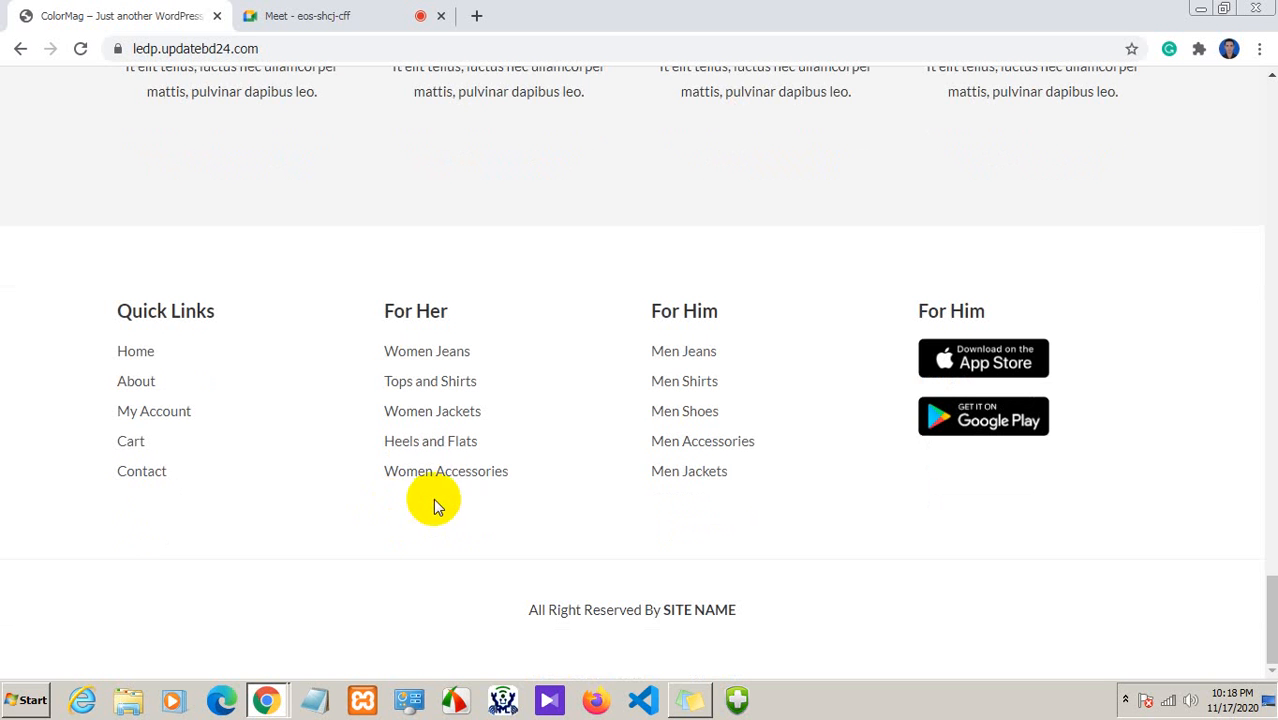
# Look over the store's homepage from the footer up to the hero banner and down to the brand logos
pyautogui.scroll(2, 434, 490)
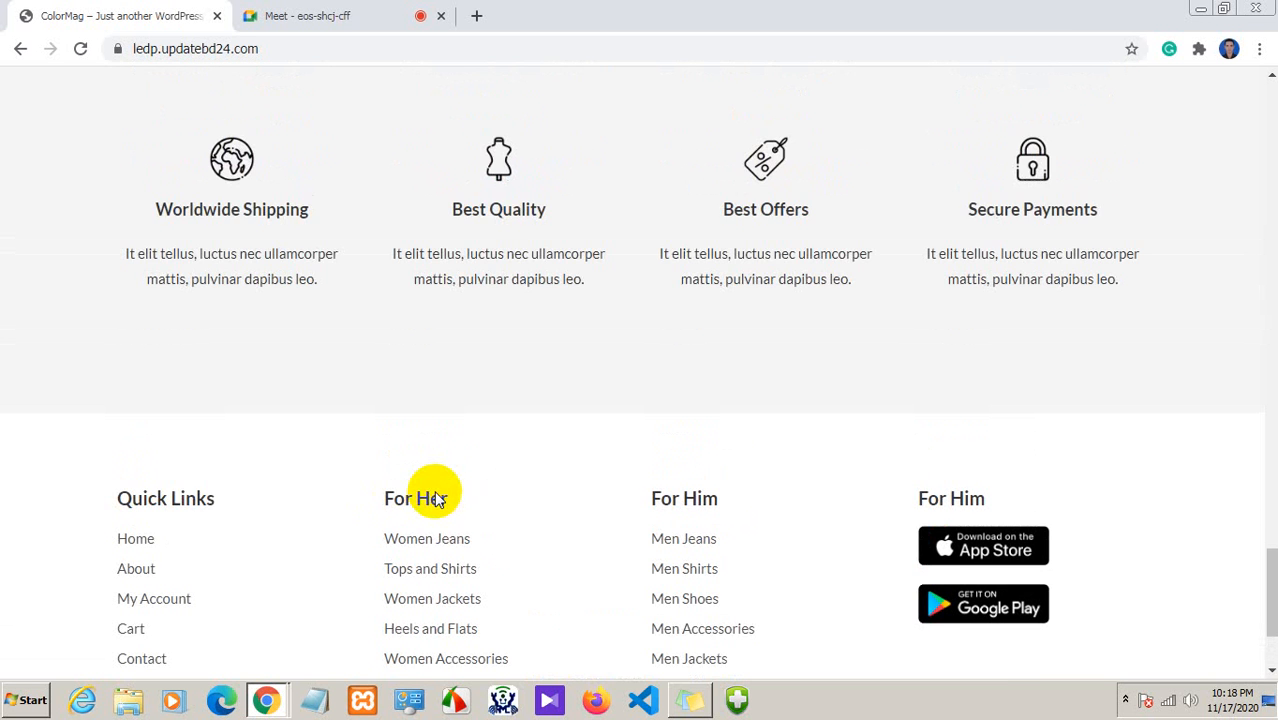
pyautogui.scroll(8, 434, 490)
pyautogui.scroll(15, 440, 488)
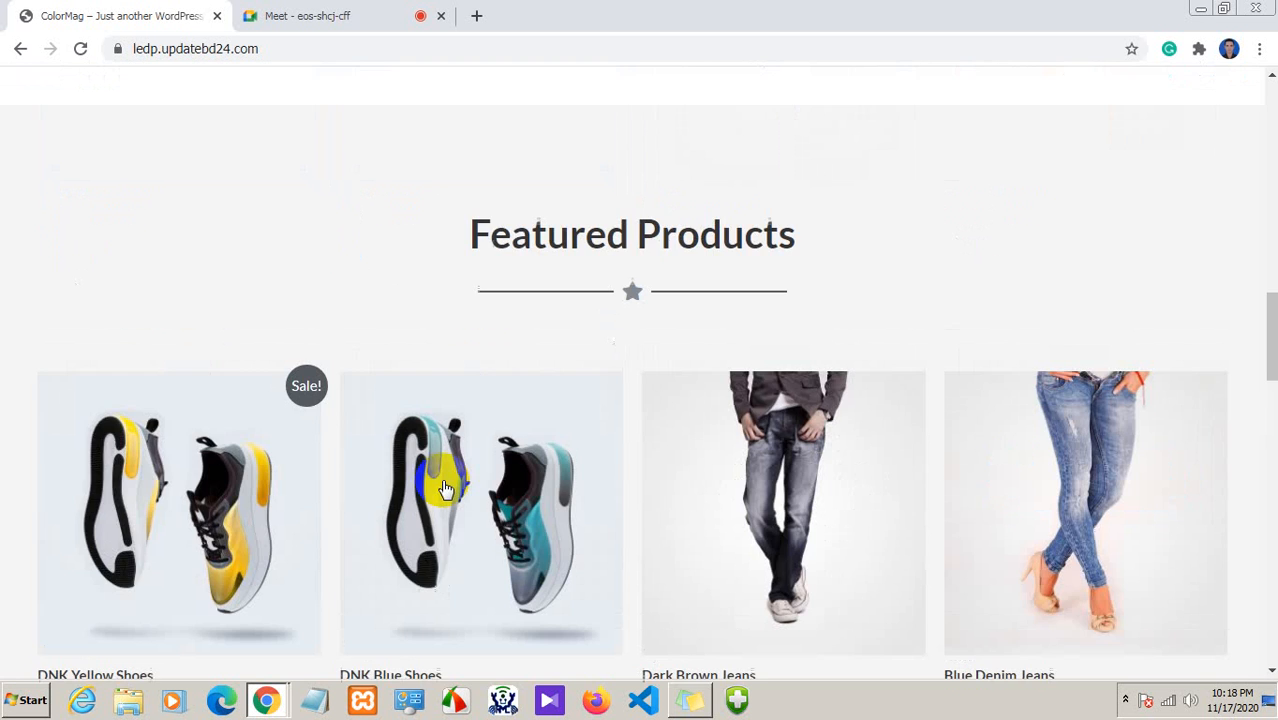
pyautogui.scroll(1, 446, 488)
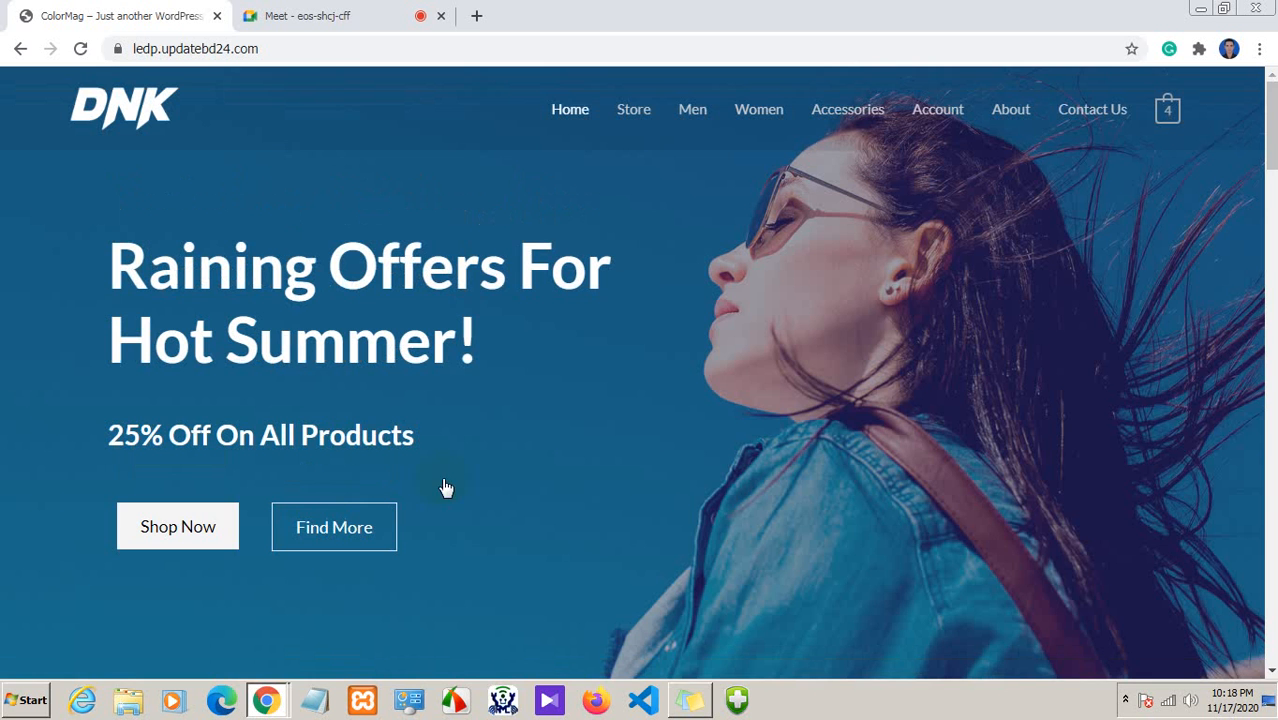
pyautogui.scroll(-7, 368, 465)
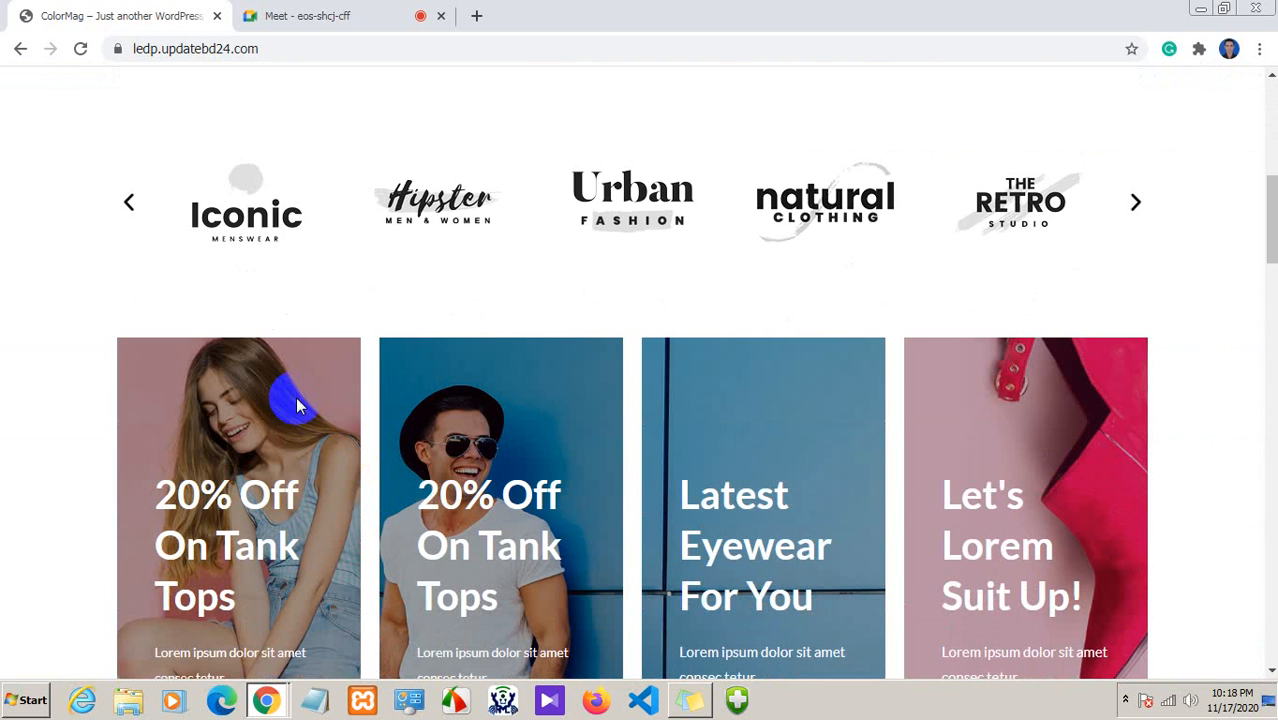
# Move the Meet tab ahead of the store's tab, and log in to the store's wp-admin with the saved credentials
pyautogui.moveTo(337, 14); pyautogui.dragTo(48, 9)
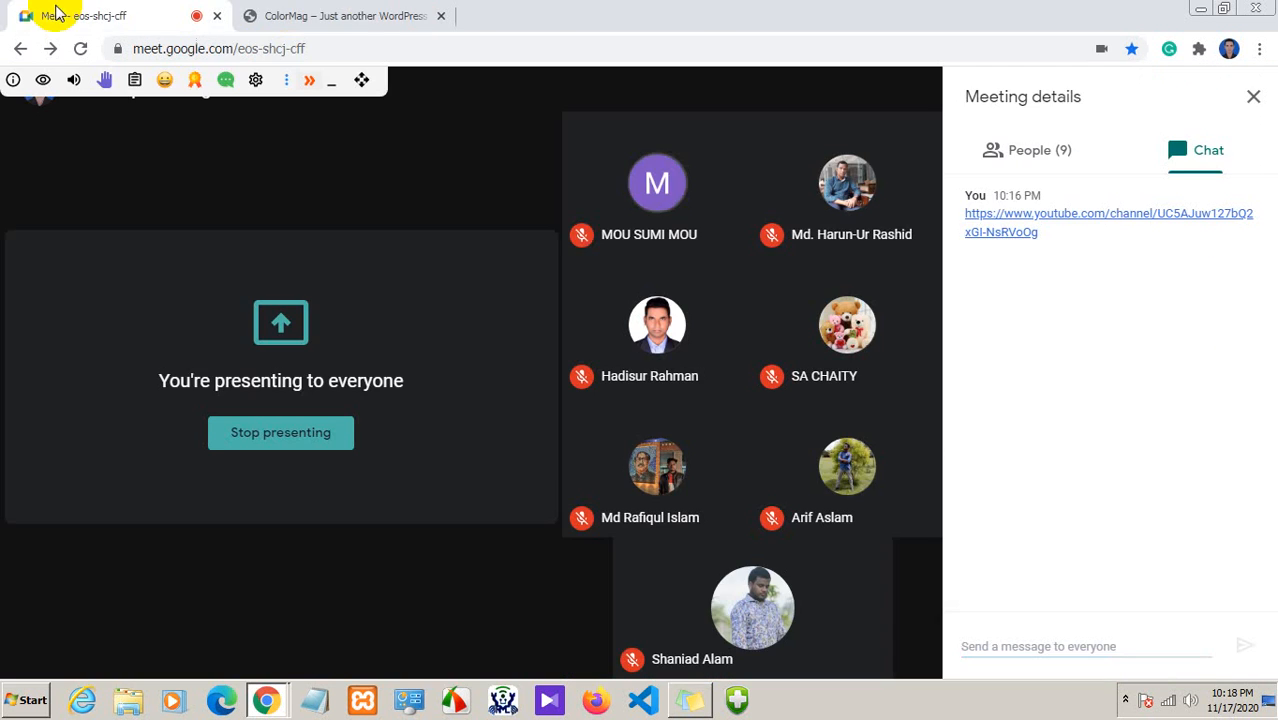
pyautogui.click(362, 12)
pyautogui.click(274, 48)
pyautogui.click(305, 48)
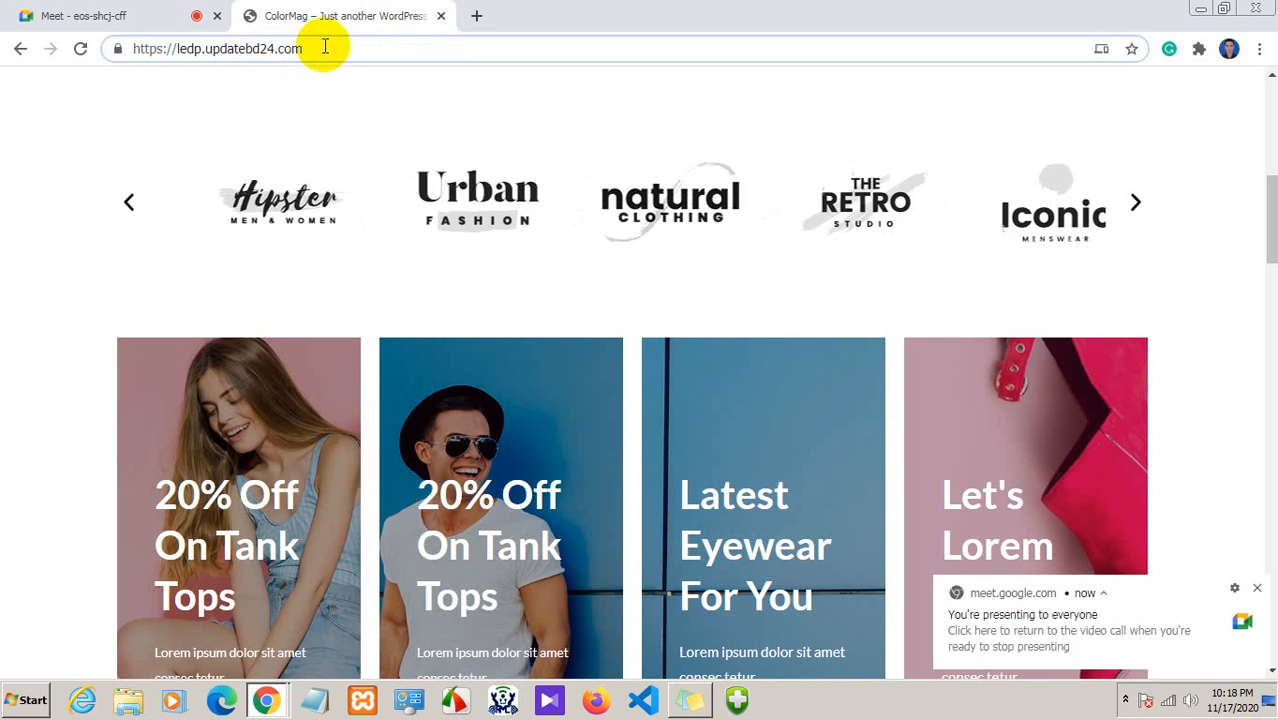
pyautogui.write('/')
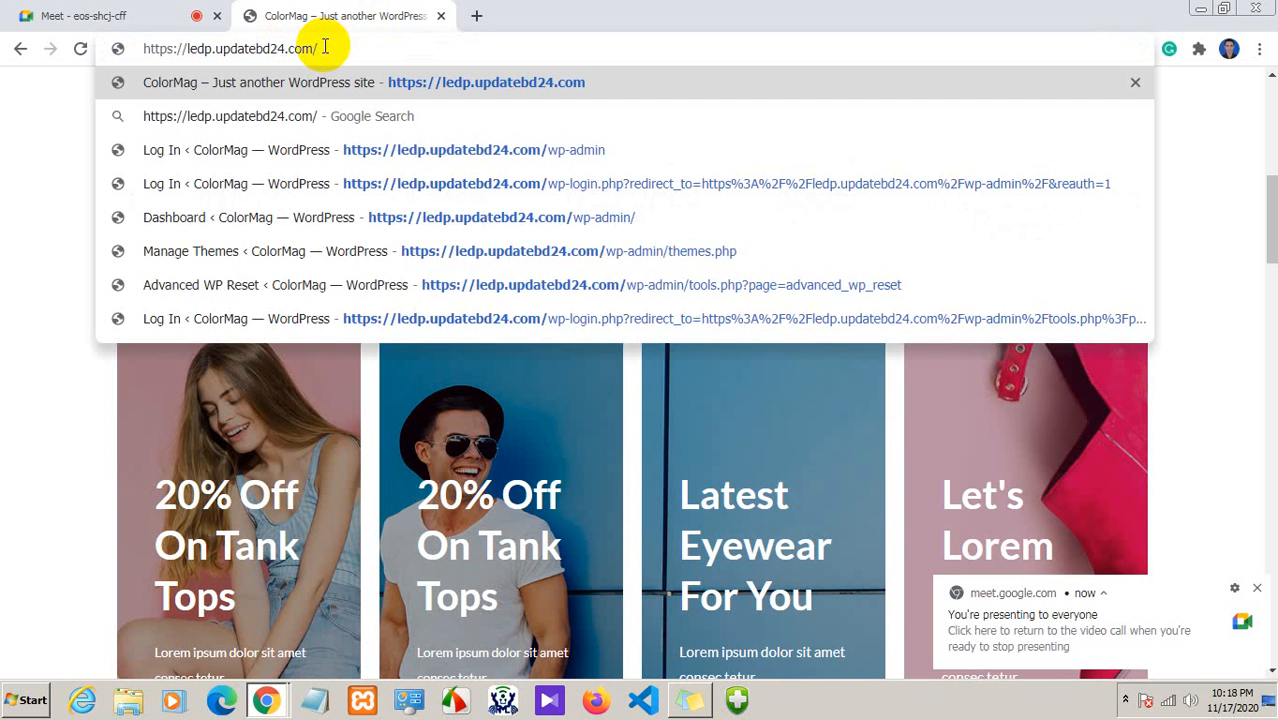
pyautogui.click(622, 155)
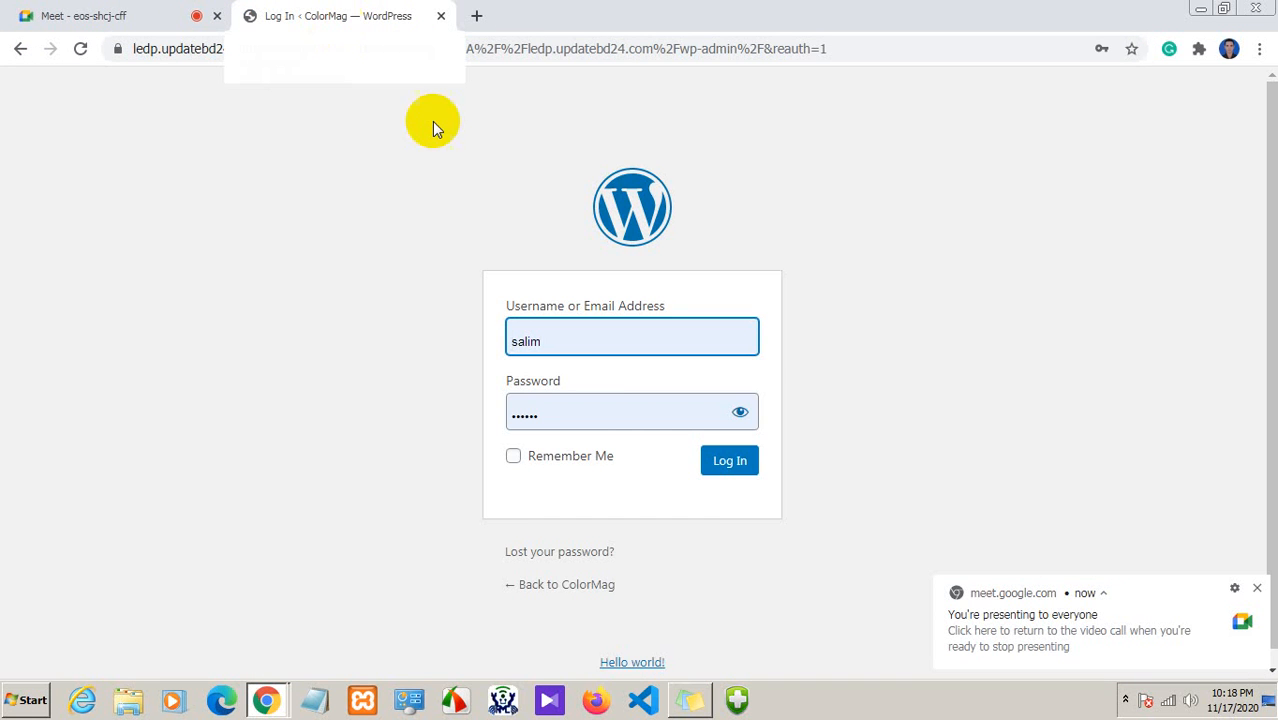
pyautogui.click(722, 458)
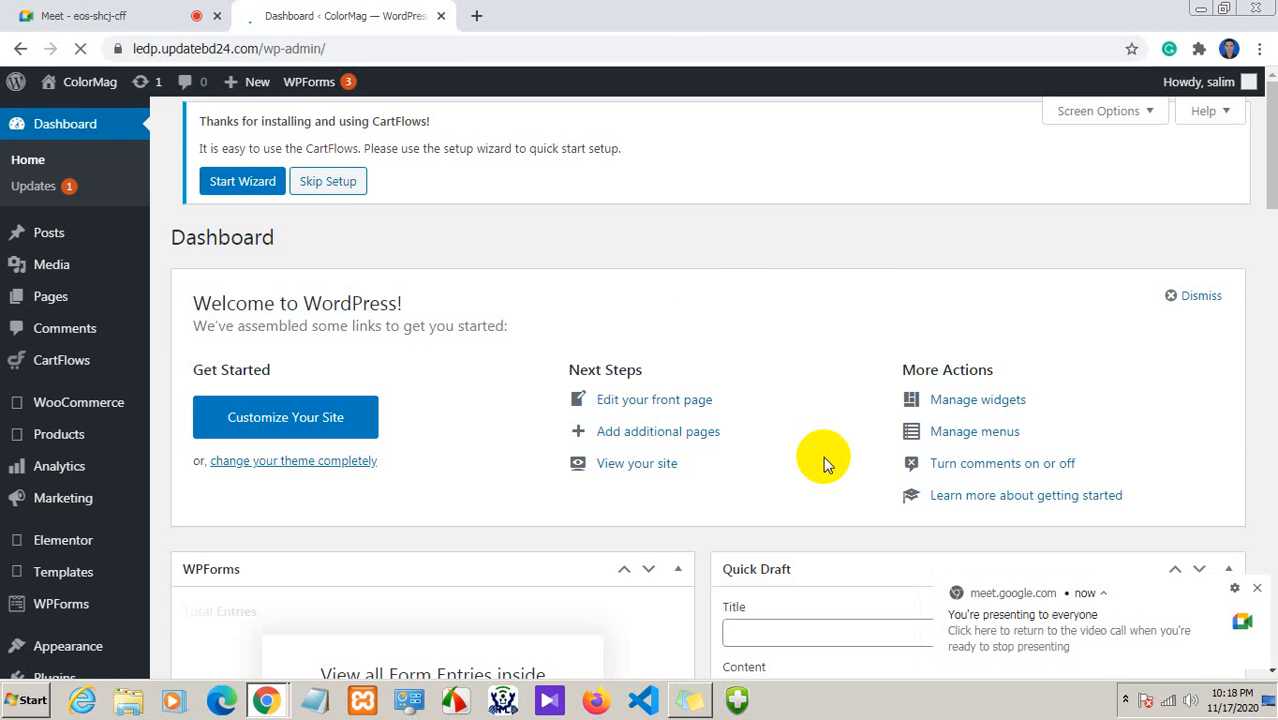
# Dismiss the password check prompt and open the live ColorMag site in a new browser tab
pyautogui.scroll(-3, 585, 423)
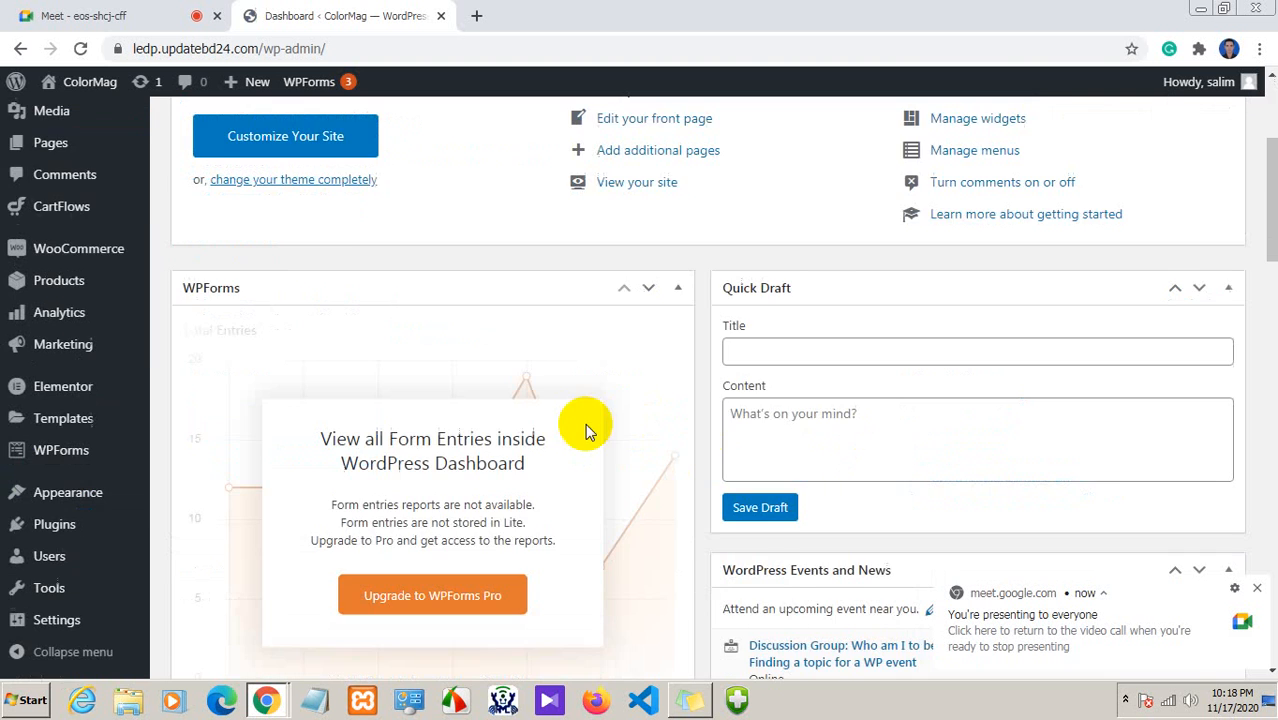
pyautogui.scroll(3, 234, 434)
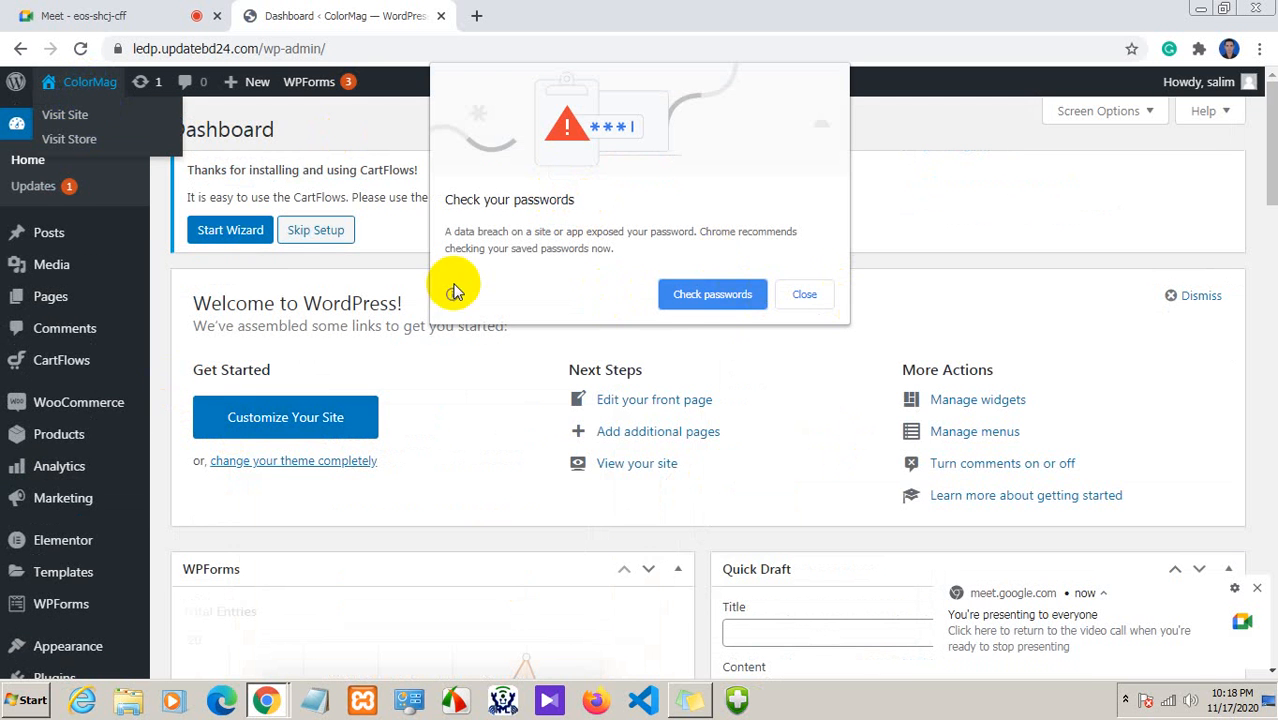
pyautogui.click(810, 296)
pyautogui.moveTo(86, 92)
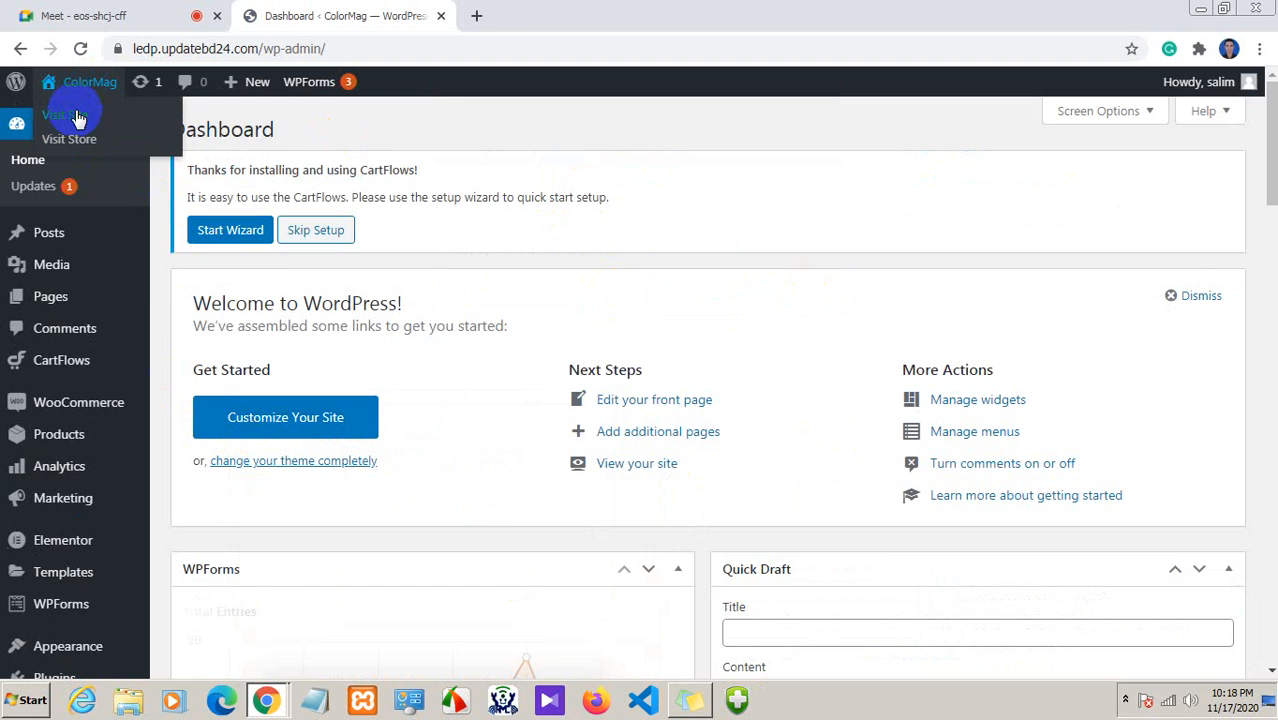
pyautogui.rightClick(78, 115)
pyautogui.click(160, 126)
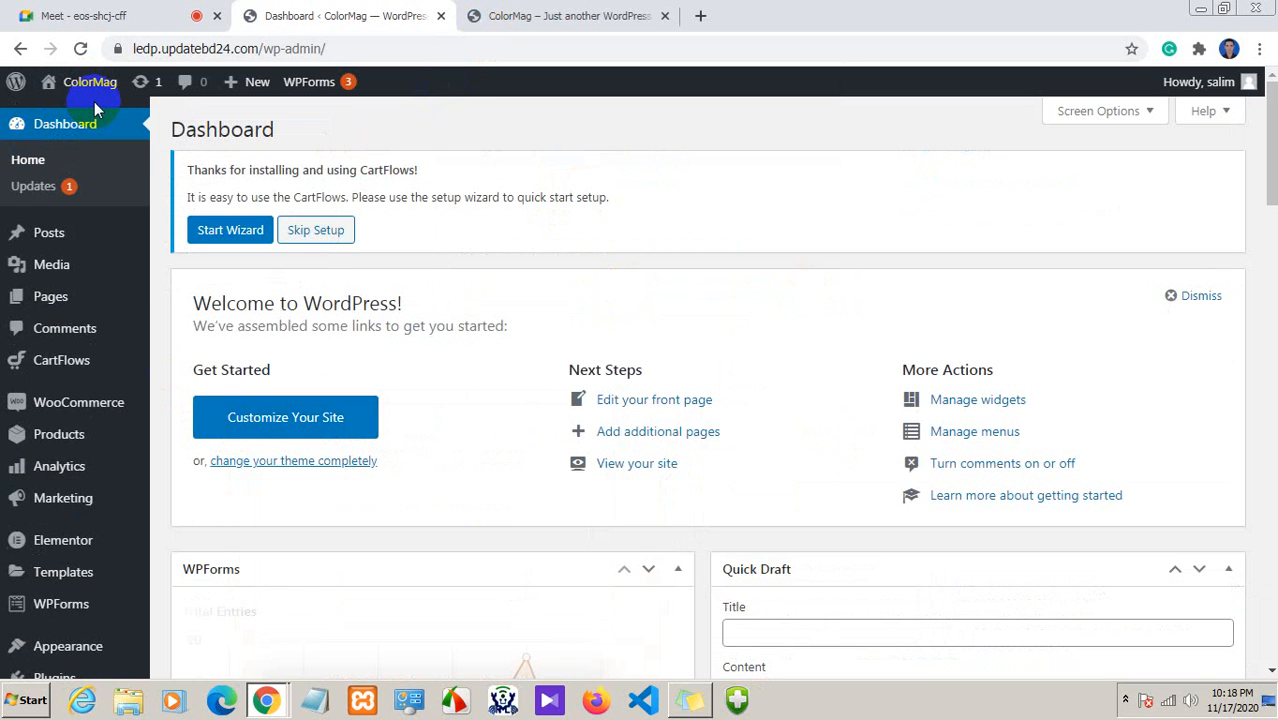
# Skip the CartFlows setup and look over the dashboard widgets
pyautogui.moveTo(84, 416)
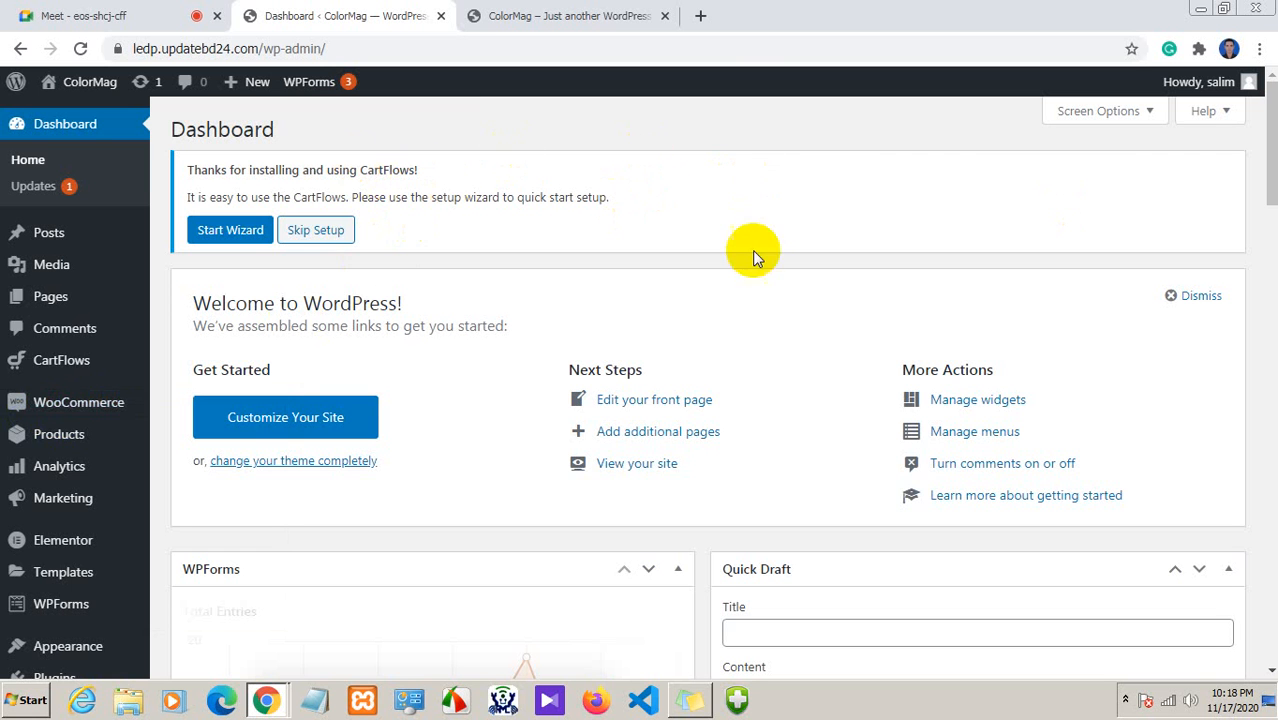
pyautogui.click(328, 238)
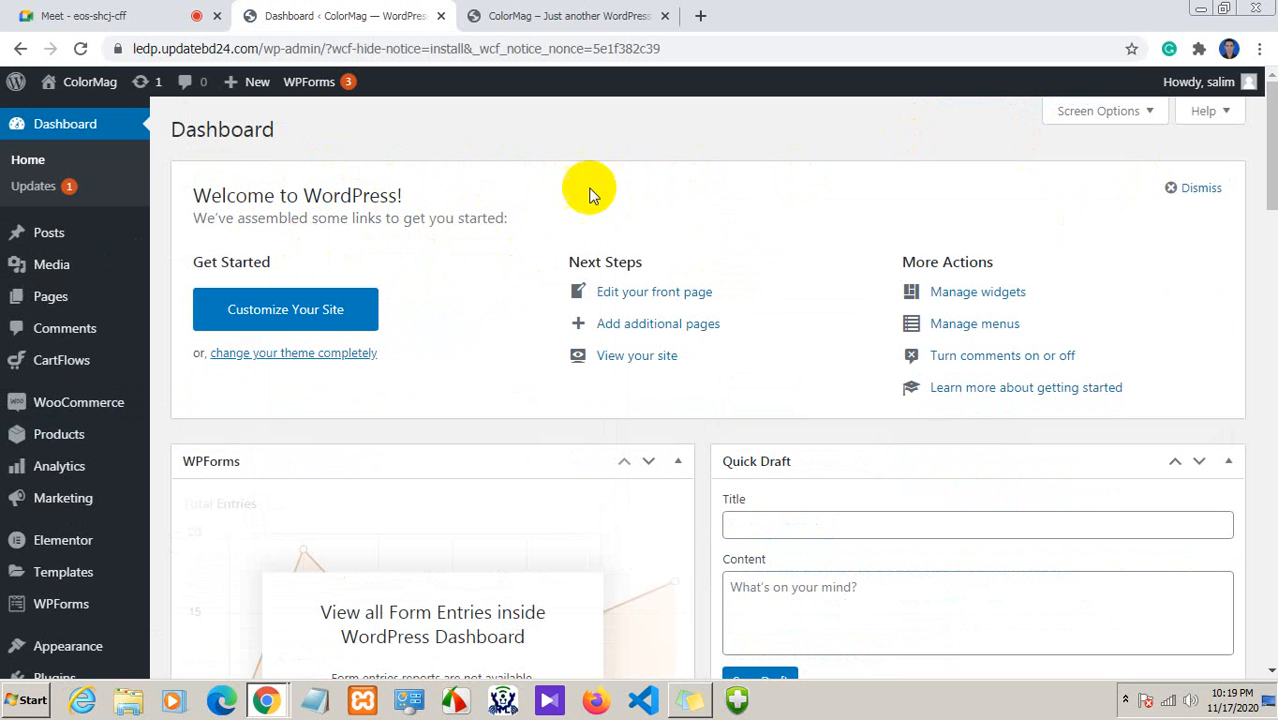
pyautogui.scroll(-2, 298, 381)
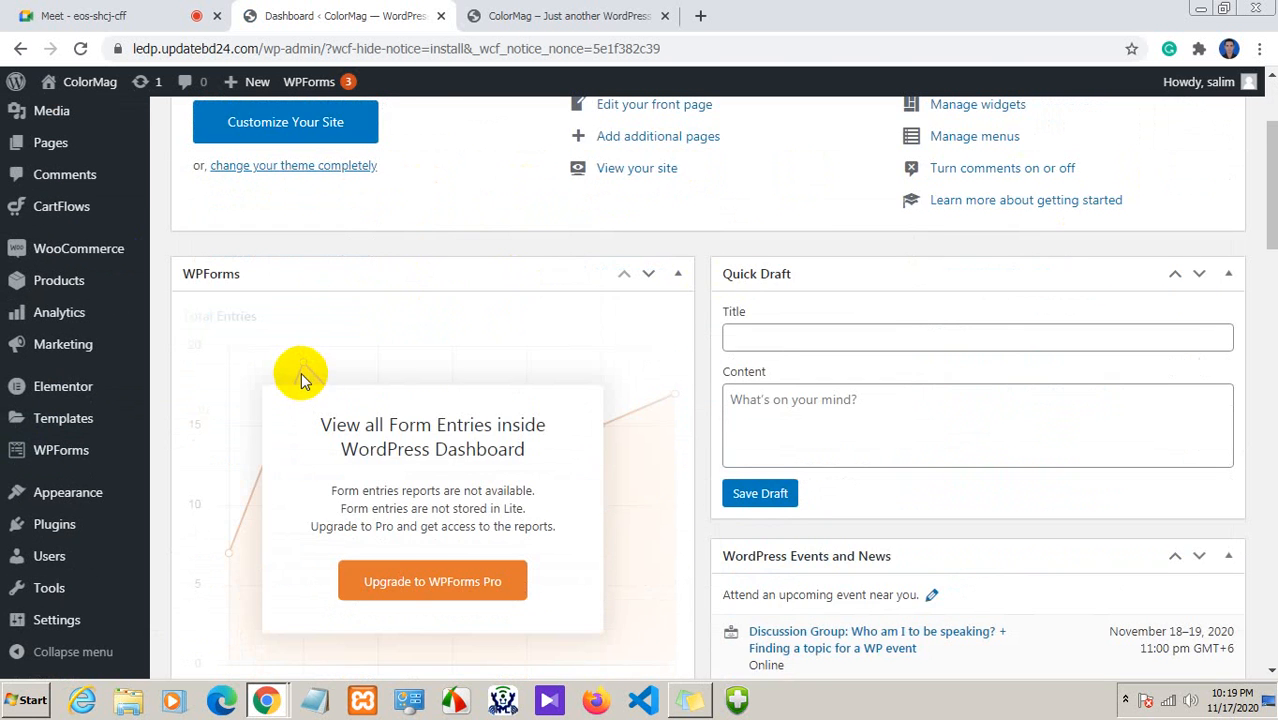
pyautogui.scroll(-4, 301, 372)
pyautogui.scroll(-3, 305, 372)
pyautogui.scroll(4, 310, 372)
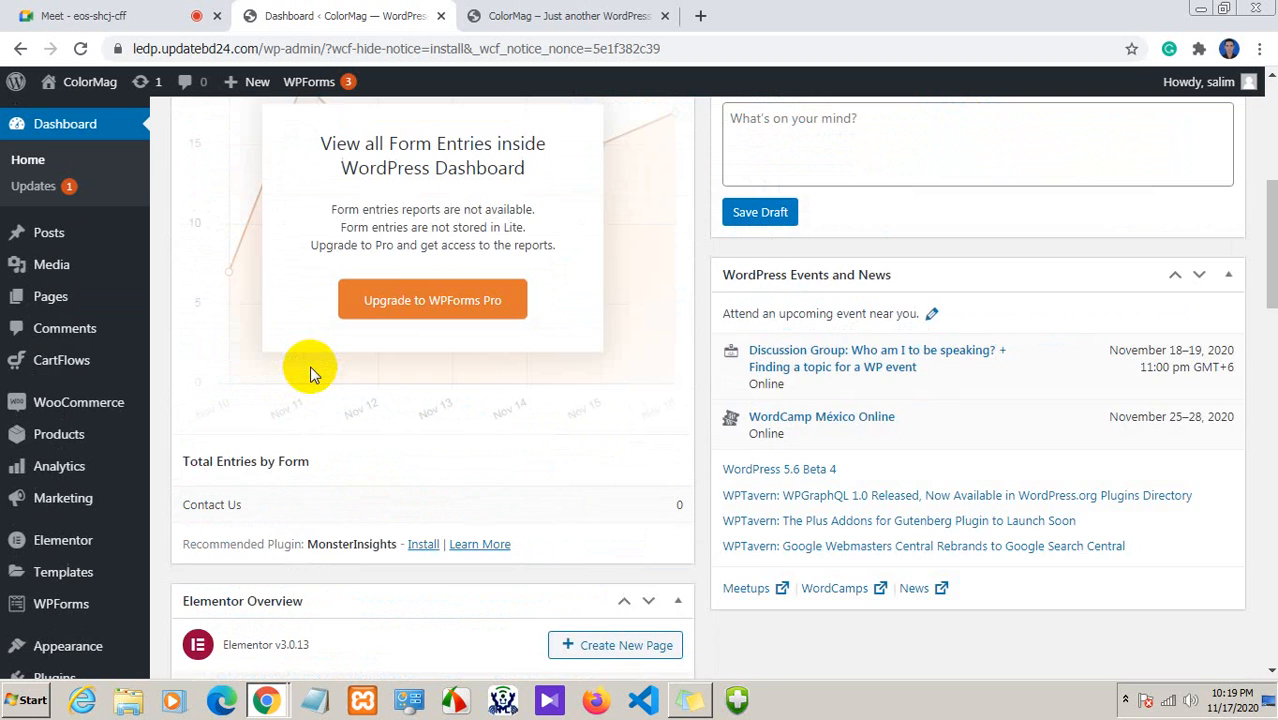
pyautogui.scroll(5, 310, 372)
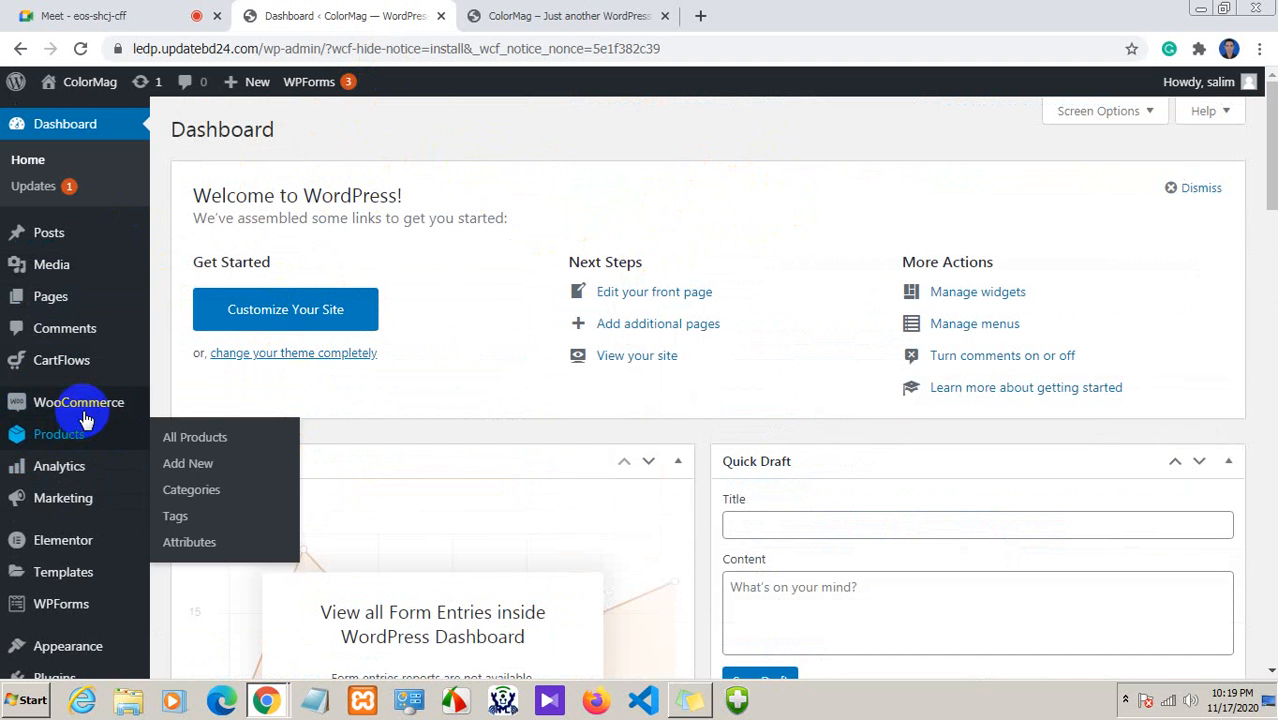
# Open the WooCommerce home page
pyautogui.scroll(-1, 95, 416)
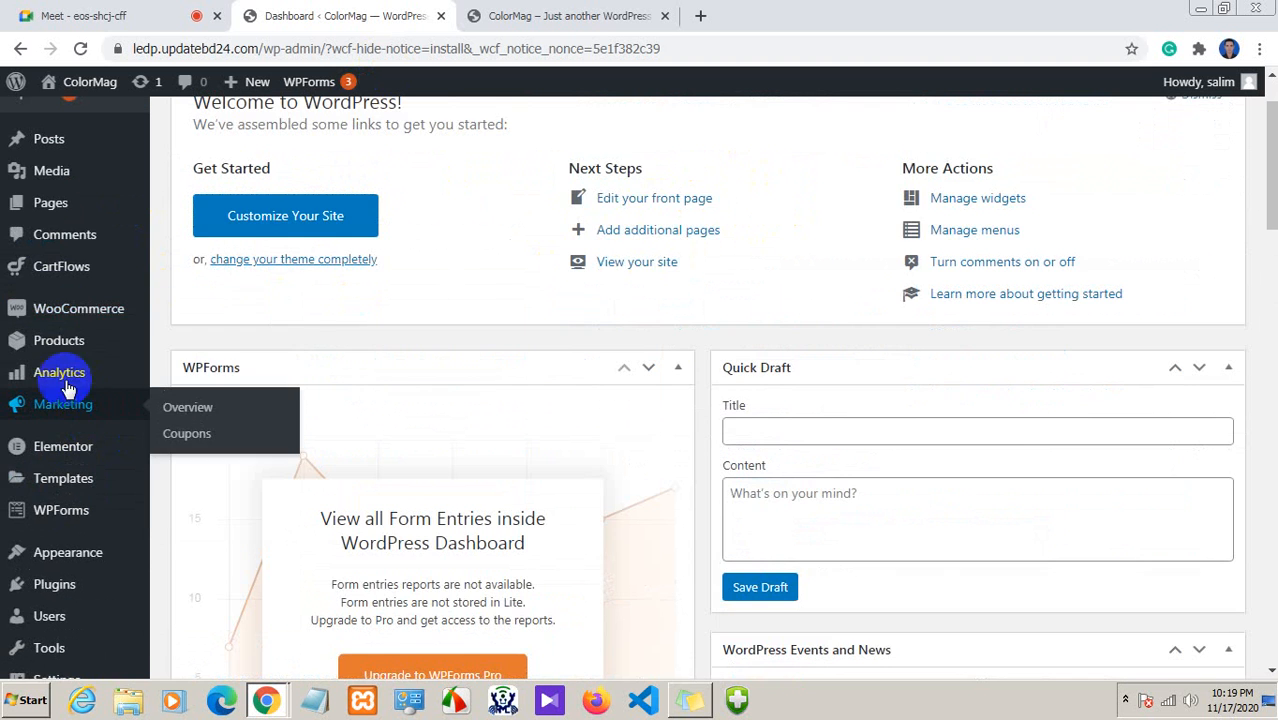
pyautogui.click(95, 313)
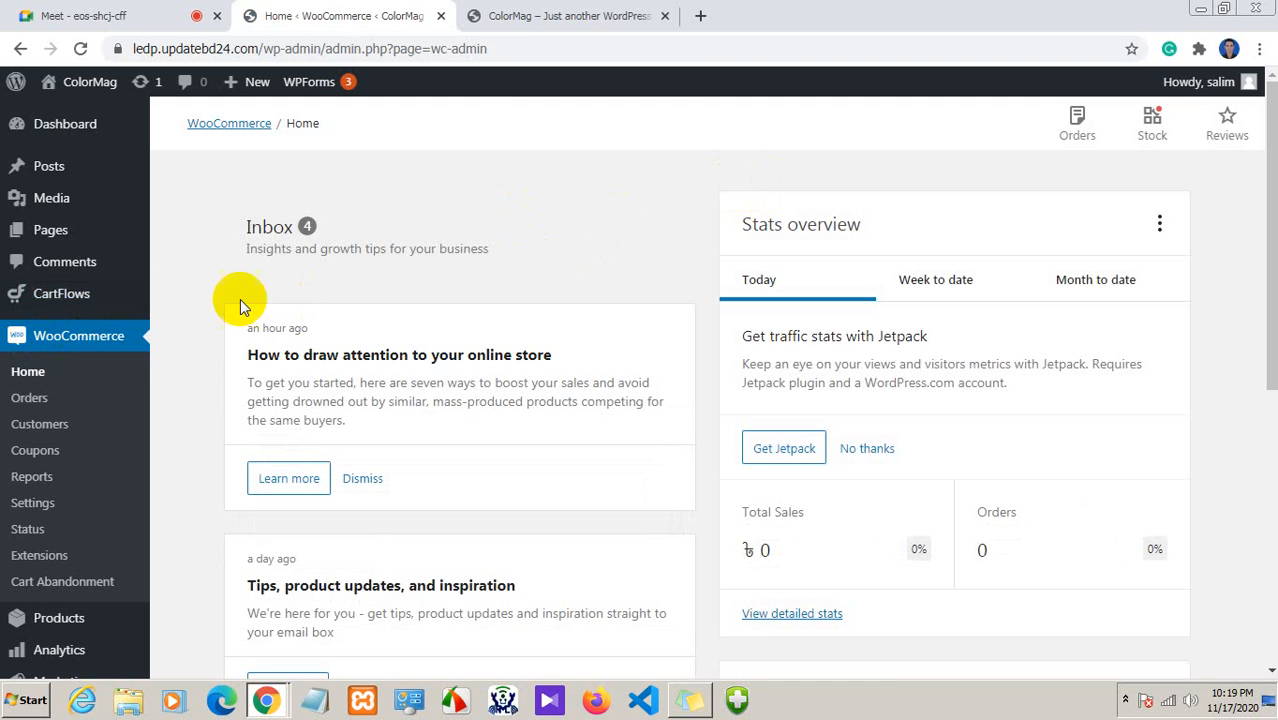
pyautogui.click(33, 374)
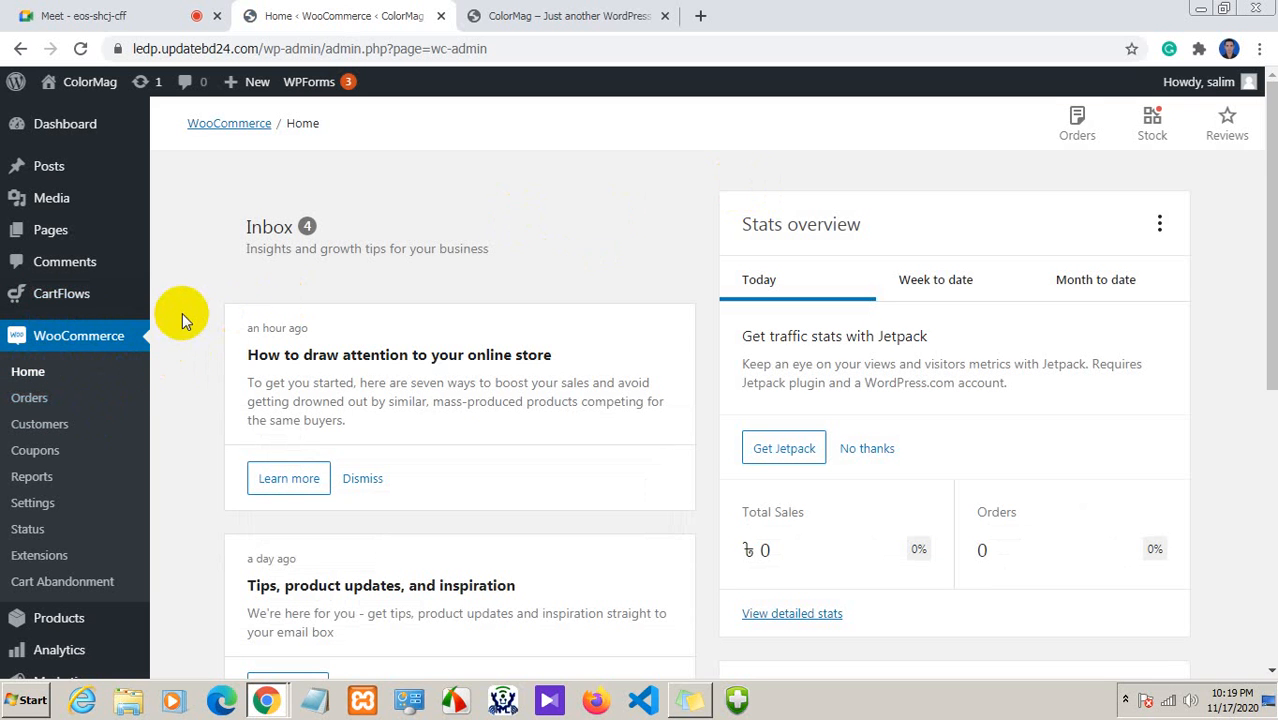
# Look through the WooCommerce home page and open the WooCommerce settings
pyautogui.scroll(-2, 182, 314)
pyautogui.scroll(-3, 182, 316)
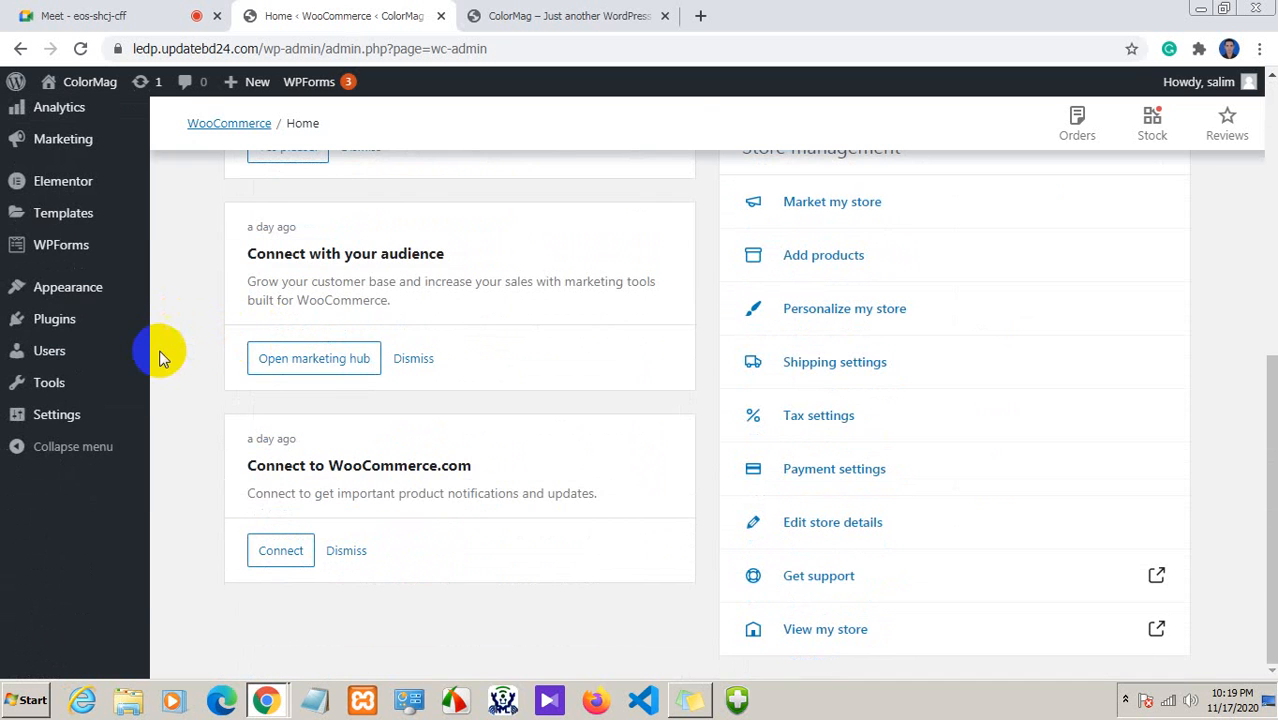
pyautogui.scroll(2, 133, 347)
pyautogui.scroll(1, 133, 347)
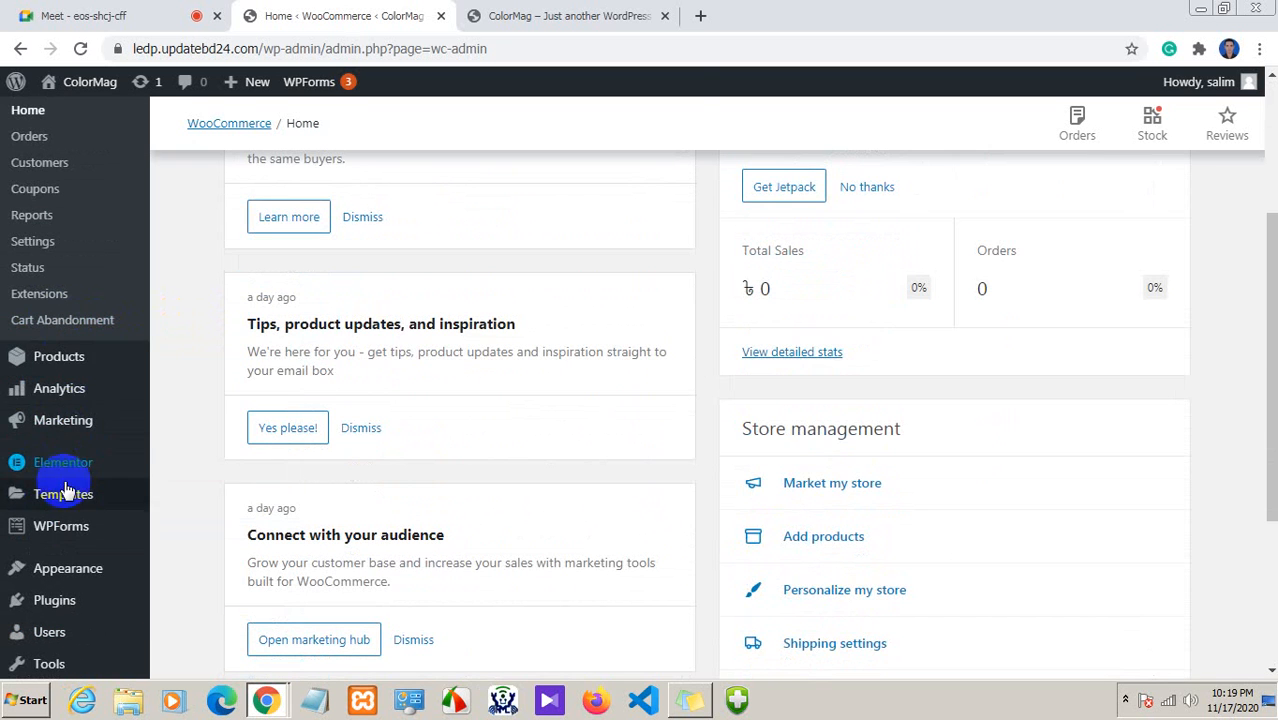
pyautogui.scroll(1, 34, 300)
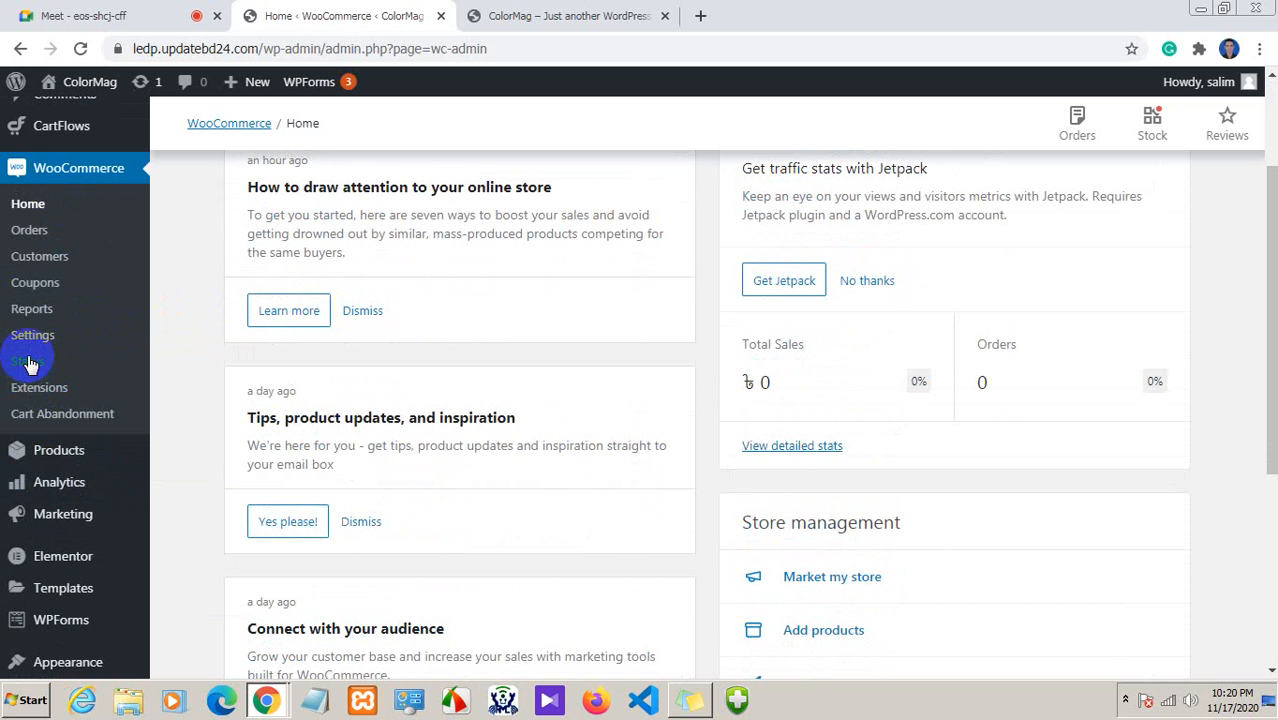
pyautogui.click(35, 341)
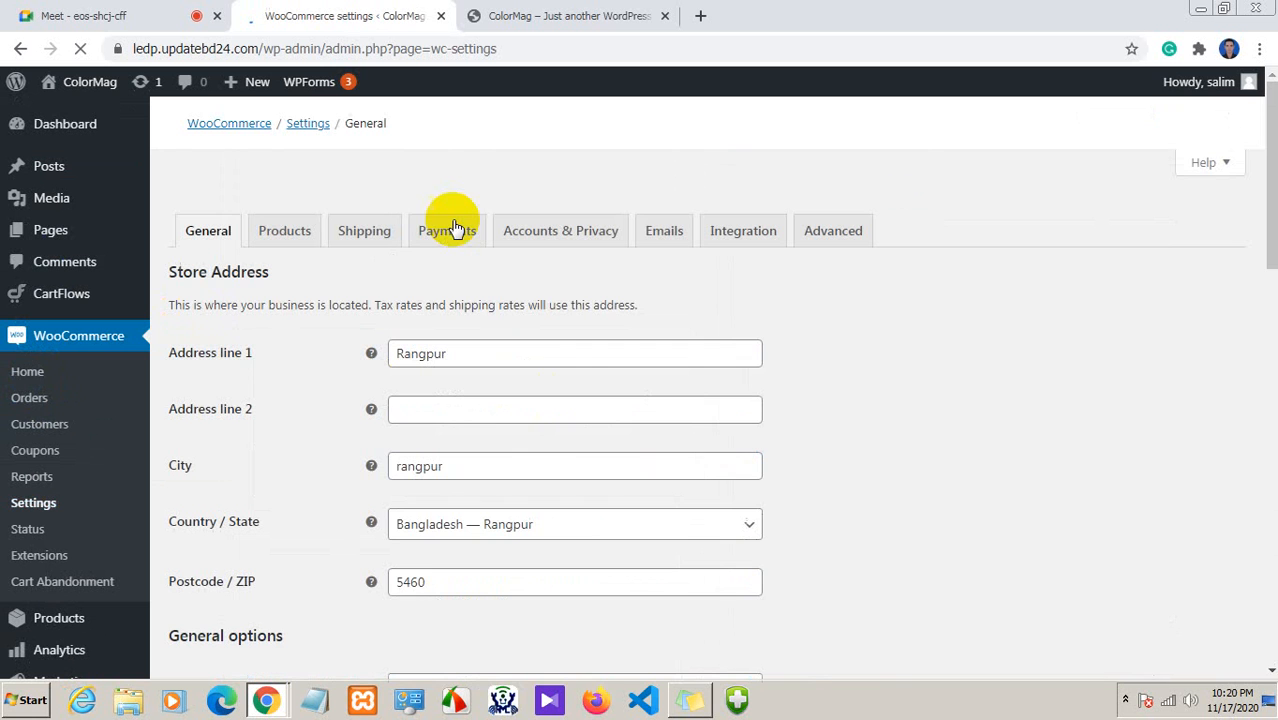
pyautogui.click(455, 229)
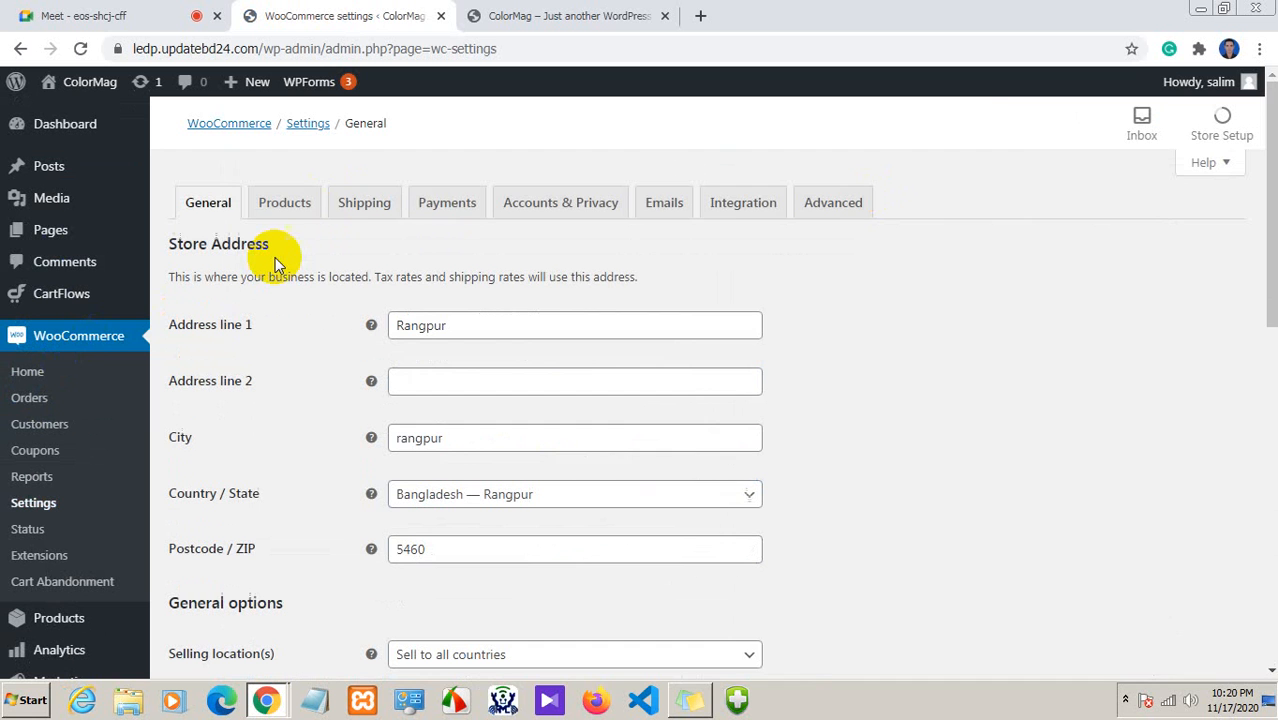
# Launch the WooCommerce profile setup wizard from the settings page's help section
pyautogui.click(1218, 164)
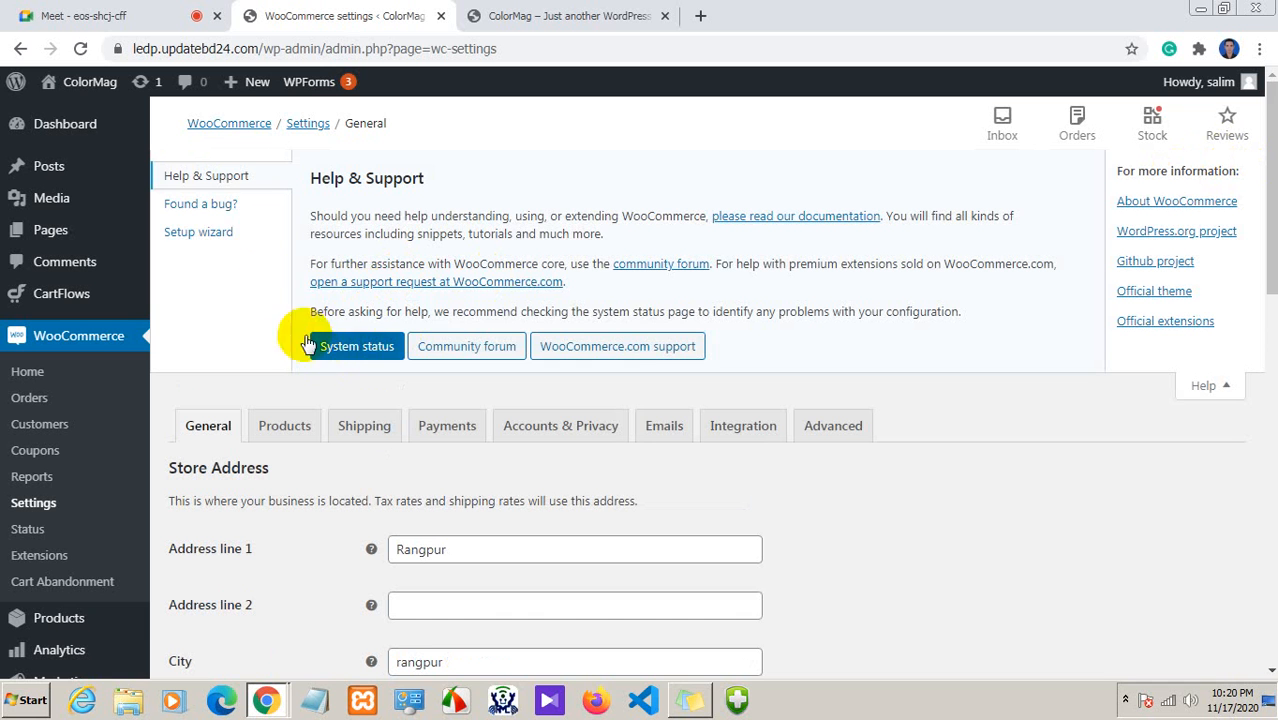
pyautogui.click(203, 238)
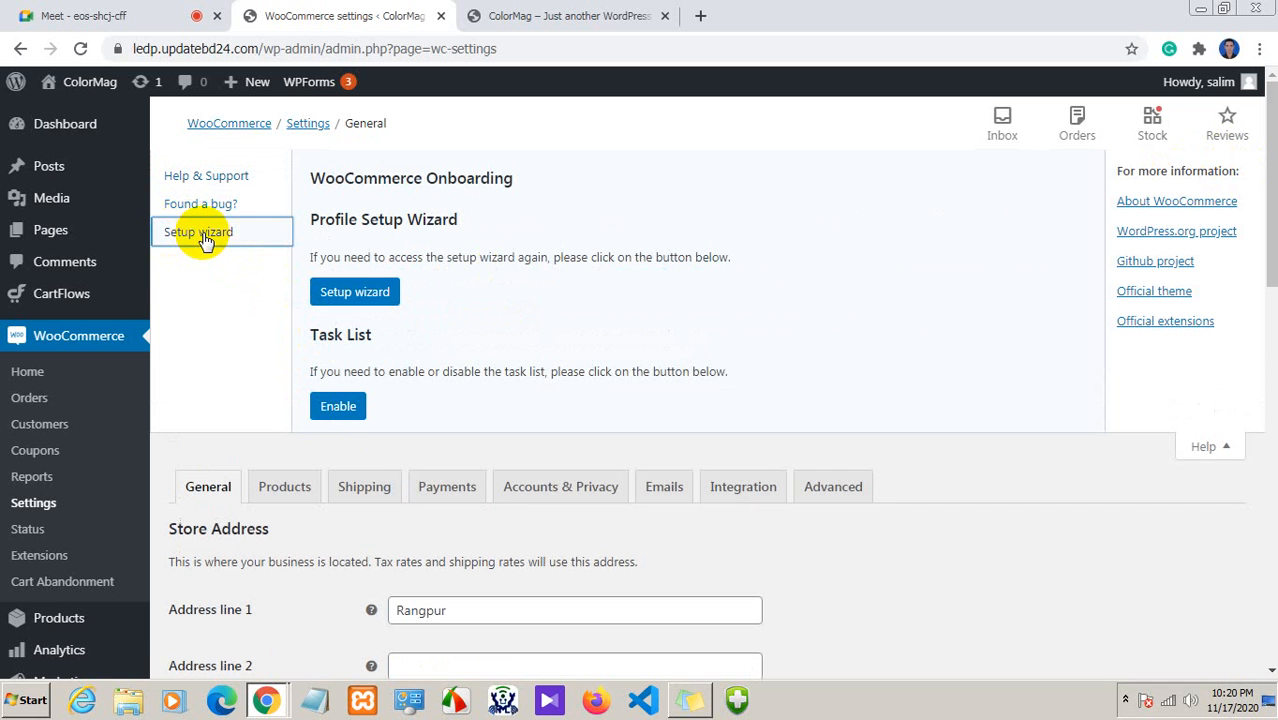
pyautogui.click(366, 299)
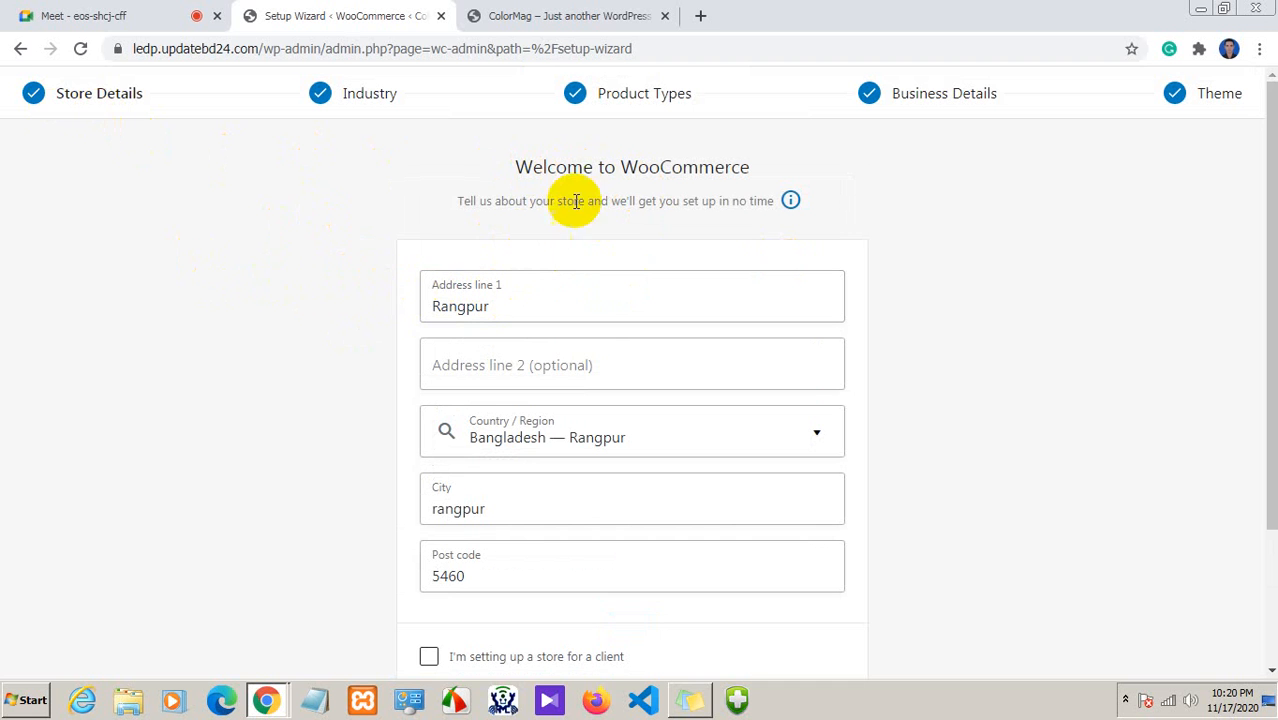
# Read the setup wizard's welcome text and review the store address fields, including Address line 1
pyautogui.moveTo(456, 171); pyautogui.dragTo(593, 217)
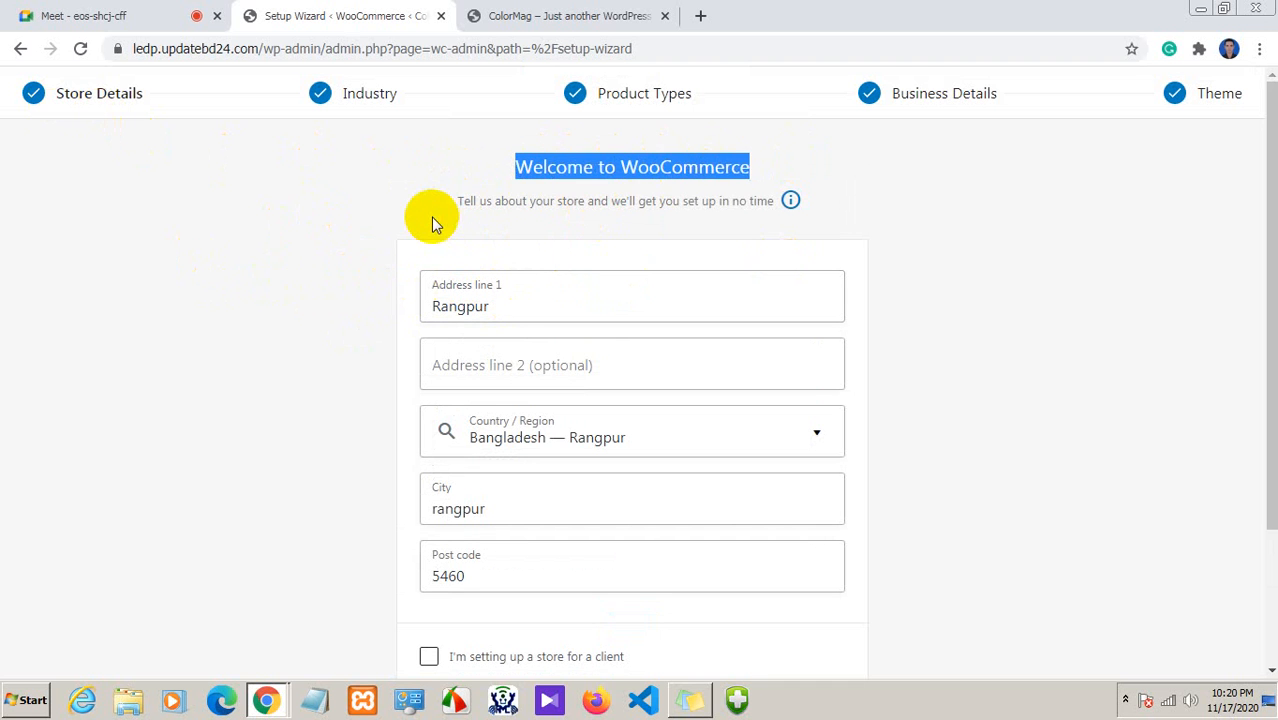
pyautogui.moveTo(428, 220); pyautogui.dragTo(639, 197)
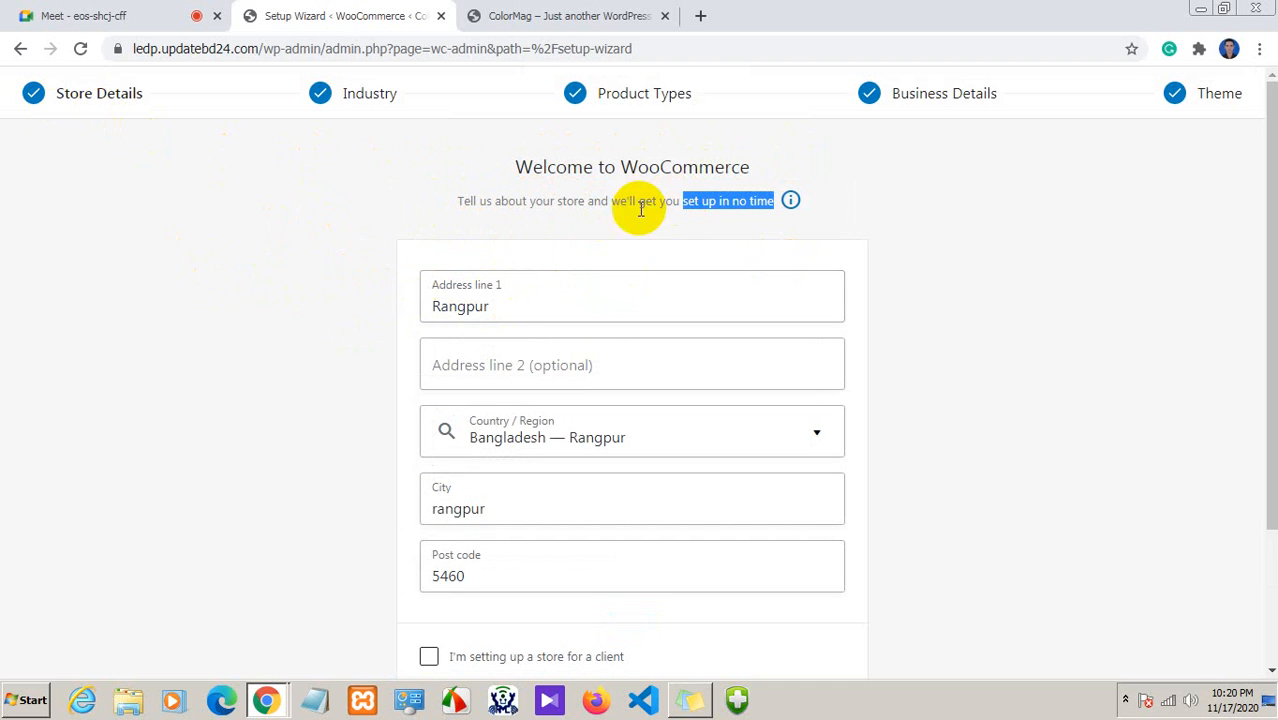
pyautogui.click(415, 250)
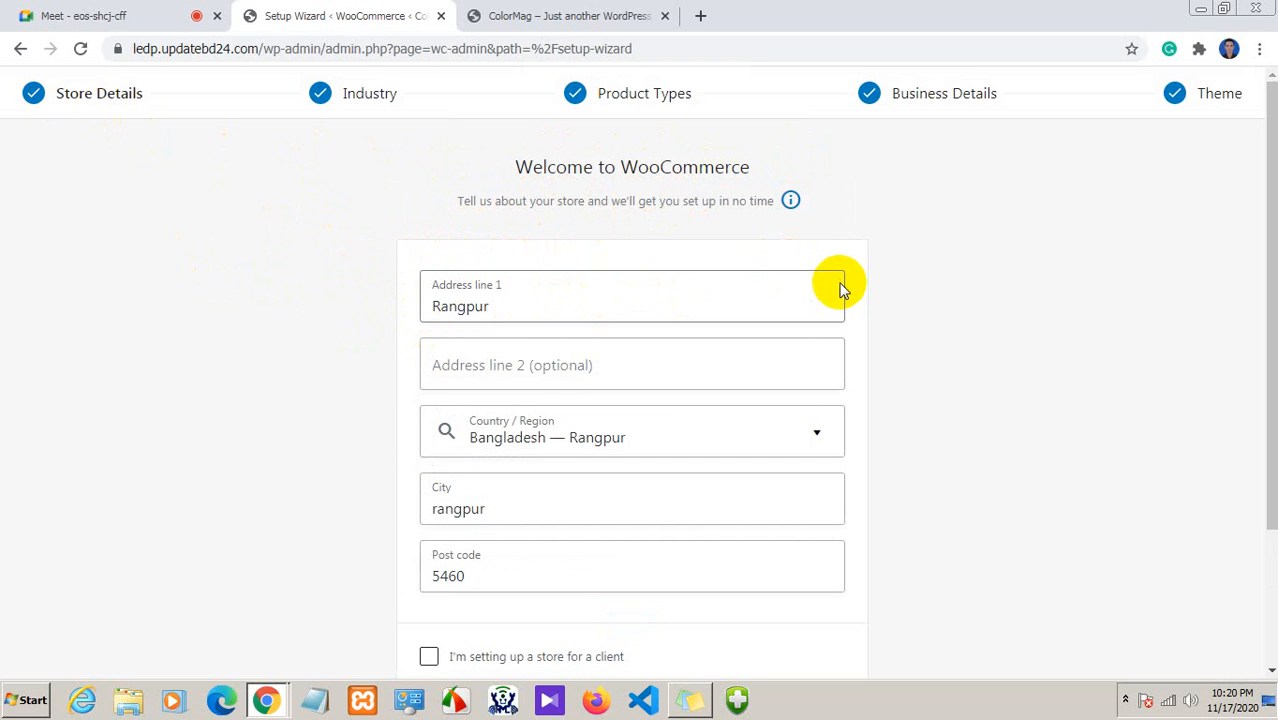
pyautogui.scroll(-1, 835, 311)
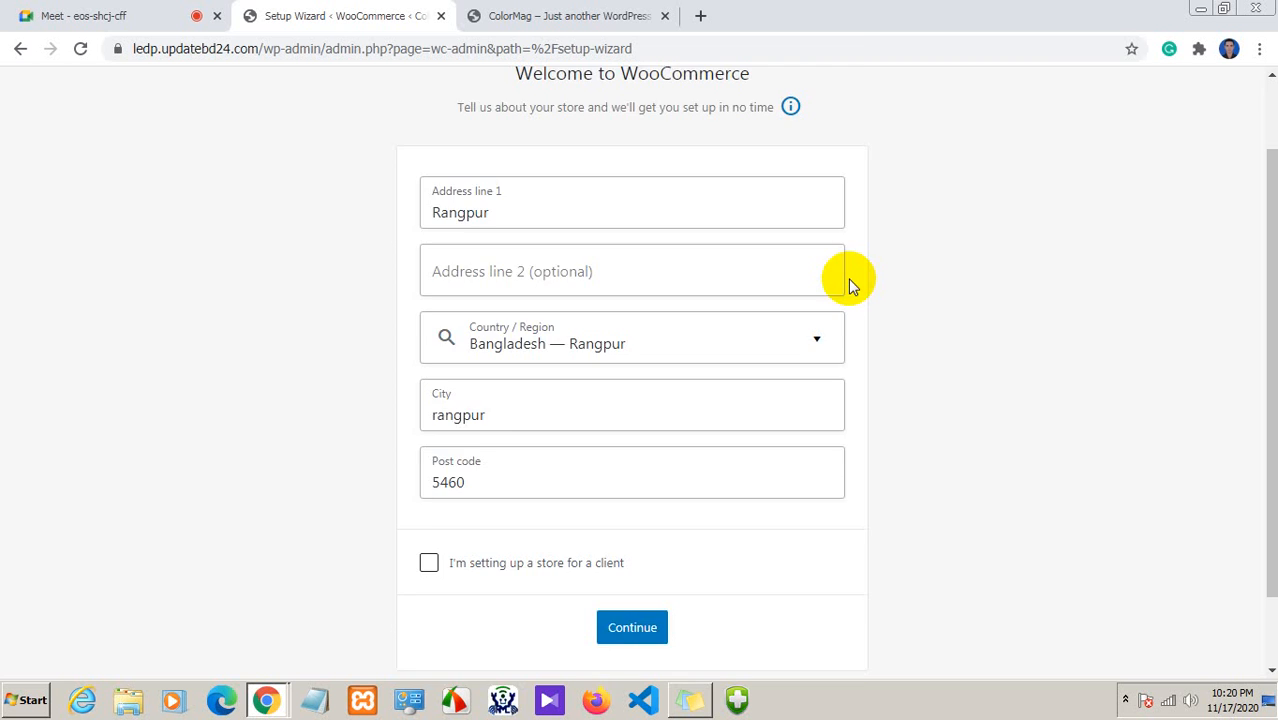
pyautogui.scroll(1, 850, 280)
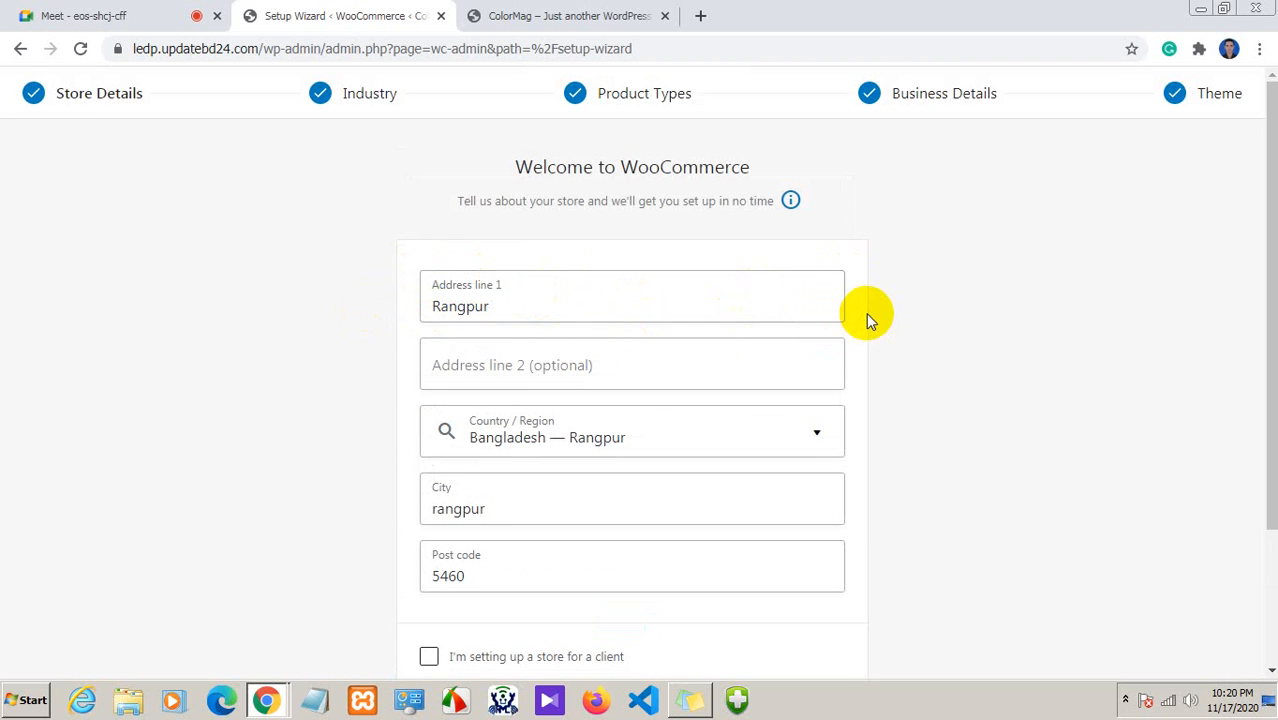
pyautogui.click(677, 305)
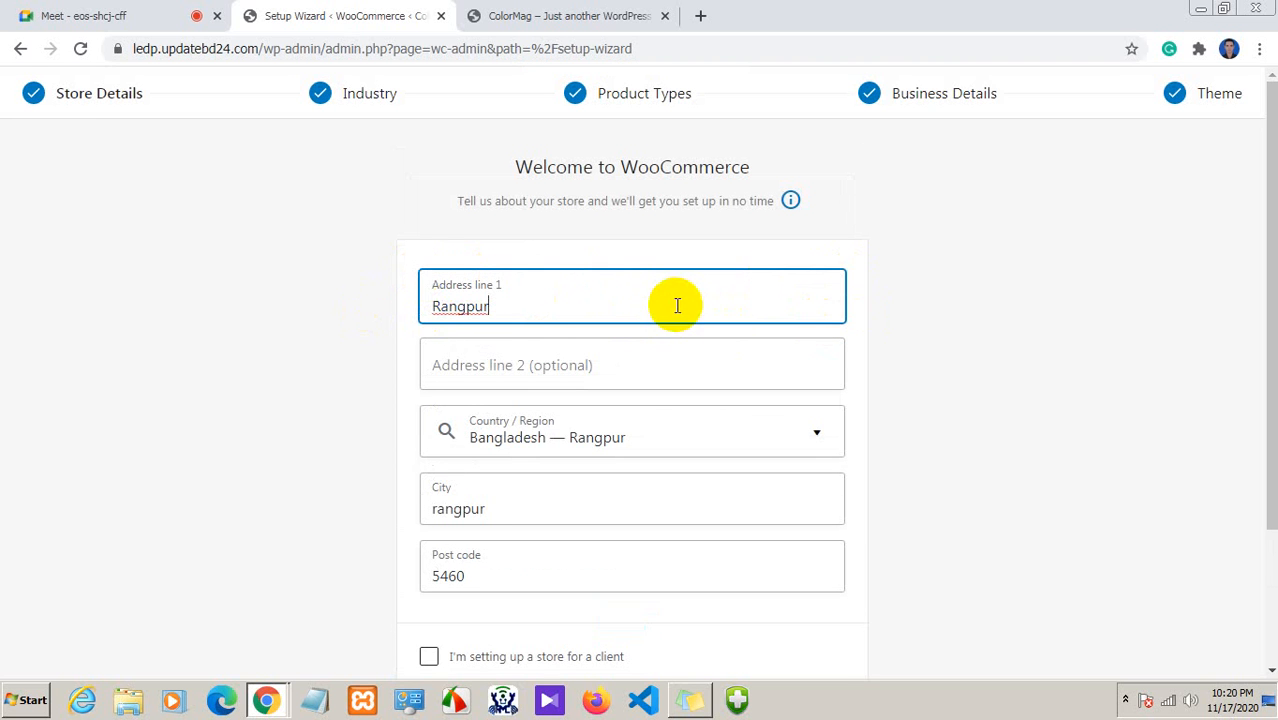
# Replace Address line 1 with the store's local address and fill in Address line 2 with its district
pyautogui.moveTo(505, 305); pyautogui.dragTo(442, 306)
pyautogui.click(514, 307)
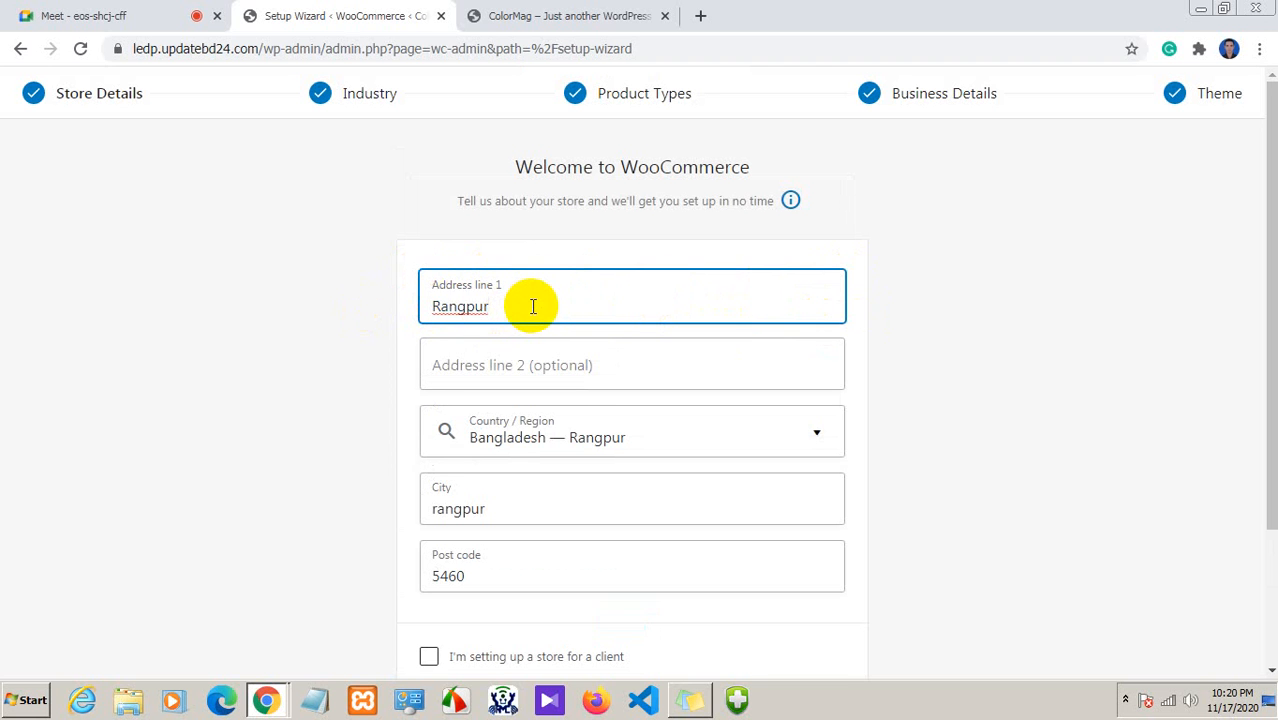
pyautogui.moveTo(533, 306); pyautogui.dragTo(408, 303)
pyautogui.click(509, 307)
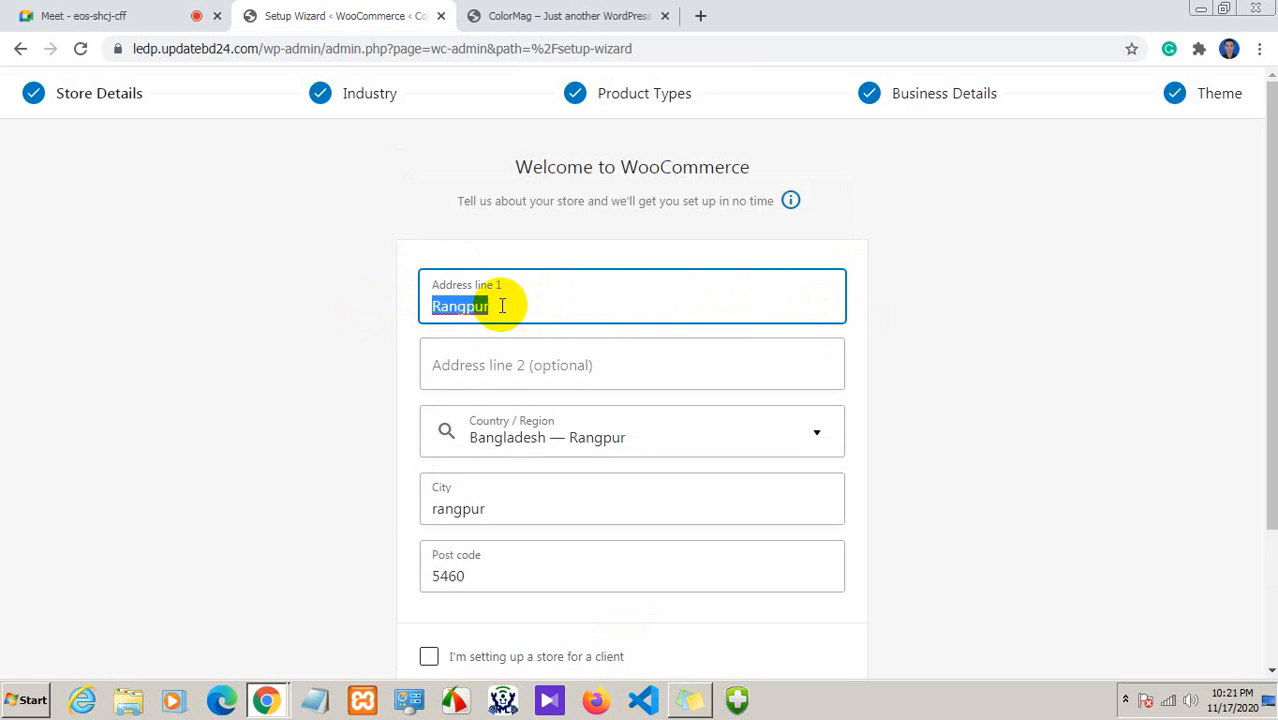
pyautogui.write('Mithapuku')
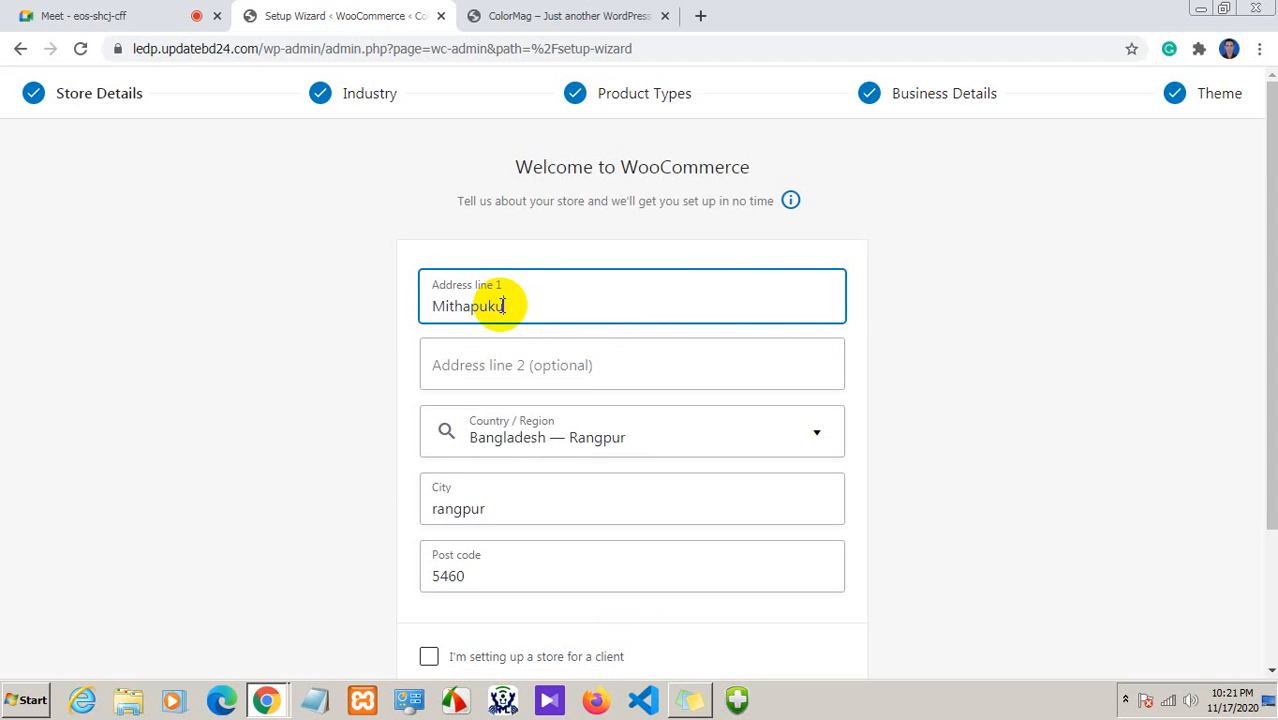
pyautogui.write('r')
pyautogui.click(528, 364)
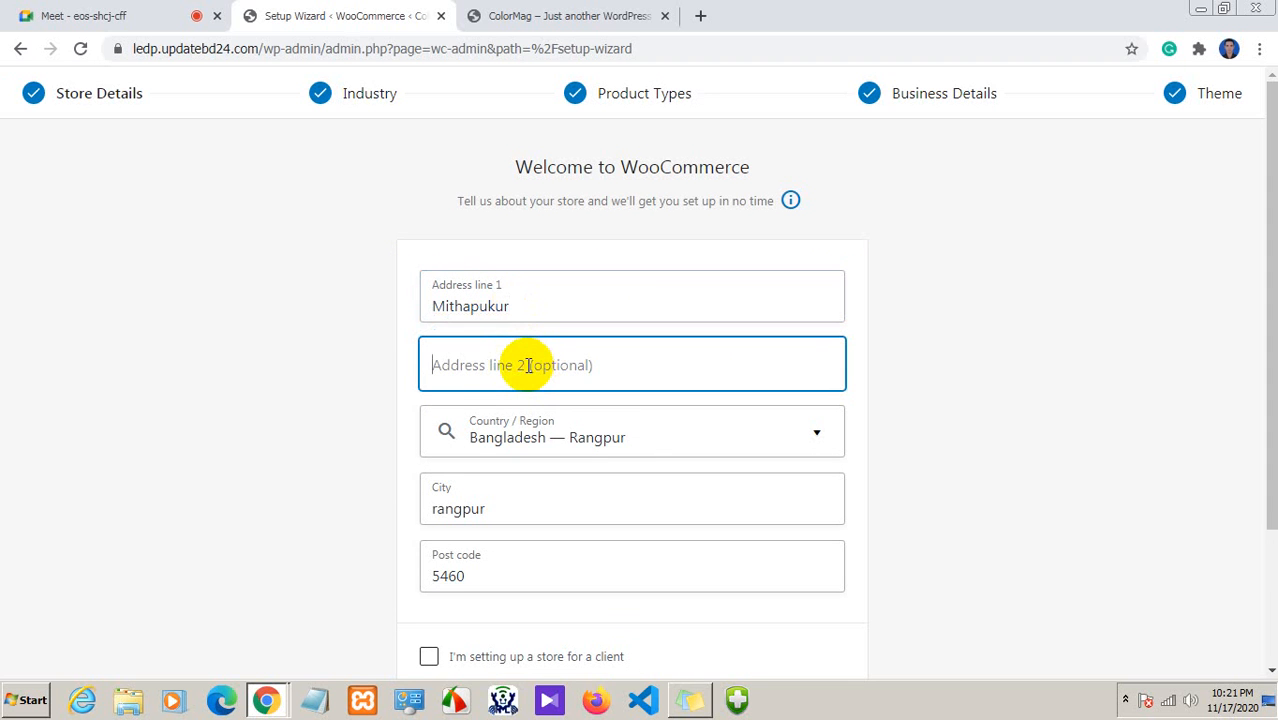
pyautogui.write('Rangpur')
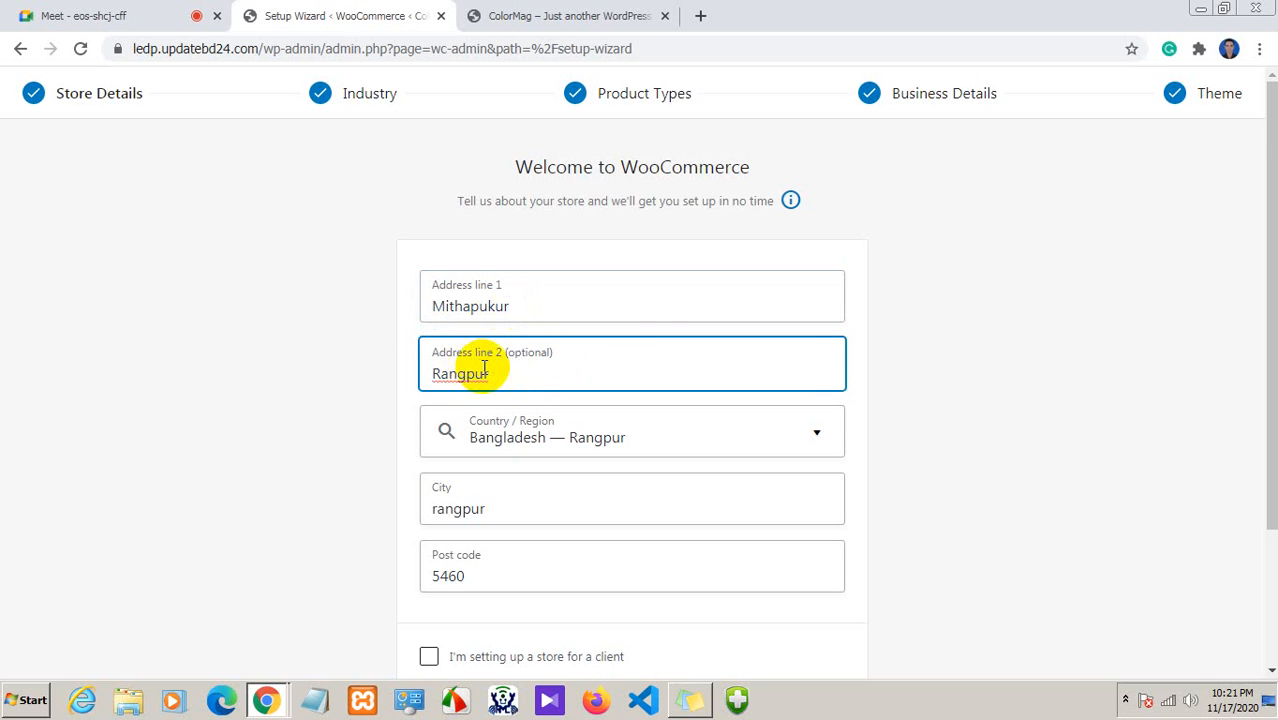
# Search the Country / Region list for "rangp", and clear the search text again
pyautogui.scroll(-1, 488, 370)
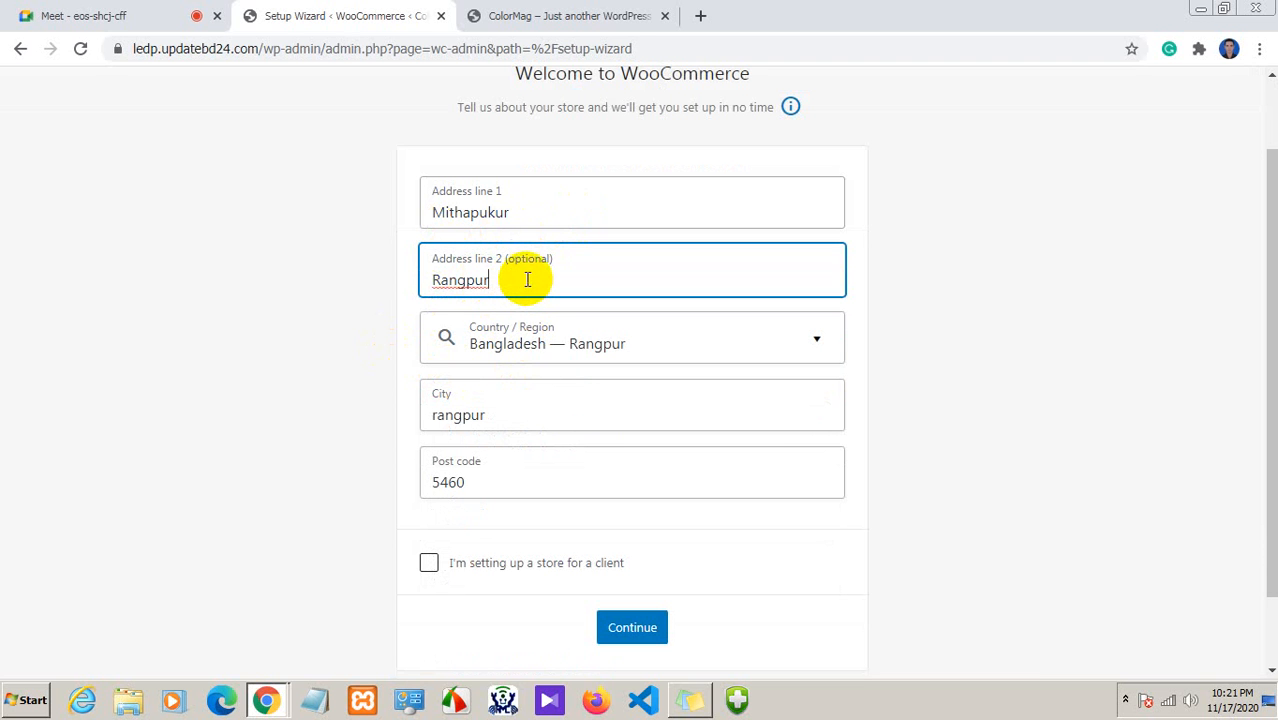
pyautogui.click(578, 343)
pyautogui.click(785, 340)
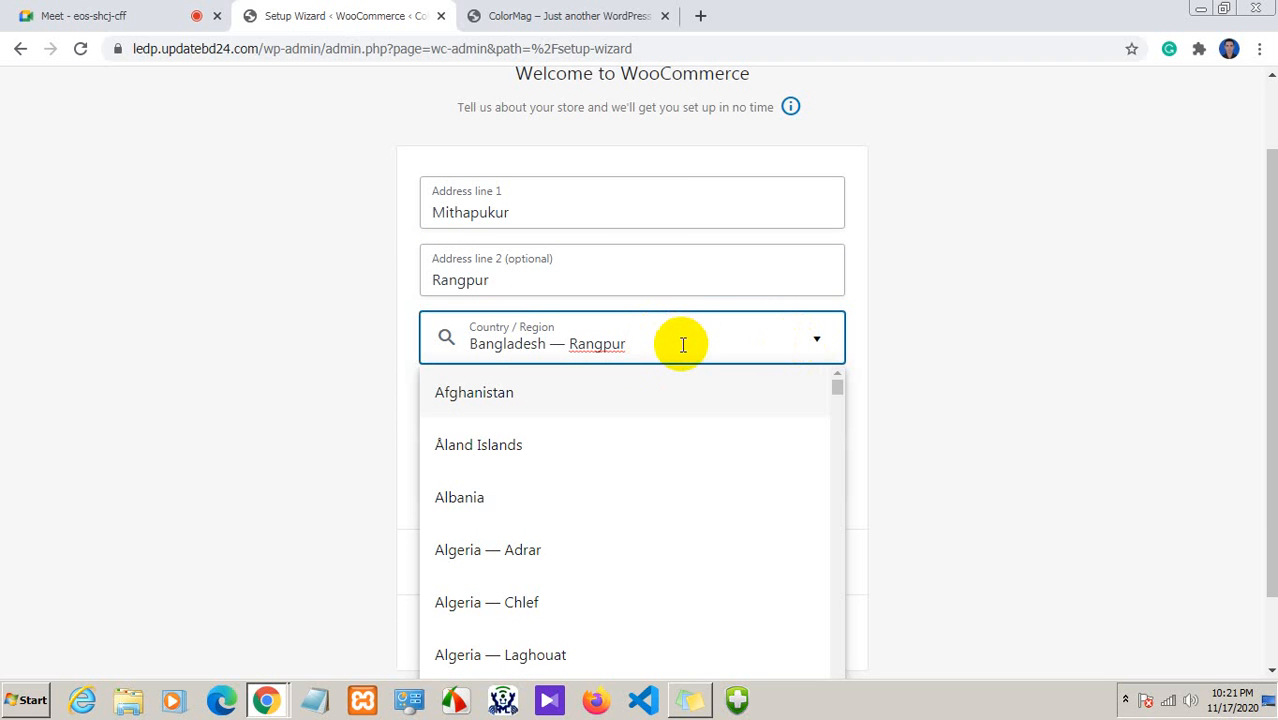
pyautogui.hotkey('ctrl', 'a')
pyautogui.press('BackSpace')
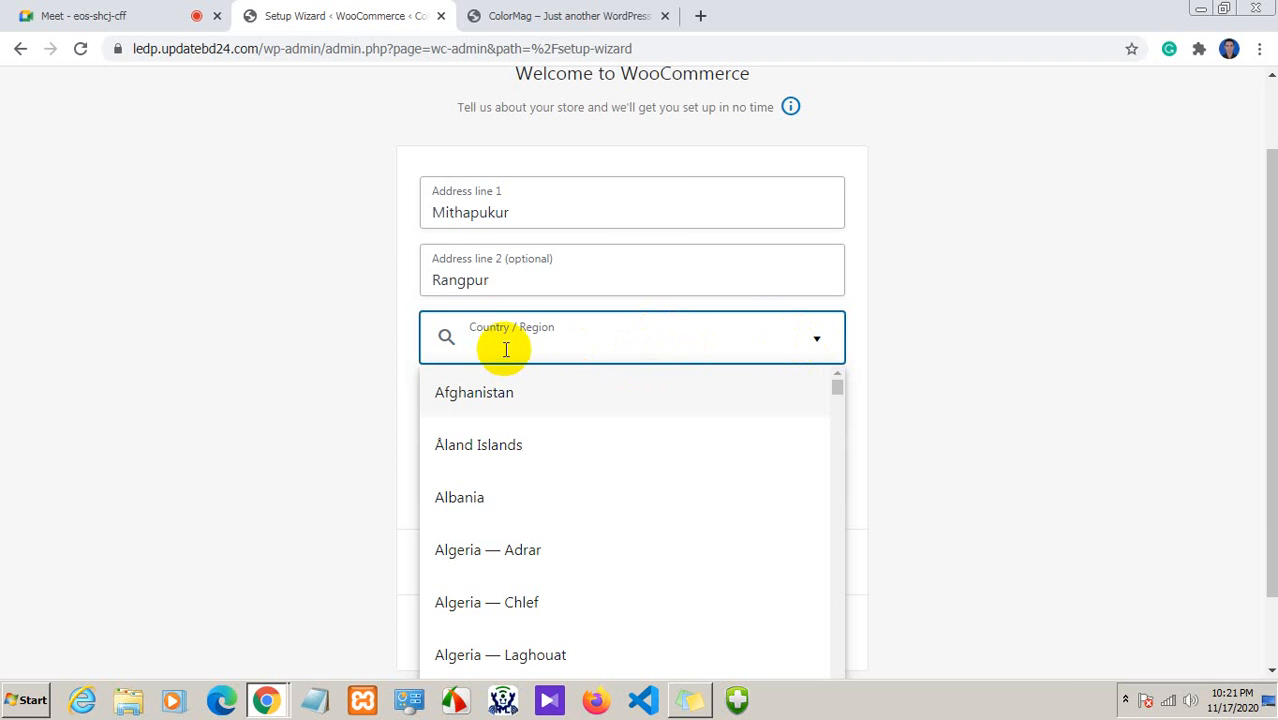
pyautogui.write('rang')
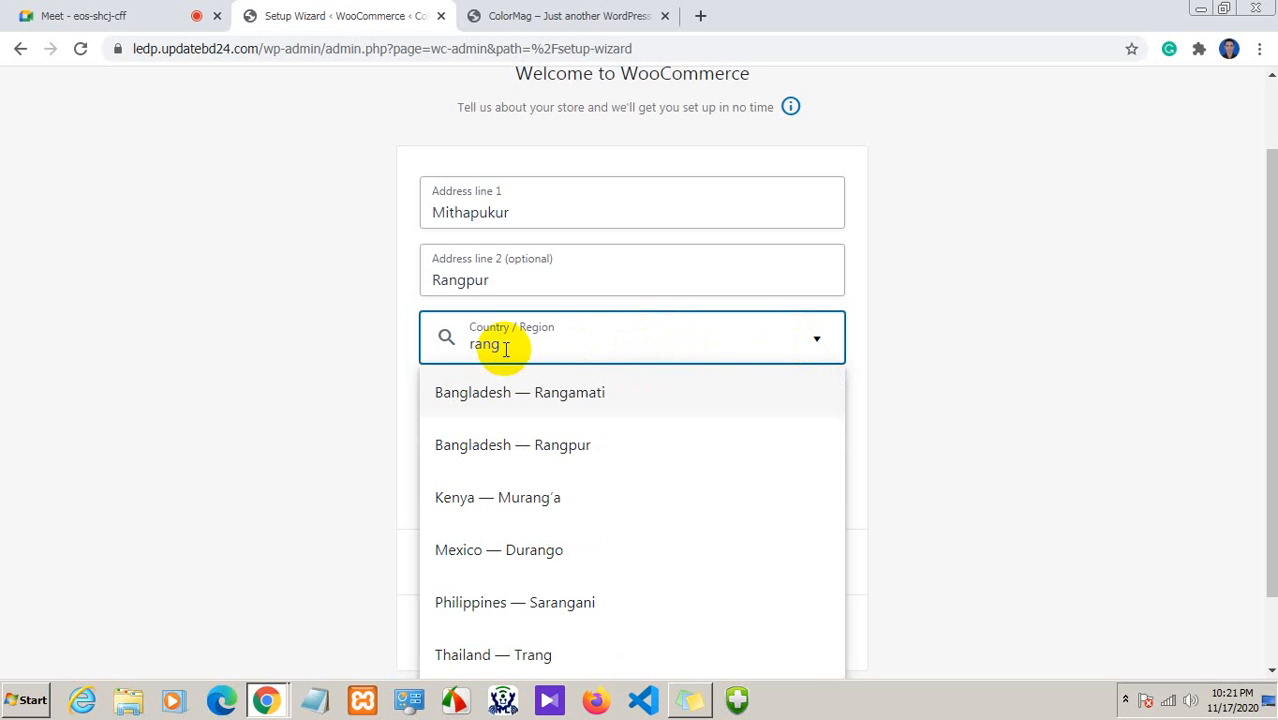
pyautogui.write('p')
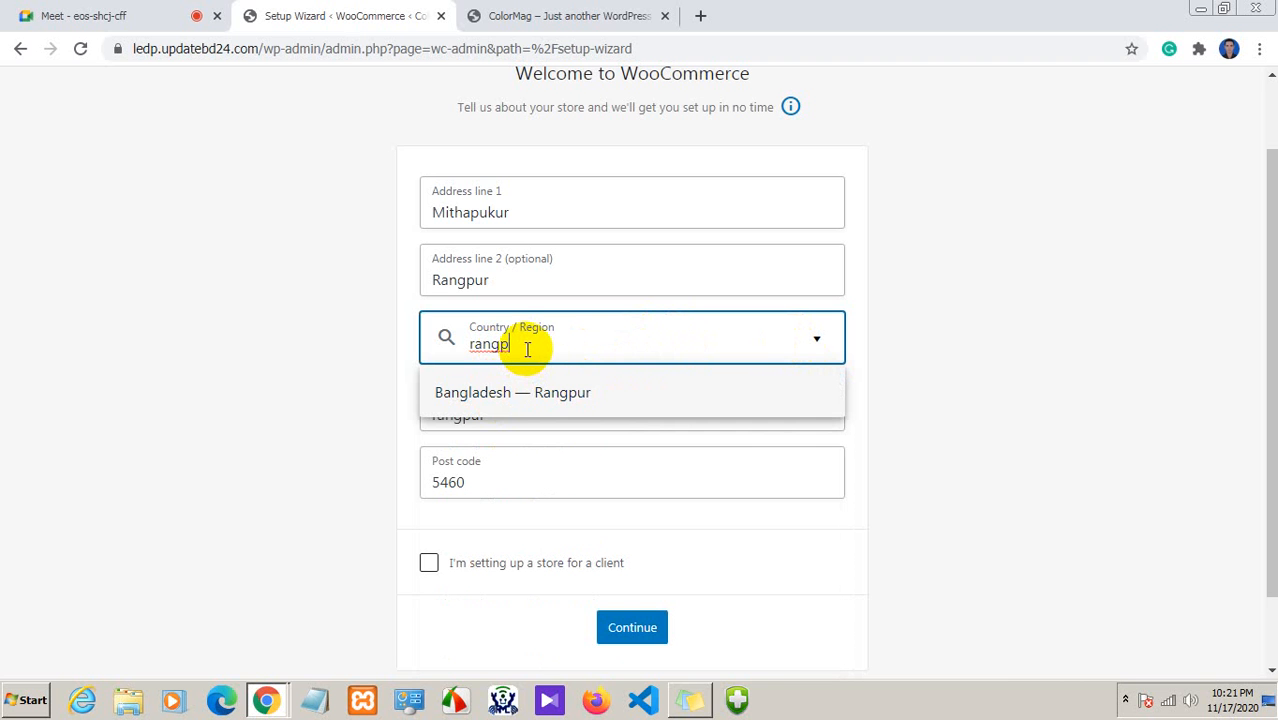
pyautogui.press('BackSpace')
pyautogui.press('BackSpace')
pyautogui.press('BackSpace')
pyautogui.press('BackSpace')
pyautogui.press('BackSpace')
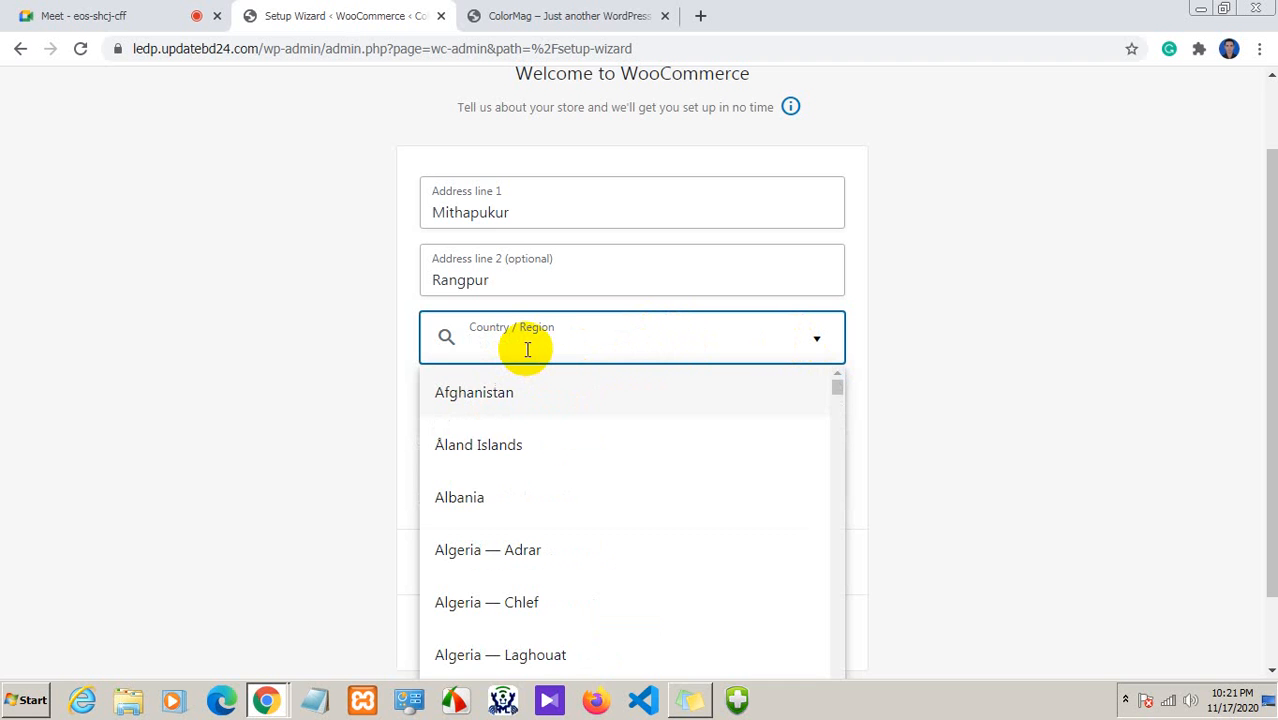
# Search the Country / Region list for "chatt" and select Bangladesh — Chattogram
pyautogui.write('chita')
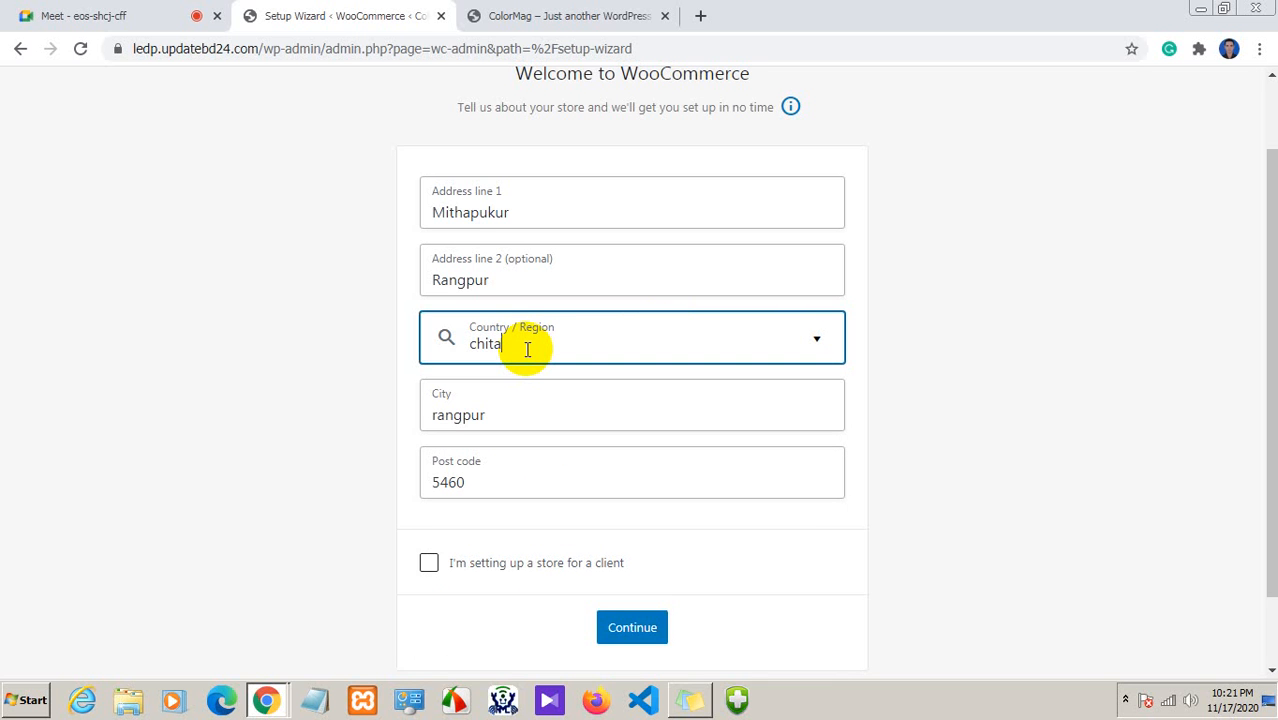
pyautogui.press('BackSpace')
pyautogui.press('BackSpace')
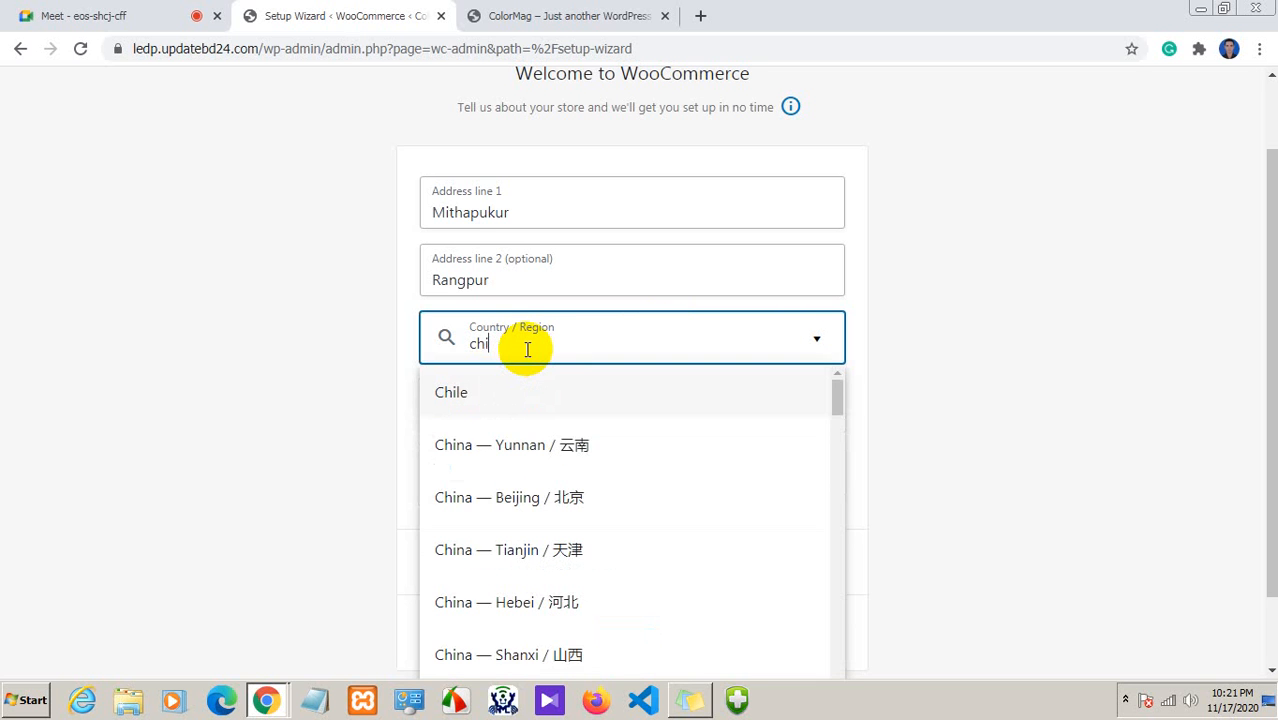
pyautogui.write('tta')
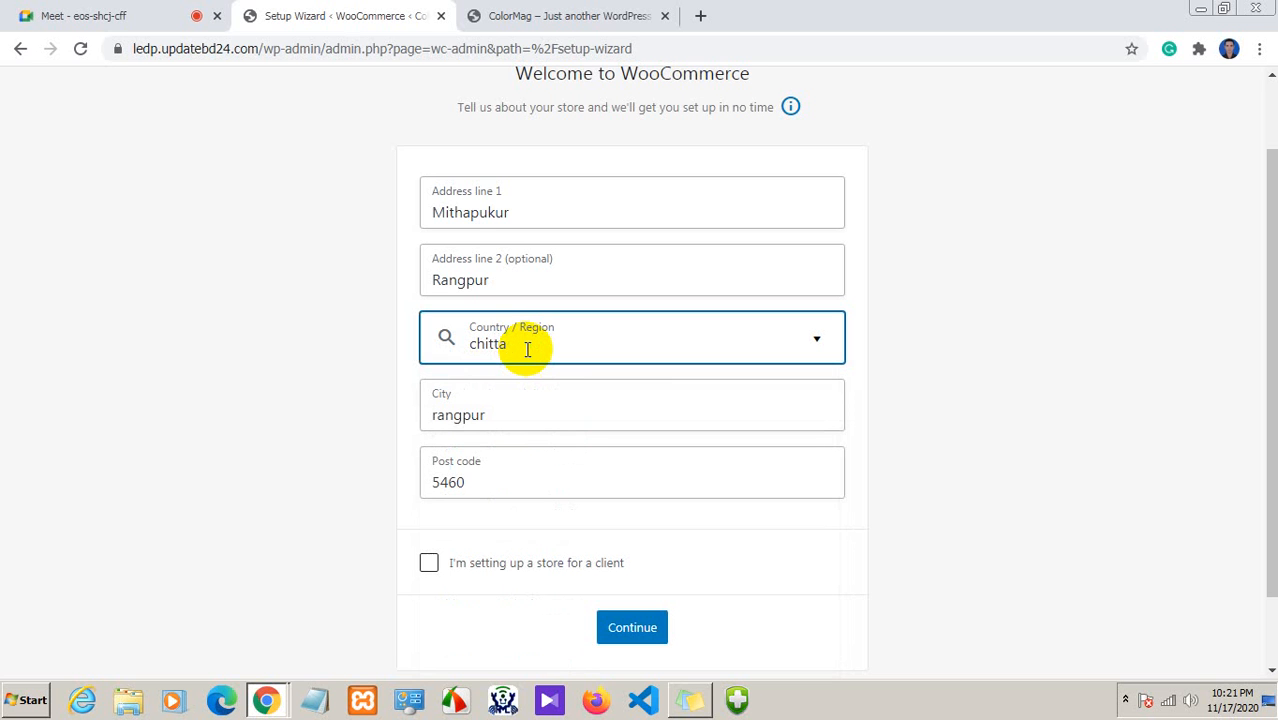
pyautogui.press('BackSpace')
pyautogui.press('BackSpace')
pyautogui.press('BackSpace')
pyautogui.press('BackSpace')
pyautogui.press('BackSpace')
pyautogui.press('BackSpace')
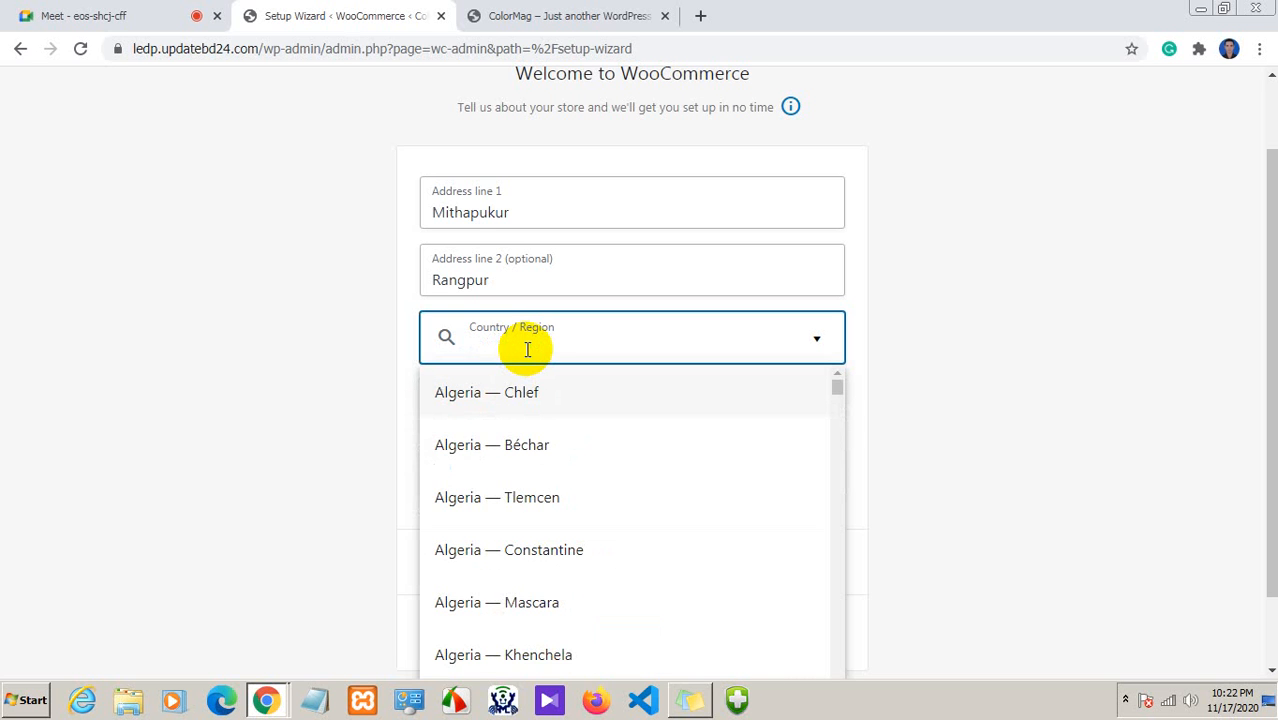
pyautogui.write('chatt')
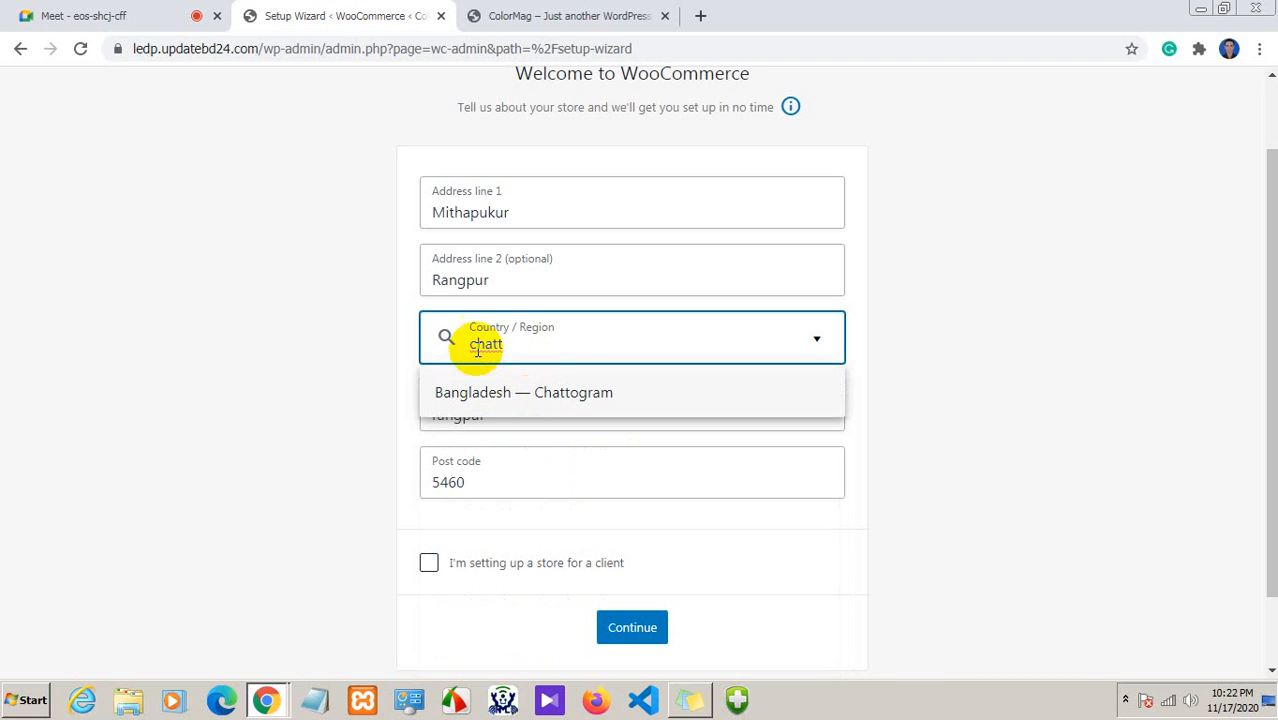
pyautogui.click(573, 392)
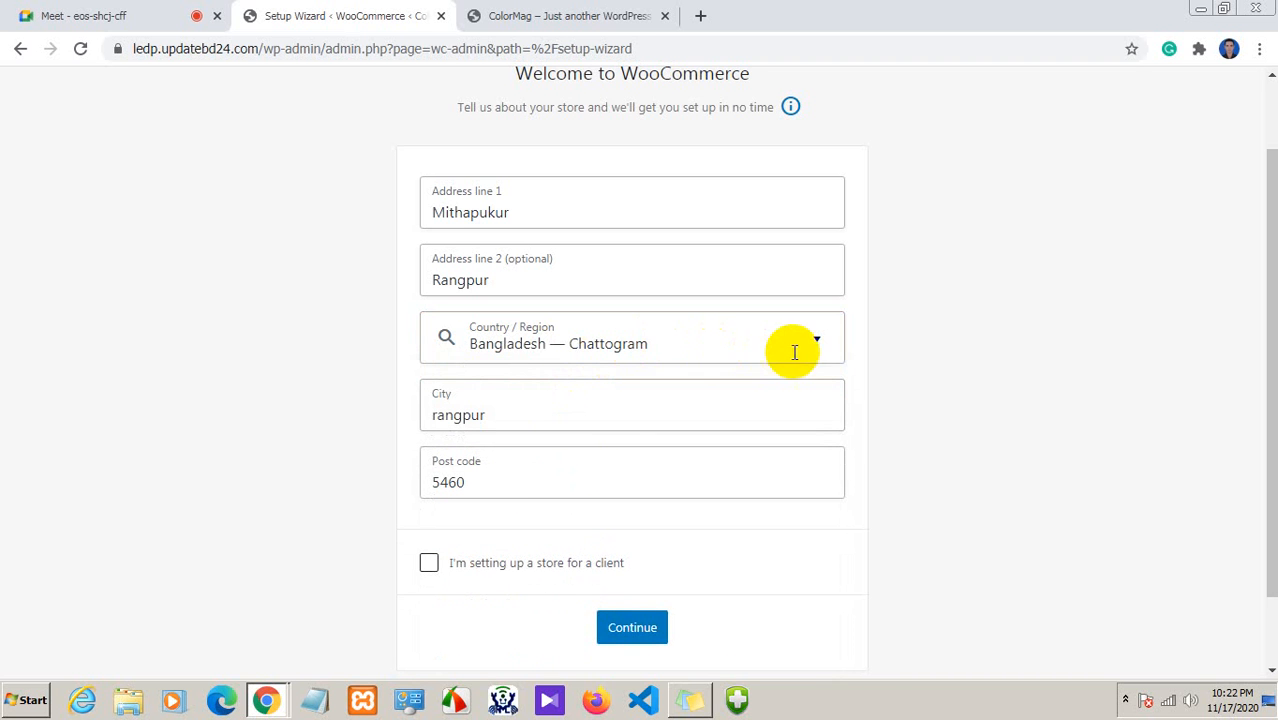
# Set the Country / Region to Bangladesh — Rangpur by searching for "rangp"
pyautogui.click(676, 346)
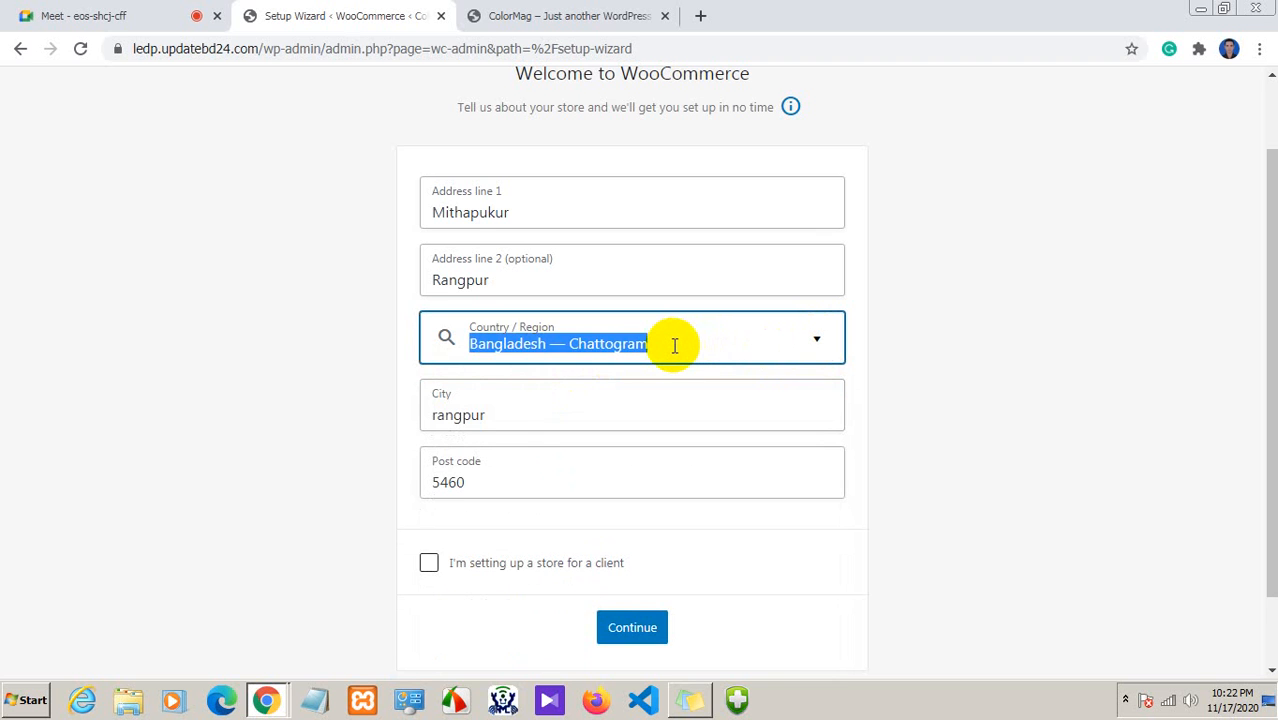
pyautogui.press('BackSpace')
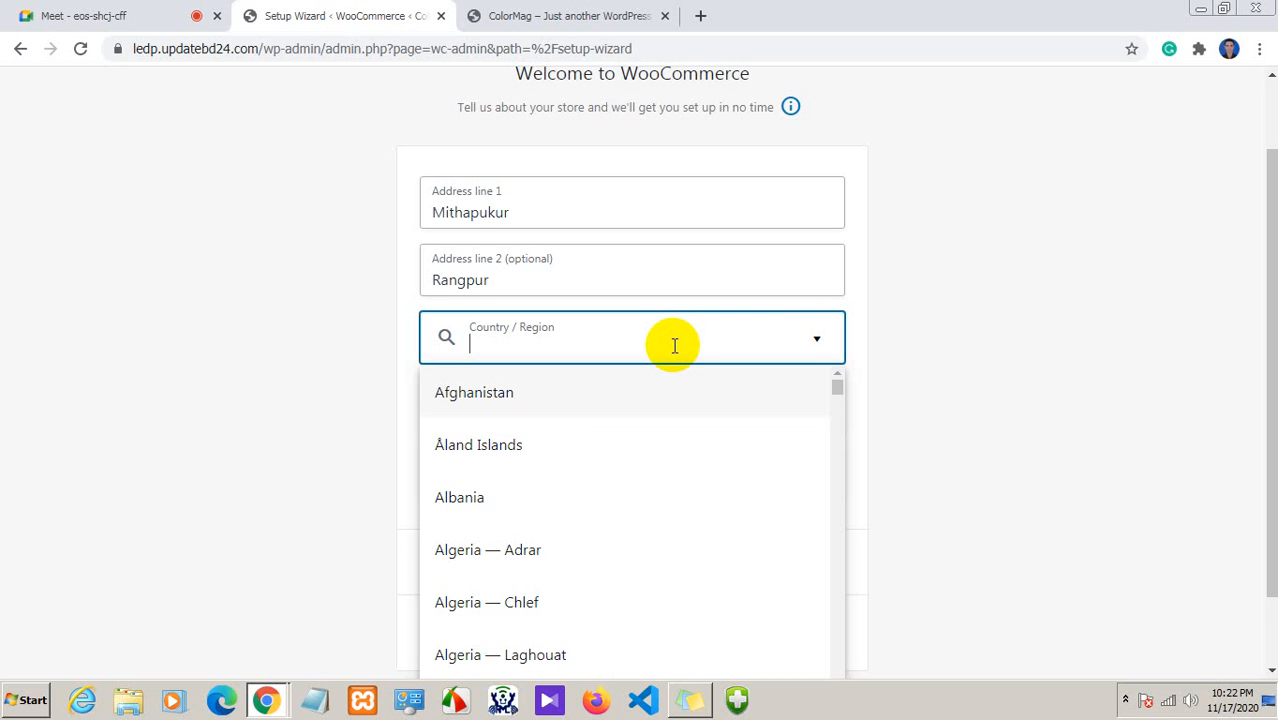
pyautogui.write('rang')
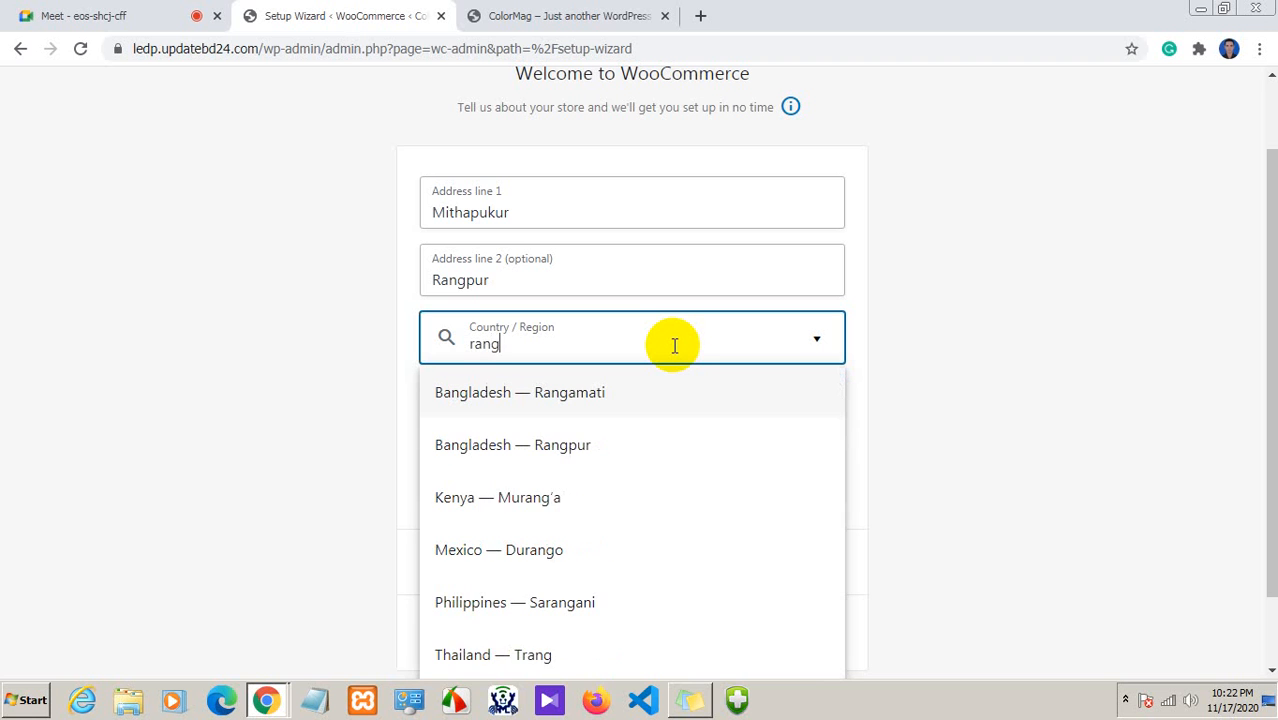
pyautogui.write('p')
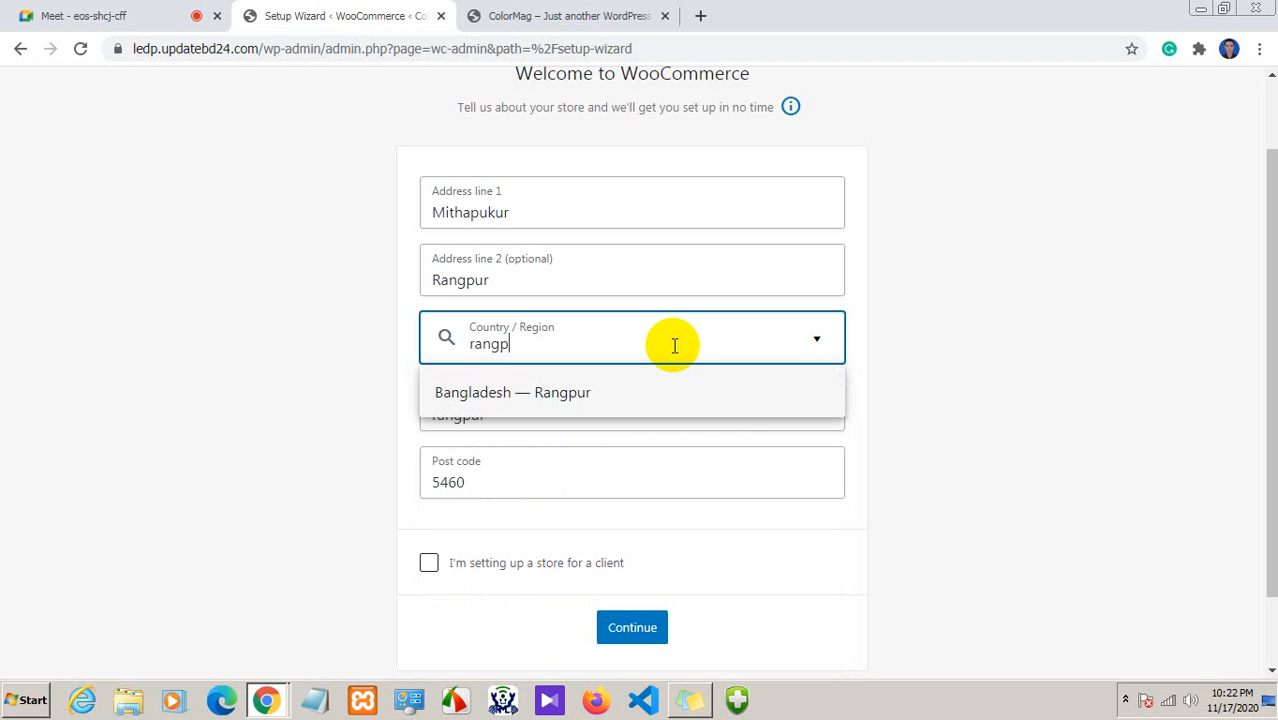
pyautogui.click(605, 390)
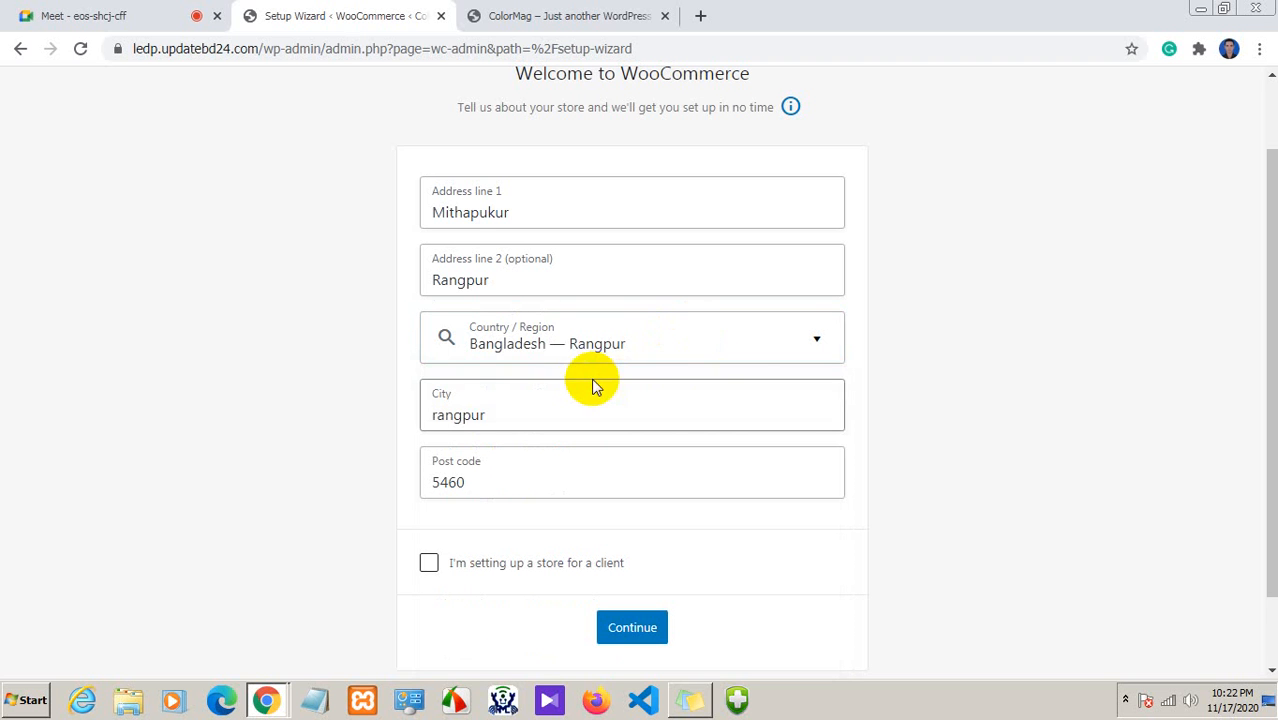
# Review the city, post code and remaining store details fields
pyautogui.click(523, 410)
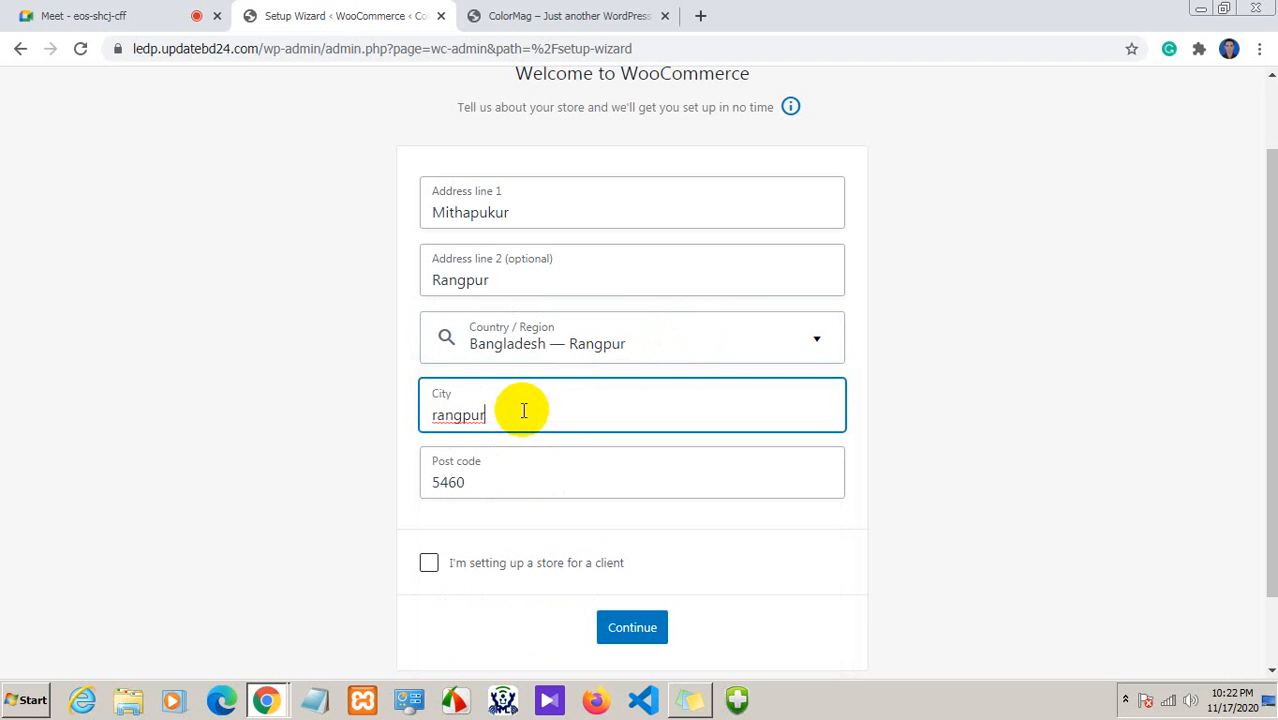
pyautogui.click(507, 485)
pyautogui.scroll(-1, 474, 485)
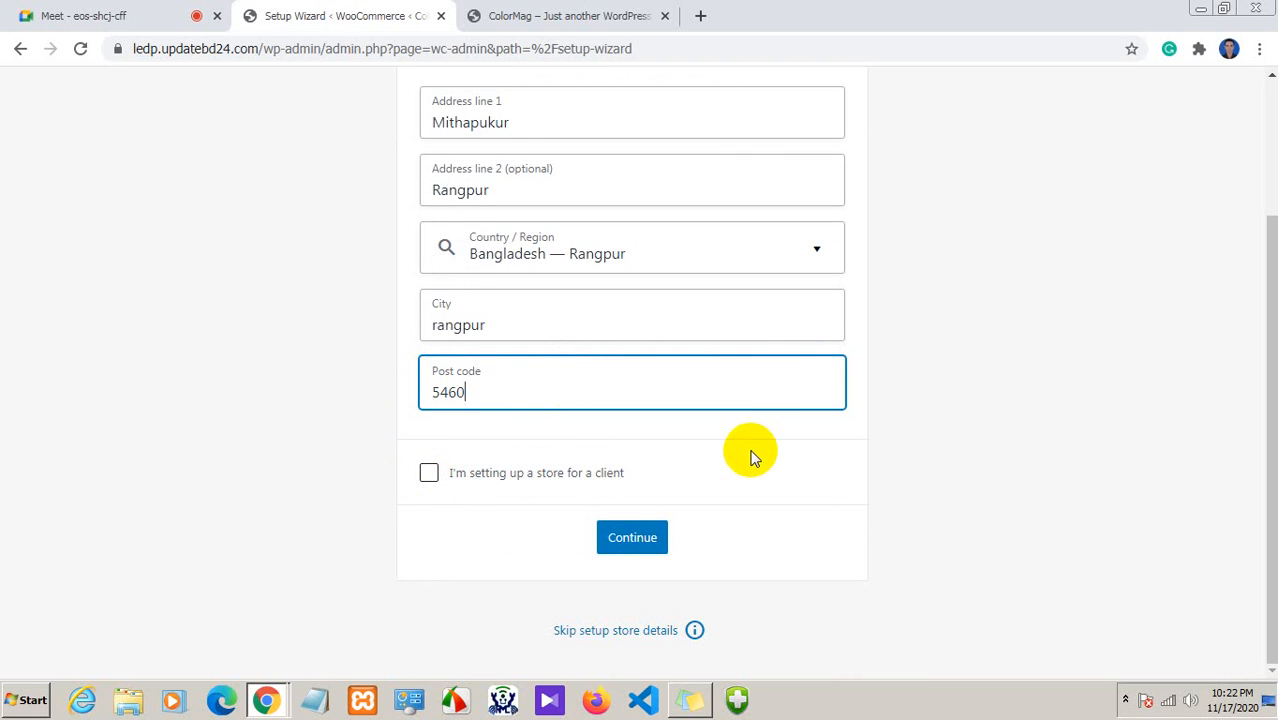
pyautogui.scroll(2, 590, 371)
pyautogui.scroll(-2, 590, 371)
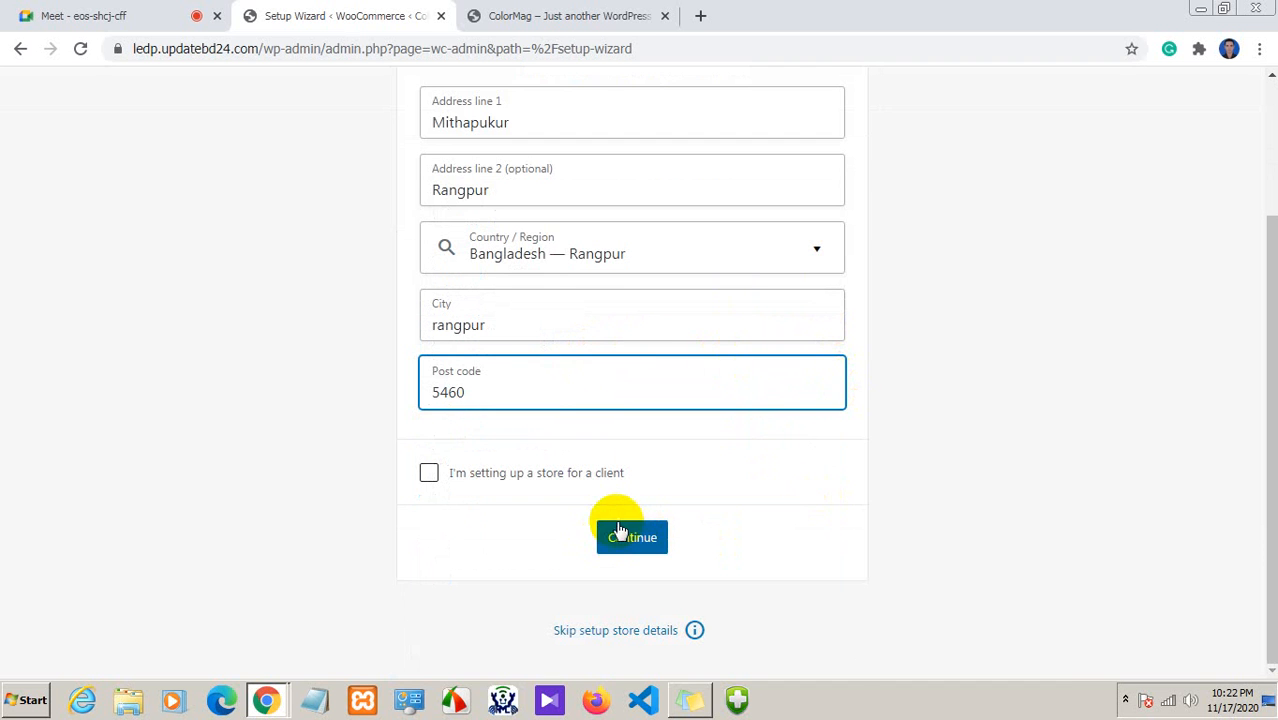
pyautogui.scroll(2, 500, 443)
pyautogui.scroll(-2, 500, 443)
# Try to continue from the store details without opting in to usage tracking, and close the Build a better WooCommerce dialog
pyautogui.click(645, 550)
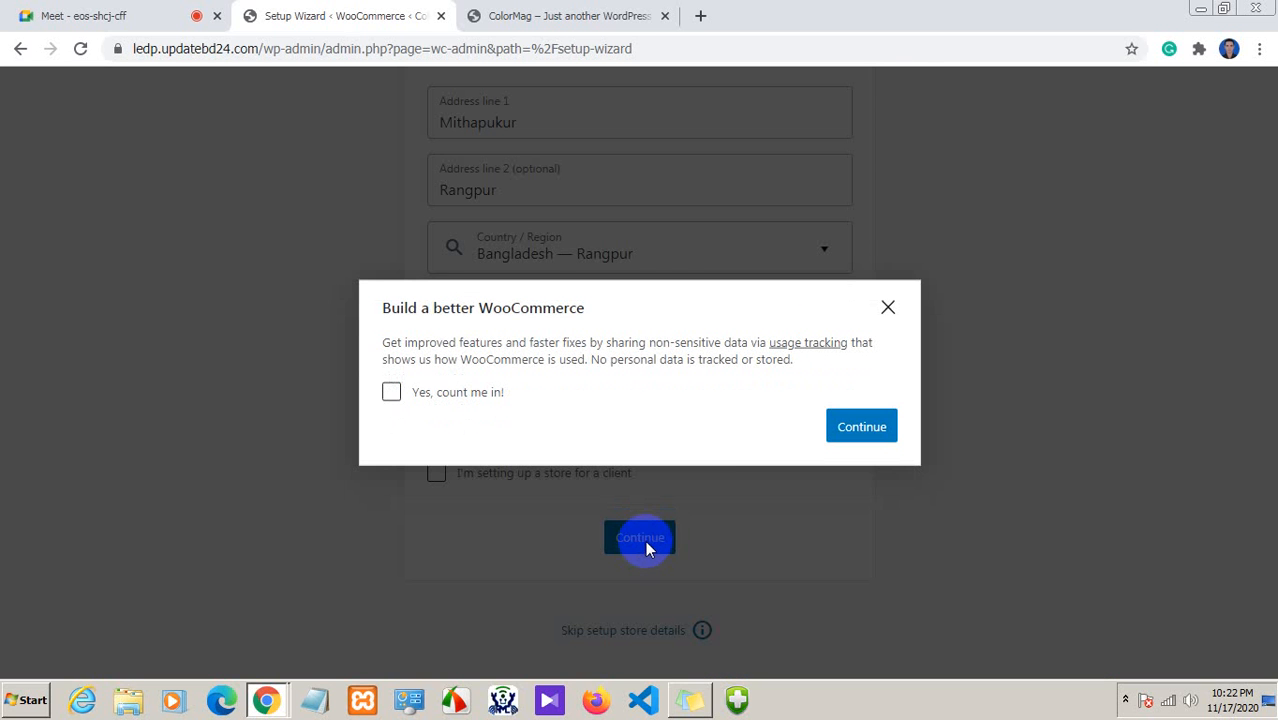
pyautogui.click(866, 426)
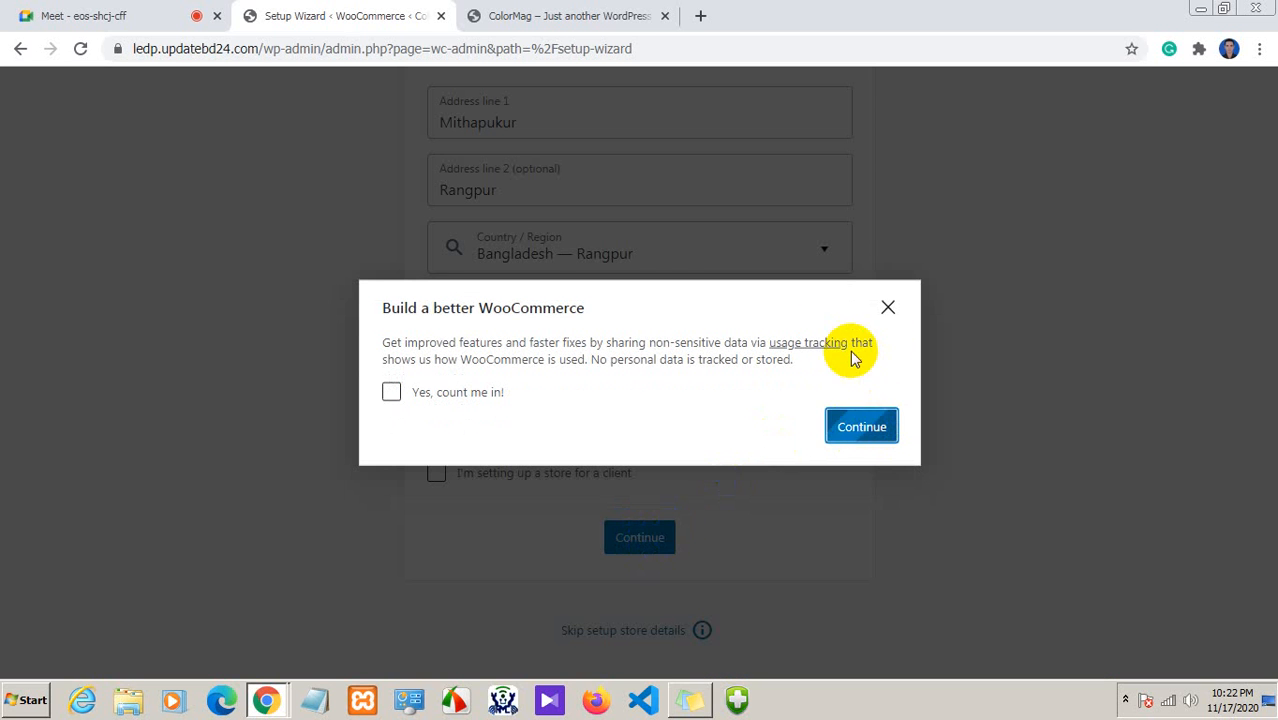
pyautogui.click(888, 308)
pyautogui.scroll(2, 709, 358)
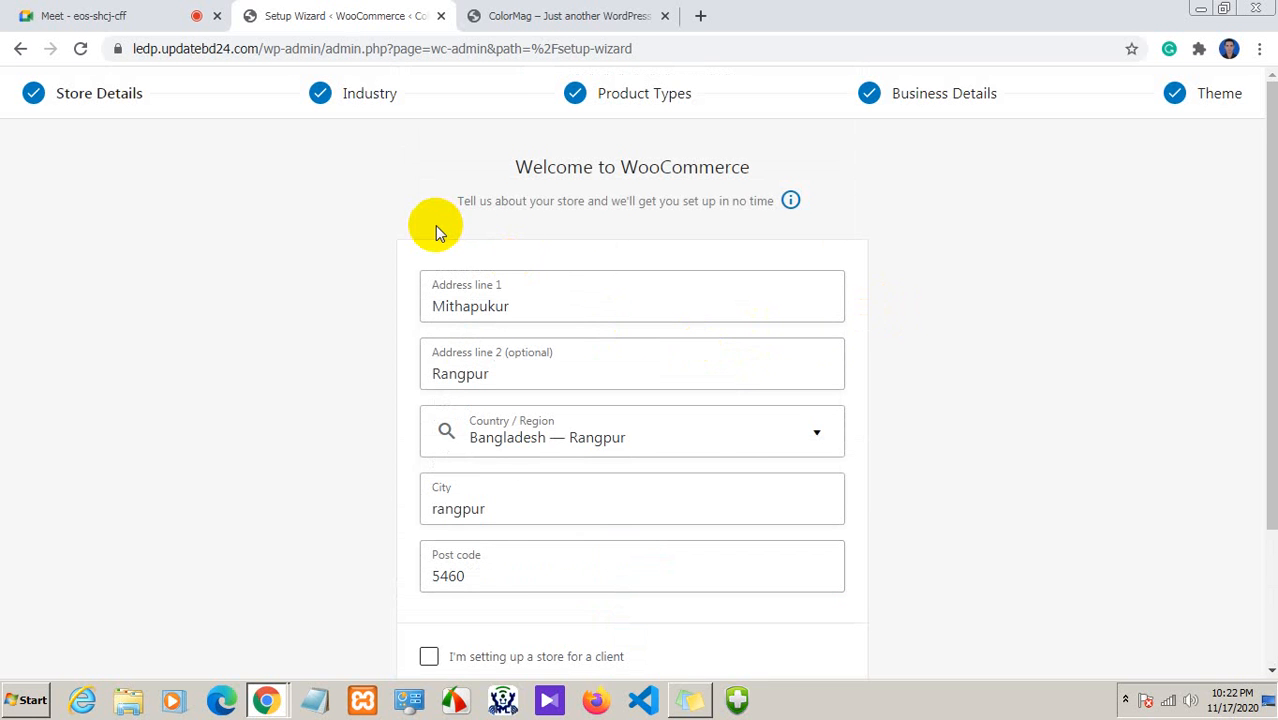
pyautogui.scroll(-2, 464, 275)
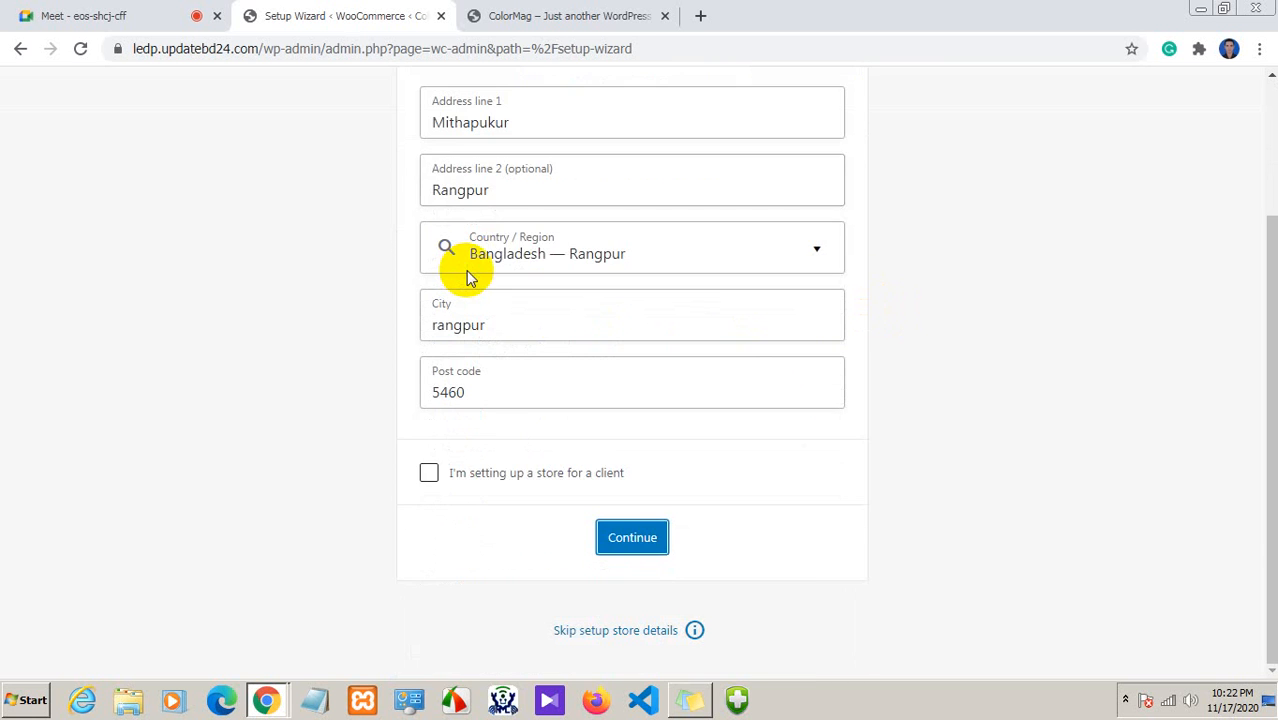
pyautogui.scroll(2, 466, 277)
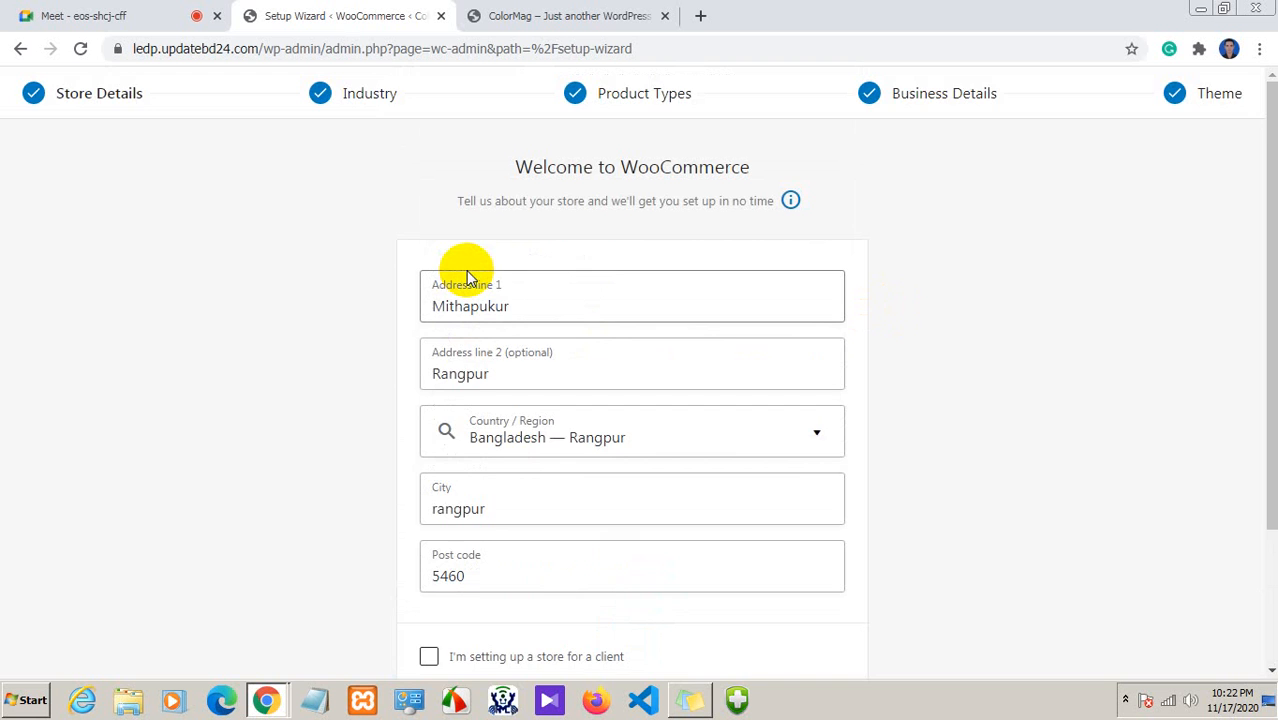
pyautogui.scroll(-2, 466, 277)
# Submit the store details and opt in to usage tracking with "Yes, count me in!"
pyautogui.click(638, 537)
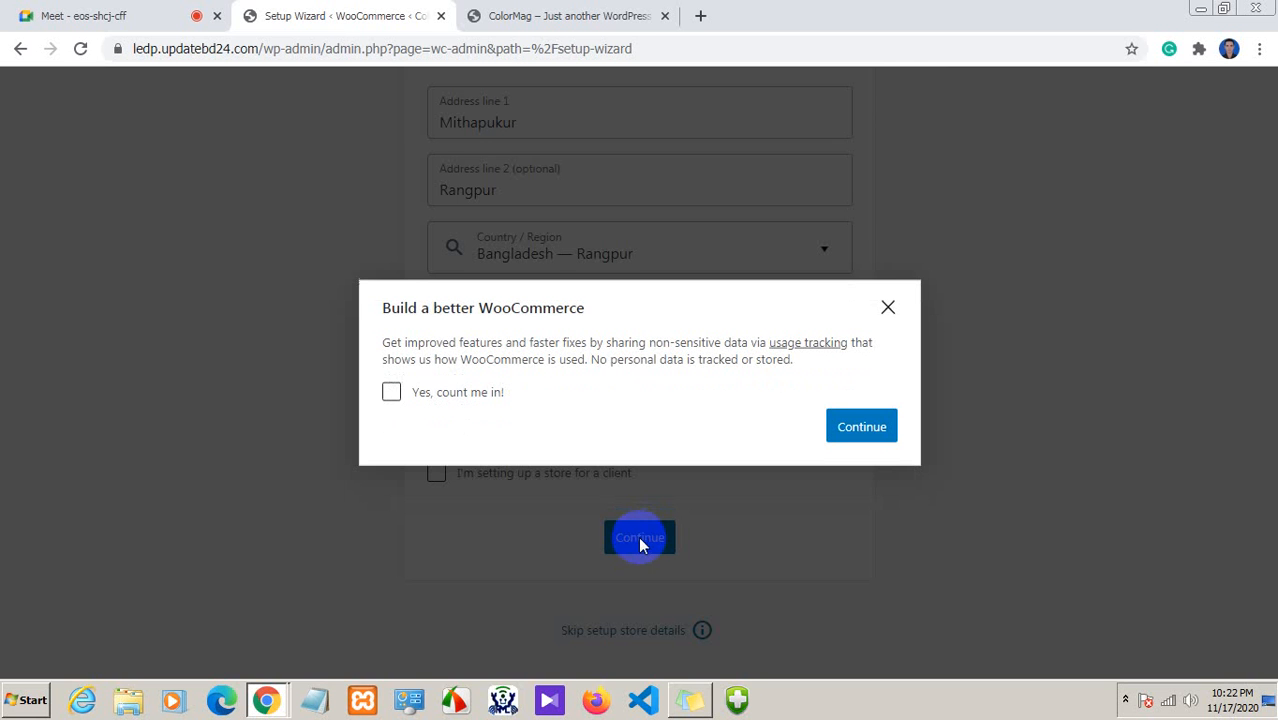
pyautogui.click(392, 393)
pyautogui.click(866, 430)
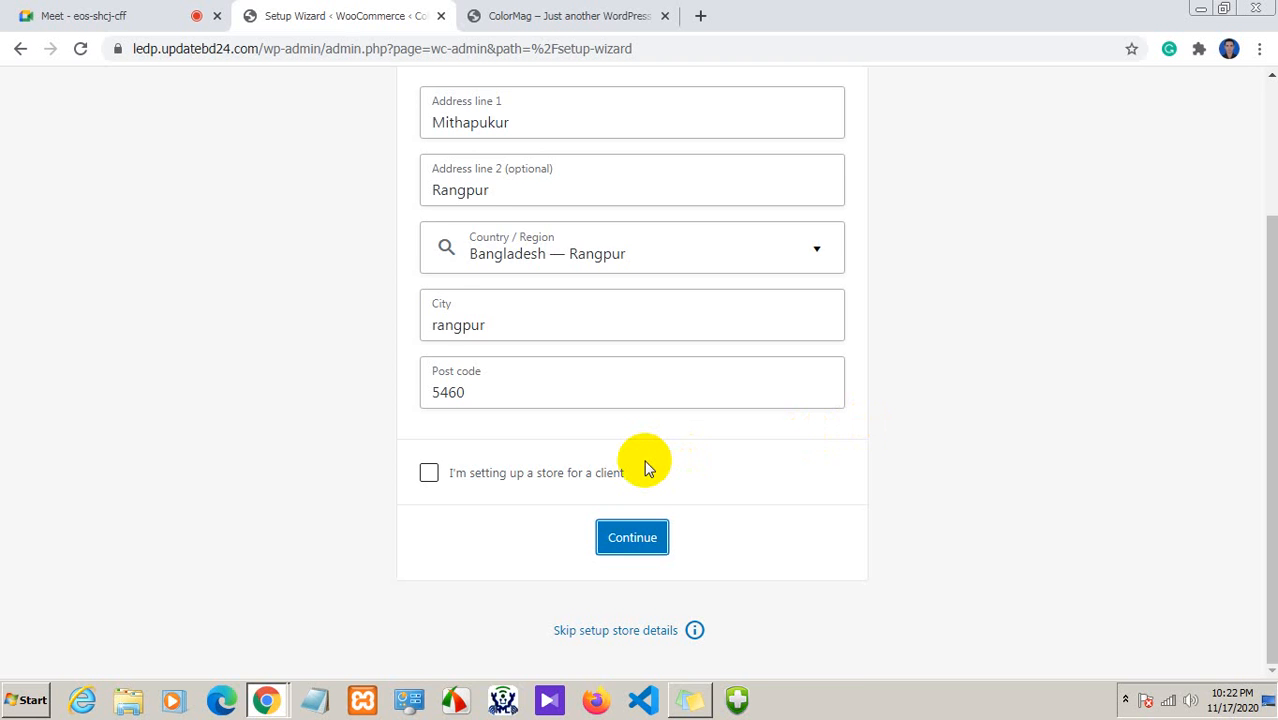
# Enable the "I'm setting up a store for a client" option in the store details
pyautogui.scroll(2, 645, 468)
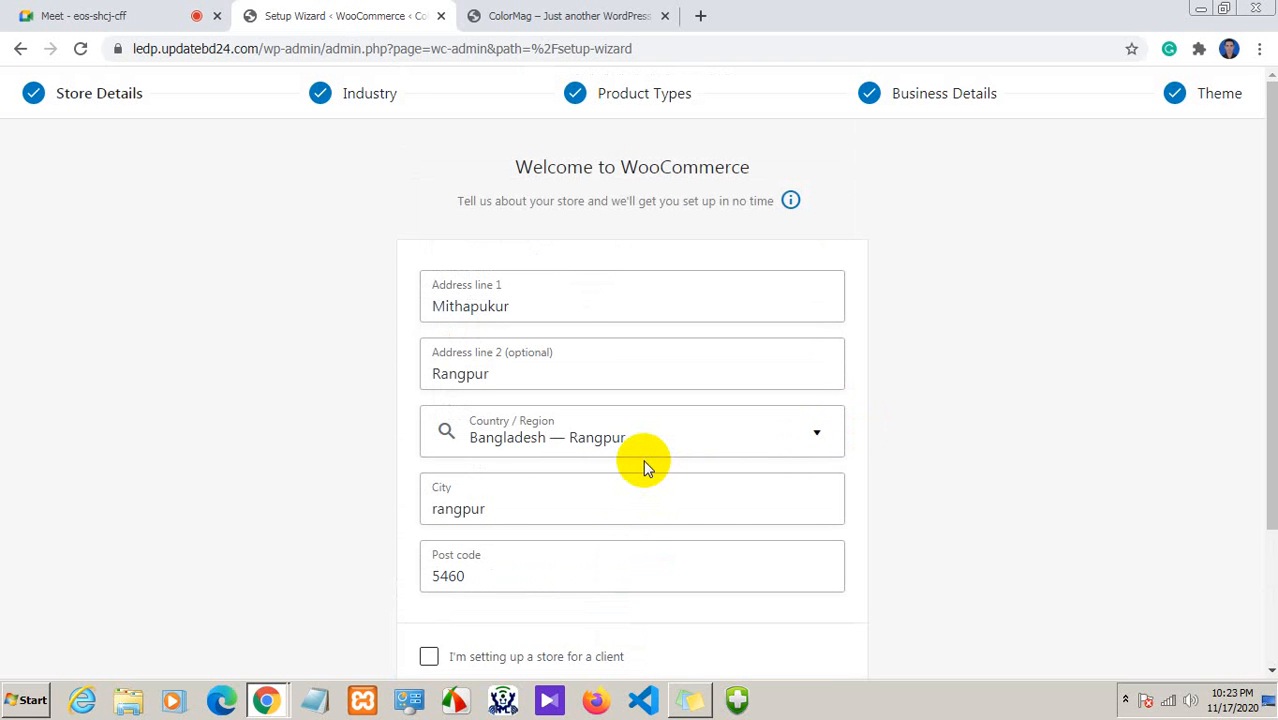
pyautogui.scroll(-2, 640, 462)
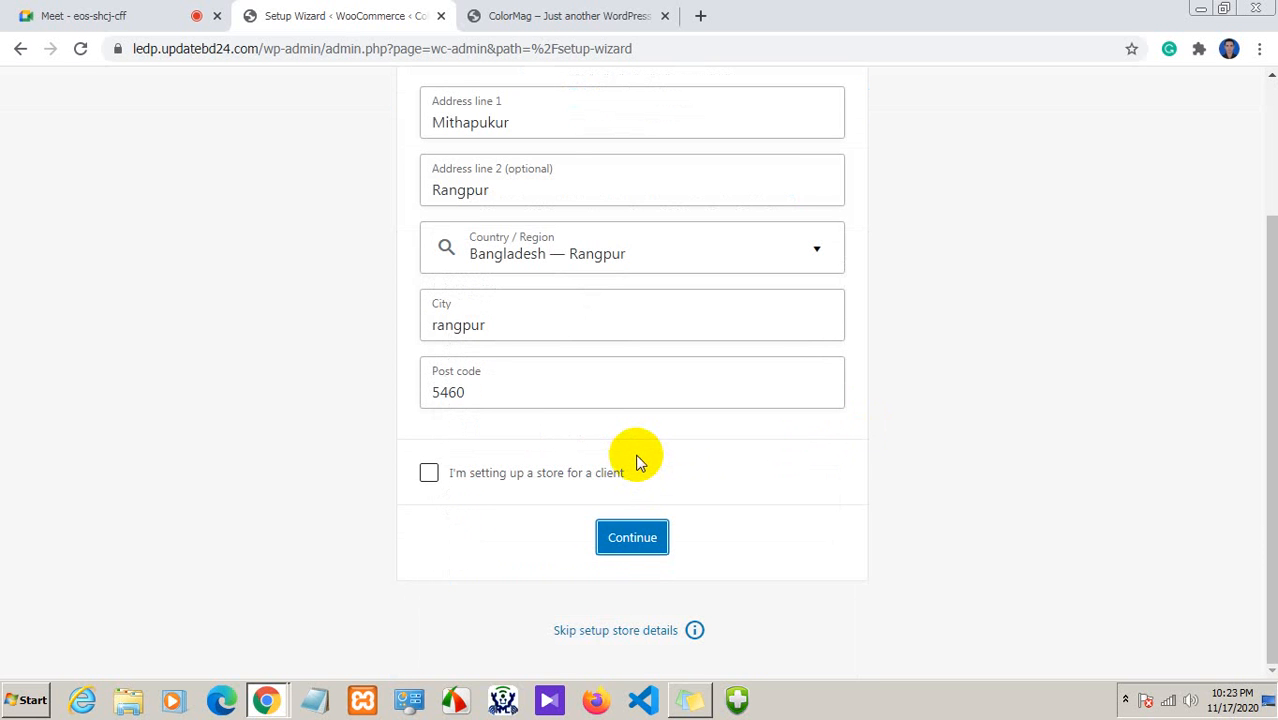
pyautogui.click(426, 474)
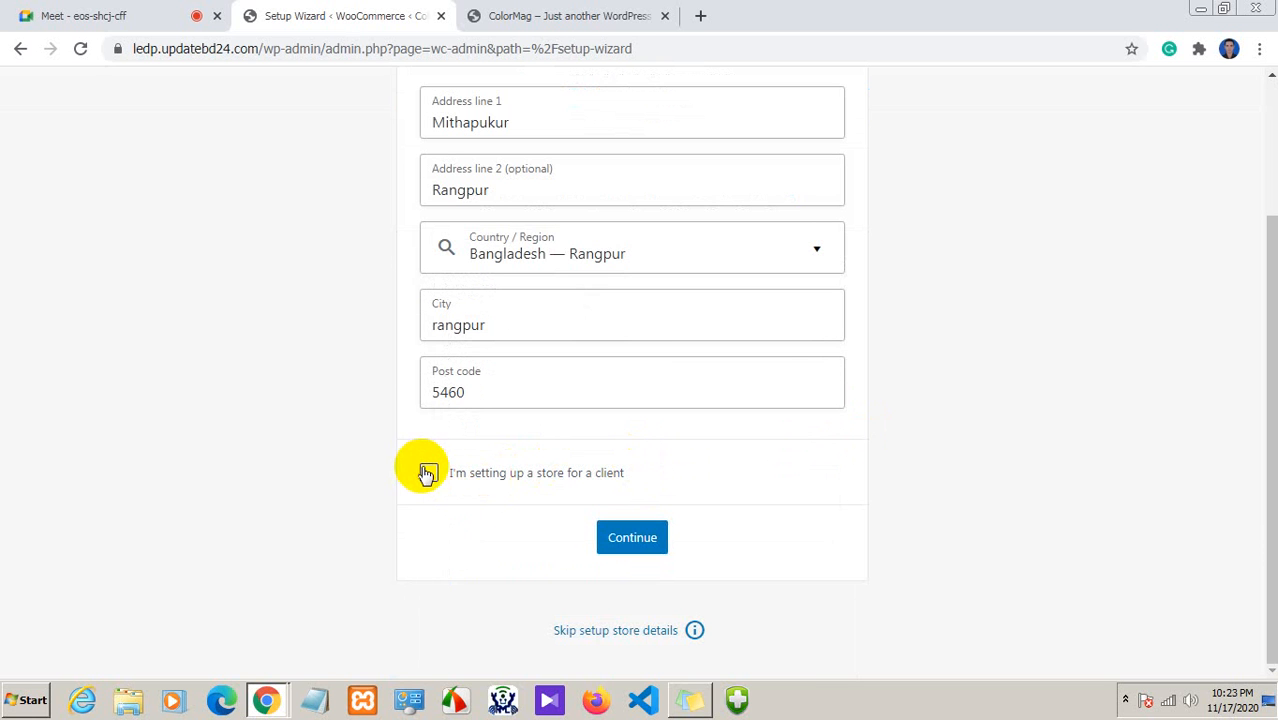
# Enable the "I'm setting up a store for a client" option and submit the store details
pyautogui.scroll(1, 573, 514)
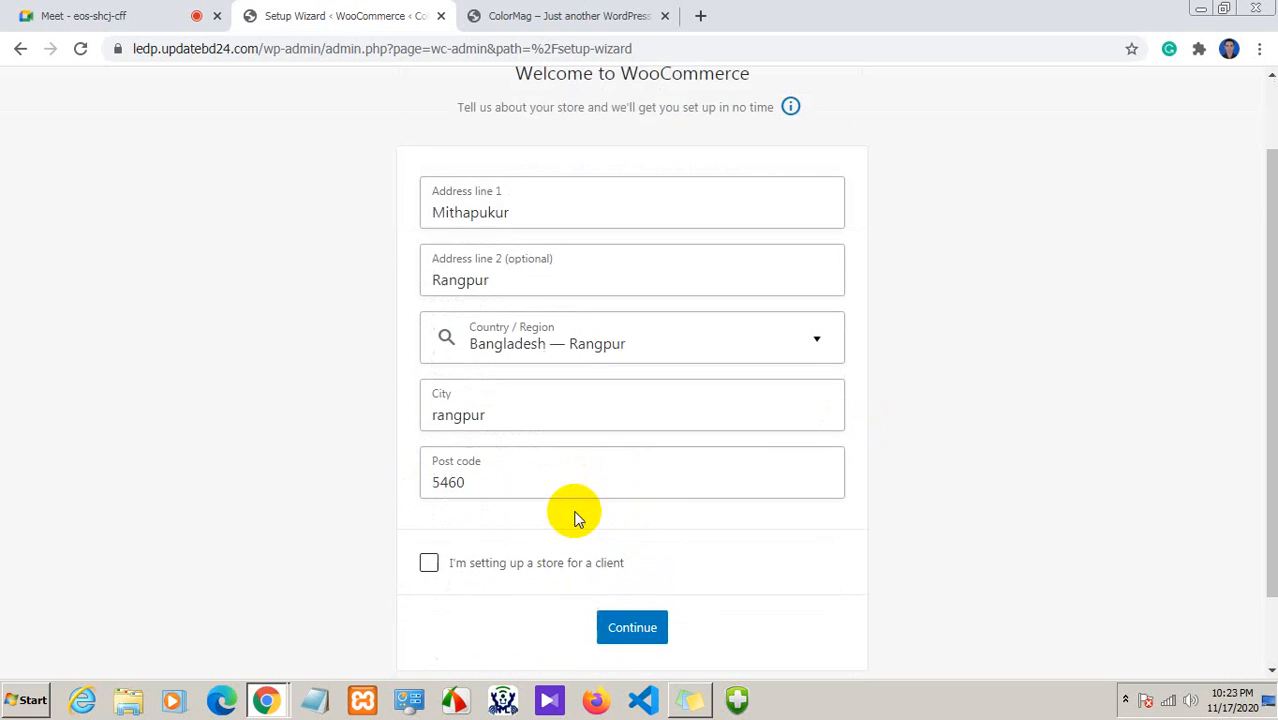
pyautogui.scroll(-1, 573, 516)
pyautogui.click(436, 476)
pyautogui.click(632, 538)
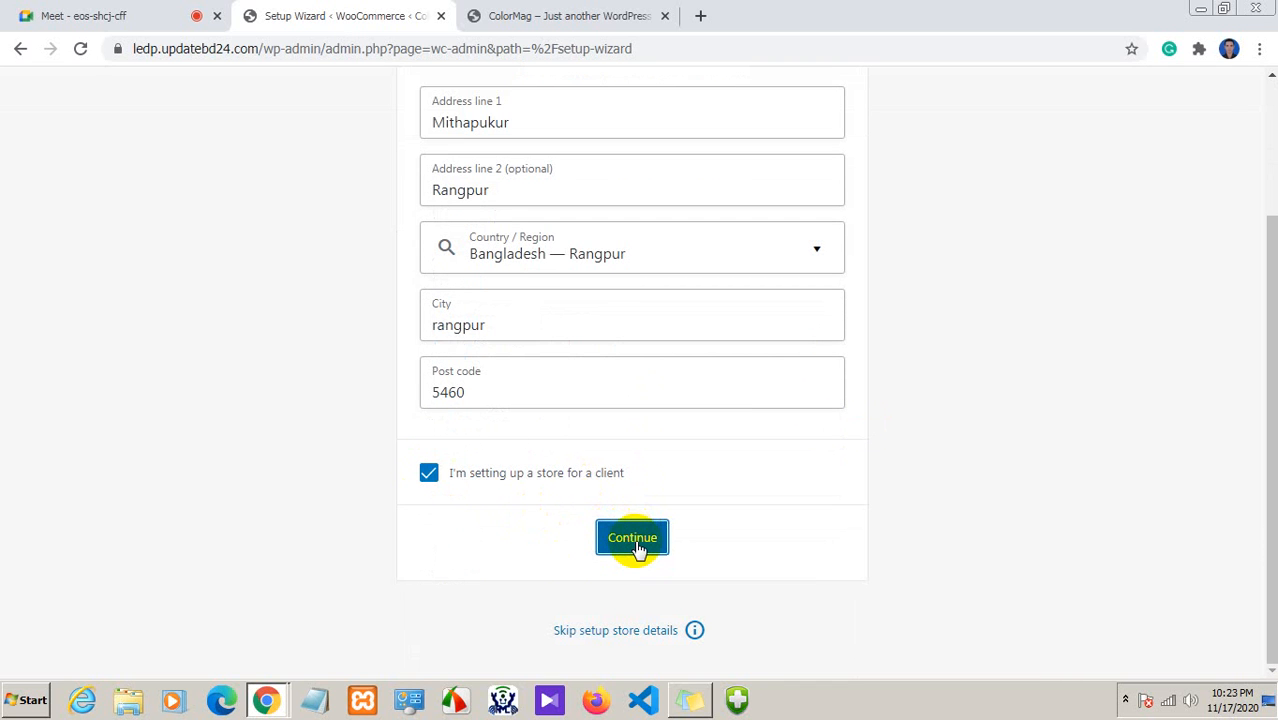
pyautogui.scroll(2, 800, 543)
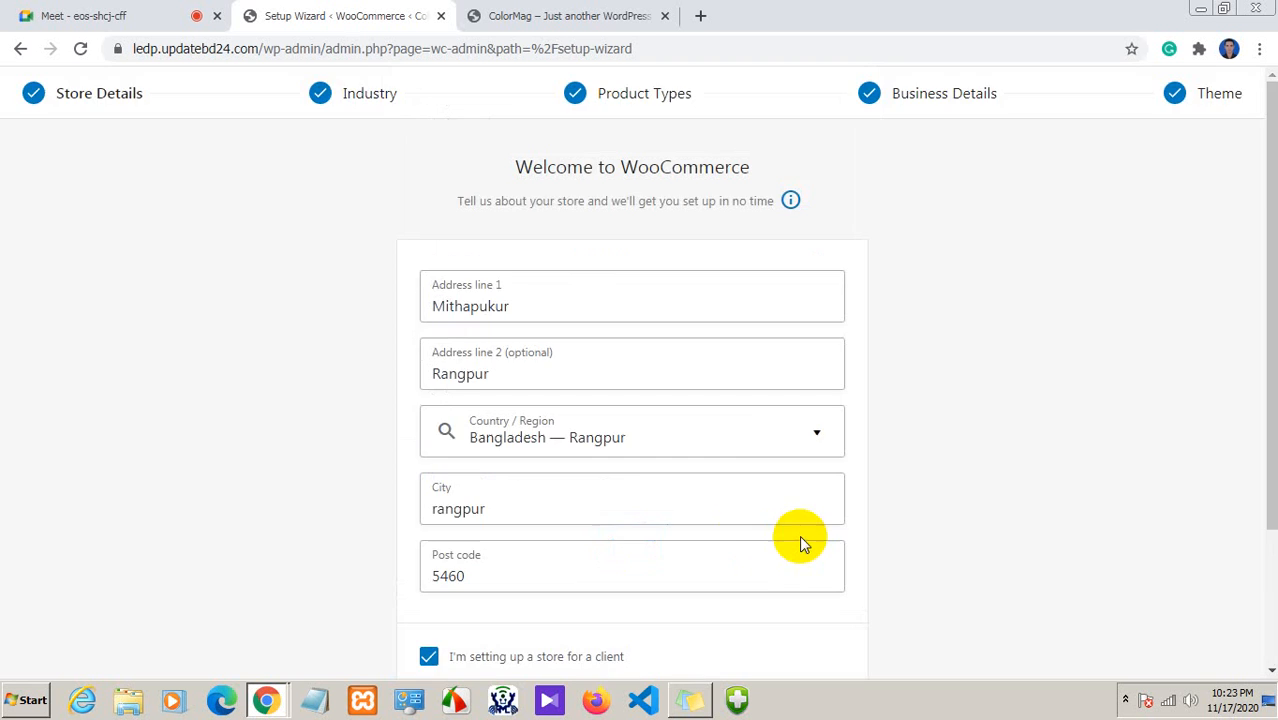
pyautogui.scroll(-2, 761, 540)
pyautogui.scroll(2, 352, 488)
pyautogui.scroll(-2, 443, 478)
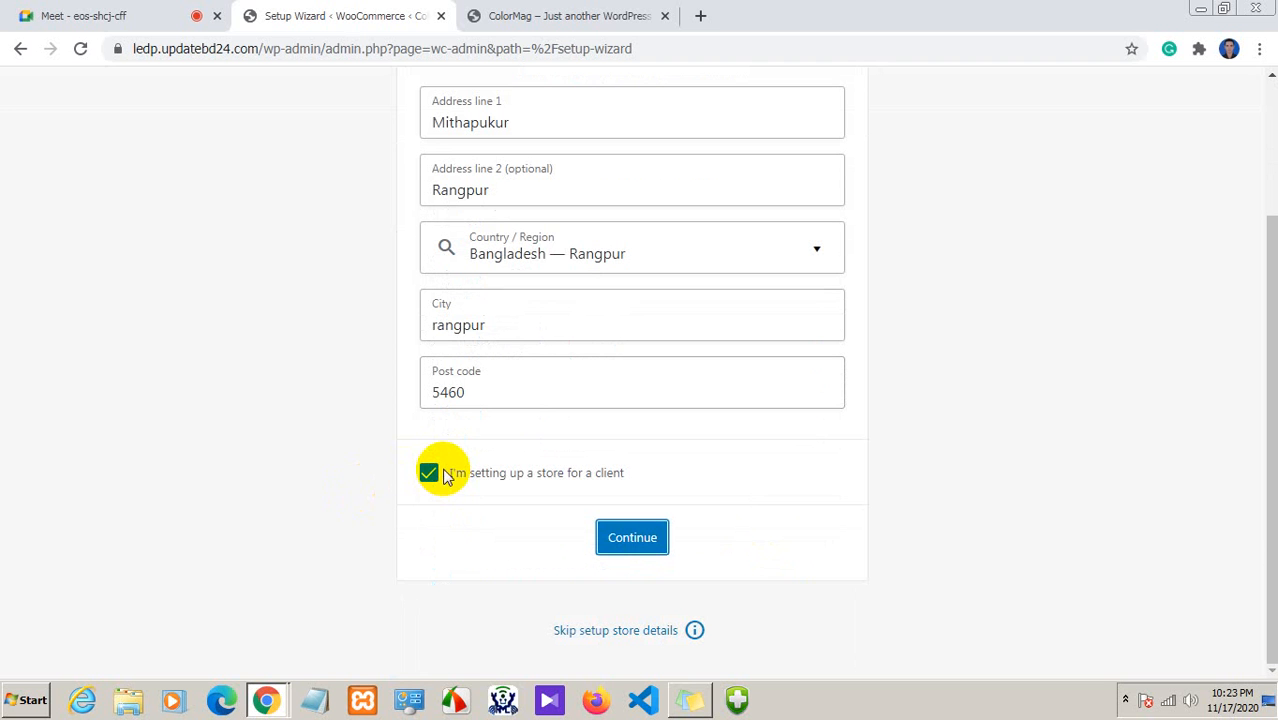
pyautogui.click(1125, 699)
pyautogui.click(1150, 588)
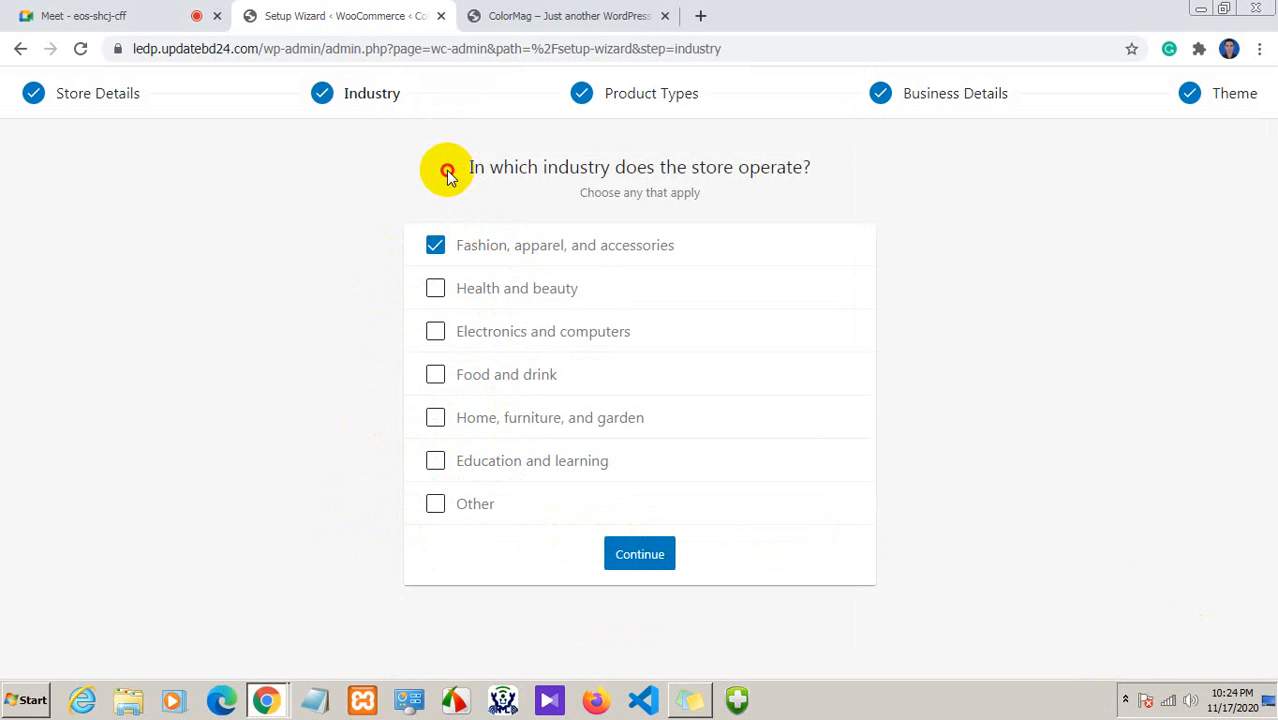
pyautogui.moveTo(448, 170); pyautogui.dragTo(757, 207)
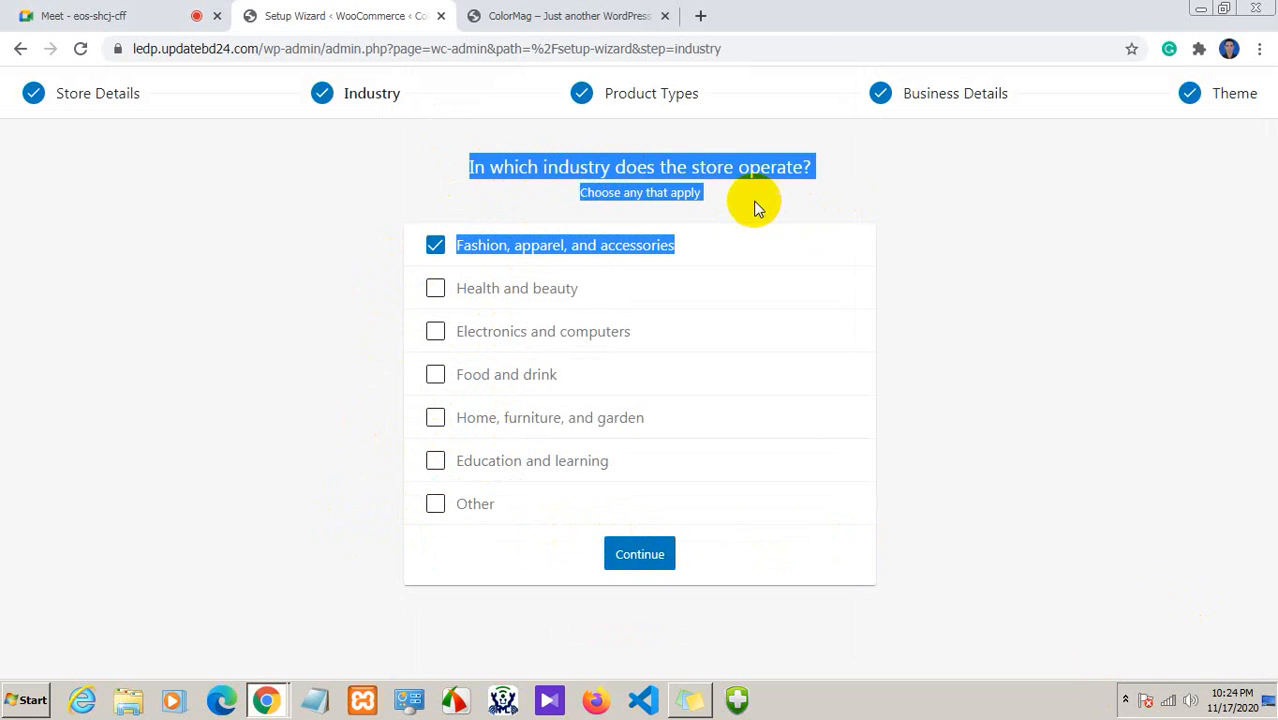
pyautogui.click(455, 207)
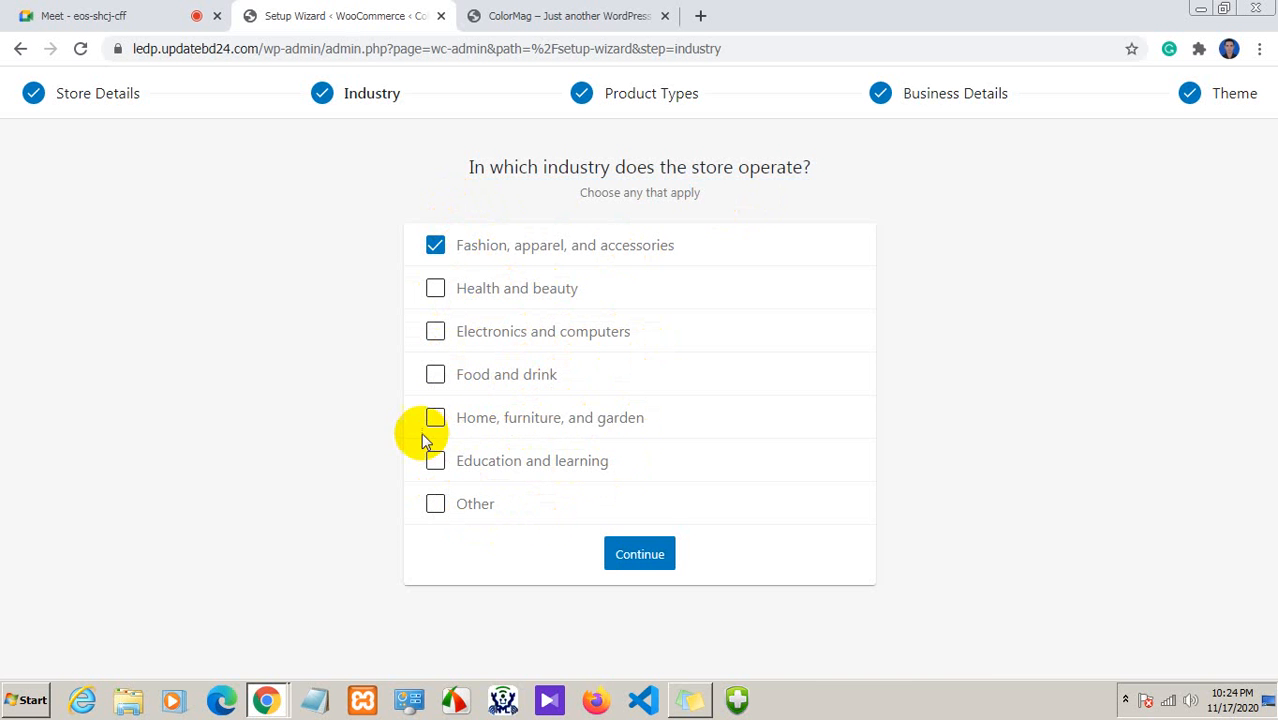
# Switch to the Google Meet call and dismiss the screen-presenting notification
pyautogui.click(92, 16)
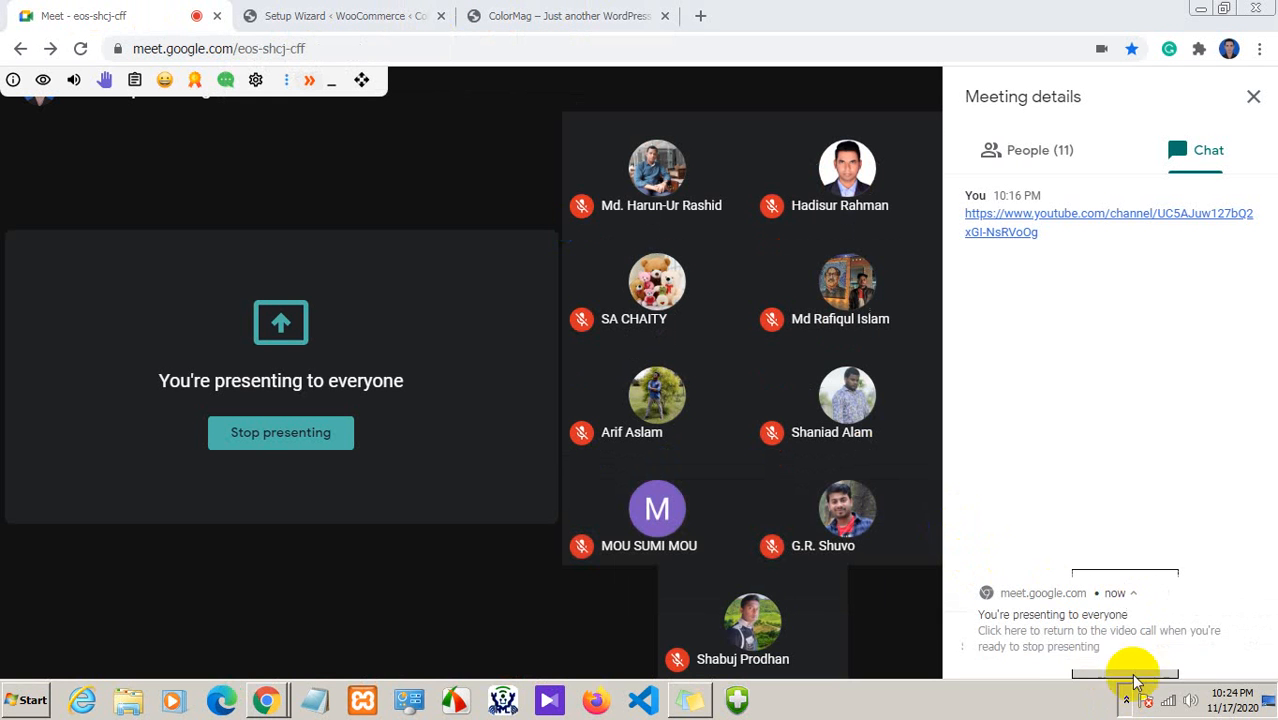
pyautogui.click(1259, 591)
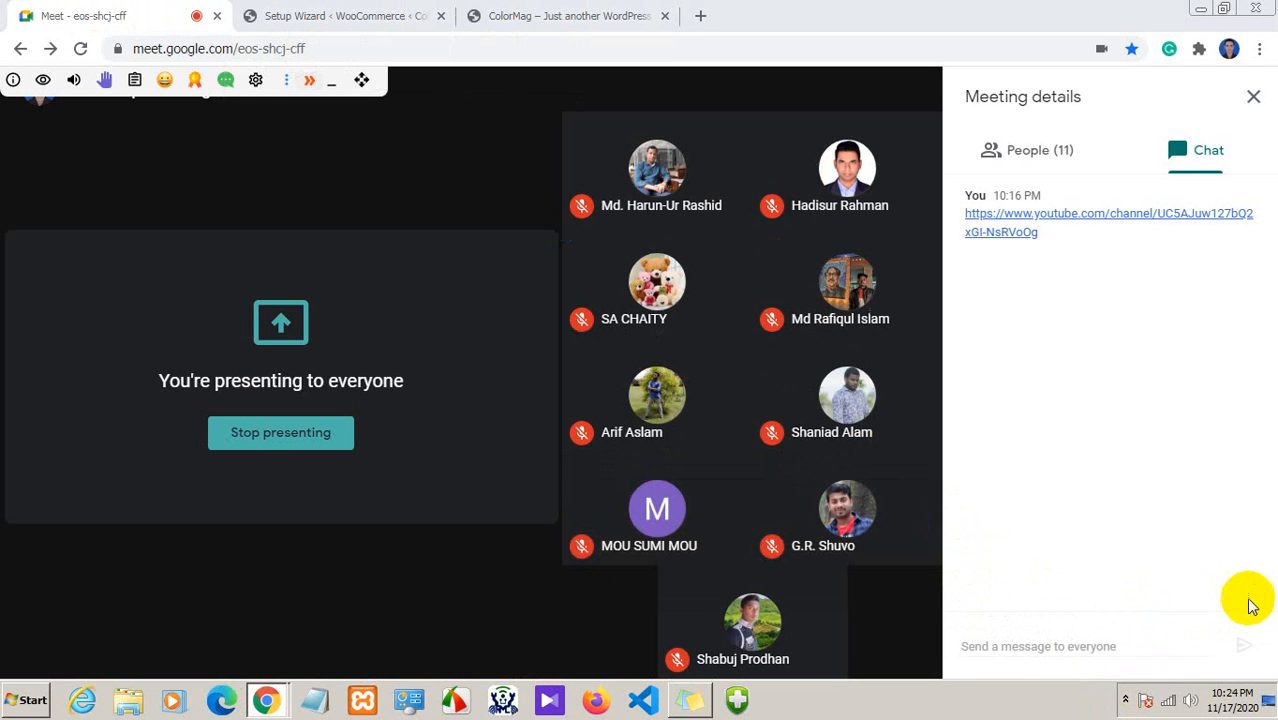
pyautogui.click(1127, 698)
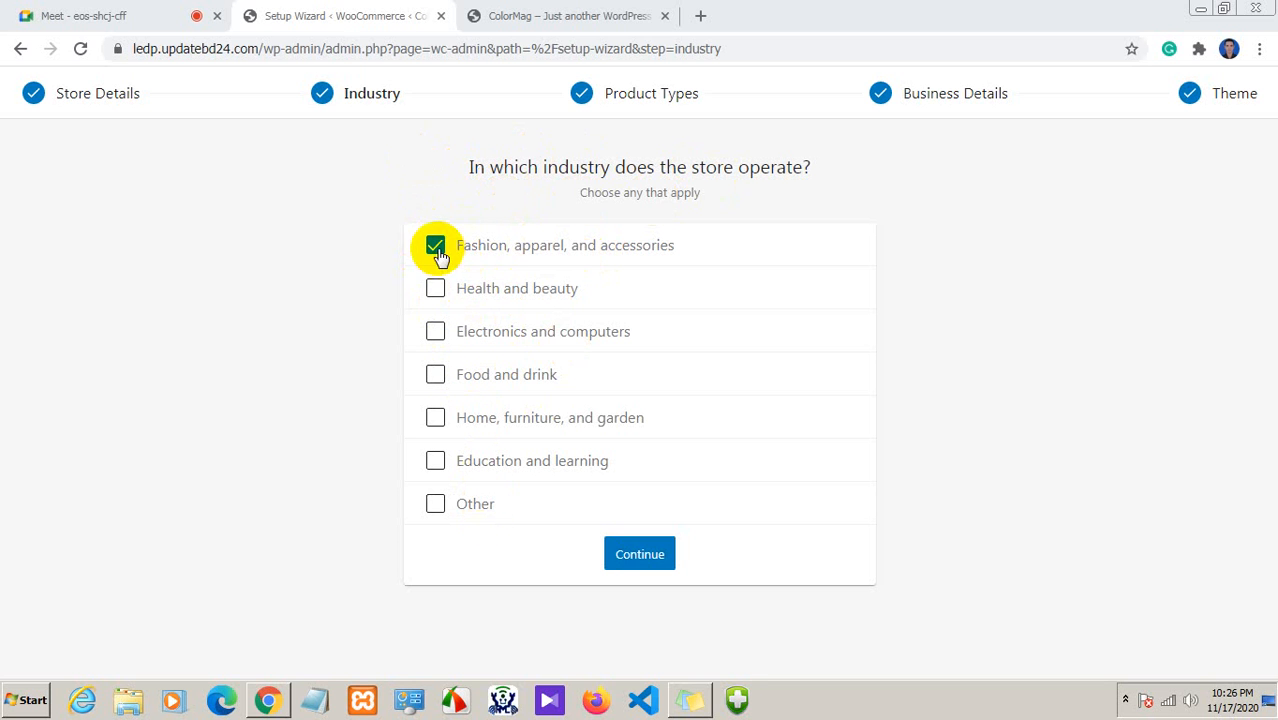
# Try adding Health and beauty to the store's industries, and clear it again
pyautogui.click(436, 291)
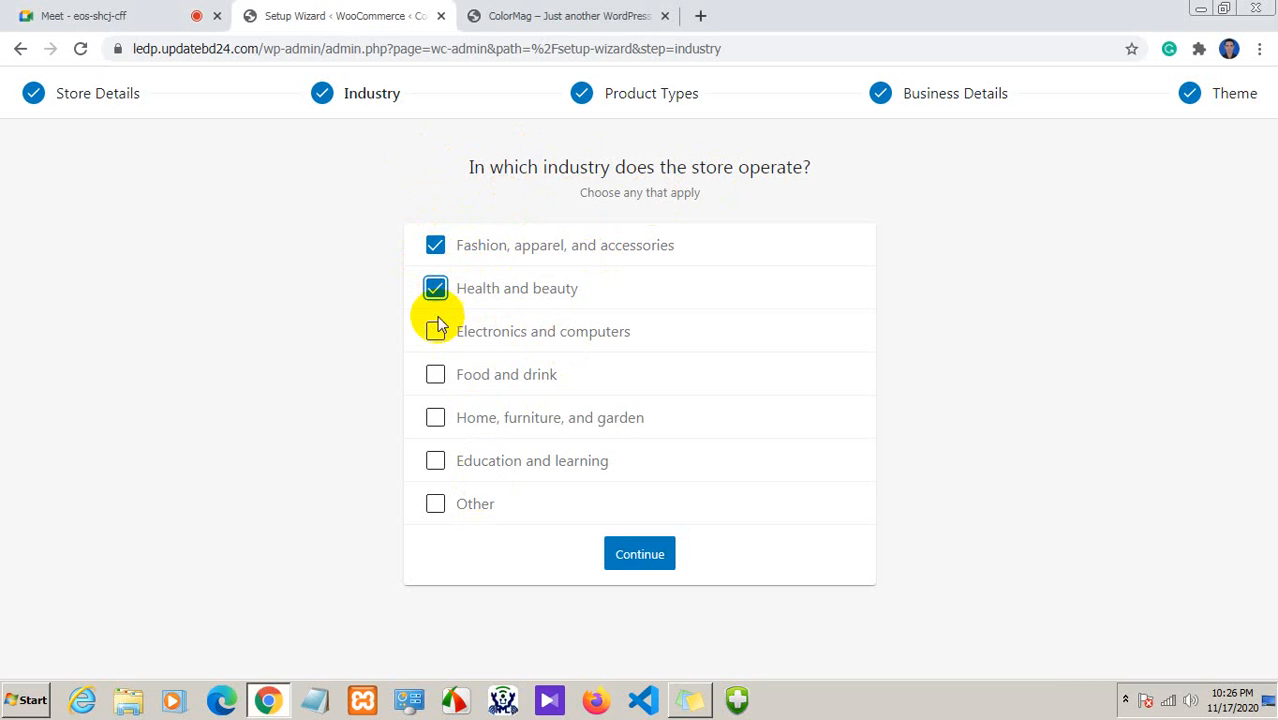
pyautogui.click(436, 290)
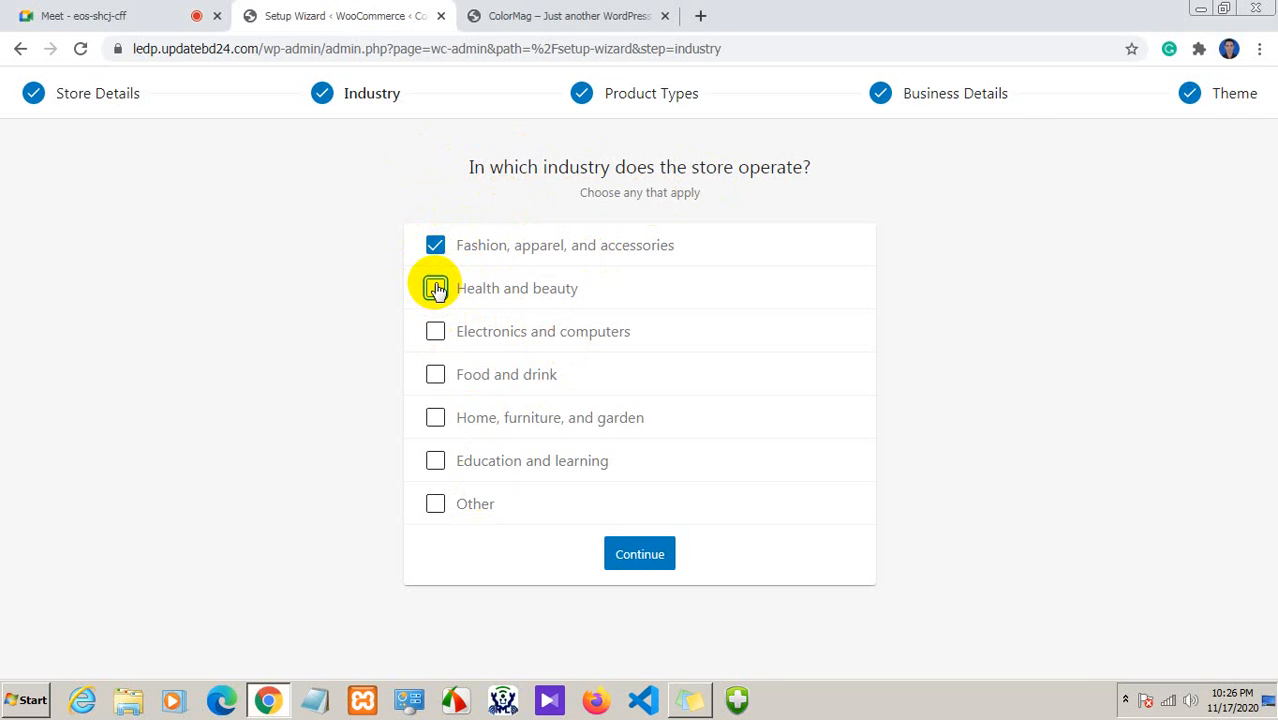
# Present the entire screen in the Google Meet call and return to the WooCommerce setup wizard
pyautogui.click(123, 14)
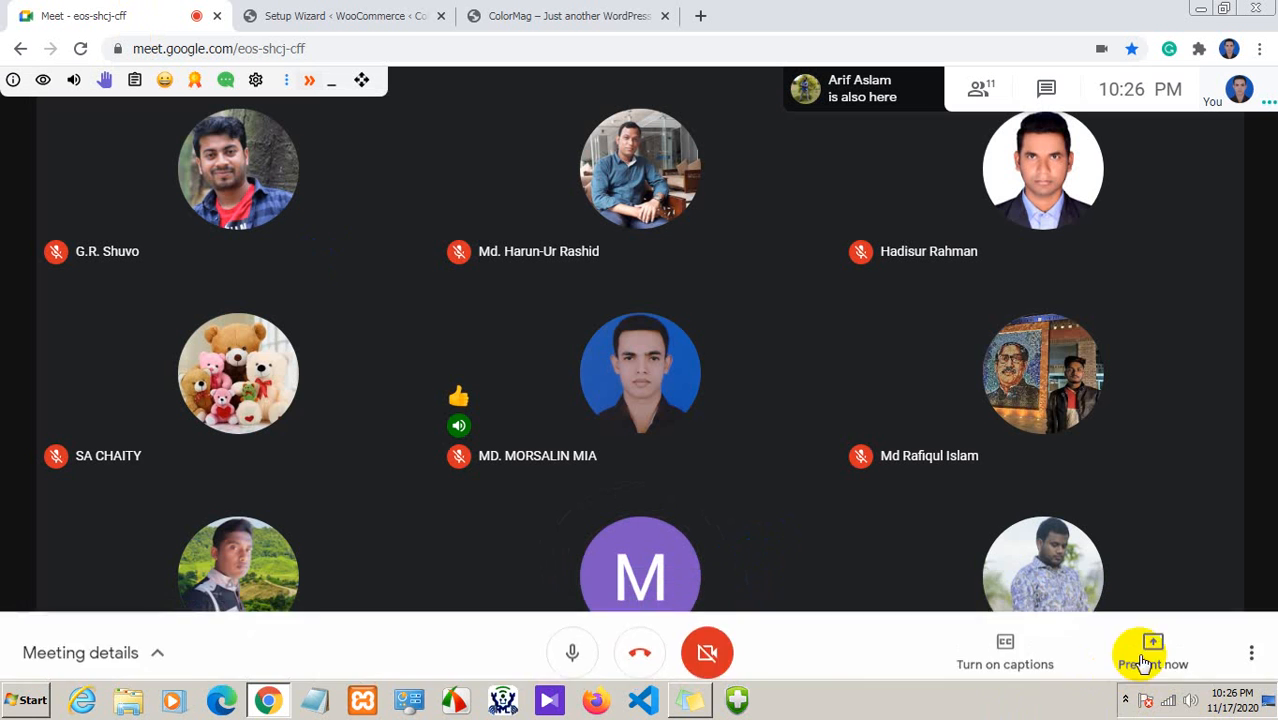
pyautogui.click(1165, 652)
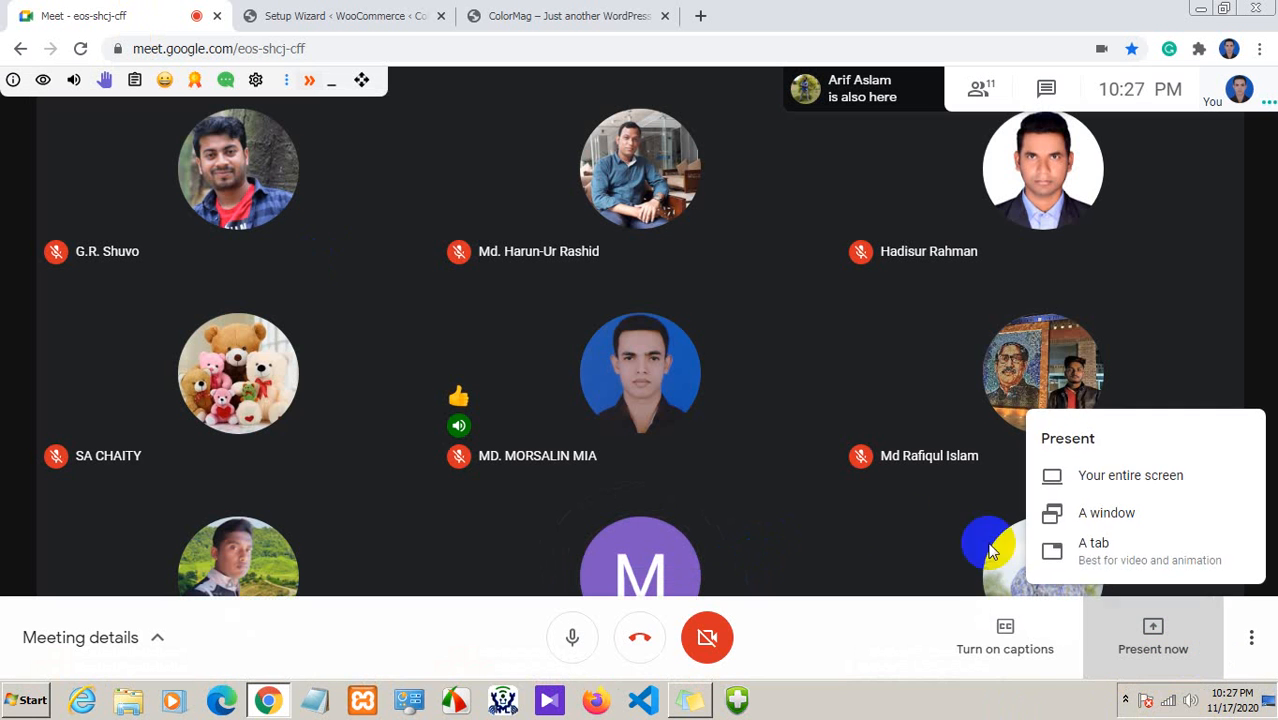
pyautogui.click(1117, 485)
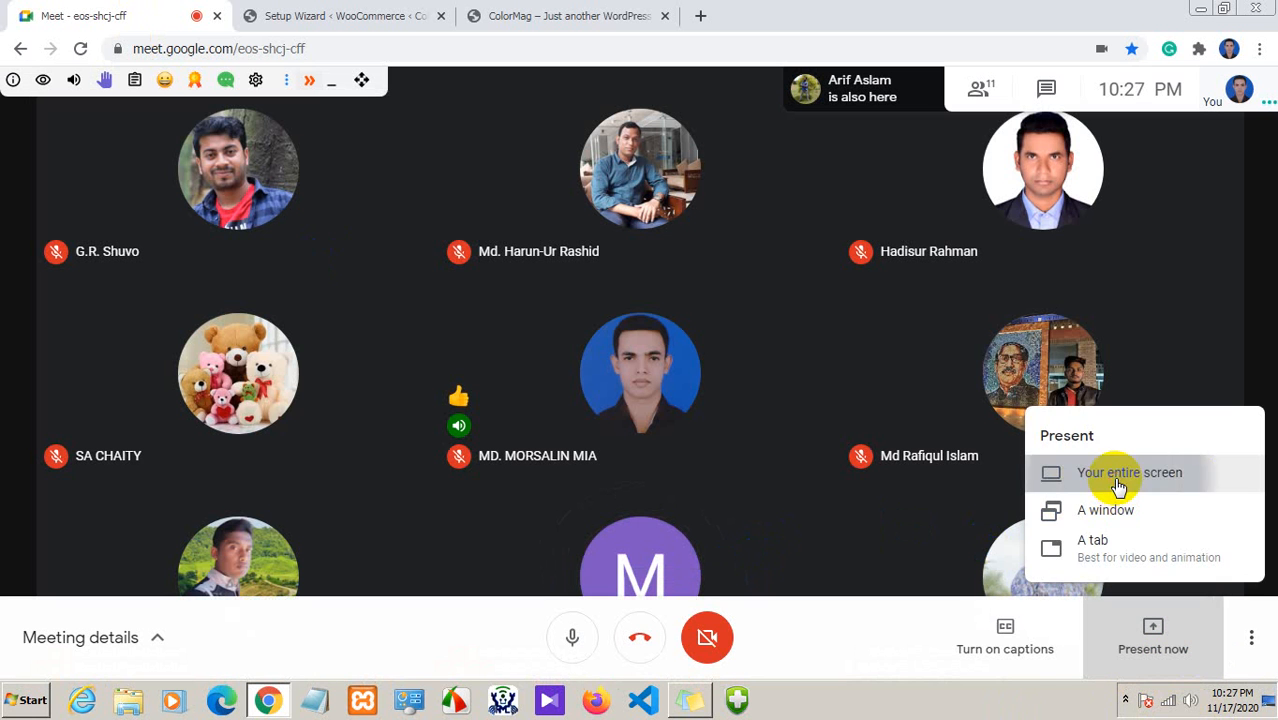
pyautogui.click(787, 425)
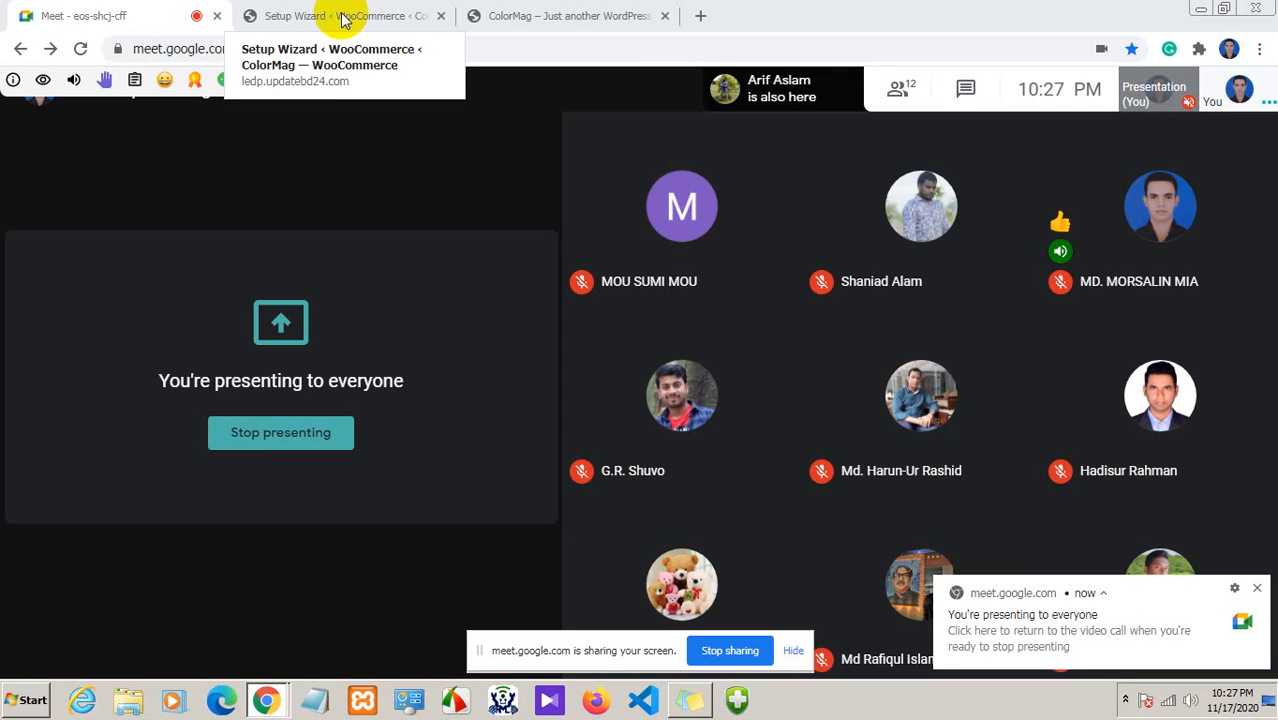
pyautogui.click(341, 20)
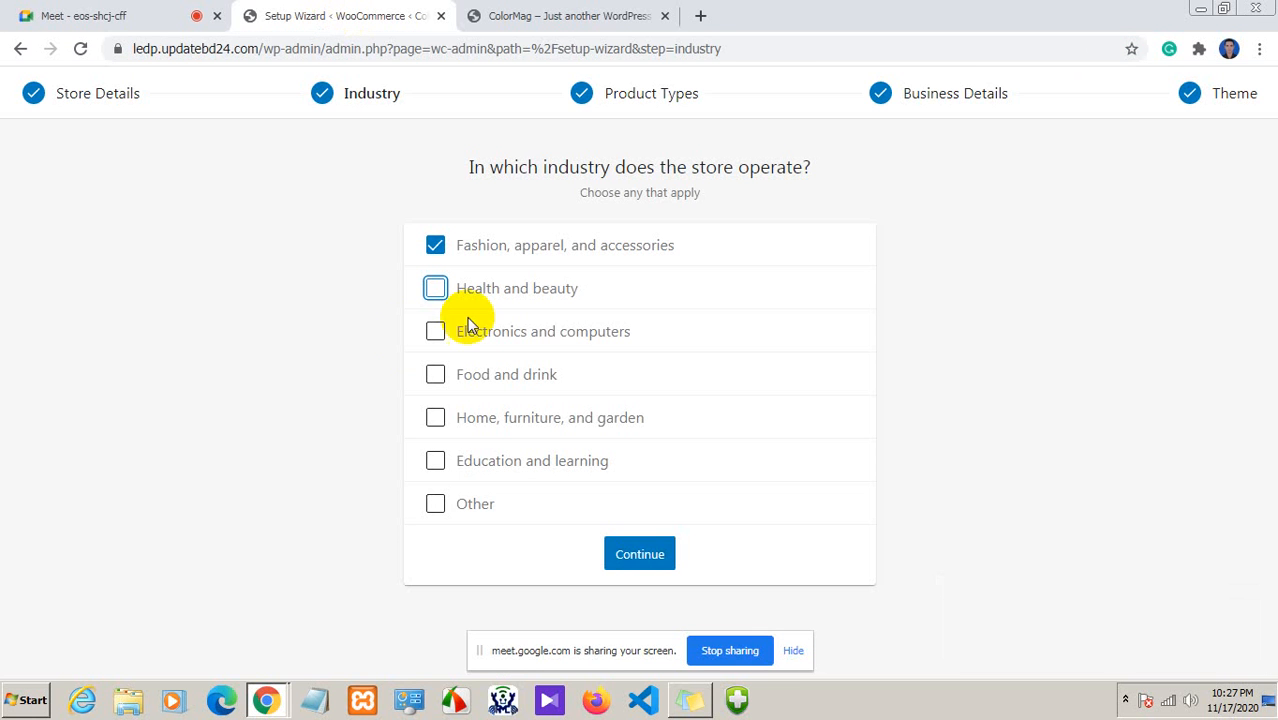
# Try Health and beauty and Electronics and computers as industries, clear both, and continue with only Fashion, apparel, and accessories
pyautogui.click(436, 290)
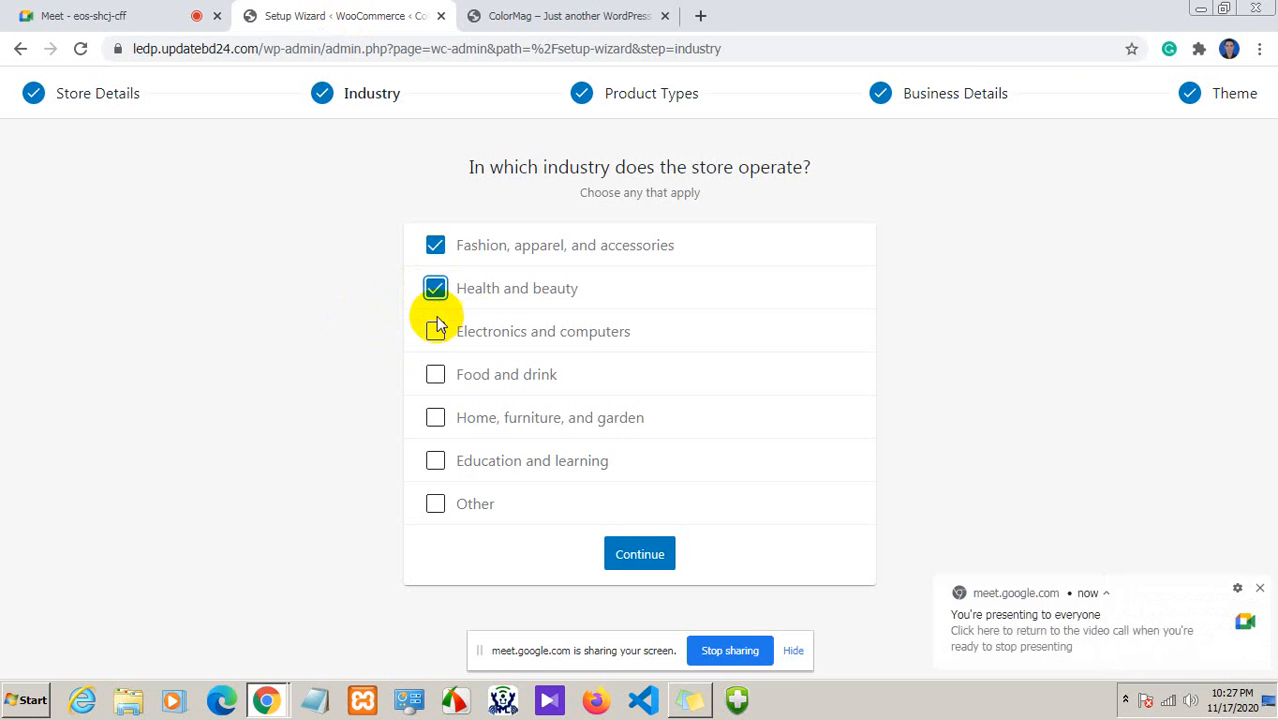
pyautogui.click(436, 331)
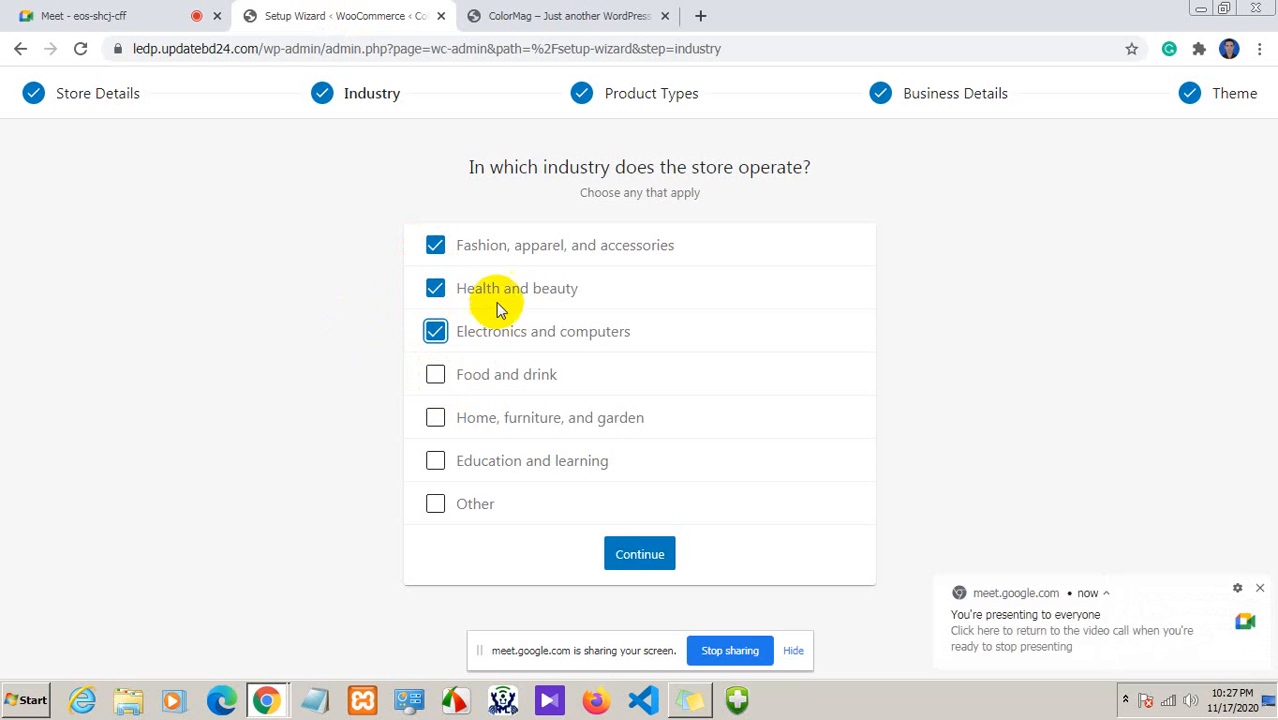
pyautogui.click(436, 288)
pyautogui.click(436, 331)
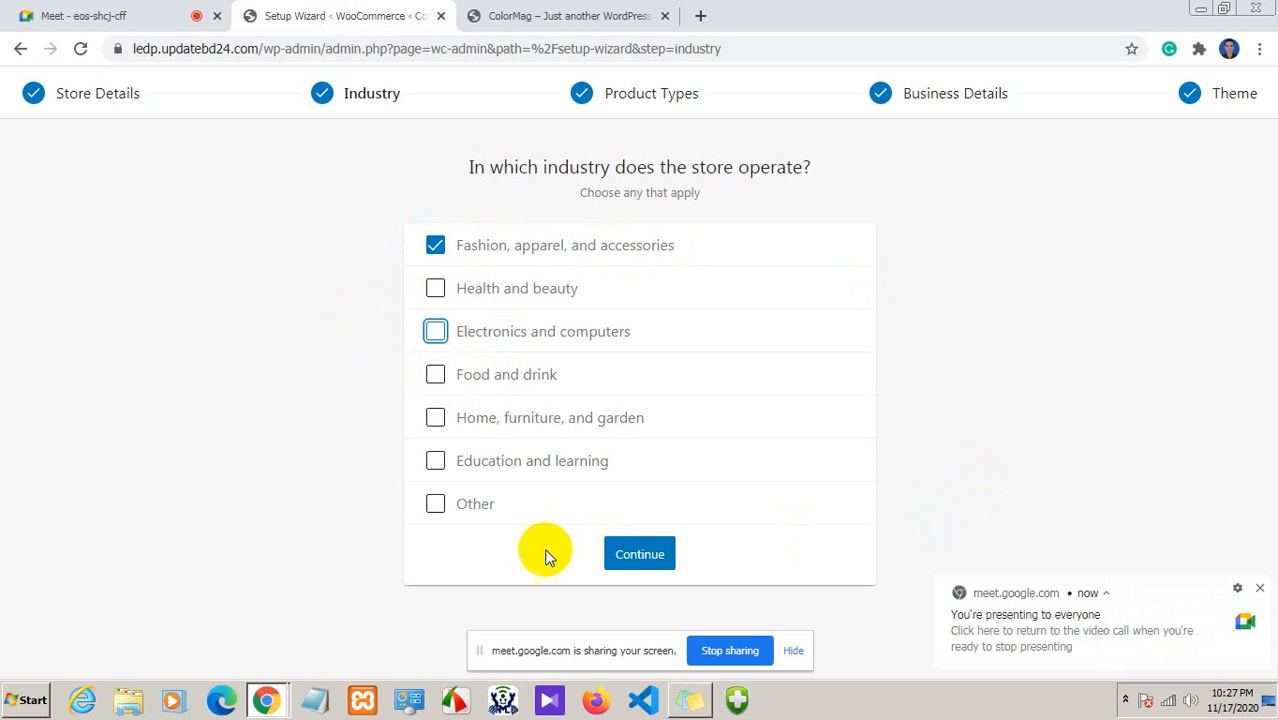
pyautogui.click(634, 565)
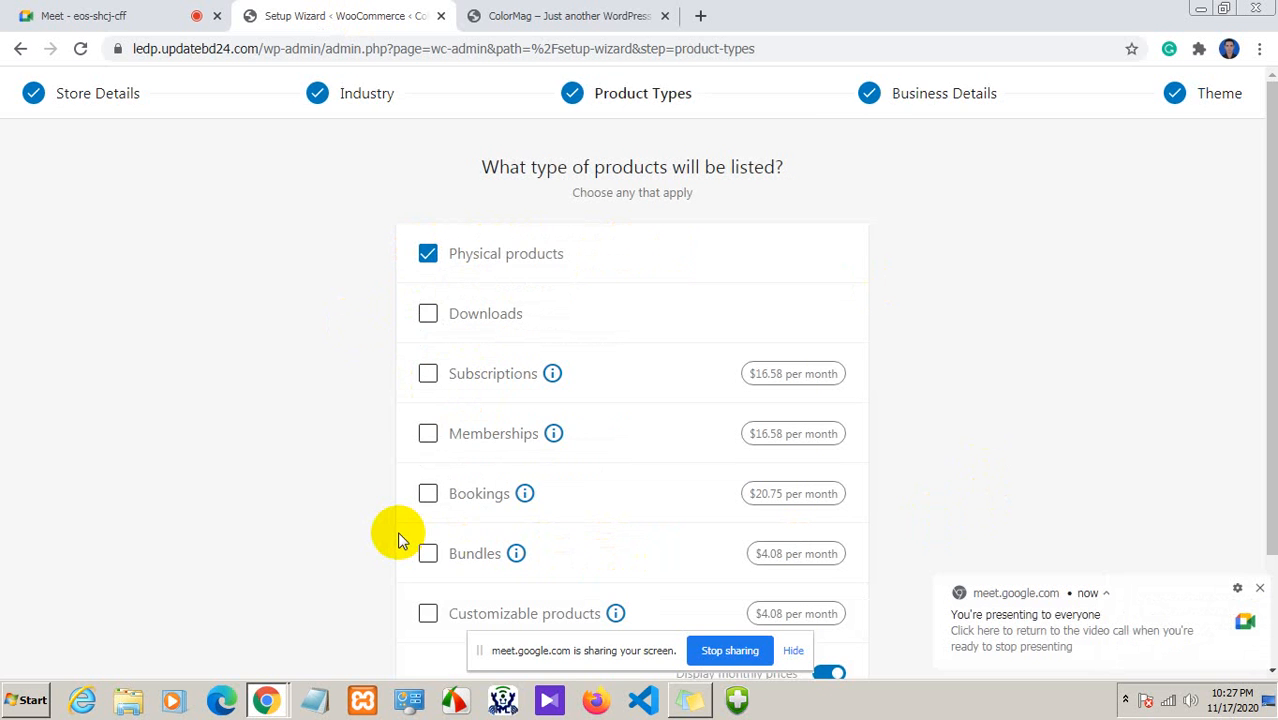
# Try the Downloads product type, clear it, and continue with only Physical products selected
pyautogui.scroll(-1, 399, 535)
pyautogui.scroll(1, 399, 535)
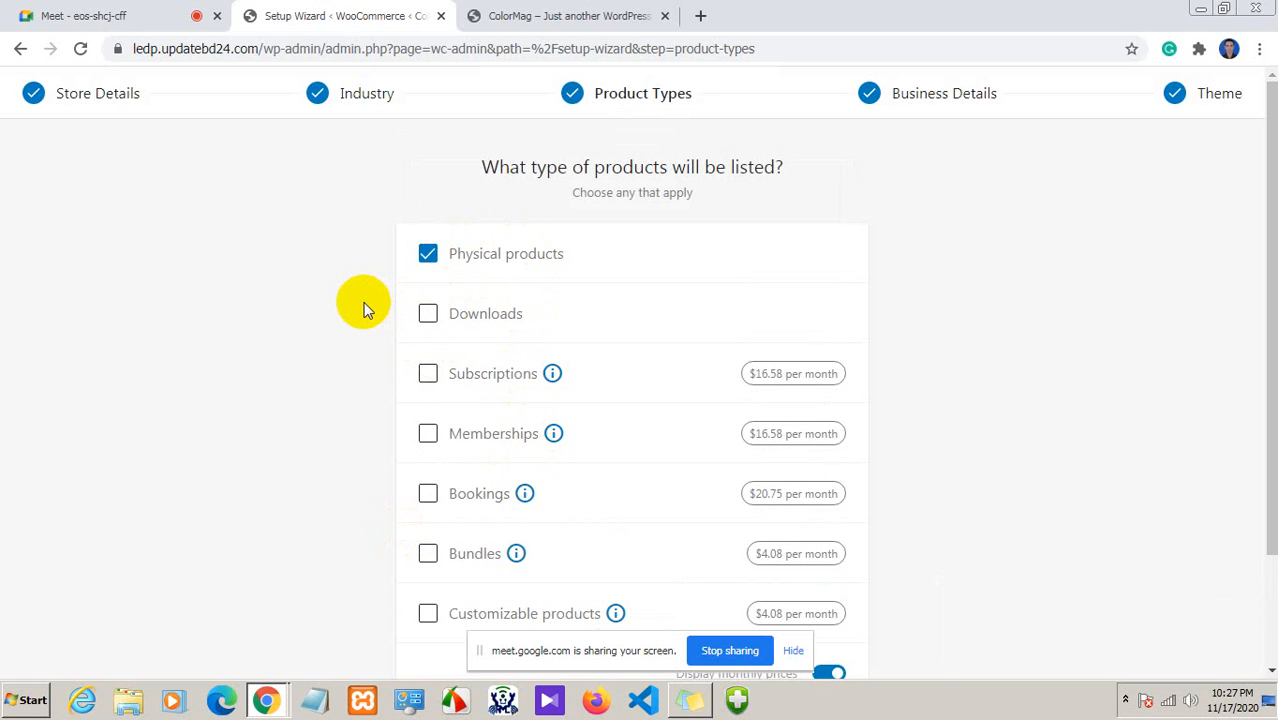
pyautogui.click(428, 314)
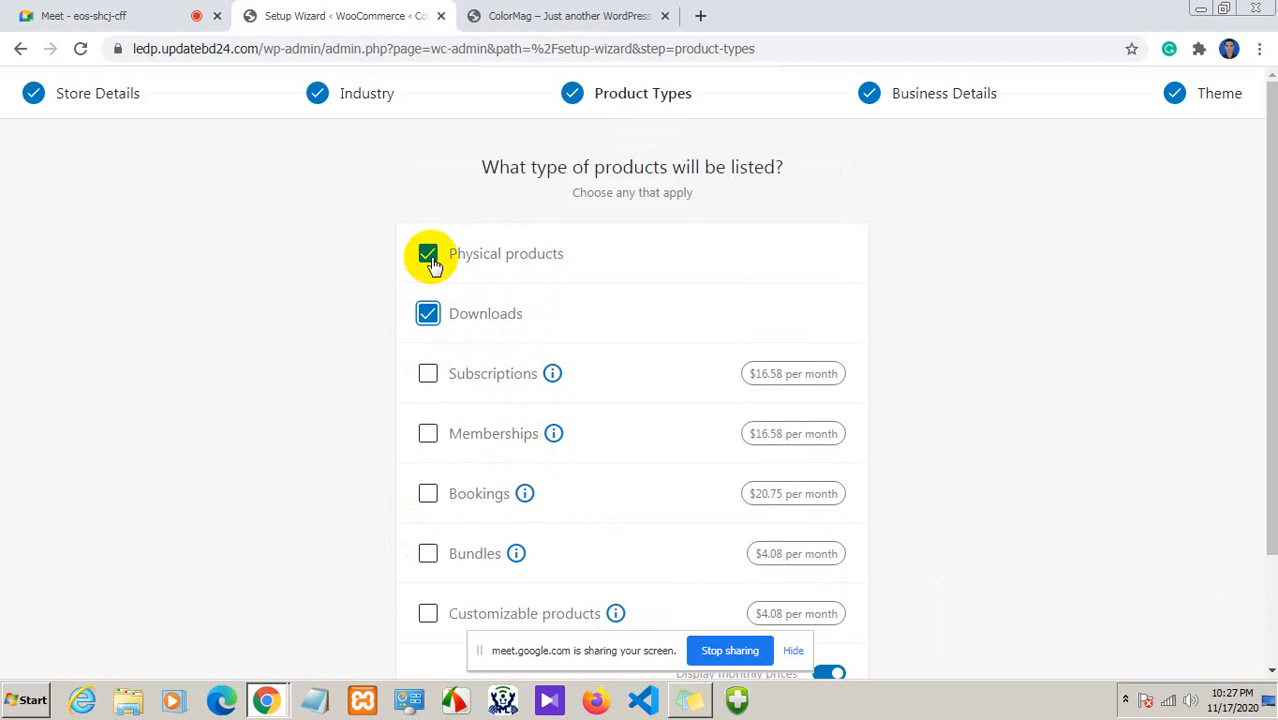
pyautogui.click(428, 314)
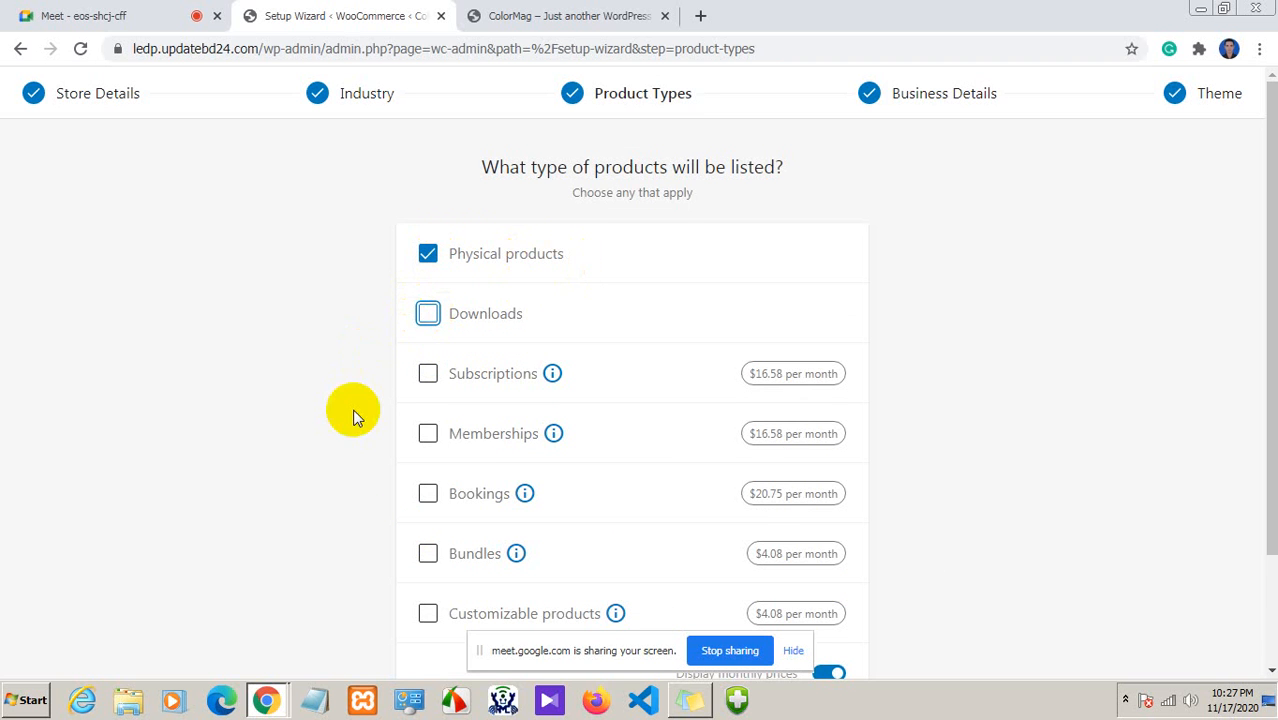
pyautogui.scroll(-2, 352, 412)
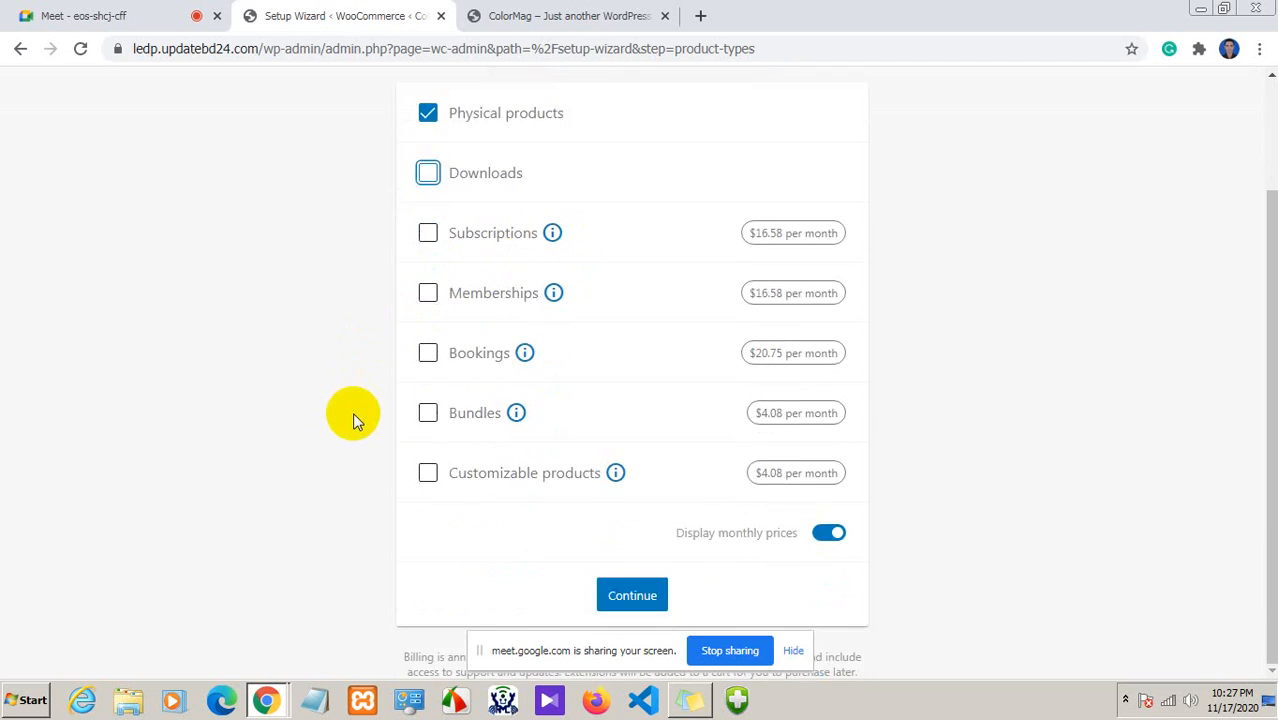
pyautogui.click(632, 596)
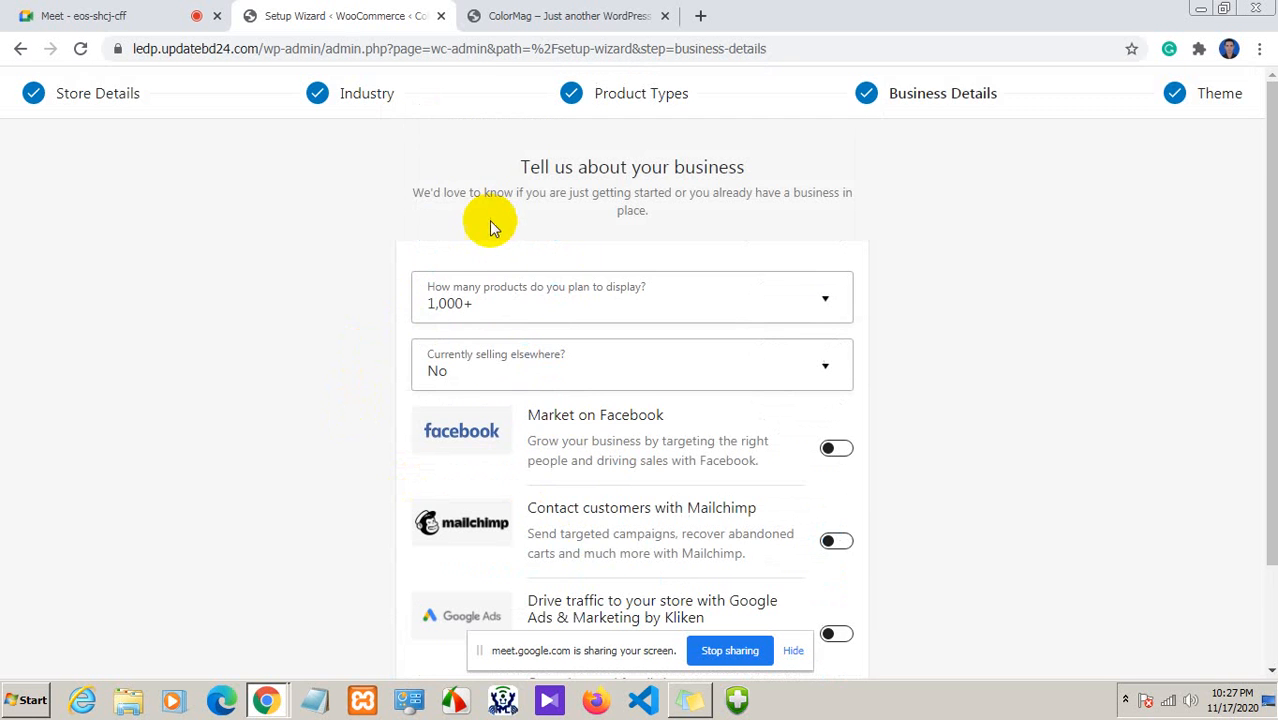
# Choose 1,000+ as the number of products to display and No for currently selling elsewhere in the business details
pyautogui.scroll(-1, 323, 396)
pyautogui.scroll(-1, 323, 396)
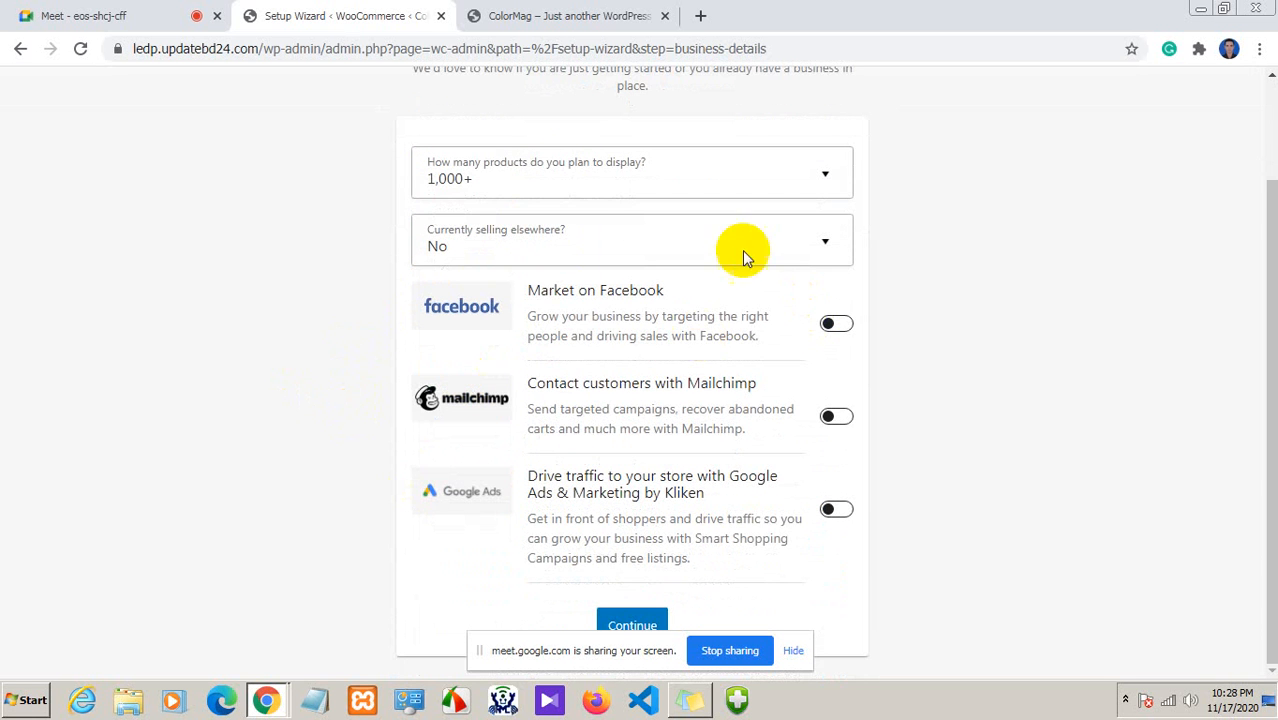
pyautogui.click(505, 184)
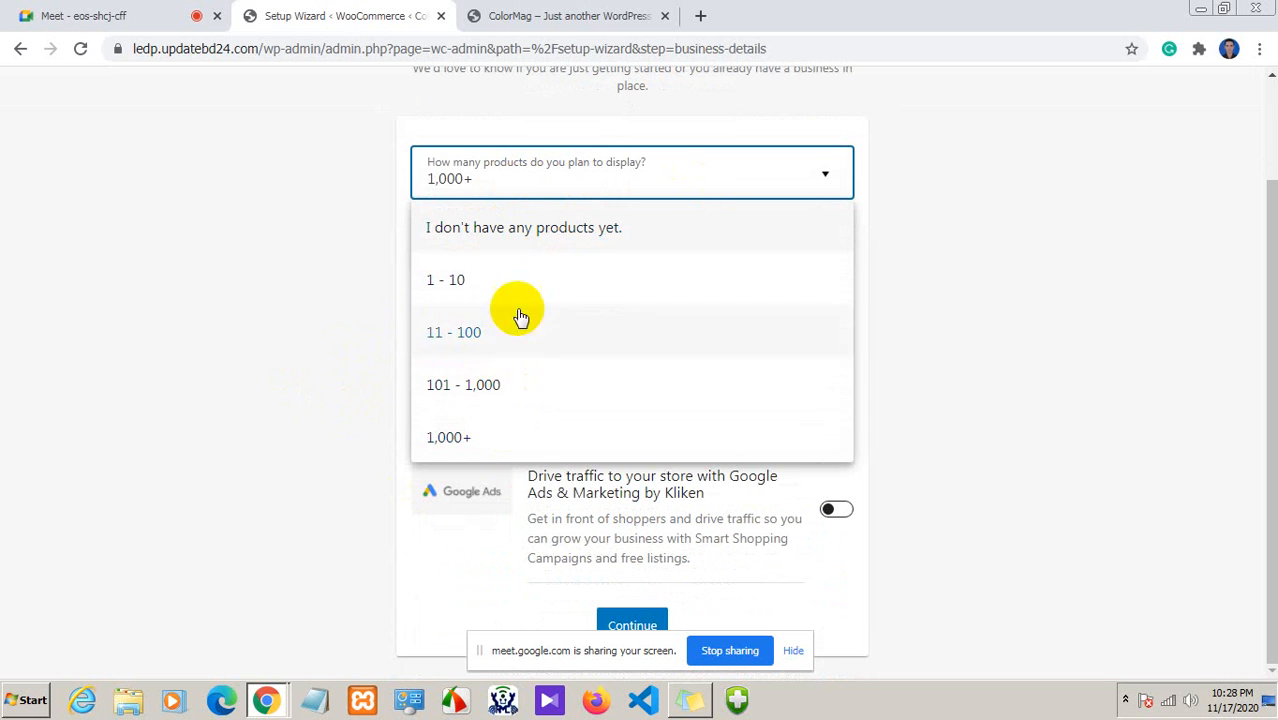
pyautogui.click(535, 428)
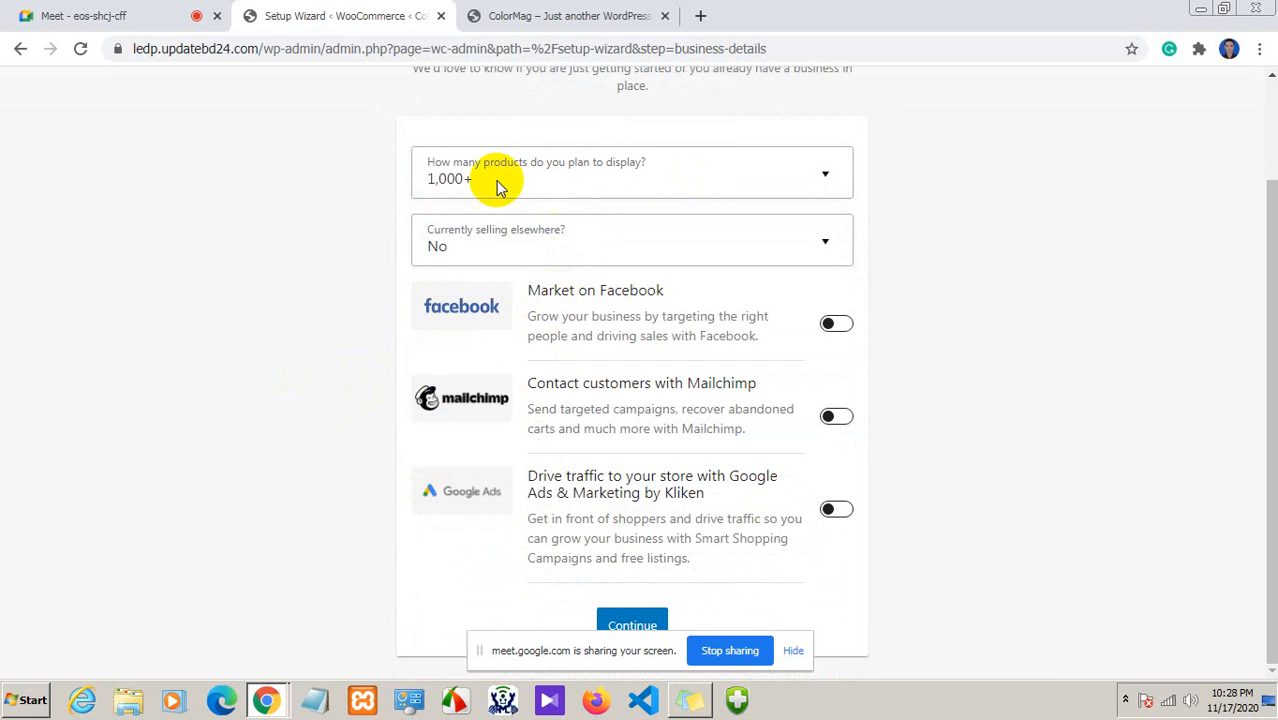
pyautogui.click(637, 234)
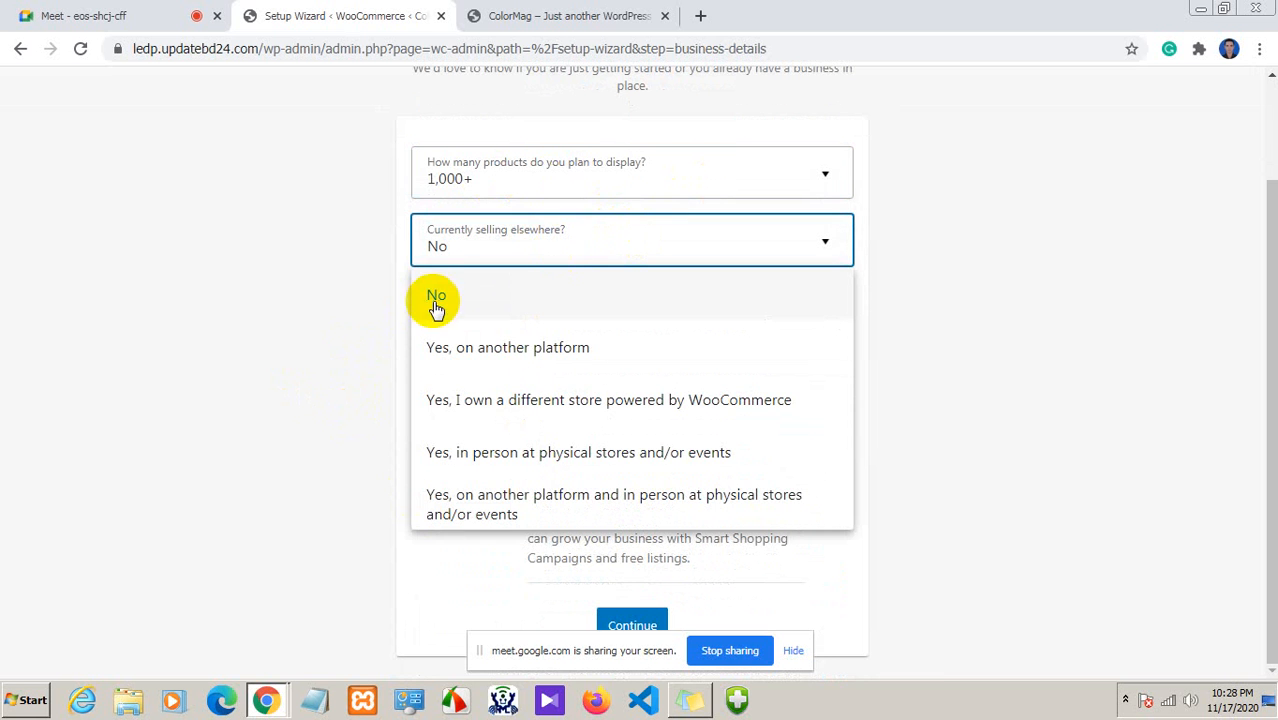
pyautogui.click(597, 290)
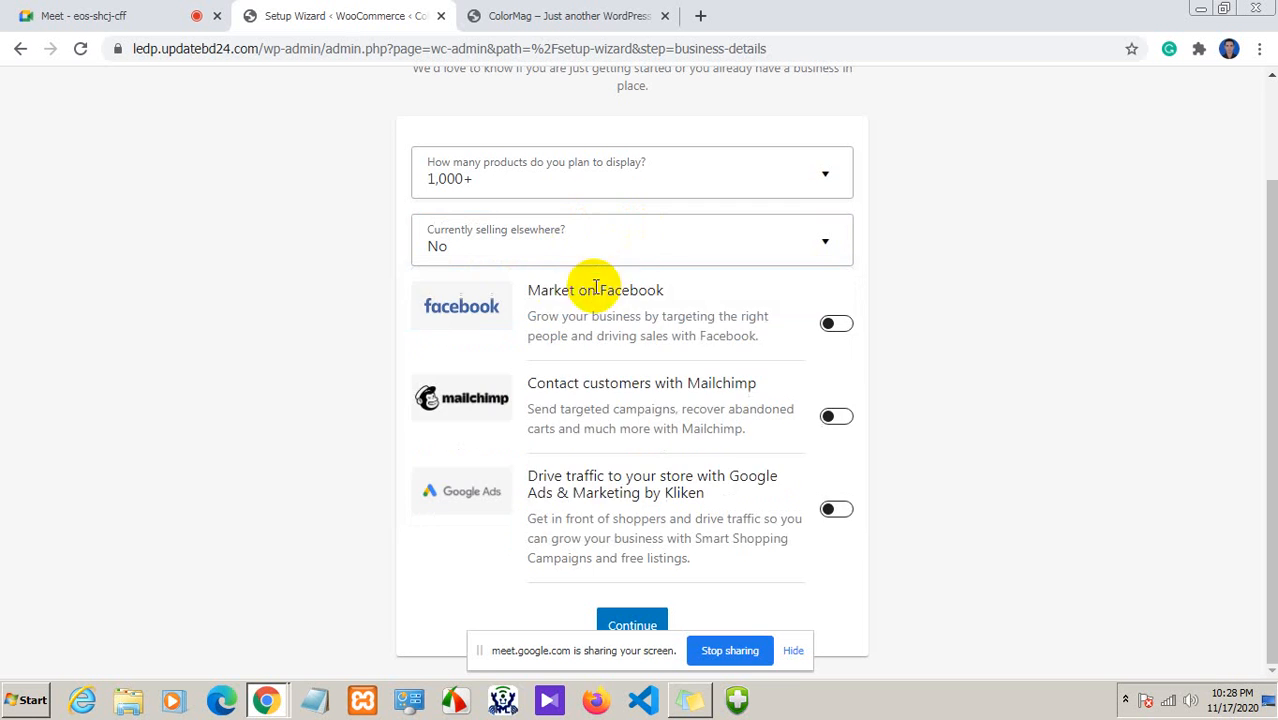
pyautogui.click(639, 242)
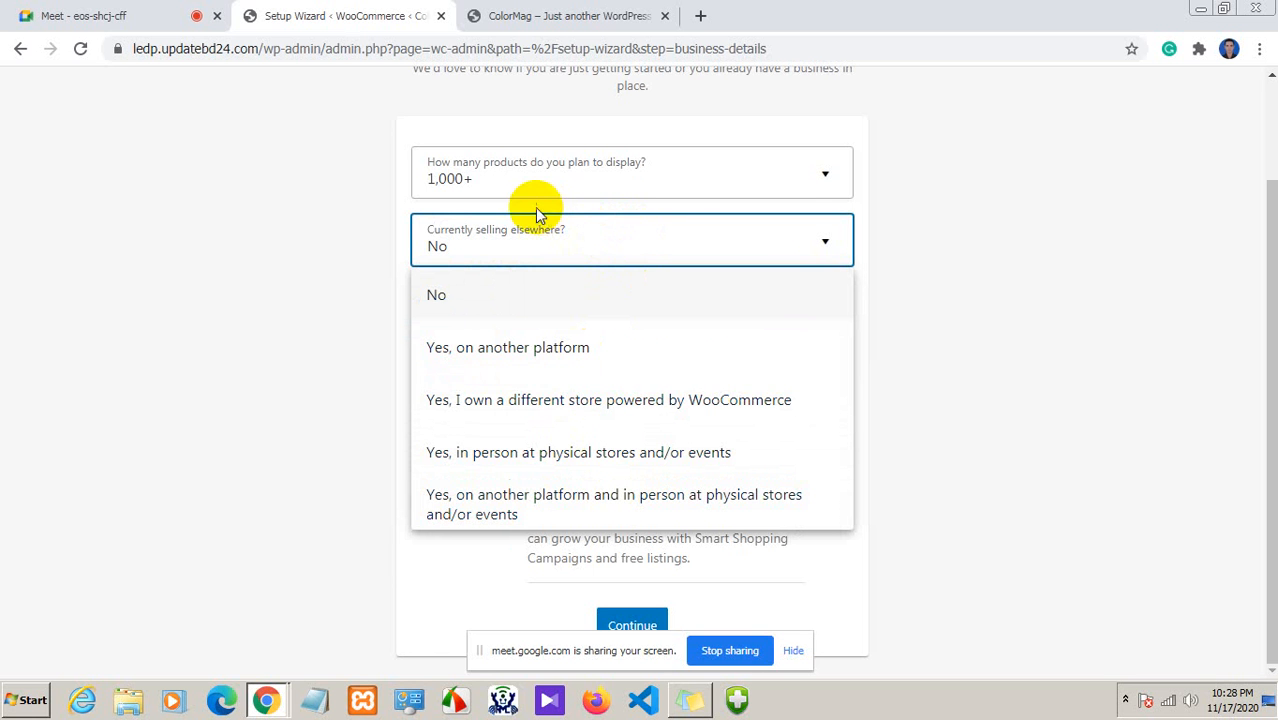
pyautogui.click(338, 207)
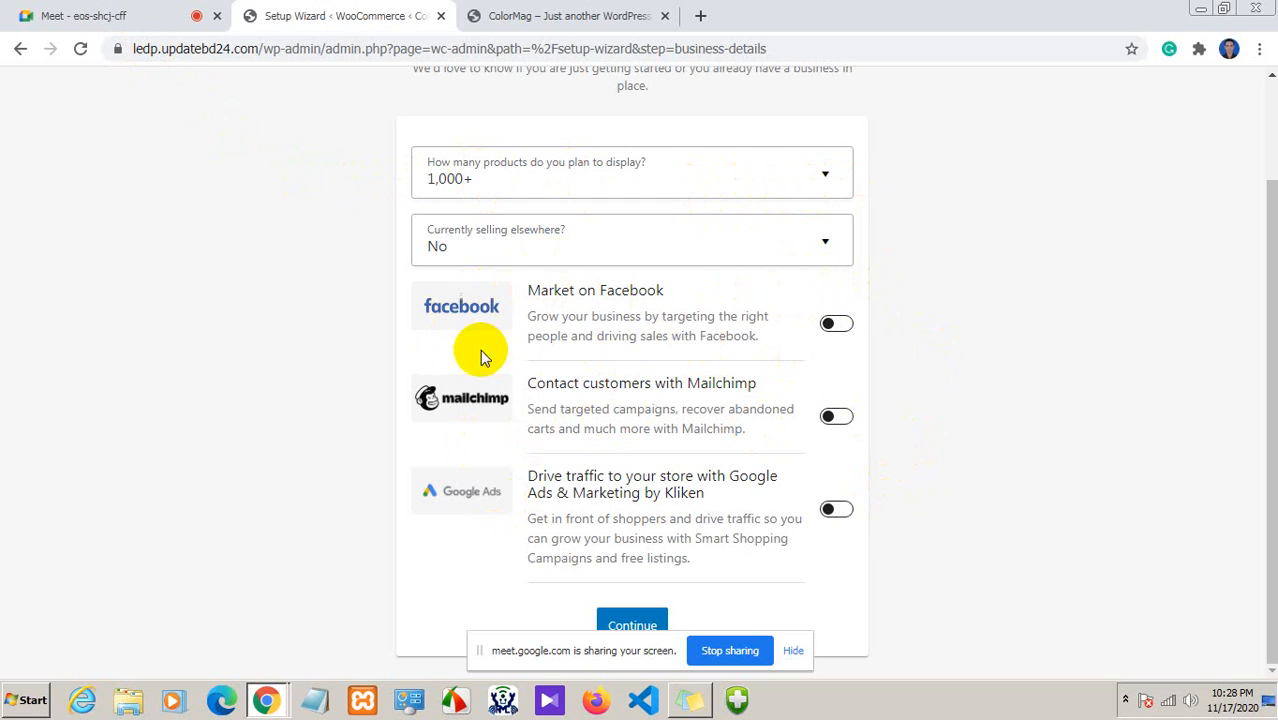
# Enable the Market on Facebook option in the business details
pyautogui.click(835, 324)
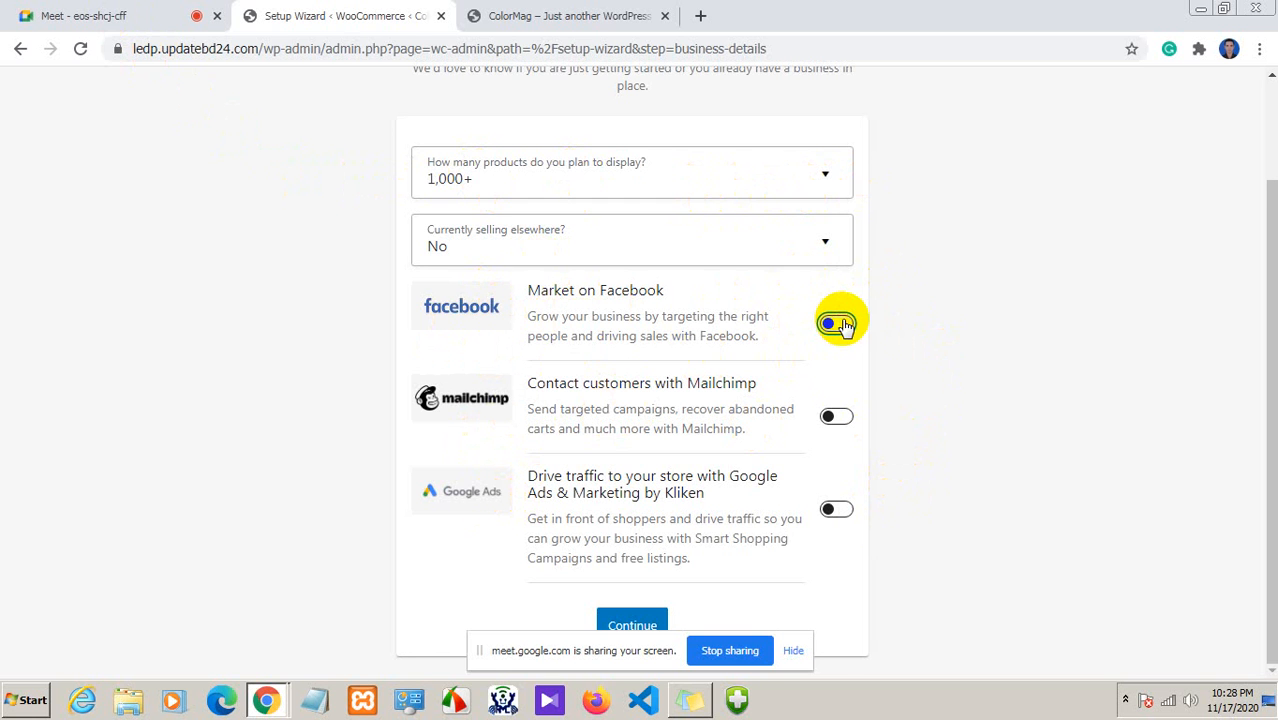
pyautogui.click(840, 323)
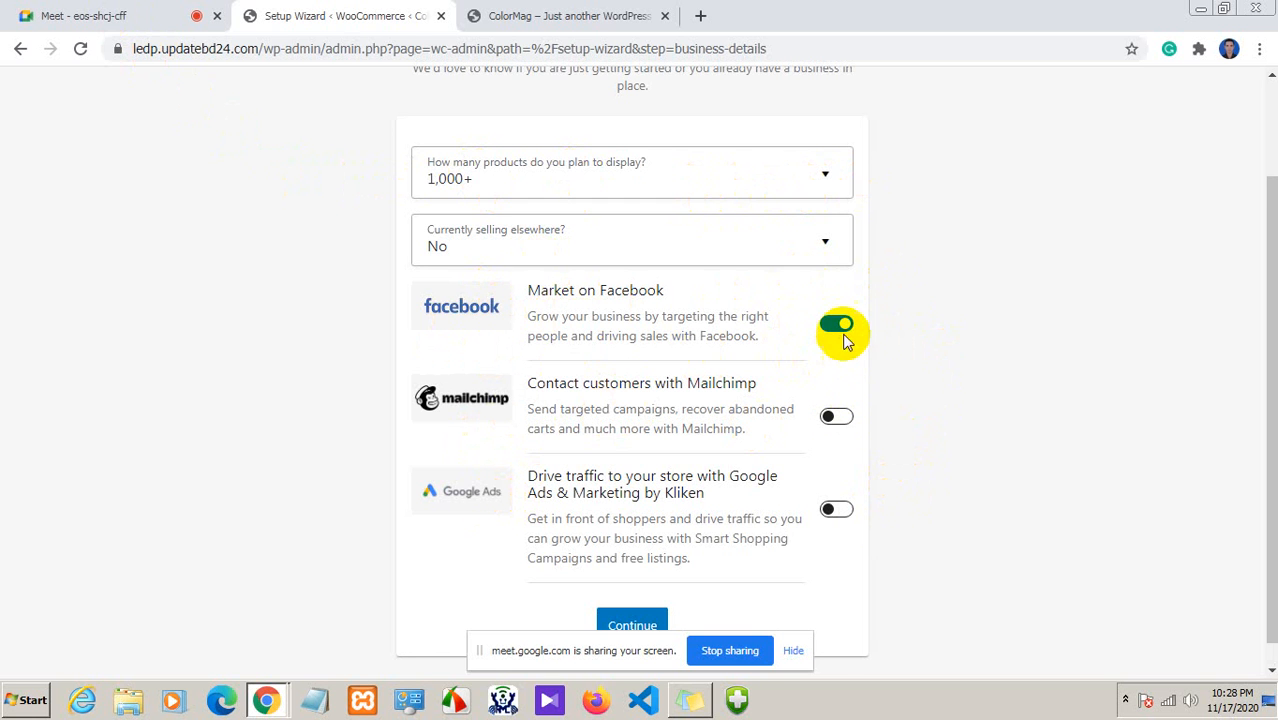
# Turn off Market on Facebook, try the Mailchimp and Google Ads options, and continue with all three marketing extensions disabled
pyautogui.click(837, 323)
pyautogui.click(836, 418)
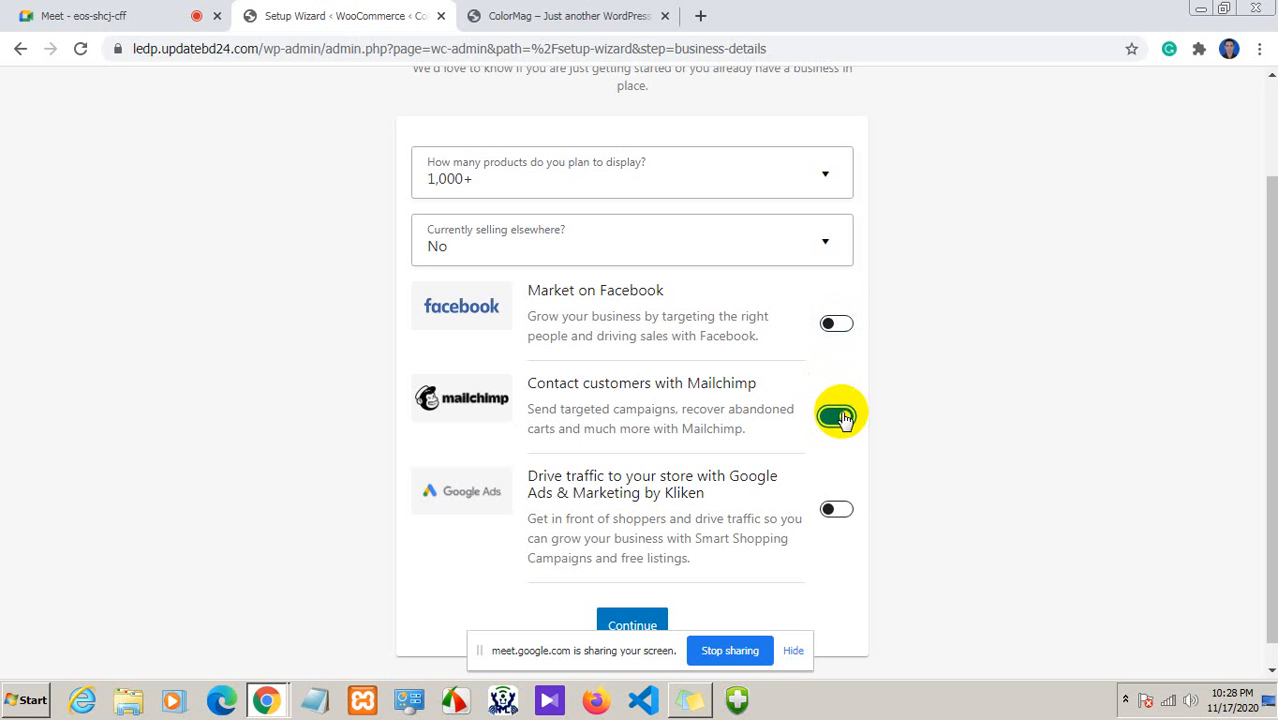
pyautogui.click(843, 418)
pyautogui.click(835, 512)
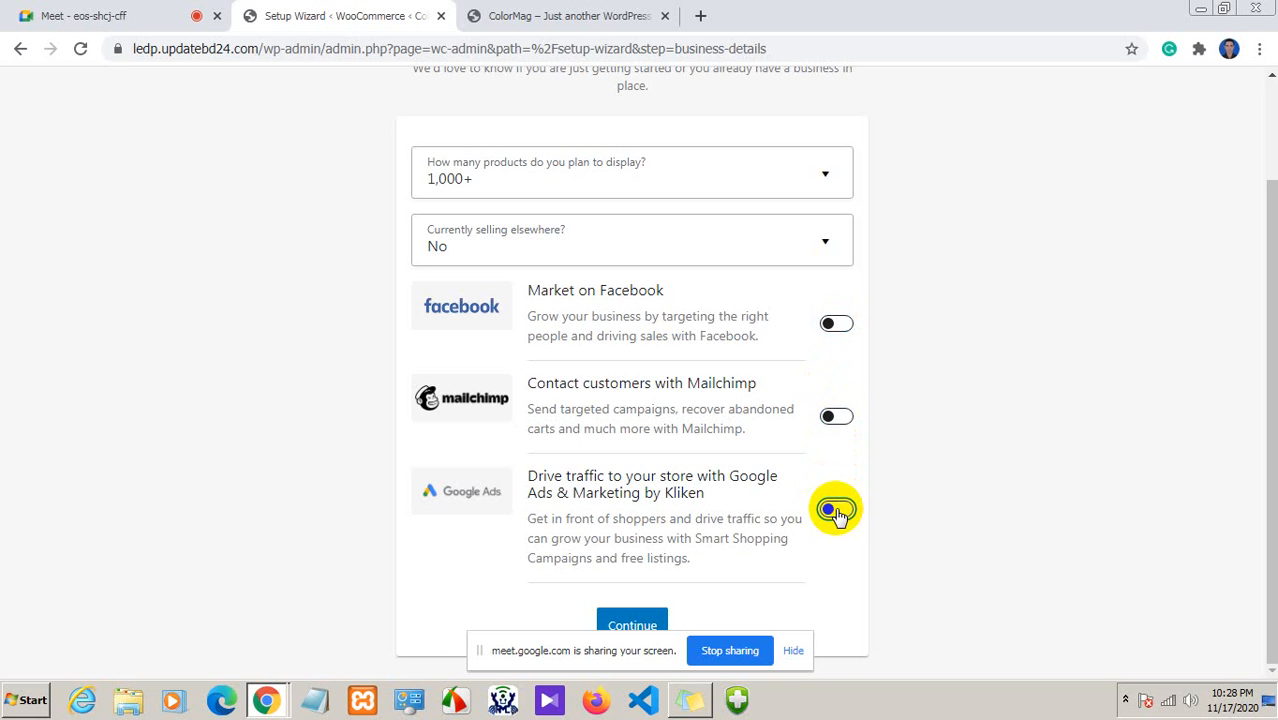
pyautogui.click(792, 651)
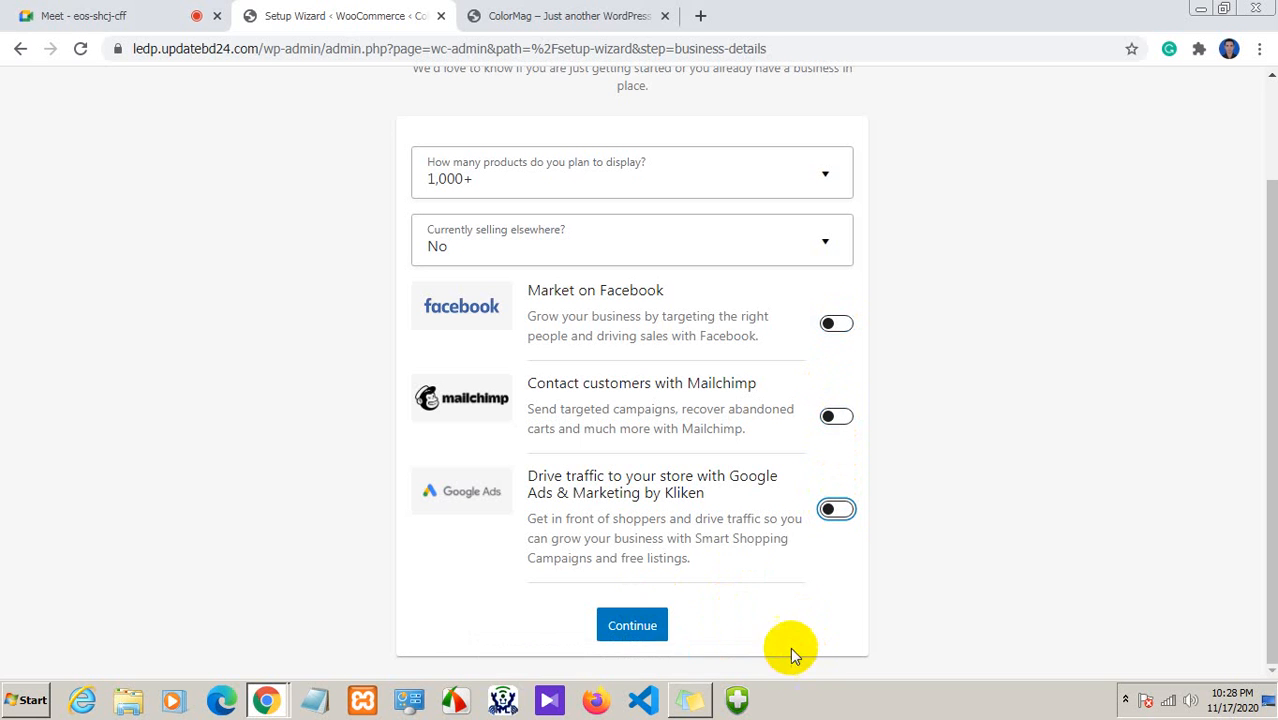
pyautogui.click(633, 625)
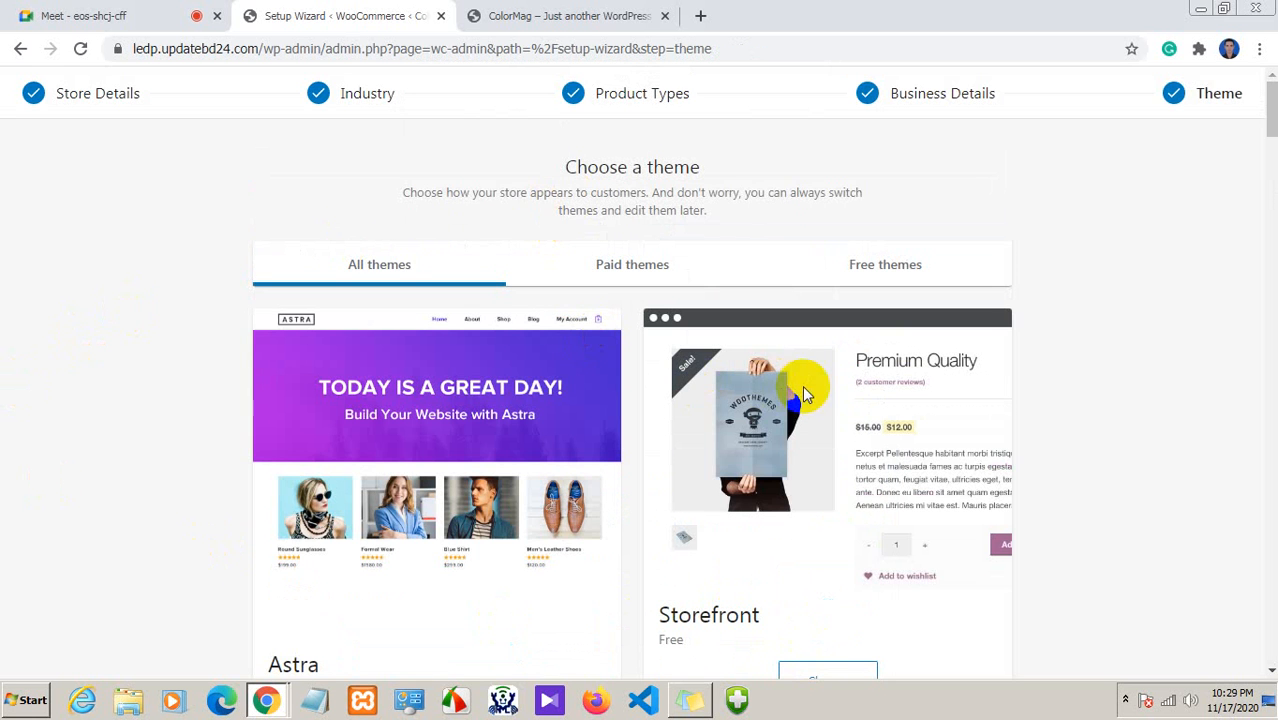
# Look through the free and paid themes offered for the store in the theme list
pyautogui.scroll(-2, 208, 286)
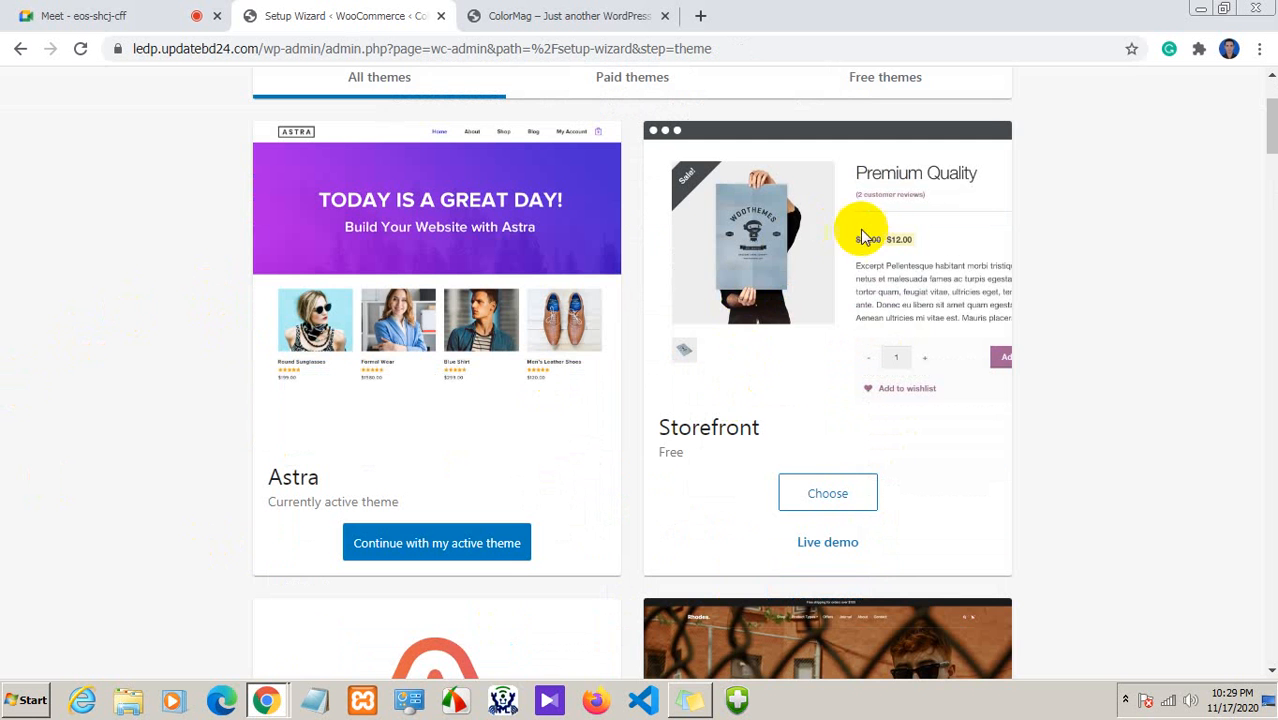
pyautogui.scroll(-4, 864, 419)
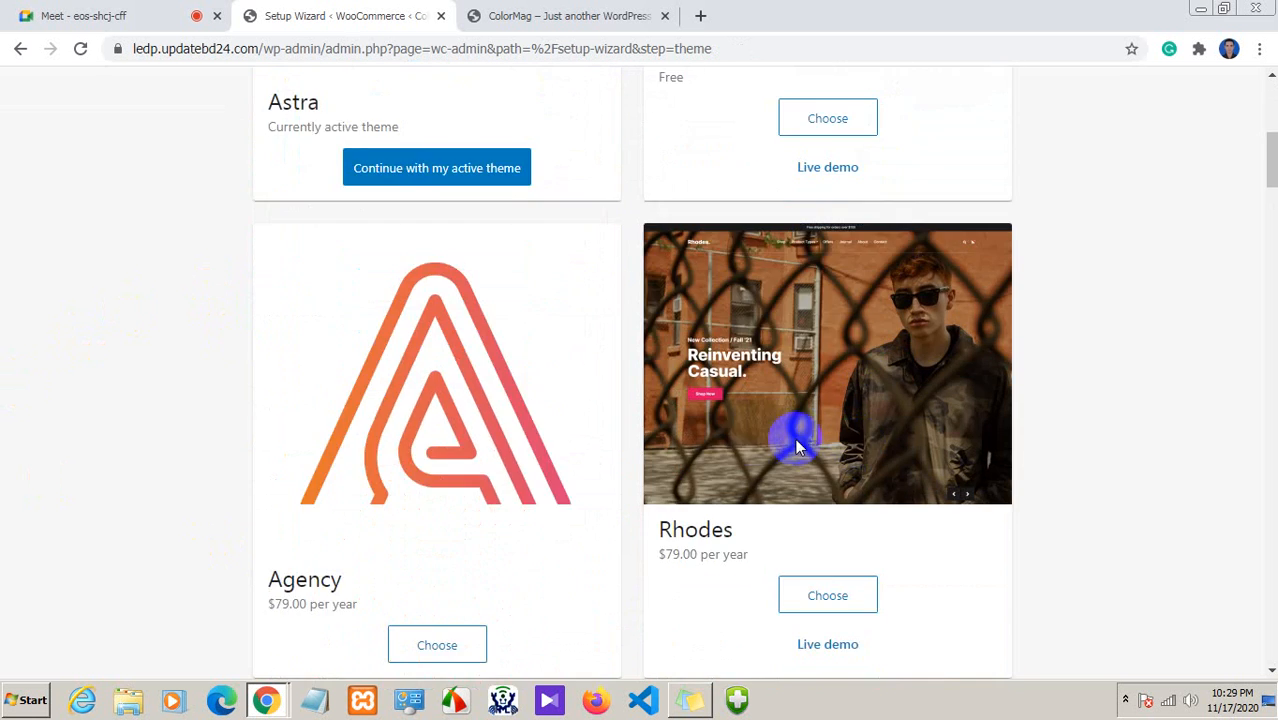
pyautogui.scroll(-6, 797, 447)
pyautogui.scroll(1, 361, 469)
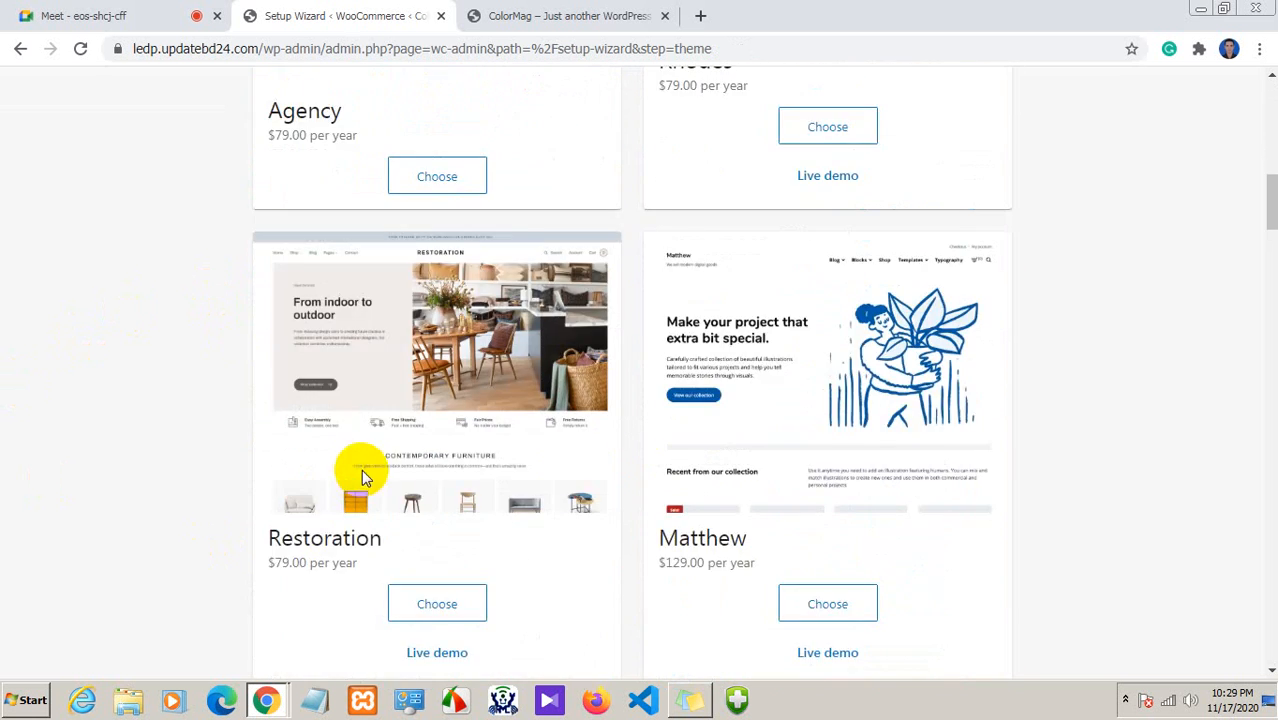
pyautogui.scroll(-3, 765, 437)
pyautogui.scroll(9, 437, 562)
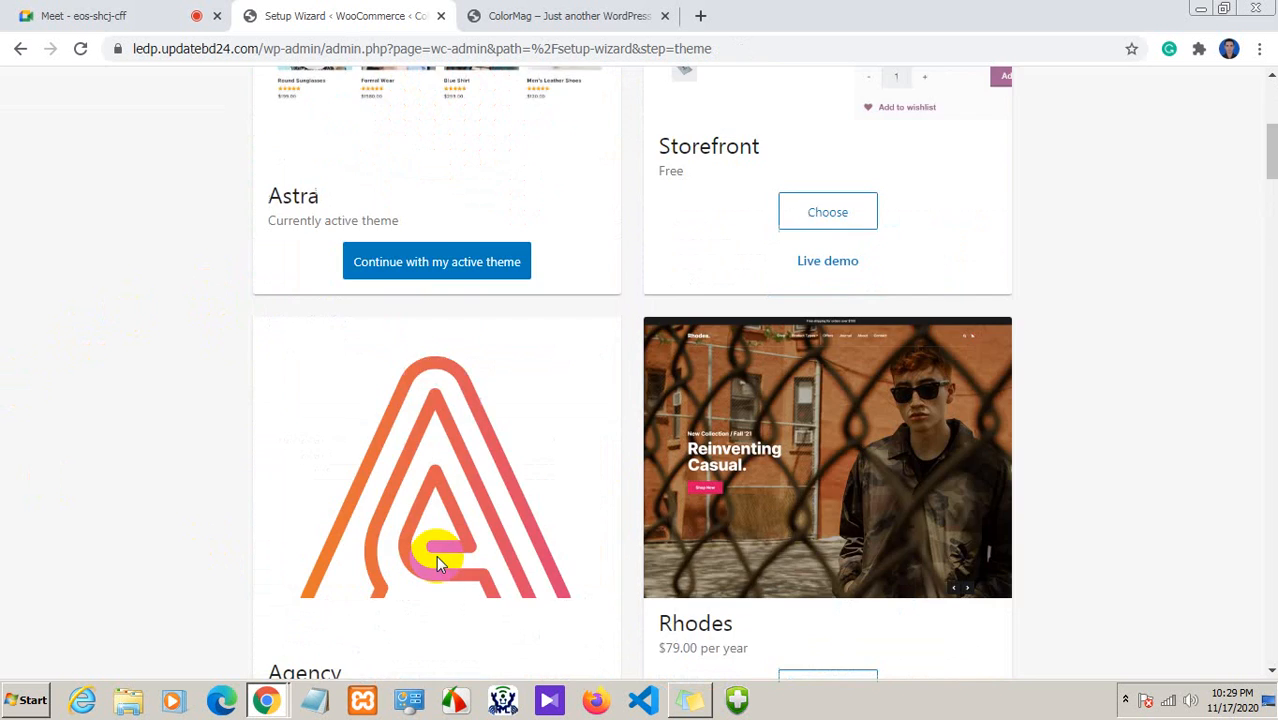
pyautogui.scroll(4, 437, 560)
pyautogui.scroll(1, 97, 351)
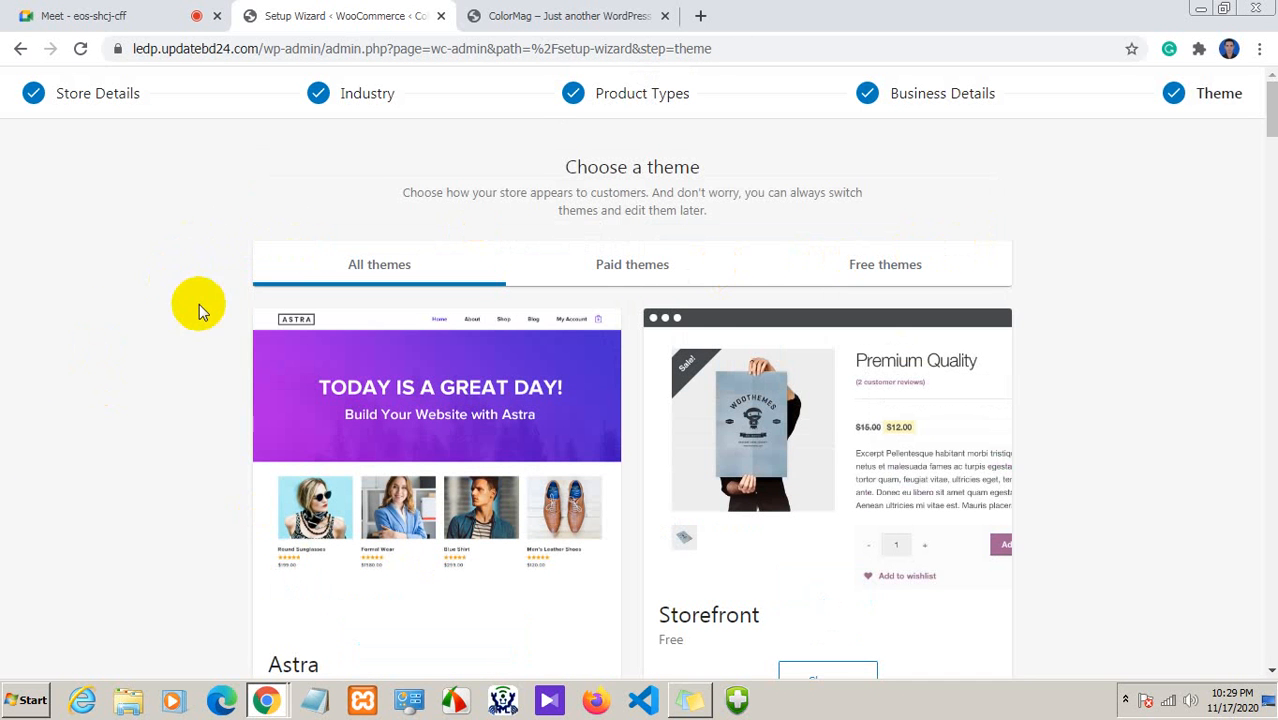
# Keep the active Astra theme for the store and continue the setup
pyautogui.scroll(-1, 222, 414)
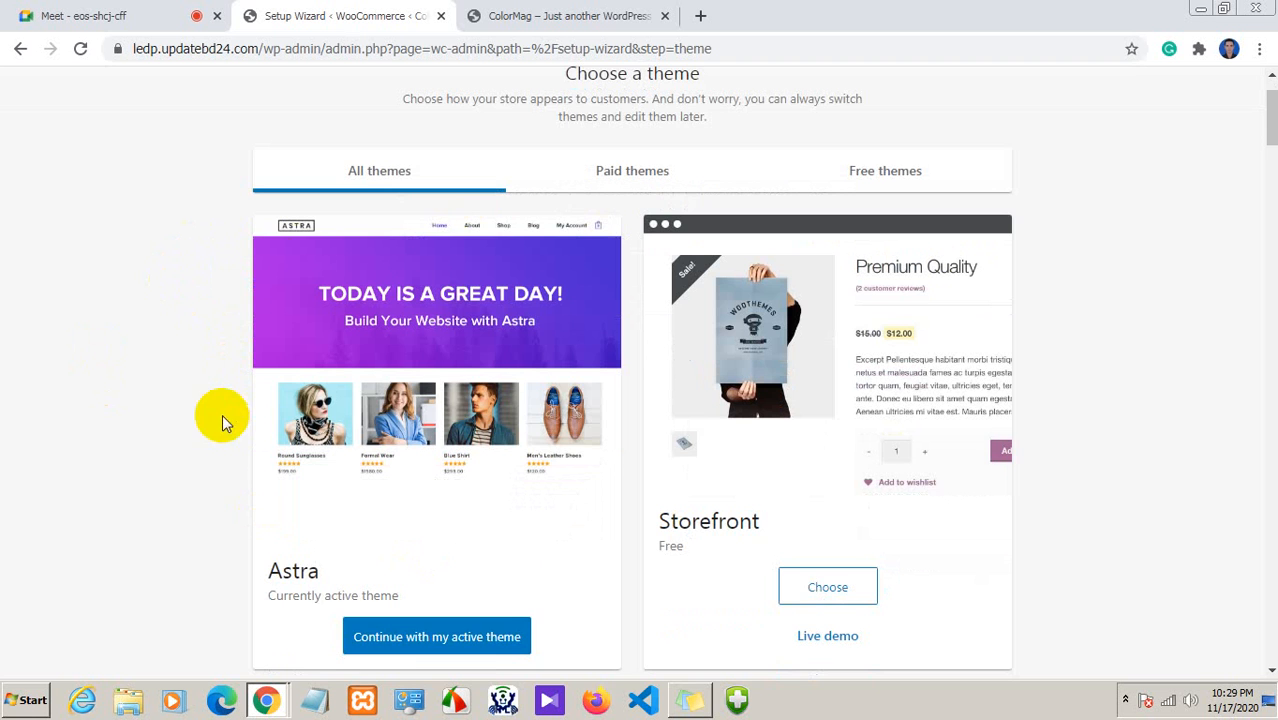
pyautogui.scroll(-1, 434, 585)
pyautogui.scroll(-1, 700, 480)
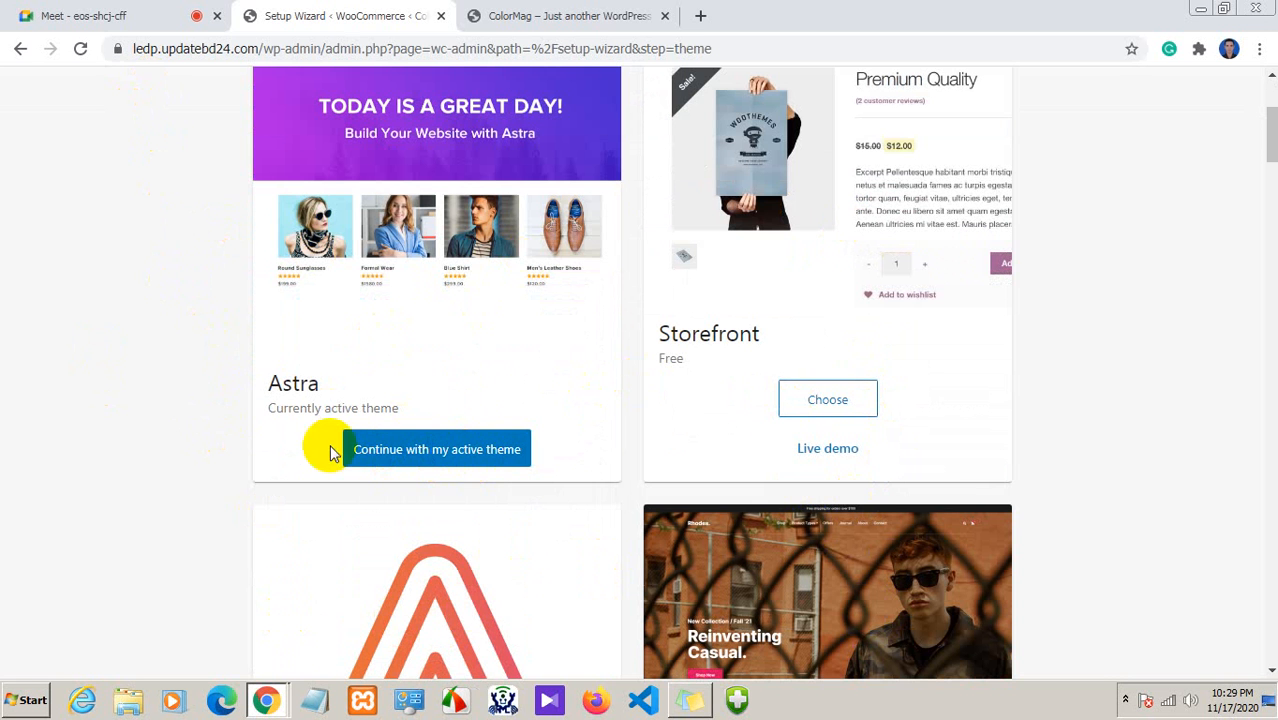
pyautogui.click(430, 452)
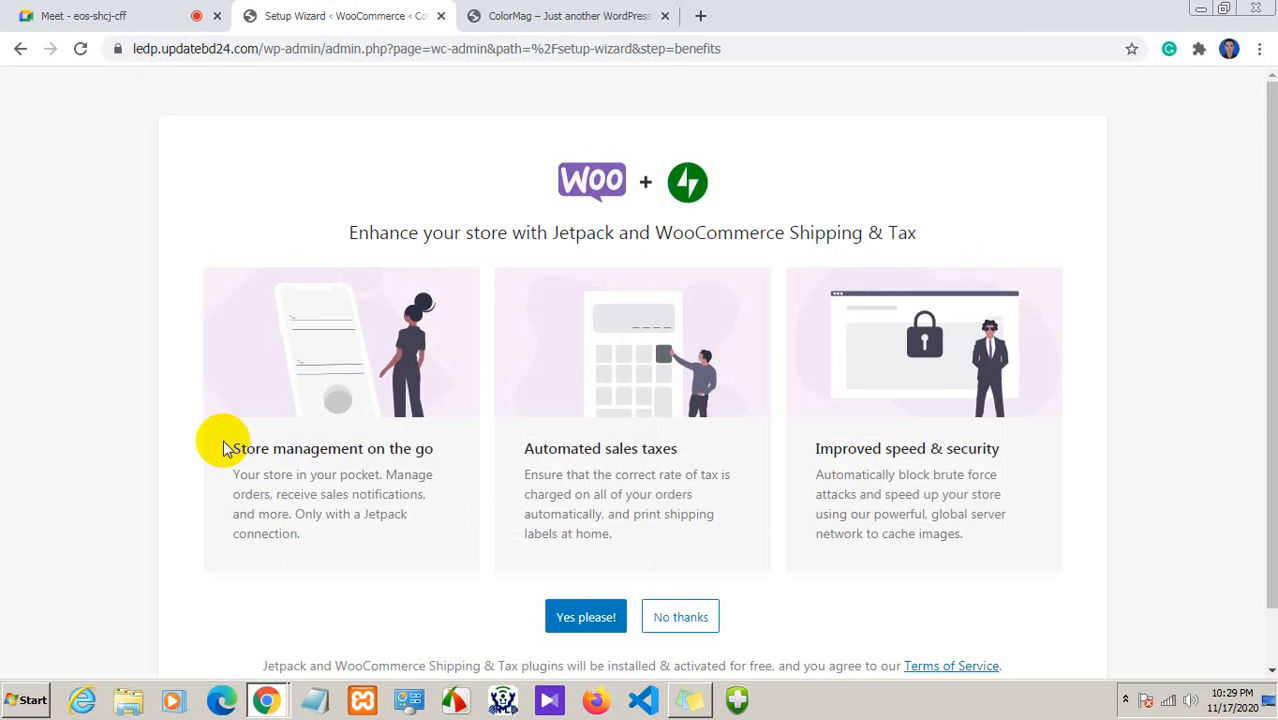
# Decline the Jetpack and WooCommerce Shipping & Tax enhancements to finish the setup wizard
pyautogui.scroll(-1, 222, 447)
pyautogui.scroll(1, 375, 340)
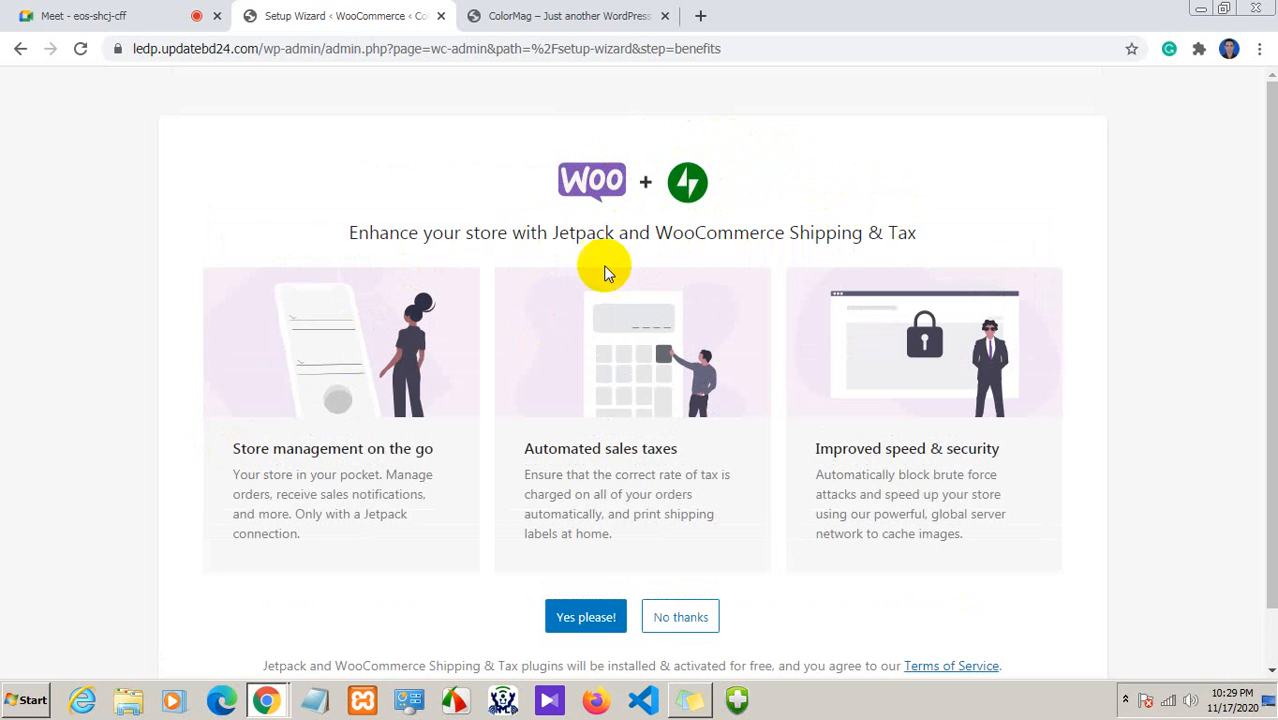
pyautogui.click(702, 617)
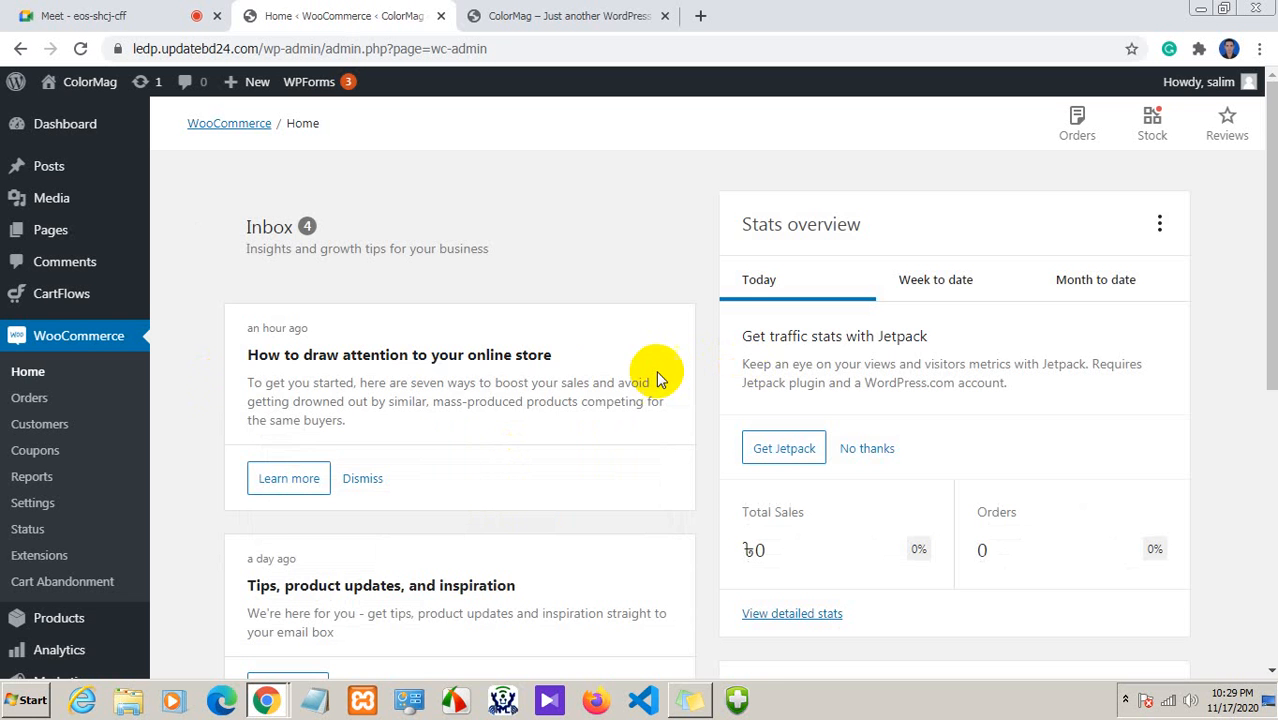
# Look over the WooCommerce Home page and open the WooCommerce General settings with the store address and general options
pyautogui.scroll(-3, 476, 386)
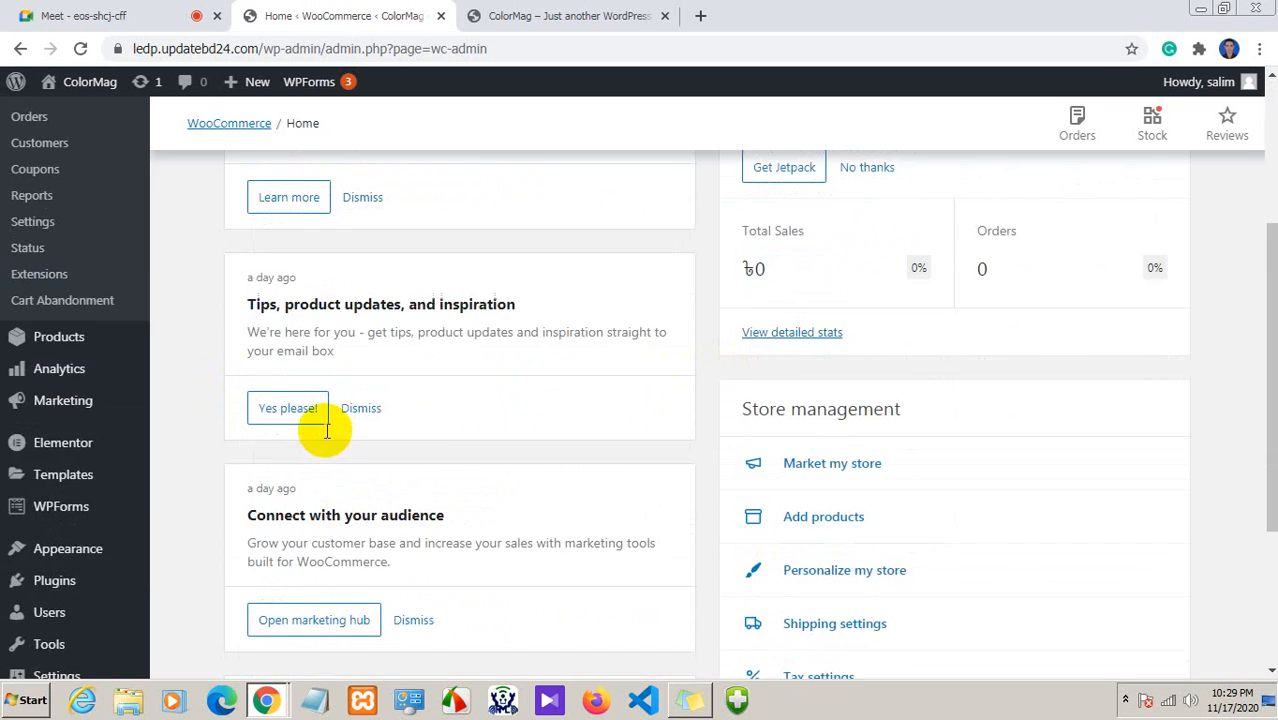
pyautogui.scroll(3, 329, 429)
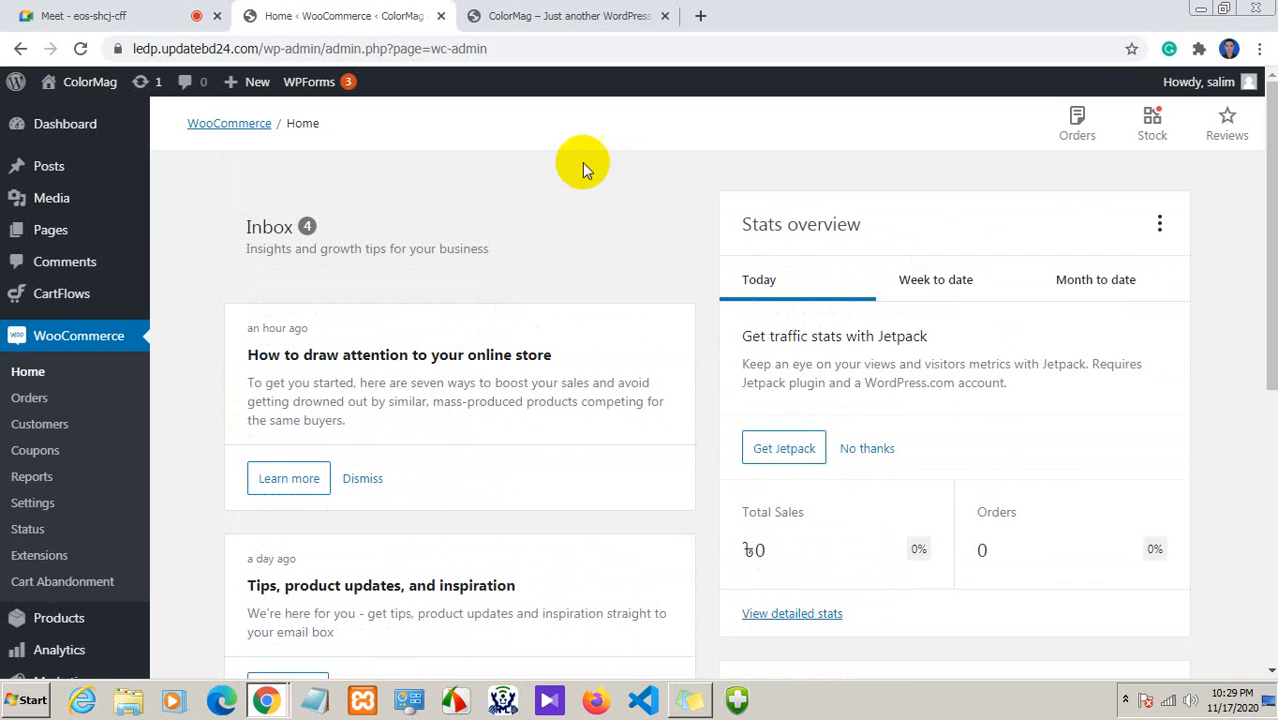
pyautogui.scroll(-2, 157, 551)
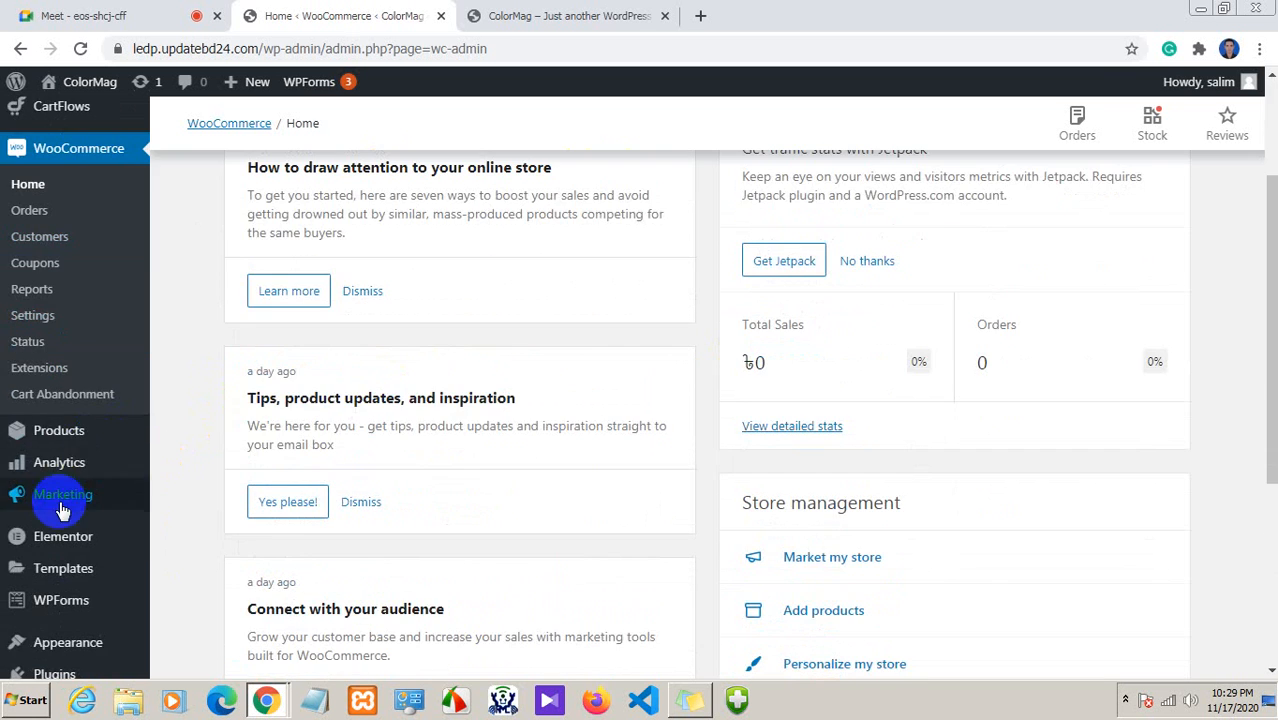
pyautogui.scroll(1, 315, 415)
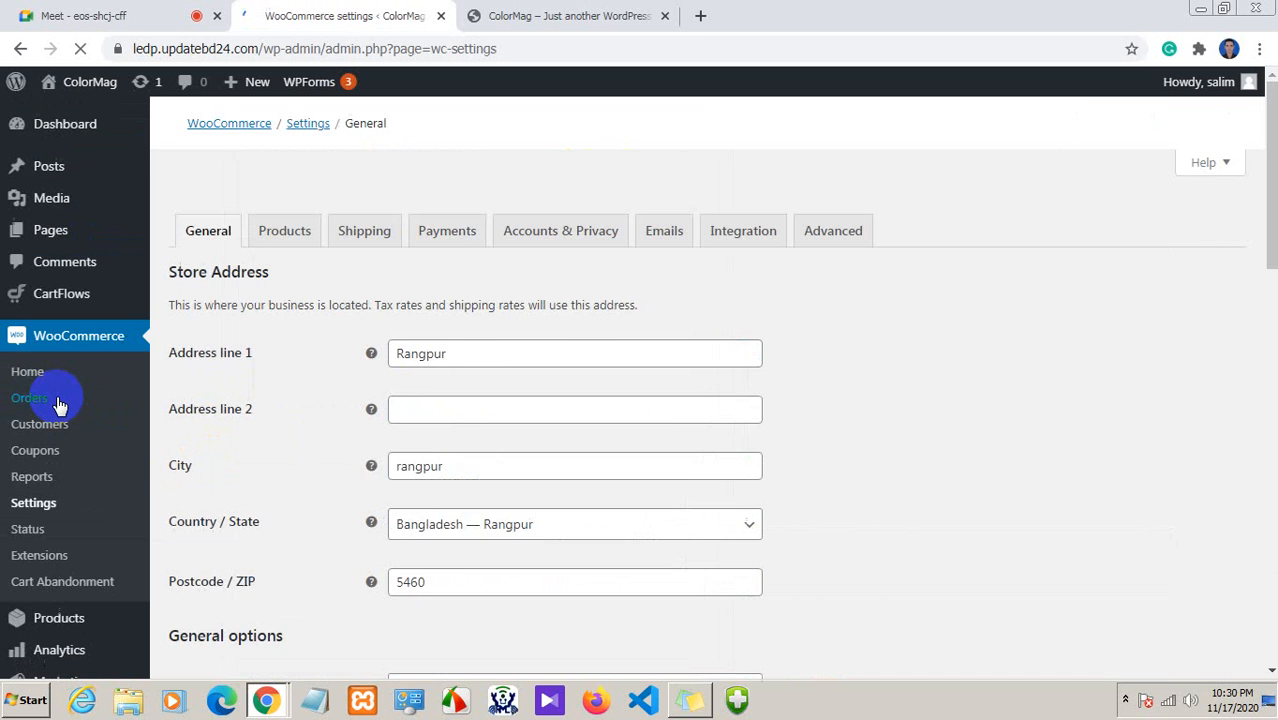
pyautogui.click(57, 402)
pyautogui.scroll(-3, 217, 336)
pyautogui.scroll(3, 228, 348)
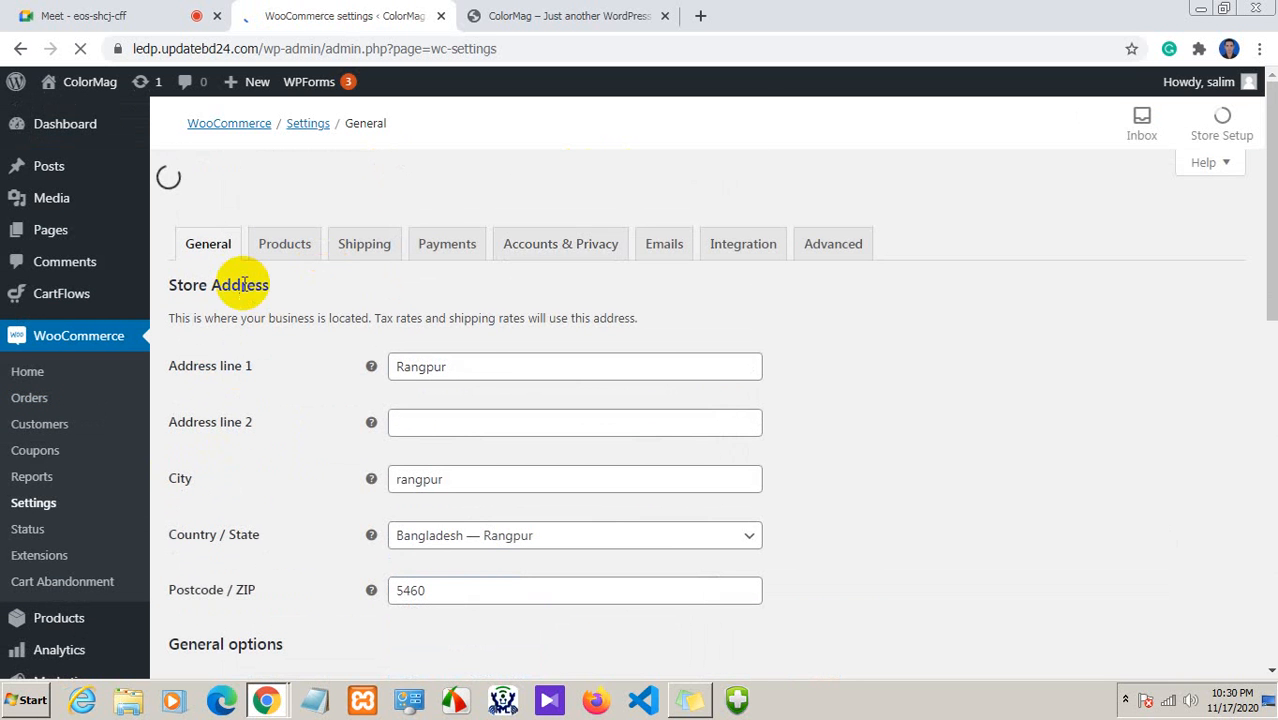
pyautogui.scroll(-3, 243, 287)
pyautogui.scroll(-3, 250, 289)
pyautogui.scroll(7, 258, 285)
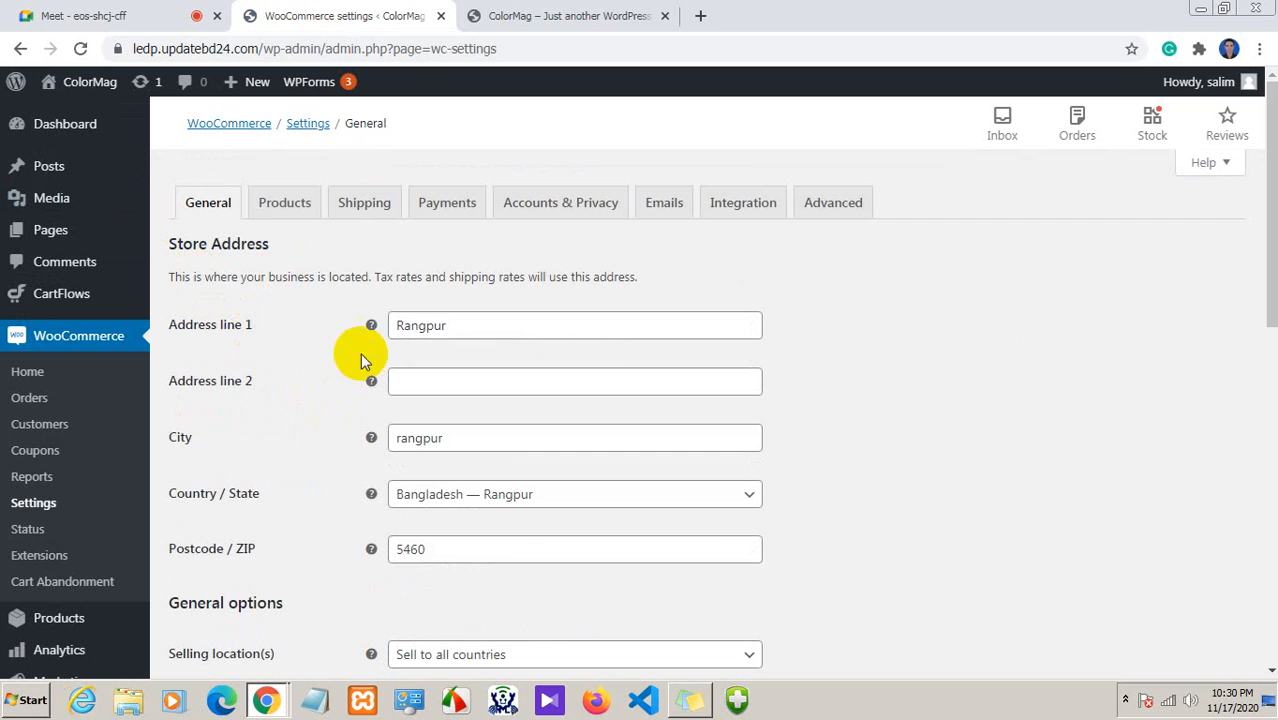
# Replace the City entry in the store address with the suggested capitalized spelling
pyautogui.click(491, 332)
pyautogui.click(514, 374)
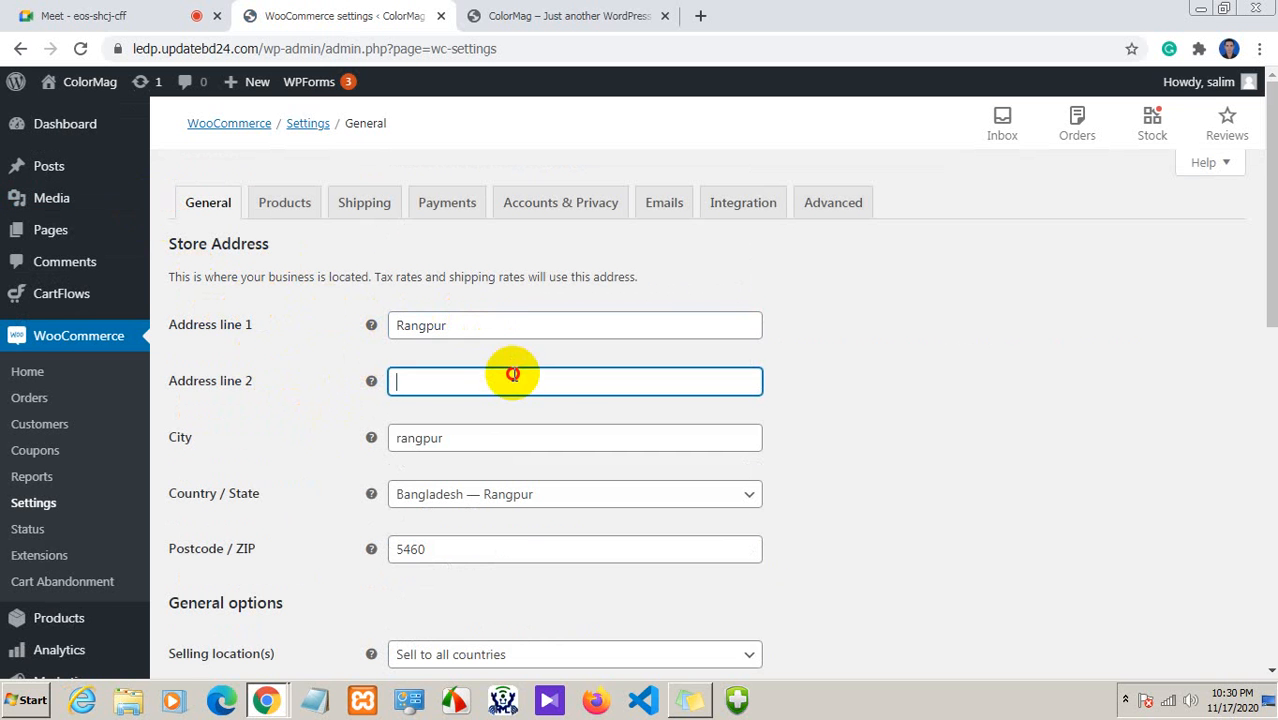
pyautogui.scroll(-1, 528, 398)
pyautogui.click(531, 346)
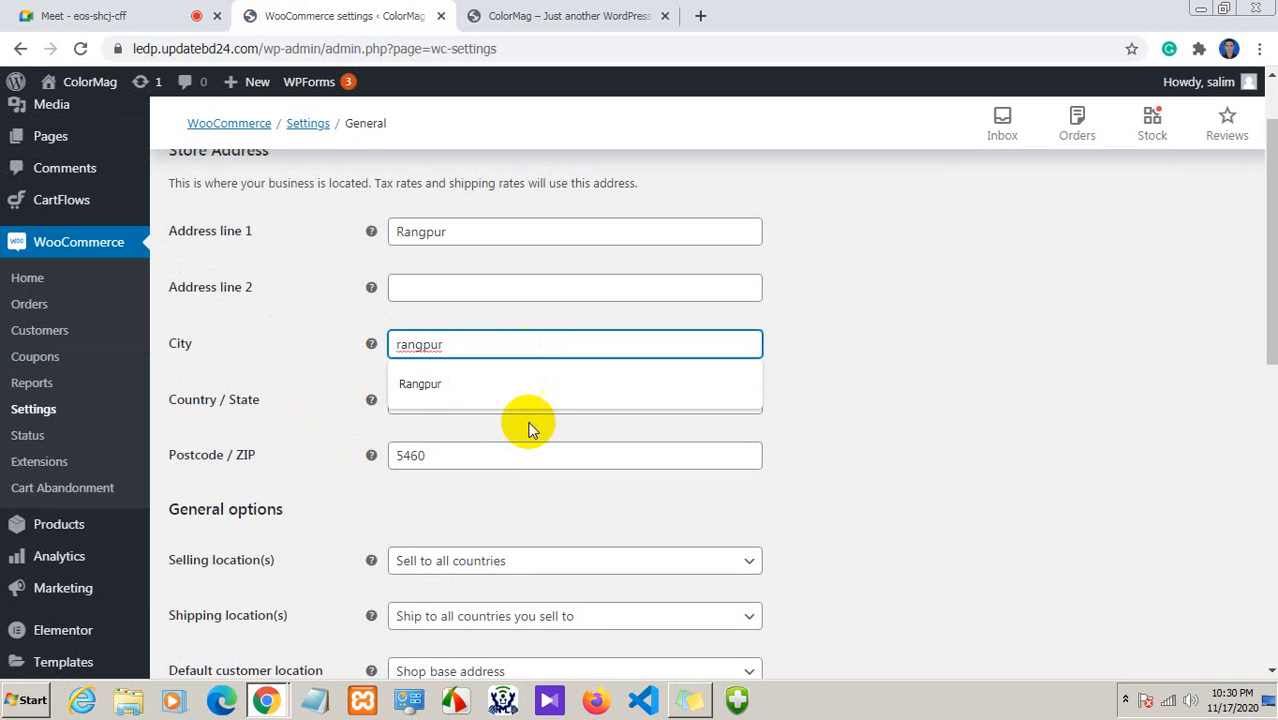
pyautogui.click(525, 409)
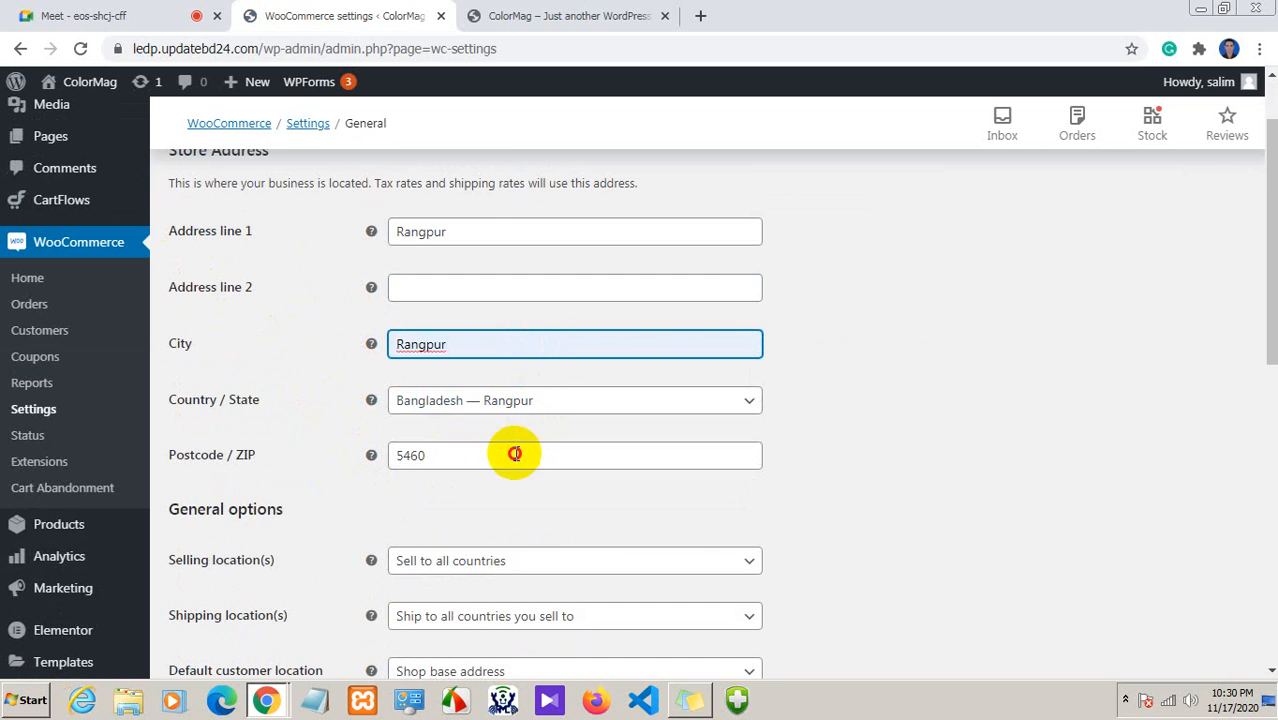
# Review the store address fields and the selling, shipping, tax and coupon settings down to the currency options
pyautogui.click(508, 452)
pyautogui.scroll(-5, 381, 538)
pyautogui.scroll(6, 415, 552)
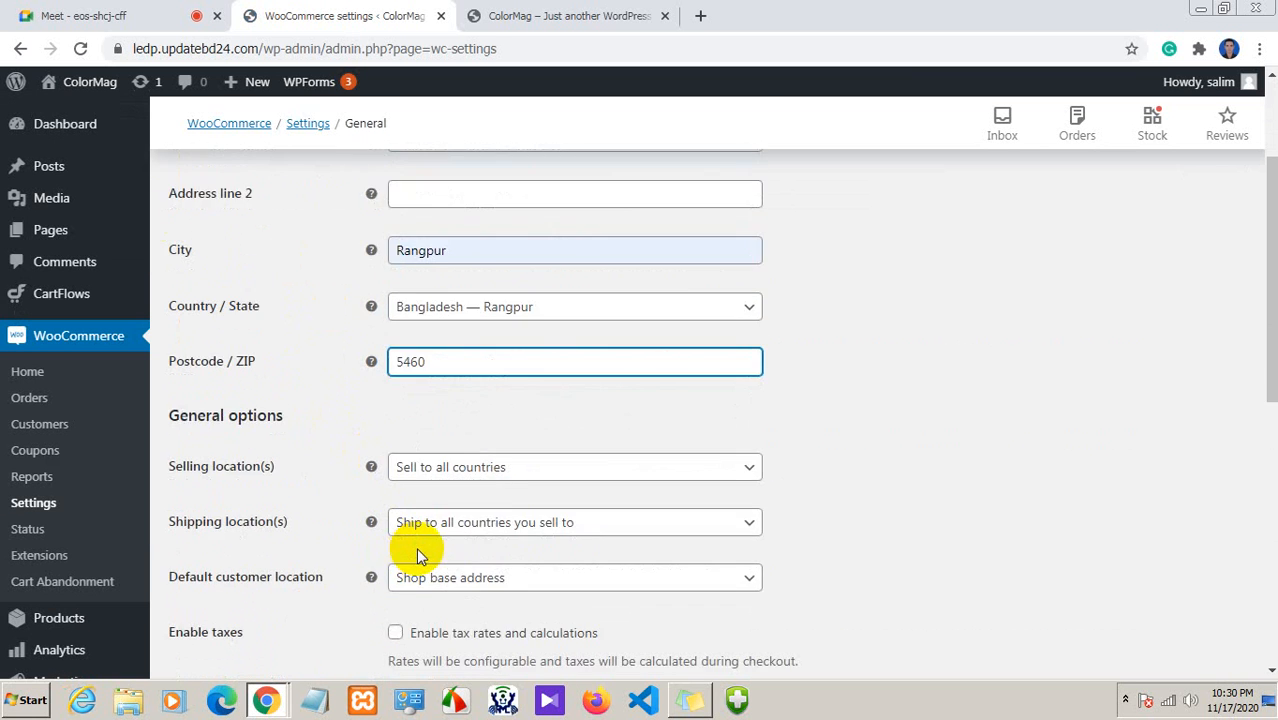
pyautogui.click(465, 323)
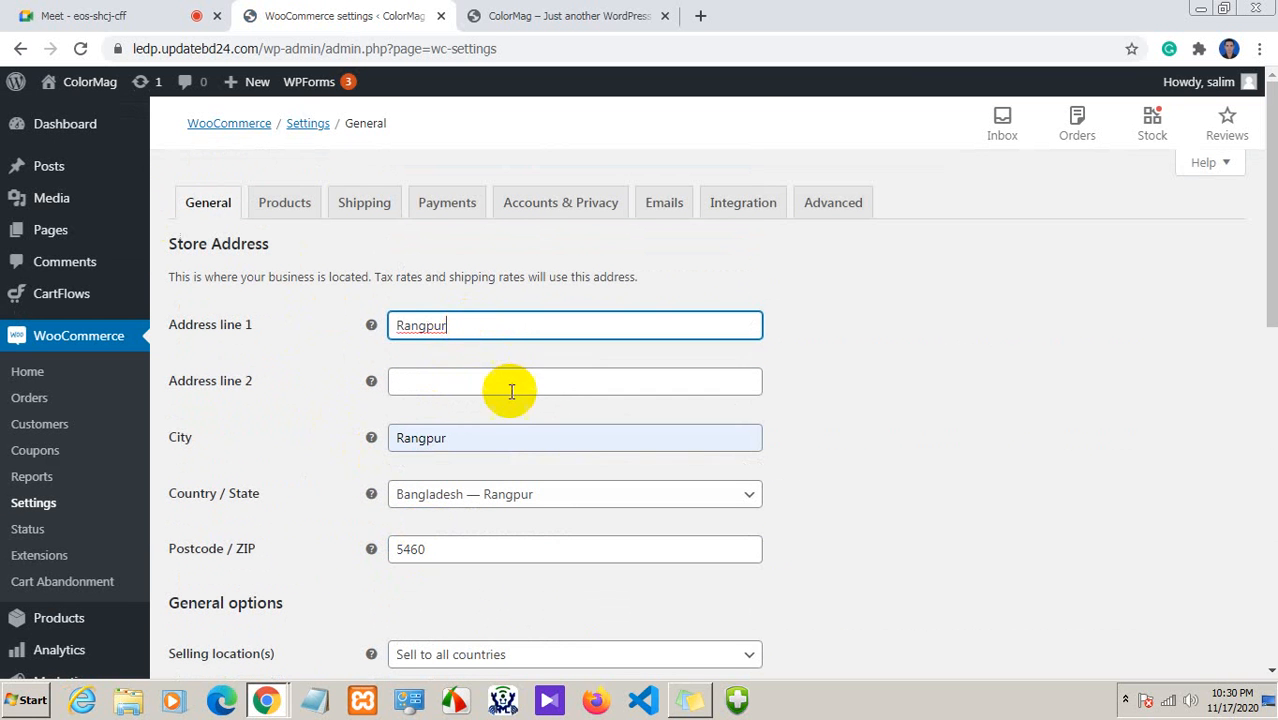
pyautogui.click(508, 383)
pyautogui.click(552, 315)
pyautogui.click(532, 383)
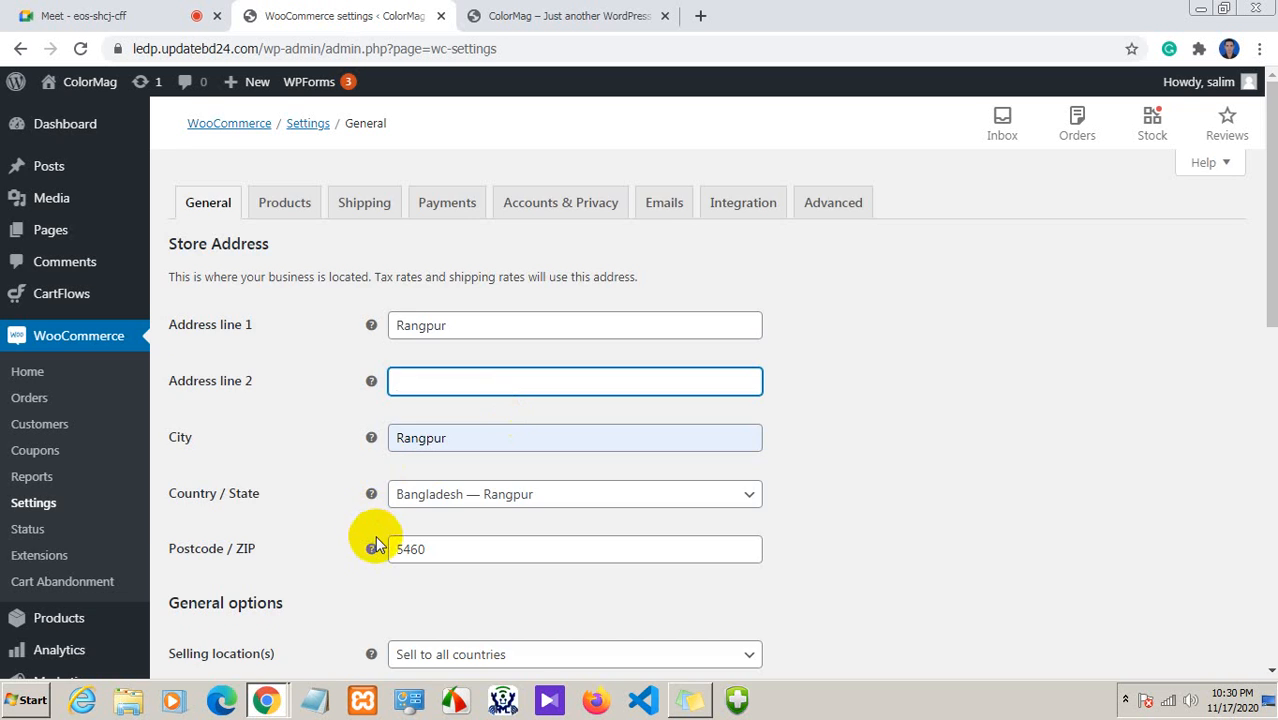
pyautogui.scroll(-2, 373, 538)
pyautogui.scroll(-2, 407, 488)
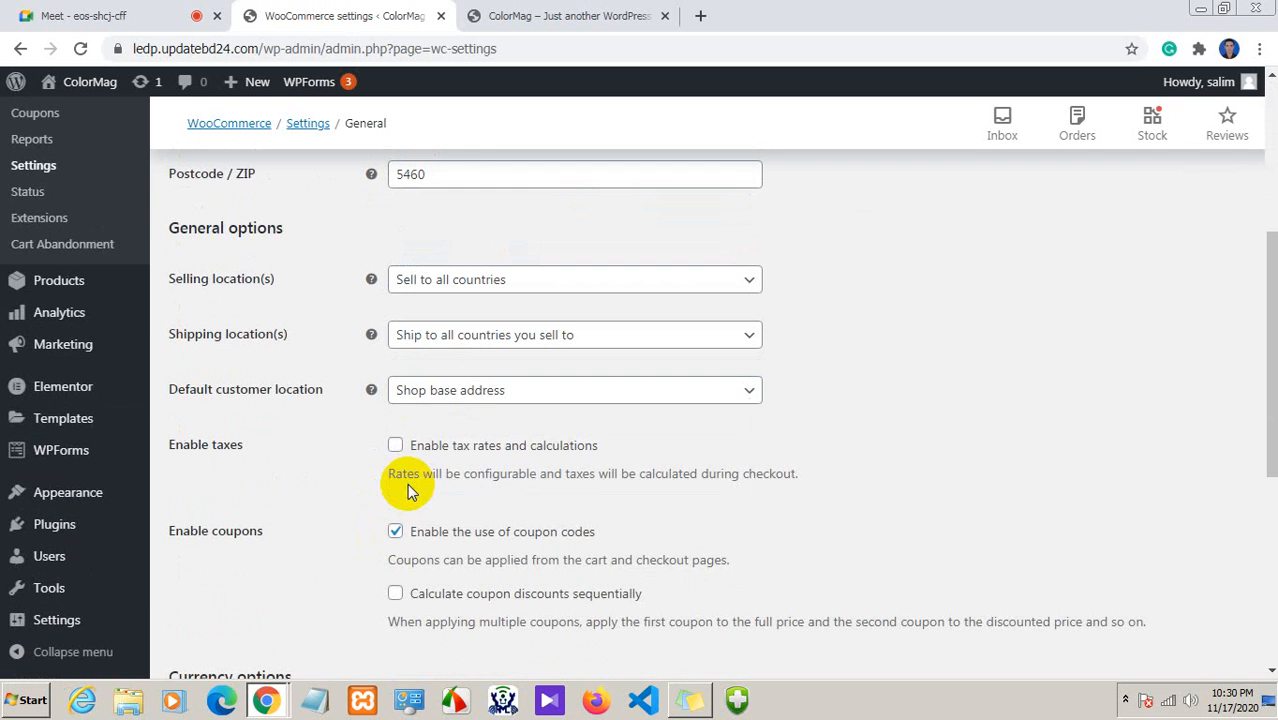
pyautogui.scroll(-5, 374, 509)
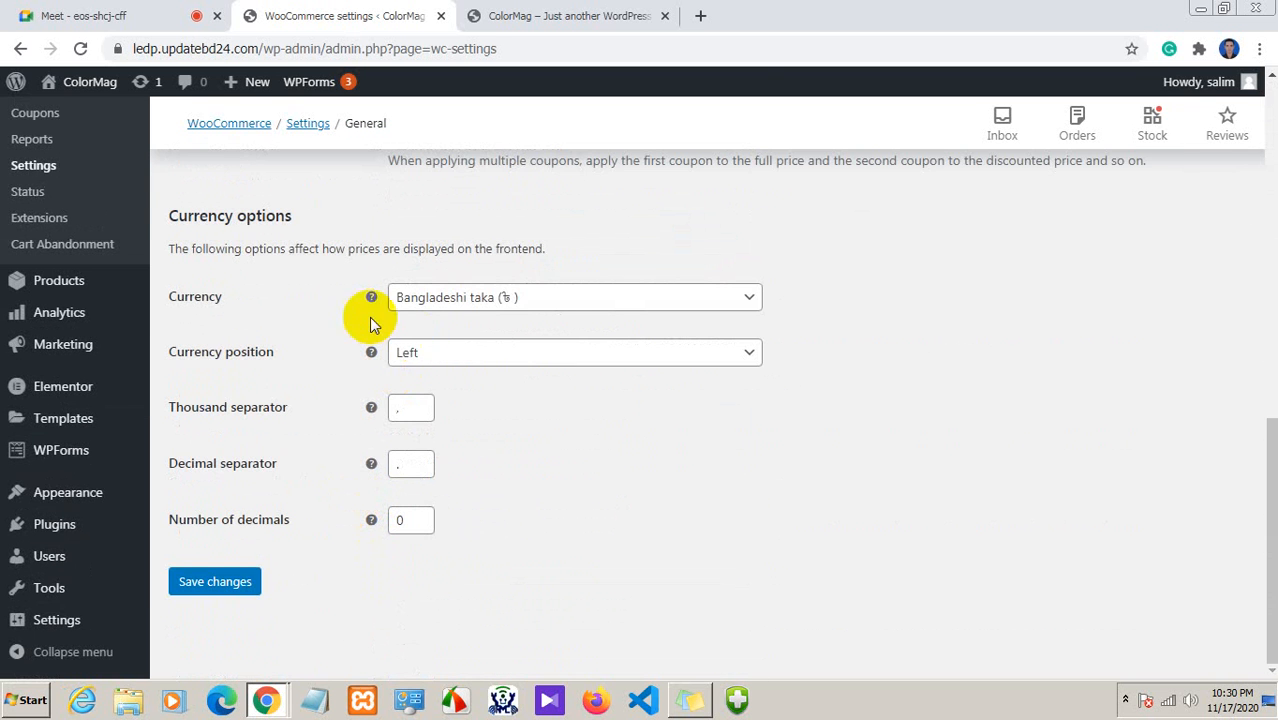
# Examine the Currency and Currency position choices, keeping Bangladeshi taka and Left selected
pyautogui.click(525, 296)
pyautogui.click(536, 295)
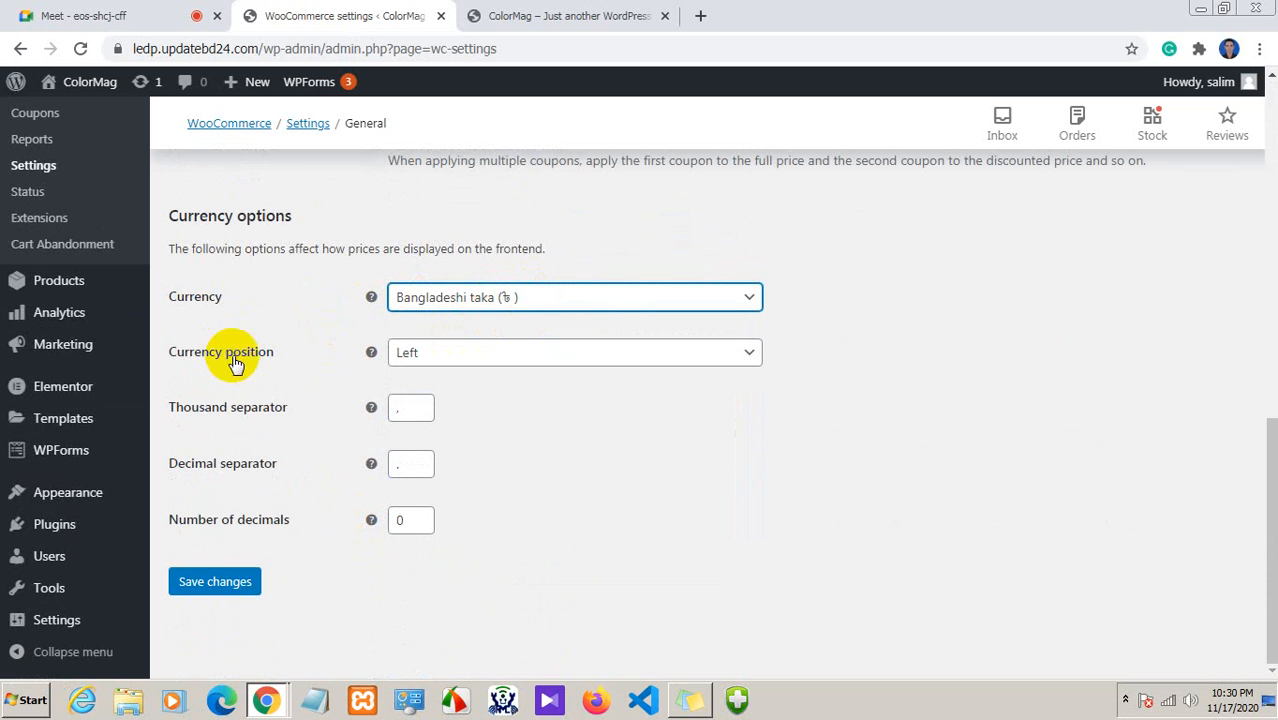
pyautogui.click(486, 357)
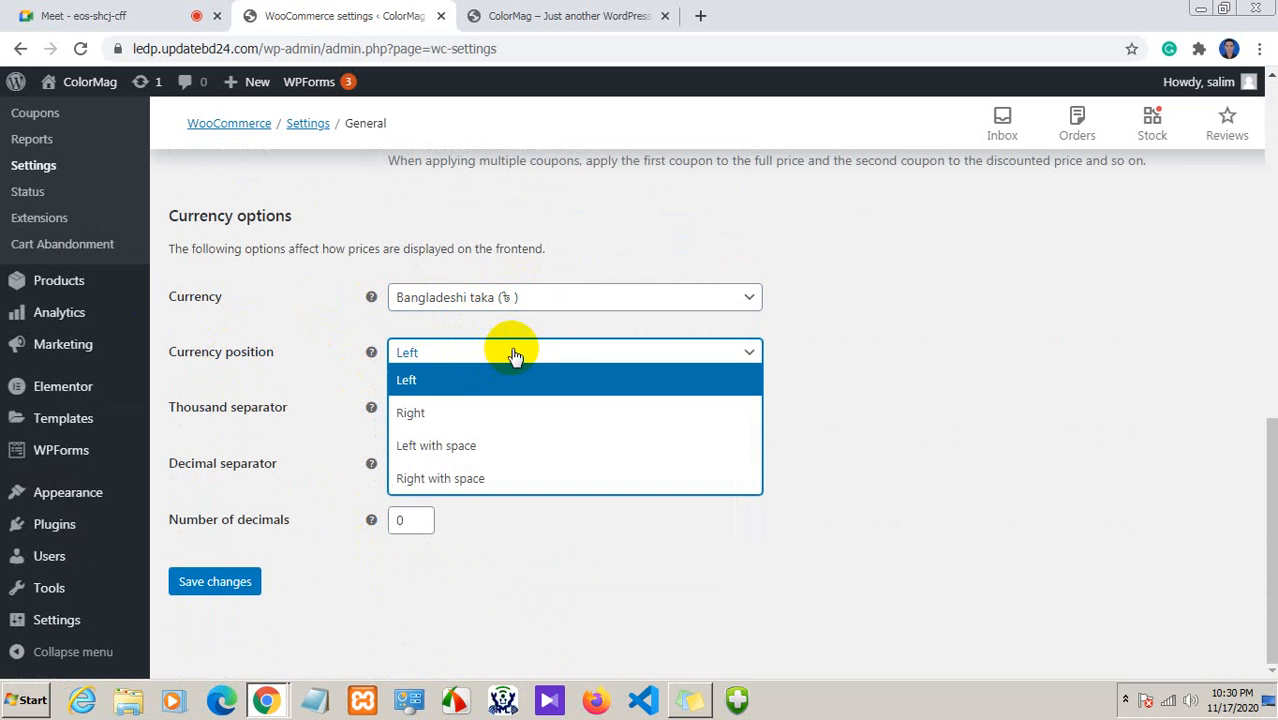
pyautogui.click(513, 350)
pyautogui.click(527, 360)
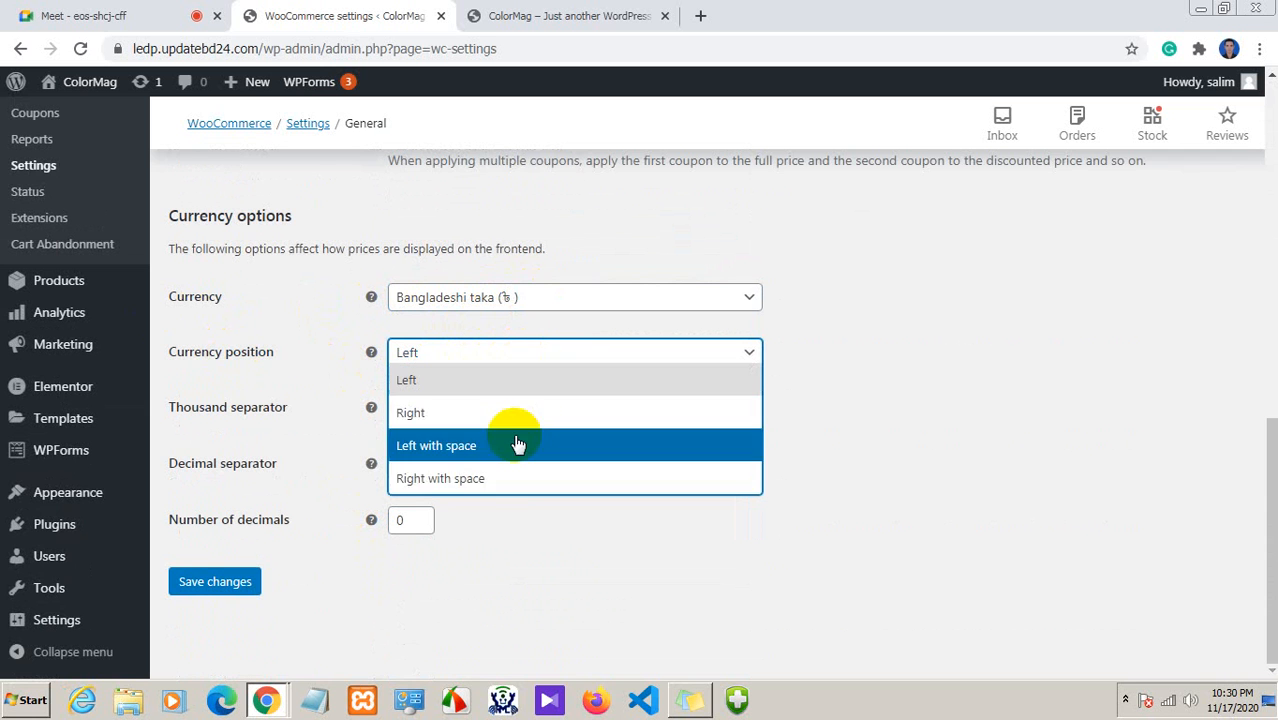
pyautogui.click(340, 336)
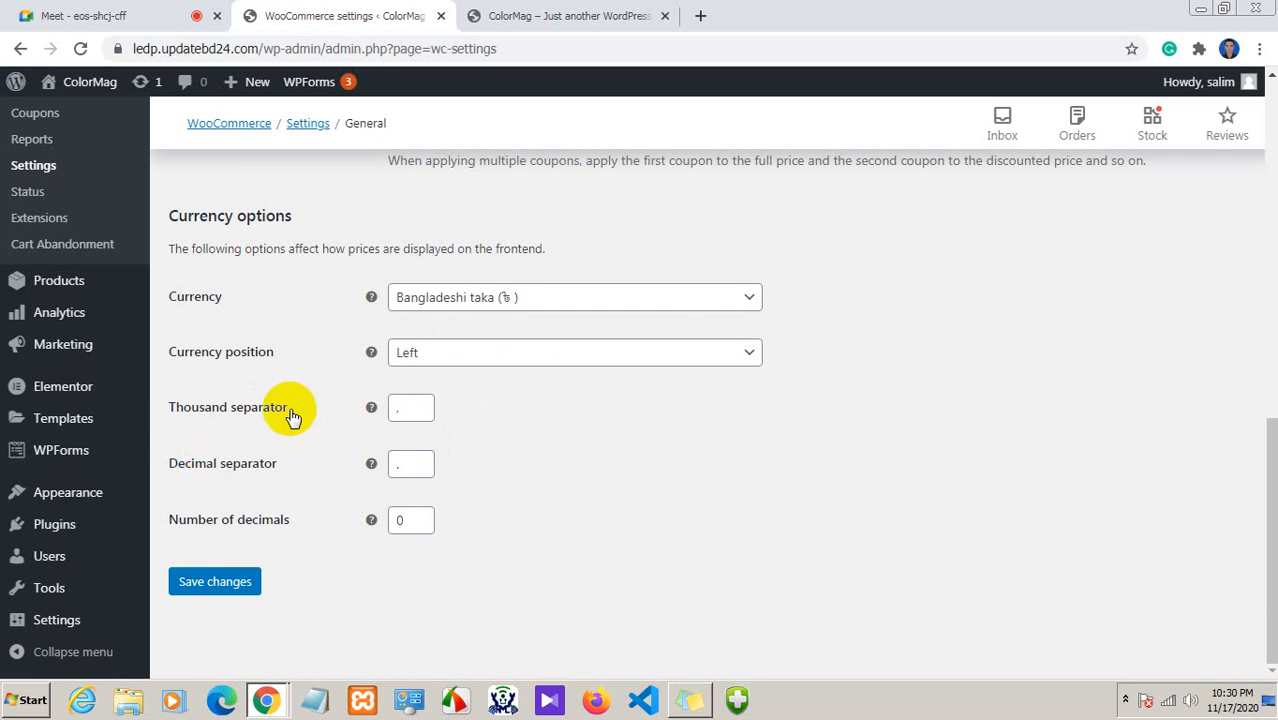
# Clear the thousand separator in the currency options and enter the same separator again
pyautogui.click(405, 408)
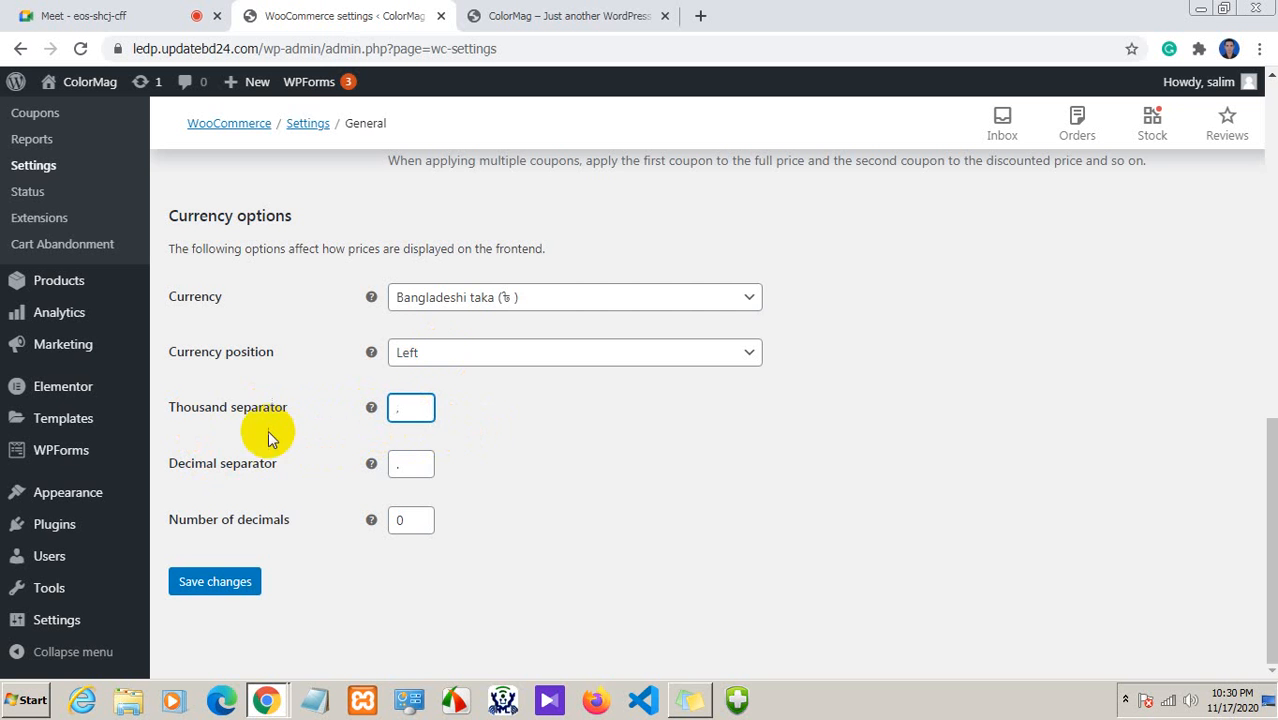
pyautogui.click(197, 415)
pyautogui.moveTo(197, 415); pyautogui.dragTo(328, 414)
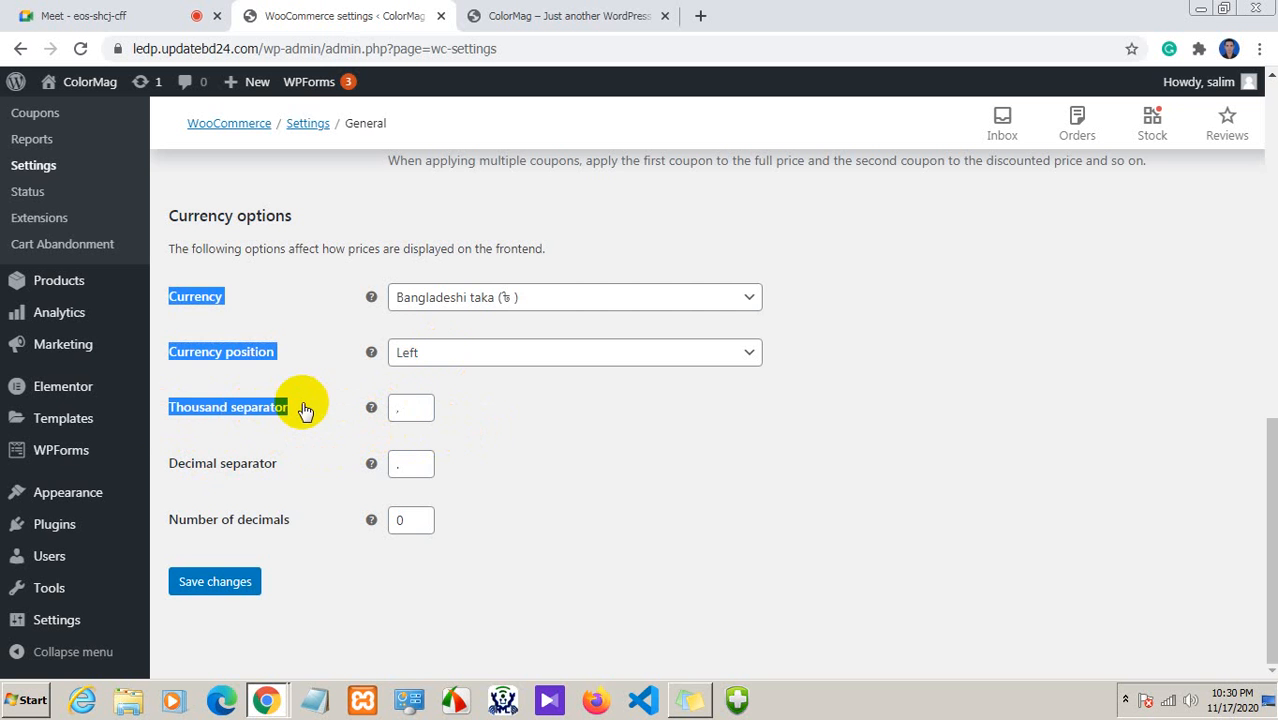
pyautogui.click(205, 408)
pyautogui.press('BackSpace')
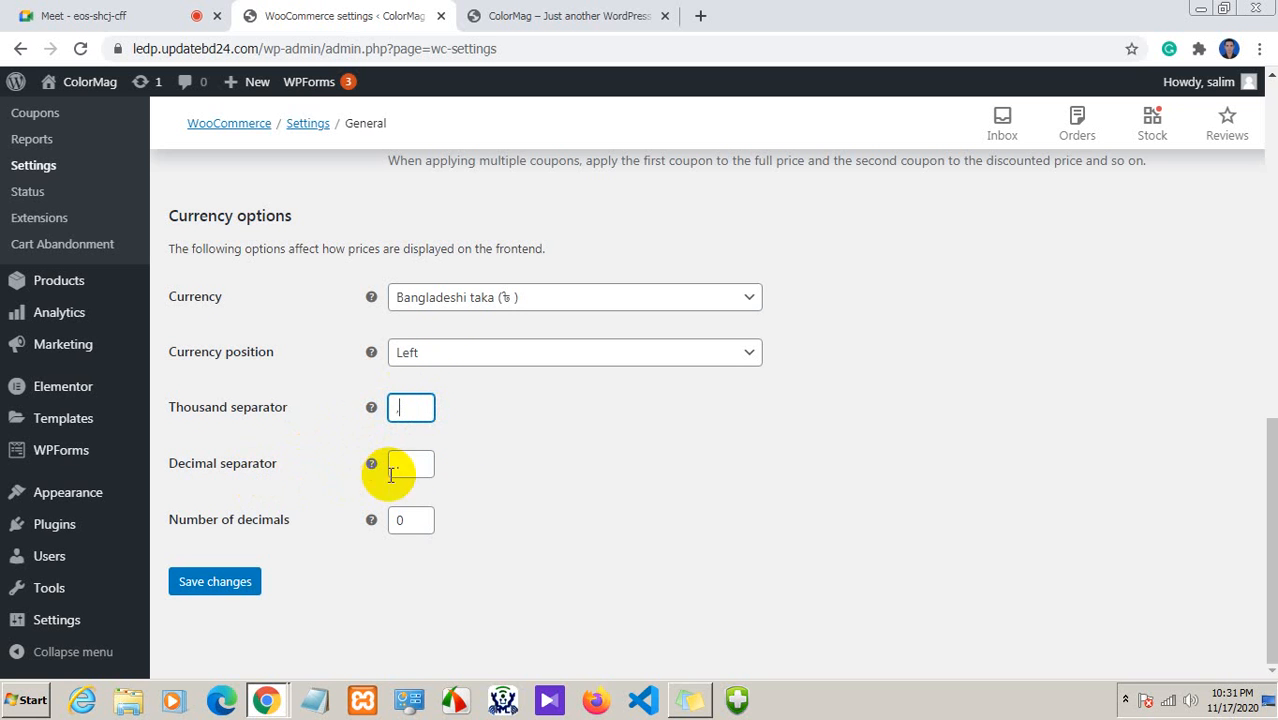
# Re-enter the decimal separator as ".", set the number of decimals to 0 and save the general settings
pyautogui.moveTo(178, 468); pyautogui.dragTo(301, 466)
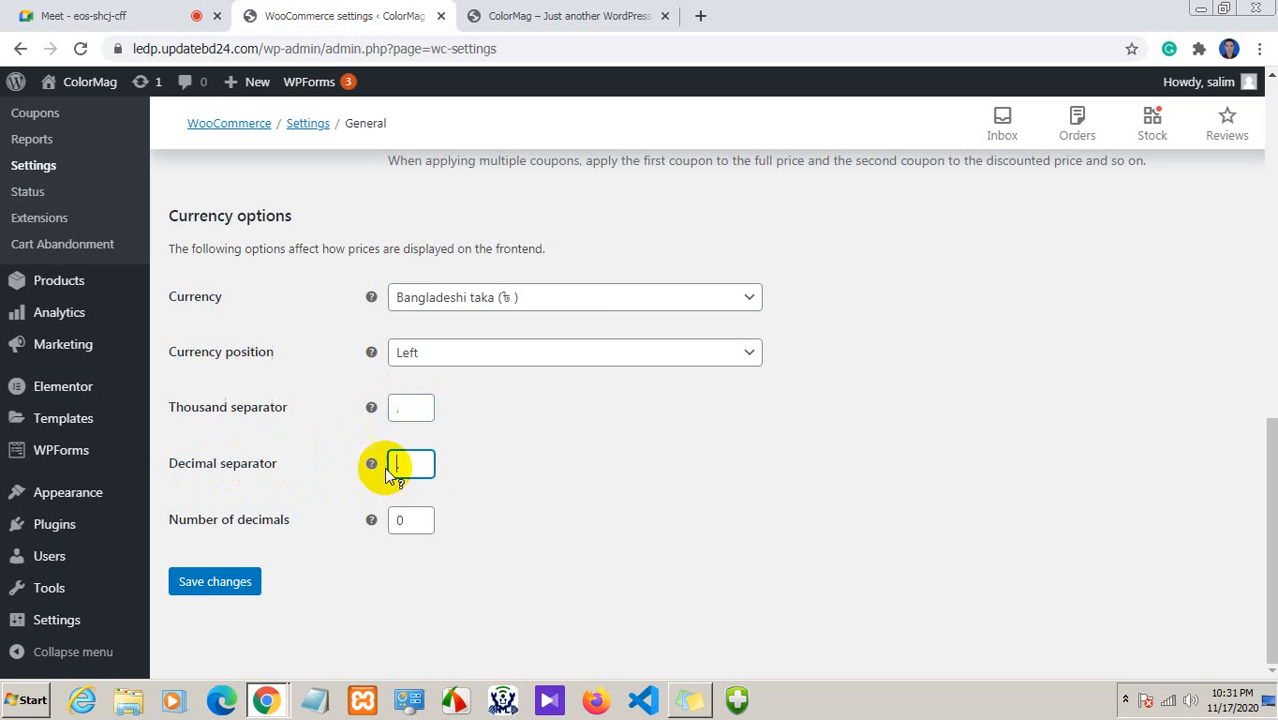
pyautogui.write('.')
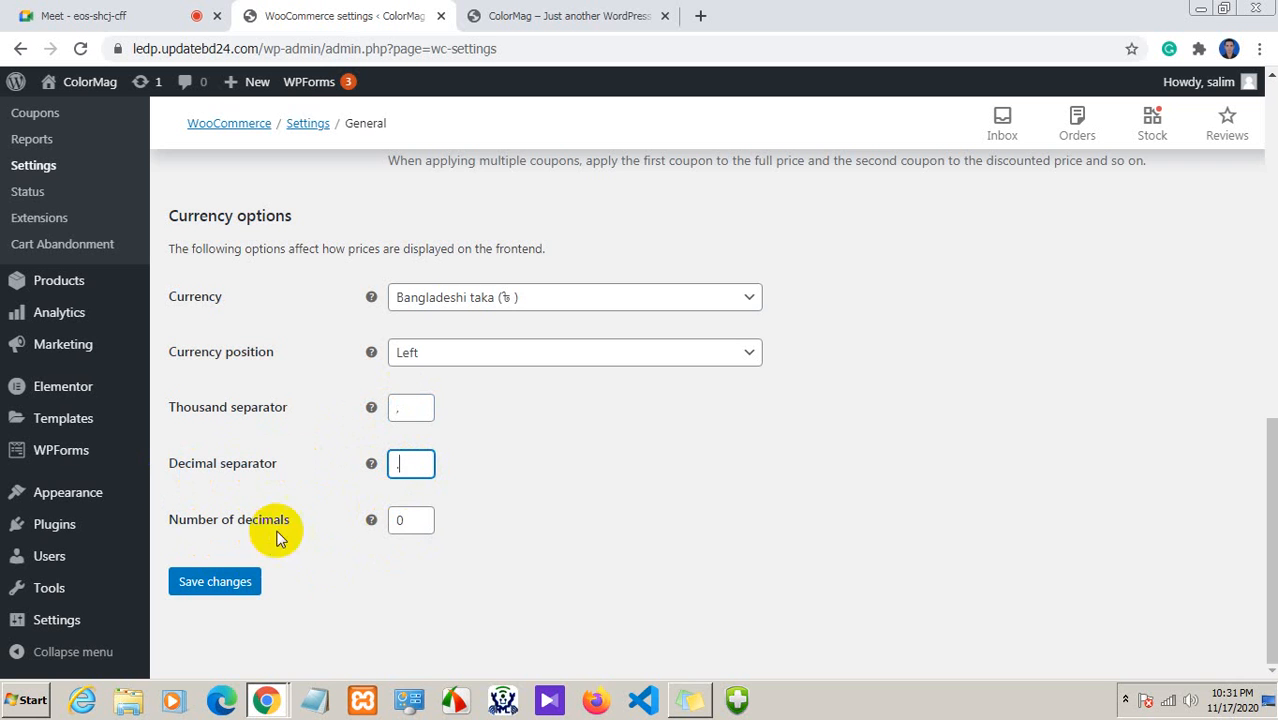
pyautogui.click(405, 520)
pyautogui.moveTo(405, 520); pyautogui.dragTo(388, 521)
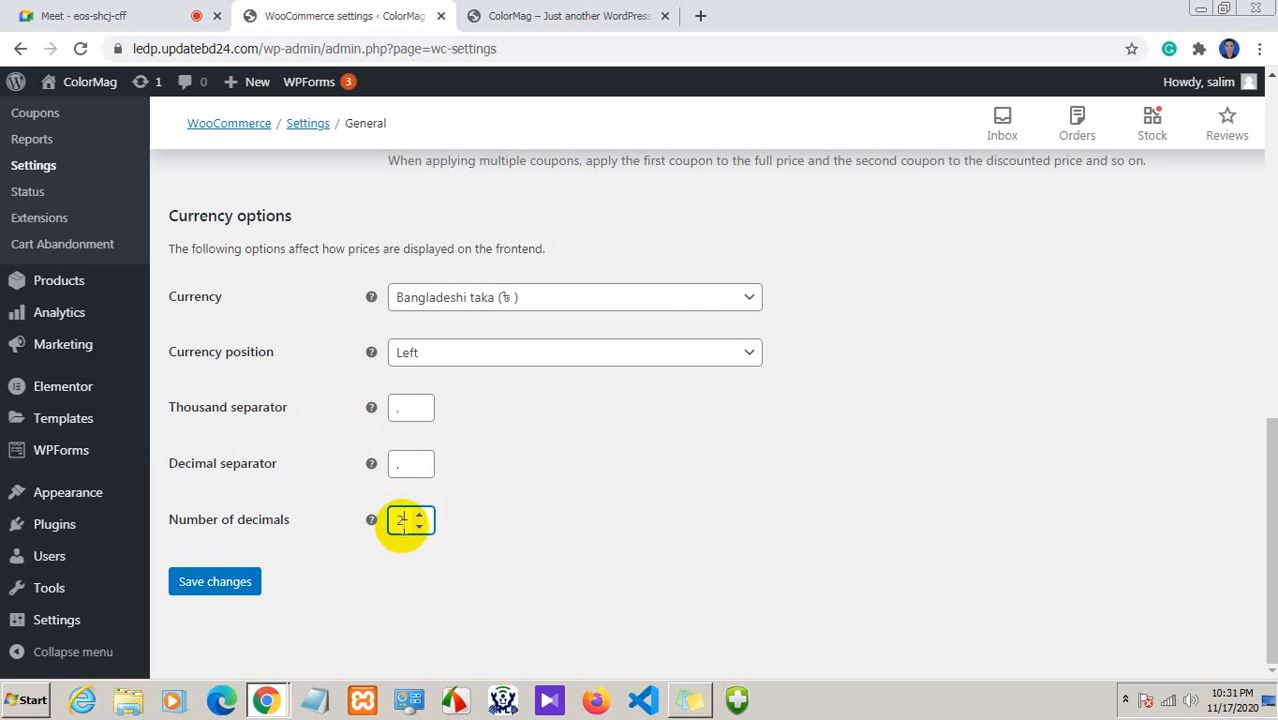
pyautogui.moveTo(403, 521); pyautogui.dragTo(388, 535)
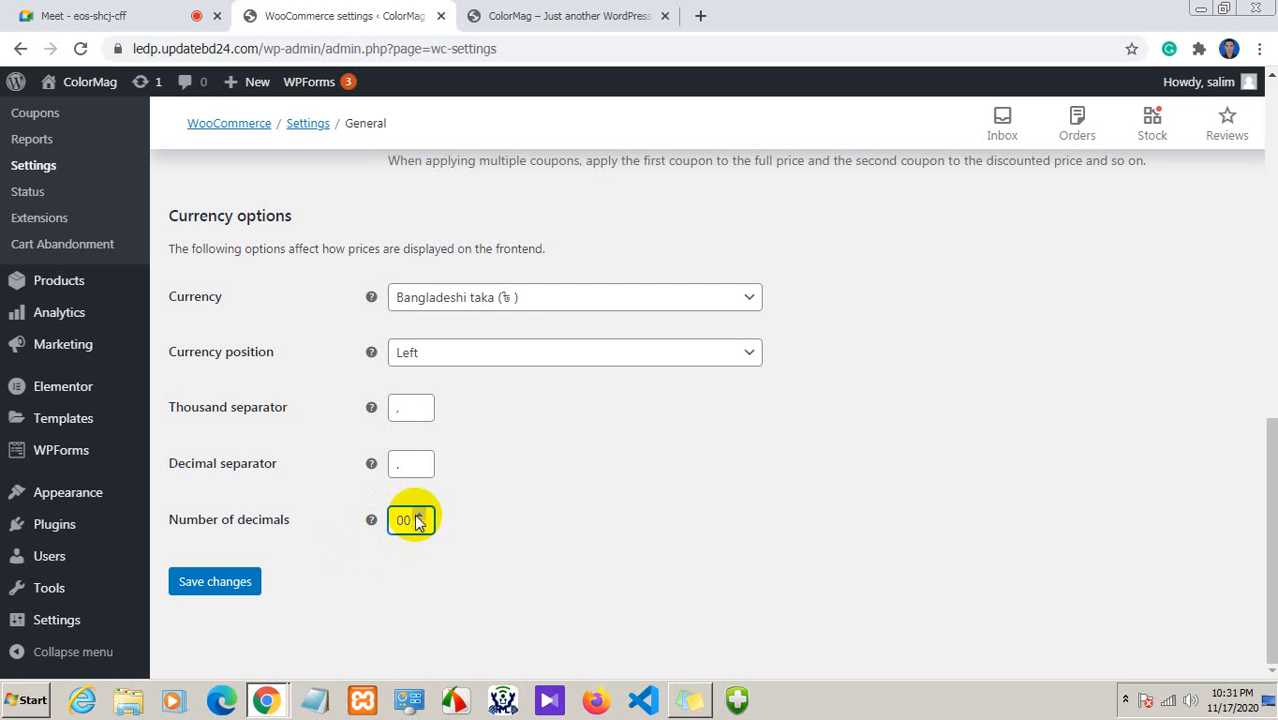
pyautogui.press('BackSpace')
pyautogui.press('BackSpace')
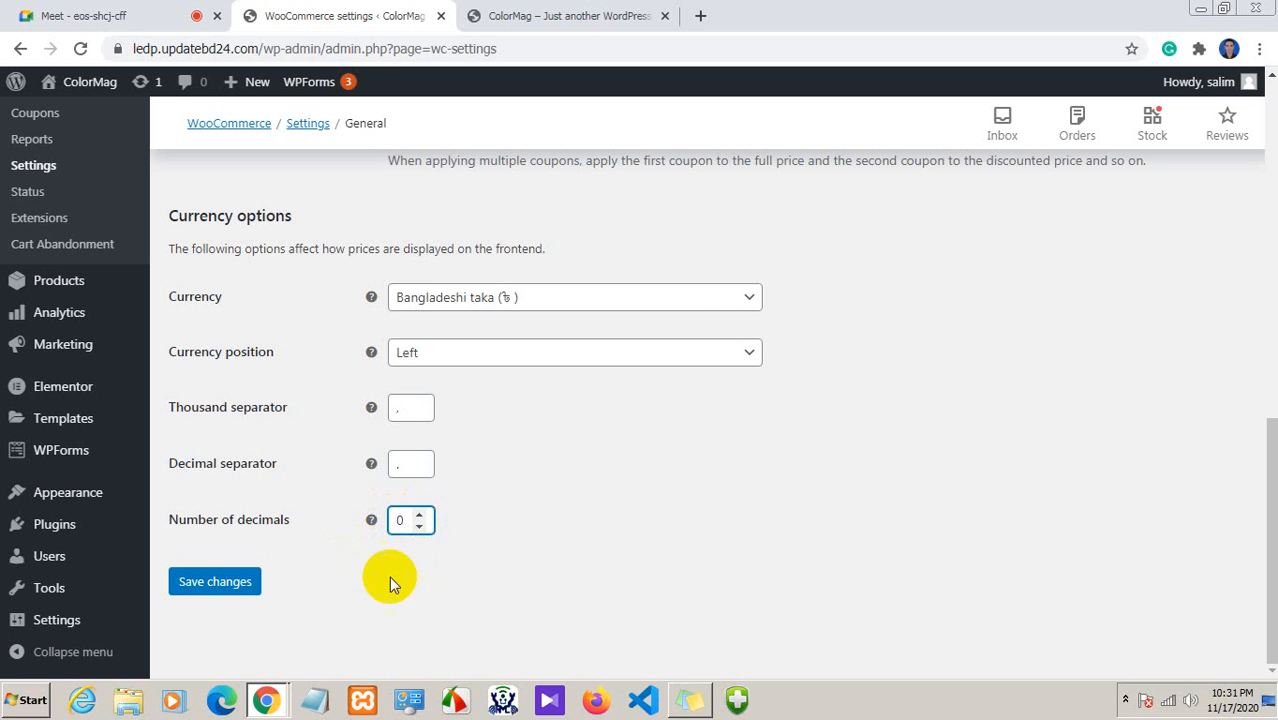
pyautogui.click(210, 588)
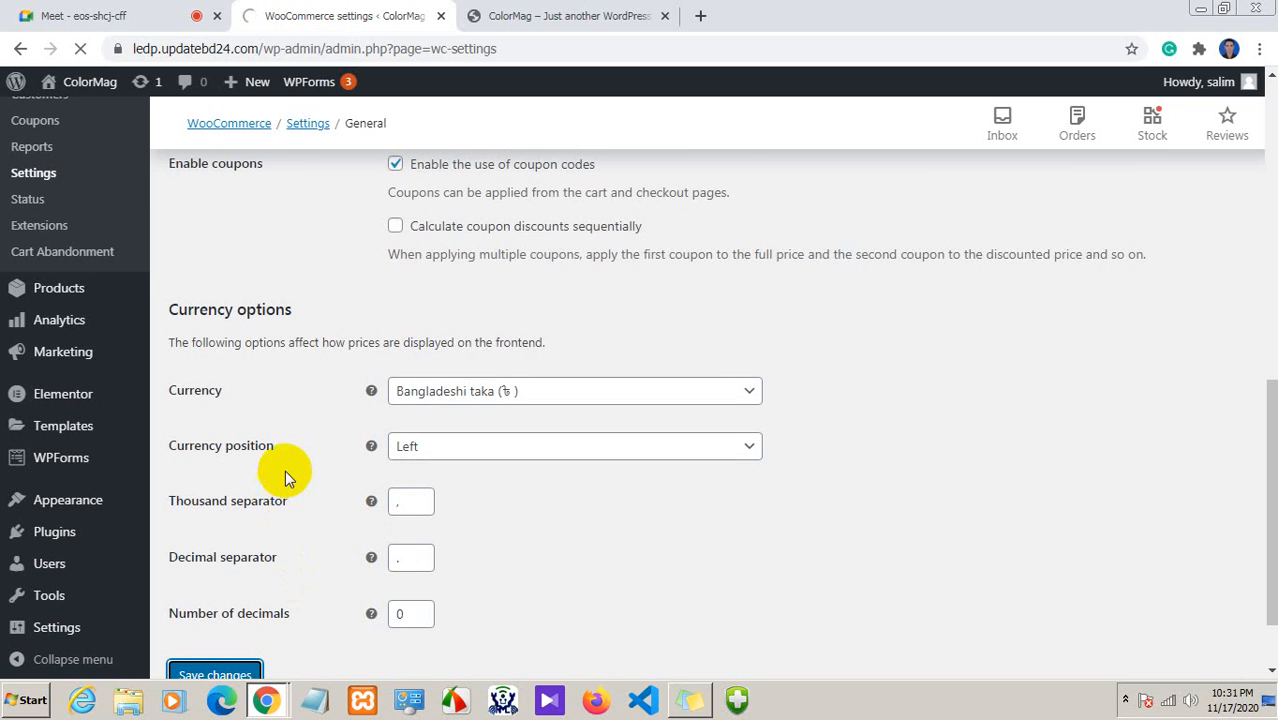
# Open the Products settings and locate the Shop page option under Shop pages
pyautogui.scroll(10, 285, 470)
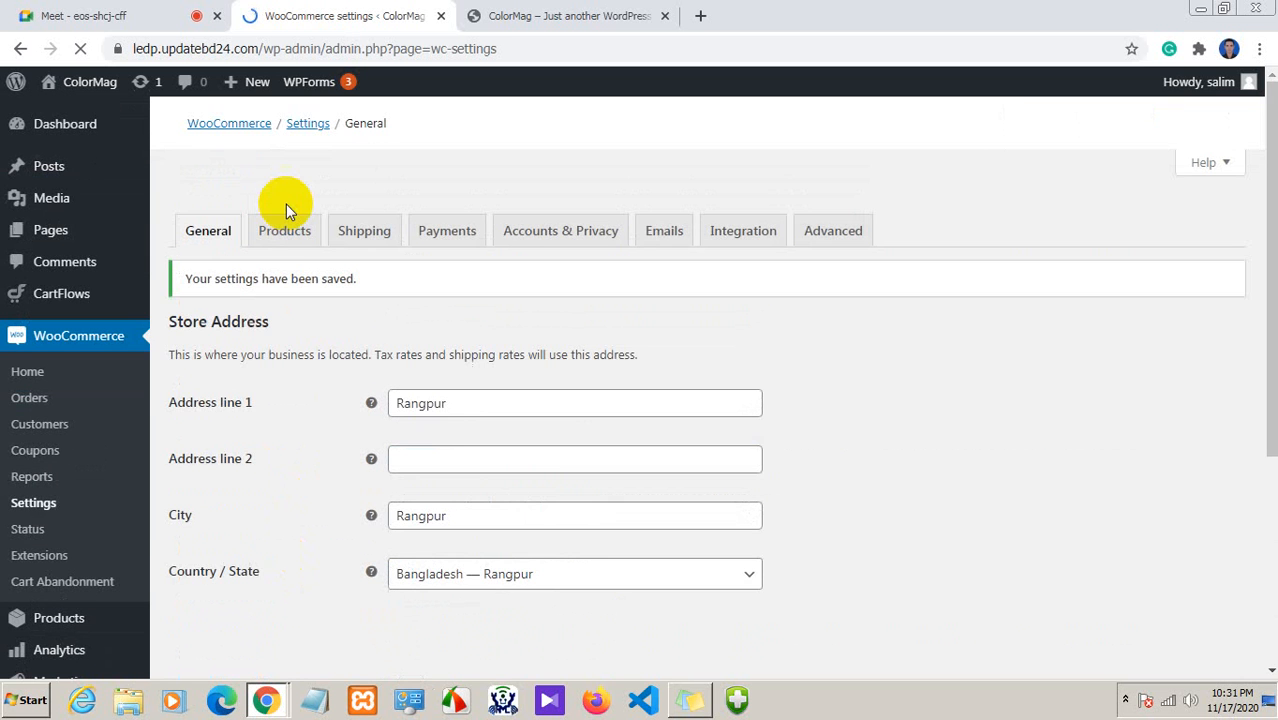
pyautogui.click(287, 237)
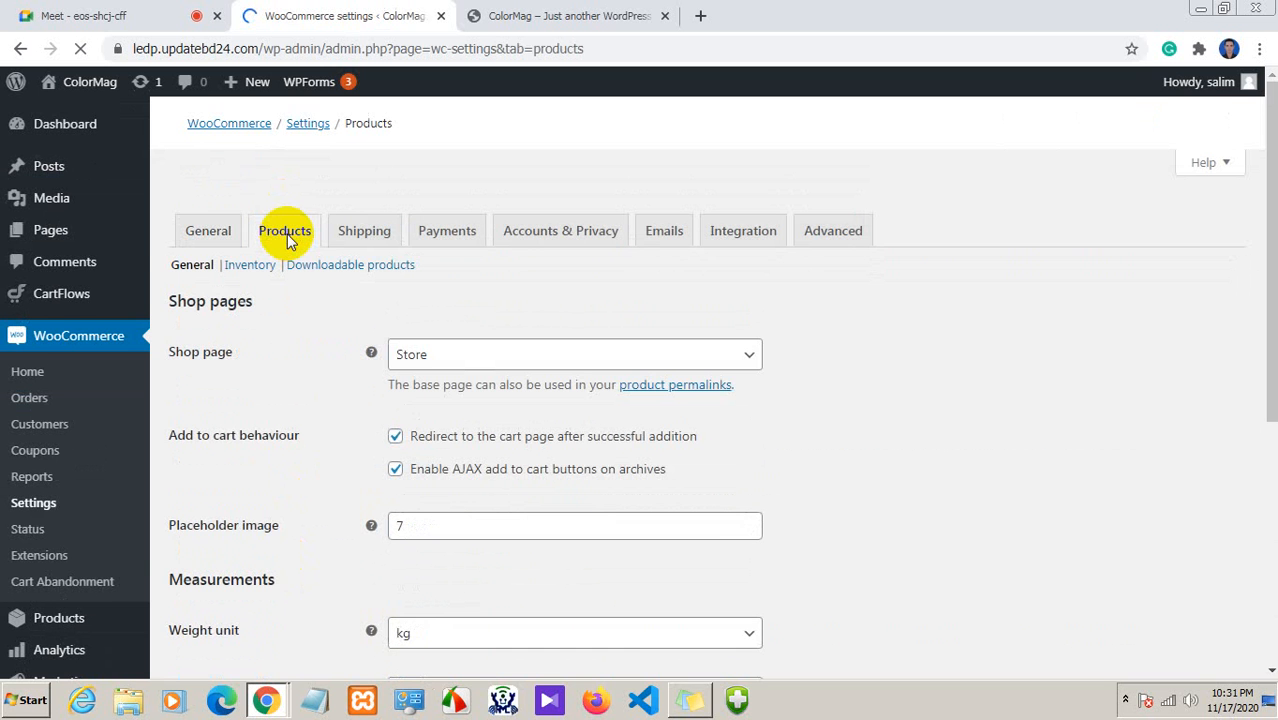
pyautogui.scroll(-1, 228, 283)
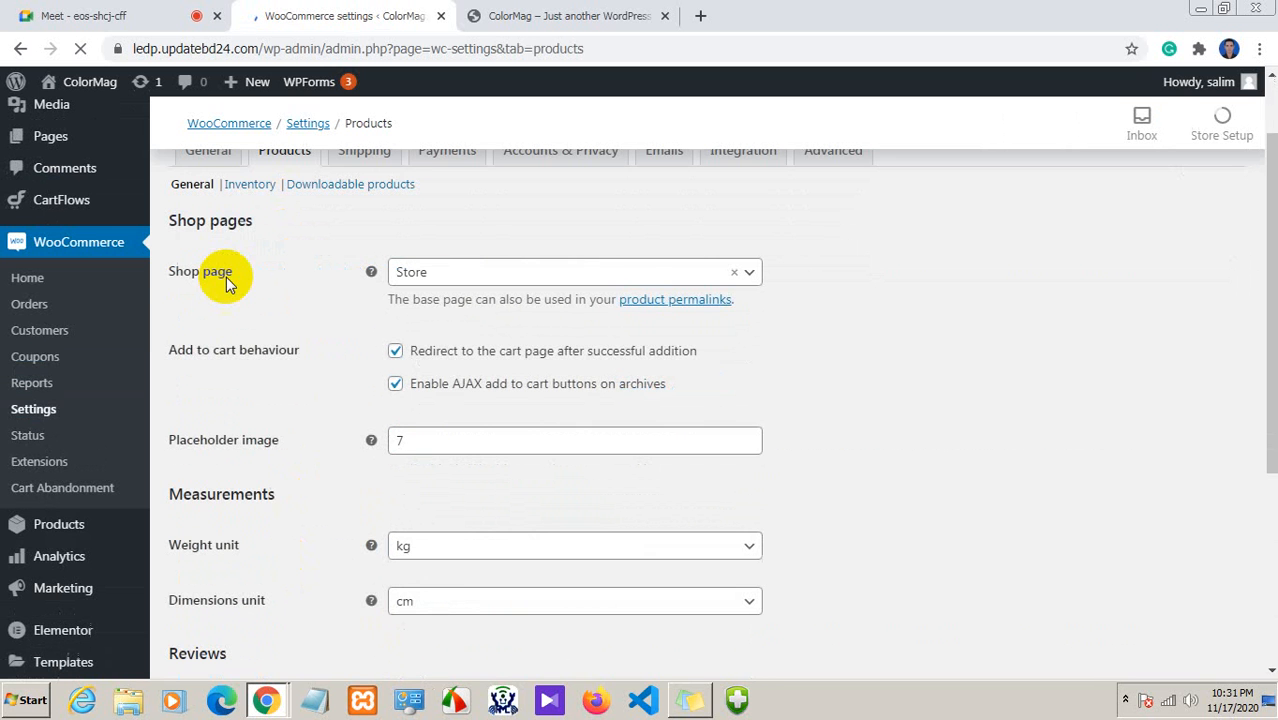
pyautogui.moveTo(288, 277); pyautogui.dragTo(166, 275)
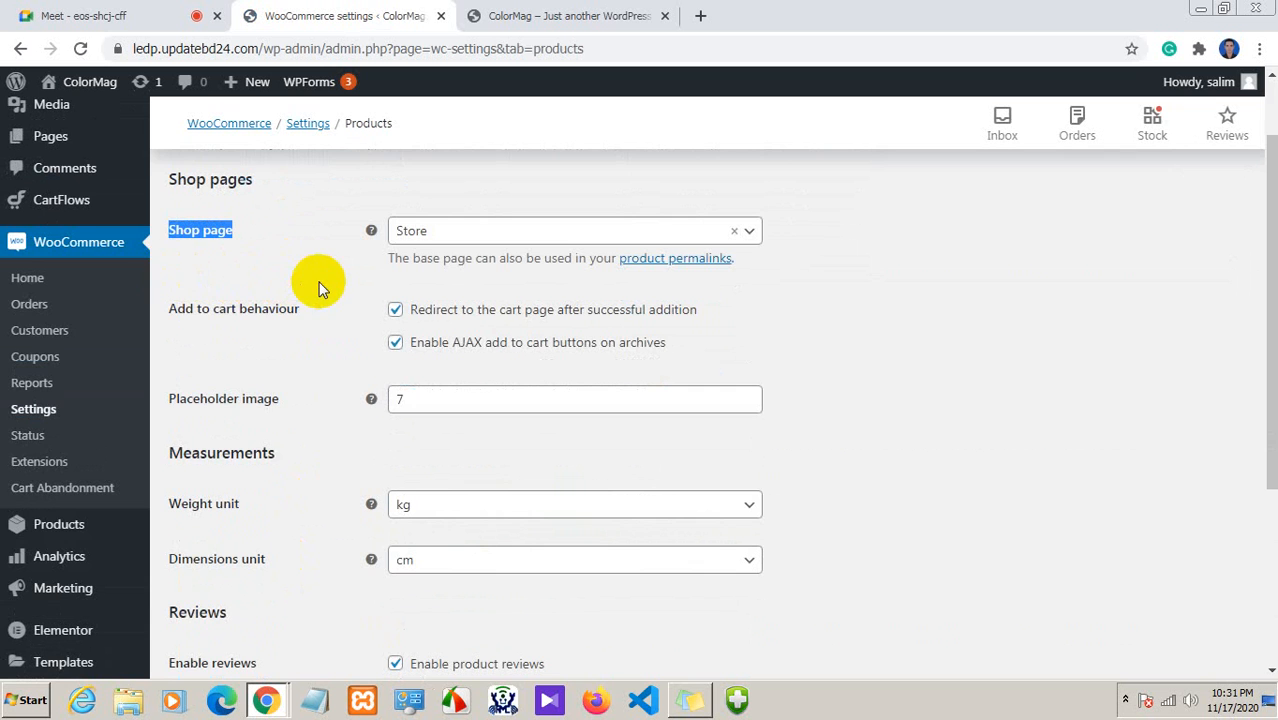
pyautogui.scroll(1, 285, 288)
pyautogui.click(476, 284)
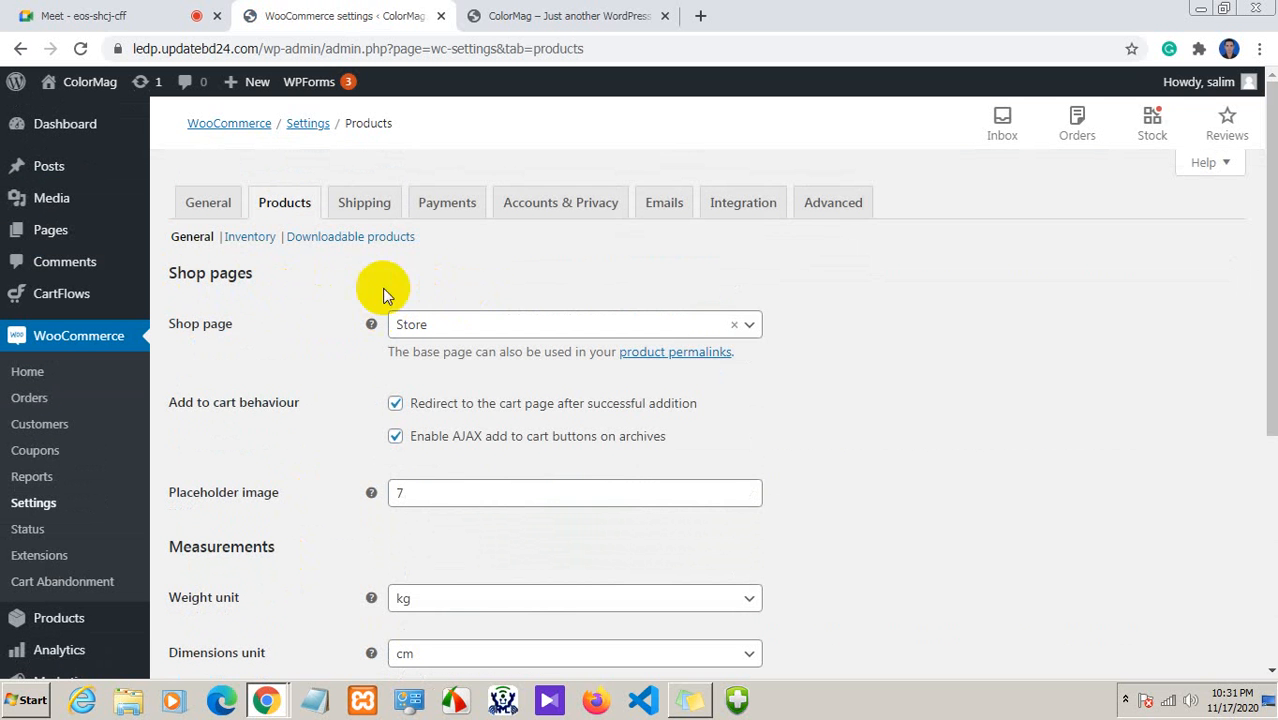
pyautogui.moveTo(265, 328); pyautogui.dragTo(168, 322)
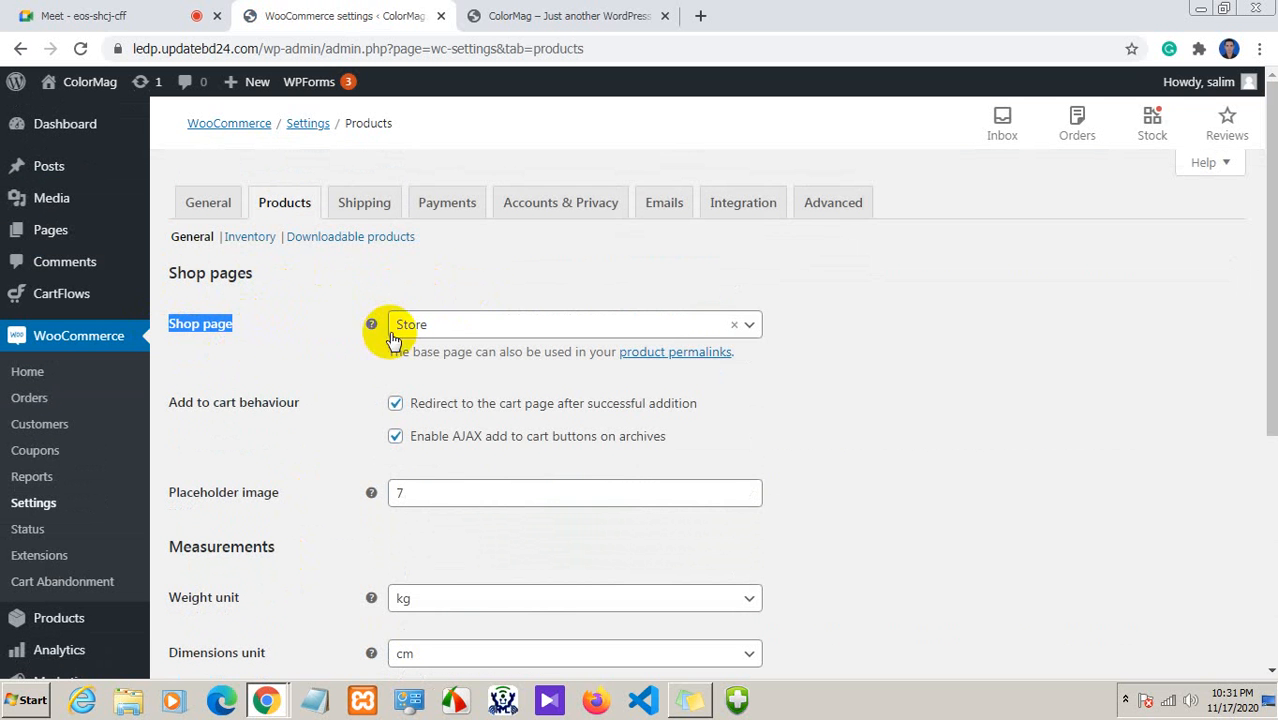
# Set the Shop page in the Products settings to Shop
pyautogui.click(414, 328)
pyautogui.scroll(-1, 447, 487)
pyautogui.scroll(-1, 447, 487)
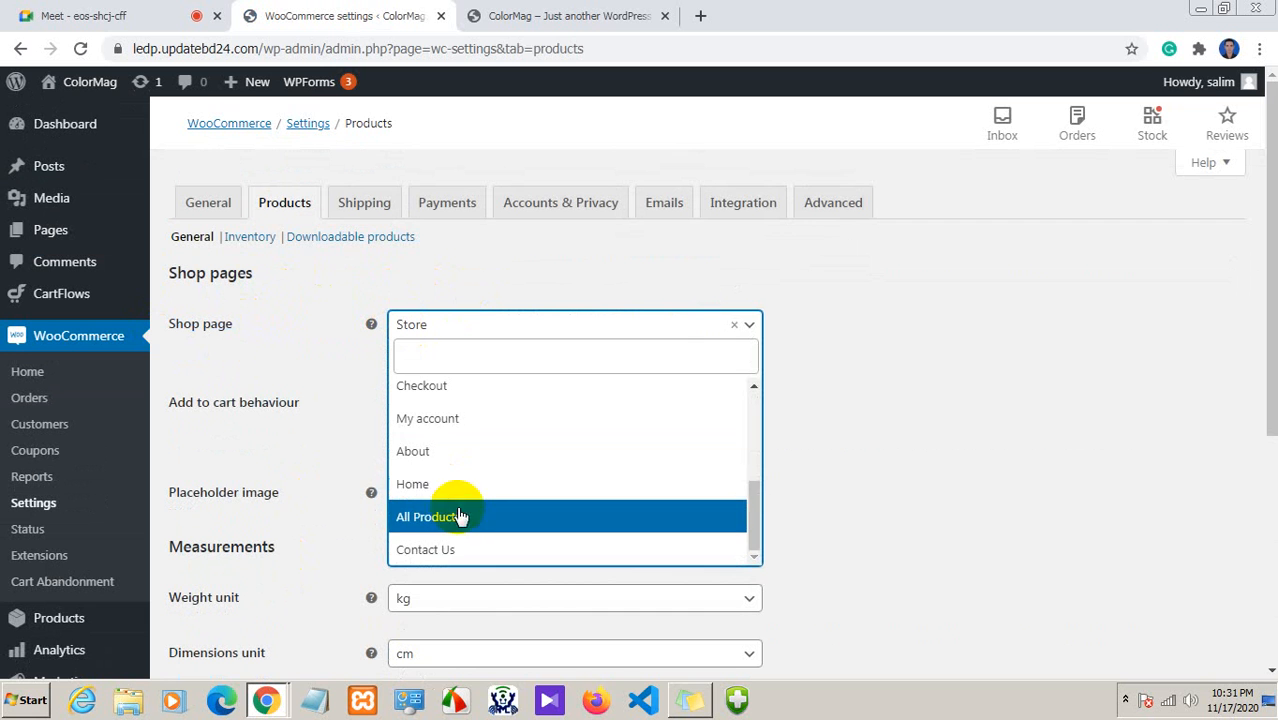
pyautogui.scroll(2, 473, 537)
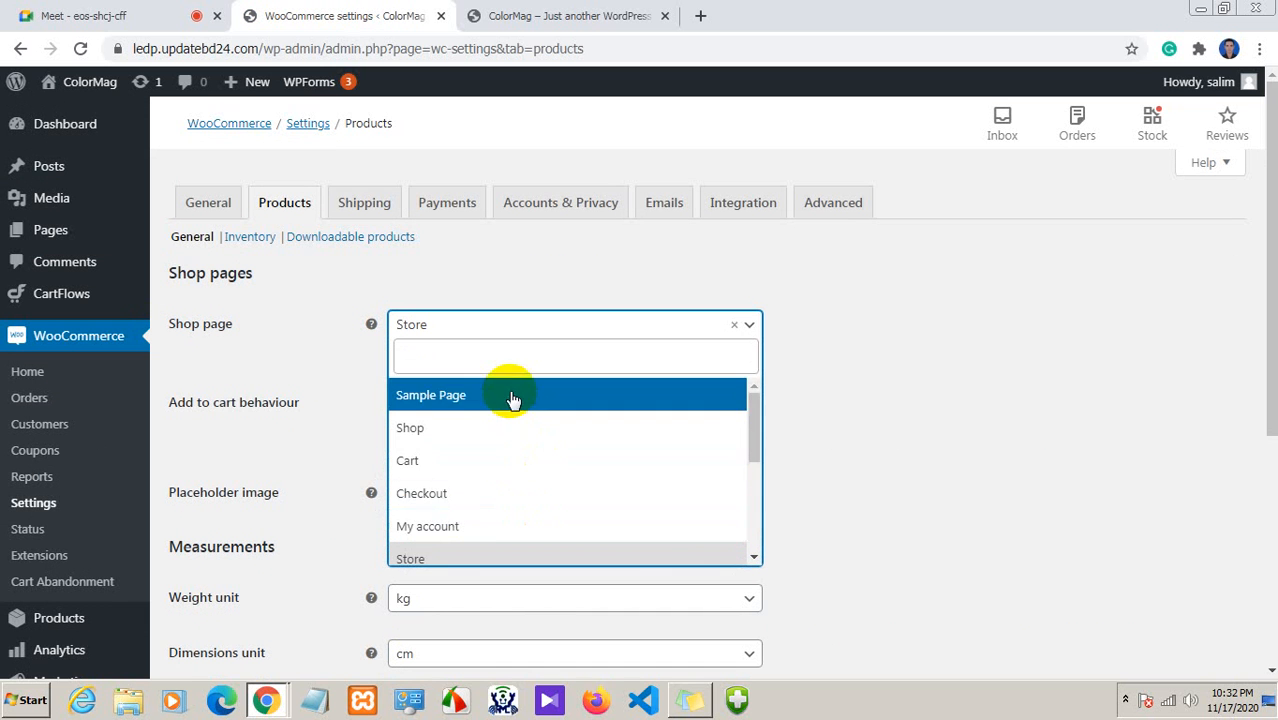
pyautogui.scroll(-2, 513, 405)
pyautogui.scroll(2, 518, 438)
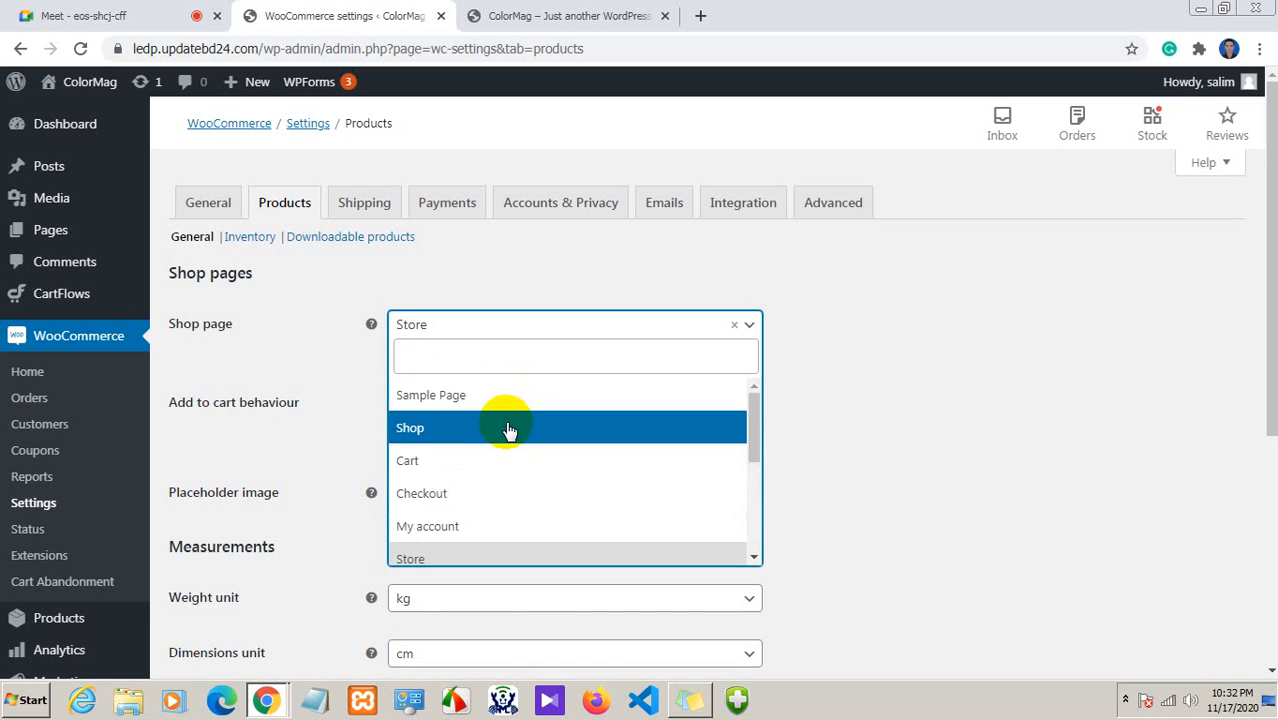
pyautogui.click(456, 427)
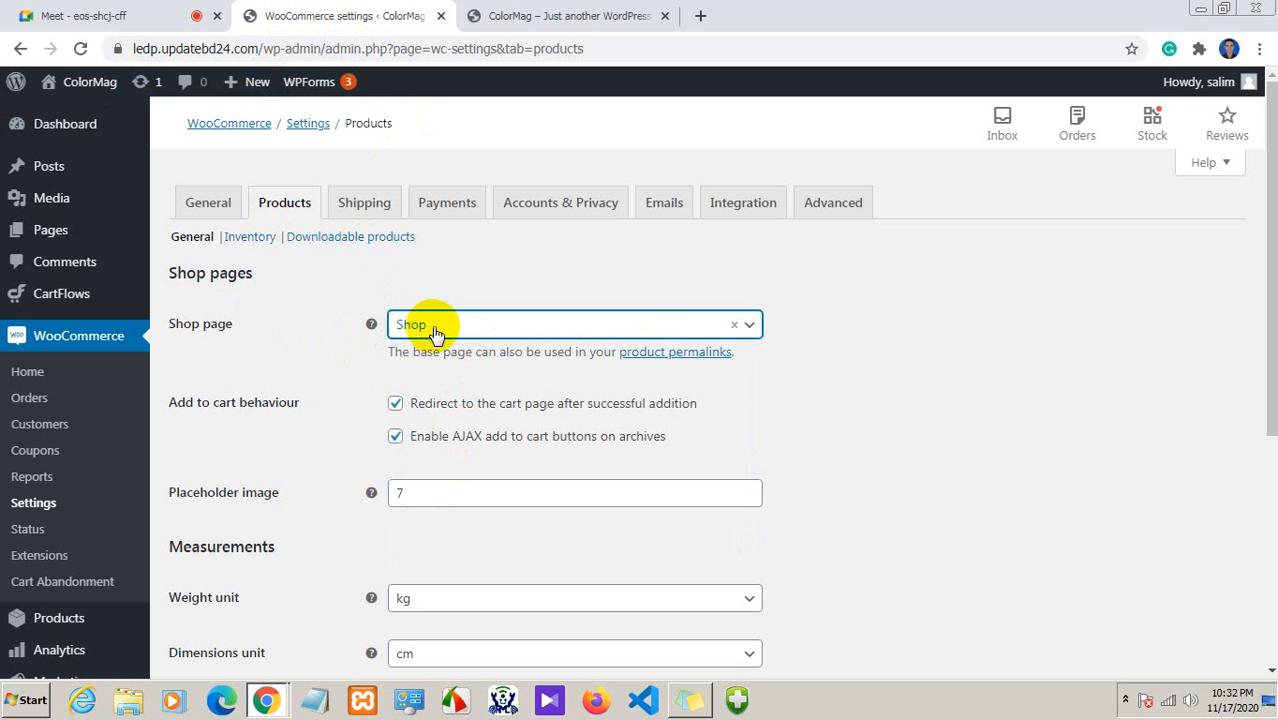
# Look through the other pages offered for the Shop page setting, keeping Shop selected
pyautogui.click(488, 332)
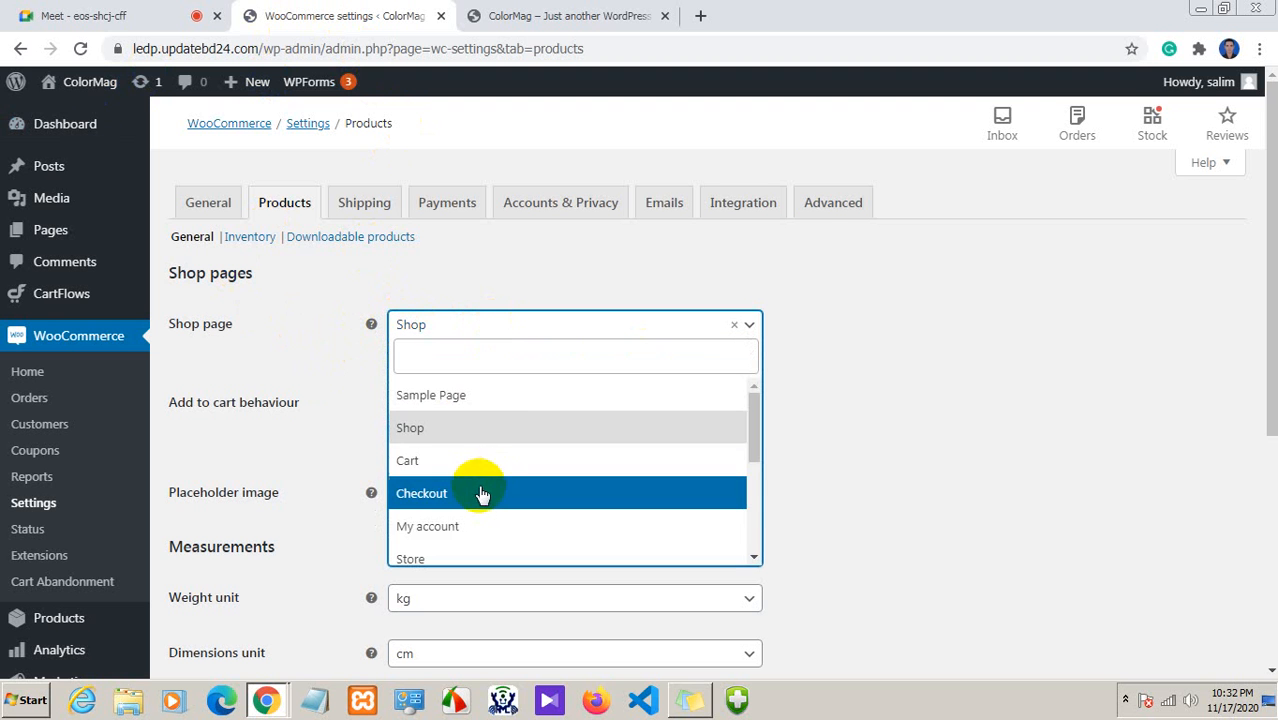
pyautogui.scroll(-1, 505, 520)
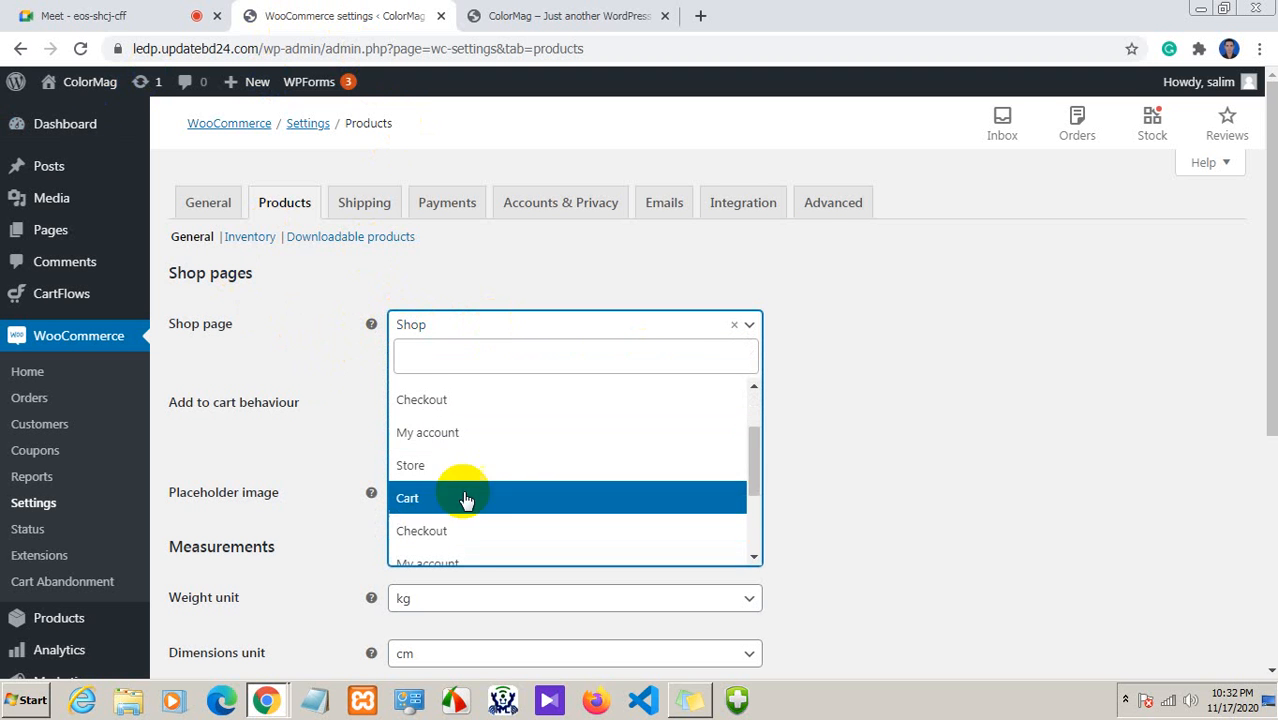
pyautogui.scroll(-1, 480, 510)
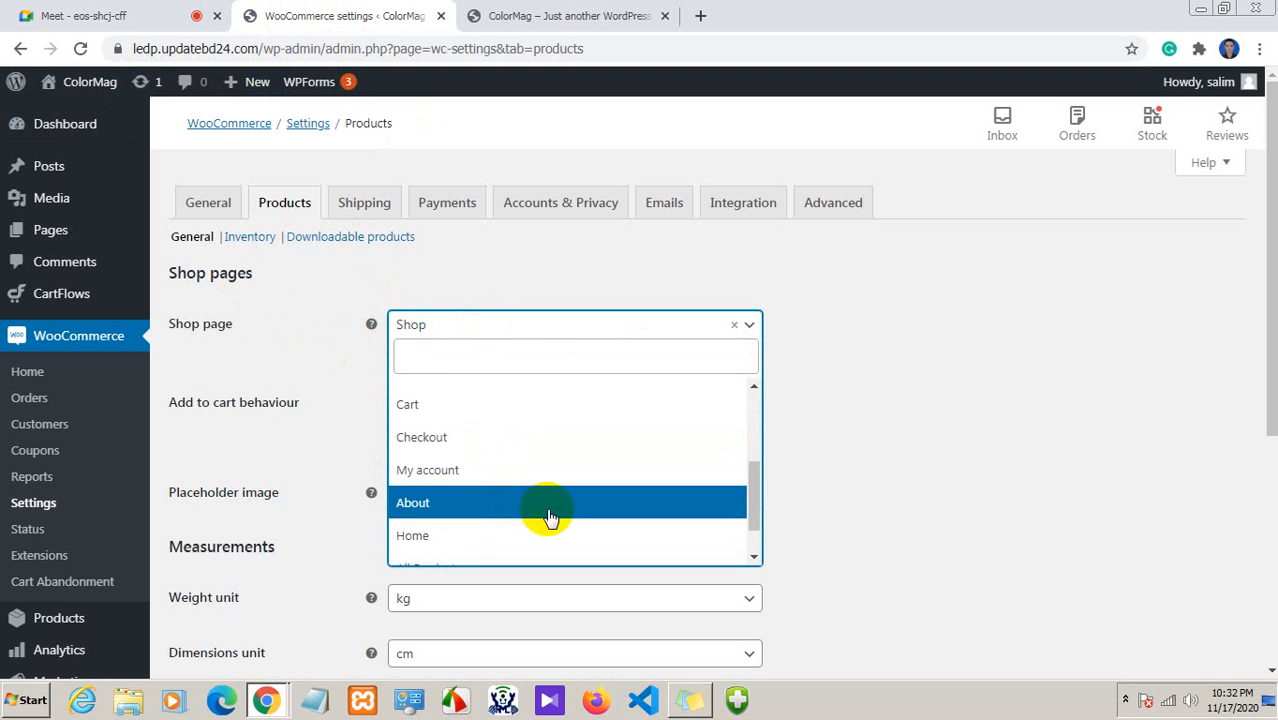
pyautogui.click(350, 353)
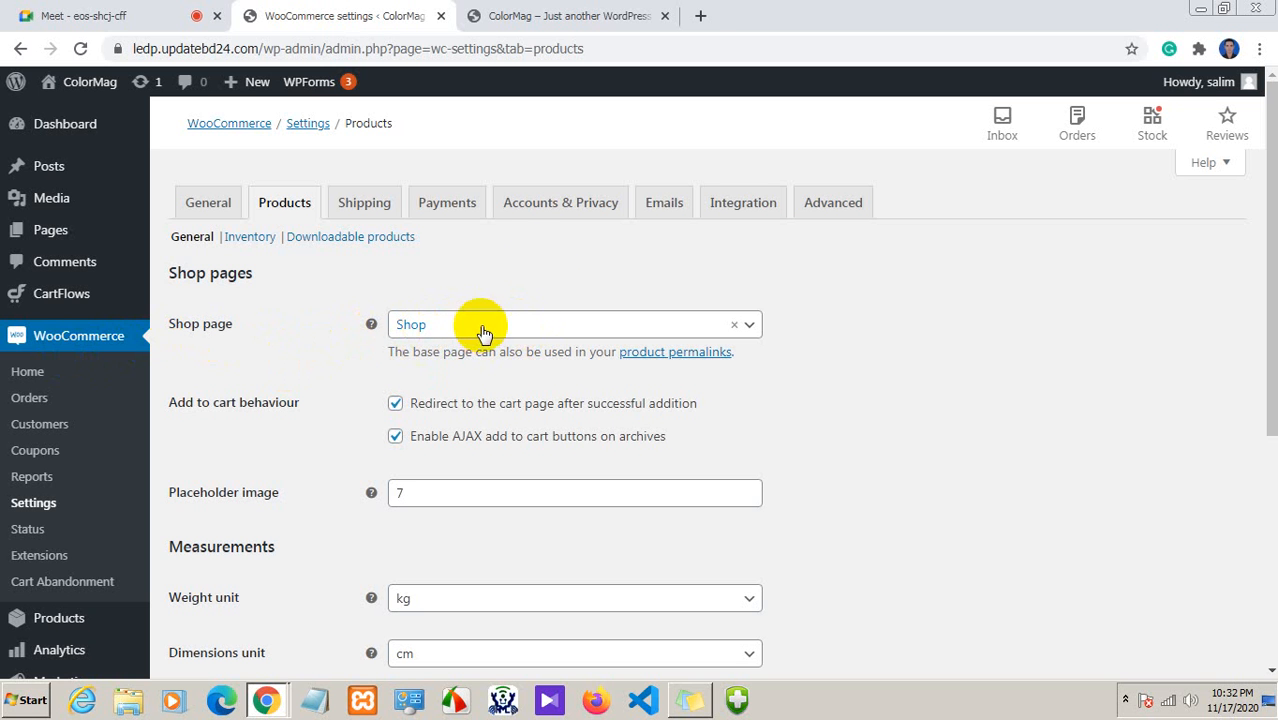
# Search Google in a new tab for "shortcode for featured products in woocommerce" and open the WooCommerce Docs page on included shortcodes
pyautogui.click(700, 16)
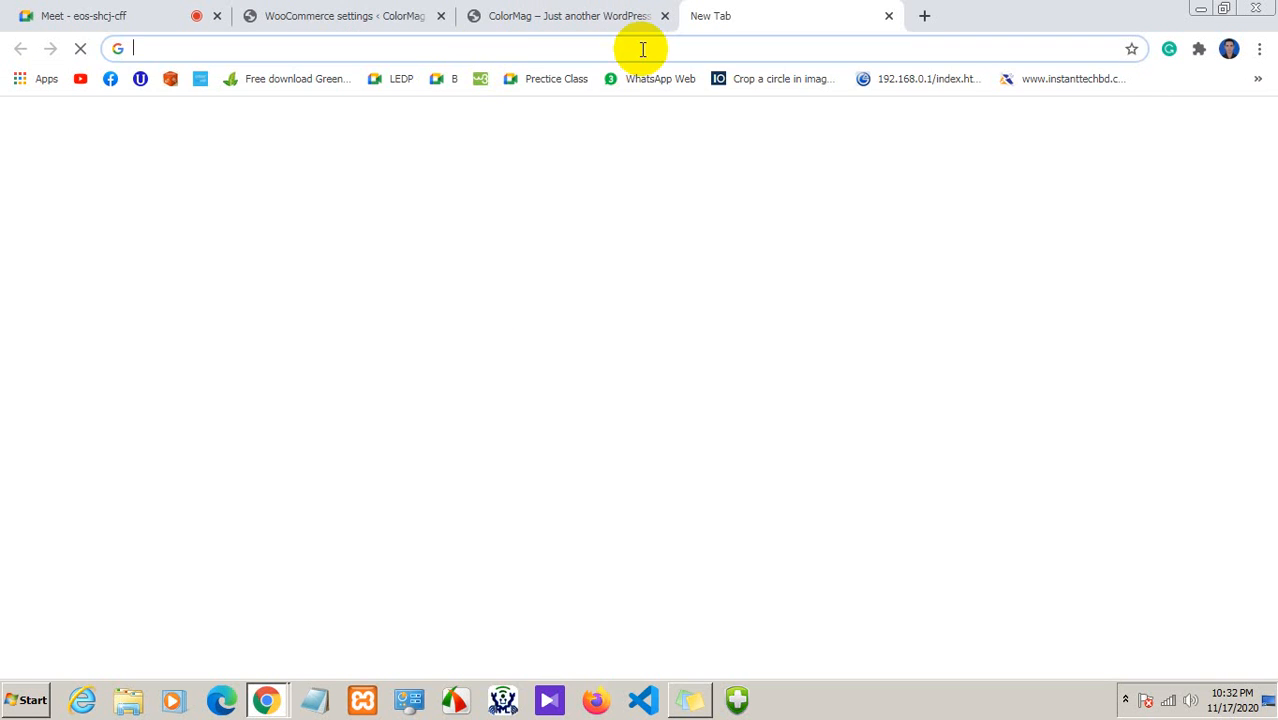
pyautogui.click(487, 49)
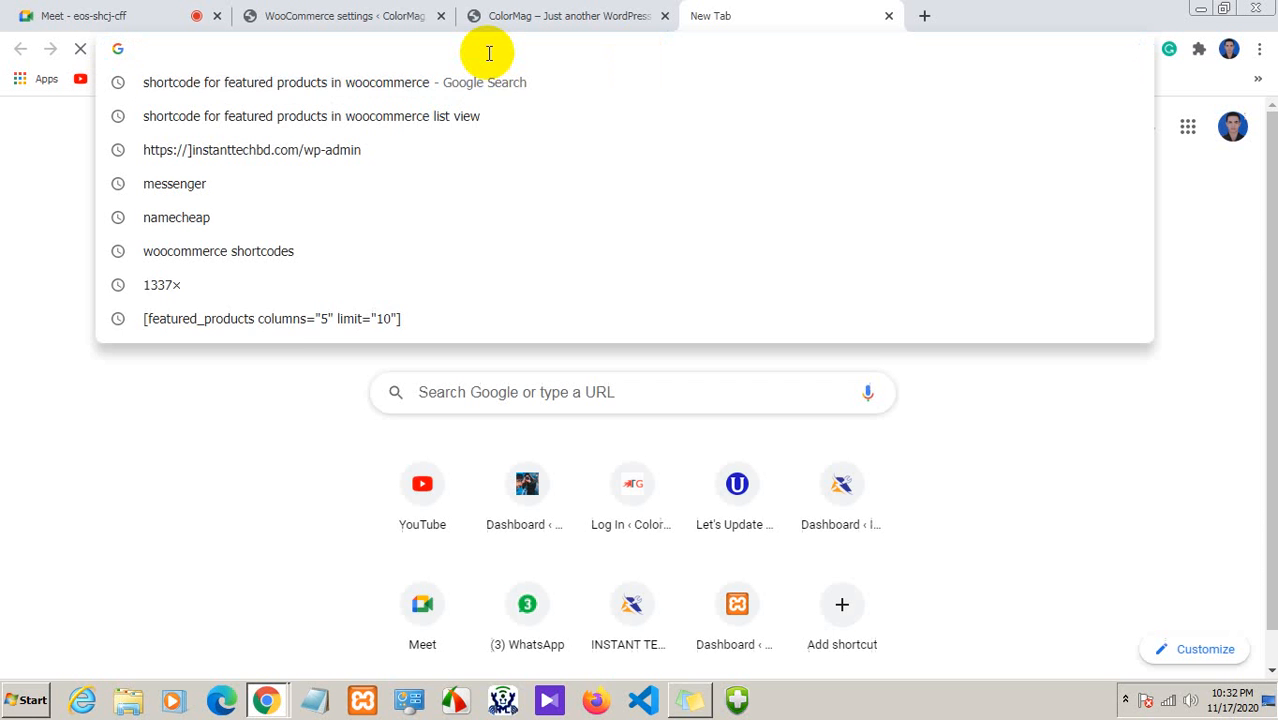
pyautogui.write('short')
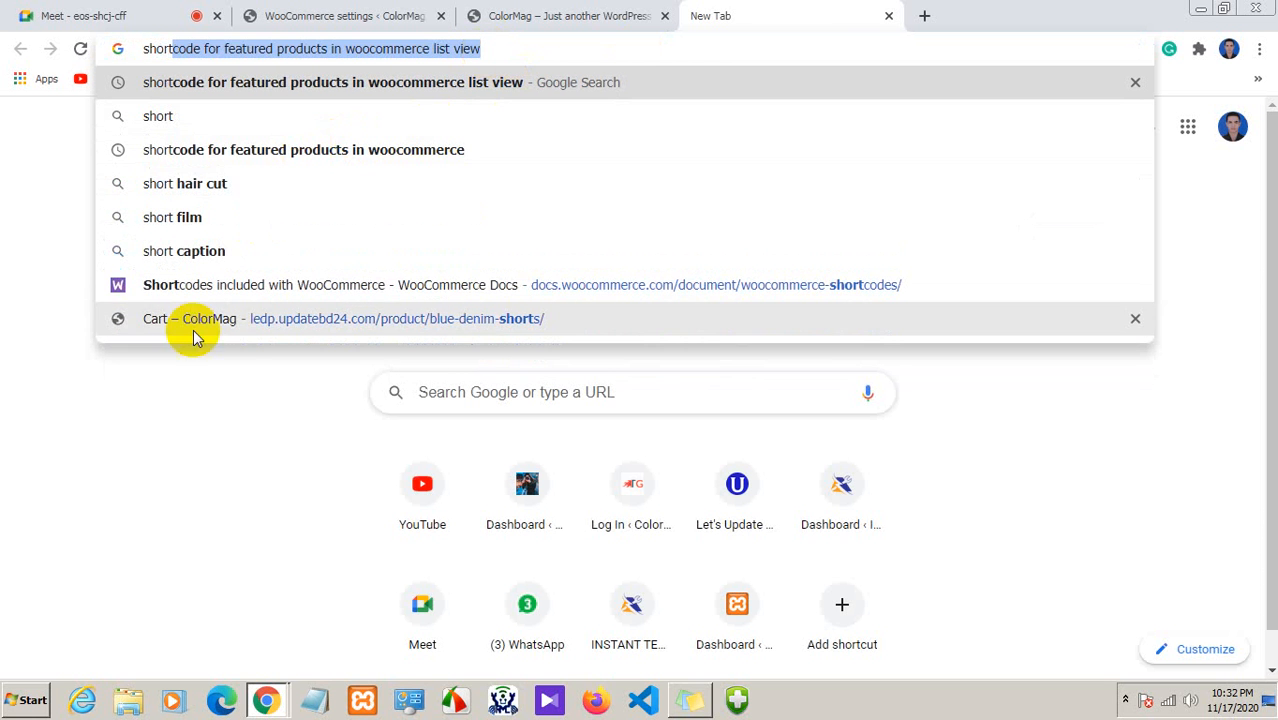
pyautogui.click(293, 149)
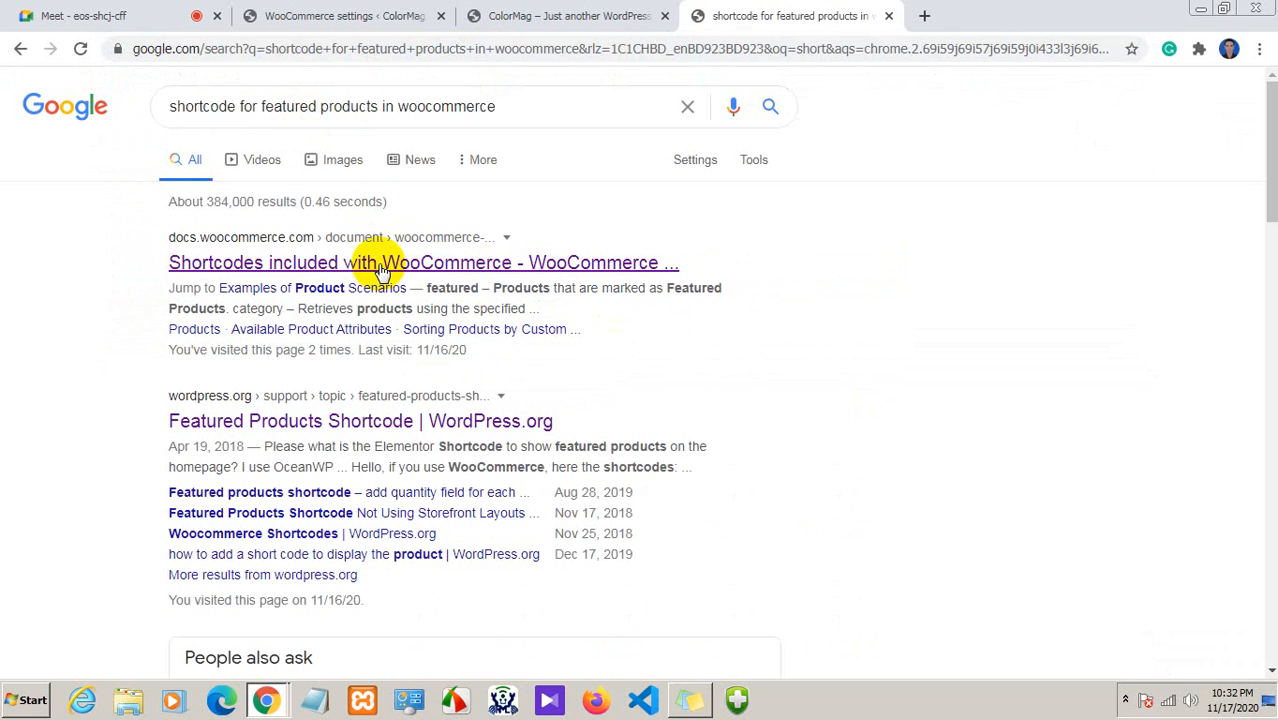
pyautogui.click(370, 265)
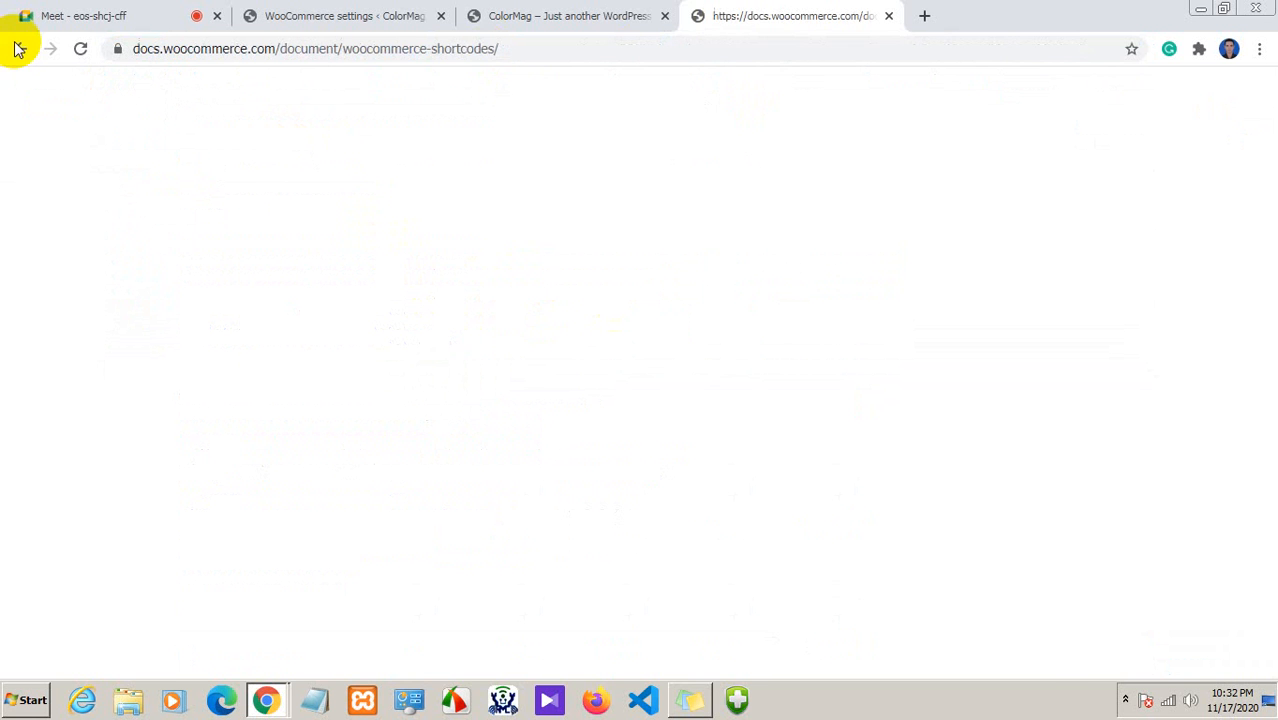
# Switch to Google Meet, open the meeting chat, and return to the WooCommerce shortcodes documentation
pyautogui.click(95, 10)
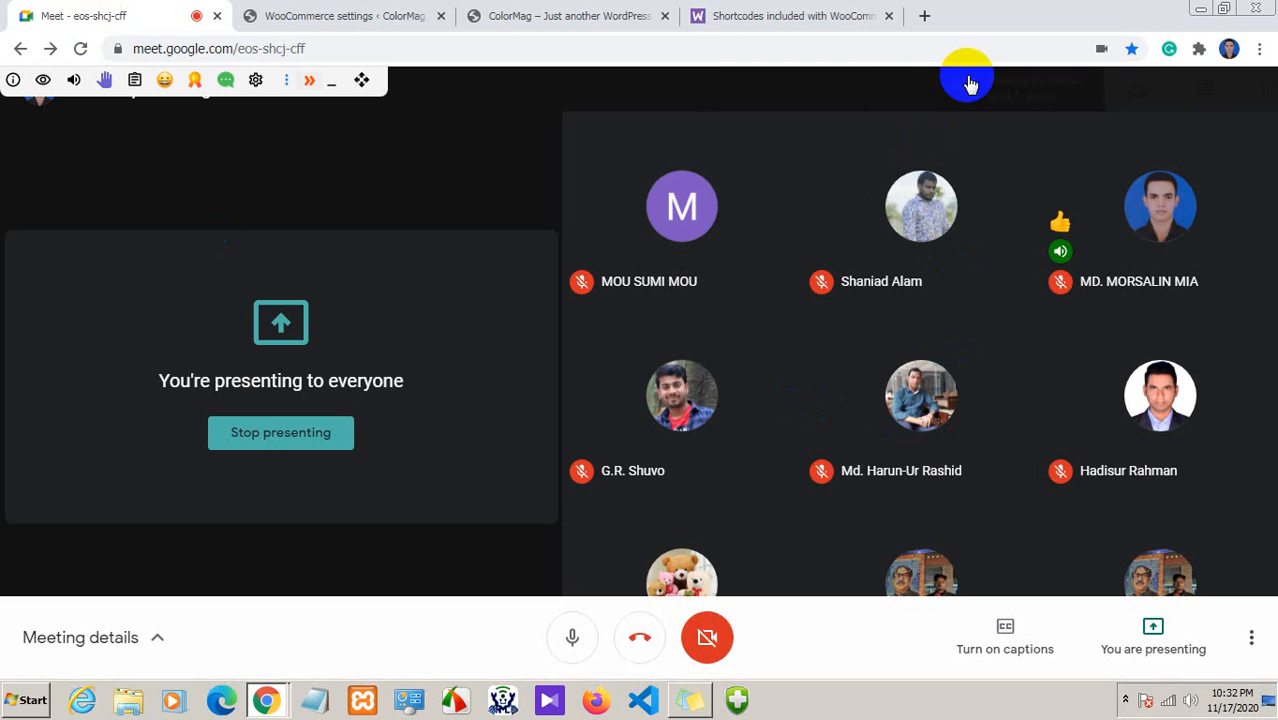
pyautogui.click(968, 84)
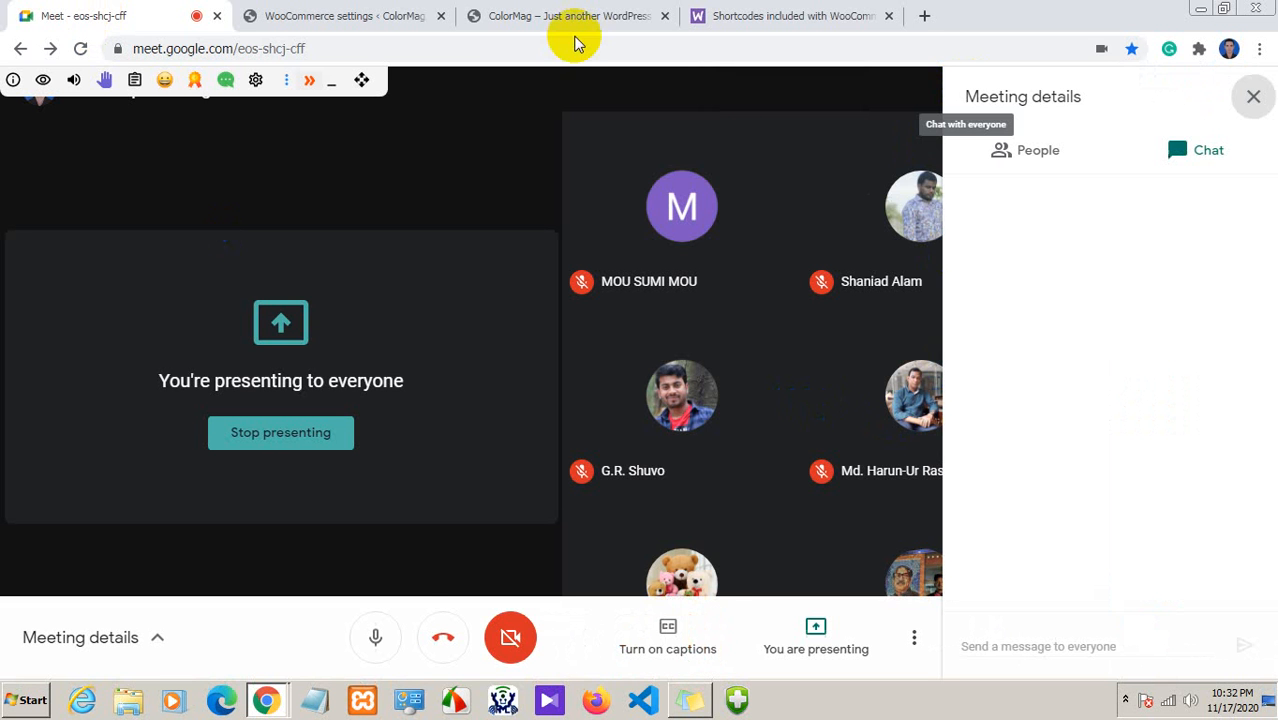
pyautogui.click(755, 18)
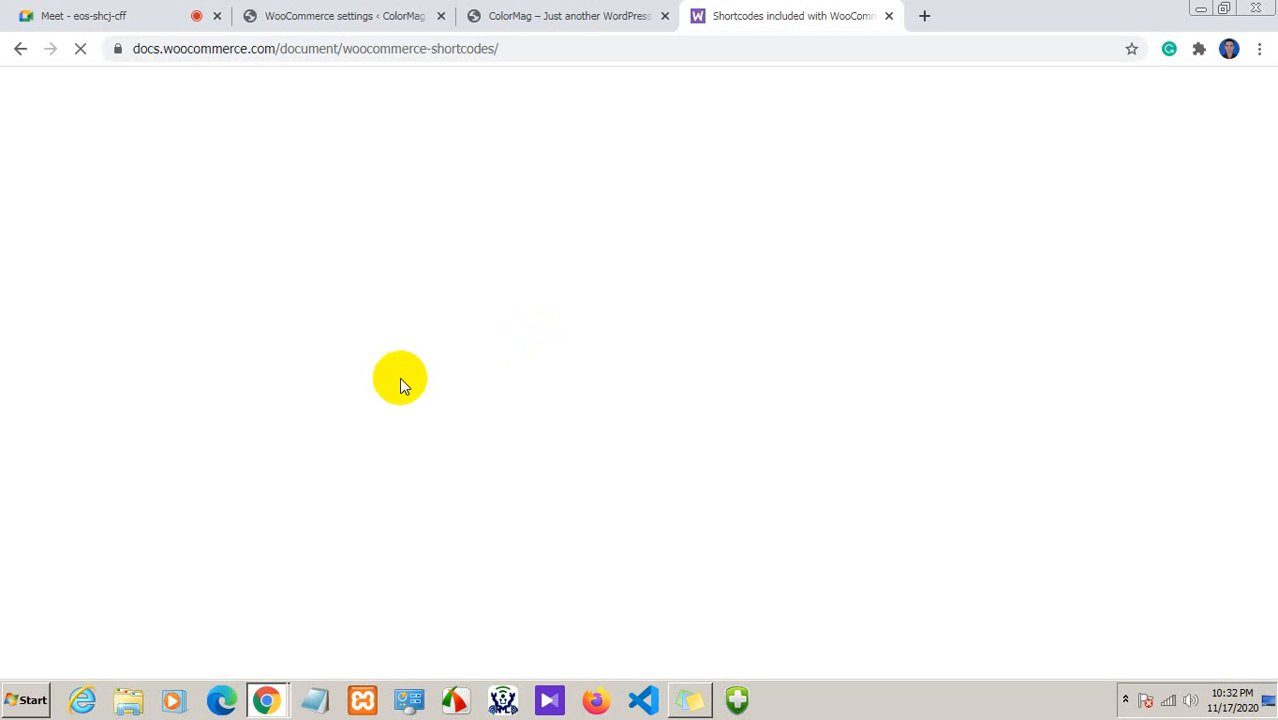
# Find the Page Shortcodes section of the WooCommerce documentation and examine the [woocommerce_cart] shortcode
pyautogui.scroll(-15, 363, 510)
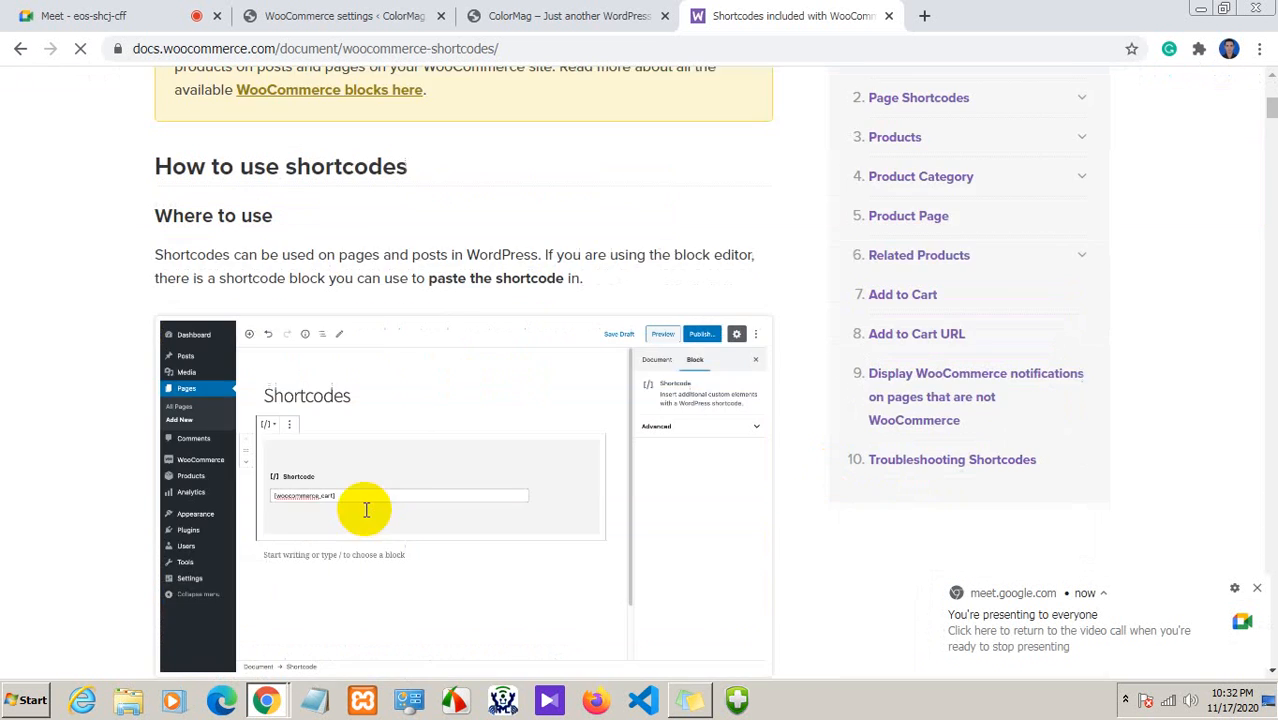
pyautogui.scroll(4, 363, 512)
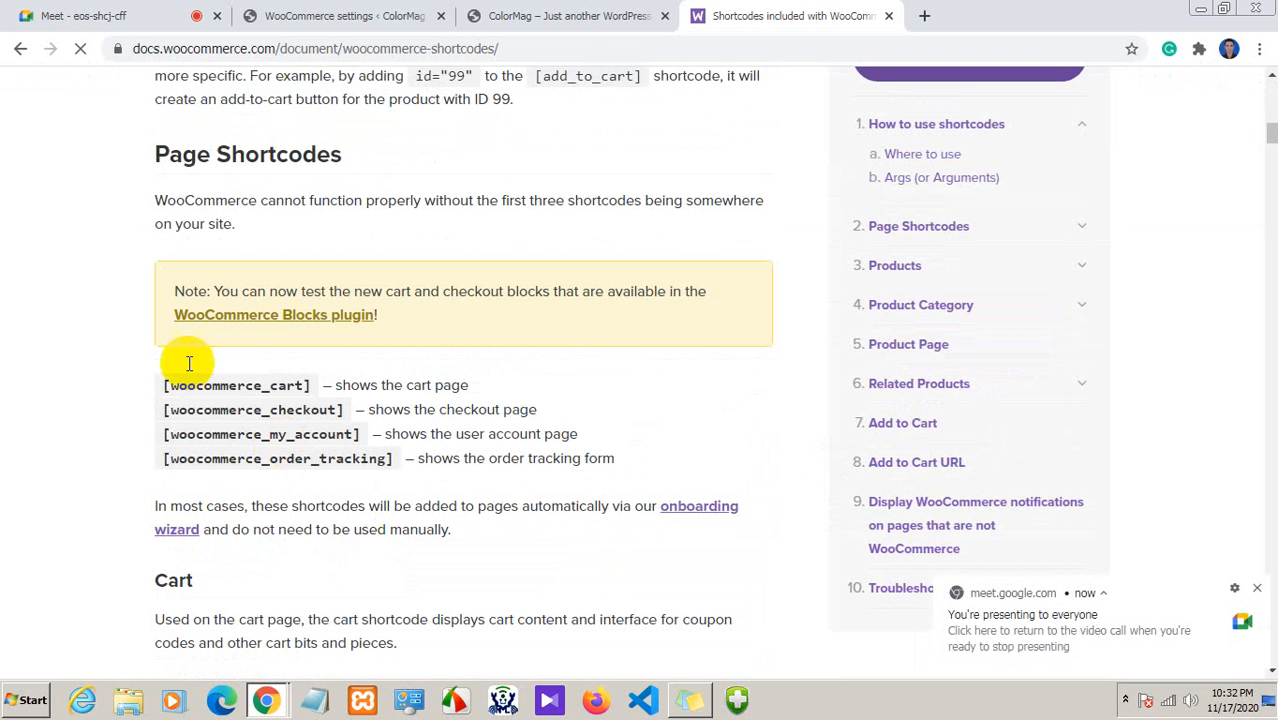
pyautogui.moveTo(163, 385)
pyautogui.mouseDown()
pyautogui.moveTo(205, 390)
pyautogui.moveTo(390, 478)
pyautogui.moveTo(399, 451)
pyautogui.moveTo(225, 410)
pyautogui.moveTo(163, 379)
pyautogui.mouseUp()
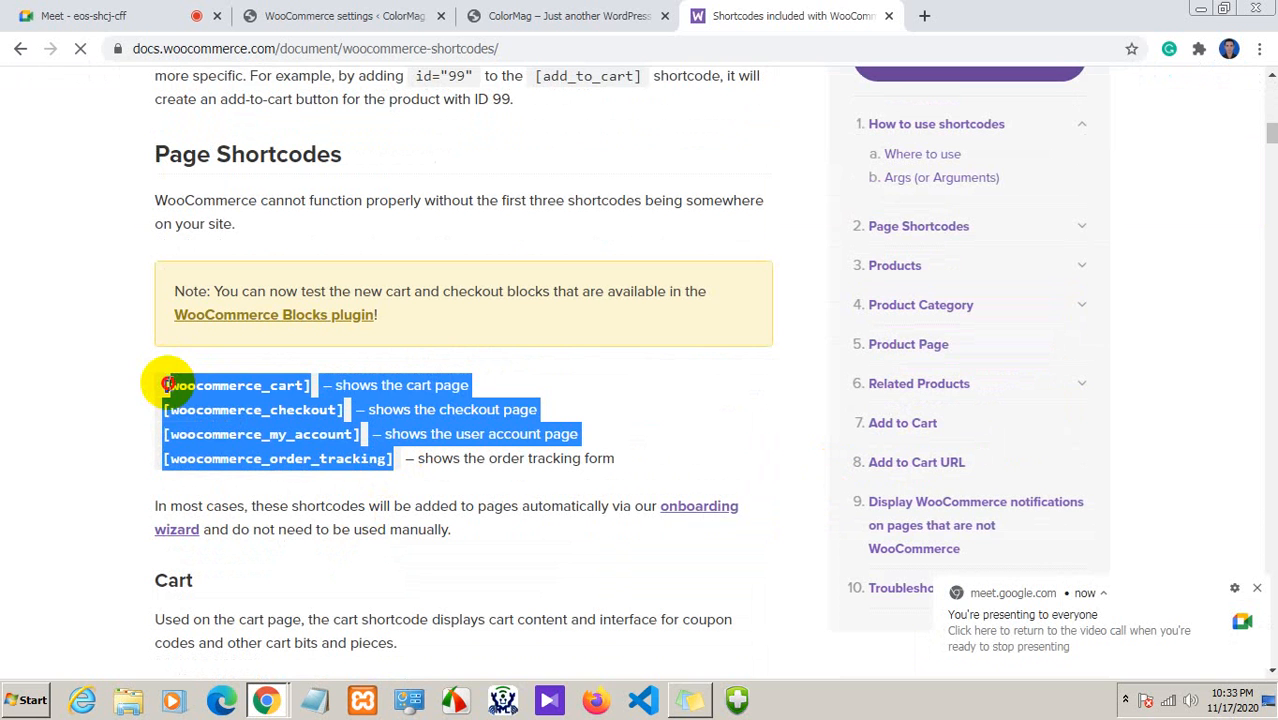
pyautogui.click(342, 379)
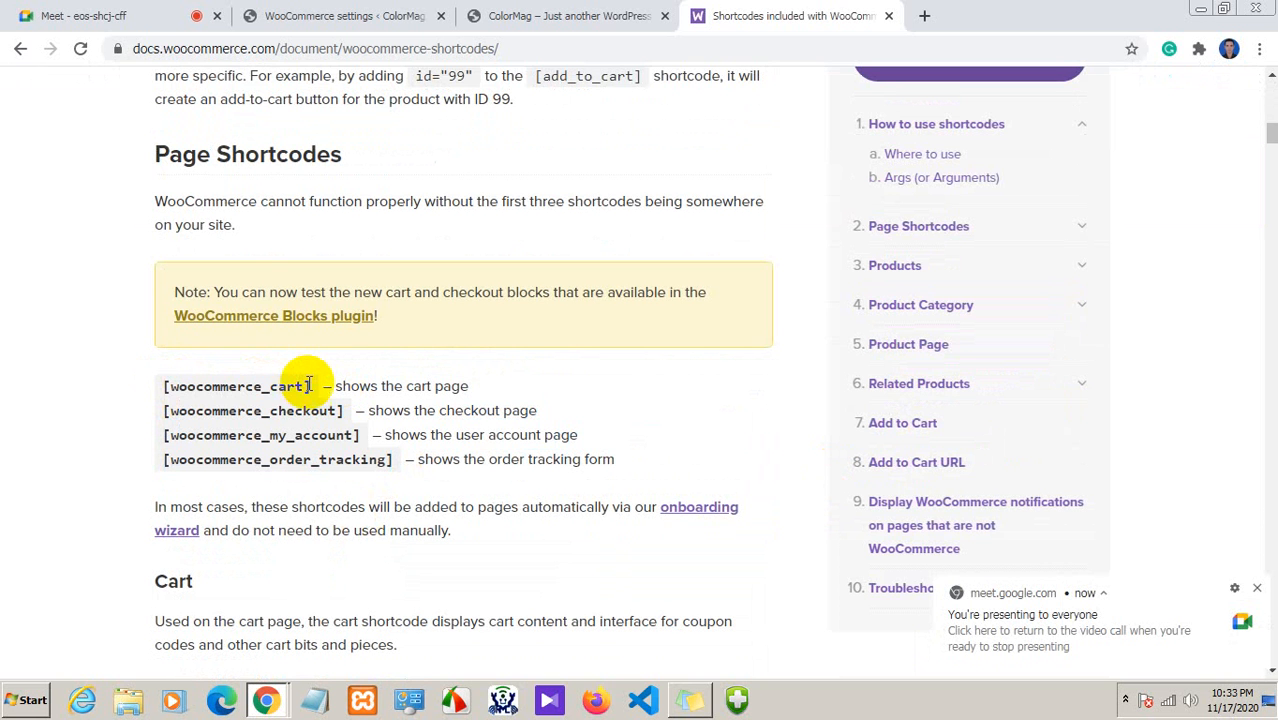
pyautogui.moveTo(309, 385); pyautogui.dragTo(161, 388)
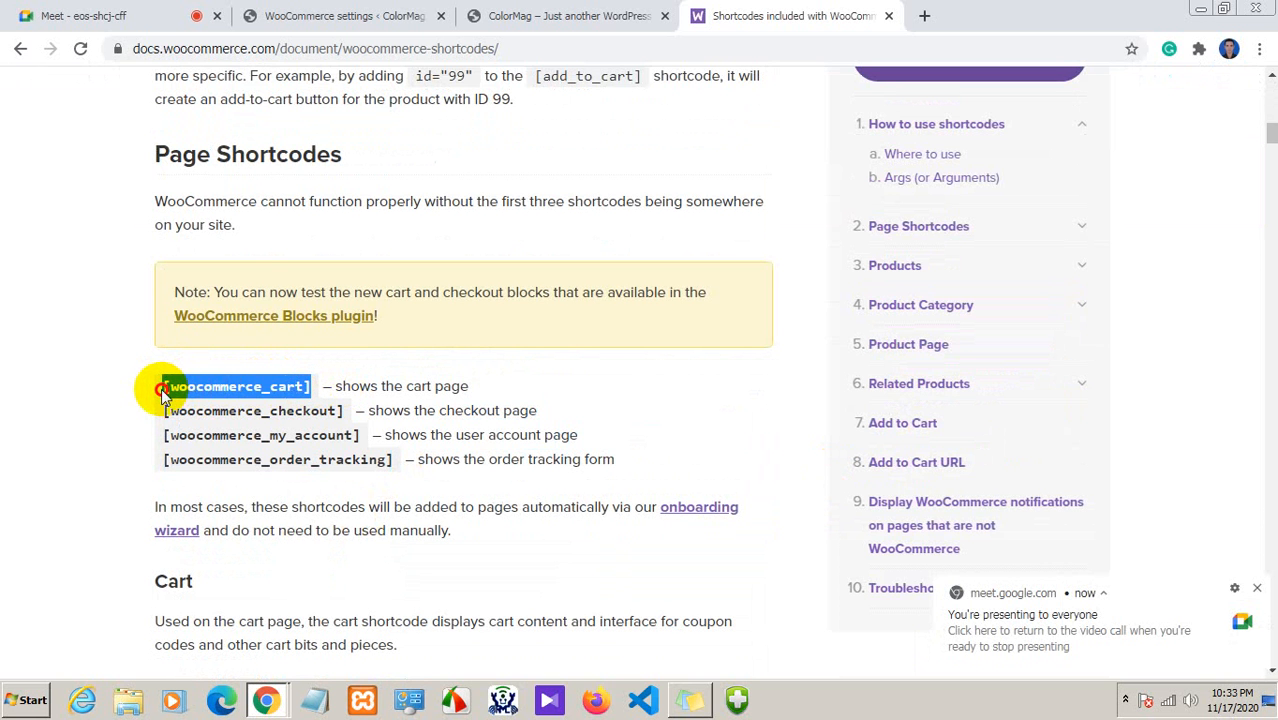
pyautogui.click(274, 384)
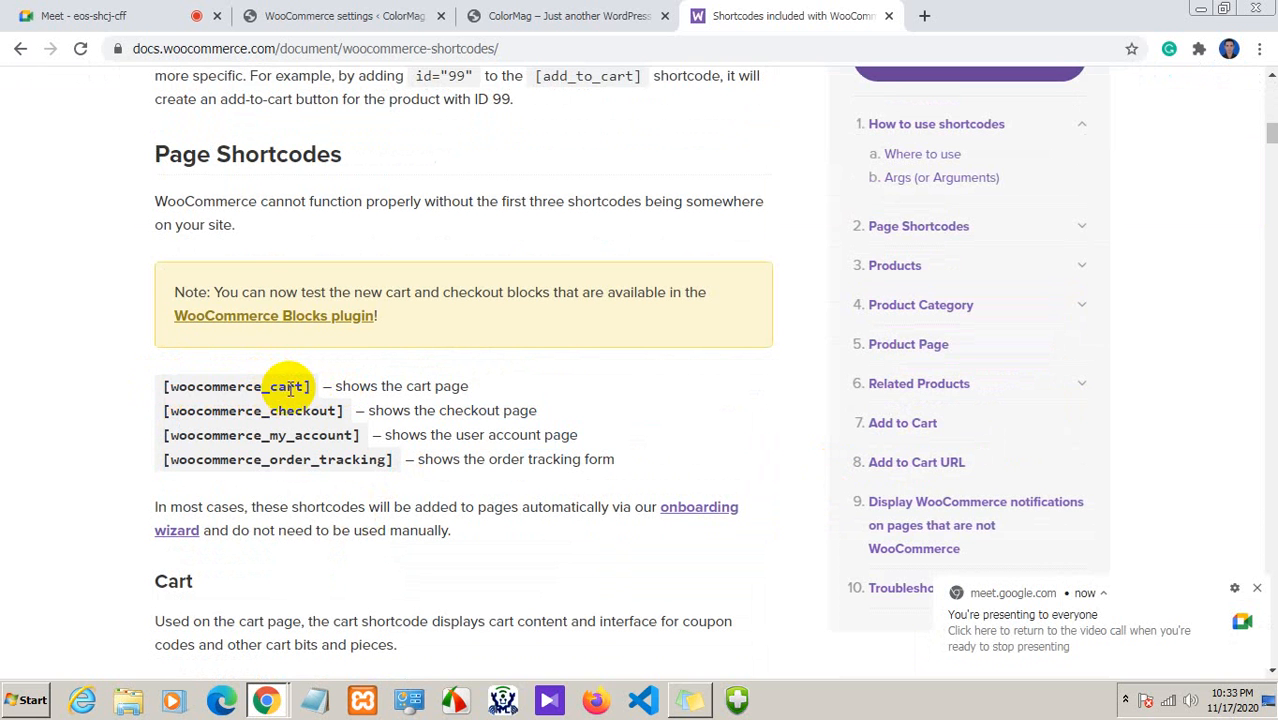
# Examine the [woocommerce_checkout], [woocommerce_my_account] and [woocommerce_order_tracking] page shortcodes
pyautogui.moveTo(340, 409); pyautogui.dragTo(163, 410)
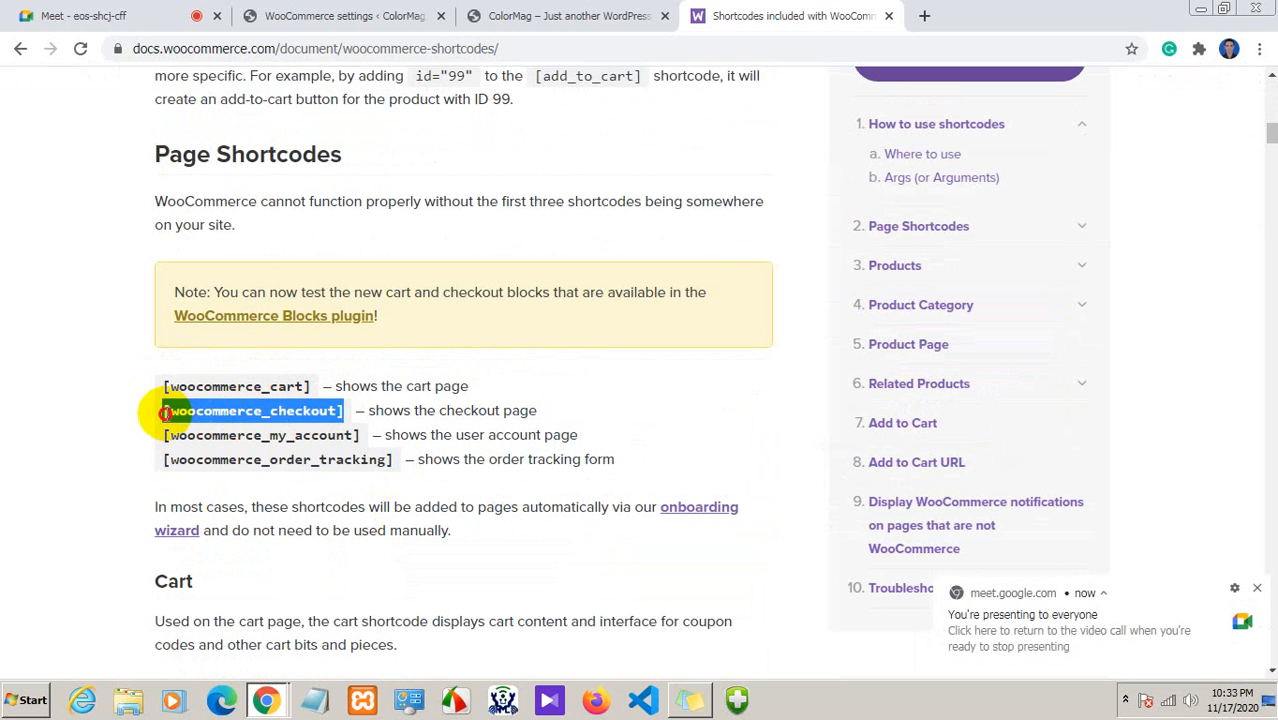
pyautogui.moveTo(358, 435); pyautogui.dragTo(157, 443)
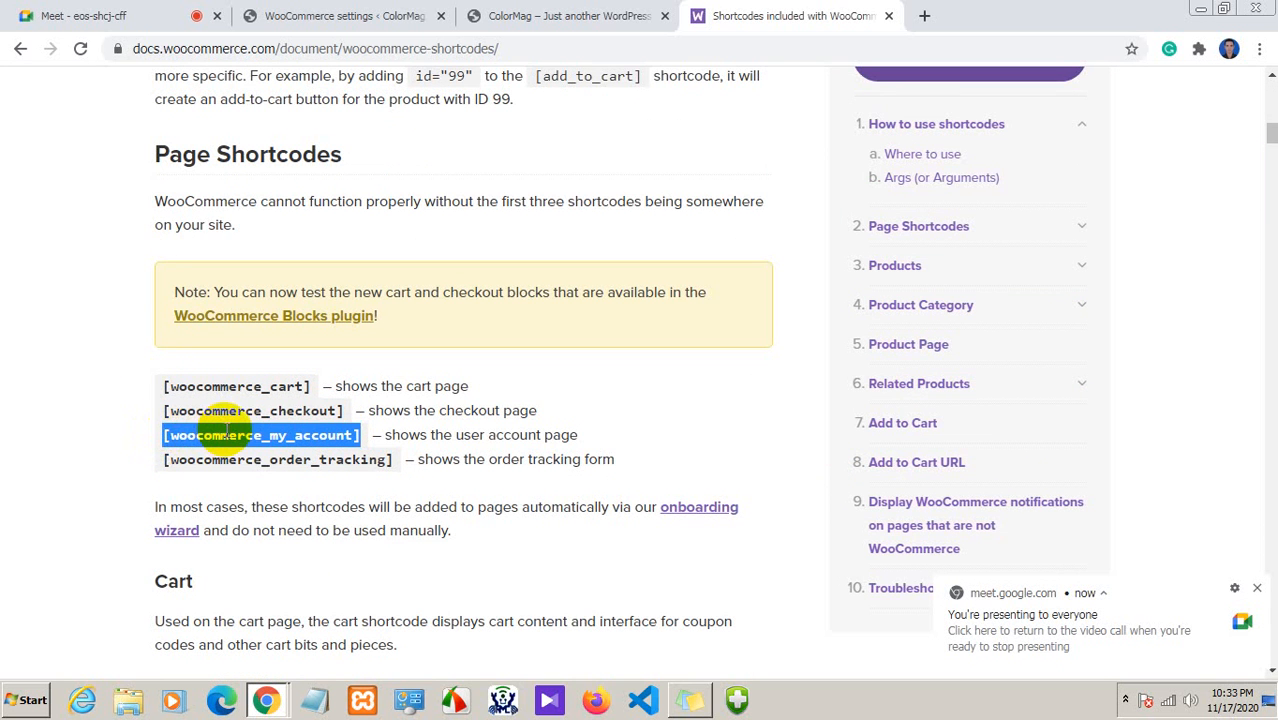
pyautogui.moveTo(398, 459); pyautogui.dragTo(157, 479)
pyautogui.click(355, 465)
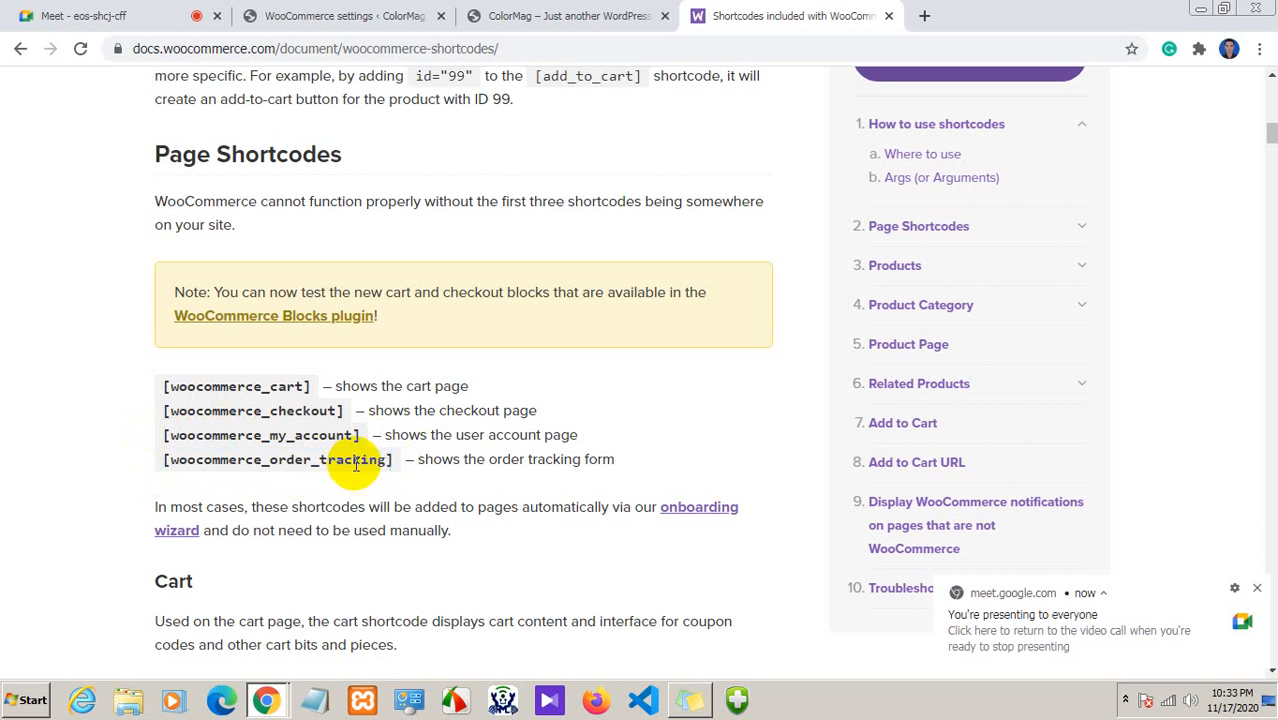
pyautogui.moveTo(399, 459); pyautogui.dragTo(262, 460)
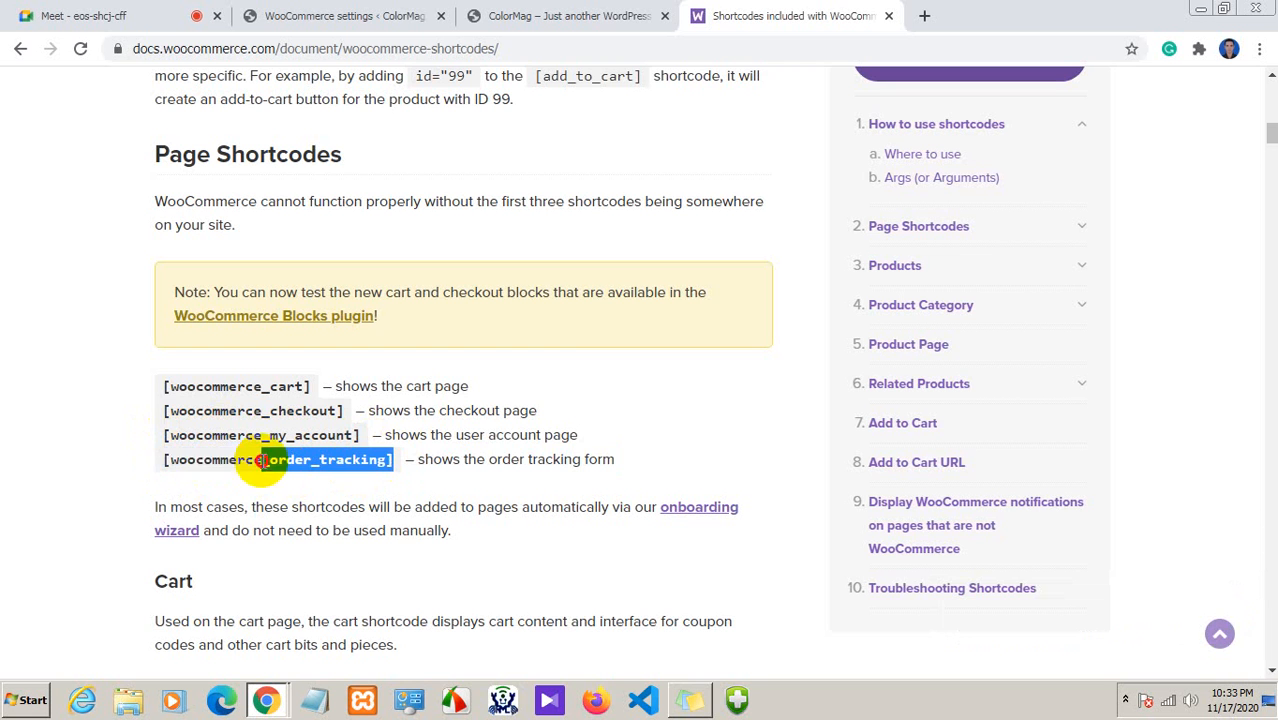
pyautogui.tripleClick(262, 460)
pyautogui.moveTo(397, 459); pyautogui.dragTo(168, 459)
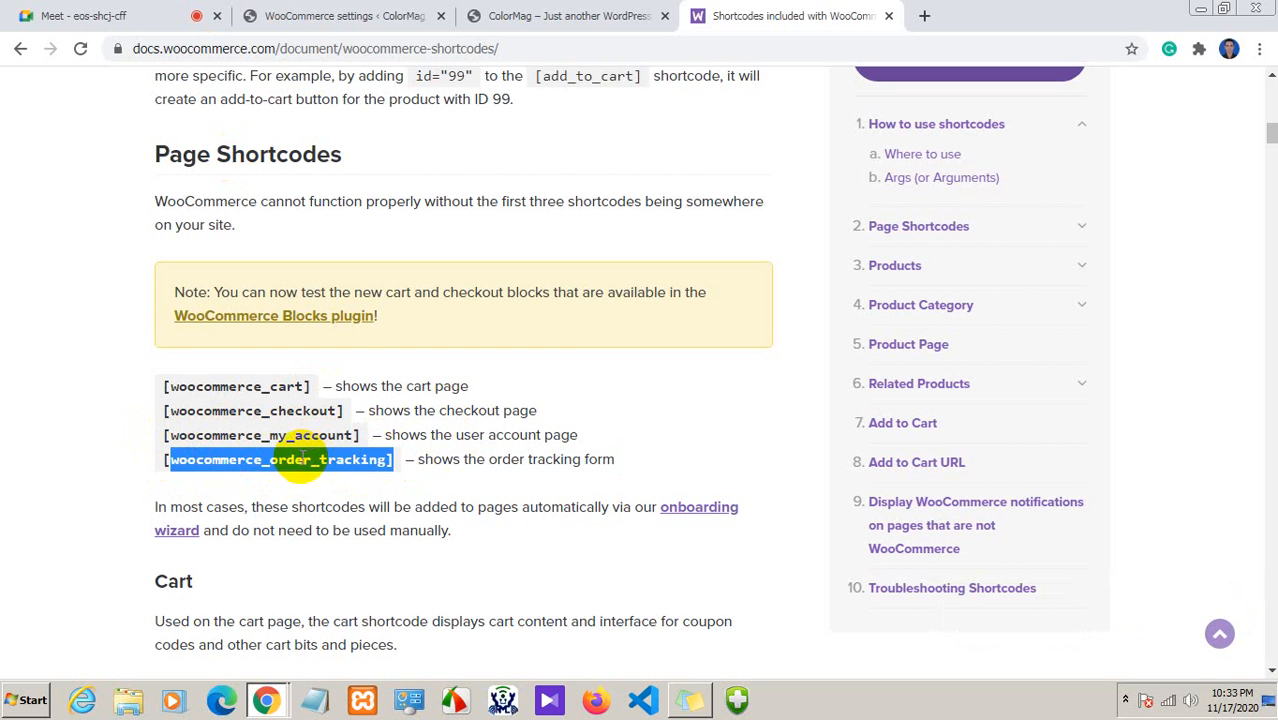
pyautogui.moveTo(300, 458); pyautogui.dragTo(358, 507)
# Return to the WooCommerce Products settings and review the Add to cart behaviour options
pyautogui.click(350, 14)
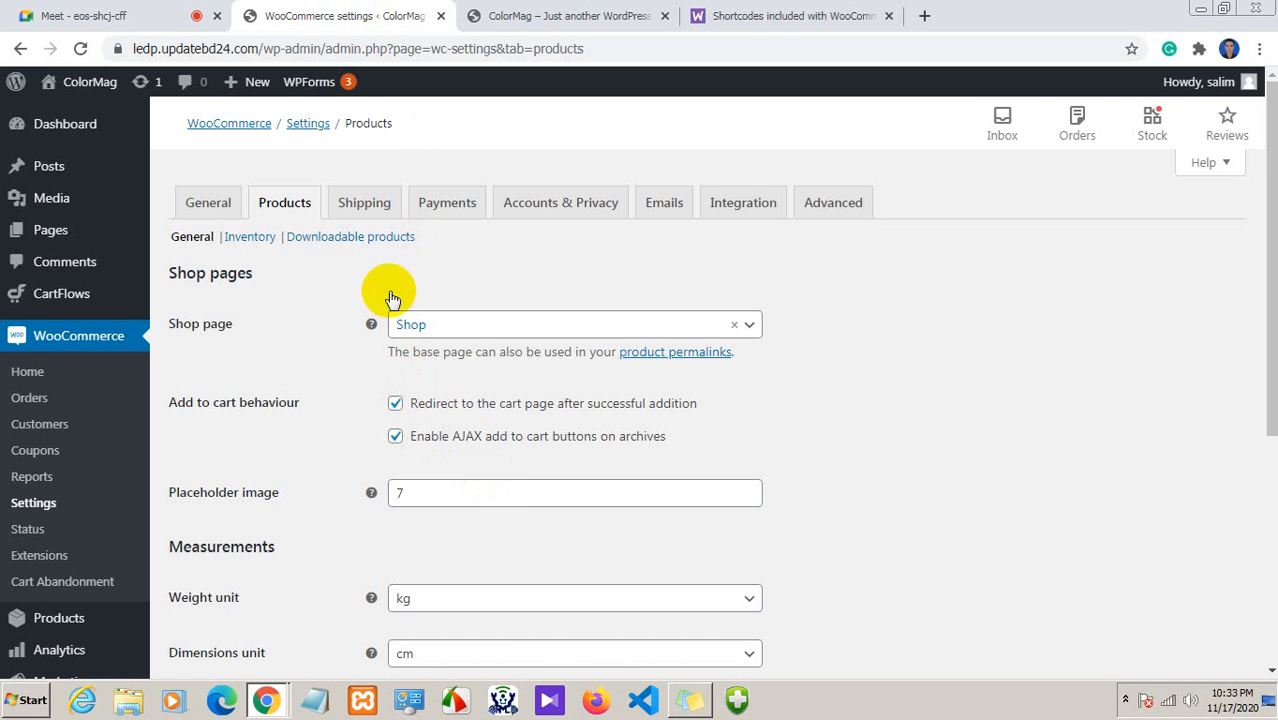
pyautogui.scroll(-2, 450, 455)
pyautogui.scroll(1, 422, 322)
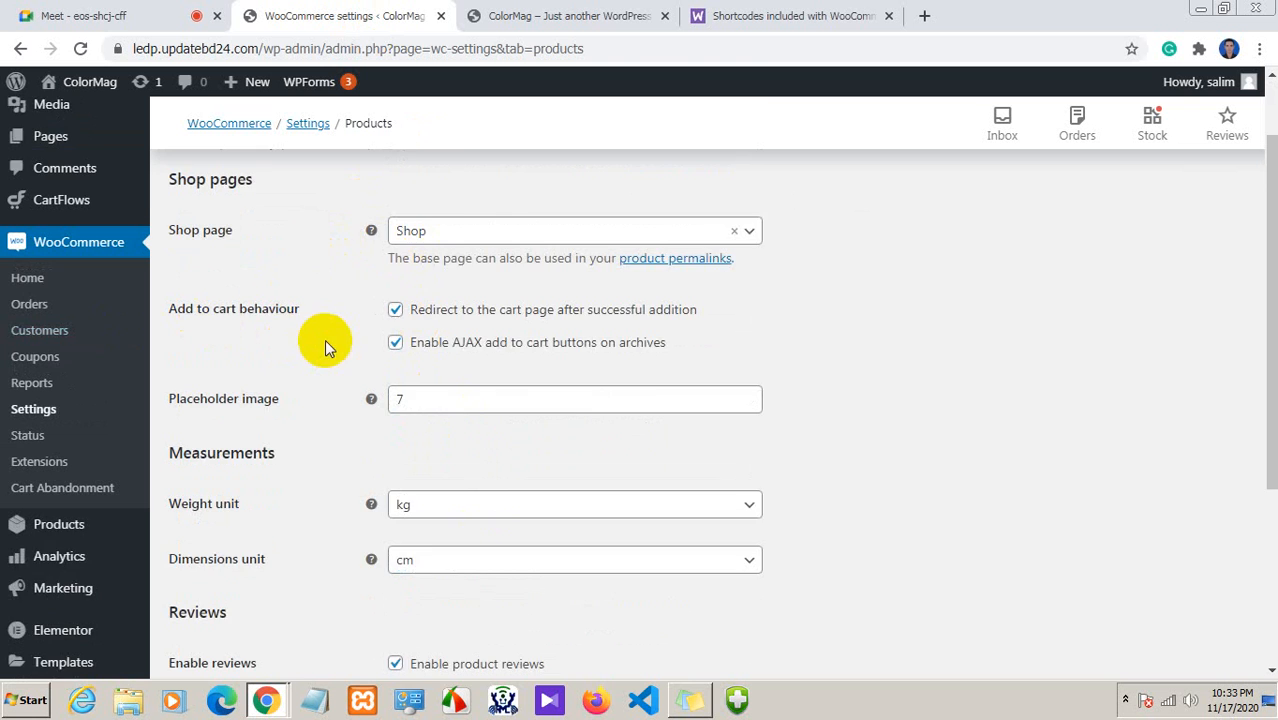
pyautogui.scroll(-1, 360, 330)
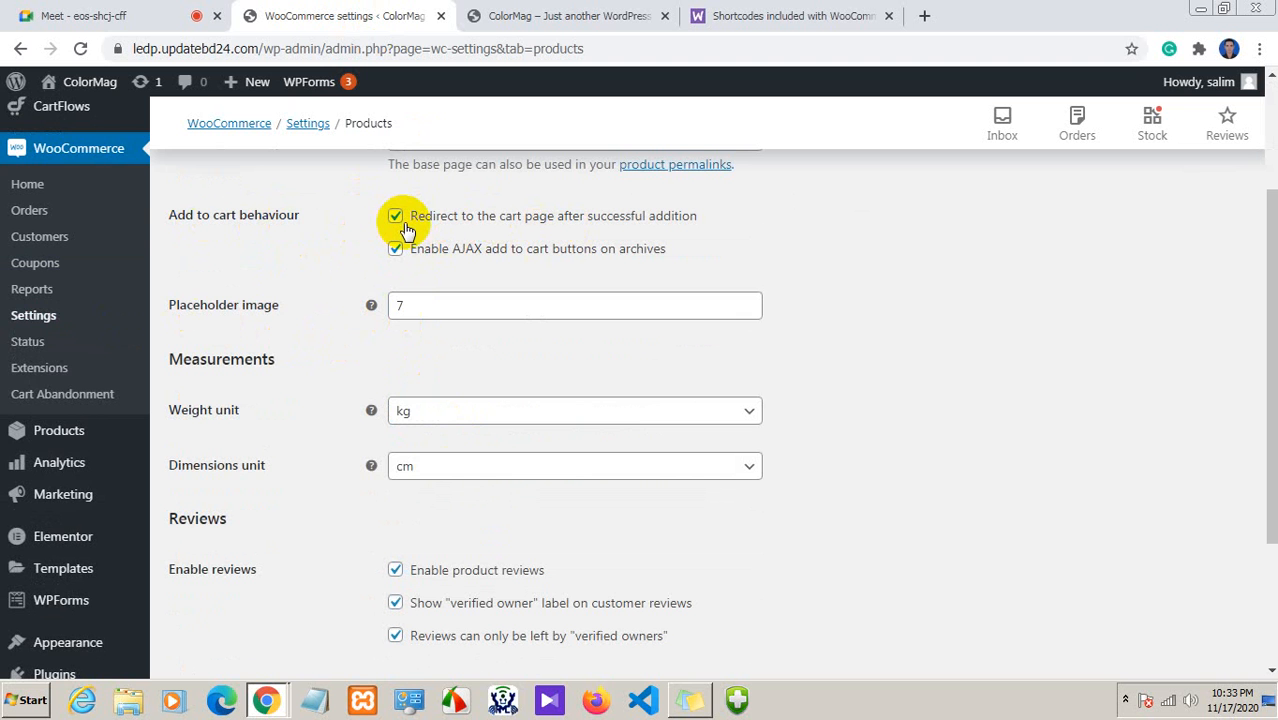
pyautogui.scroll(1, 410, 238)
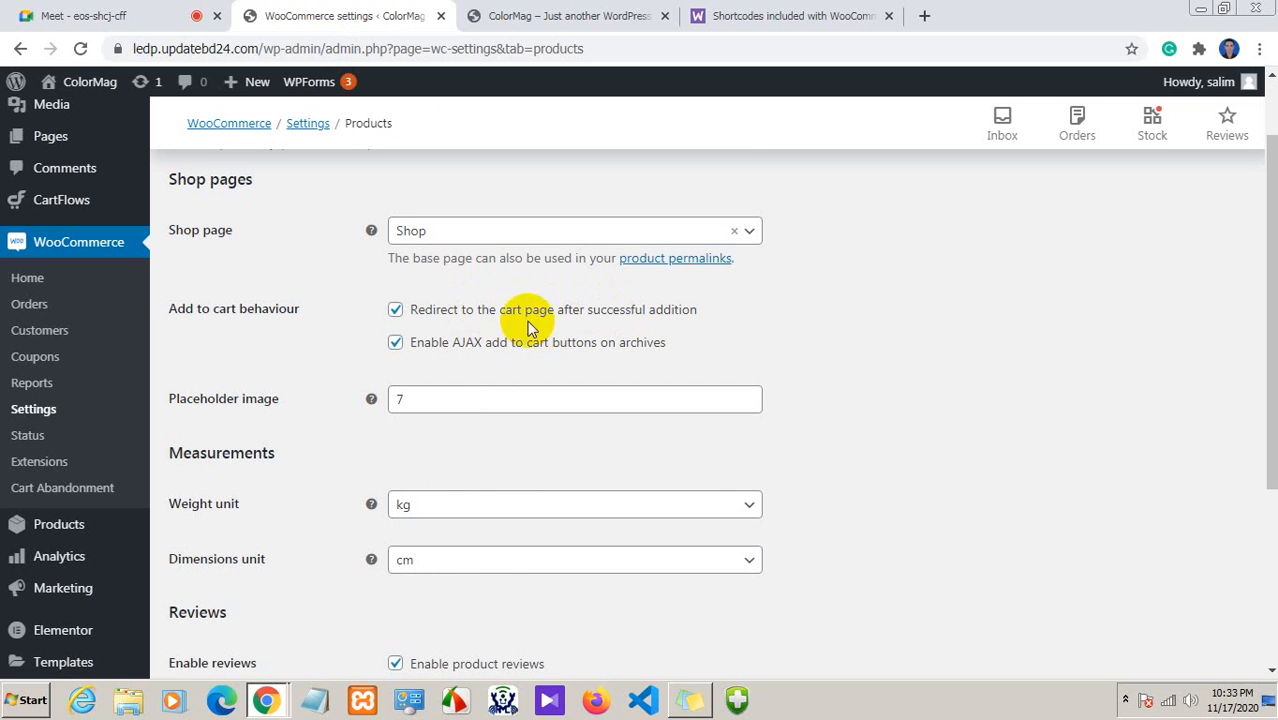
pyautogui.click(395, 312)
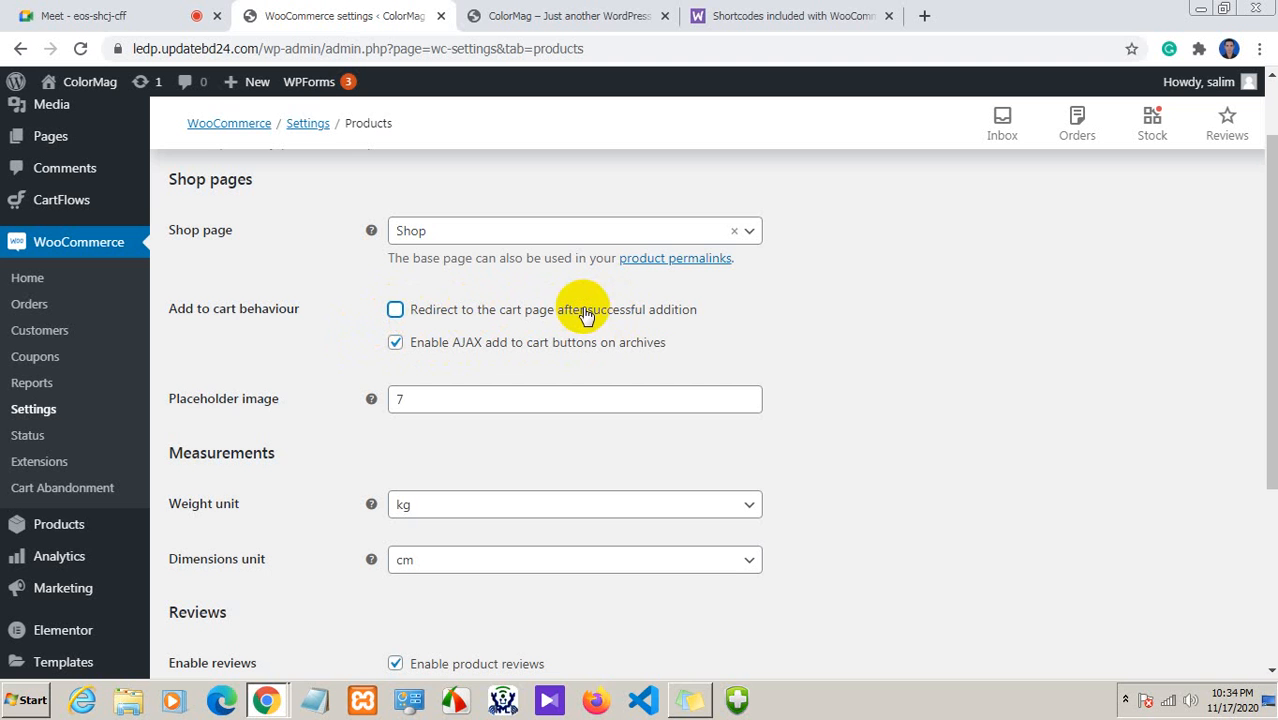
pyautogui.click(396, 310)
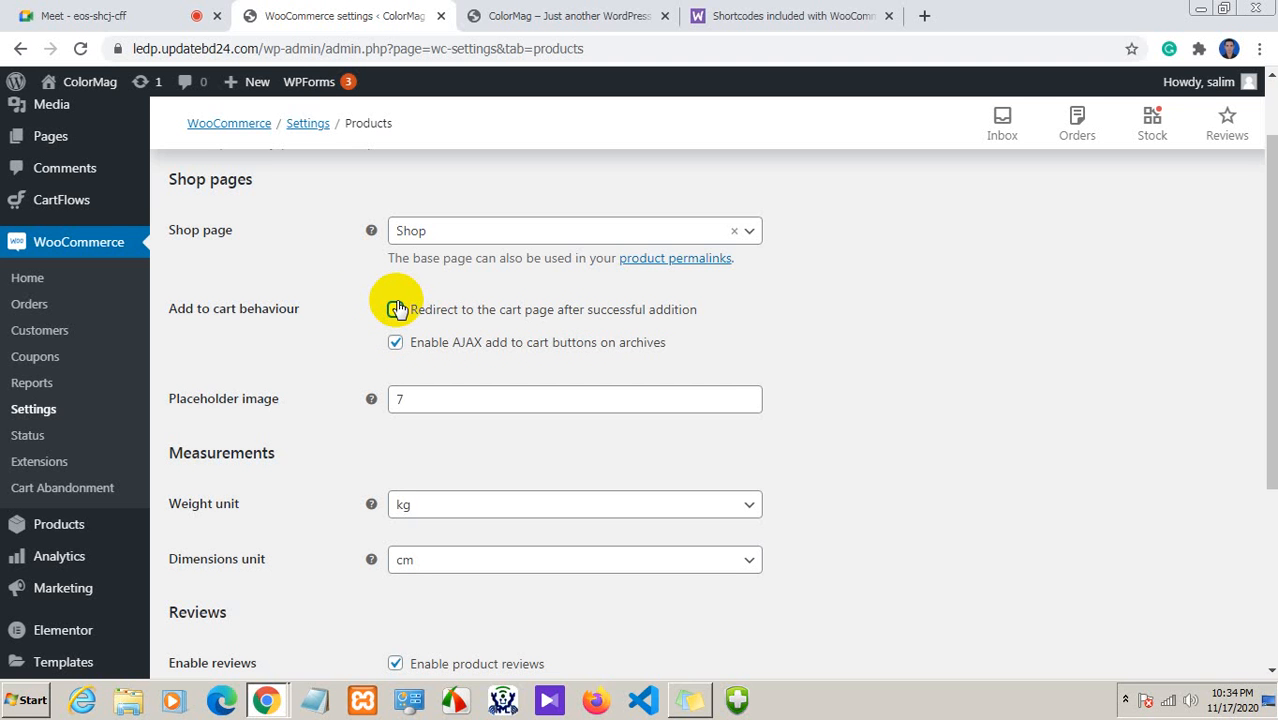
pyautogui.click(396, 310)
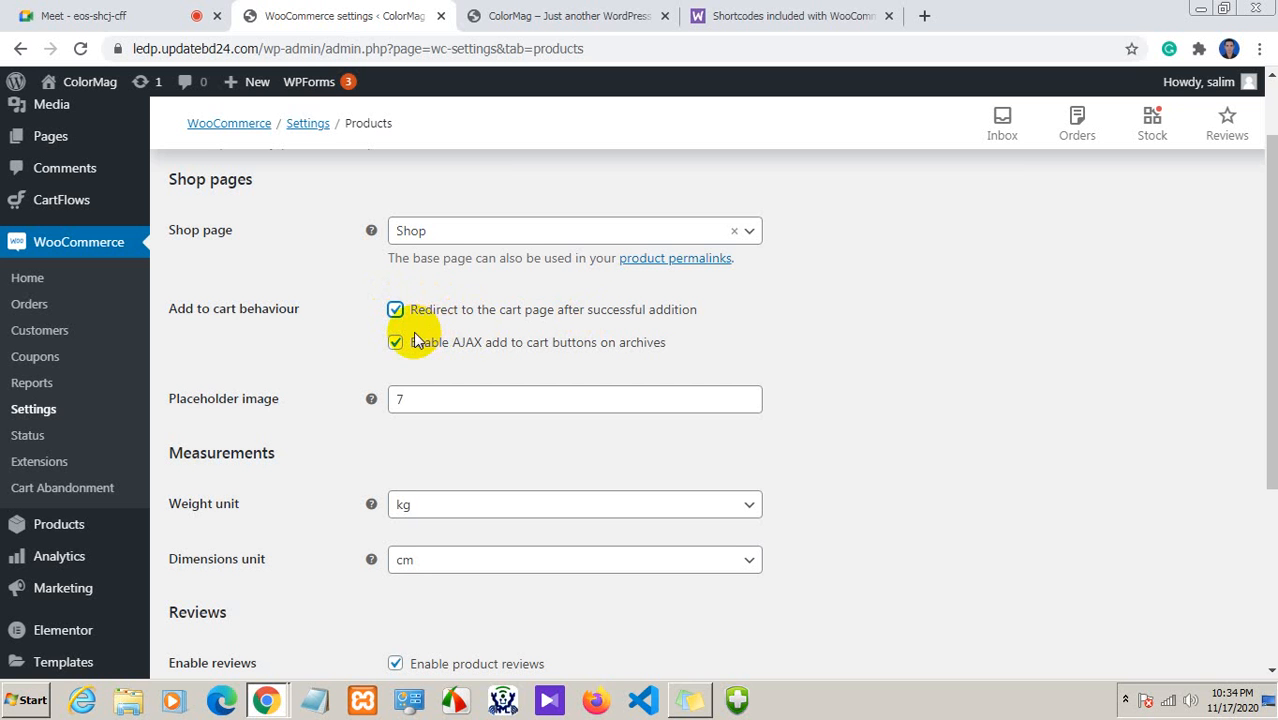
# Close the WooCommerce shortcodes documentation and return to the storefront home page
pyautogui.click(533, 14)
pyautogui.click(328, 14)
pyautogui.click(725, 14)
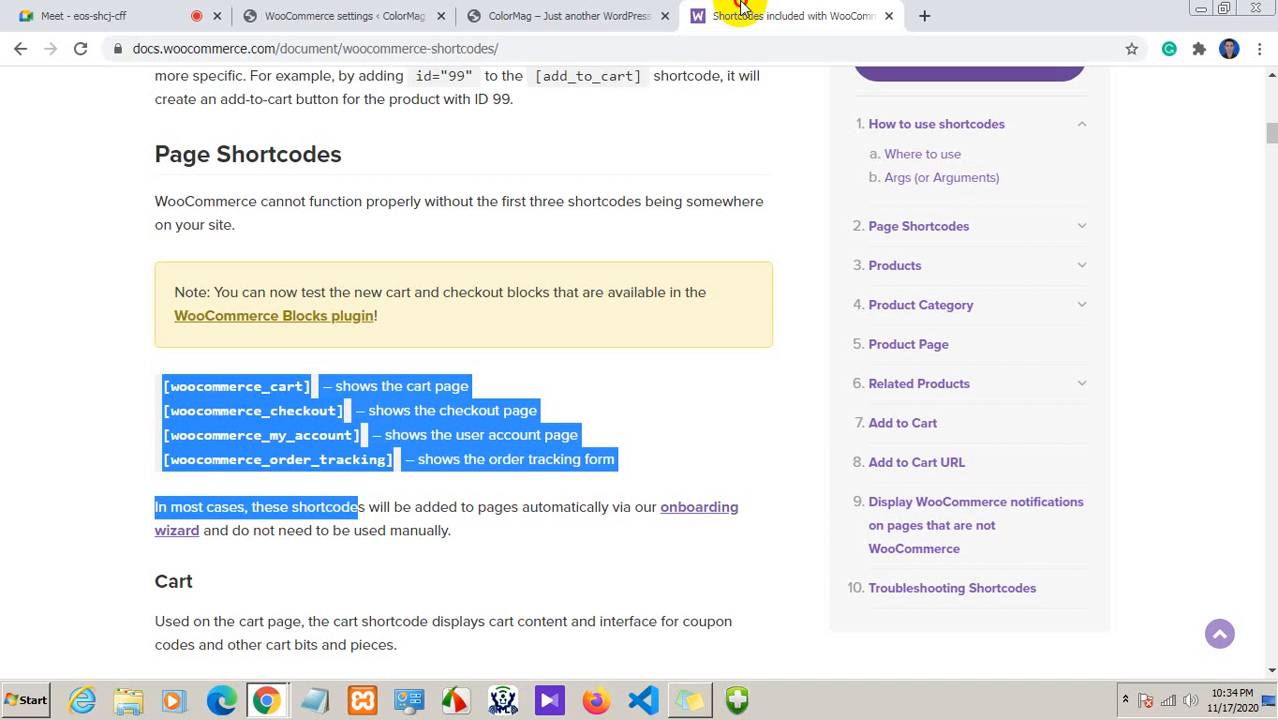
pyautogui.click(888, 15)
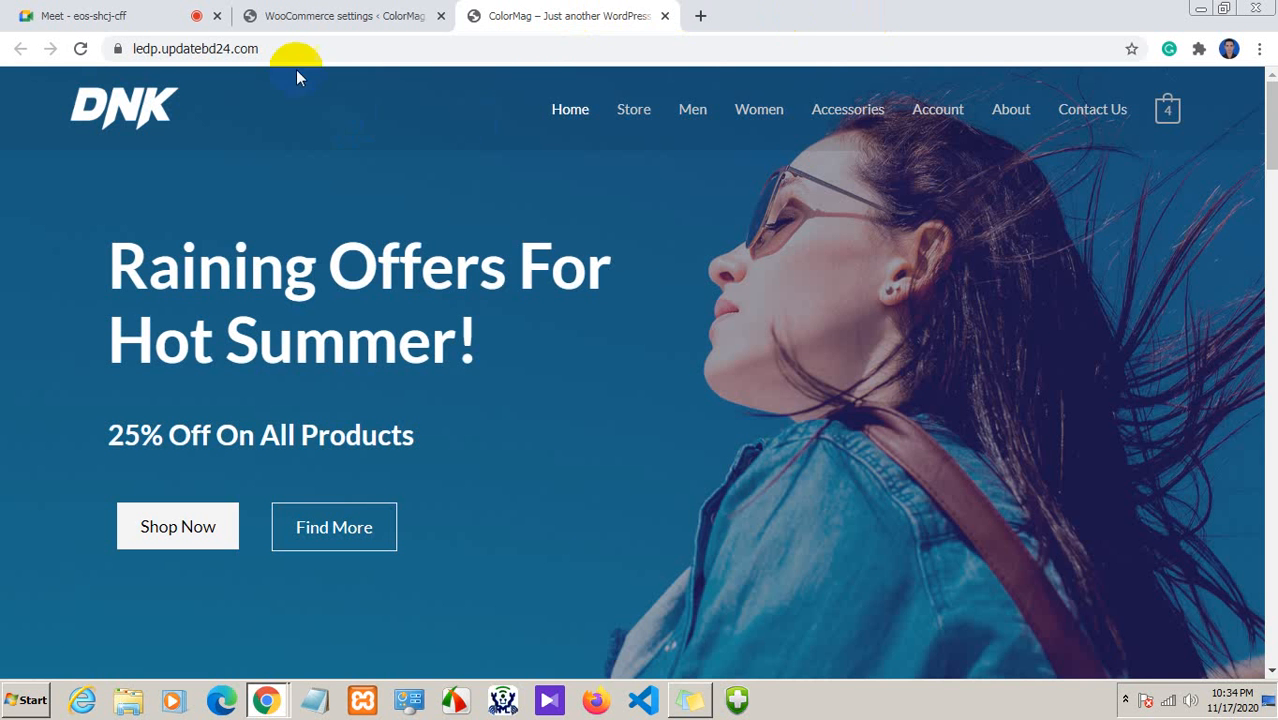
# Open the Blue Denim Shorts product from the home page's product list and add one to the cart
pyautogui.scroll(-5, 551, 409)
pyautogui.scroll(-10, 551, 409)
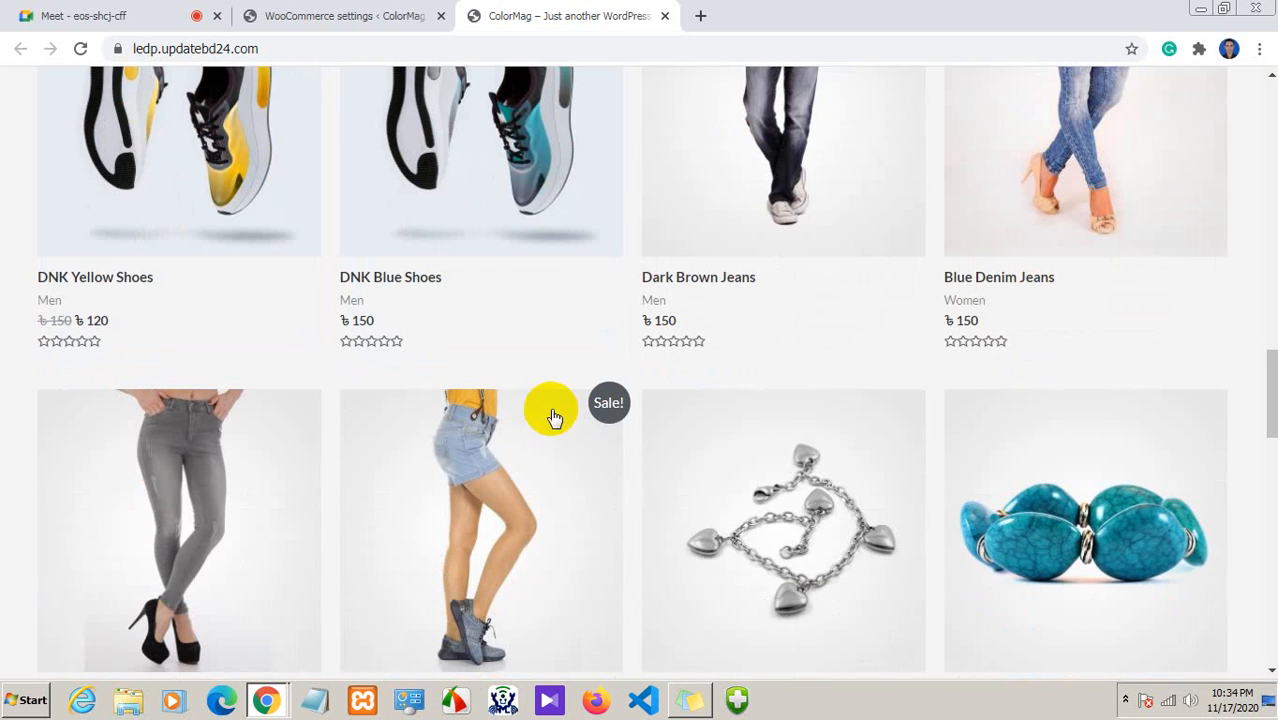
pyautogui.click(506, 490)
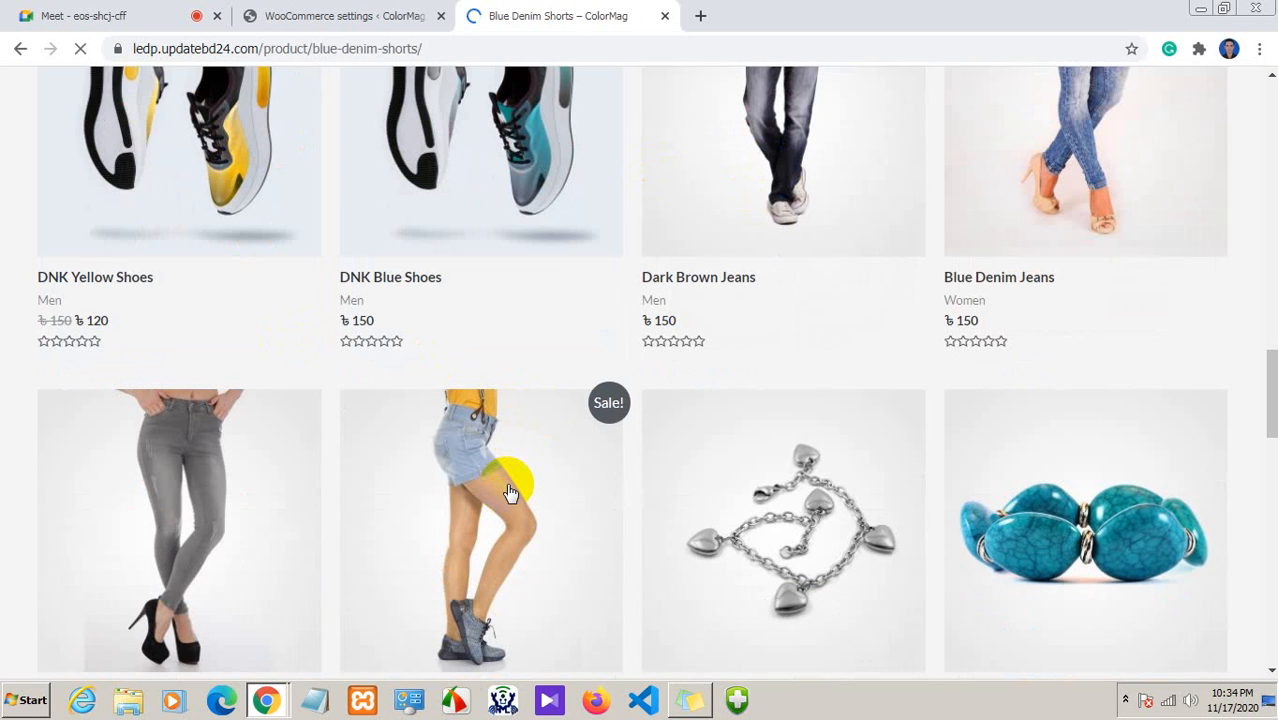
pyautogui.scroll(-2, 508, 491)
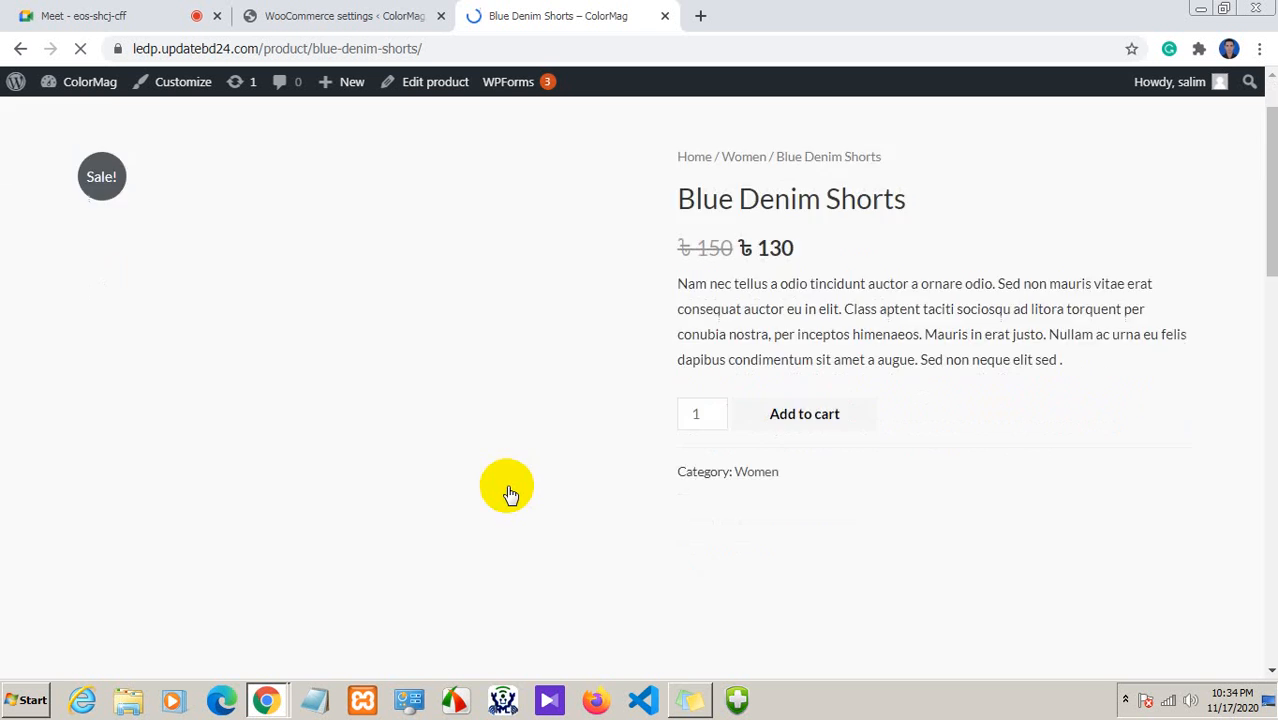
pyautogui.scroll(2, 770, 425)
pyautogui.click(810, 513)
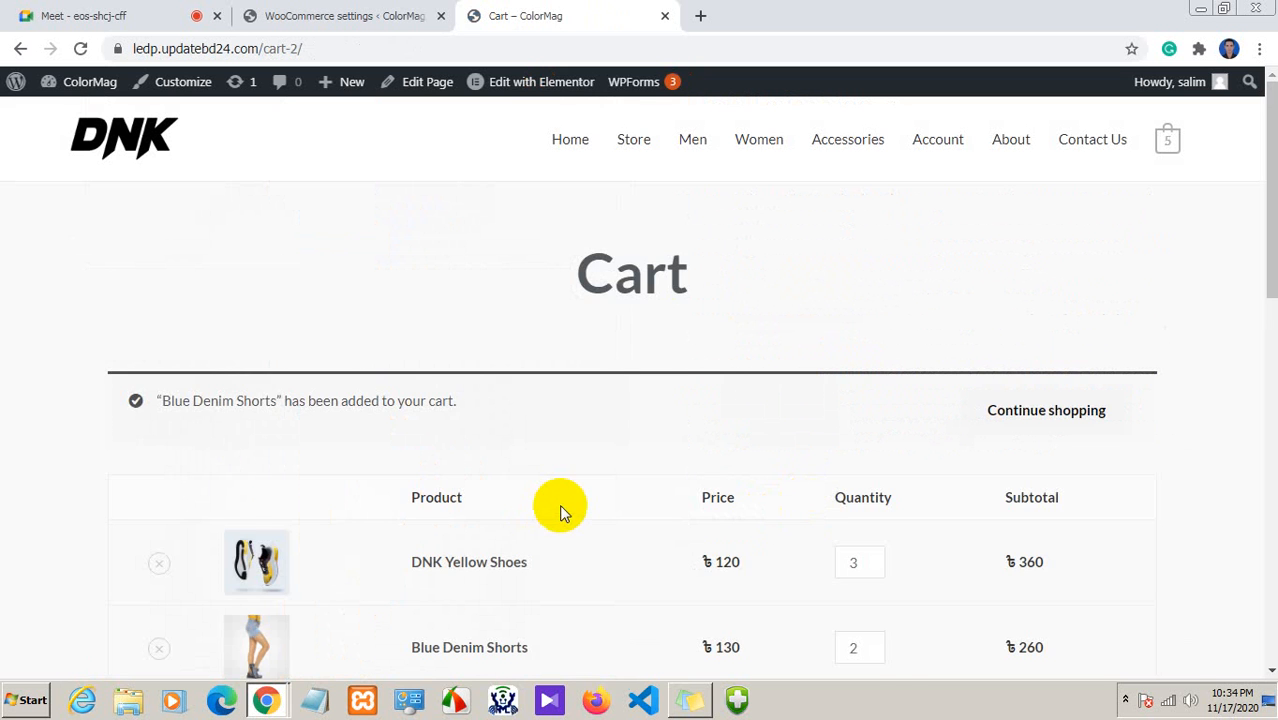
# Look over the items and totals on the cart page and remove DNK Yellow Shoes from the cart
pyautogui.scroll(-4, 578, 500)
pyautogui.scroll(-5, 578, 497)
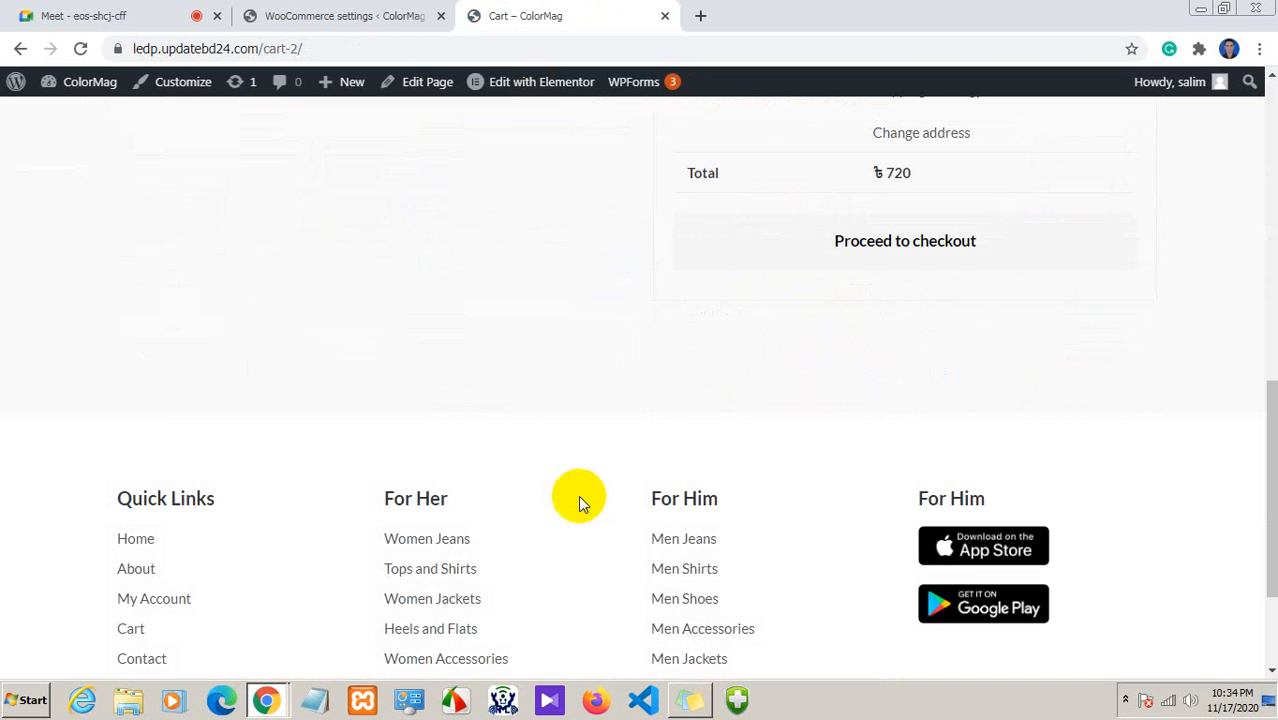
pyautogui.click(884, 258)
pyautogui.scroll(9, 538, 318)
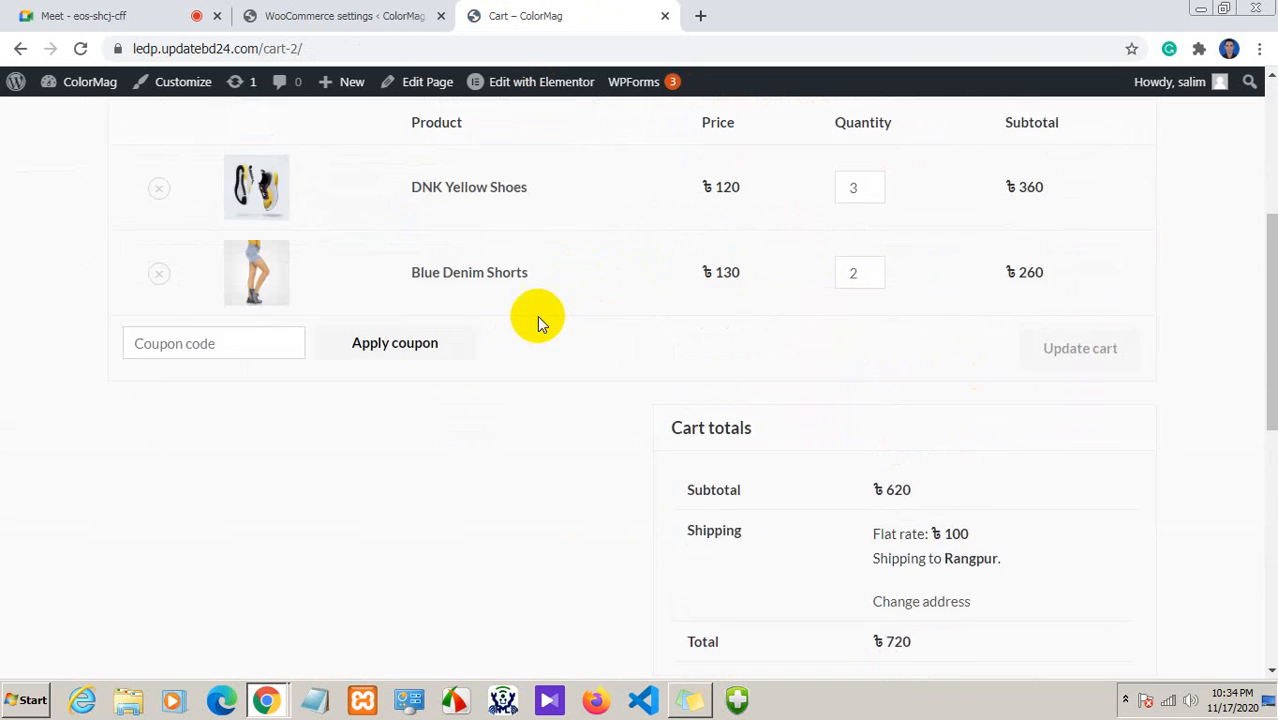
pyautogui.scroll(-5, 541, 319)
pyautogui.scroll(4, 500, 412)
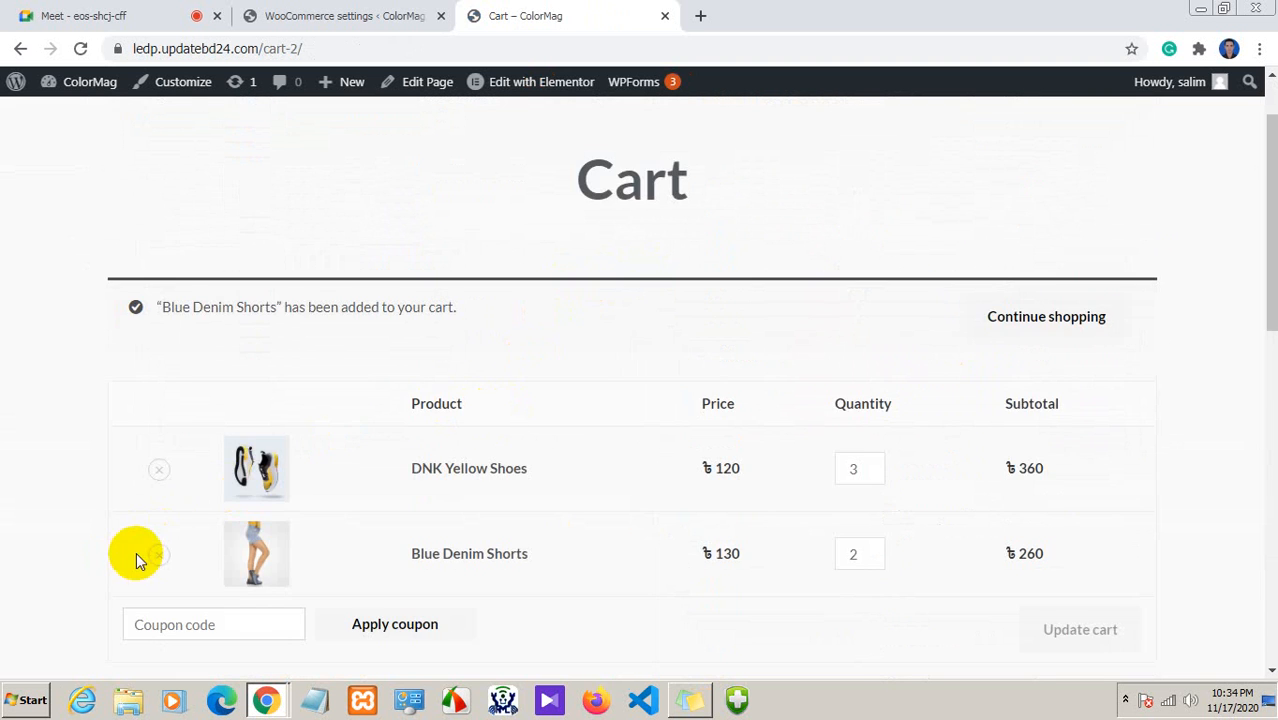
pyautogui.scroll(-2, 150, 409)
pyautogui.click(157, 285)
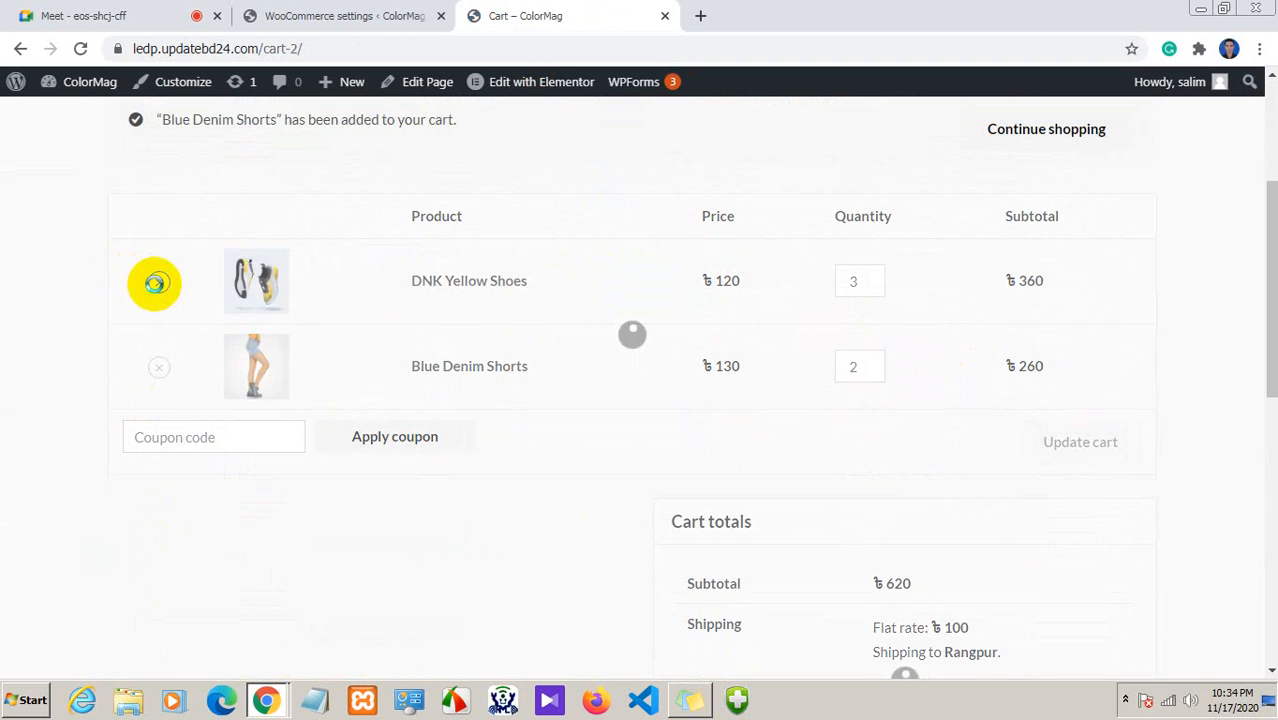
pyautogui.scroll(-2, 681, 508)
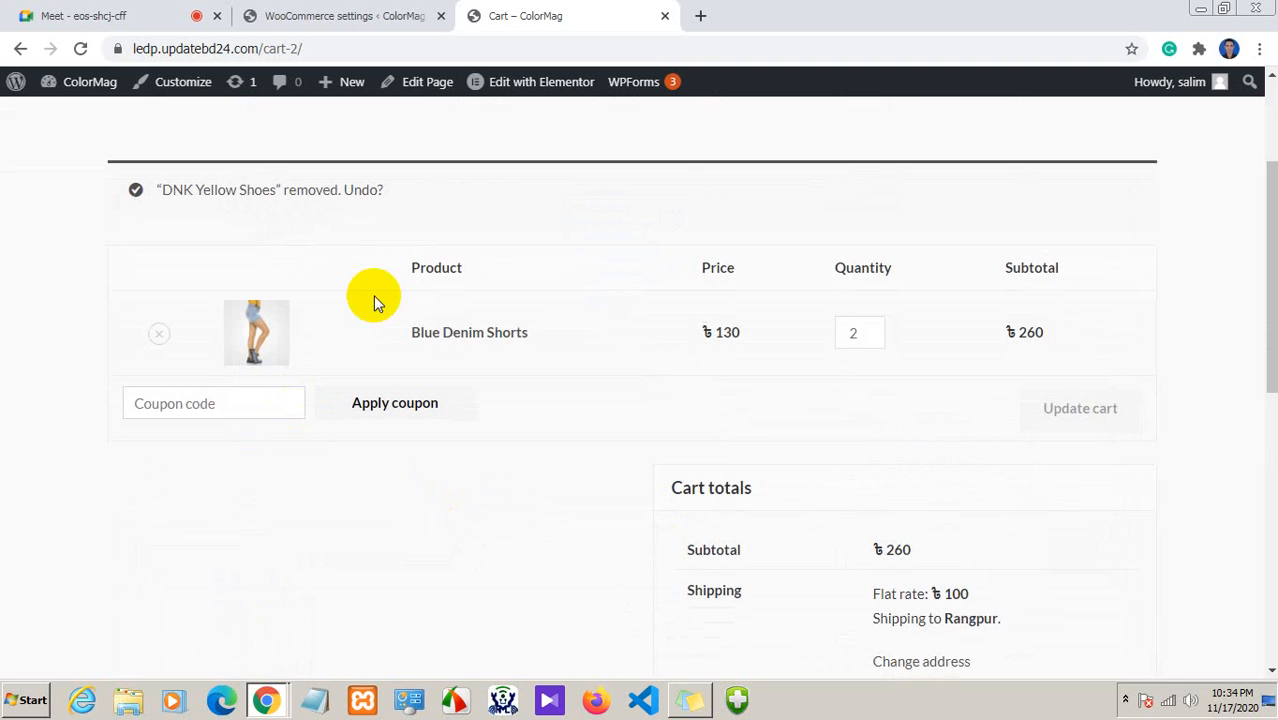
pyautogui.scroll(-3, 720, 450)
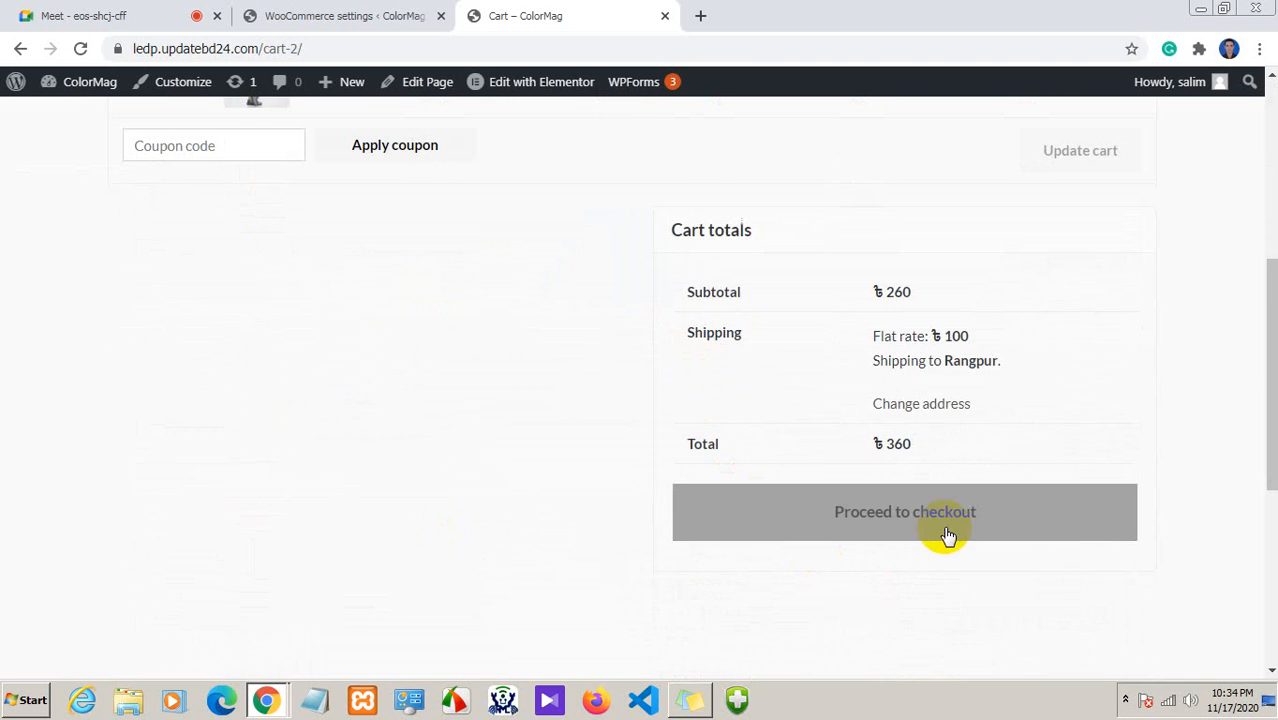
pyautogui.scroll(5, 554, 416)
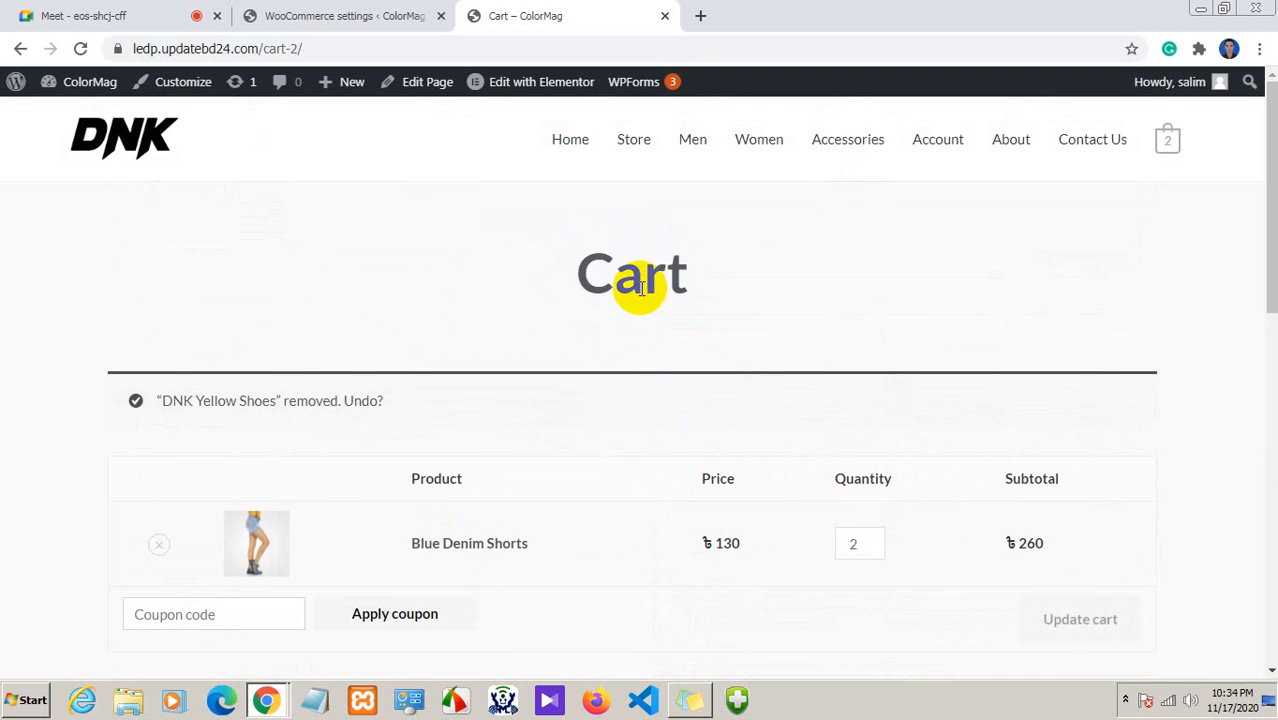
# Turn off redirecting to the cart page after successful addition in the WooCommerce Products settings and save the changes
pyautogui.click(350, 12)
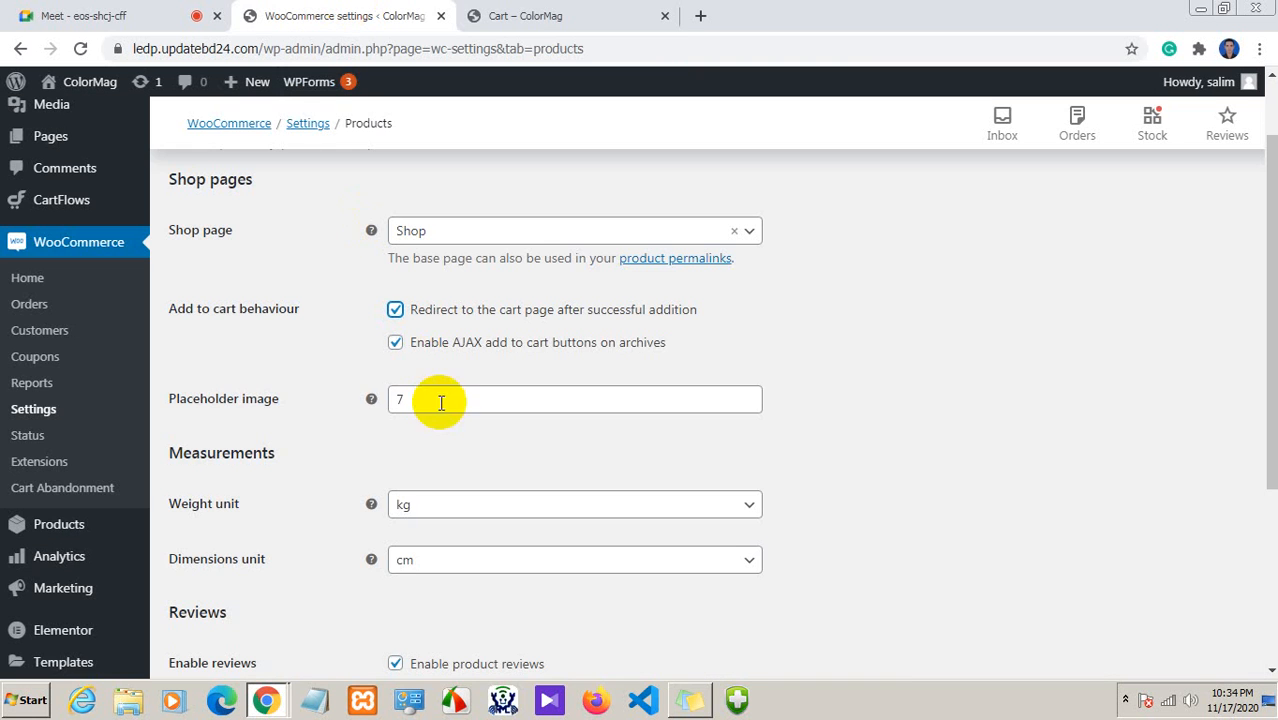
pyautogui.click(395, 310)
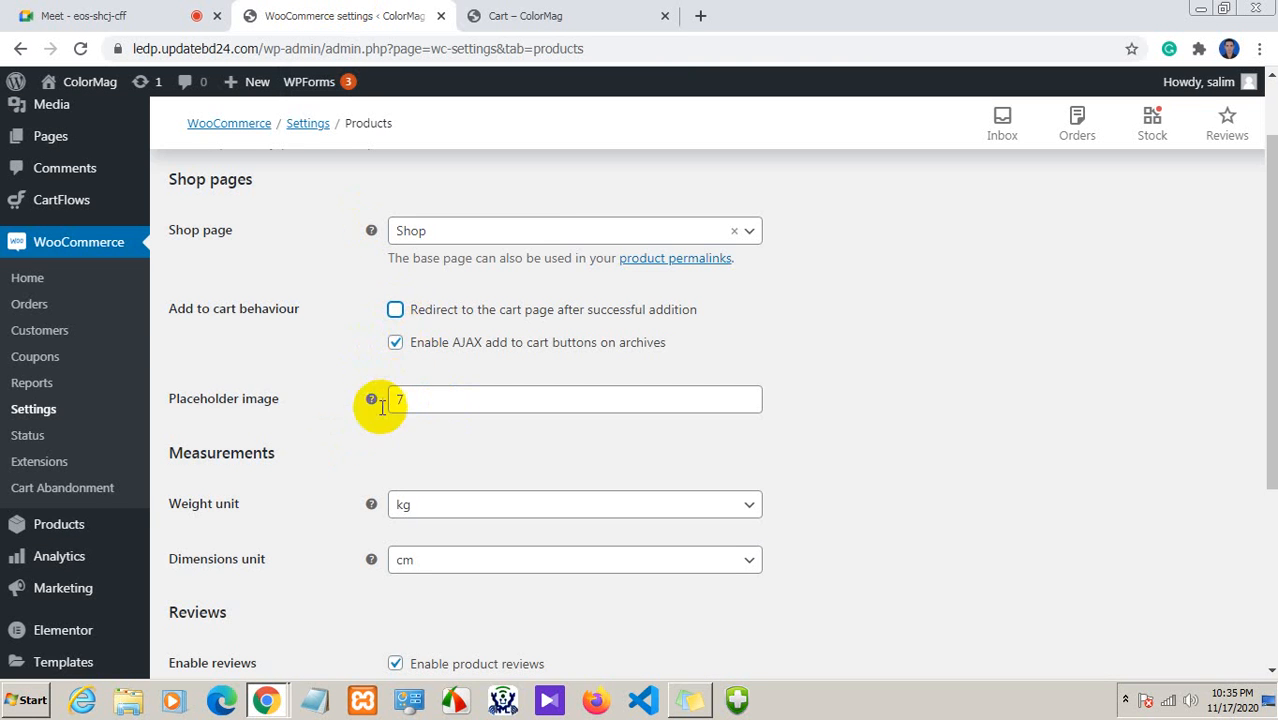
pyautogui.scroll(-3, 357, 427)
pyautogui.click(218, 582)
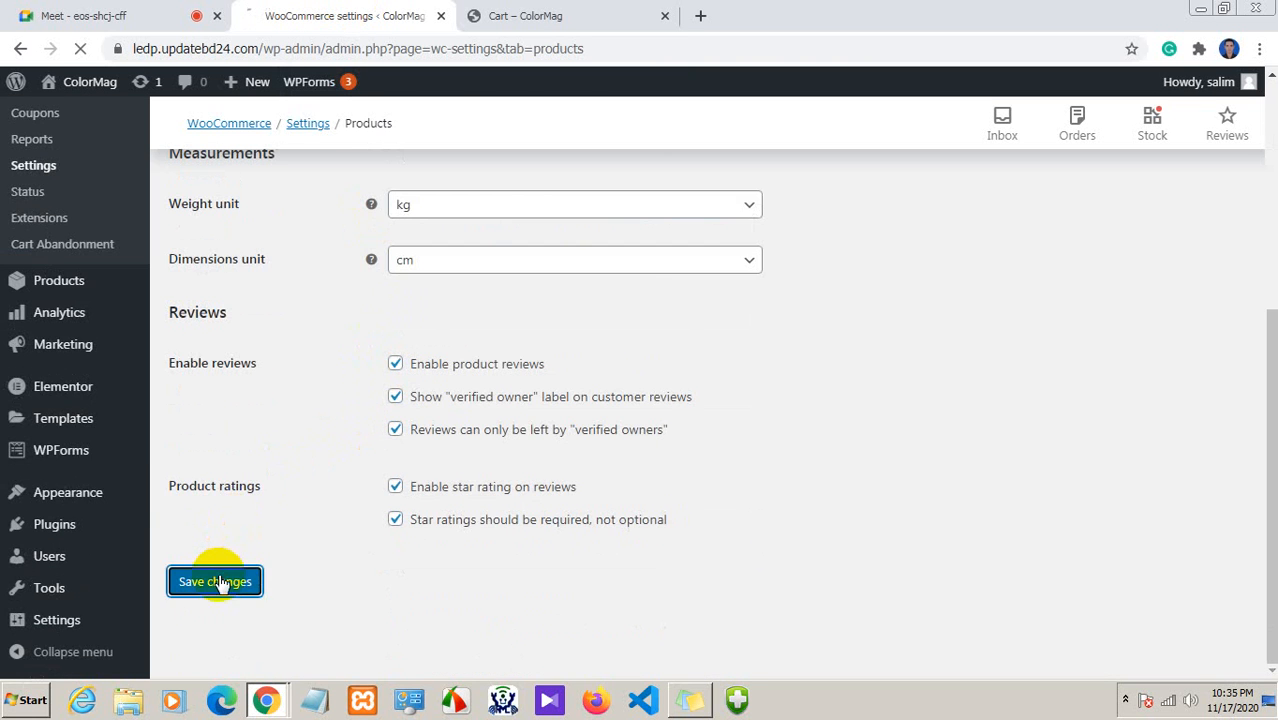
# Open DNK Blue Shoes from the storefront home page's product list and add one to the cart
pyautogui.click(625, 18)
pyautogui.click(125, 150)
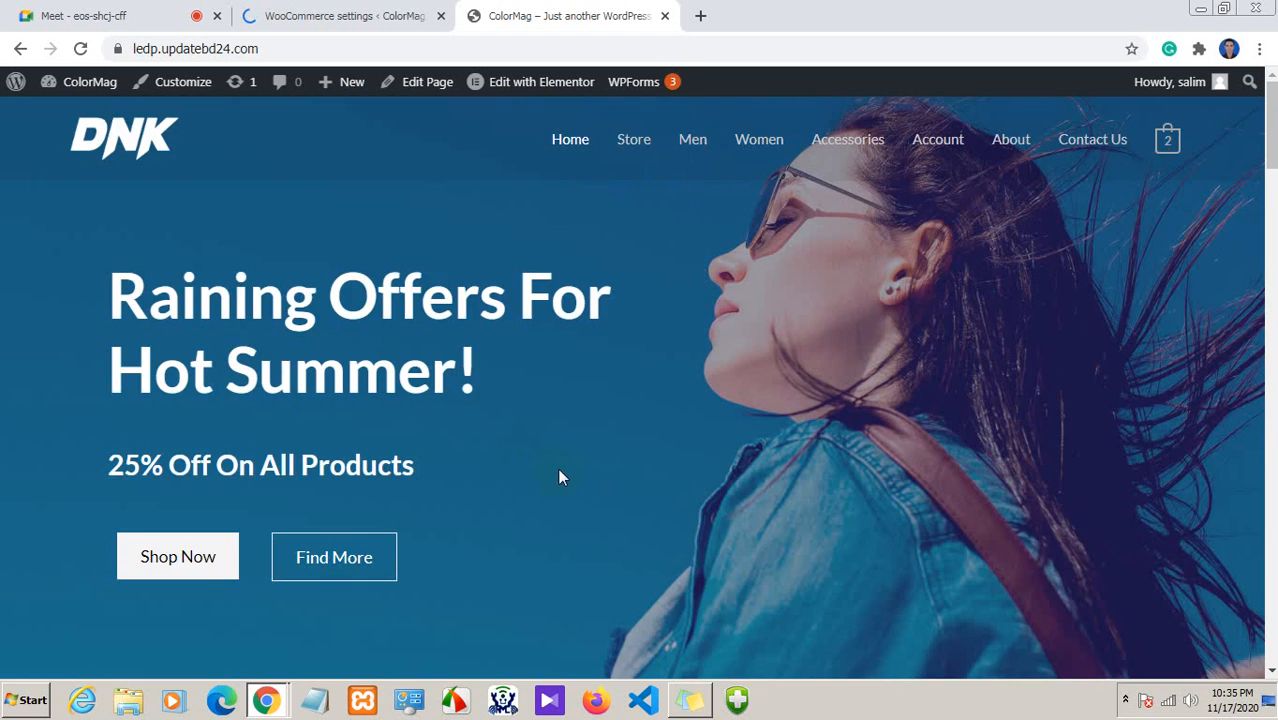
pyautogui.scroll(-10, 559, 477)
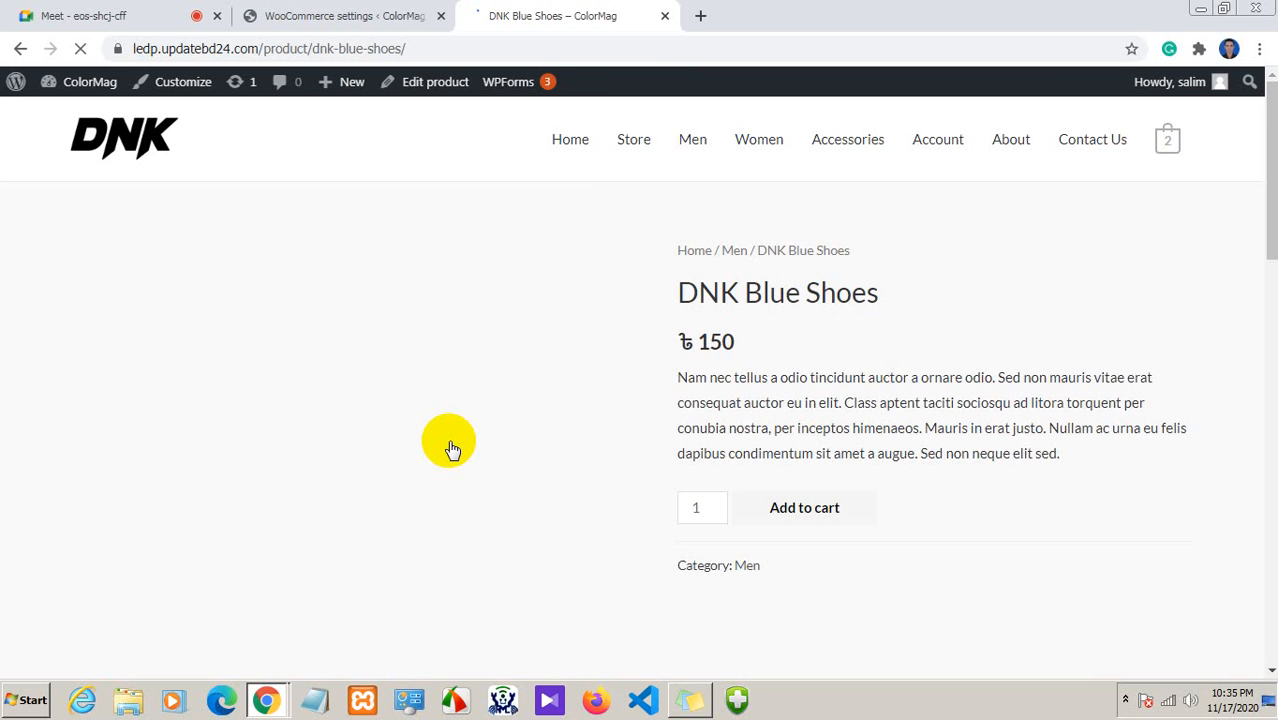
pyautogui.scroll(-1, 651, 478)
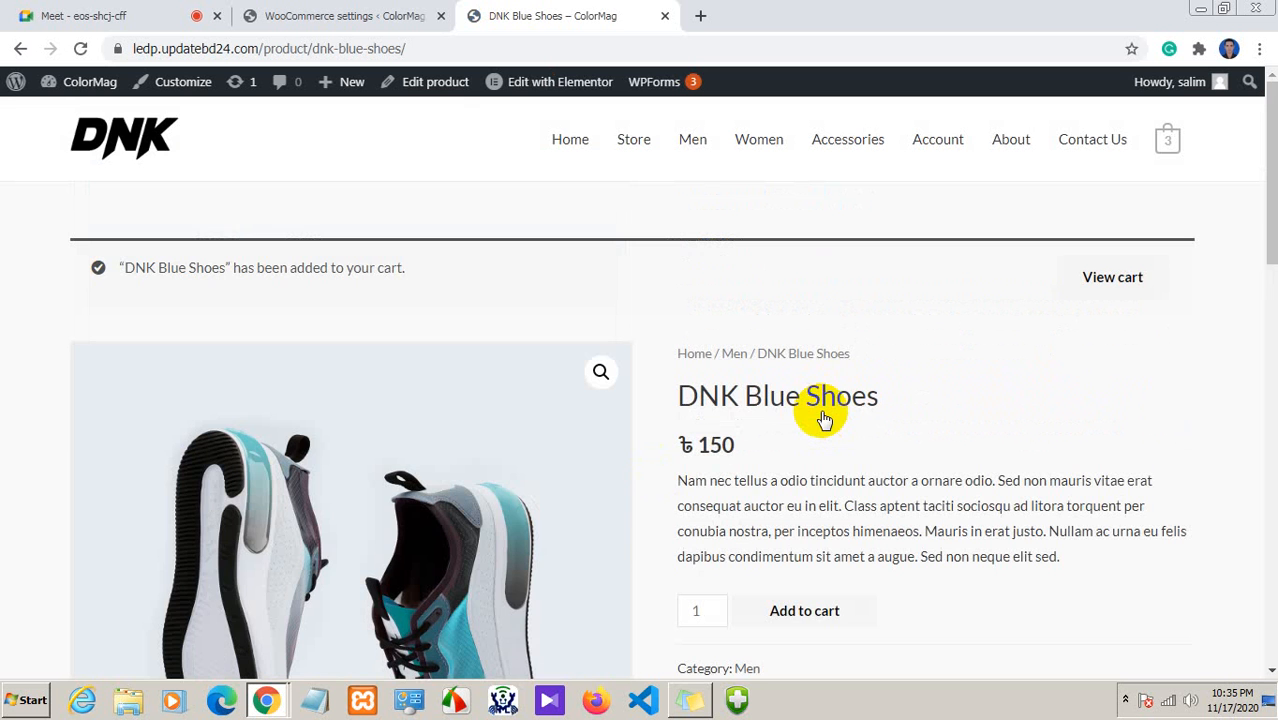
# Look over the DNK Blue Shoes page and its related products, and check the add-to-cart redirect setting in WooCommerce
pyautogui.scroll(-5, 590, 450)
pyautogui.scroll(-4, 584, 452)
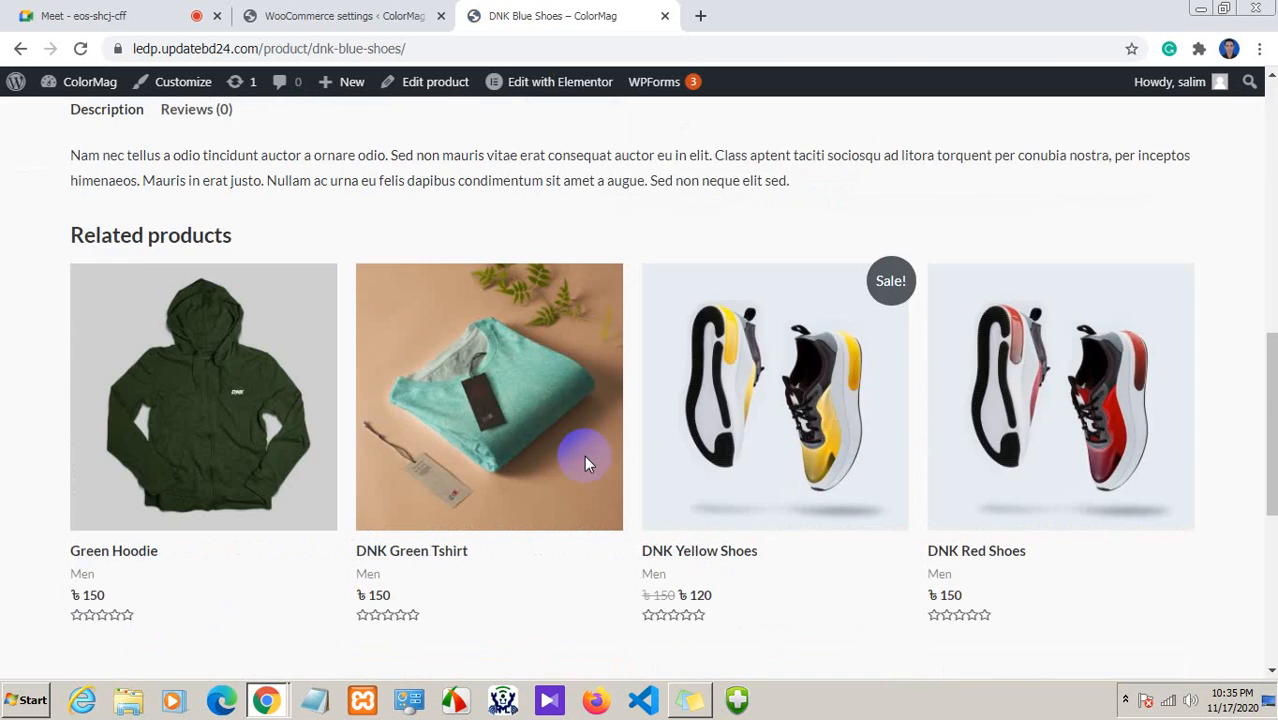
pyautogui.scroll(4, 585, 457)
pyautogui.scroll(4, 585, 458)
pyautogui.scroll(-3, 587, 465)
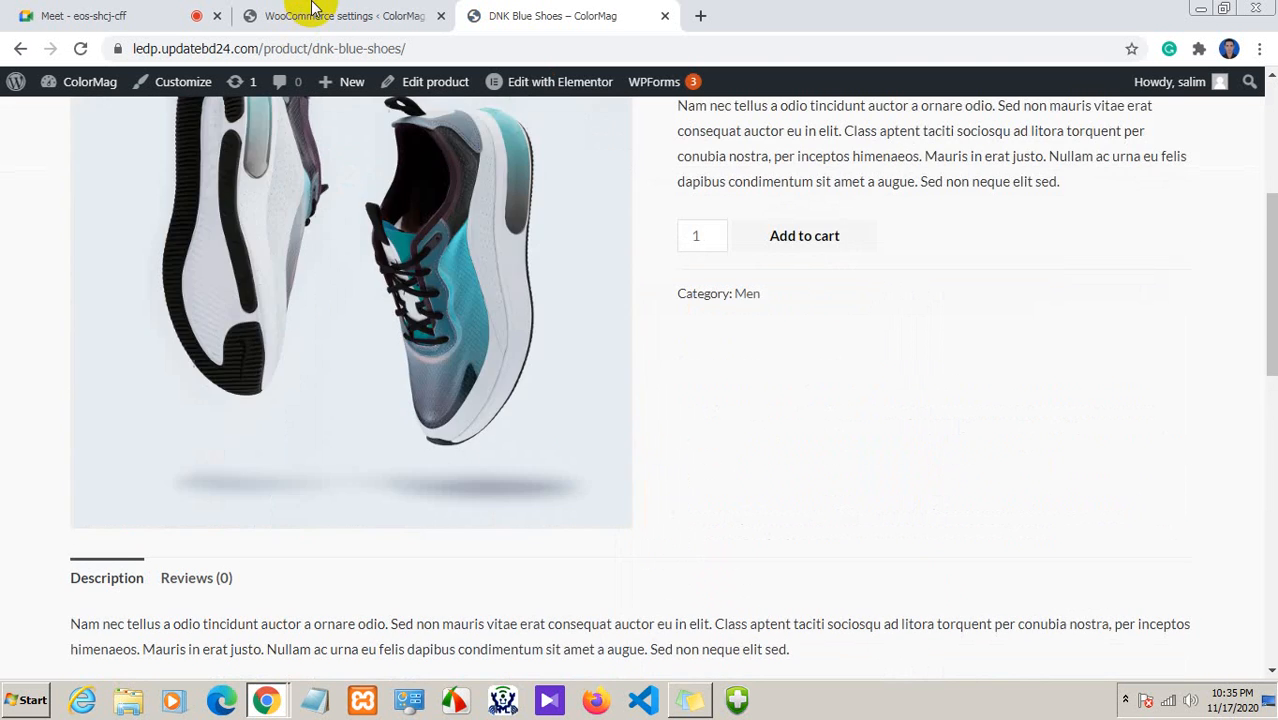
pyautogui.click(365, 15)
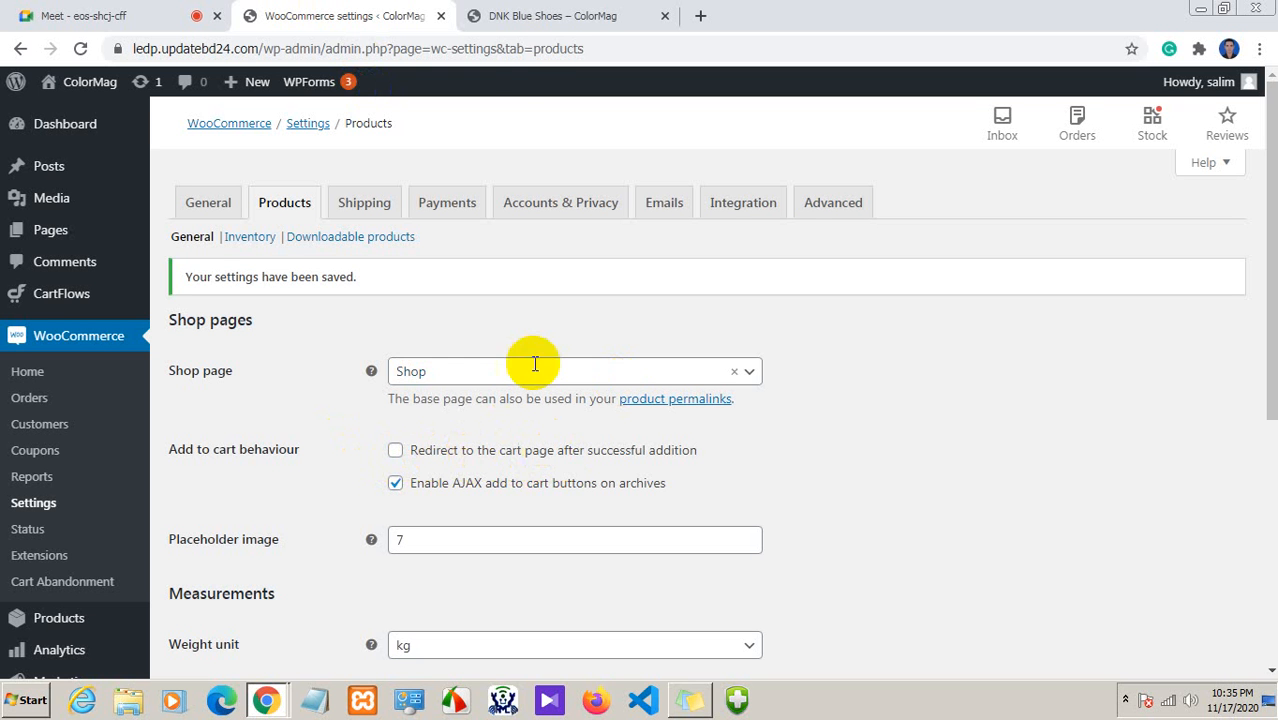
pyautogui.click(470, 14)
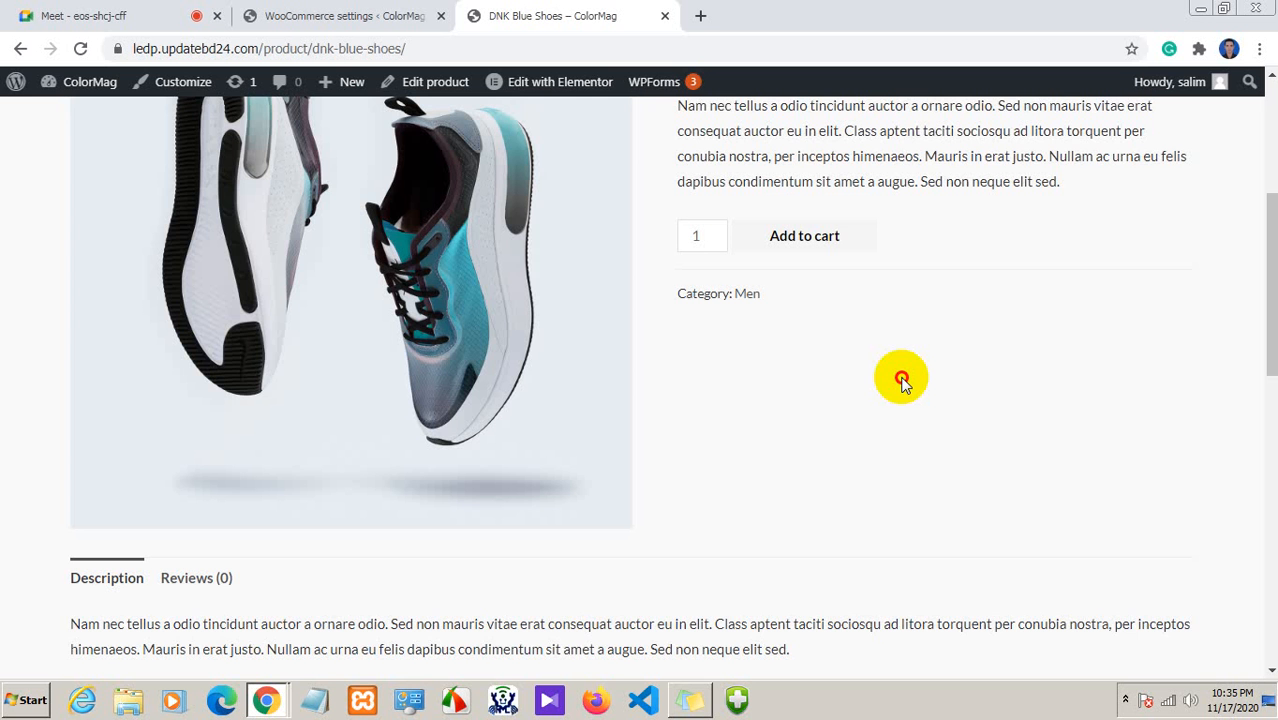
# Open the cart from the product page and look over its items, totals and checkout option
pyautogui.scroll(4, 901, 381)
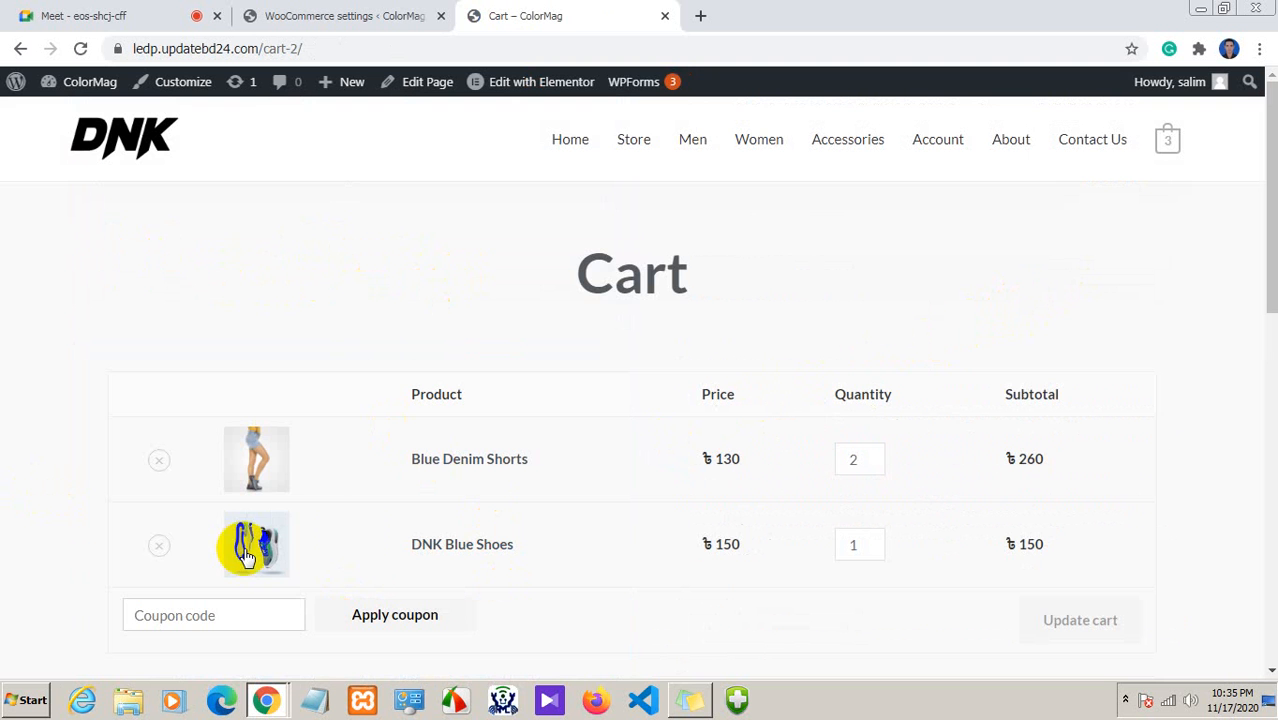
pyautogui.scroll(-2, 665, 571)
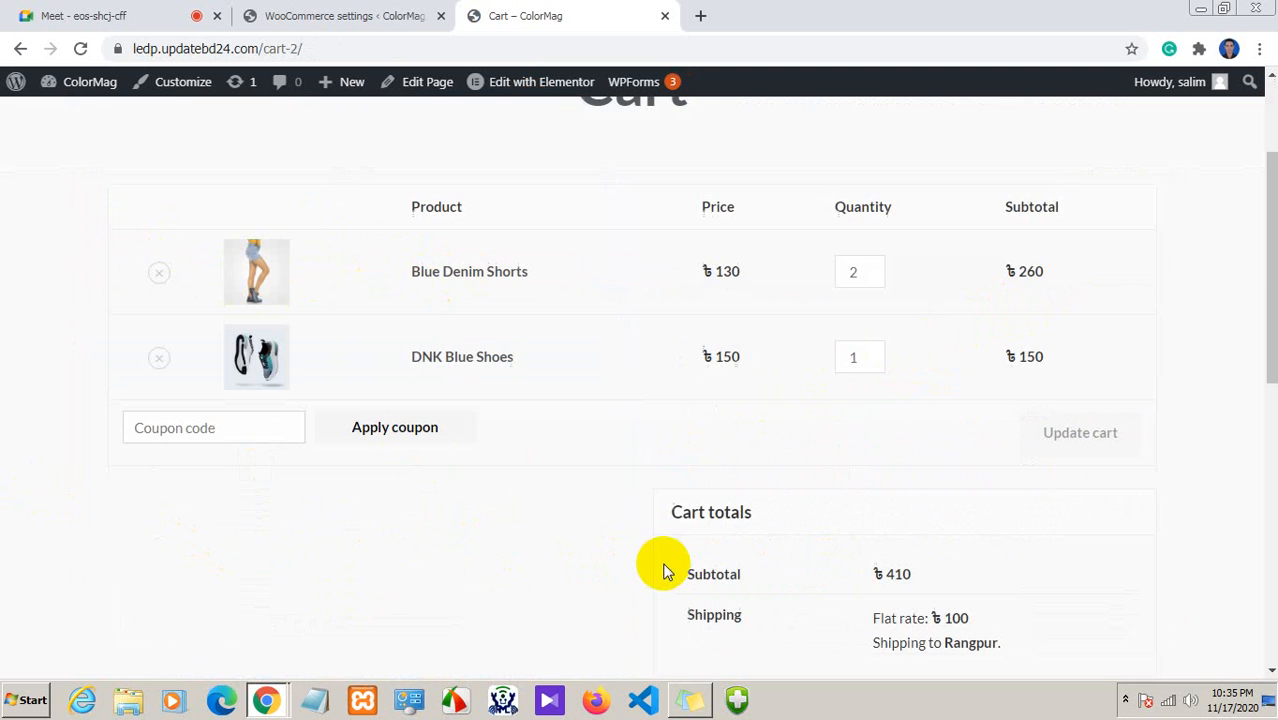
pyautogui.scroll(-1, 330, 550)
pyautogui.scroll(3, 600, 520)
pyautogui.scroll(-7, 845, 434)
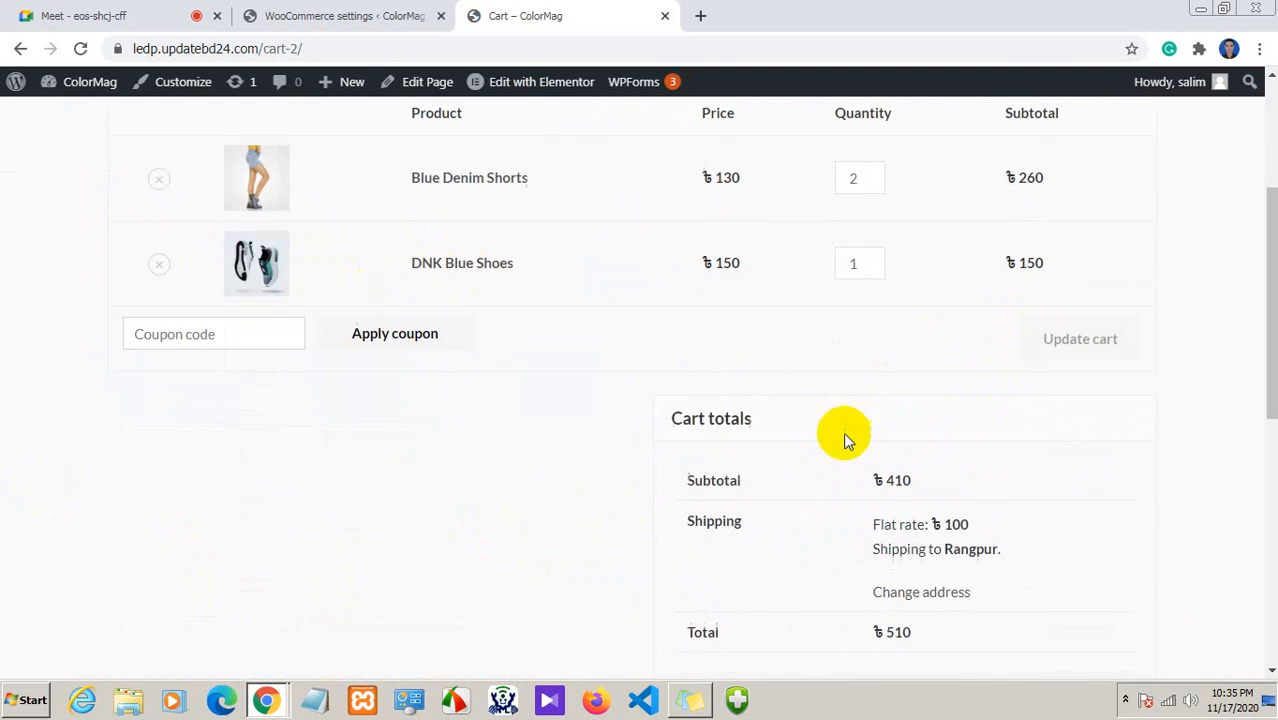
pyautogui.scroll(2, 940, 430)
pyautogui.click(876, 434)
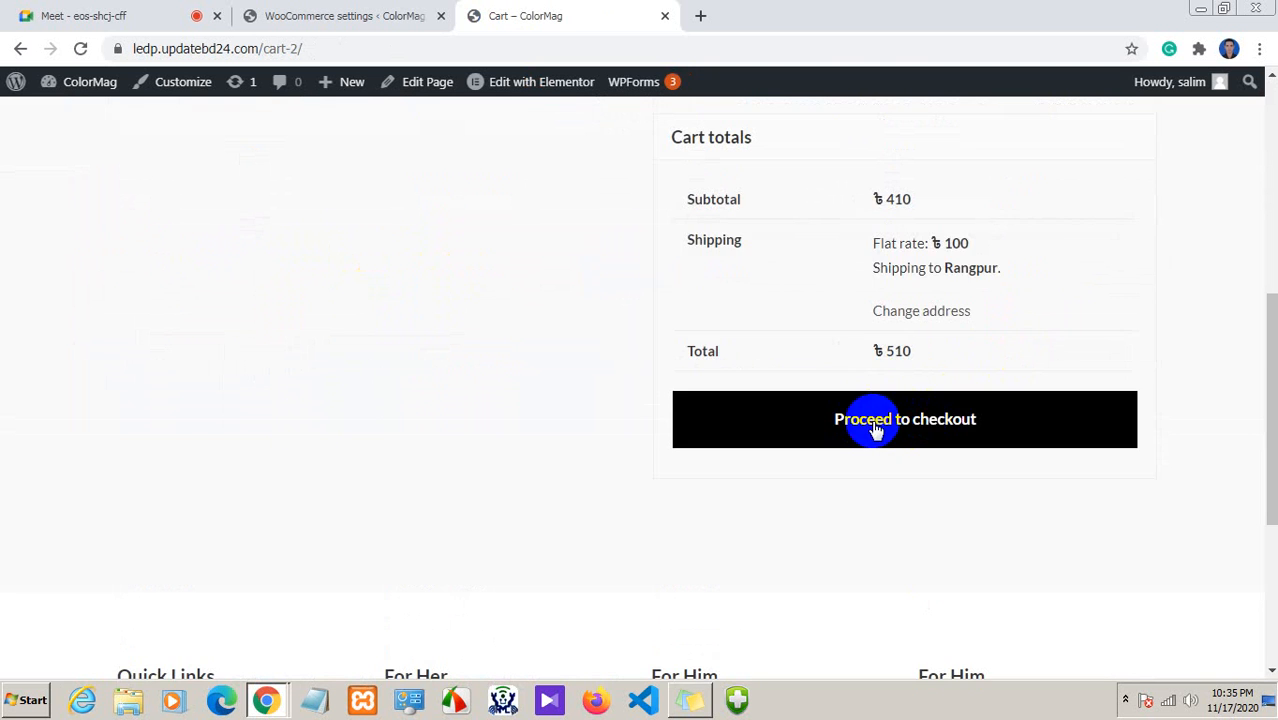
pyautogui.scroll(4, 416, 404)
# Turn on redirecting to the cart page after successful addition in the WooCommerce Products settings
pyautogui.click(340, 15)
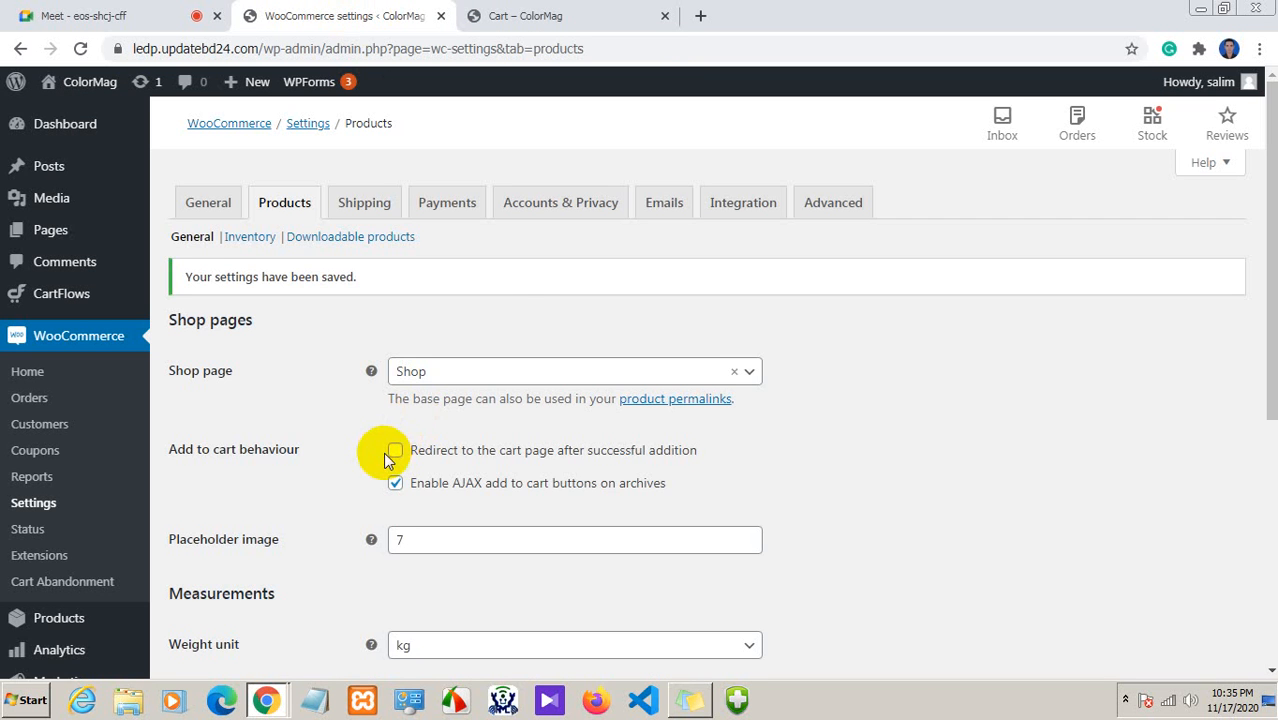
pyautogui.click(395, 452)
pyautogui.scroll(-2, 574, 478)
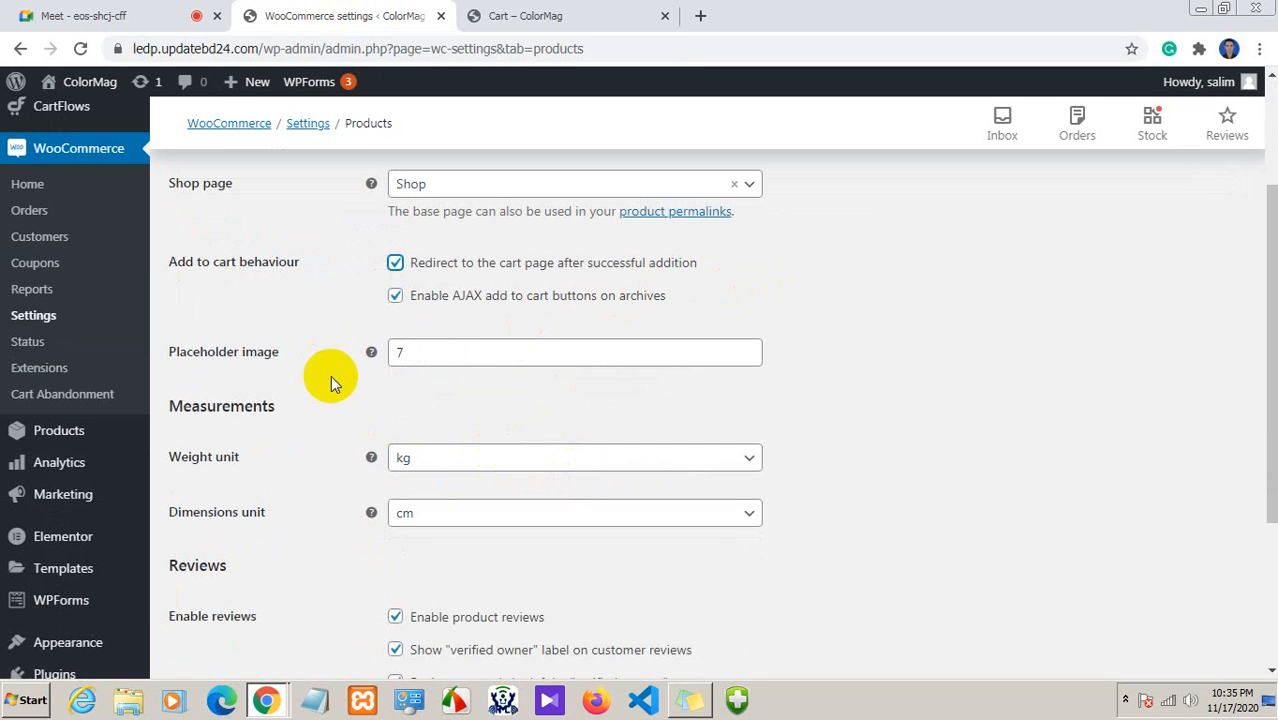
# Examine the placeholder image value in the Products settings without changing it
pyautogui.scroll(-1, 330, 374)
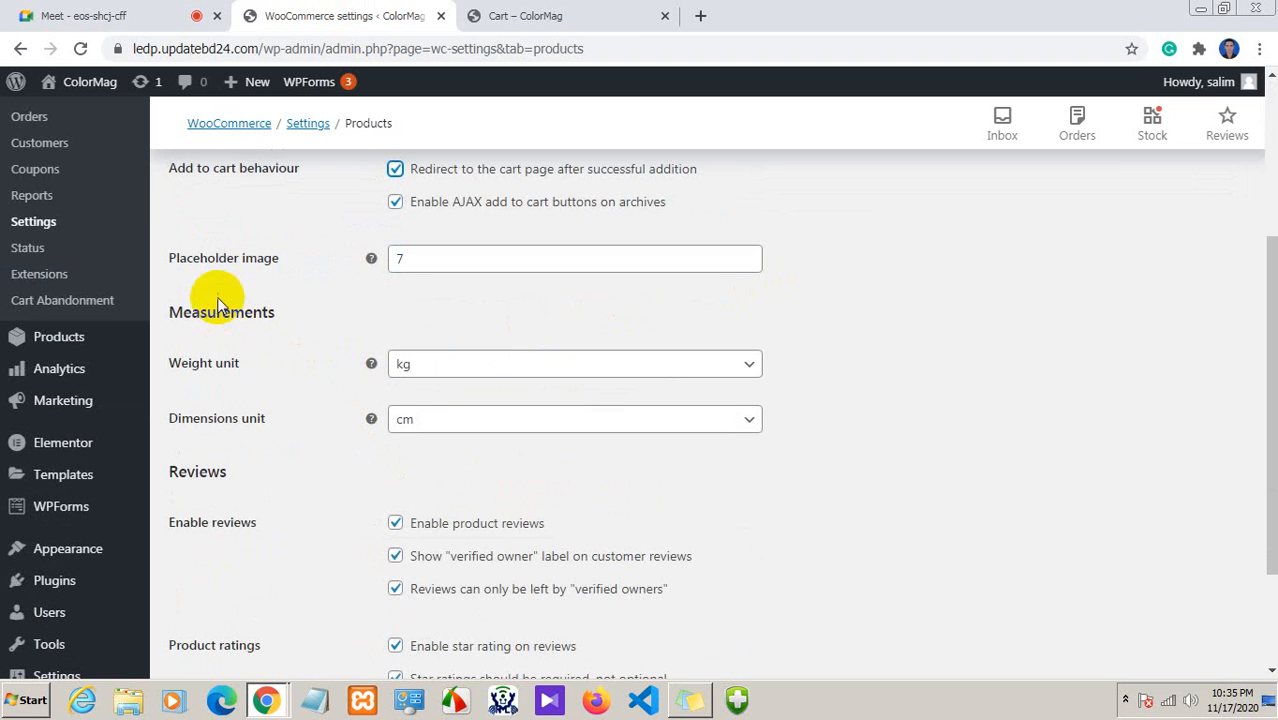
pyautogui.click(402, 258)
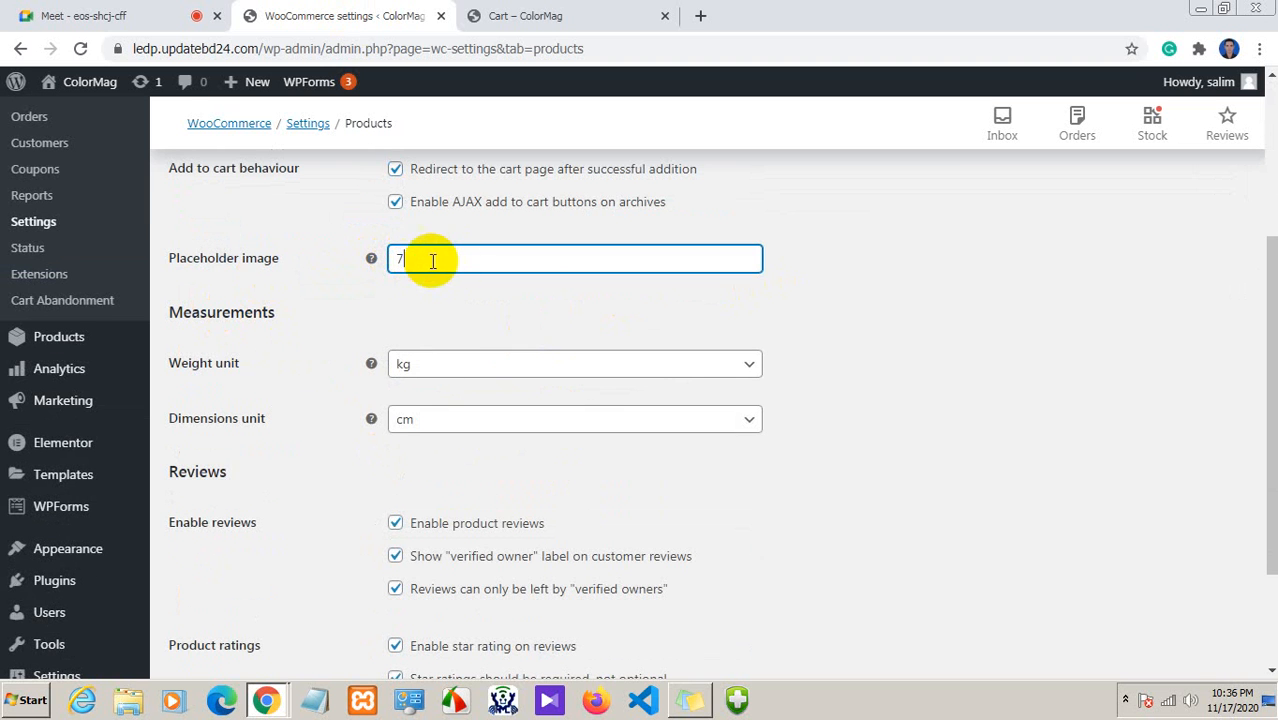
pyautogui.click(441, 258)
pyautogui.moveTo(414, 258); pyautogui.dragTo(385, 260)
pyautogui.click(436, 290)
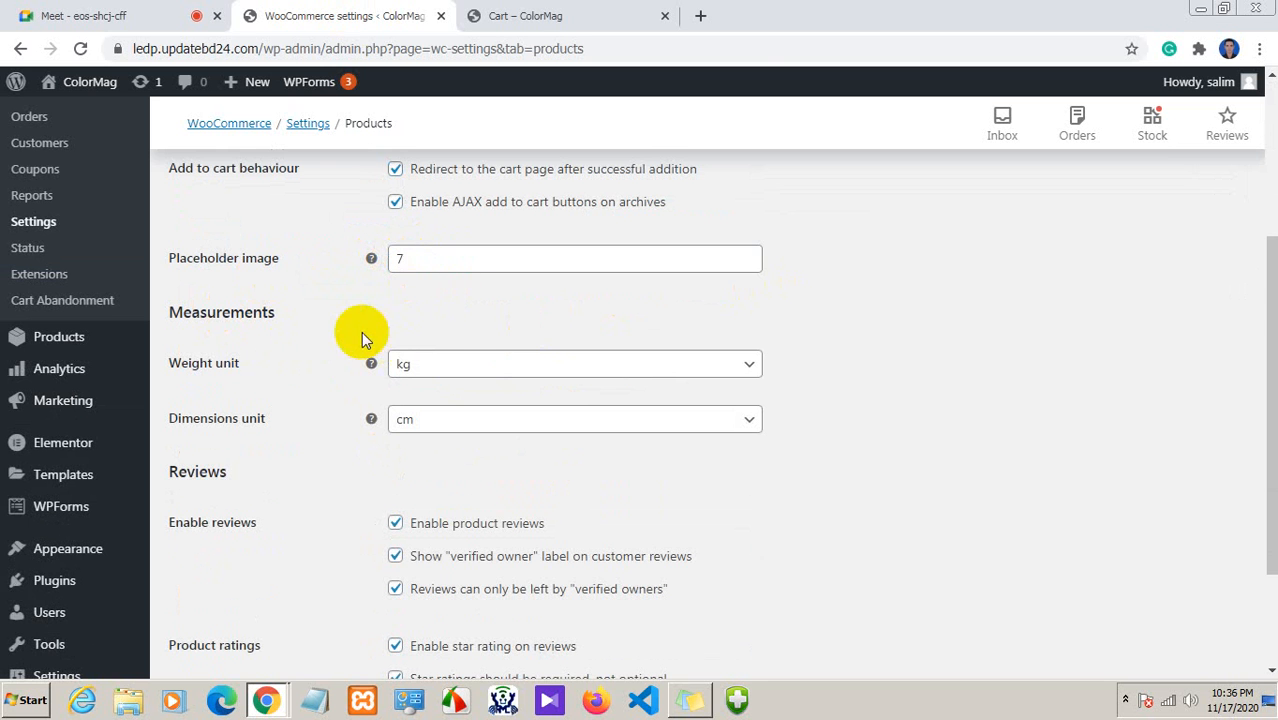
# Review the available weight unit and dimensions unit options in the Measurements section
pyautogui.scroll(-3, 300, 350)
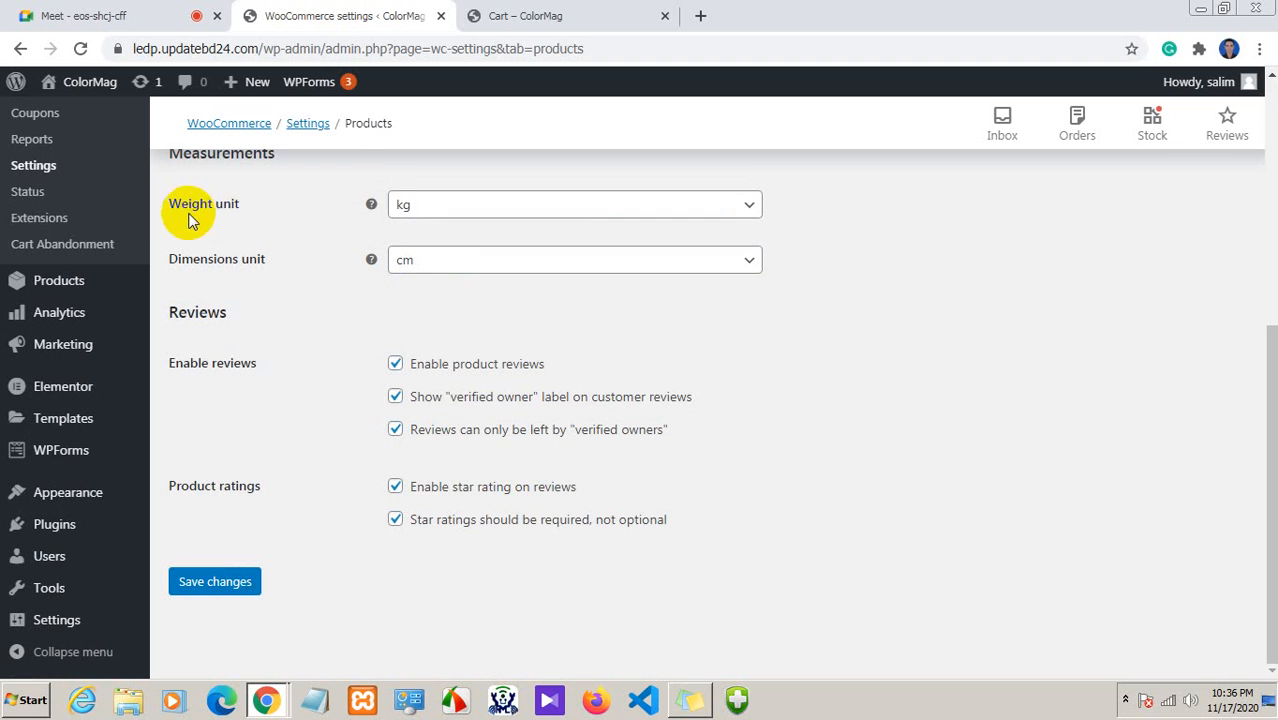
pyautogui.moveTo(255, 205); pyautogui.dragTo(180, 204)
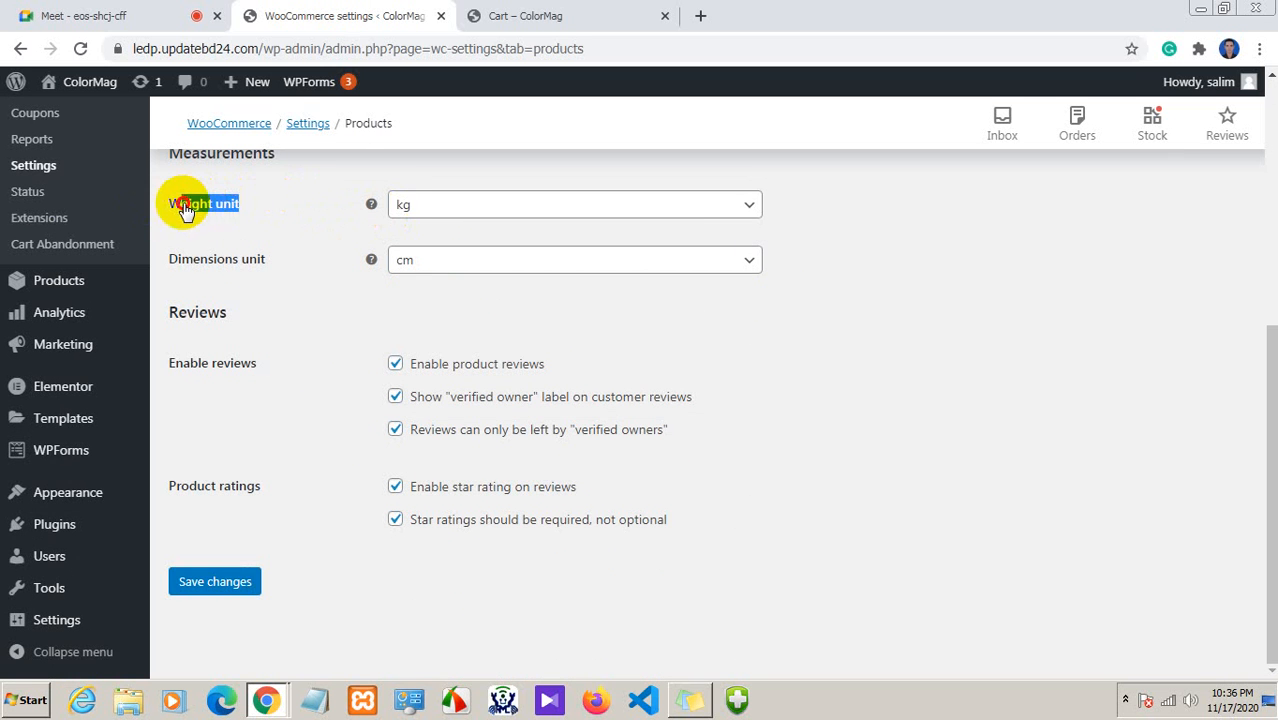
pyautogui.scroll(1, 295, 238)
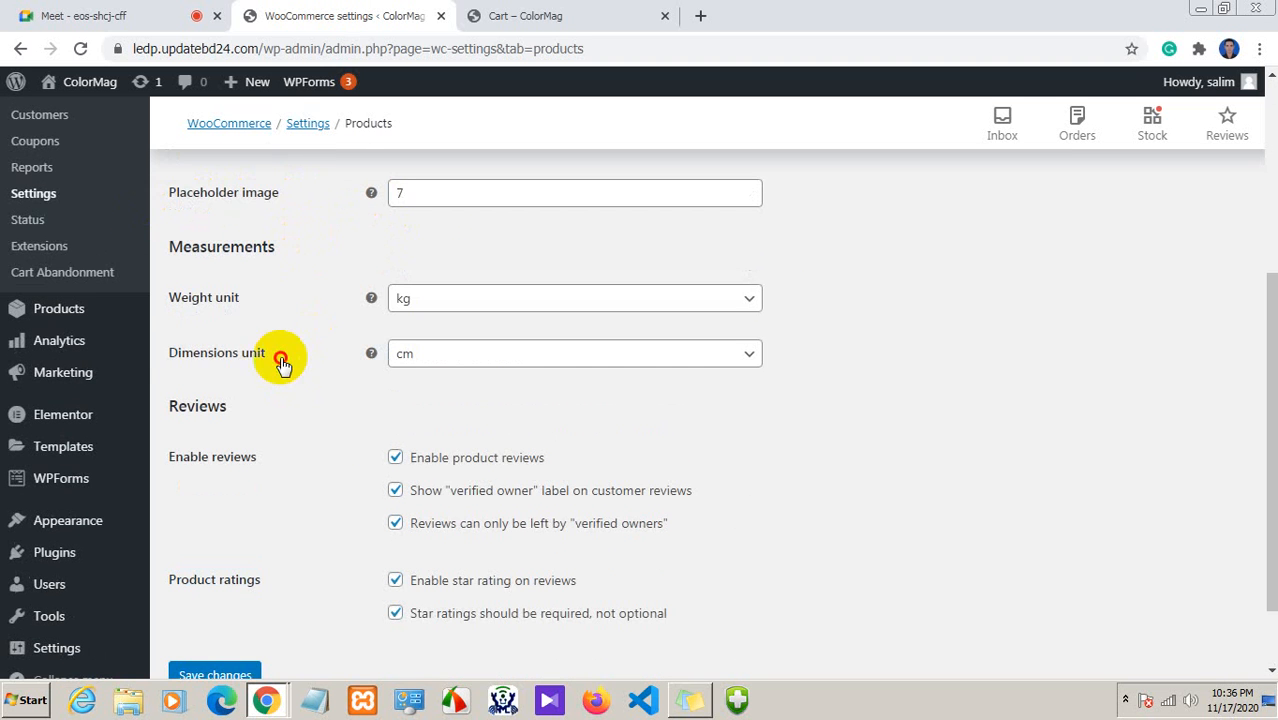
pyautogui.moveTo(280, 354); pyautogui.dragTo(172, 360)
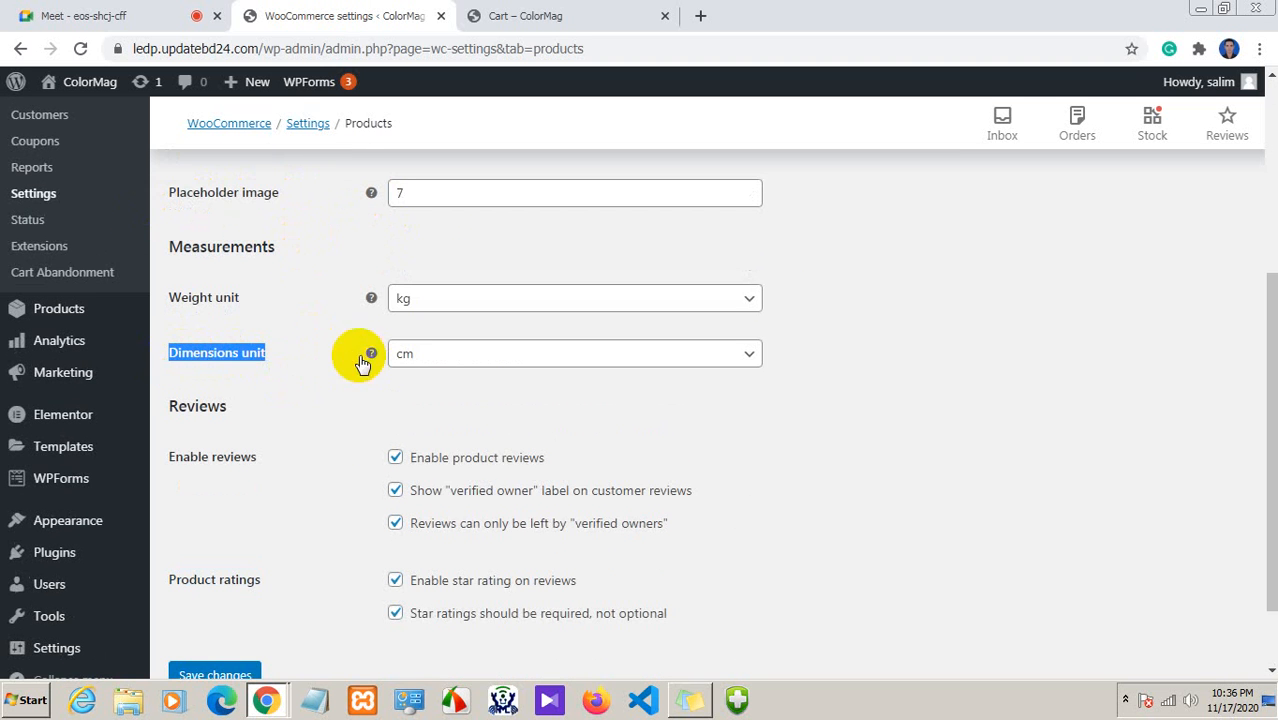
pyautogui.click(305, 346)
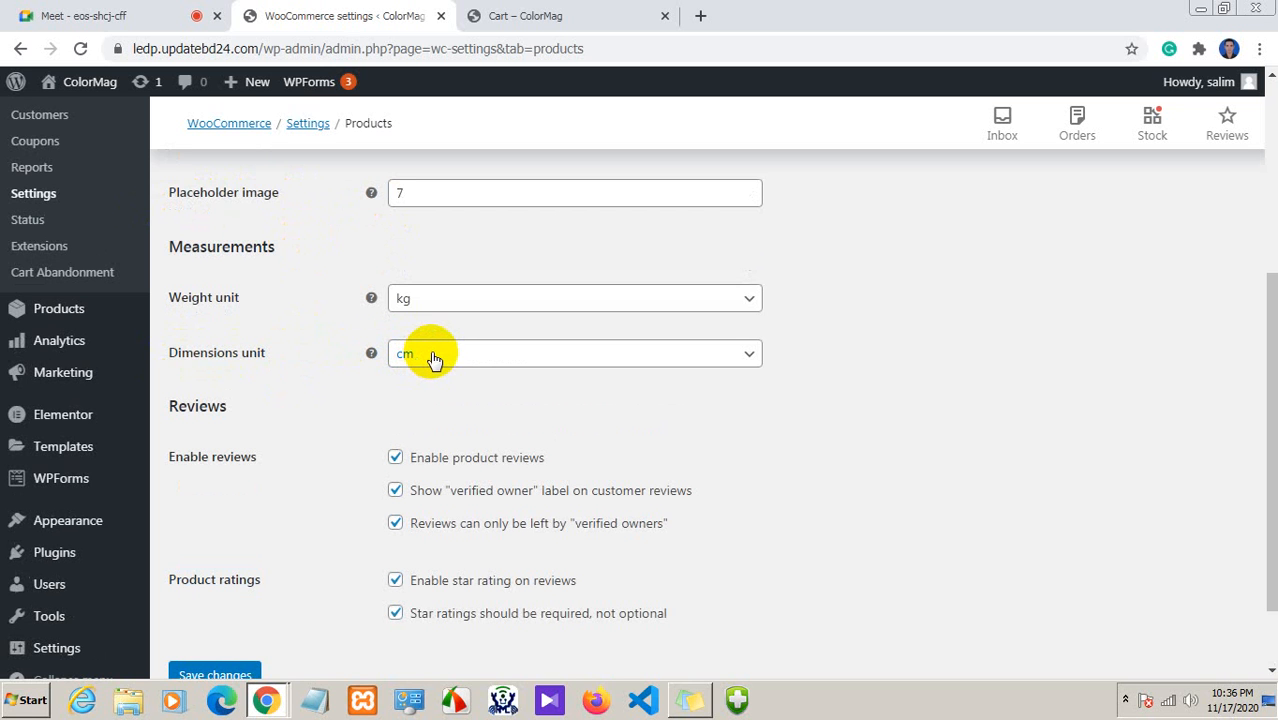
pyautogui.click(433, 356)
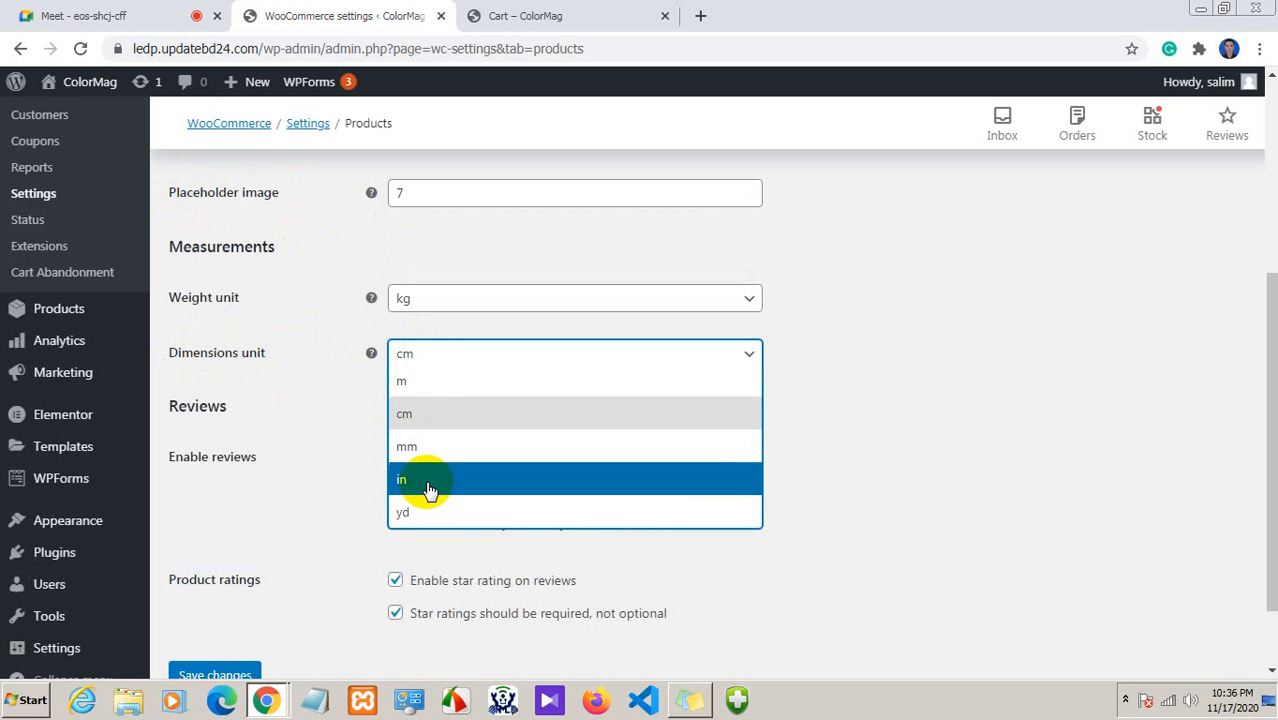
pyautogui.click(357, 310)
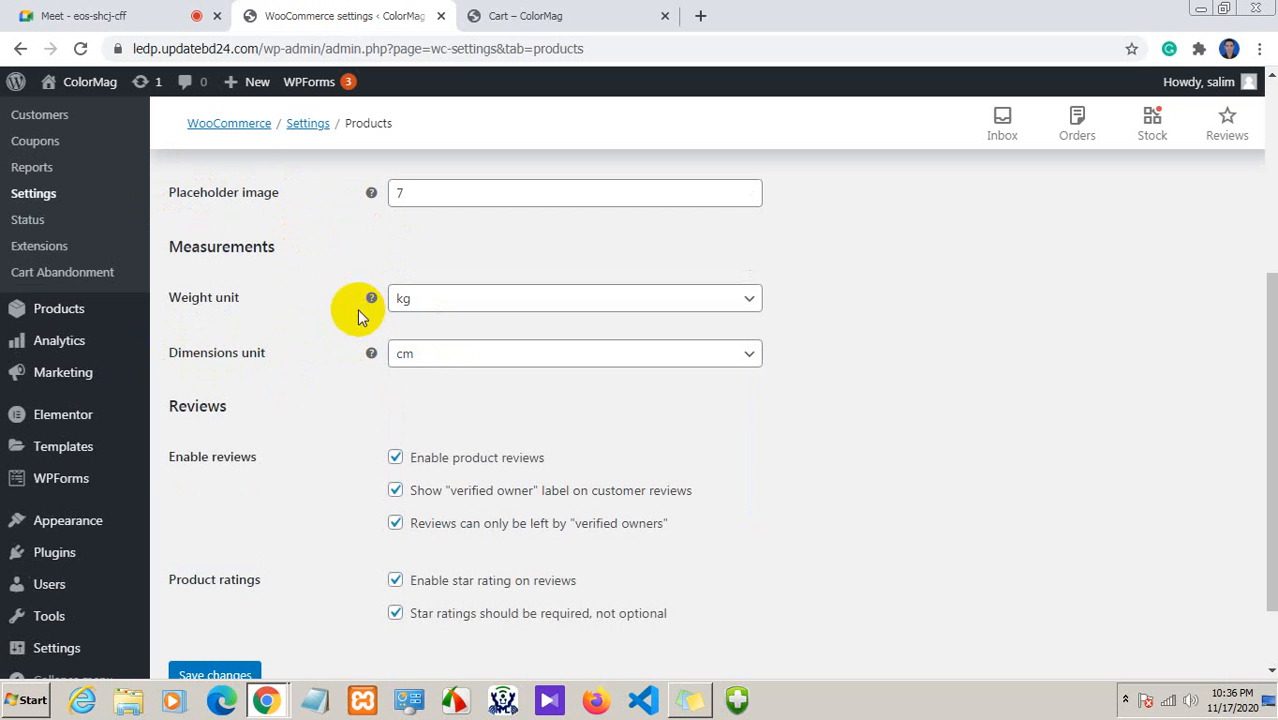
pyautogui.moveTo(251, 304); pyautogui.dragTo(163, 308)
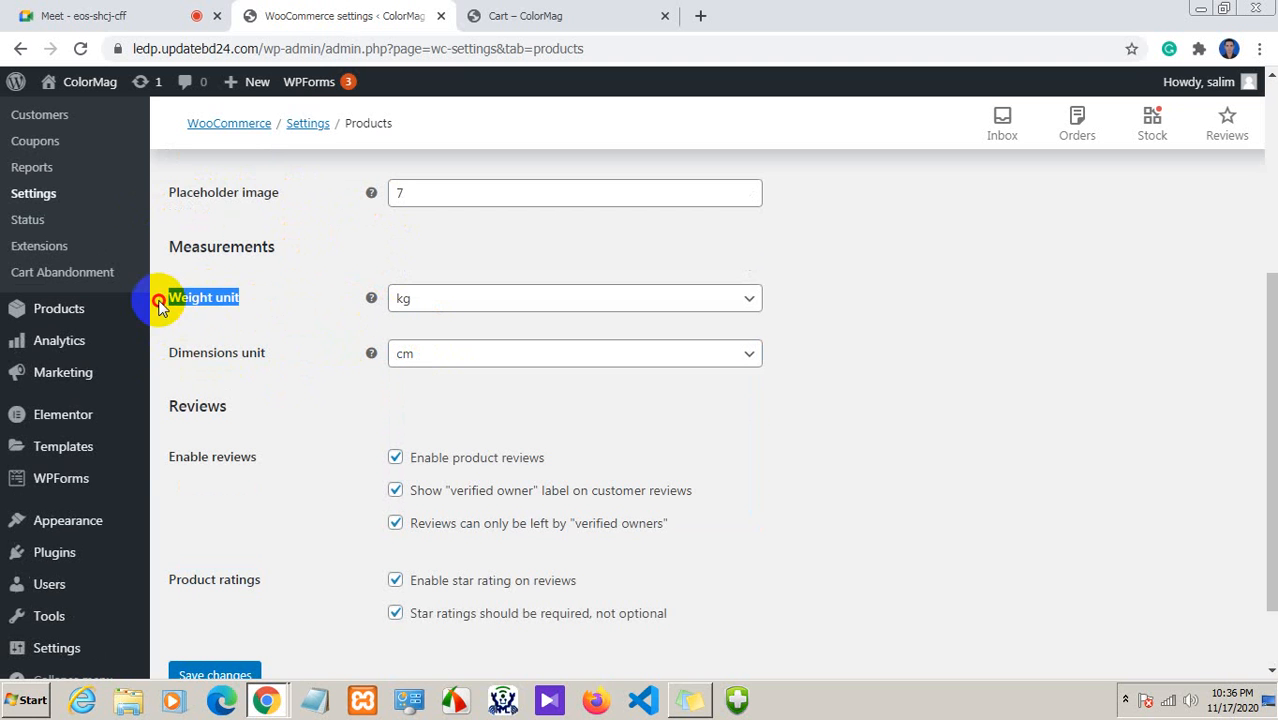
pyautogui.click(242, 304)
pyautogui.click(455, 298)
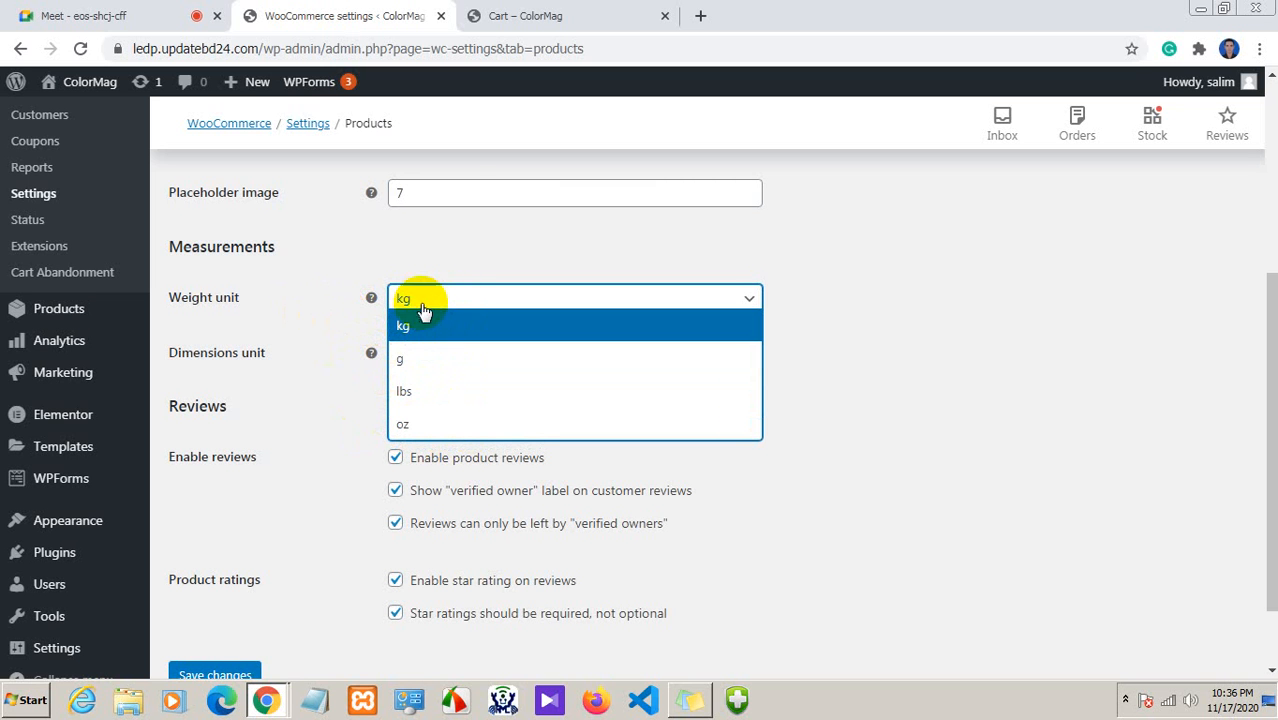
pyautogui.click(352, 309)
# Check the product ratings options and save the changes to the Products settings
pyautogui.scroll(-2, 308, 350)
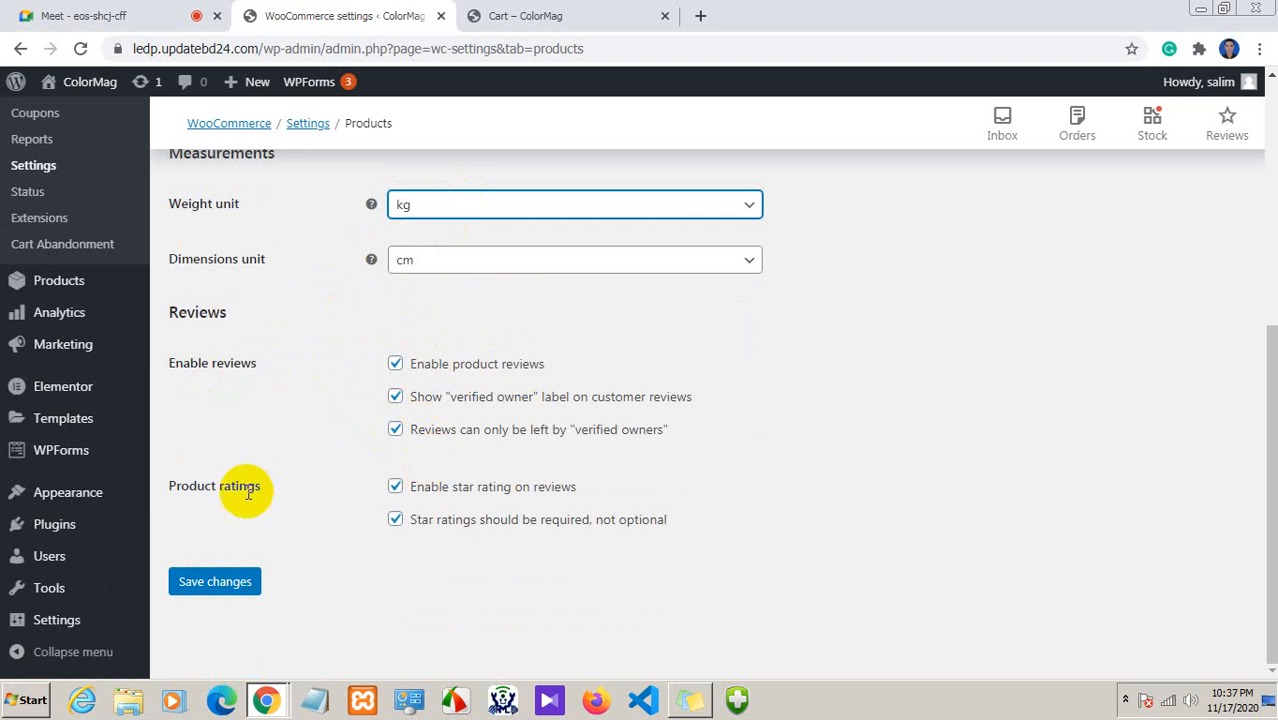
pyautogui.moveTo(176, 486); pyautogui.dragTo(420, 505)
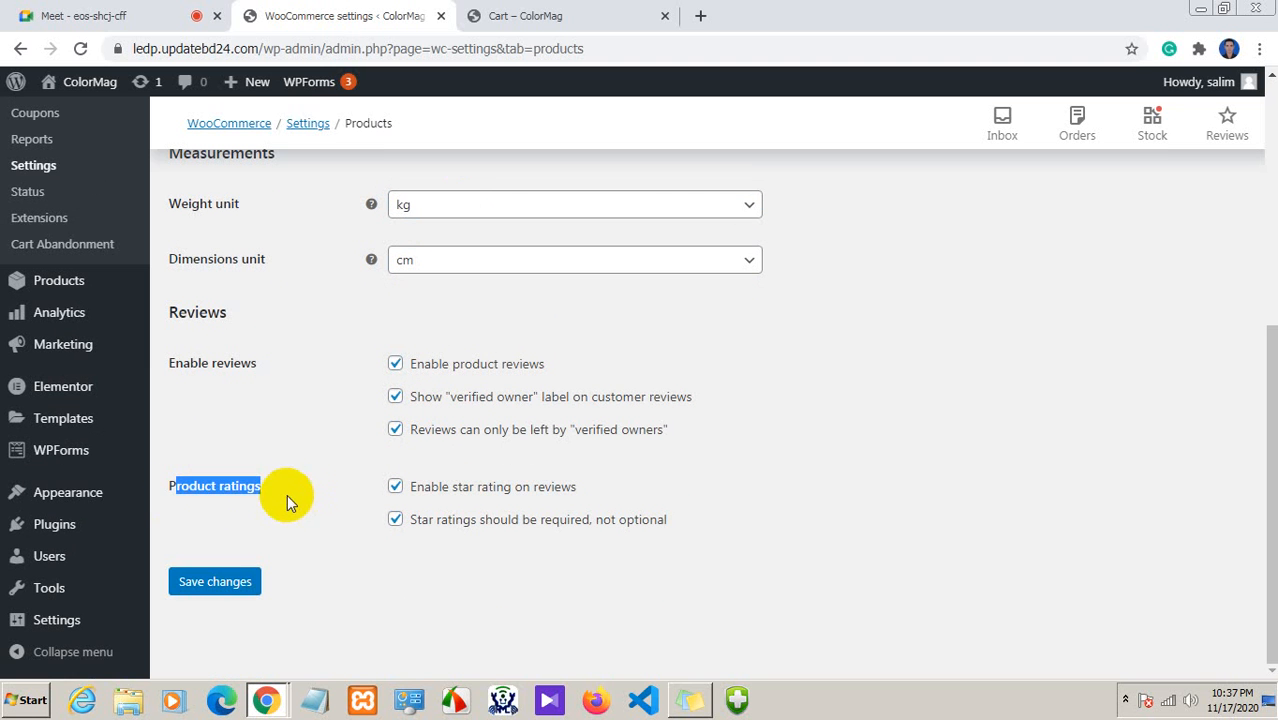
pyautogui.moveTo(287, 494); pyautogui.dragTo(177, 486)
pyautogui.click(238, 582)
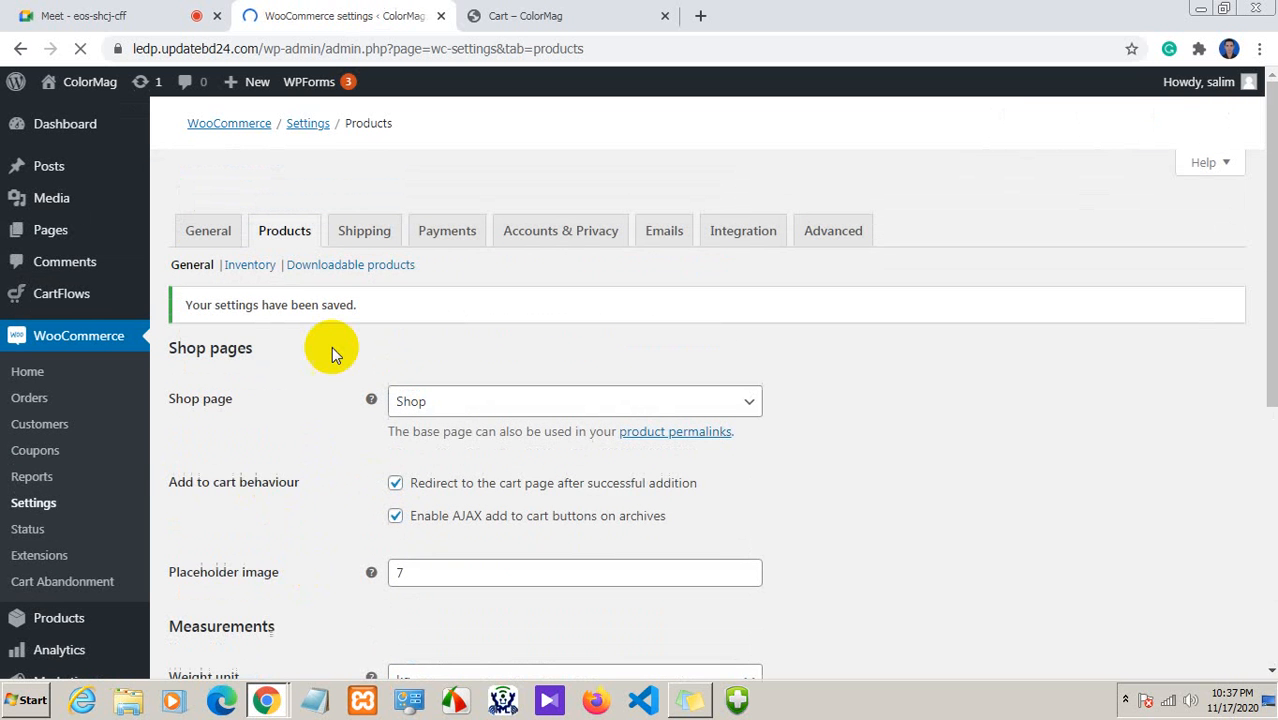
# Open the Shipping settings and delete the shipping zone covering the Rajshahi region
pyautogui.click(360, 246)
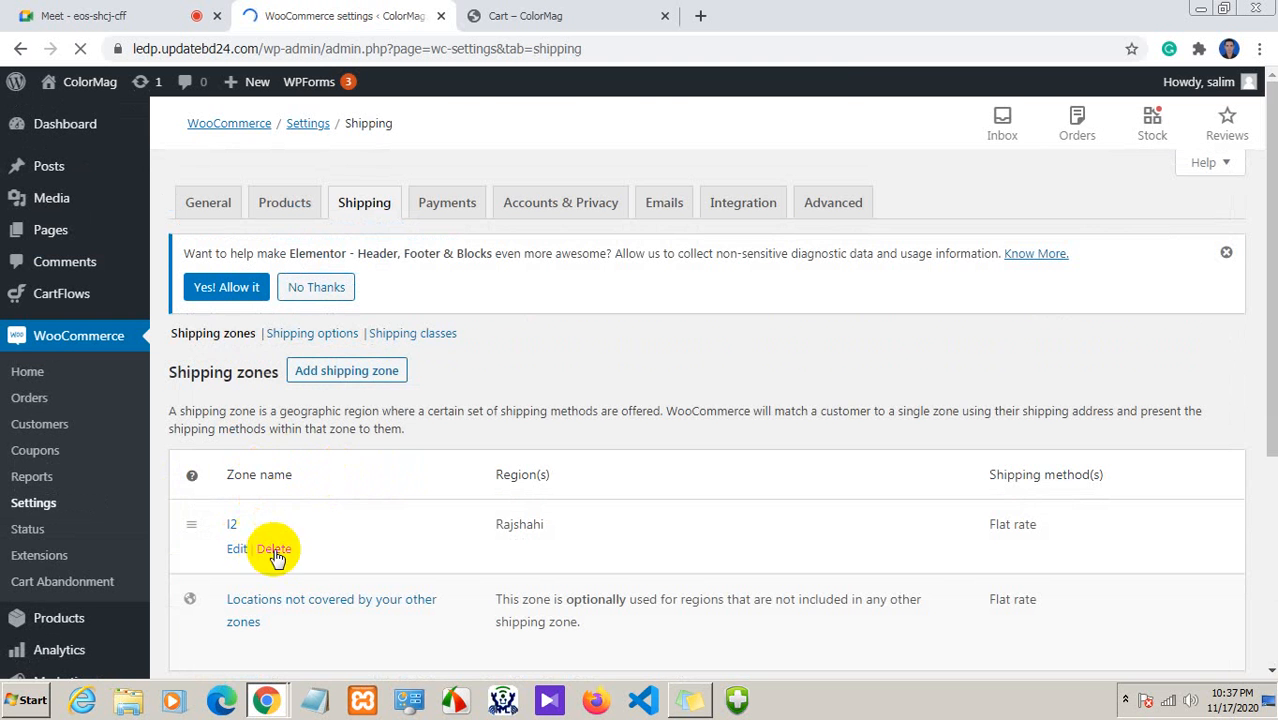
pyautogui.click(276, 556)
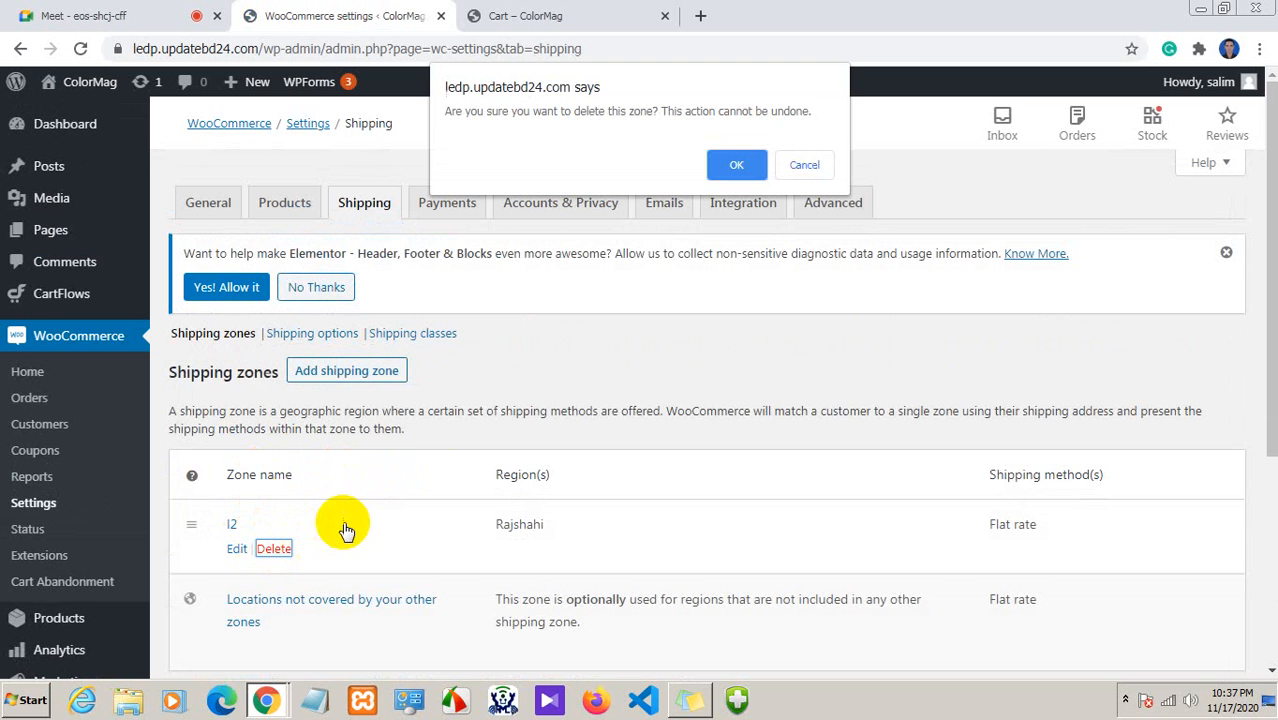
pyautogui.click(733, 163)
# Add a new shipping zone and name it local
pyautogui.scroll(-2, 285, 499)
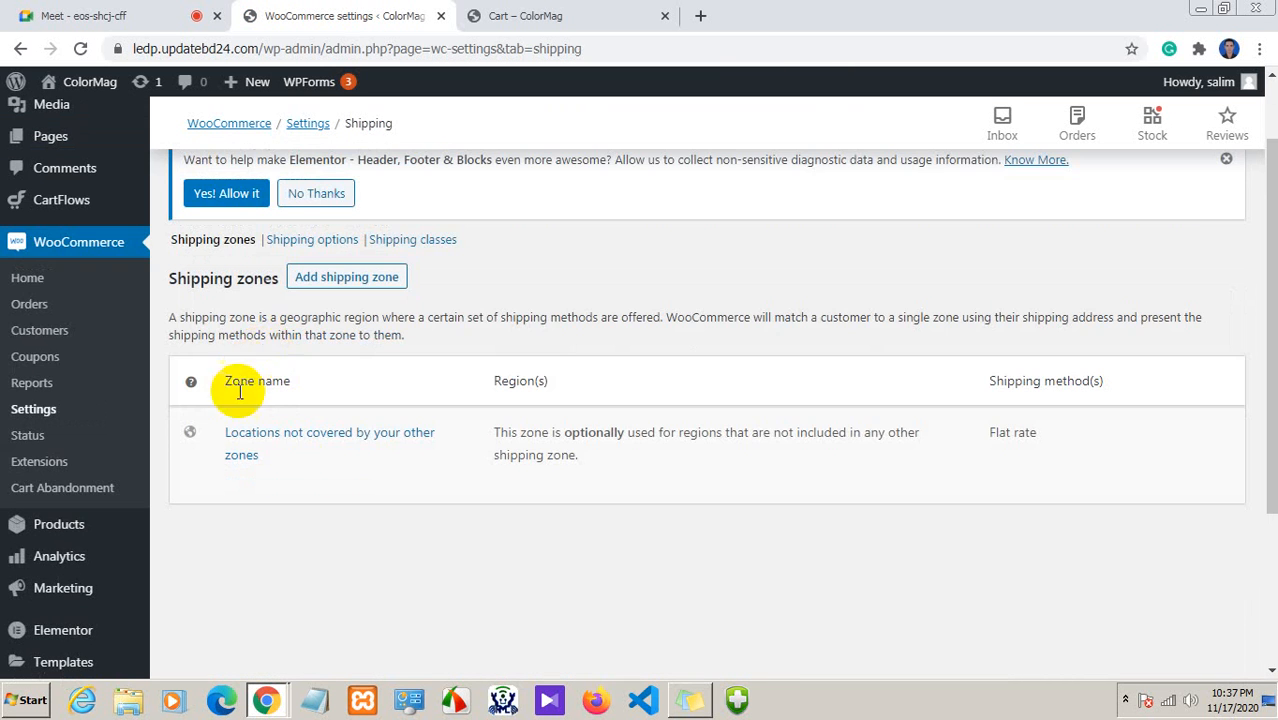
pyautogui.scroll(1, 255, 415)
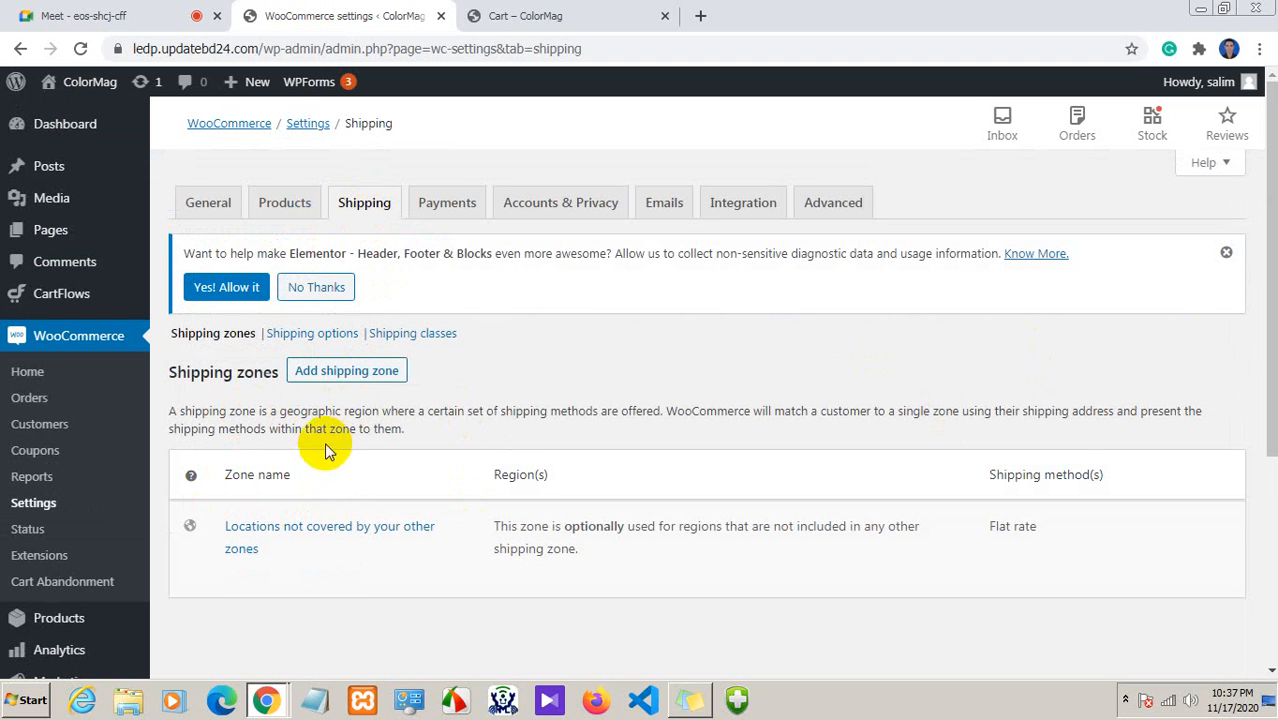
pyautogui.scroll(-1, 314, 455)
pyautogui.moveTo(251, 458)
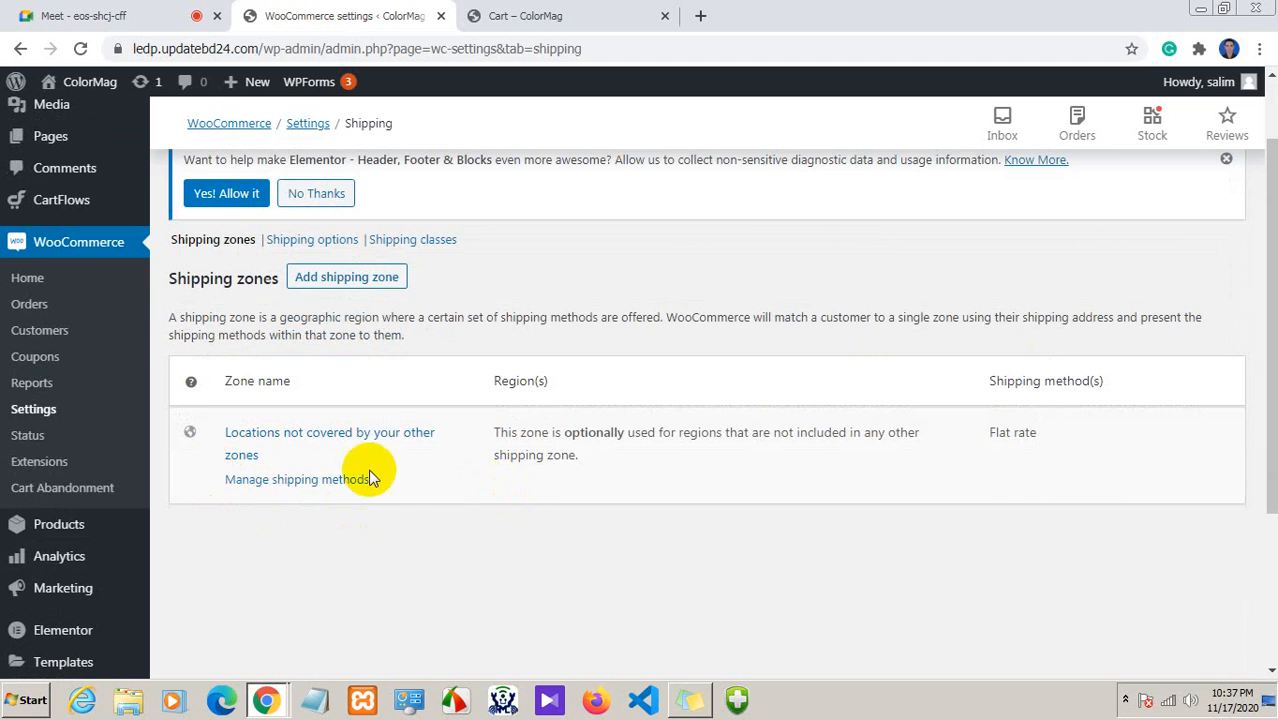
pyautogui.scroll(1, 350, 472)
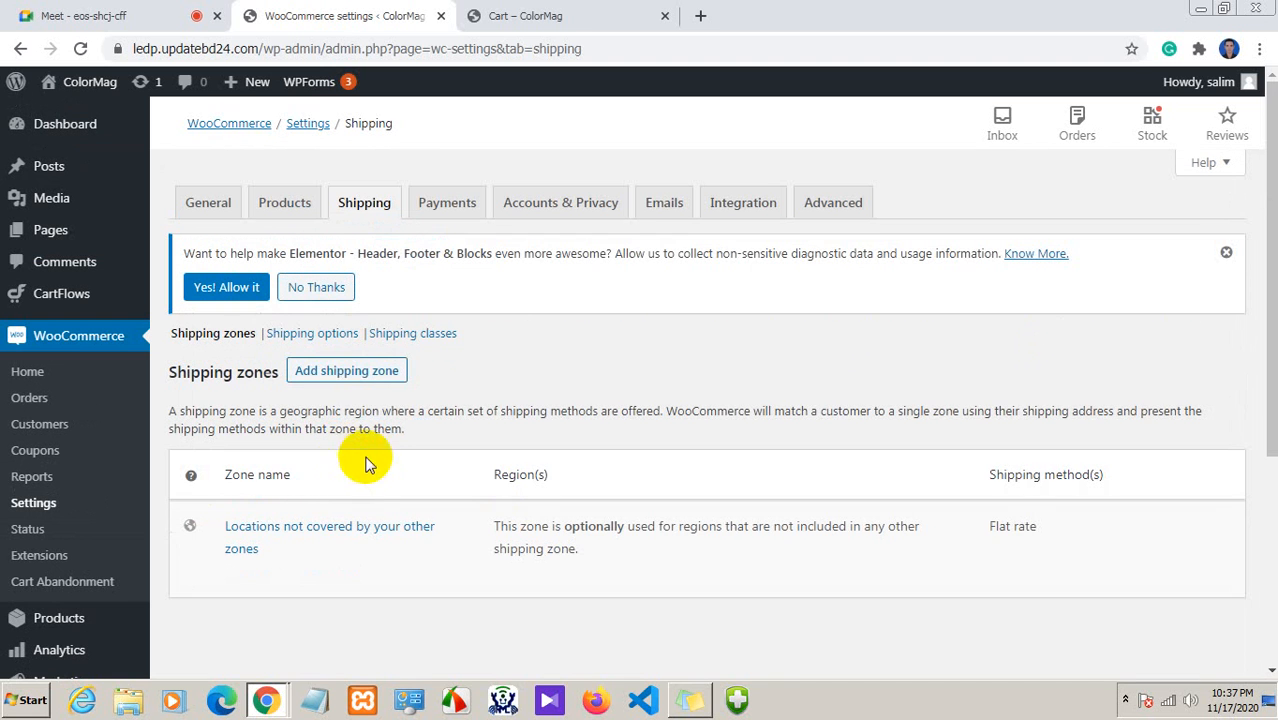
pyautogui.click(349, 378)
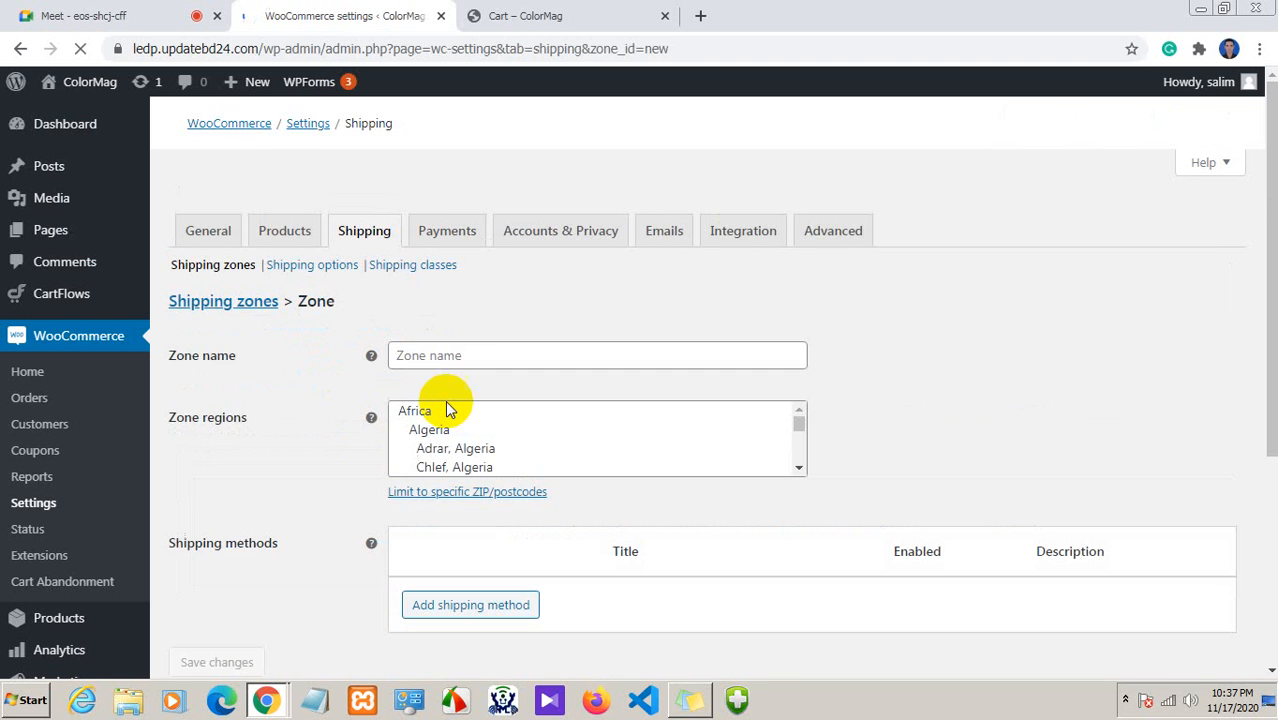
pyautogui.click(449, 355)
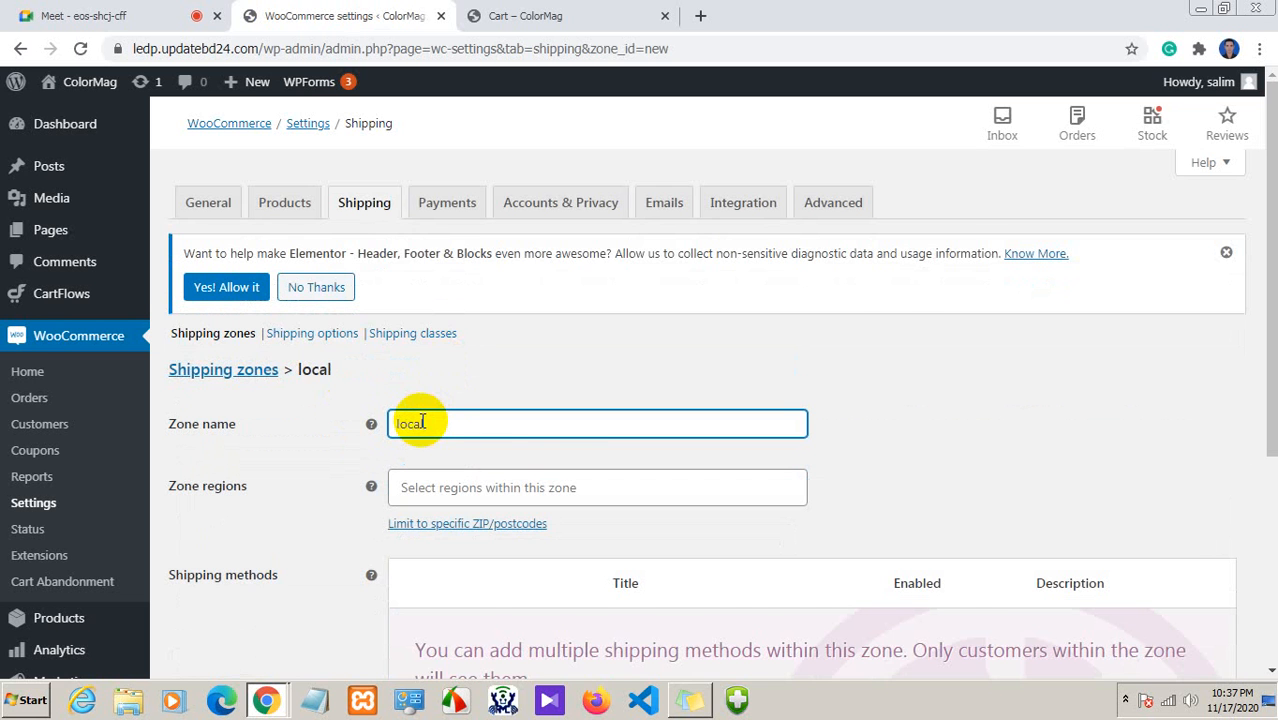
# Search the zone regions for "rang" and add Rangpur, Bangladesh to the local zone
pyautogui.scroll(-1, 414, 416)
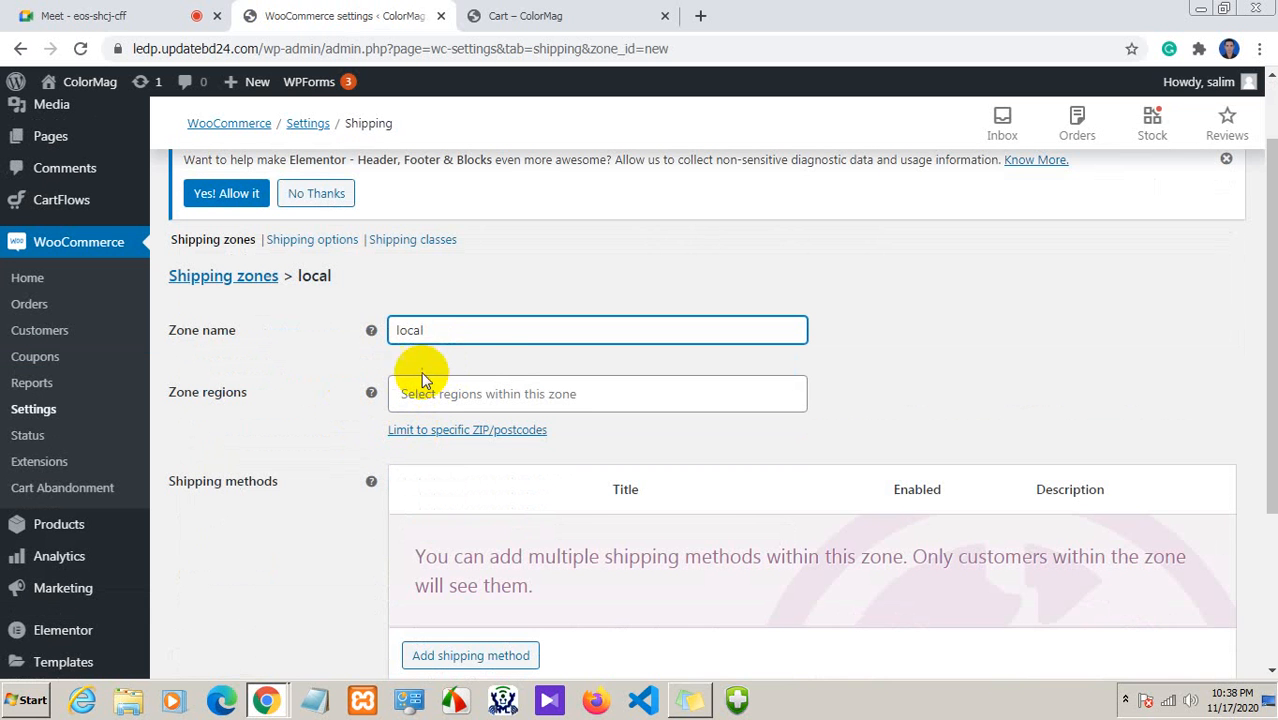
pyautogui.click(434, 397)
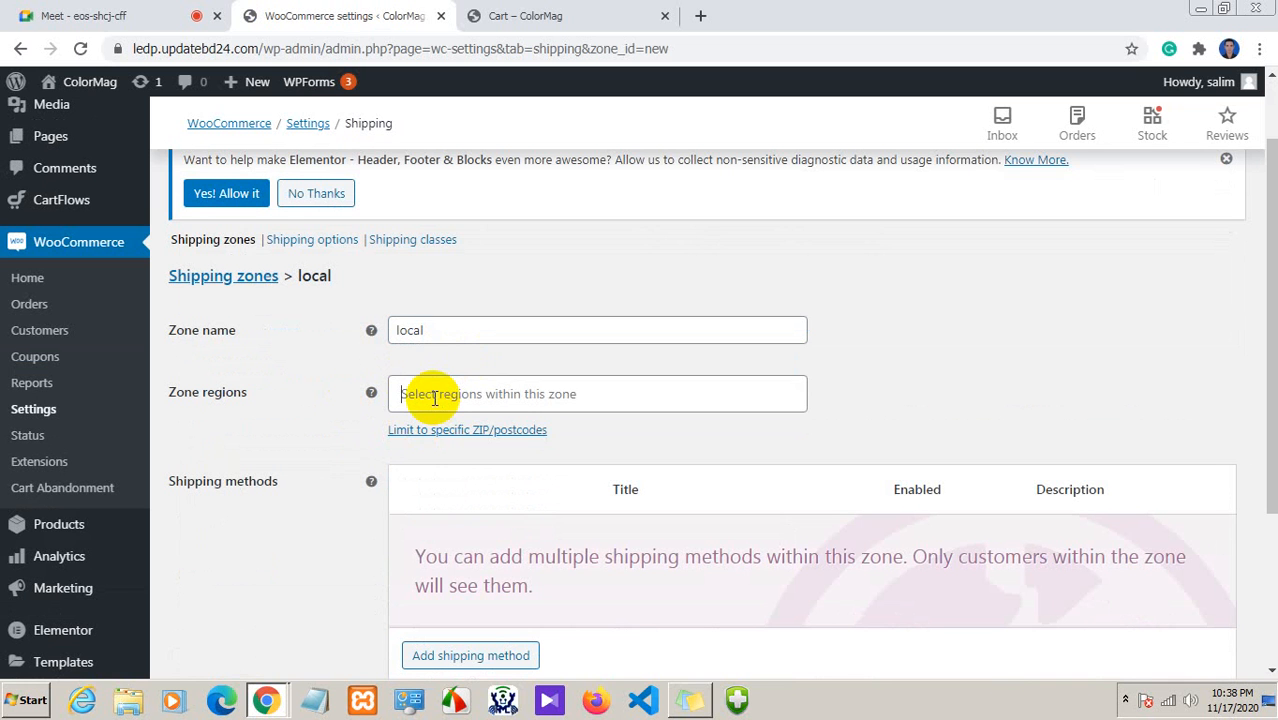
pyautogui.click(434, 397)
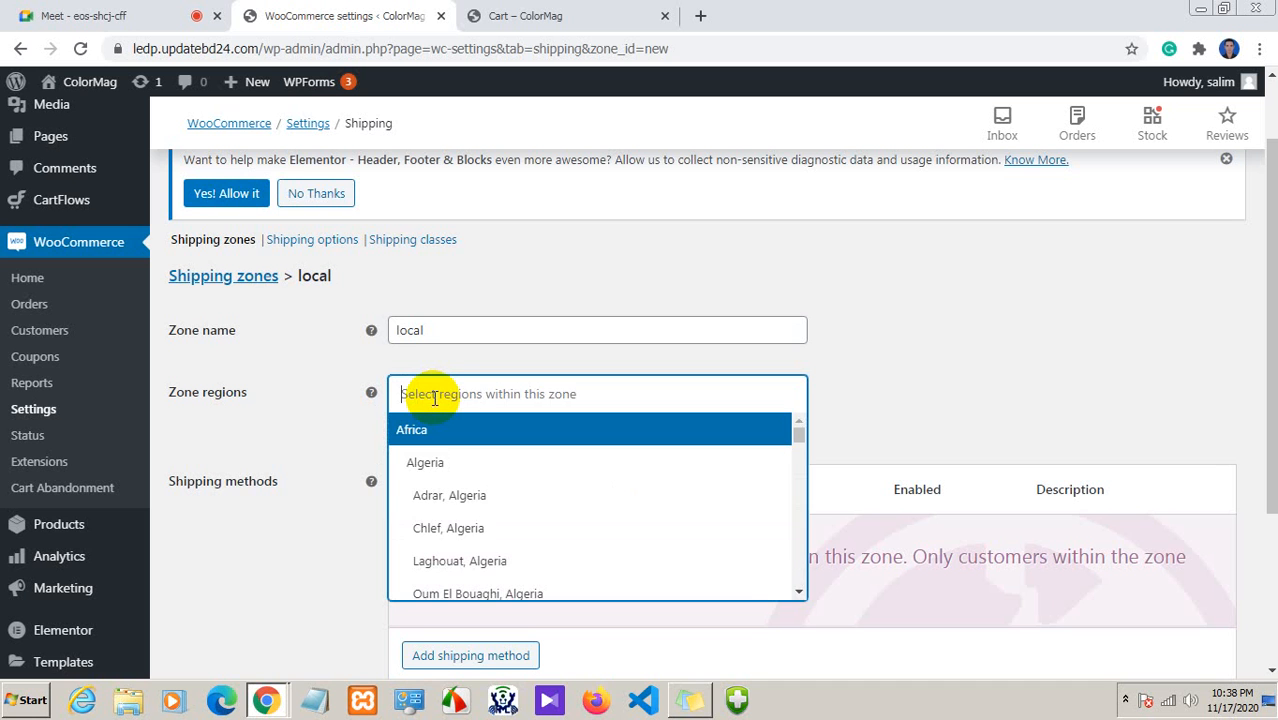
pyautogui.write('rara')
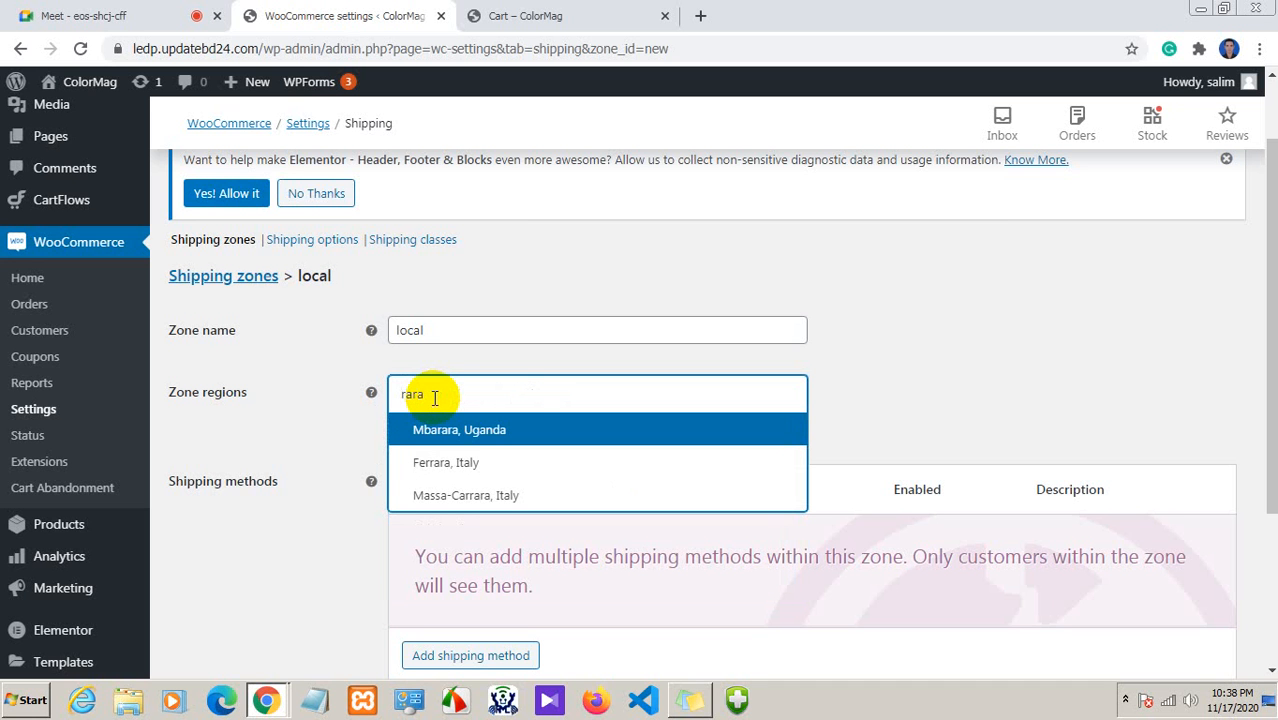
pyautogui.press('BackSpace')
pyautogui.press('BackSpace')
pyautogui.press('BackSpace')
pyautogui.press('BackSpace')
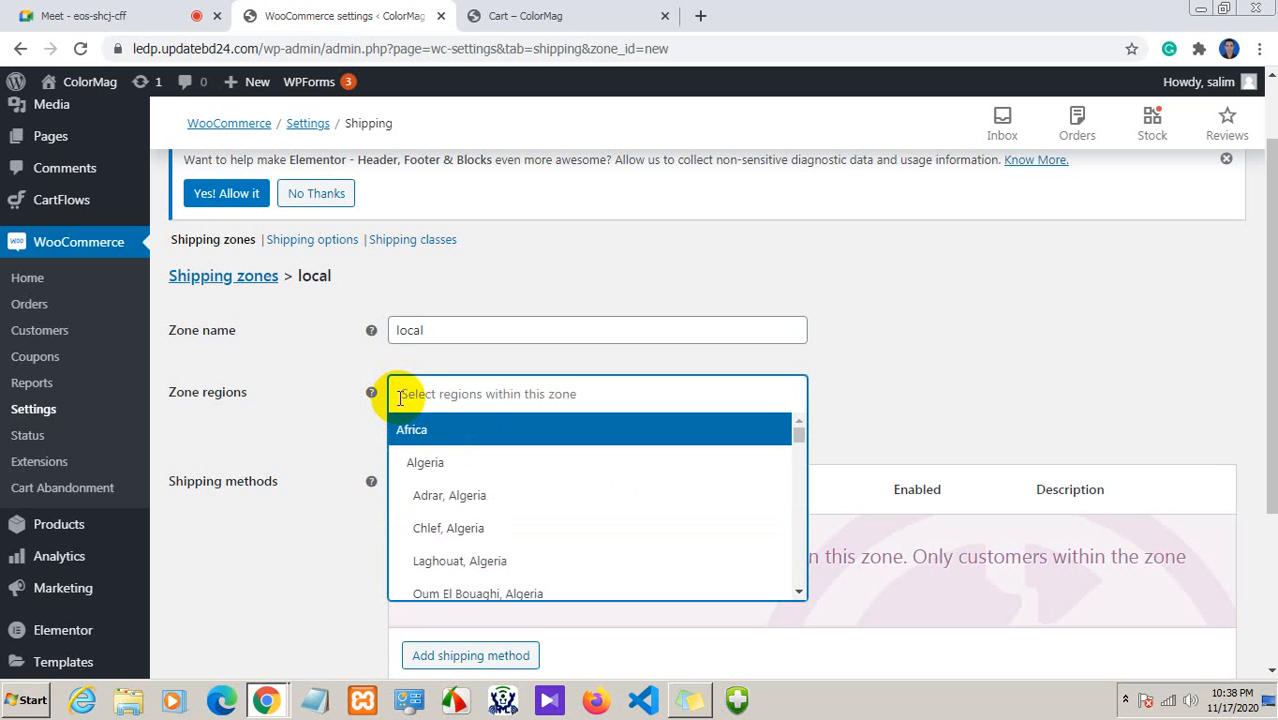
pyautogui.write('ra')
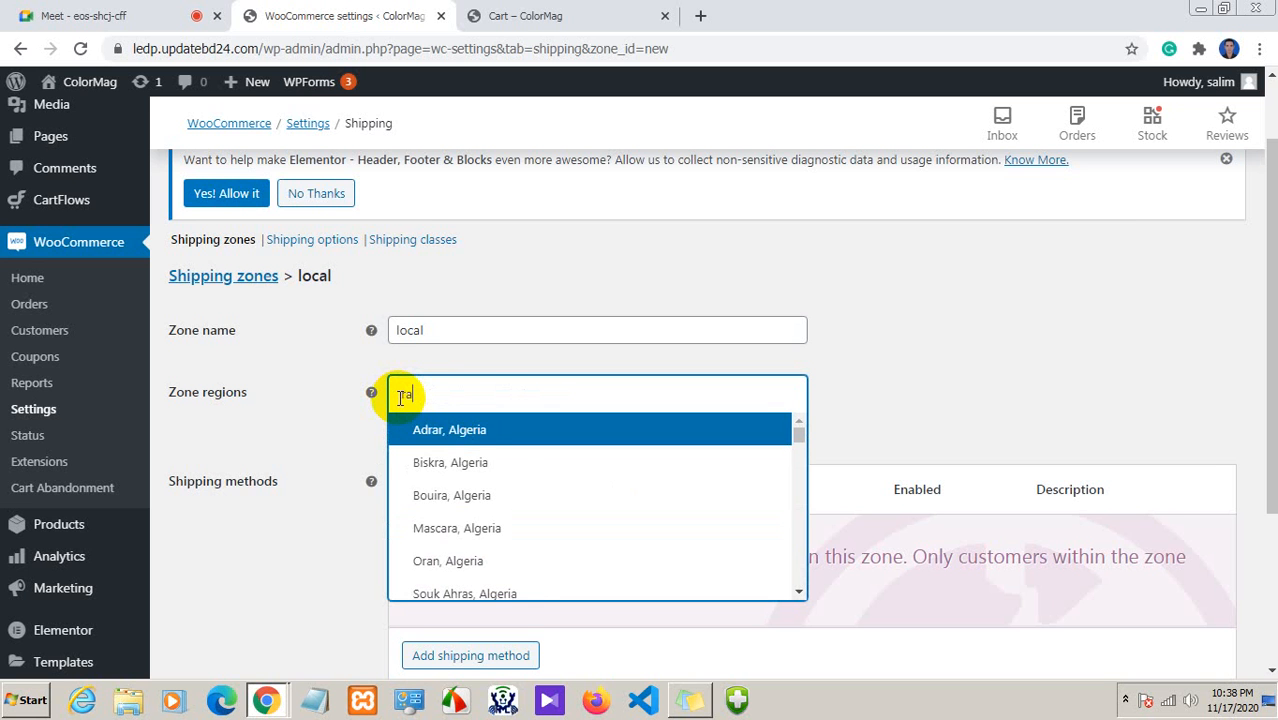
pyautogui.write('ng')
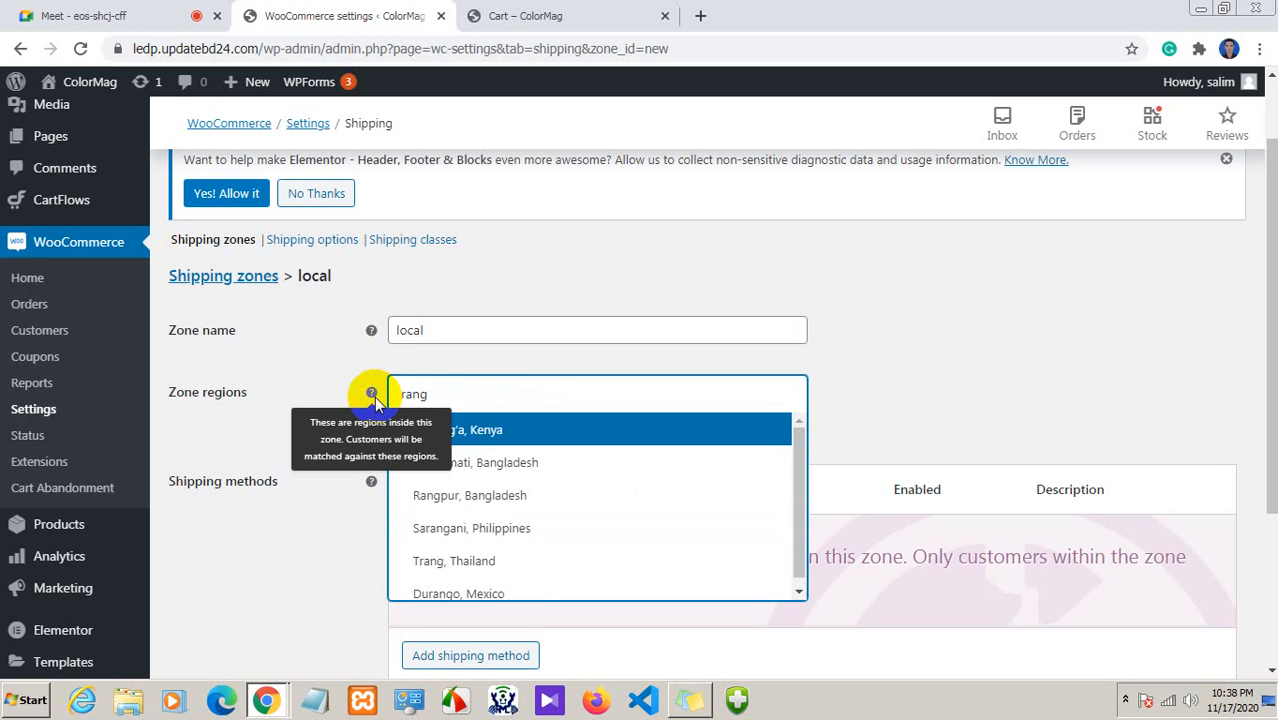
pyautogui.click(480, 496)
# Add Free shipping as a shipping method for the local zone
pyautogui.scroll(-2, 580, 400)
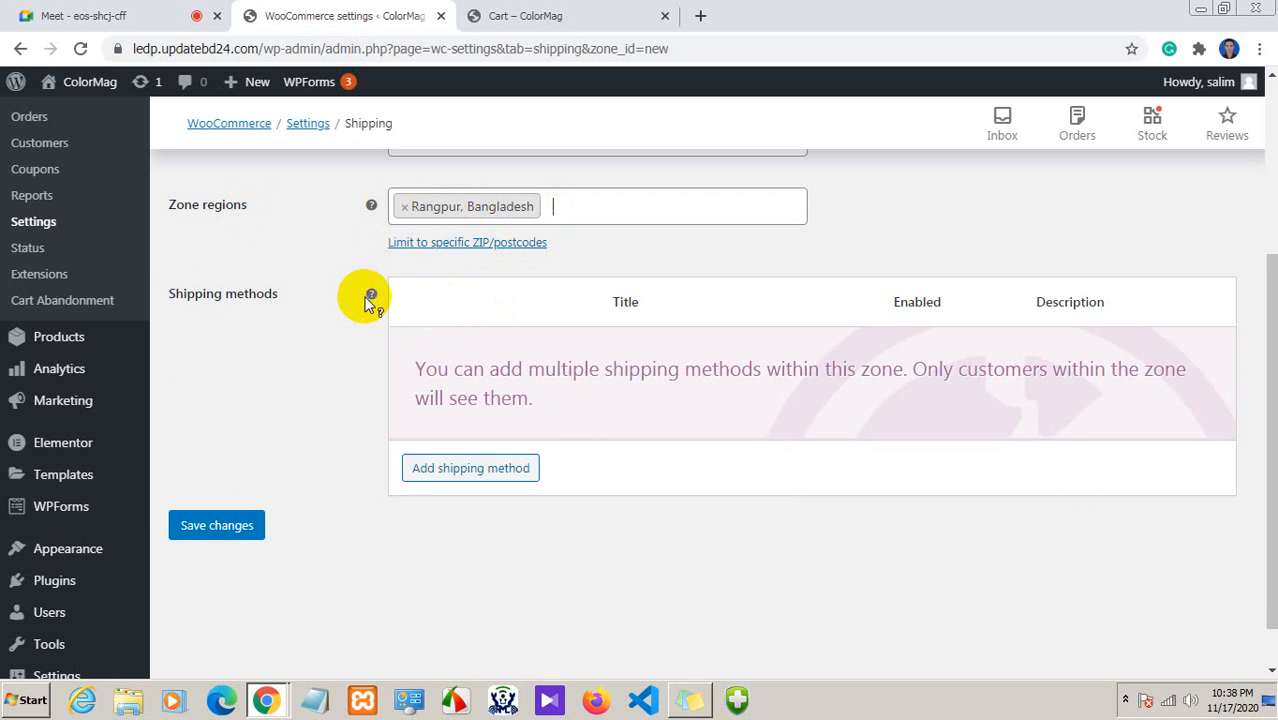
pyautogui.scroll(1, 463, 298)
pyautogui.scroll(-2, 463, 298)
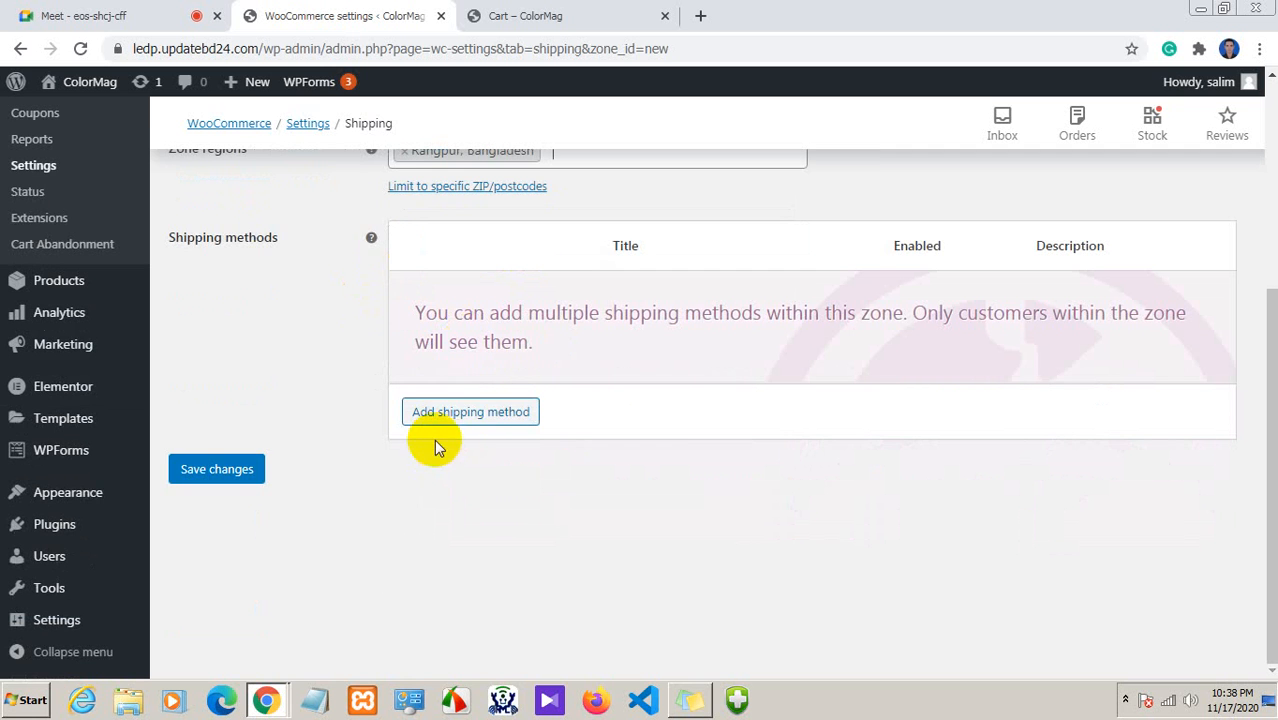
pyautogui.click(466, 411)
pyautogui.click(451, 377)
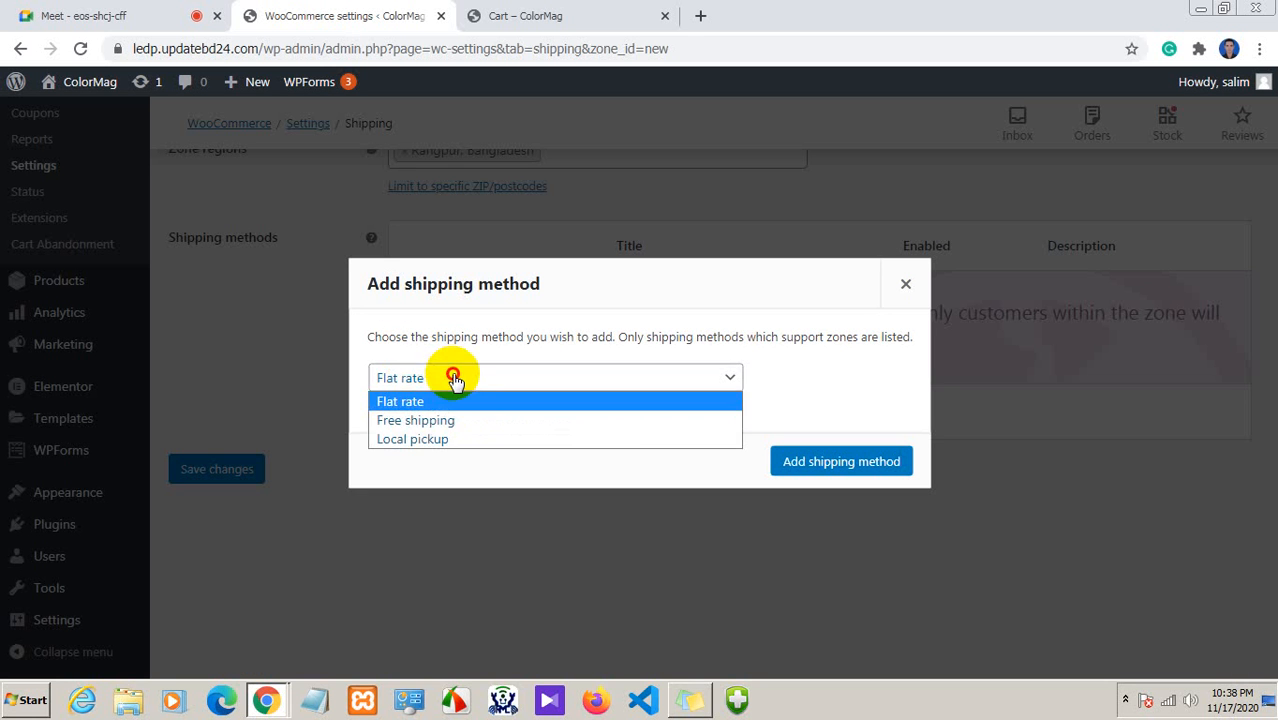
pyautogui.click(424, 424)
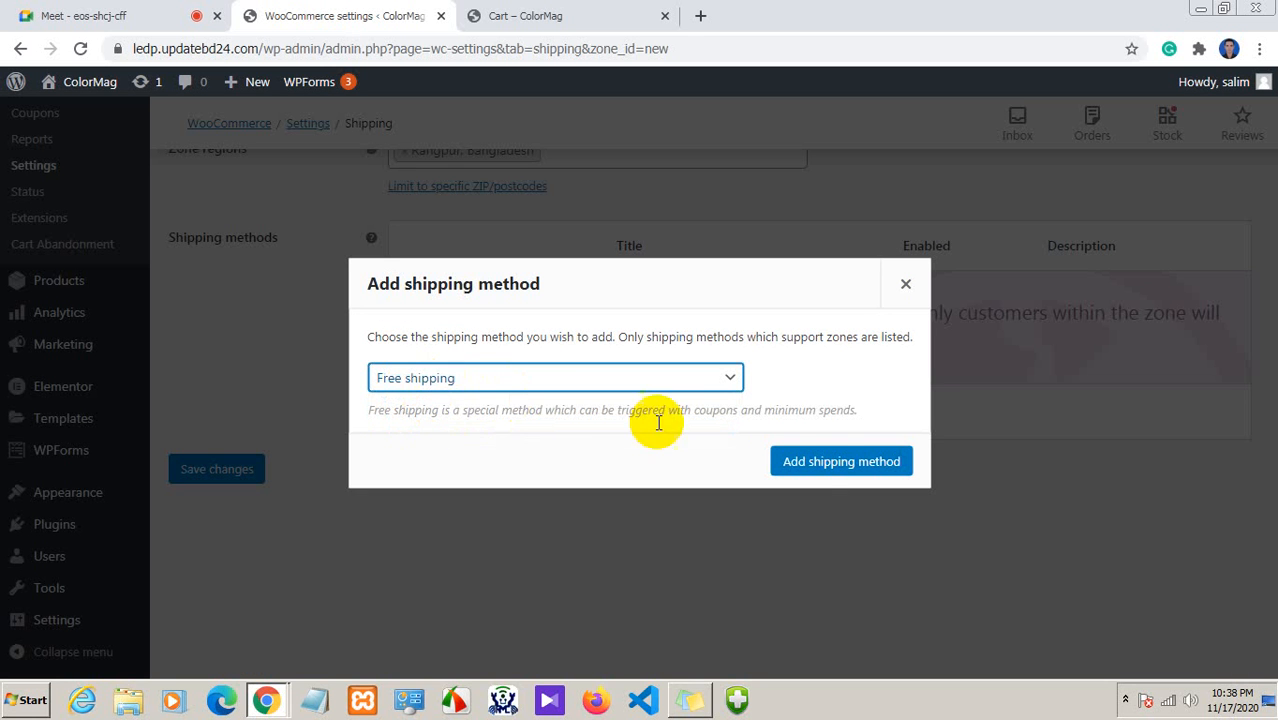
pyautogui.click(829, 462)
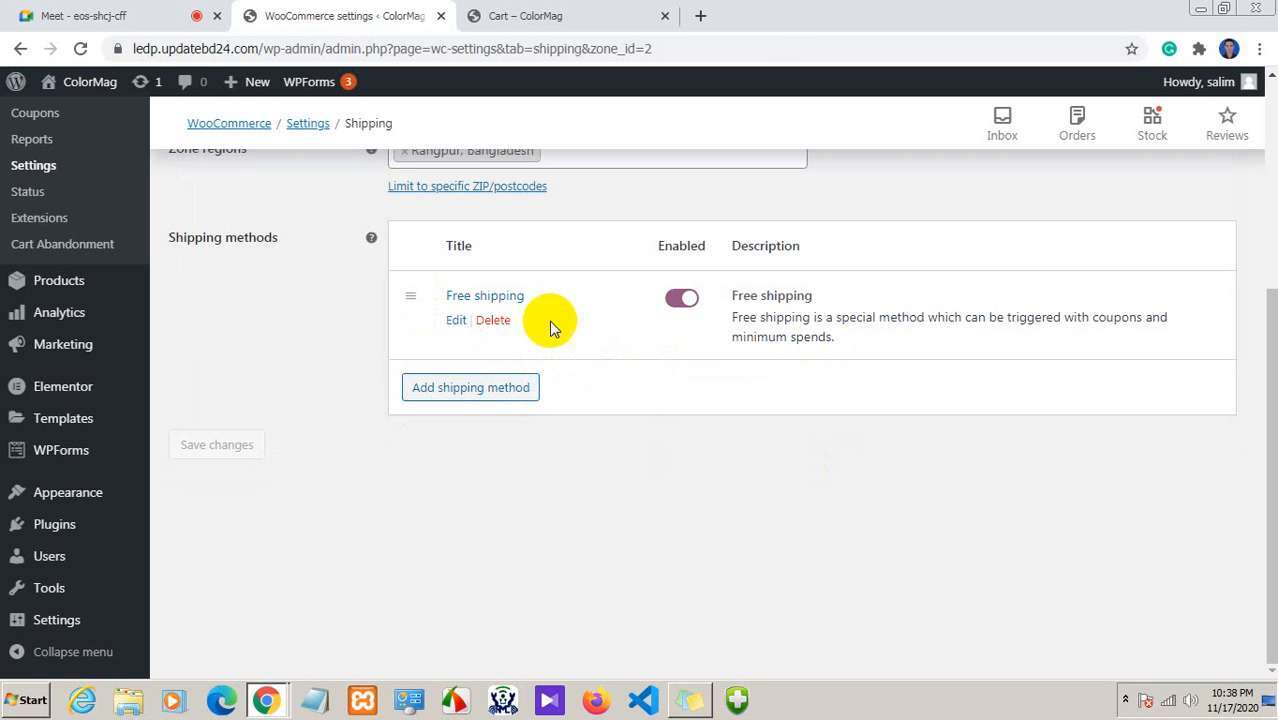
# Review the Free shipping method's title and requirement settings, and close them without making changes
pyautogui.click(457, 320)
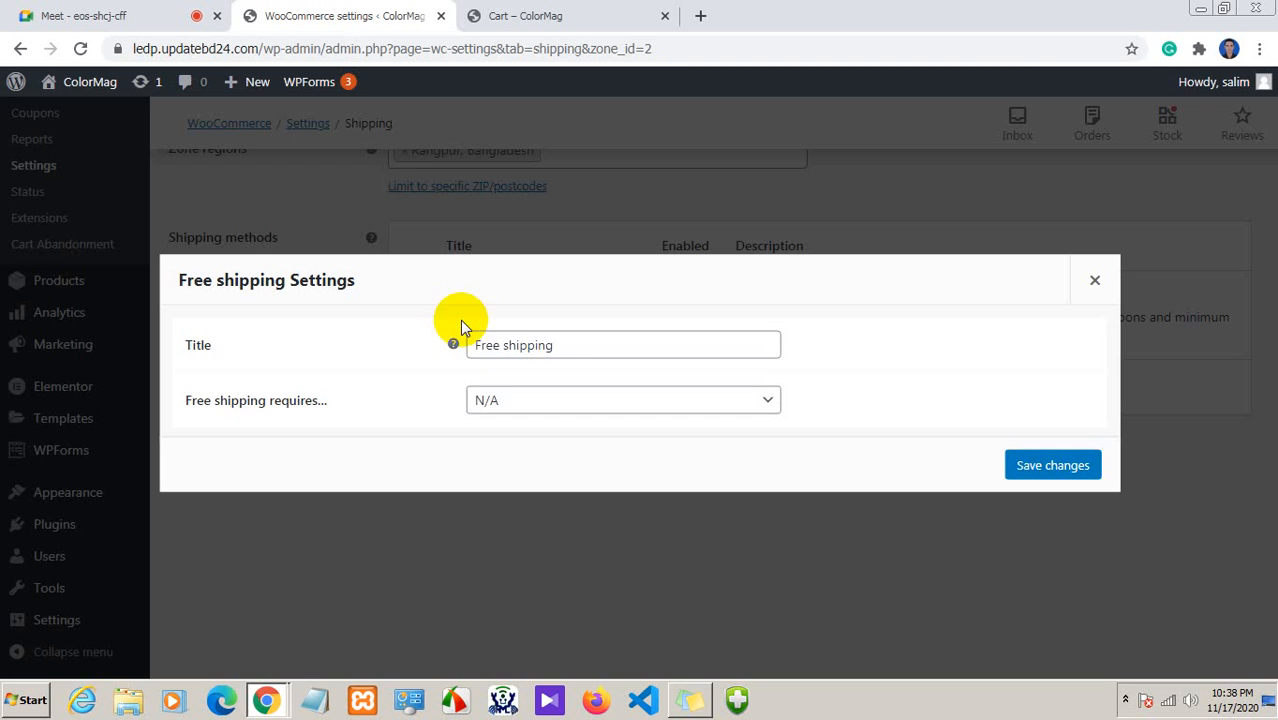
pyautogui.click(577, 337)
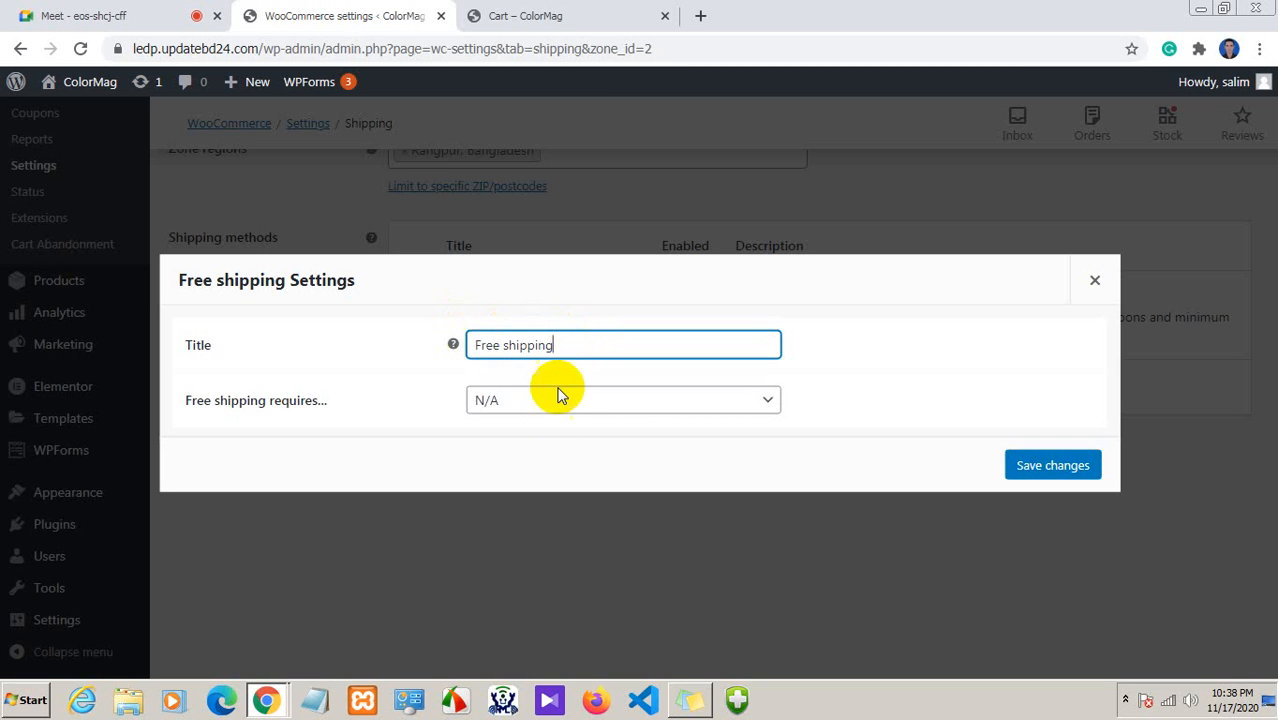
pyautogui.click(1092, 283)
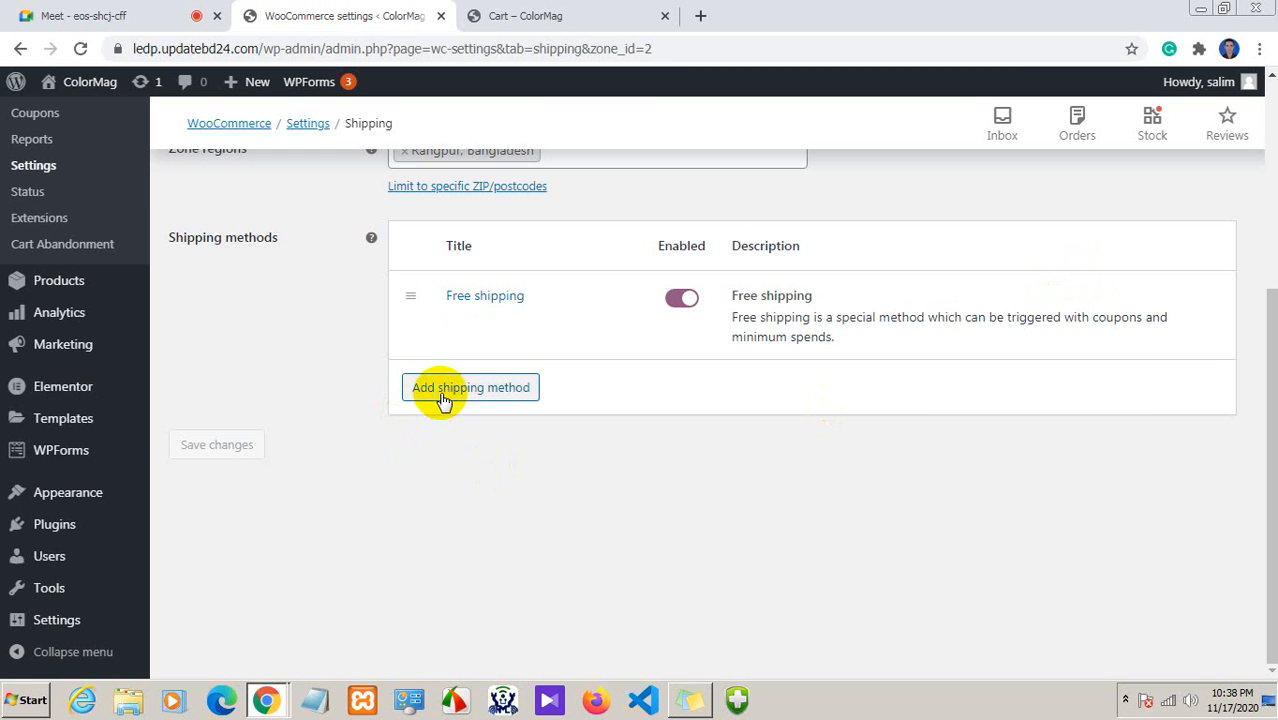
pyautogui.scroll(2, 370, 415)
pyautogui.scroll(-1, 340, 500)
pyautogui.scroll(3, 314, 565)
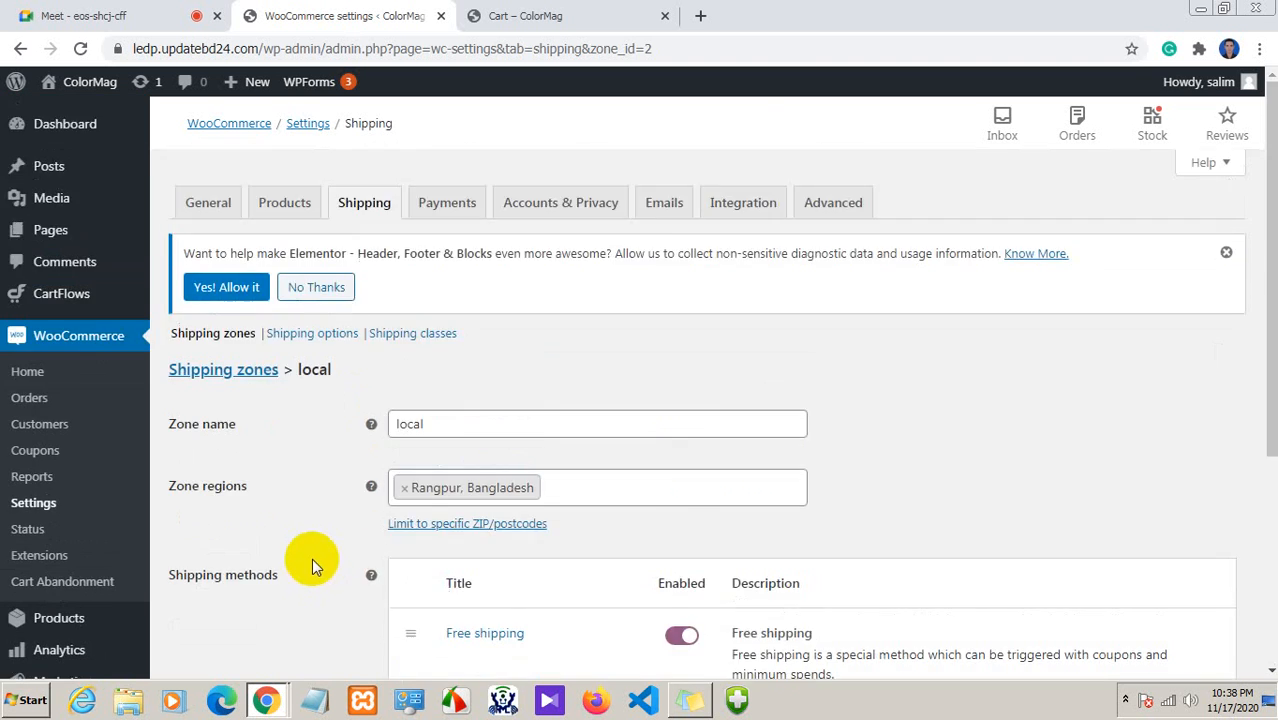
pyautogui.scroll(-3, 313, 555)
pyautogui.scroll(3, 314, 552)
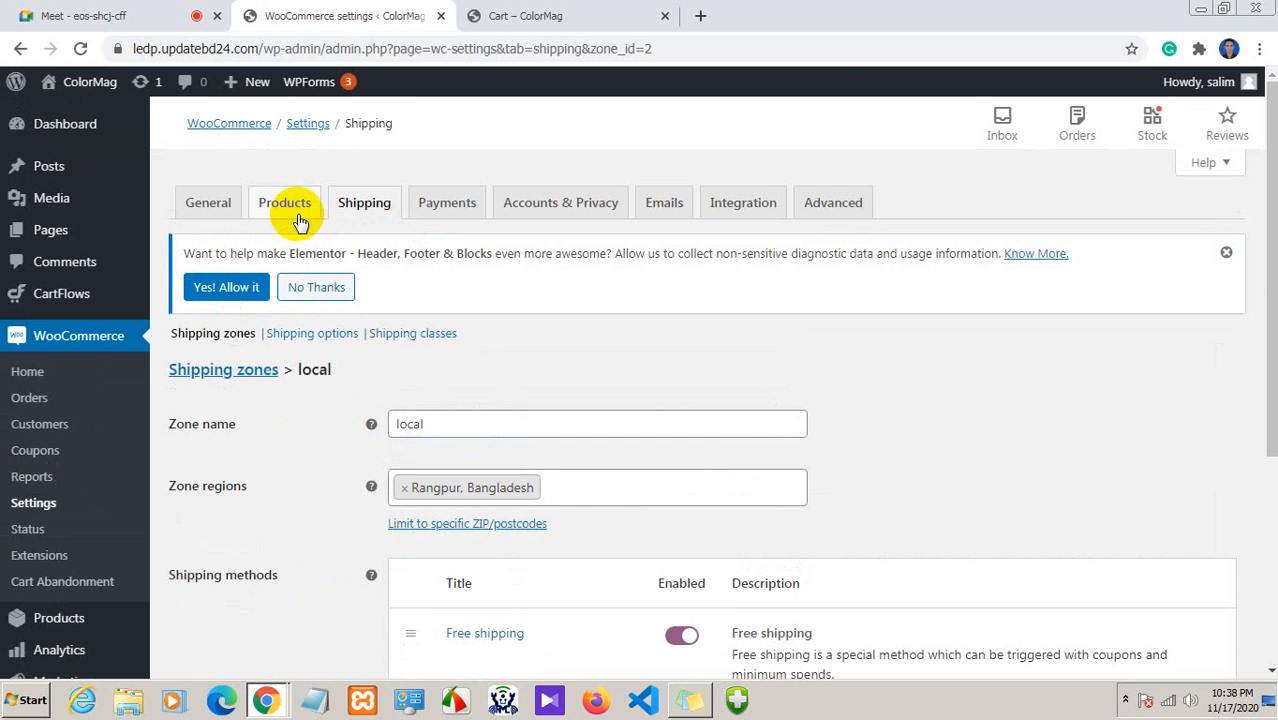
pyautogui.click(235, 333)
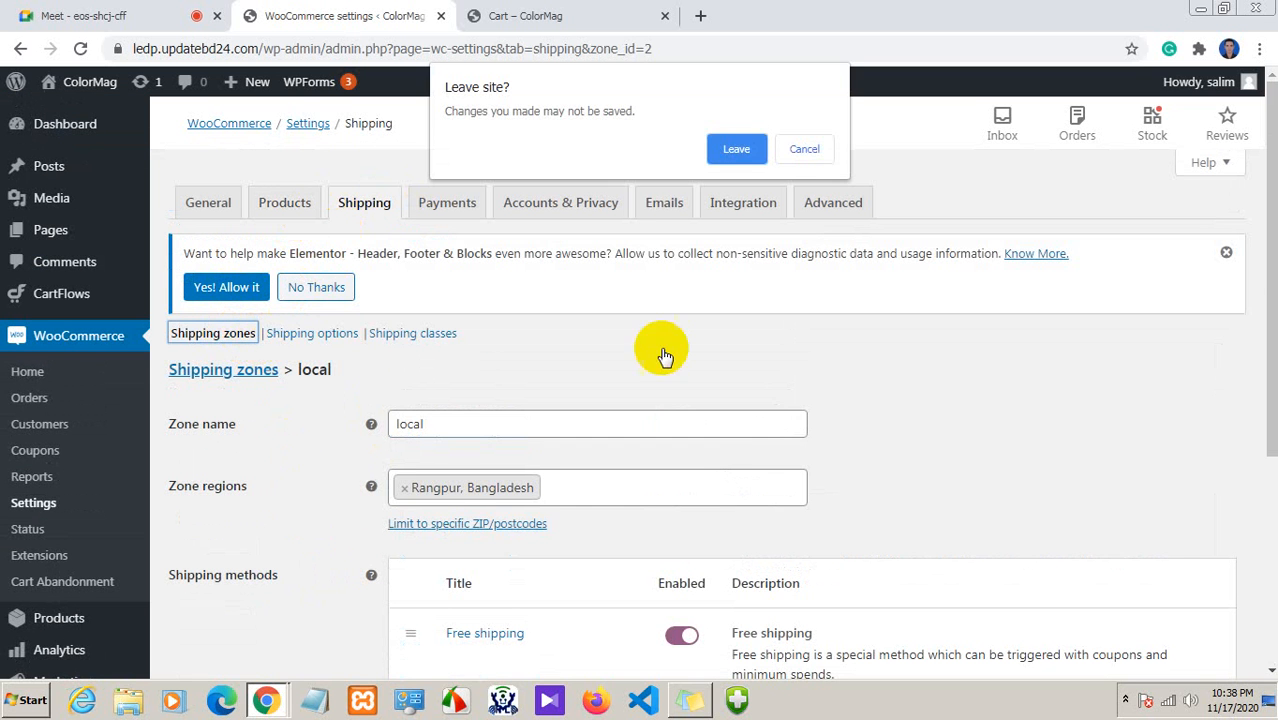
pyautogui.click(804, 149)
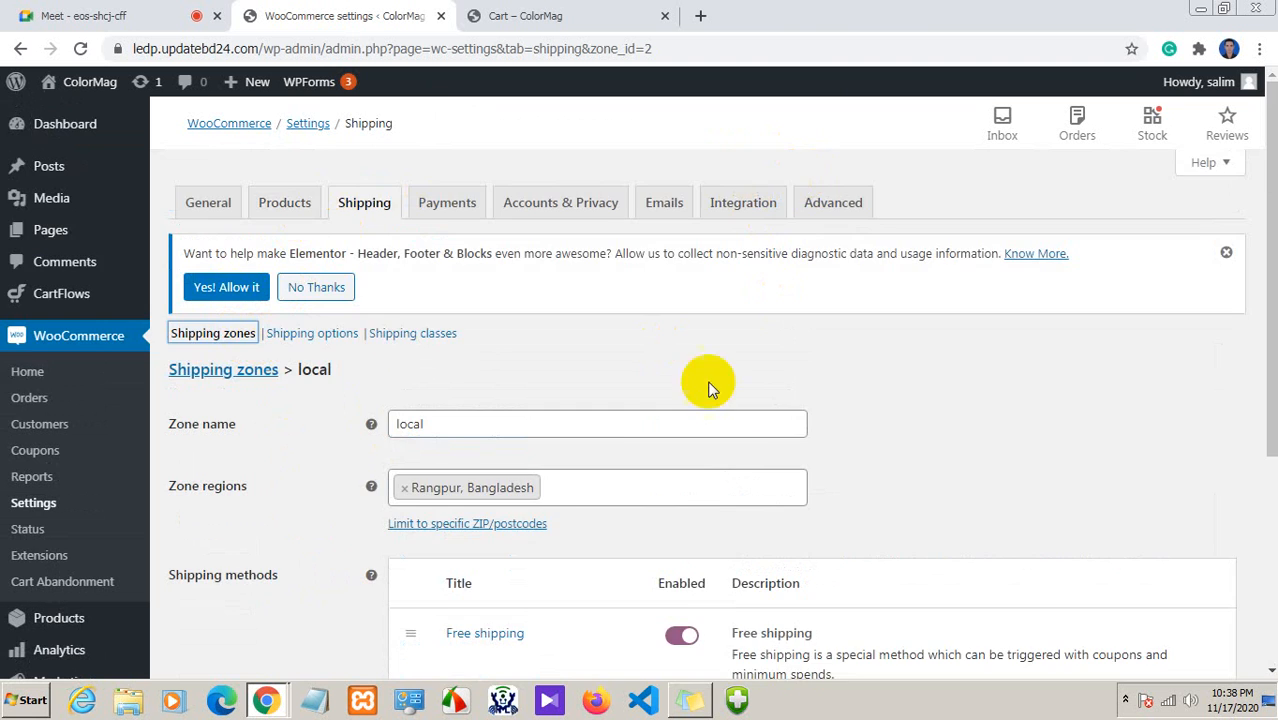
# Set the Free shipping method to require a minimum order amount of 500
pyautogui.scroll(-3, 545, 479)
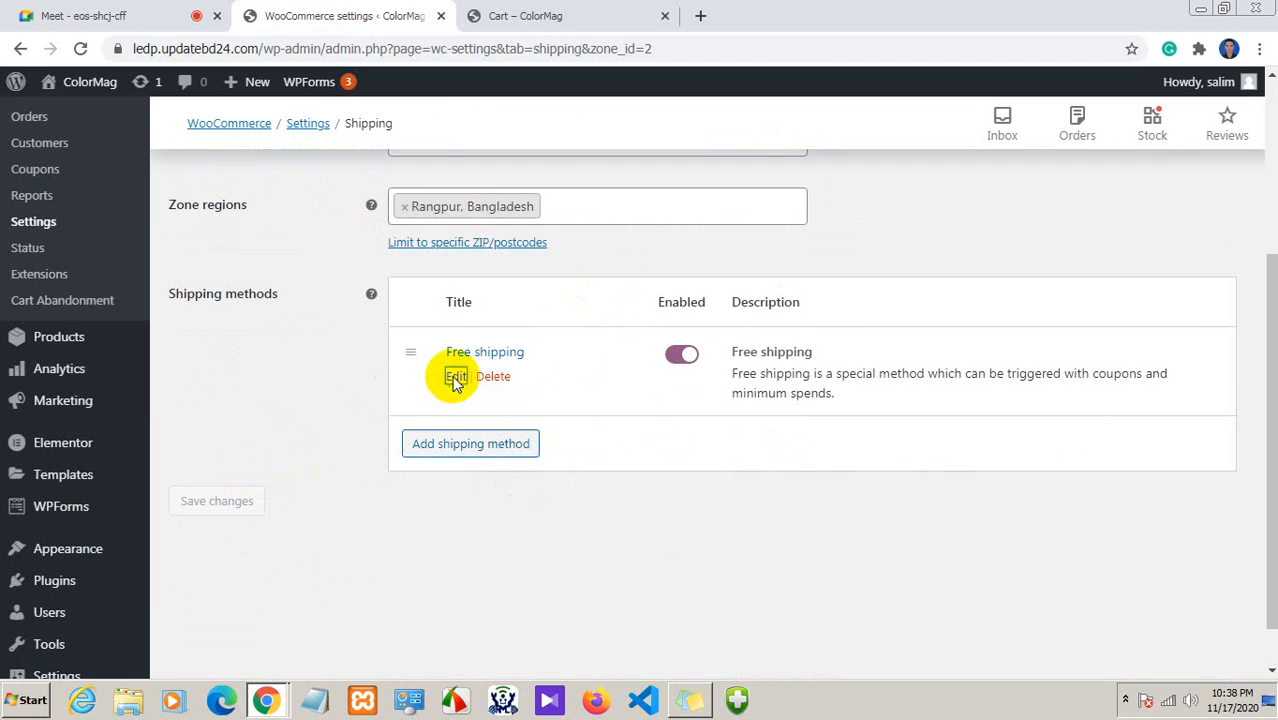
pyautogui.click(455, 377)
pyautogui.click(533, 400)
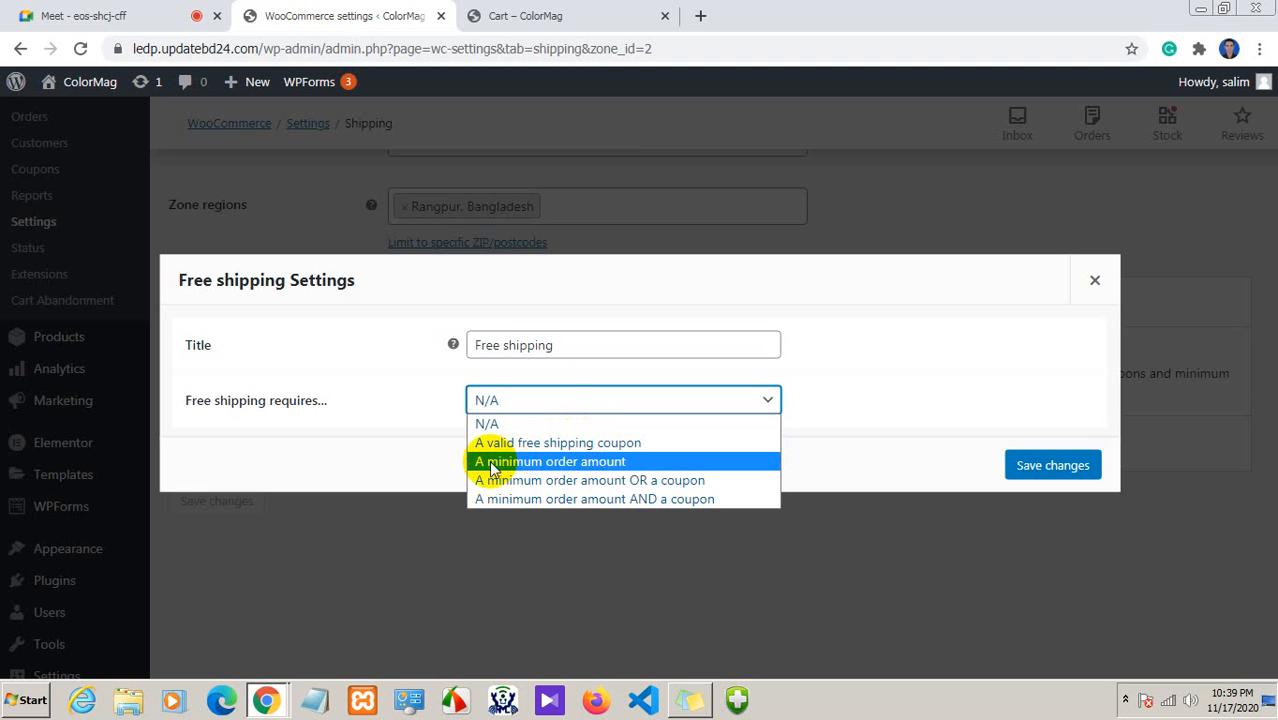
pyautogui.click(610, 466)
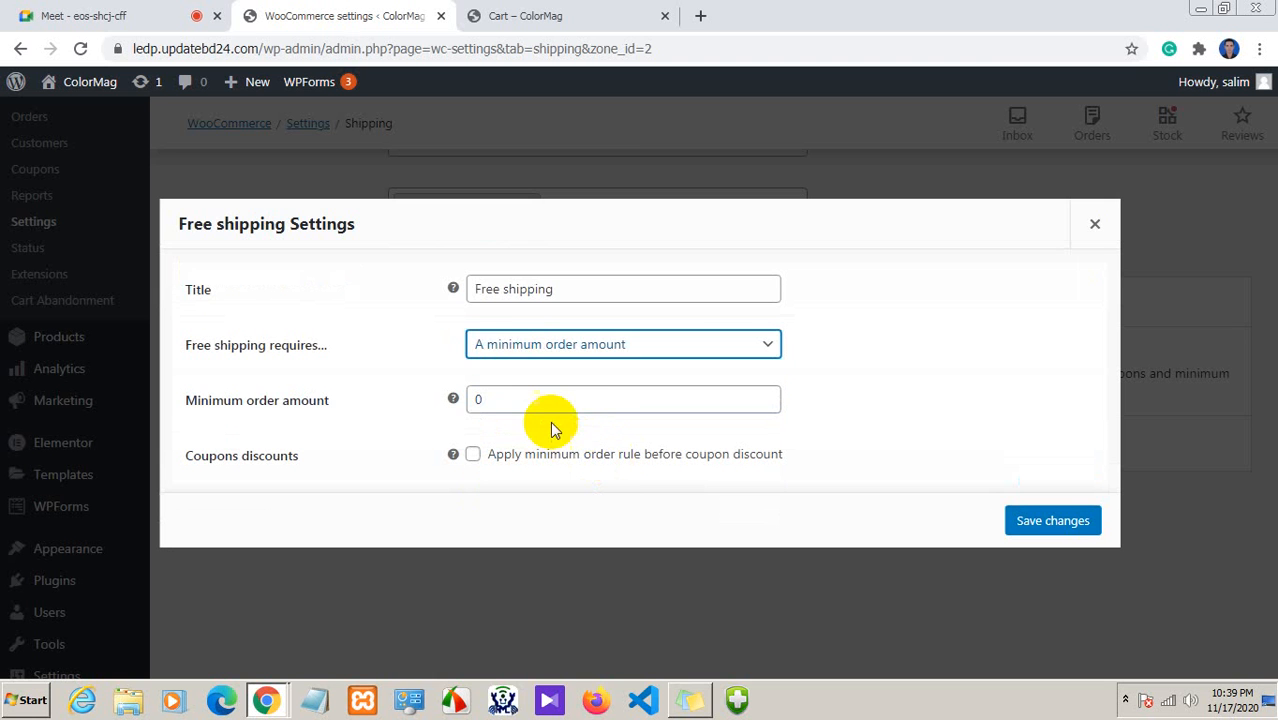
pyautogui.click(542, 402)
pyautogui.moveTo(542, 402); pyautogui.dragTo(465, 402)
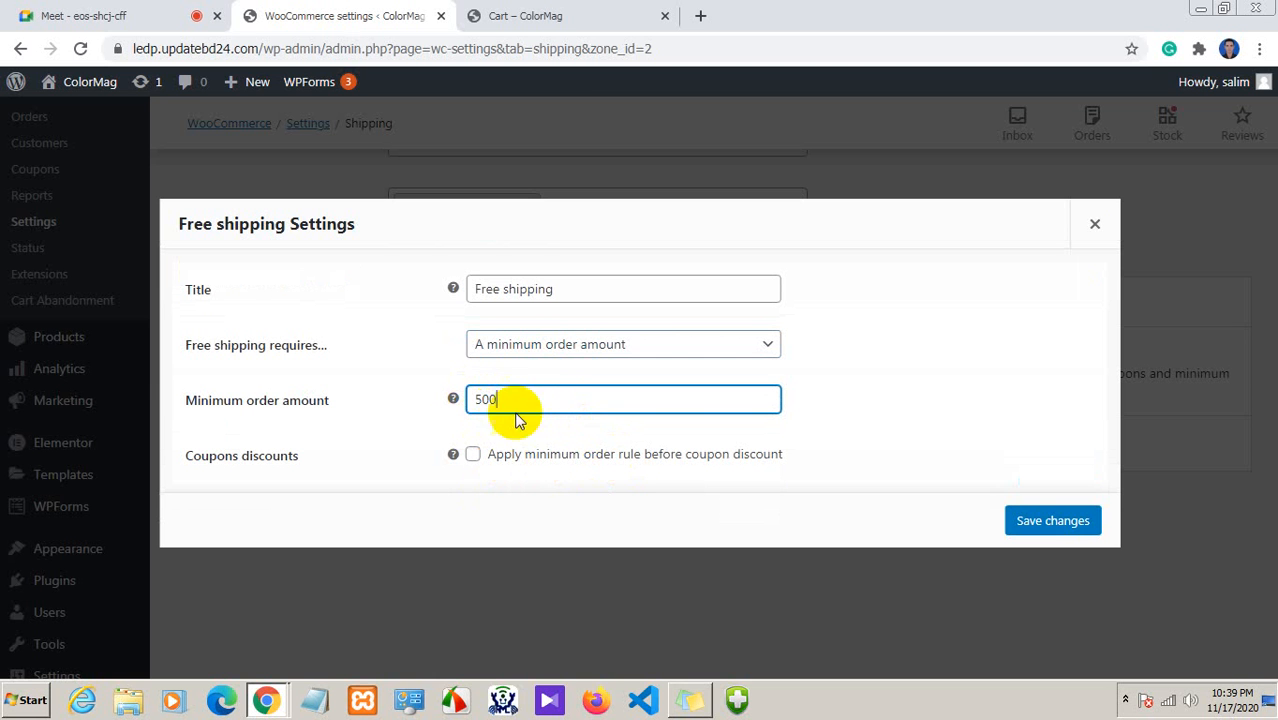
# Review the free shipping requirement options, set the requirement to N/A, and save the method's settings
pyautogui.click(652, 347)
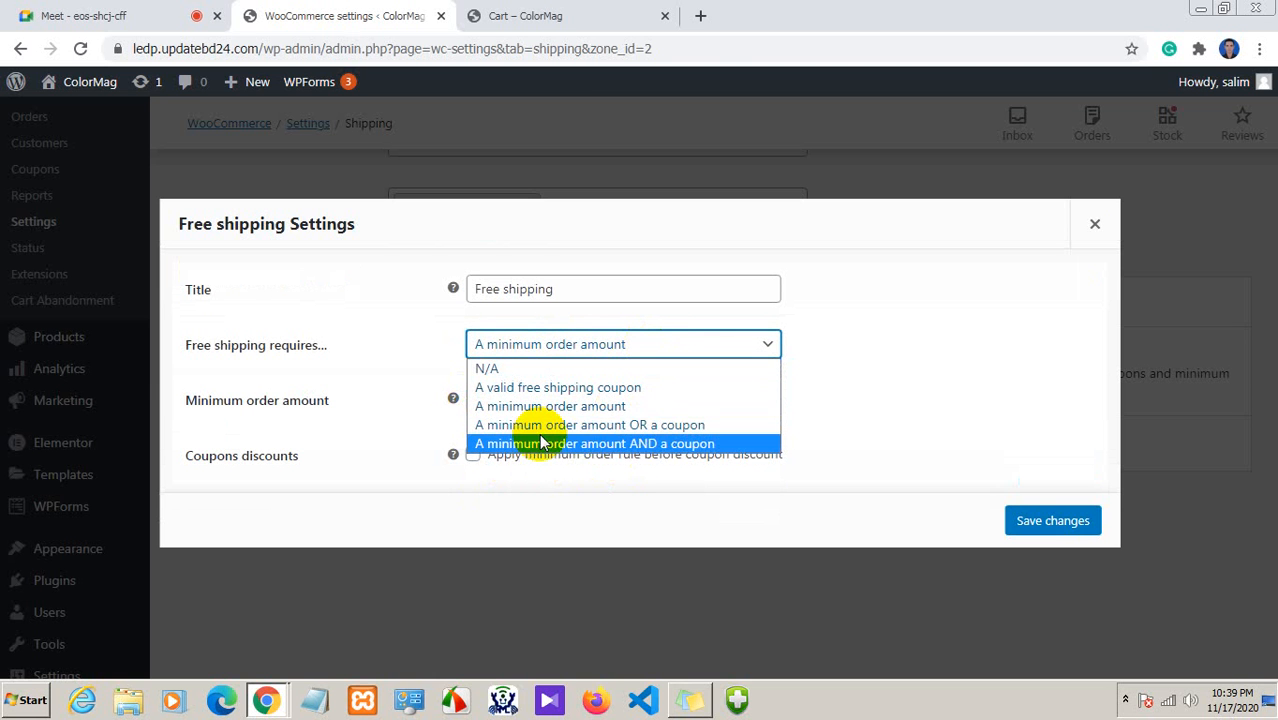
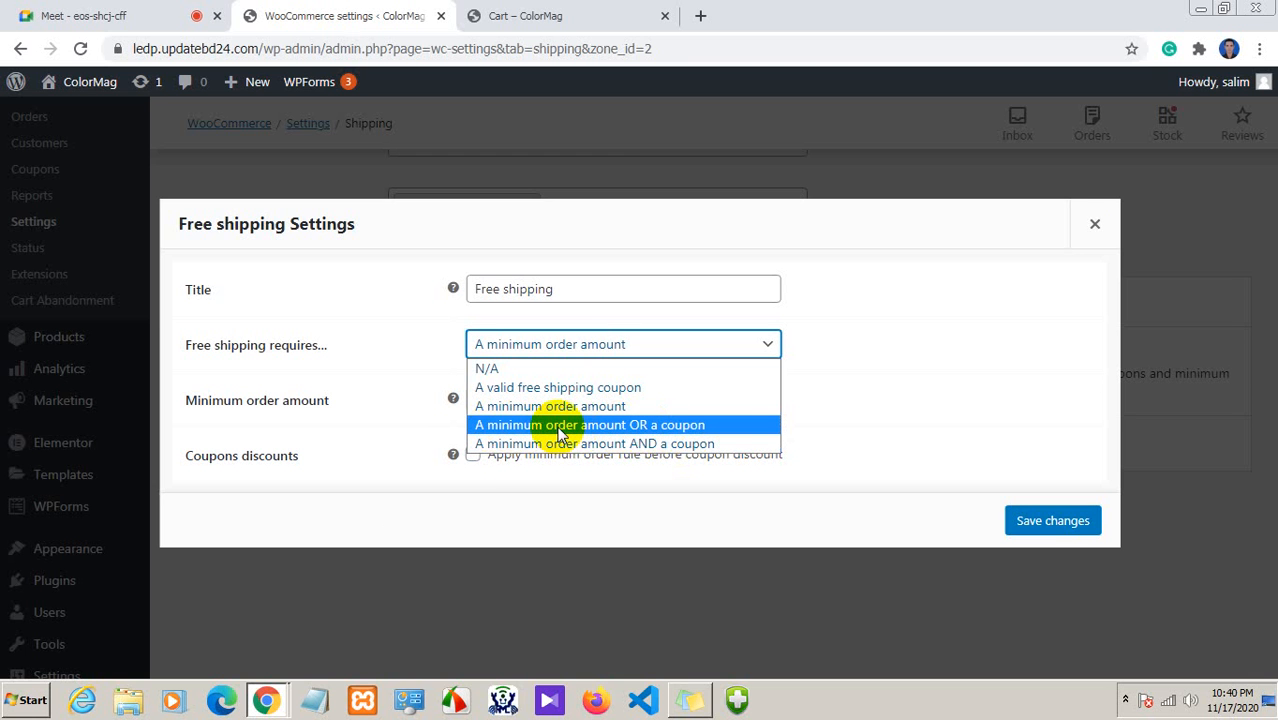
pyautogui.click(817, 395)
pyautogui.click(610, 344)
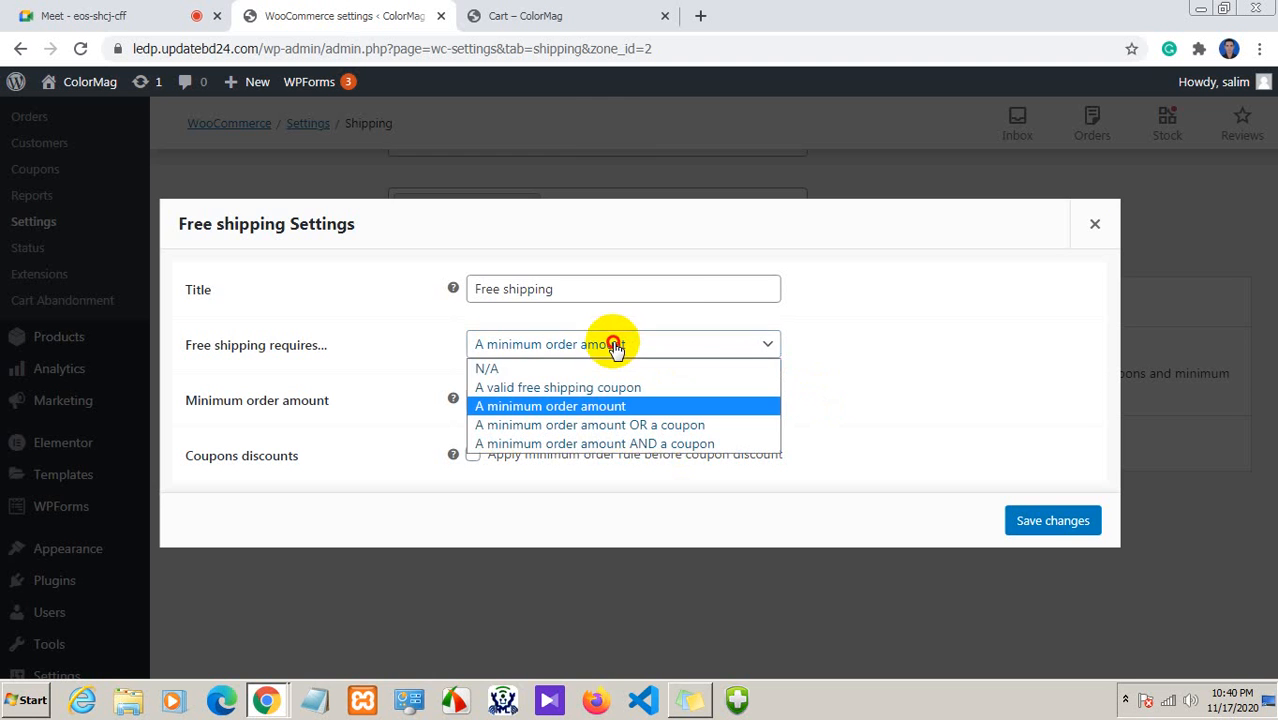
pyautogui.click(544, 365)
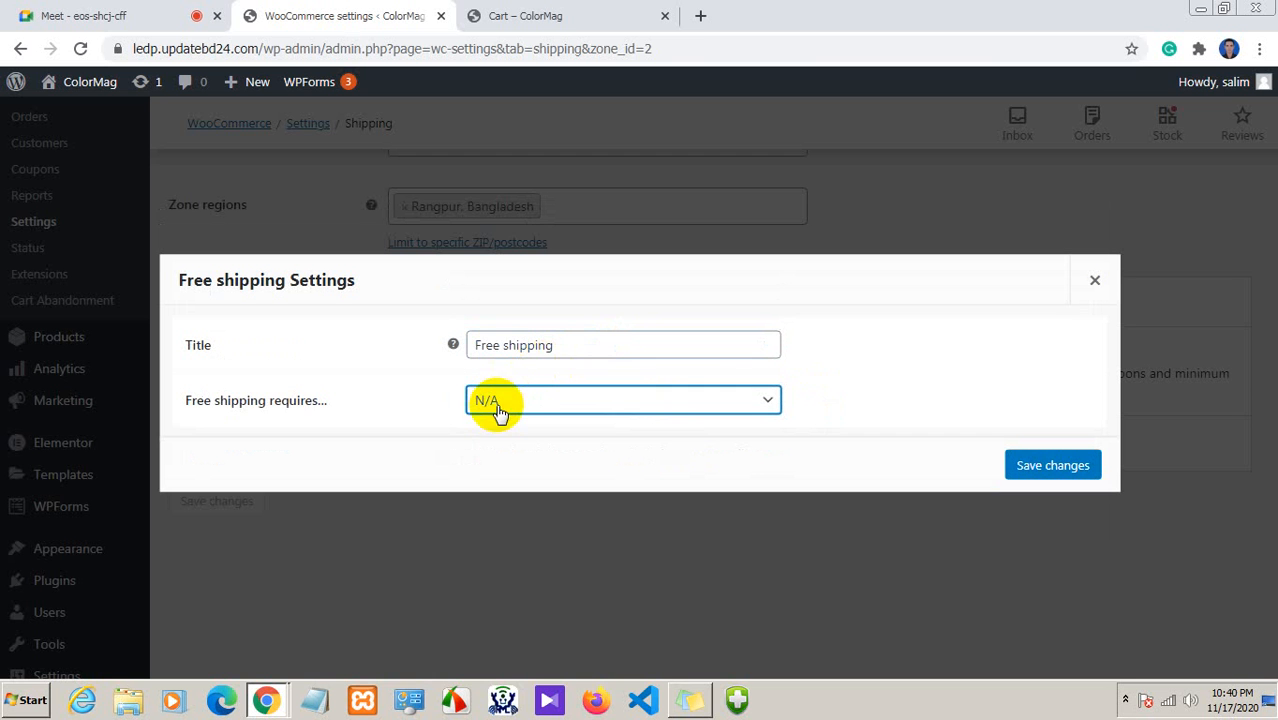
pyautogui.click(563, 345)
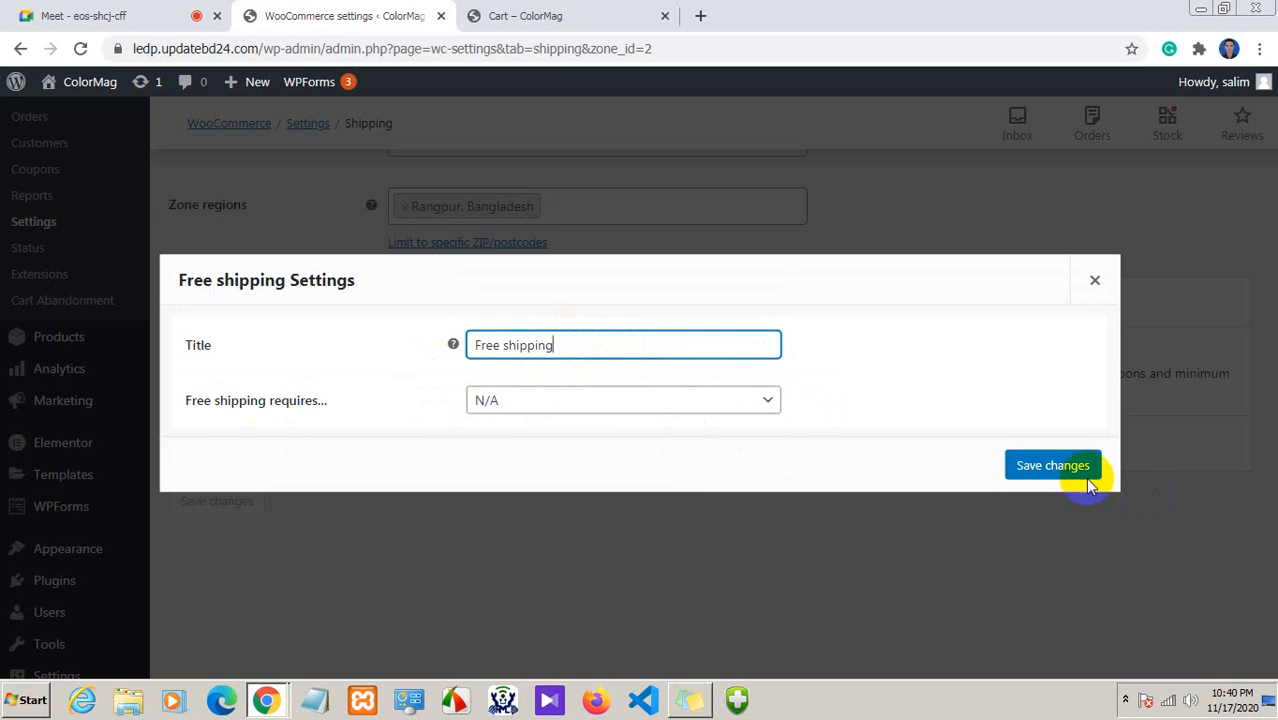
pyautogui.click(1050, 464)
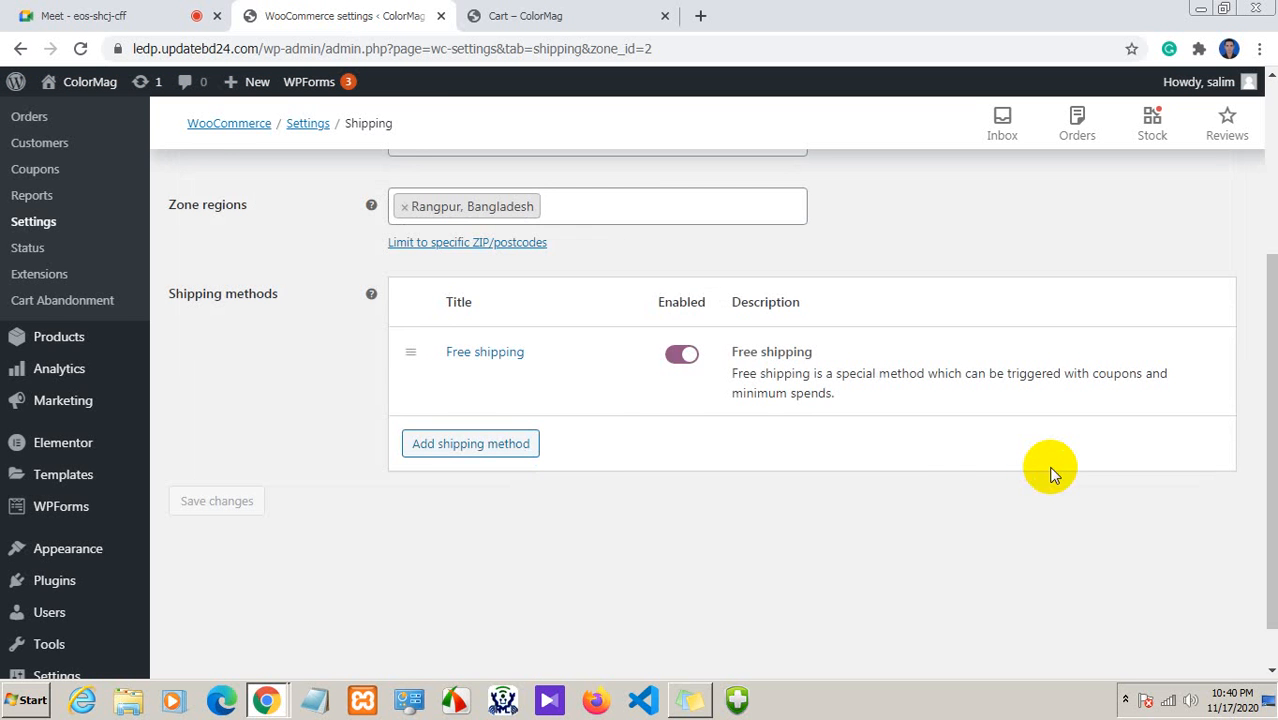
# Open the Payments settings and go to the setup of the PayPal Standard payment method
pyautogui.scroll(2, 418, 457)
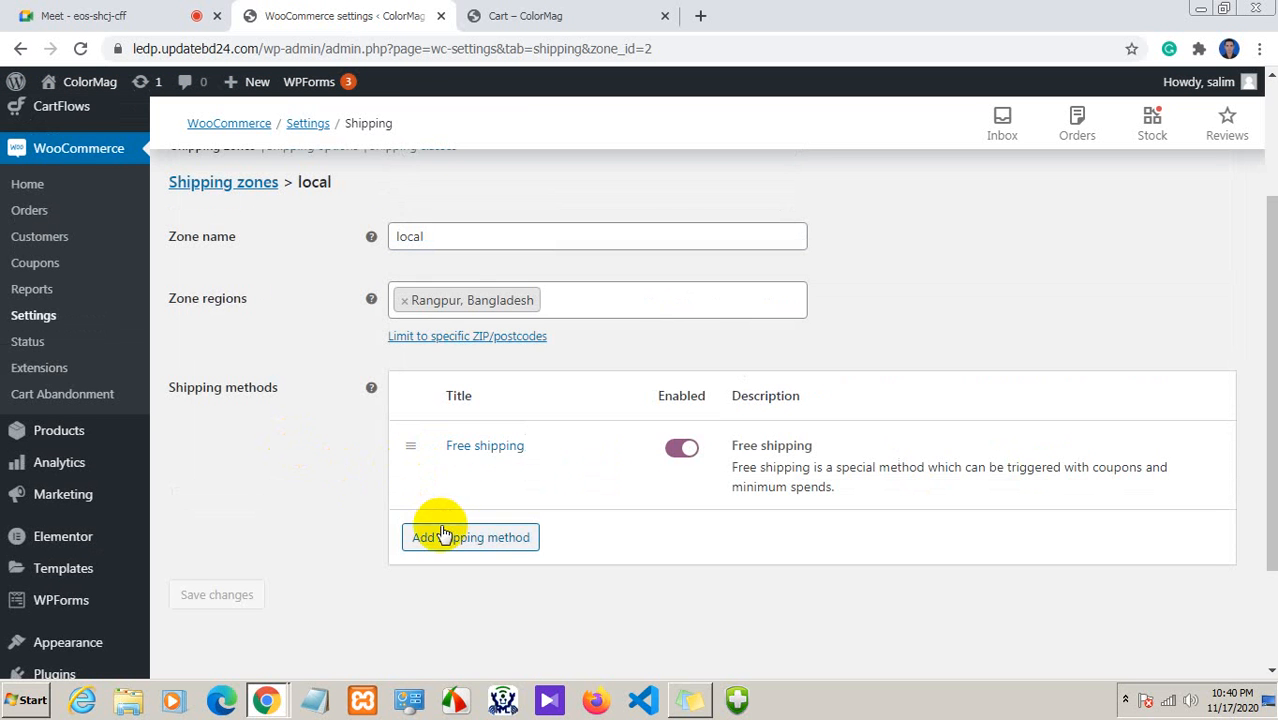
pyautogui.scroll(2, 265, 200)
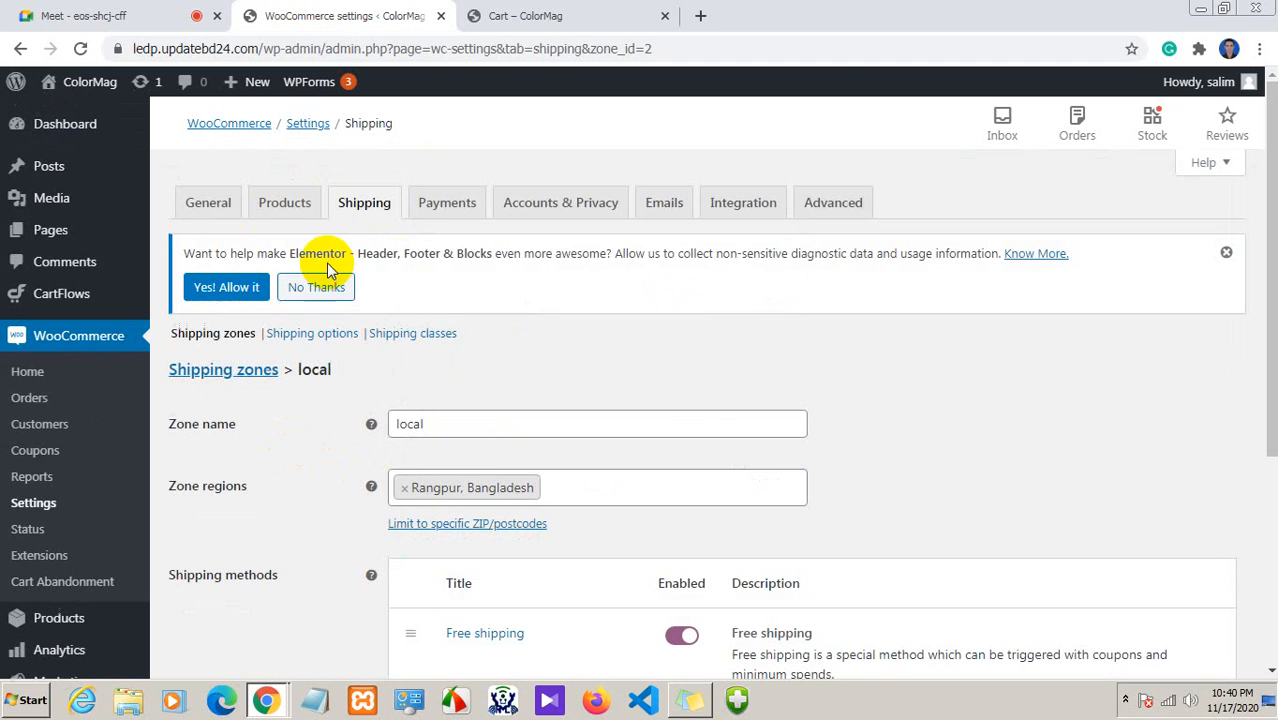
pyautogui.click(431, 202)
pyautogui.click(733, 181)
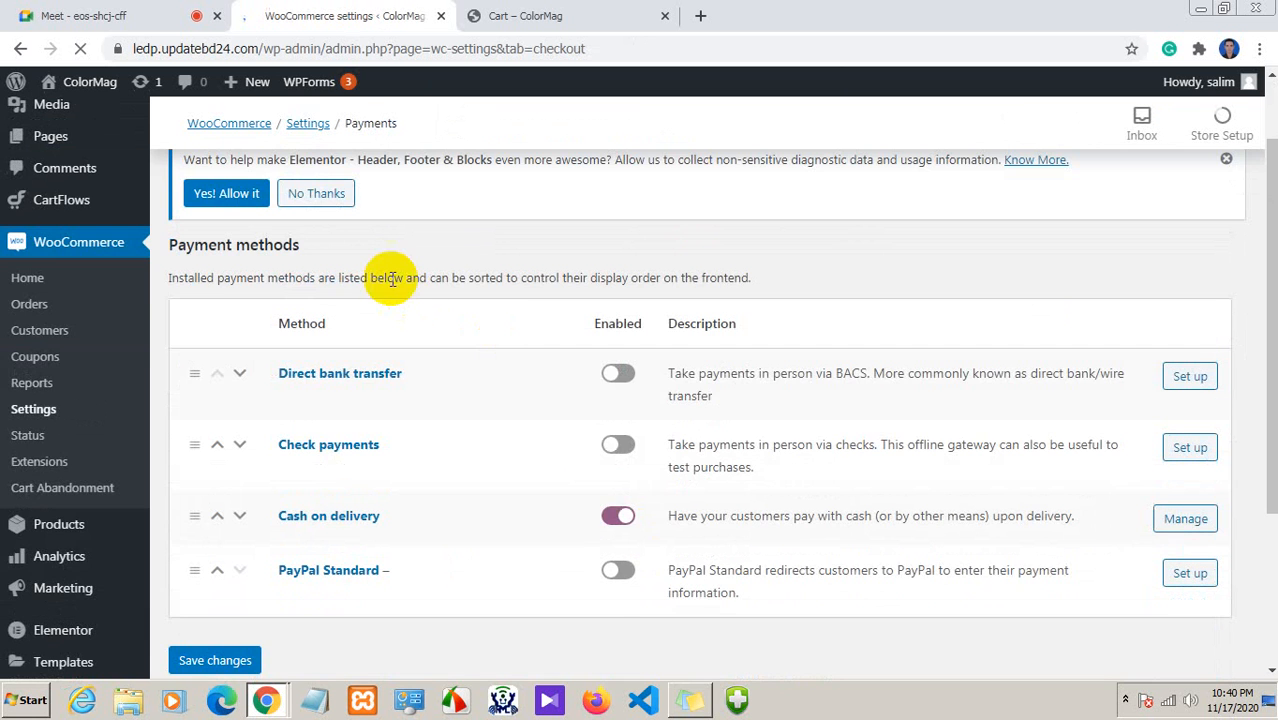
pyautogui.scroll(-1, 433, 317)
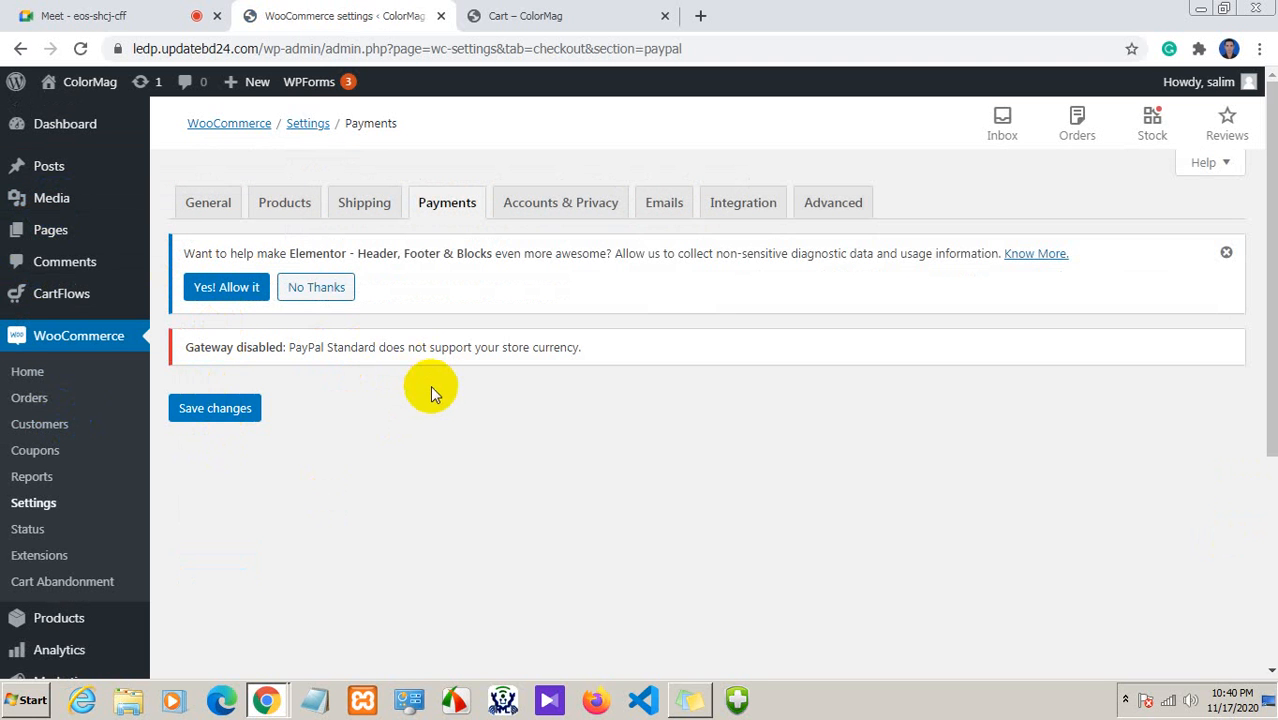
# Dismiss the Elementor data-collection notice and read the gateway message on the PayPal Standard page
pyautogui.click(1226, 252)
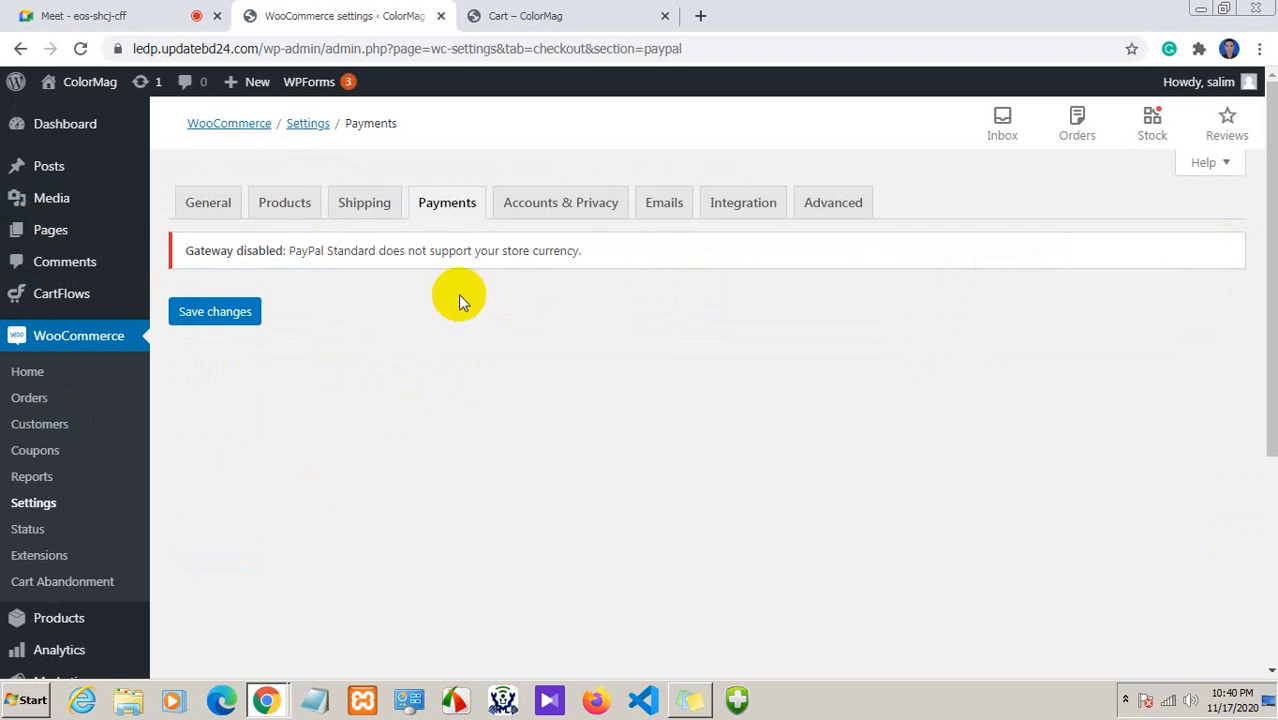
pyautogui.moveTo(285, 250); pyautogui.dragTo(186, 250)
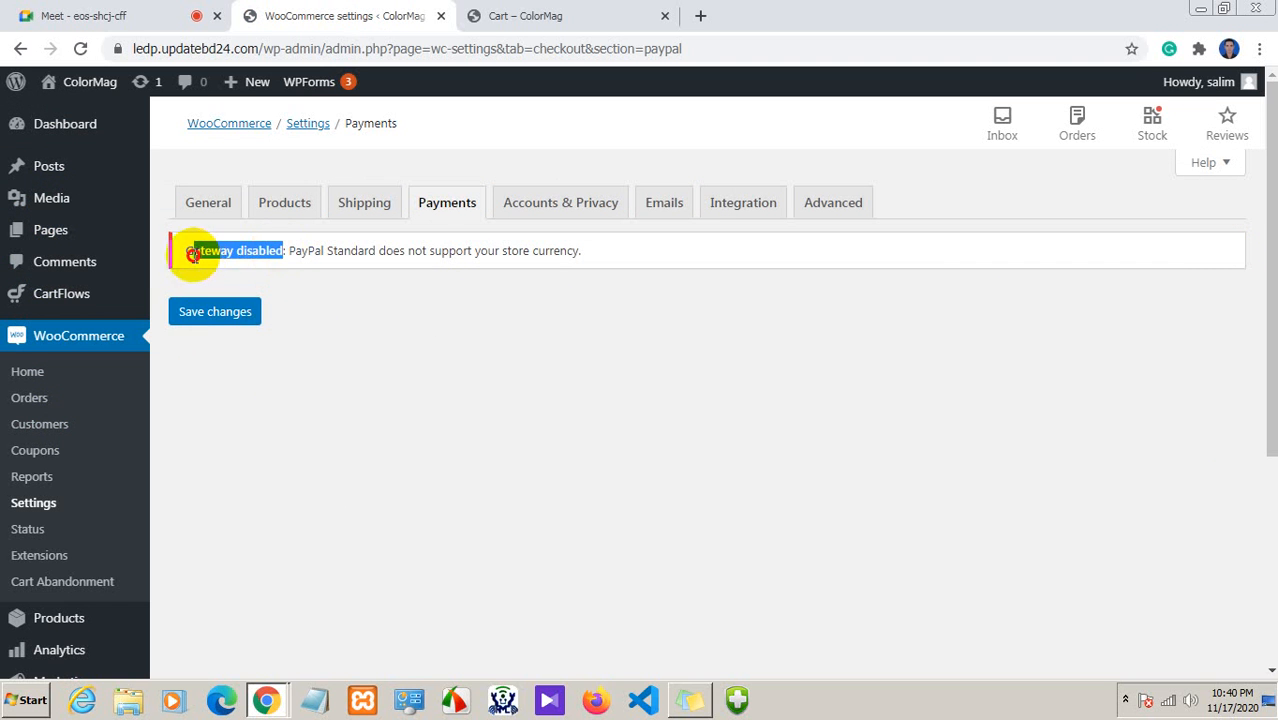
pyautogui.click(427, 258)
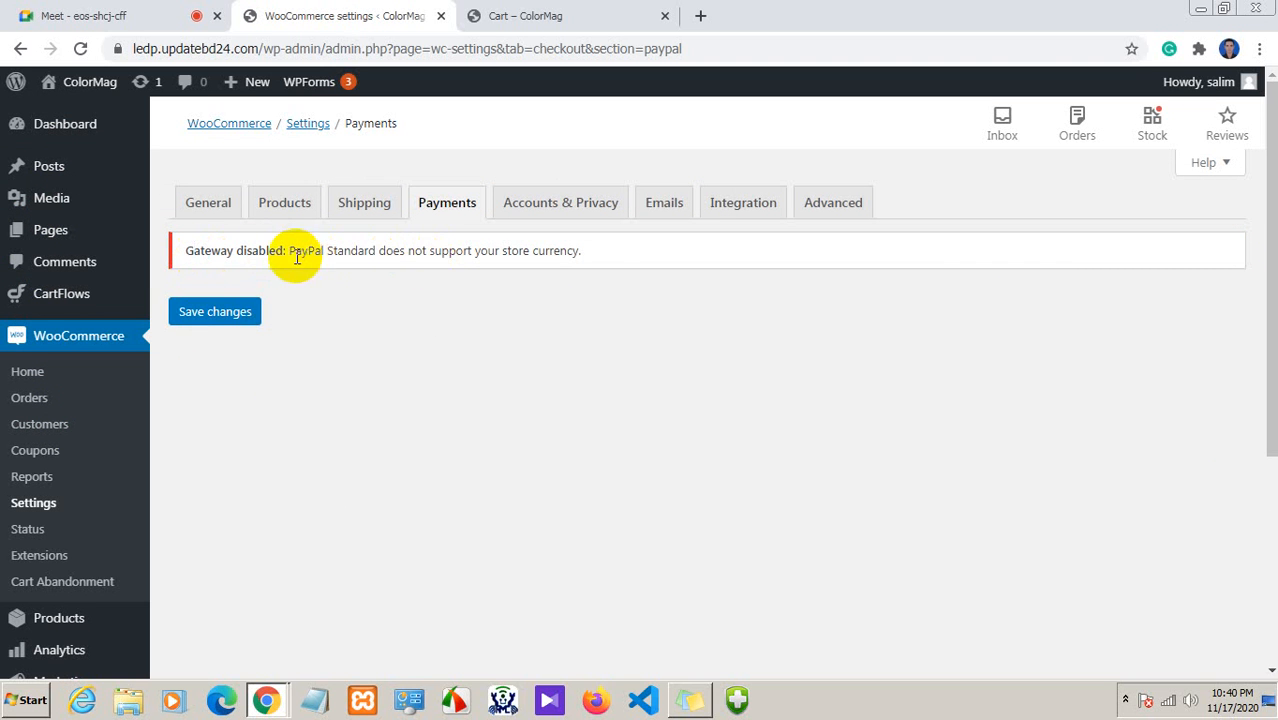
pyautogui.moveTo(297, 251); pyautogui.dragTo(177, 257)
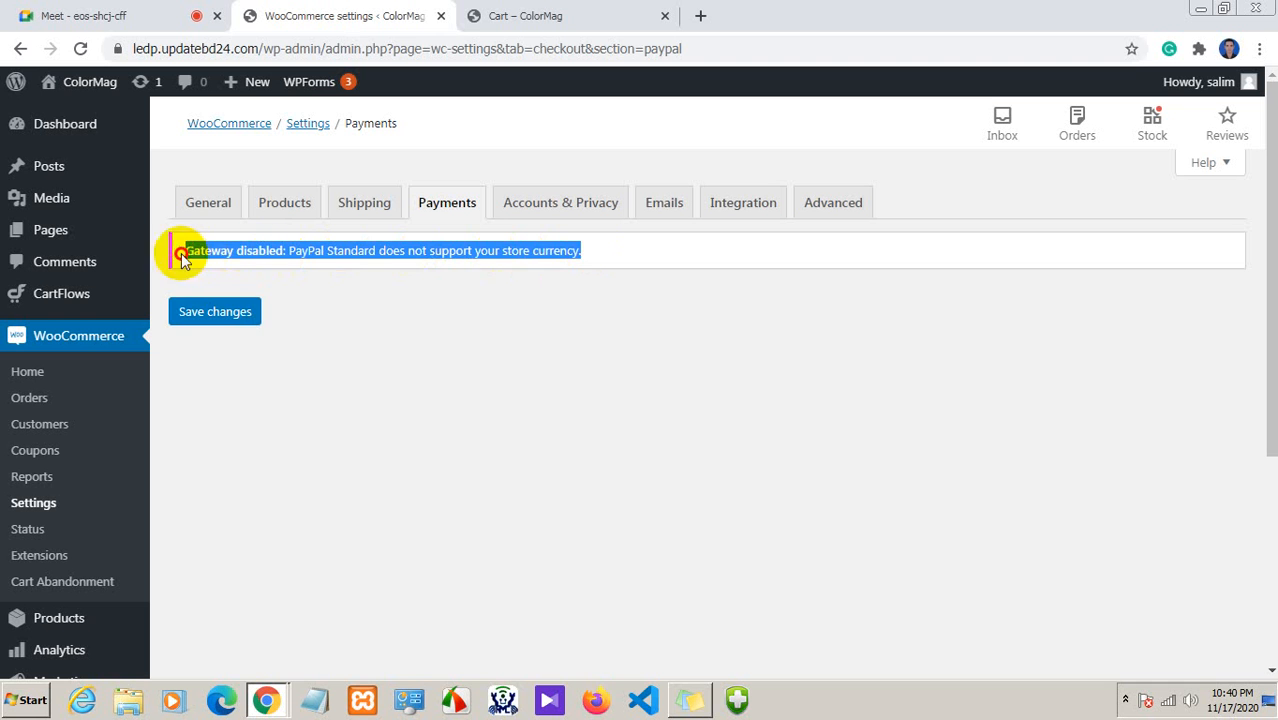
pyautogui.click(251, 251)
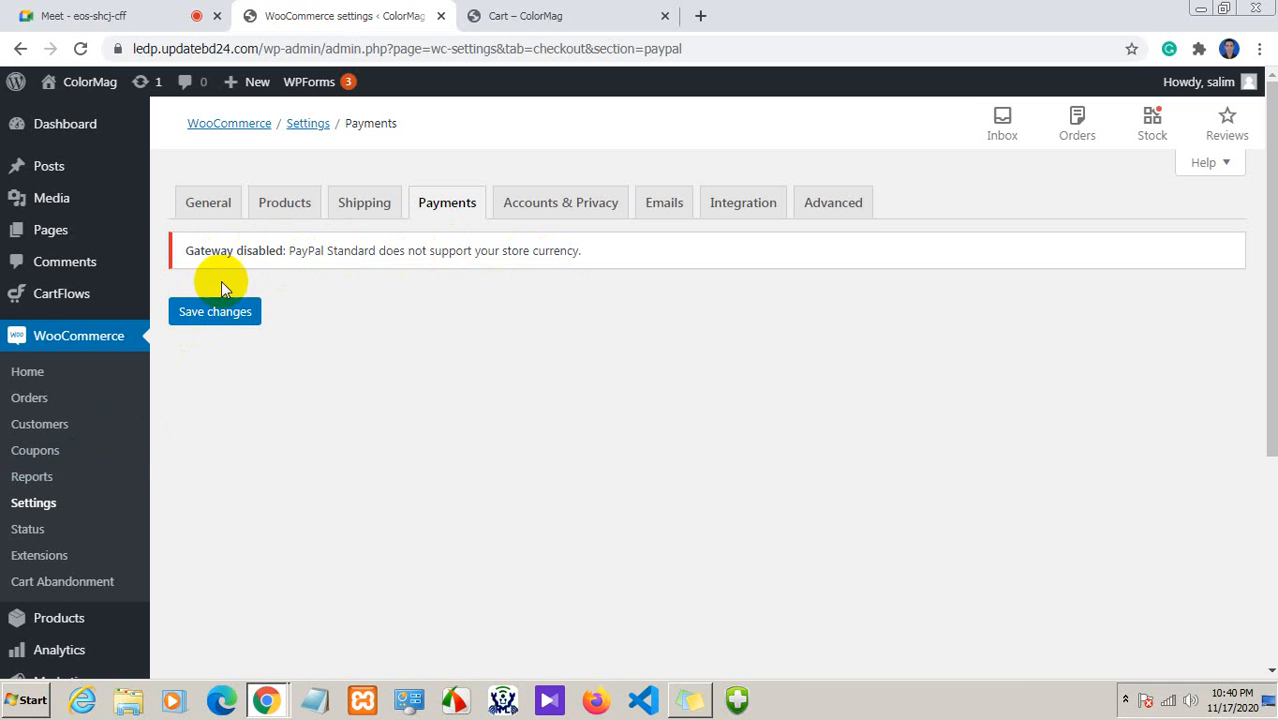
# Open the store currency selection in the General settings' Currency options and browse the available currencies
pyautogui.click(209, 203)
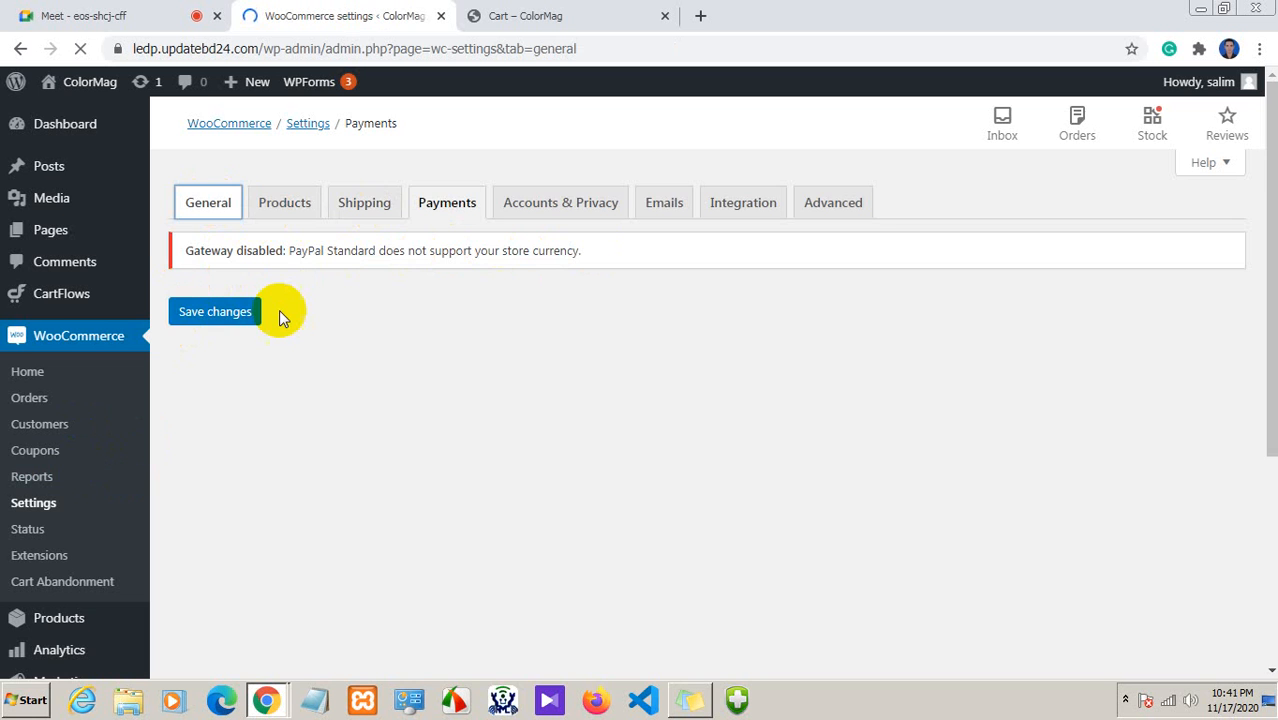
pyautogui.scroll(-4, 422, 513)
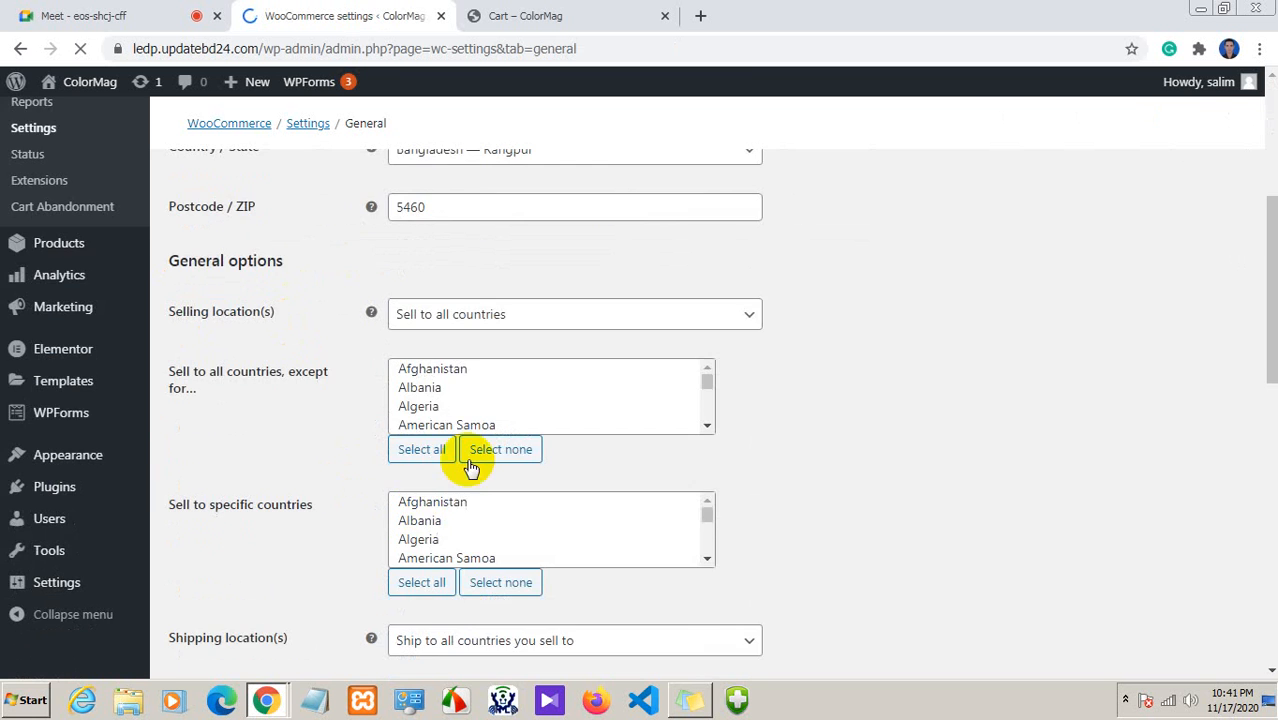
pyautogui.scroll(-8, 471, 548)
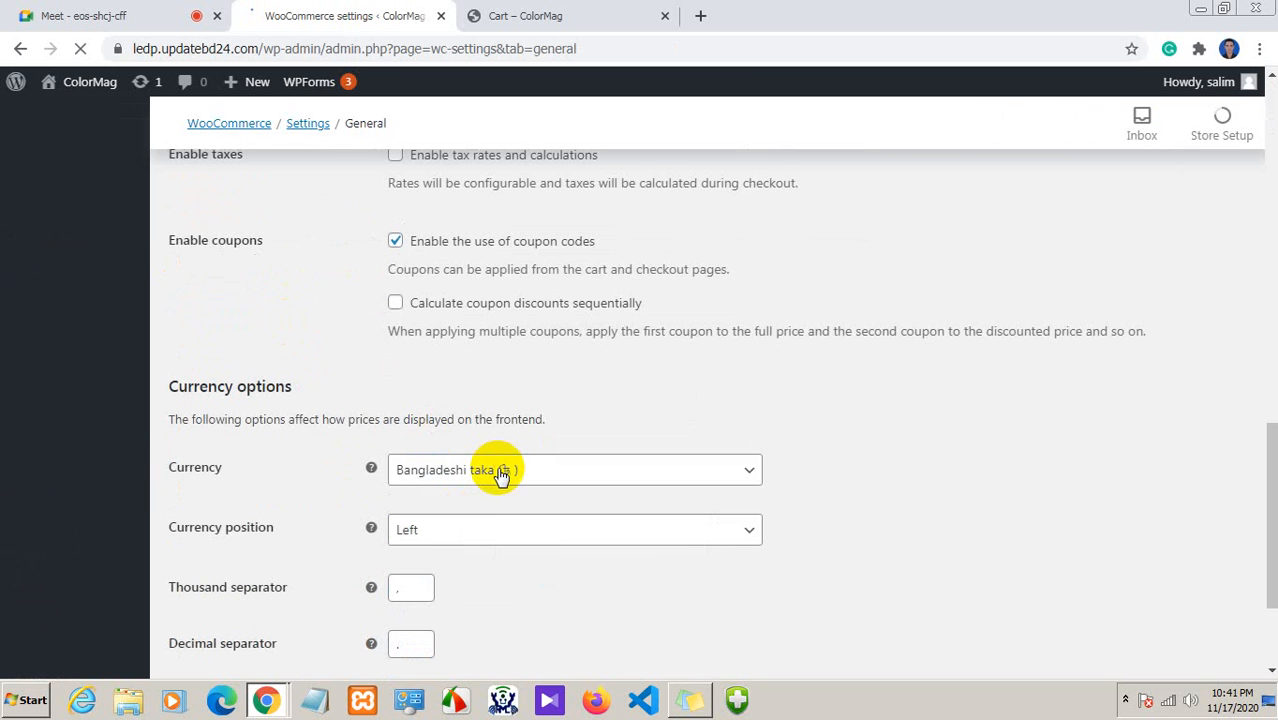
pyautogui.scroll(-3, 510, 485)
pyautogui.click(522, 298)
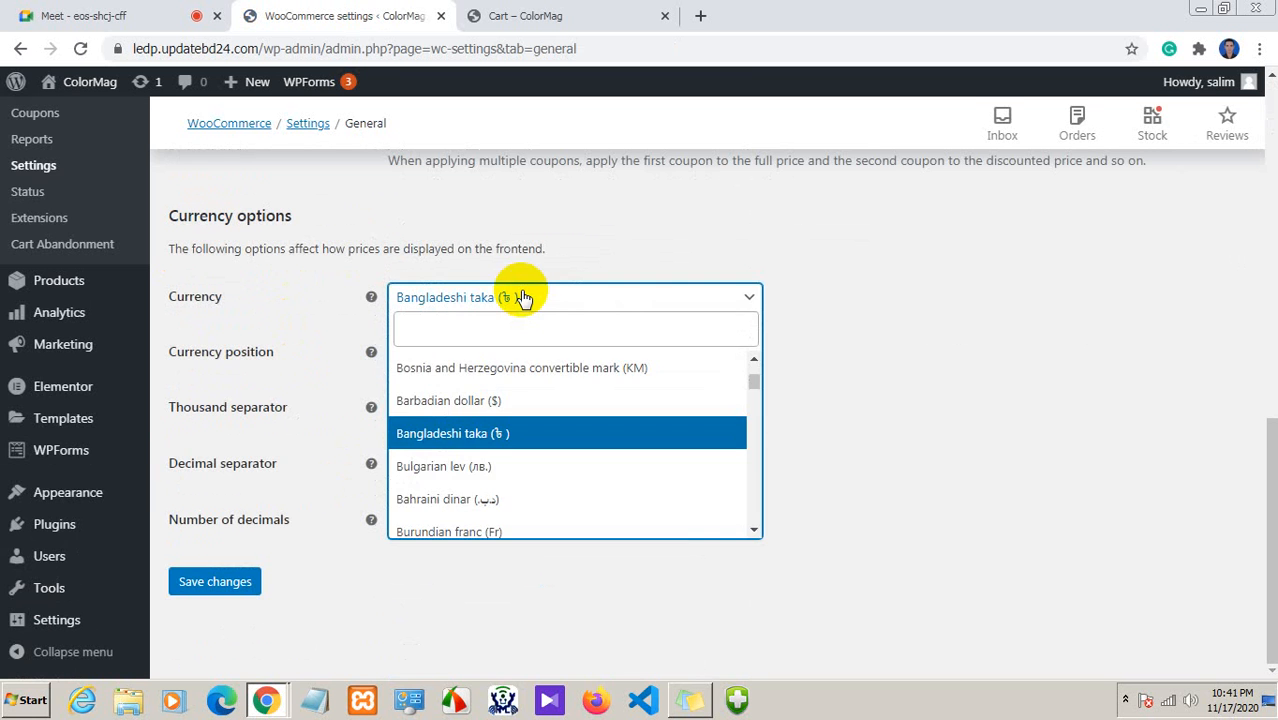
pyautogui.scroll(-3, 500, 490)
pyautogui.scroll(-2, 500, 485)
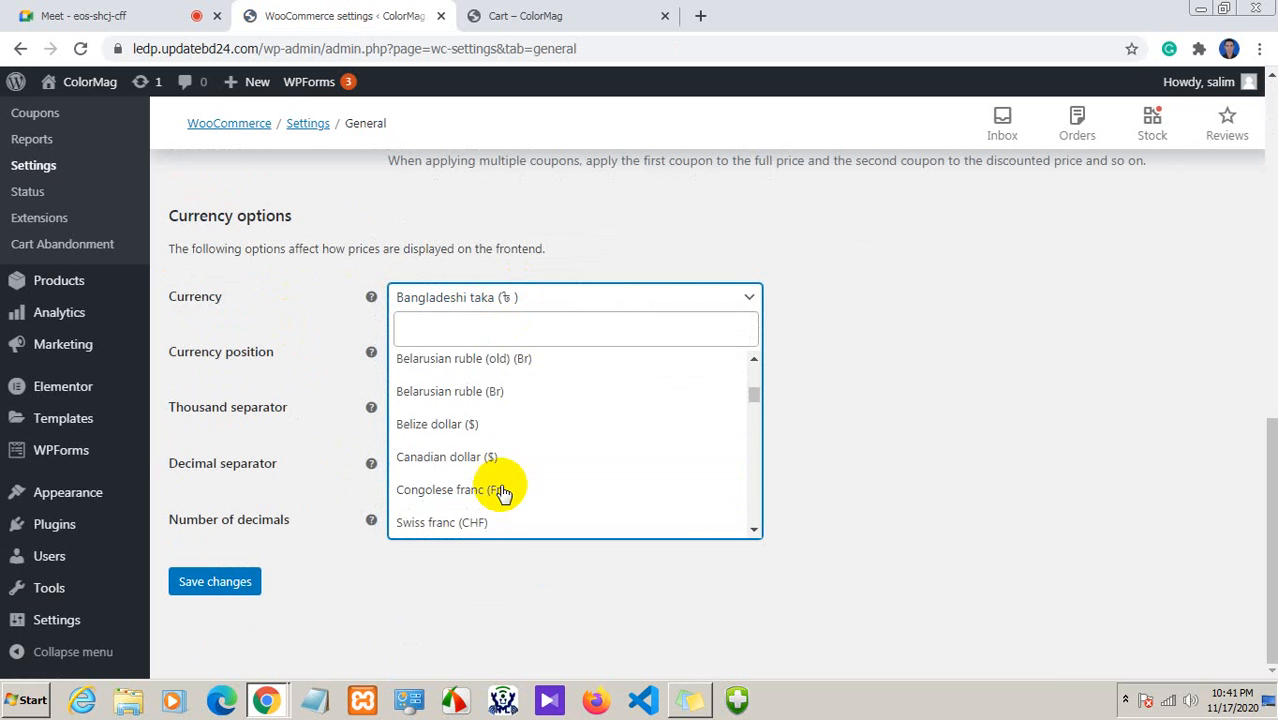
pyautogui.scroll(5, 500, 485)
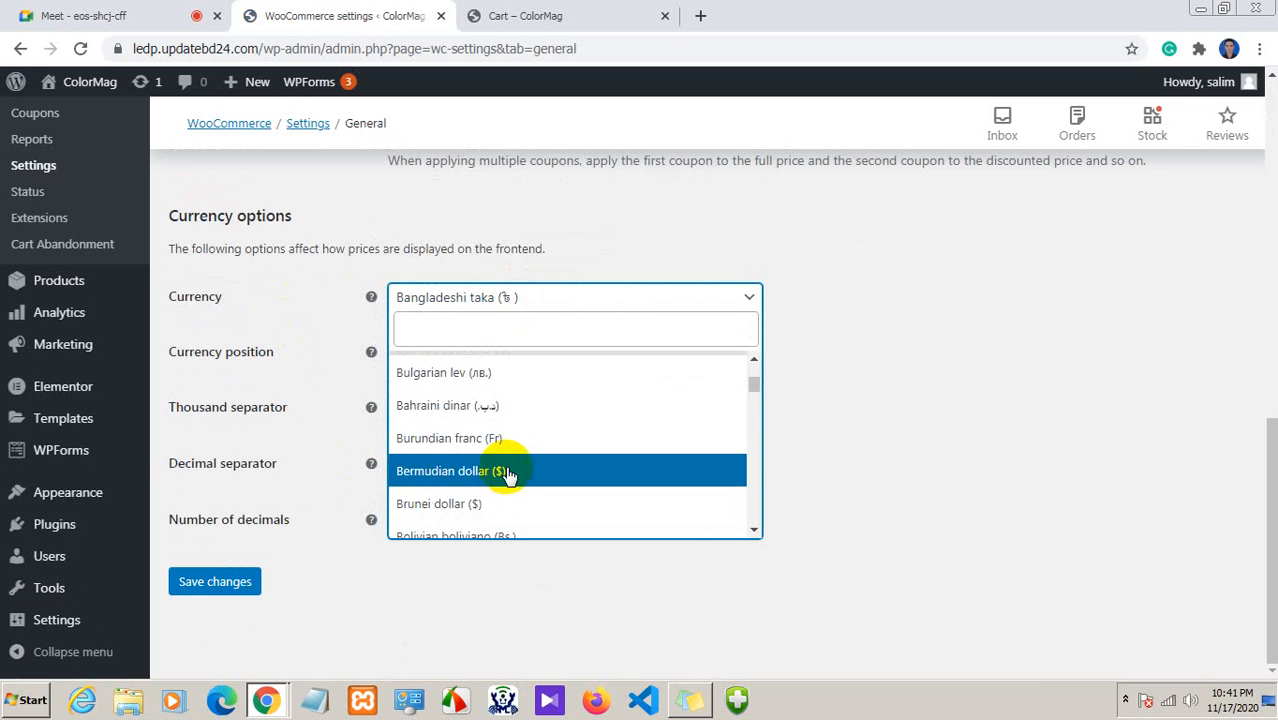
pyautogui.click(477, 326)
pyautogui.write('usd')
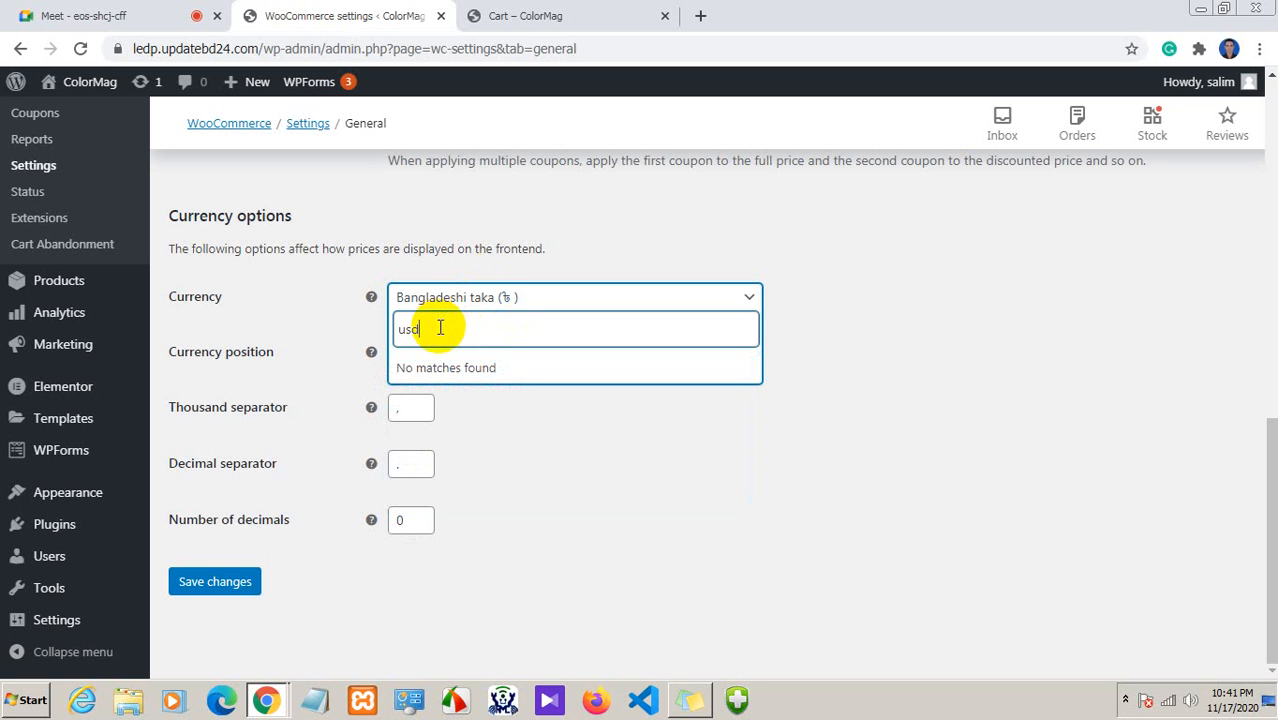
pyautogui.press('BackSpace')
pyautogui.press('BackSpace')
pyautogui.press('BackSpace')
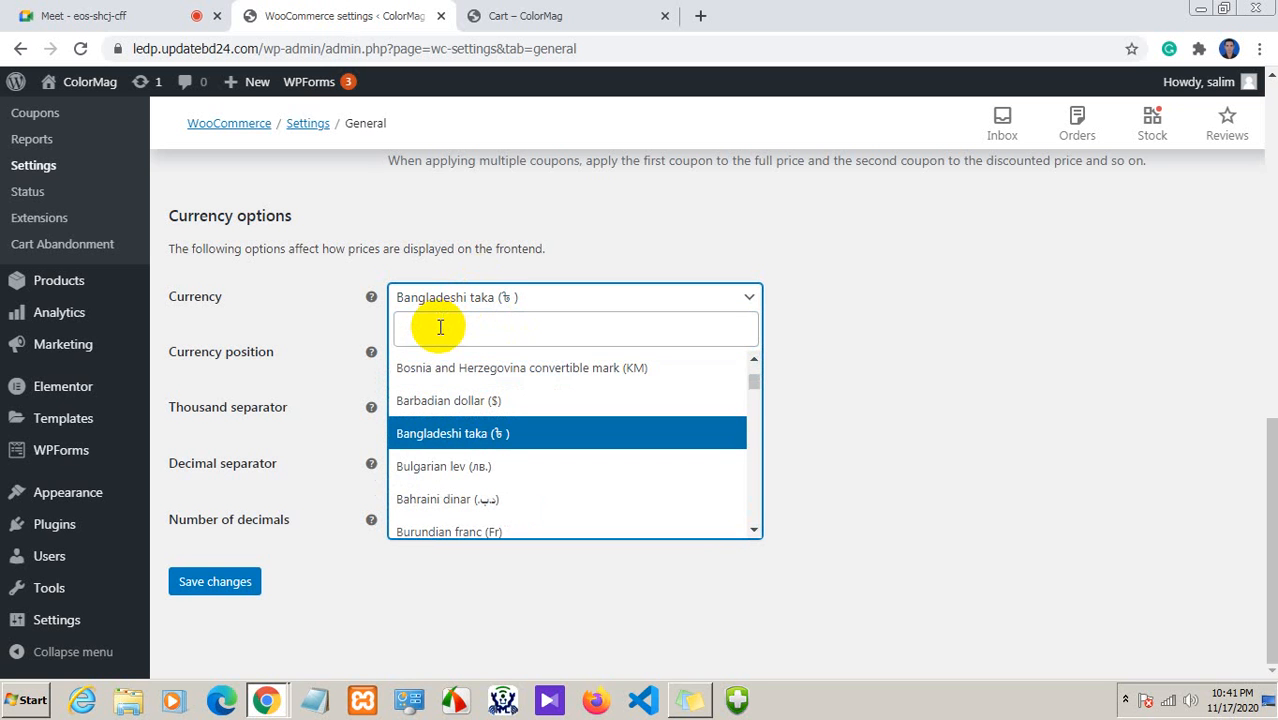
# Find "uni" among the currencies, set the store currency to United States (US) dollar ($), and save the changes
pyautogui.write('uni')
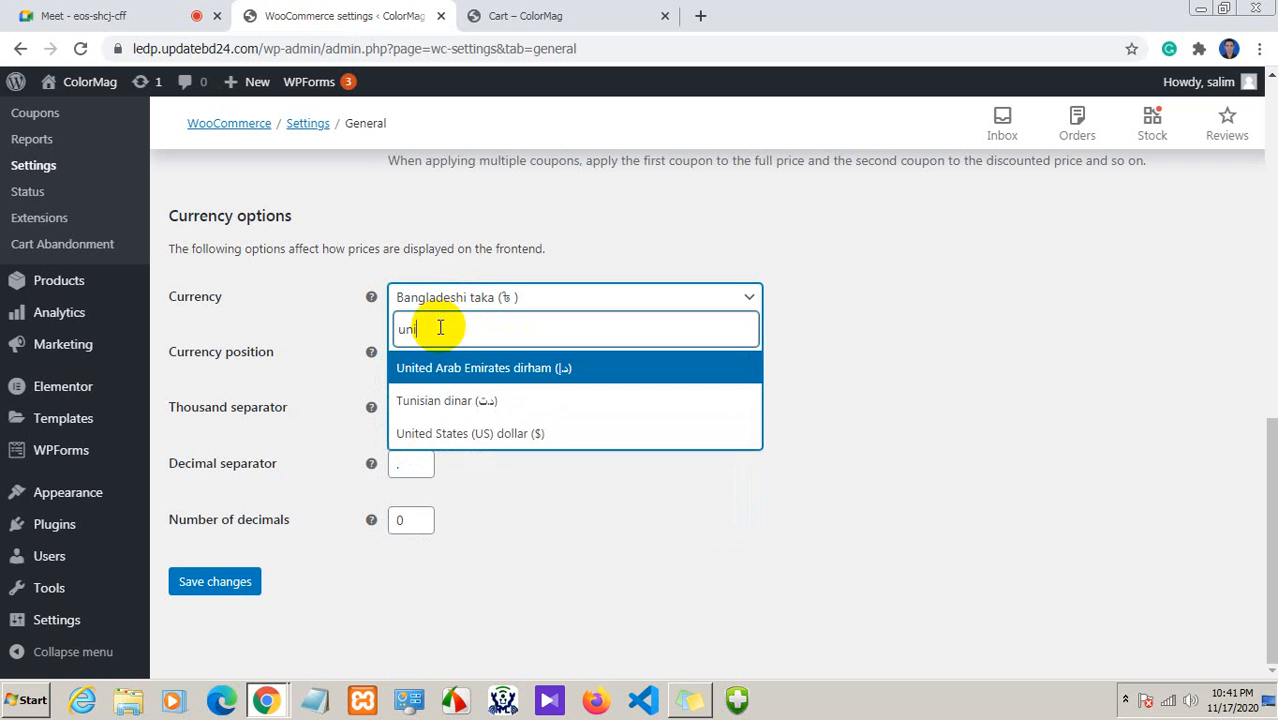
pyautogui.click(492, 433)
pyautogui.click(215, 590)
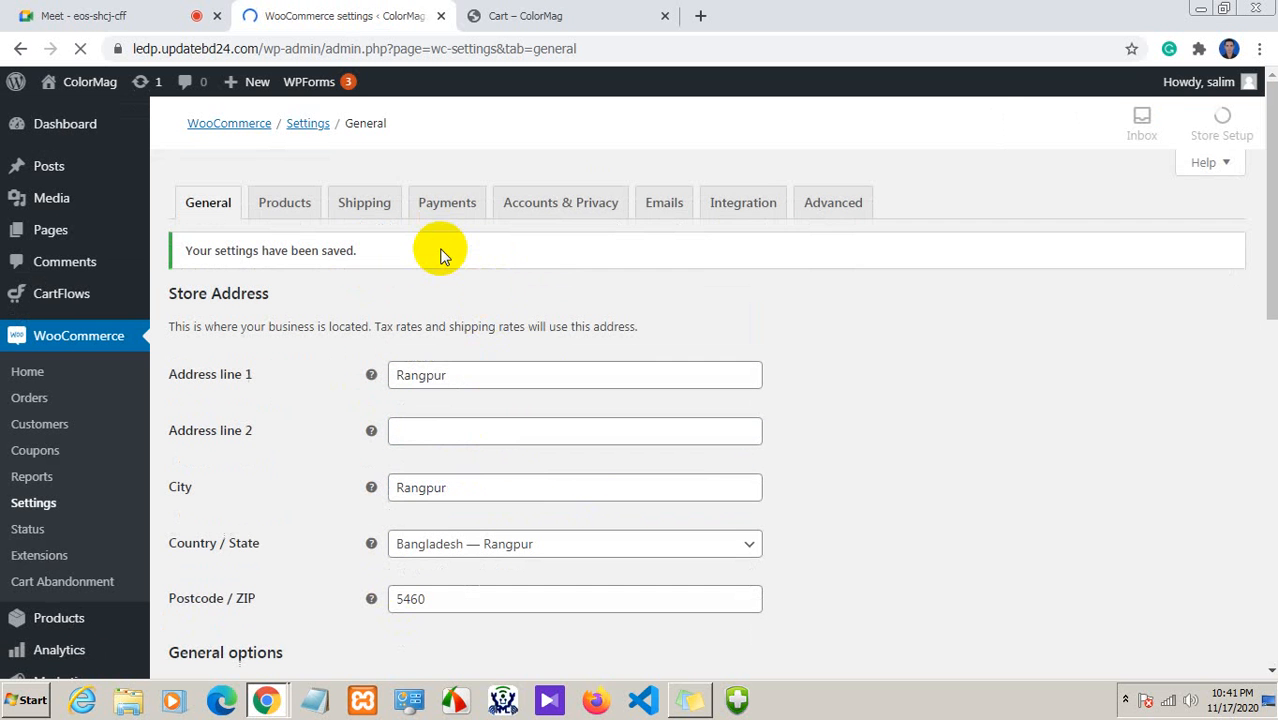
# Return to the payment methods list and open the PayPal Standard settings again
pyautogui.click(443, 220)
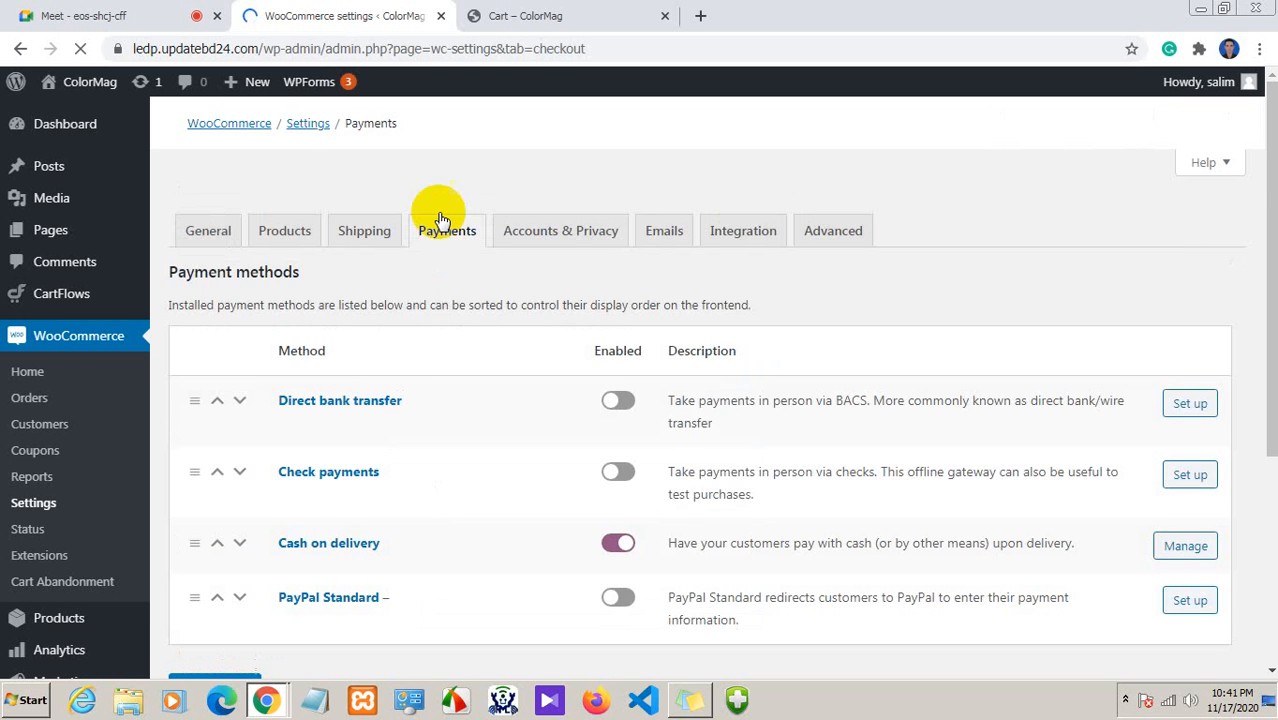
pyautogui.scroll(-2, 428, 434)
pyautogui.scroll(-1, 620, 420)
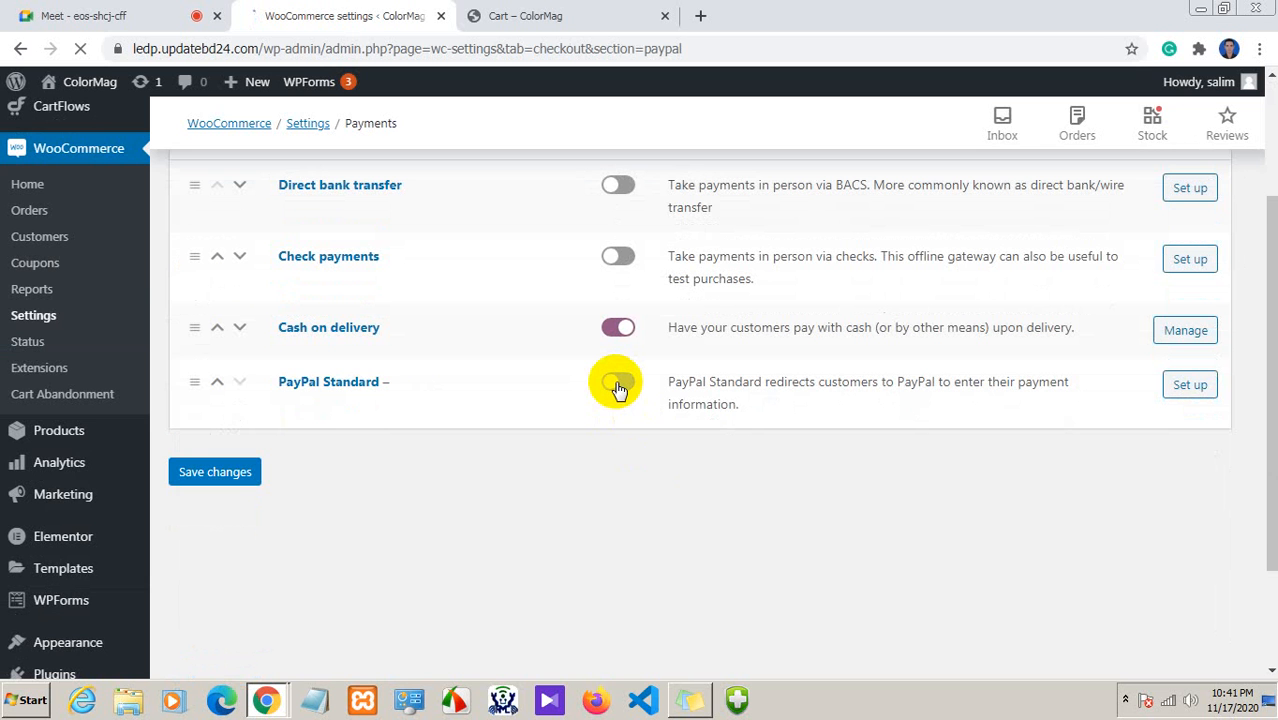
# Review the PayPal Standard enable option and its title, description and PayPal email fields without entering anything
pyautogui.scroll(-2, 435, 433)
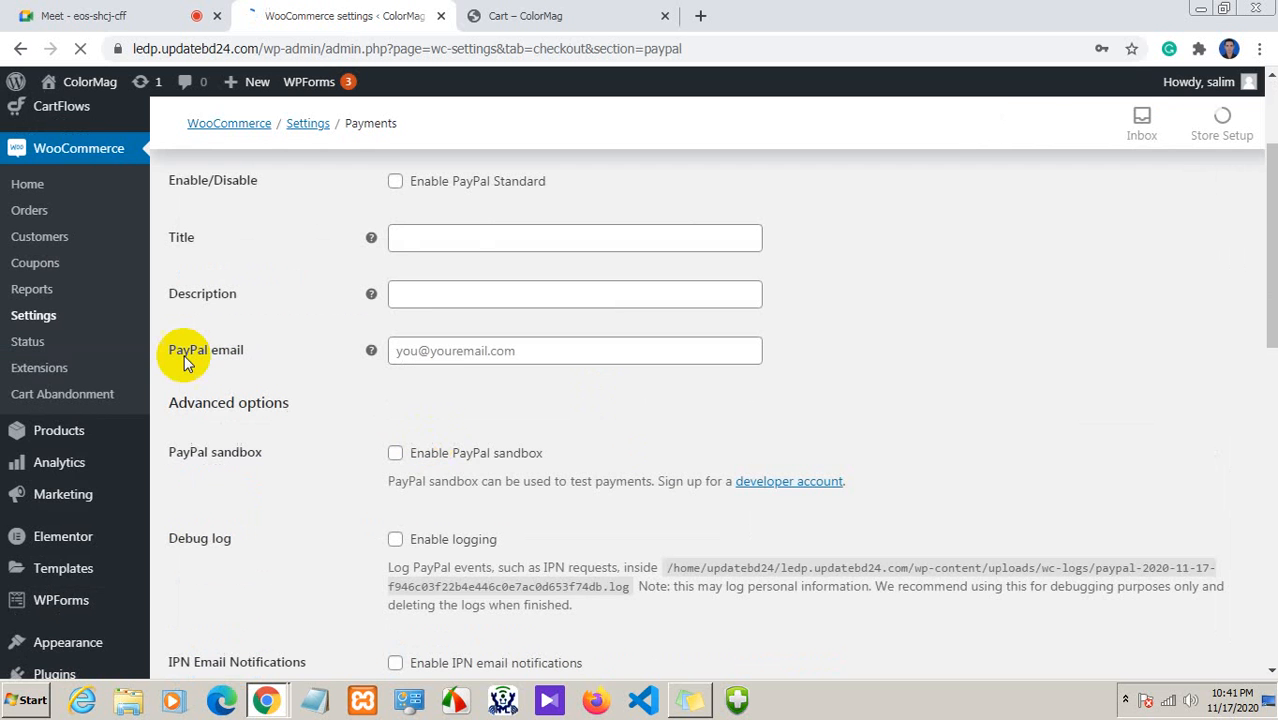
pyautogui.scroll(-1, 288, 345)
pyautogui.scroll(2, 285, 471)
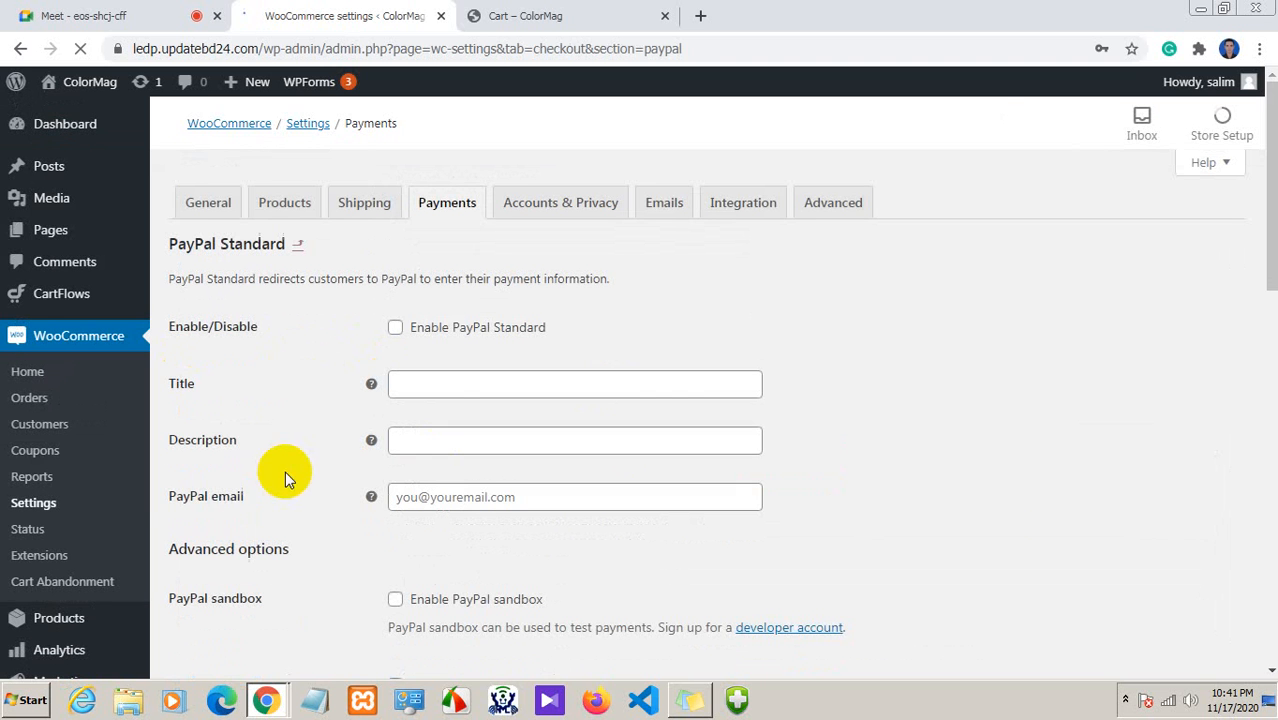
pyautogui.moveTo(285, 471); pyautogui.dragTo(238, 507)
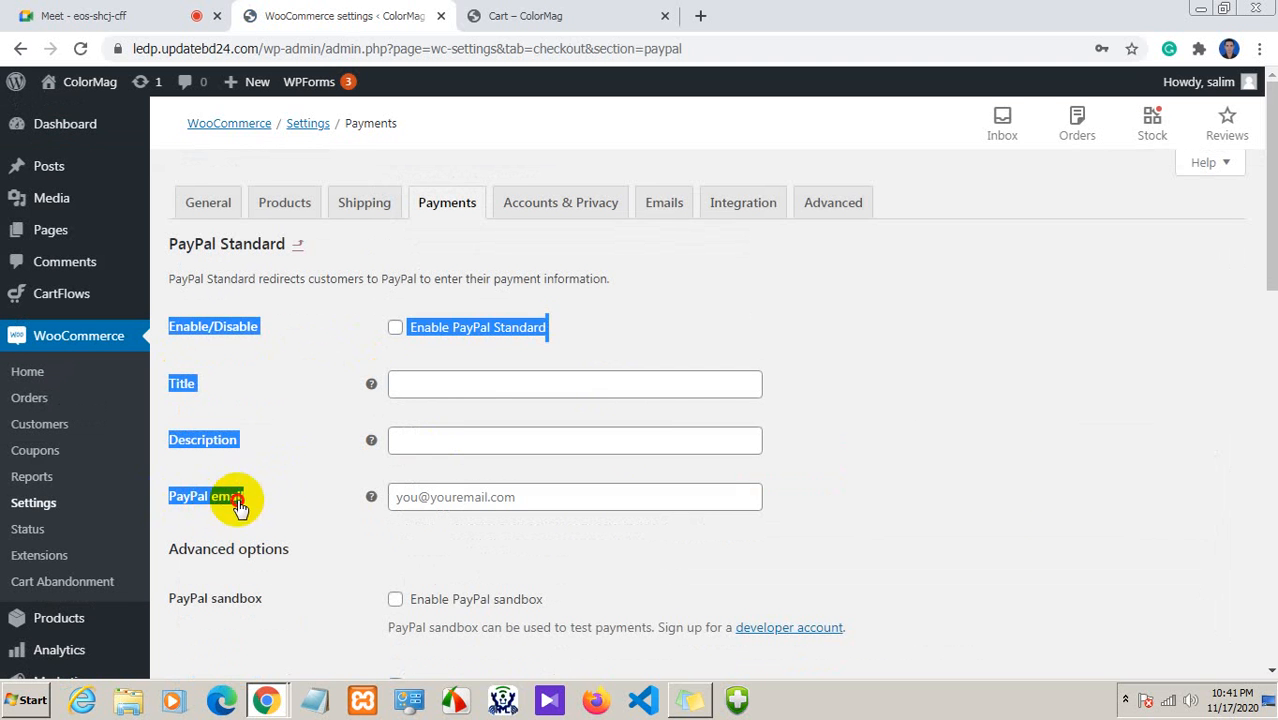
pyautogui.click(527, 495)
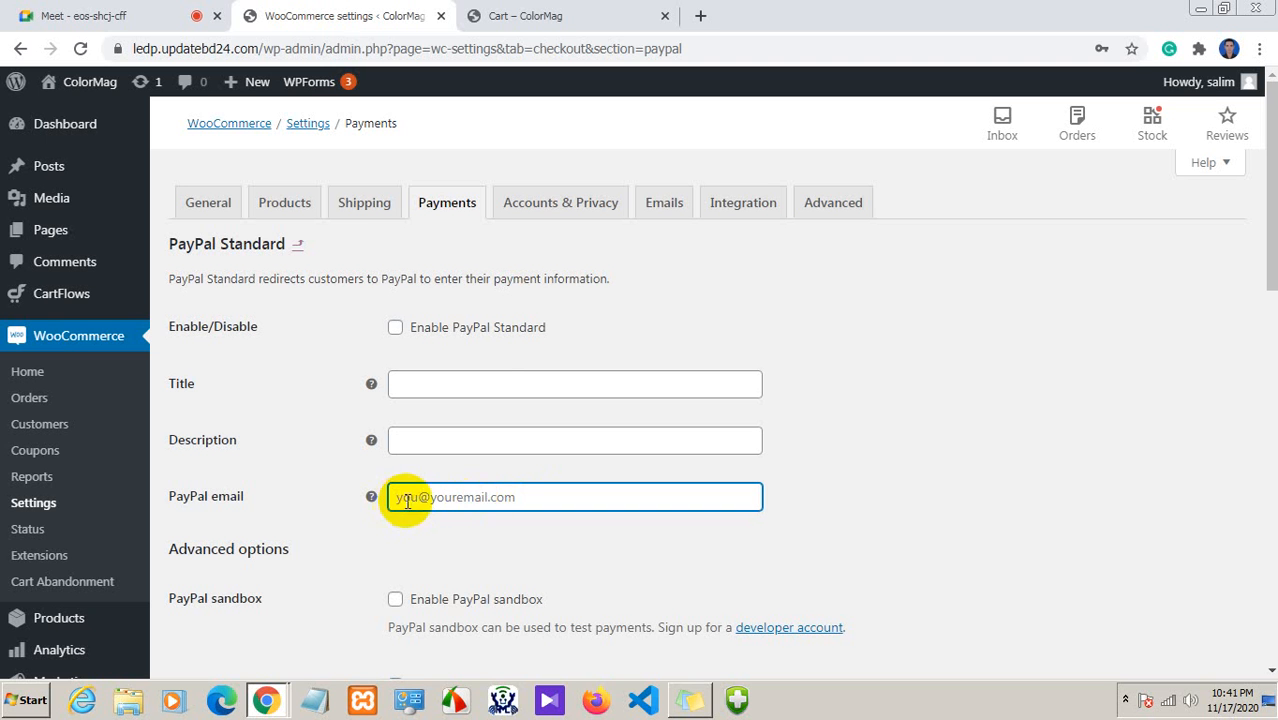
pyautogui.click(485, 371)
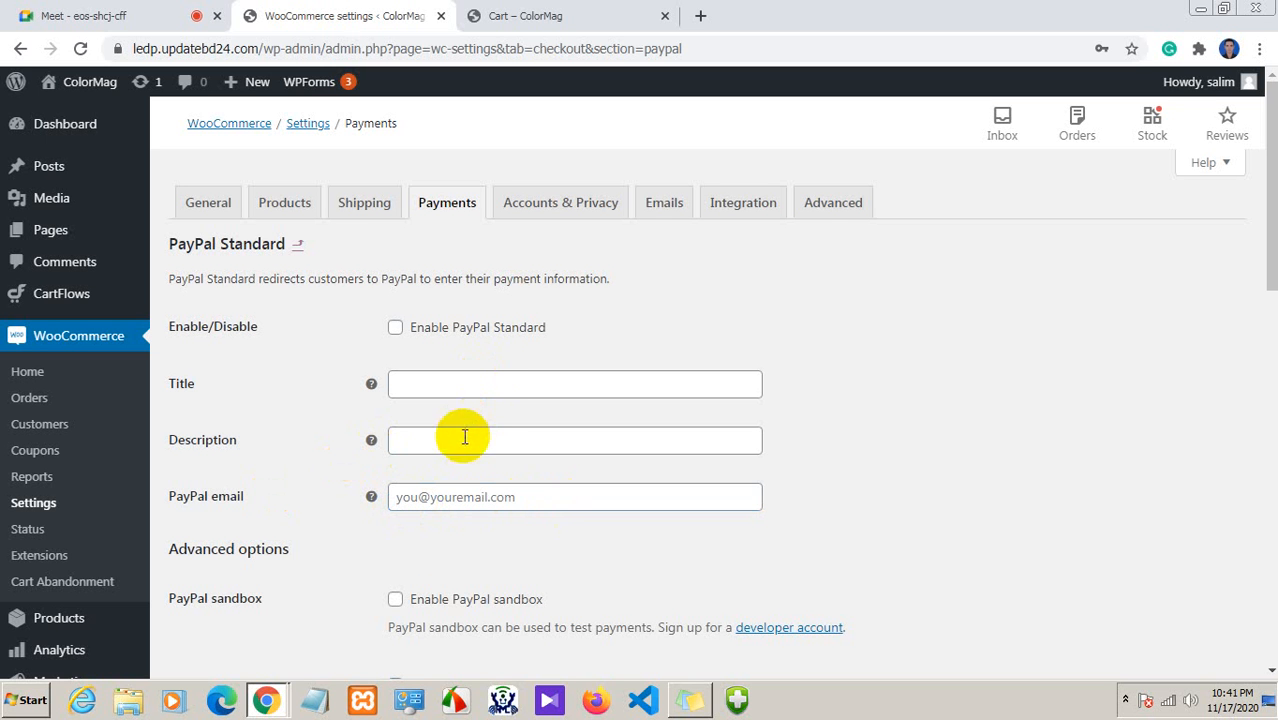
pyautogui.click(460, 389)
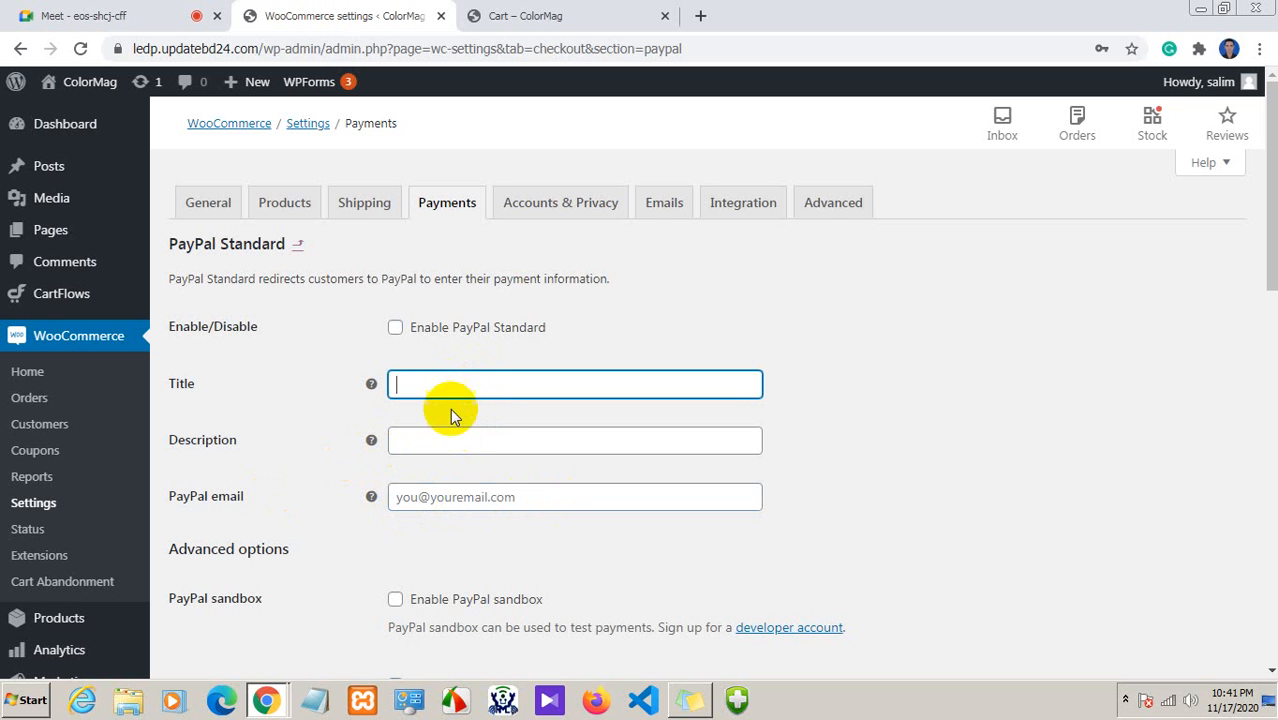
pyautogui.click(436, 438)
pyautogui.scroll(-2, 488, 442)
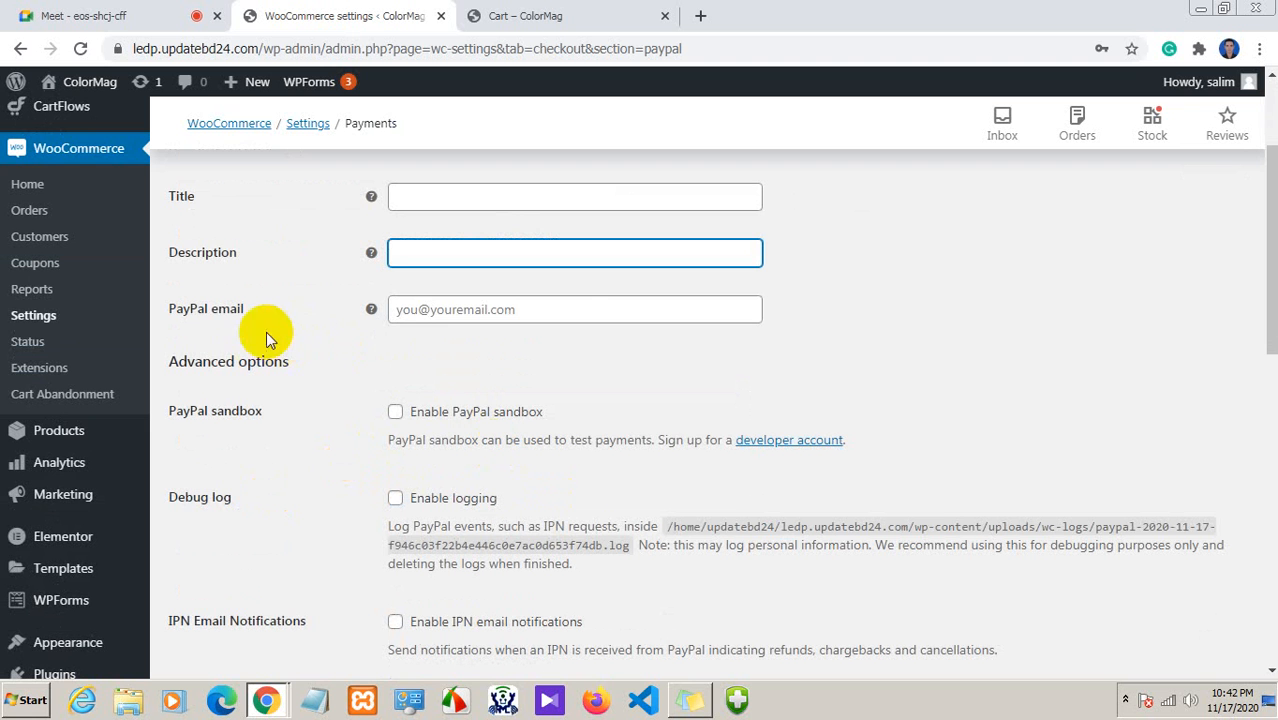
pyautogui.moveTo(232, 314); pyautogui.dragTo(307, 316)
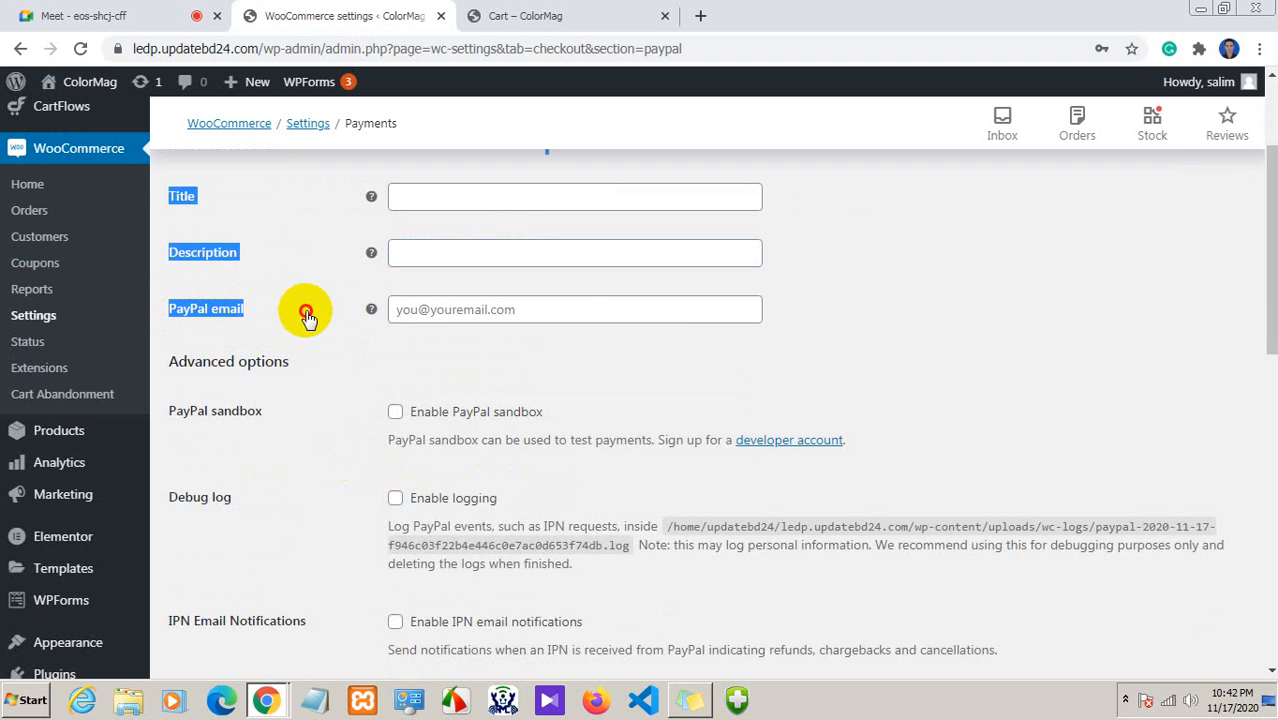
pyautogui.click(458, 309)
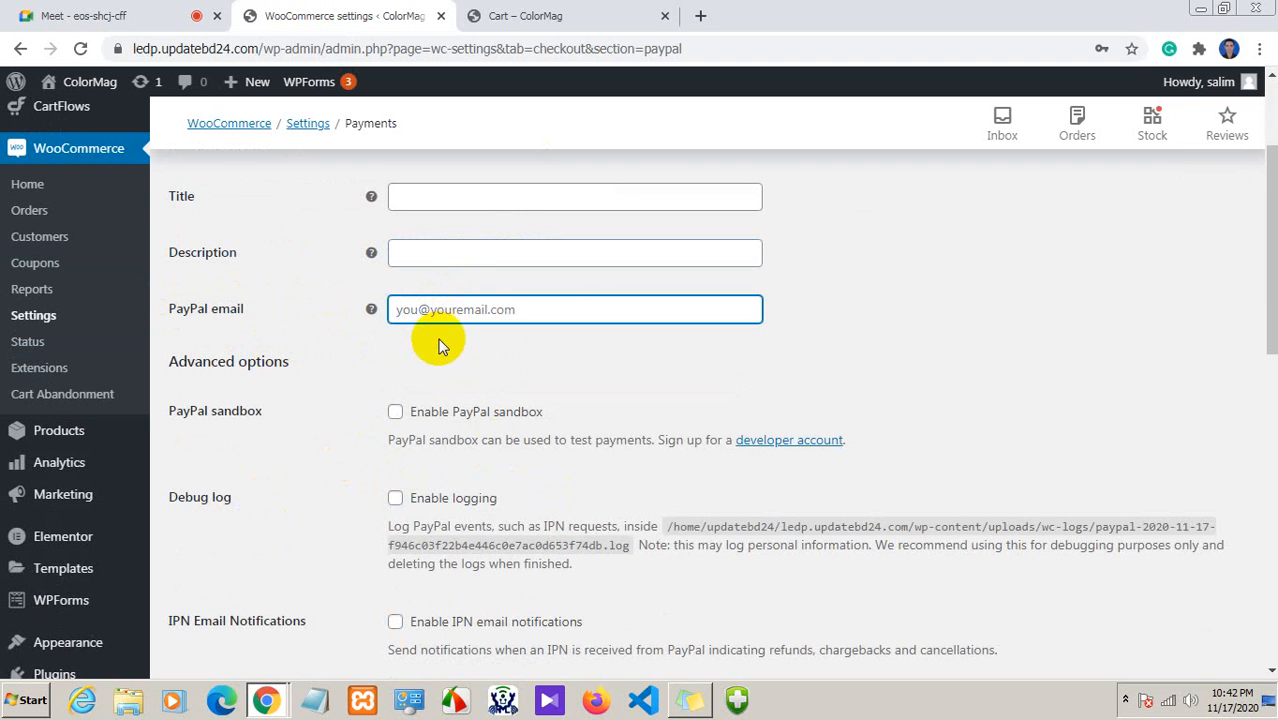
# Examine PayPal Standard's advanced options, including sandbox, debug log, IPN notifications, receiver email and identity token
pyautogui.scroll(-3, 432, 343)
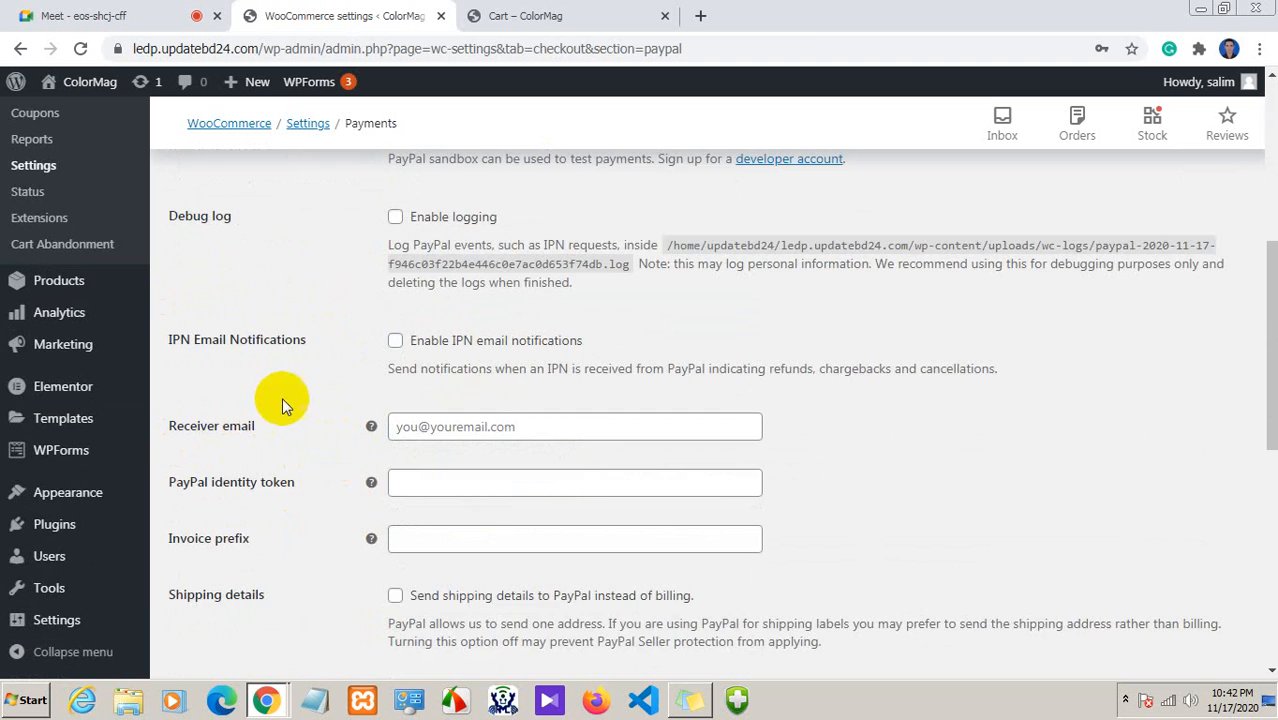
pyautogui.scroll(1, 242, 399)
pyautogui.scroll(-1, 236, 445)
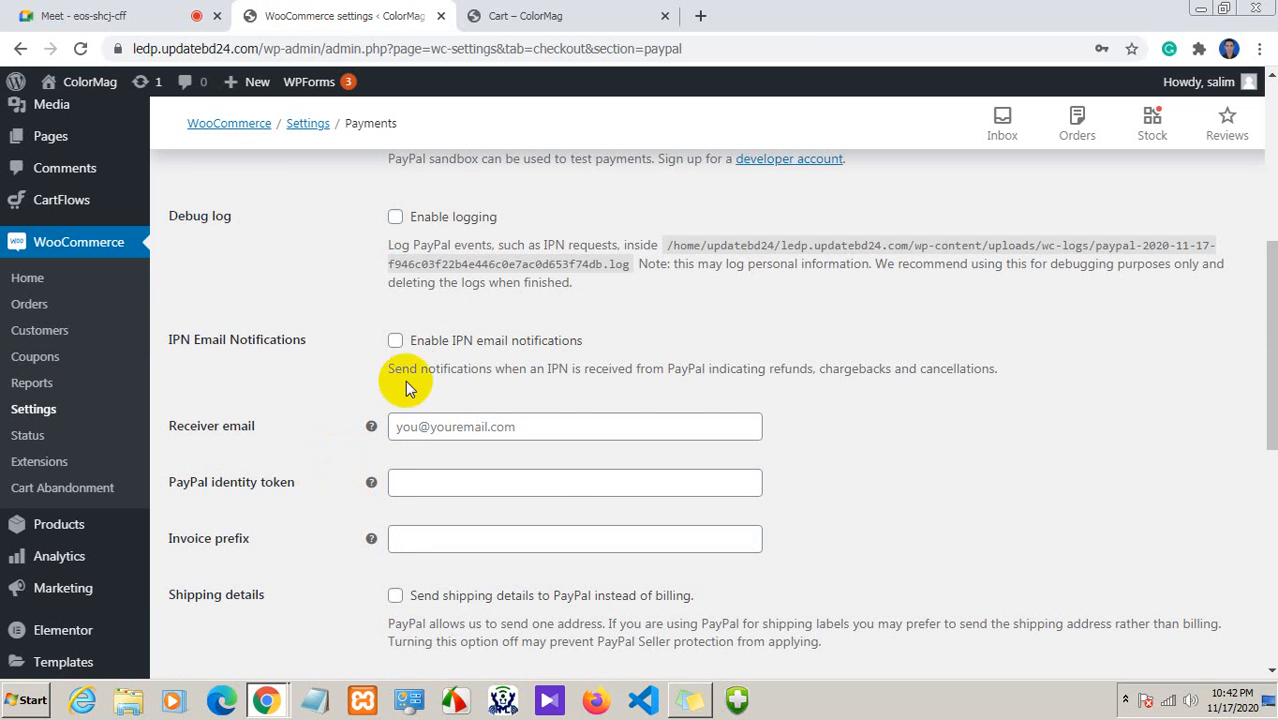
pyautogui.scroll(1, 382, 344)
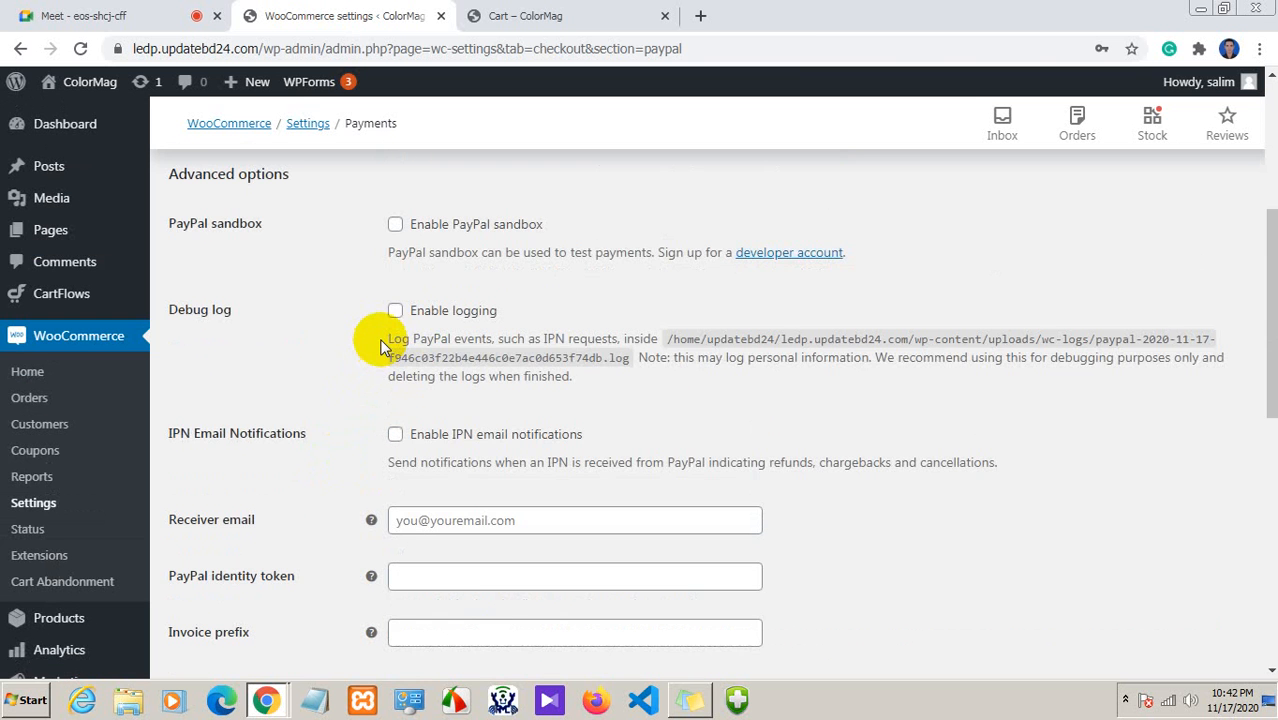
pyautogui.scroll(1, 358, 319)
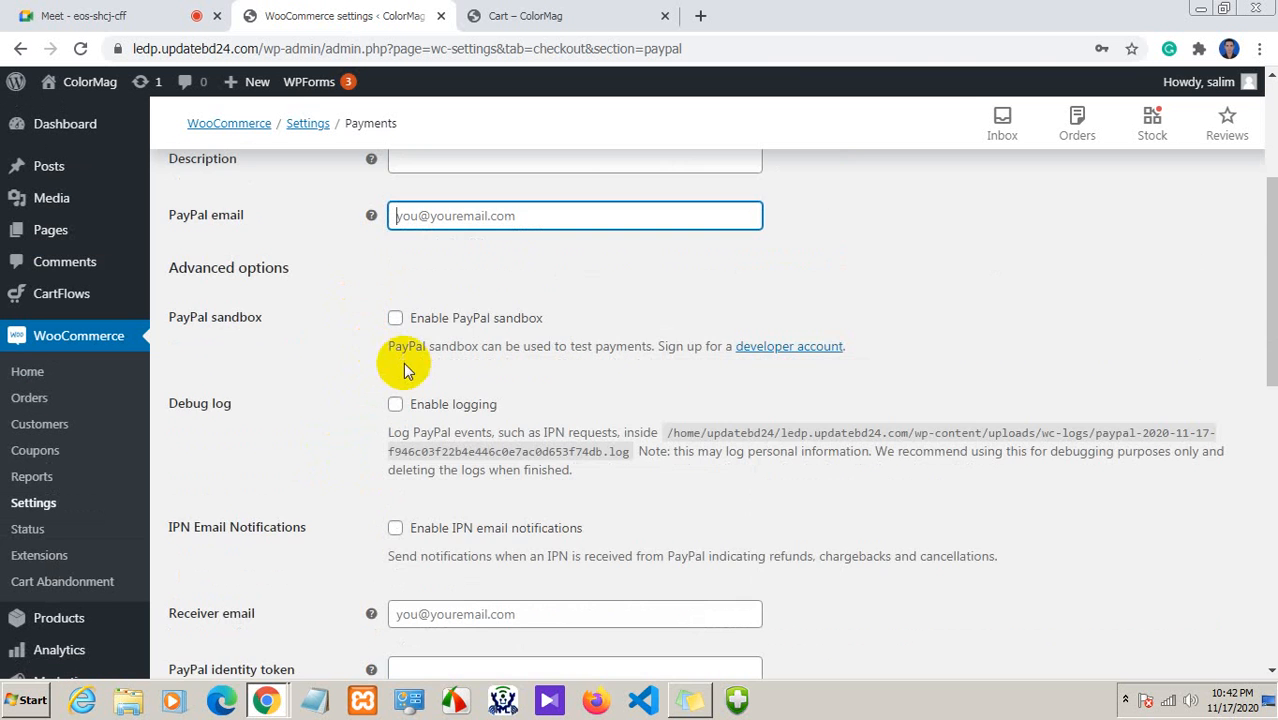
pyautogui.scroll(-2, 359, 406)
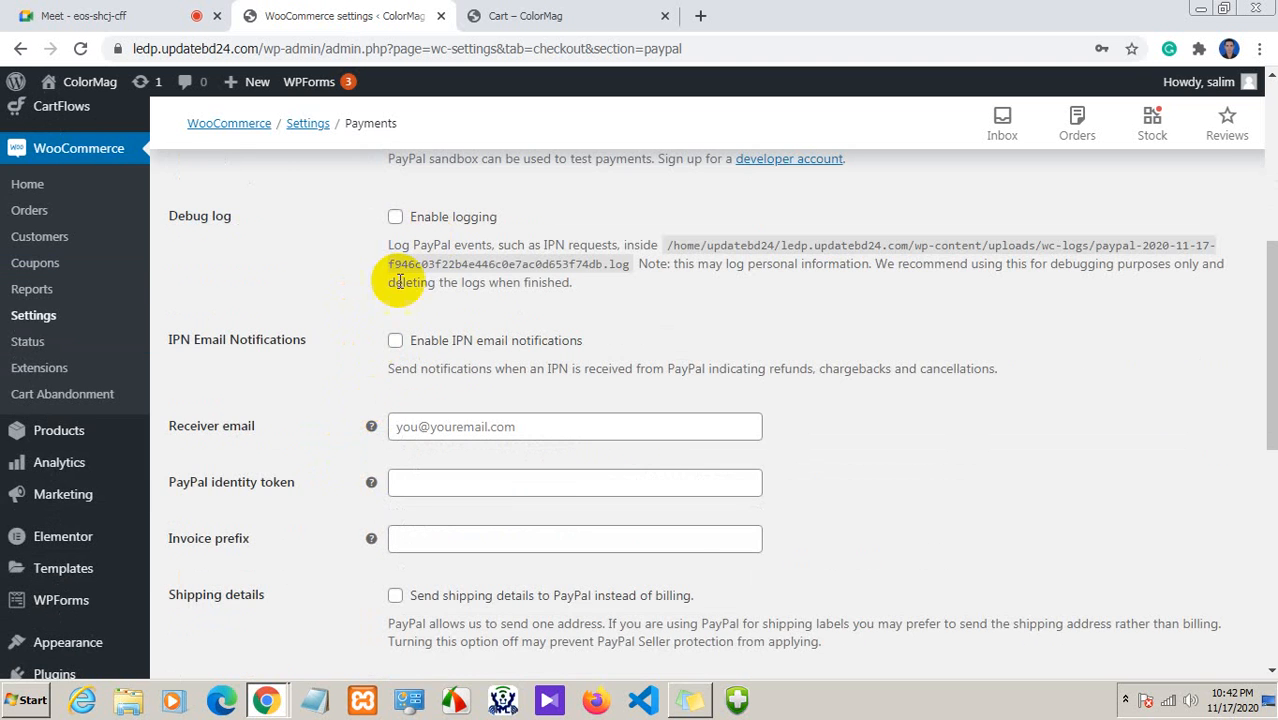
# Review the PayPal email field in the PayPal Standard settings without entering an address
pyautogui.scroll(3, 371, 508)
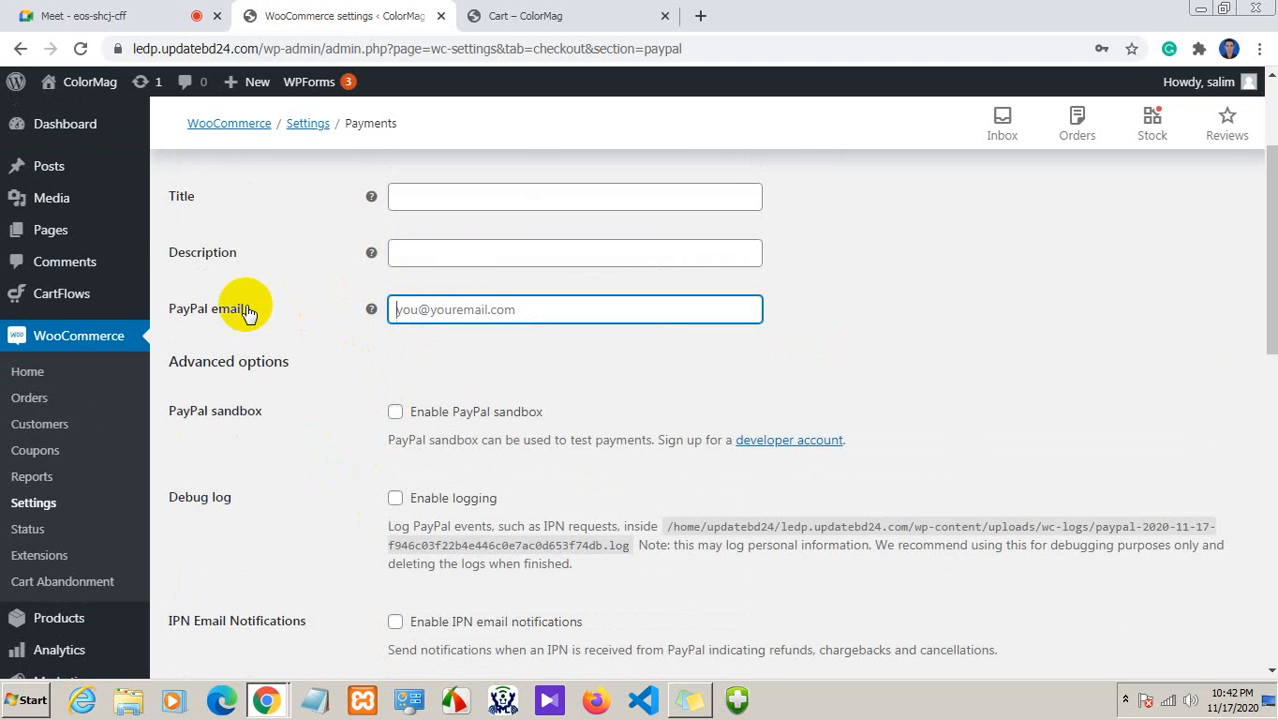
pyautogui.moveTo(243, 314); pyautogui.dragTo(163, 317)
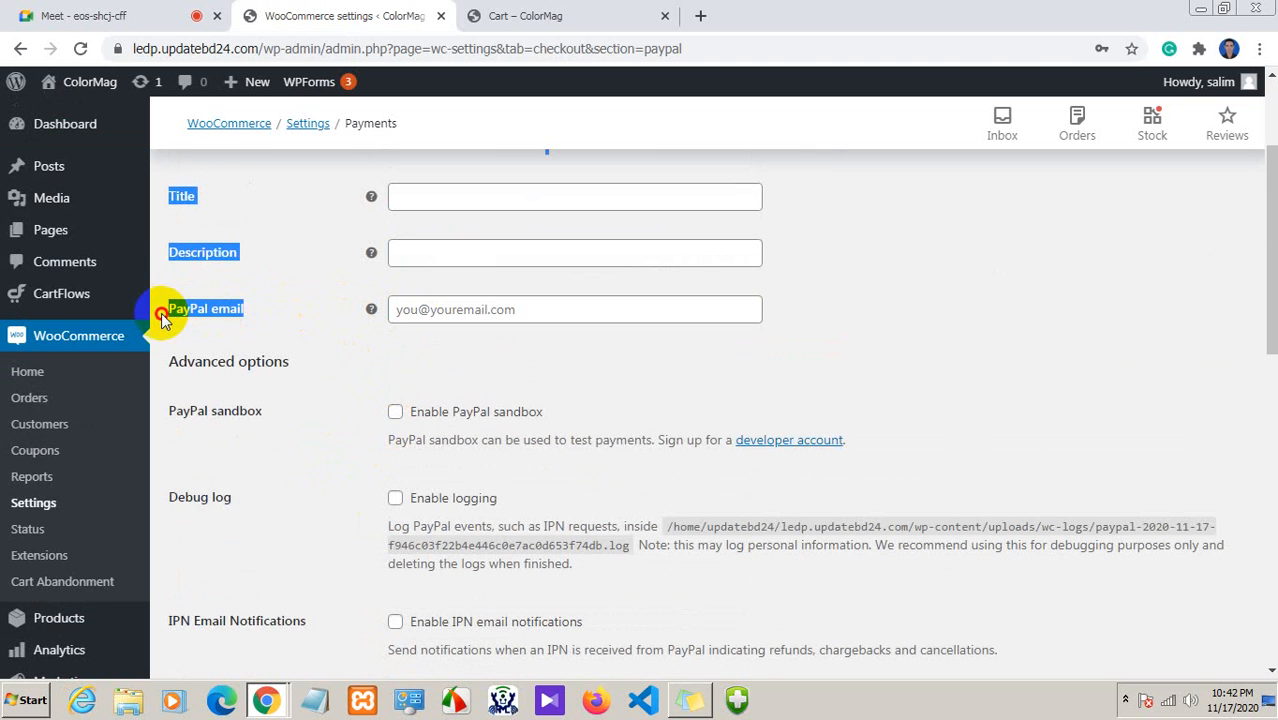
pyautogui.click(551, 318)
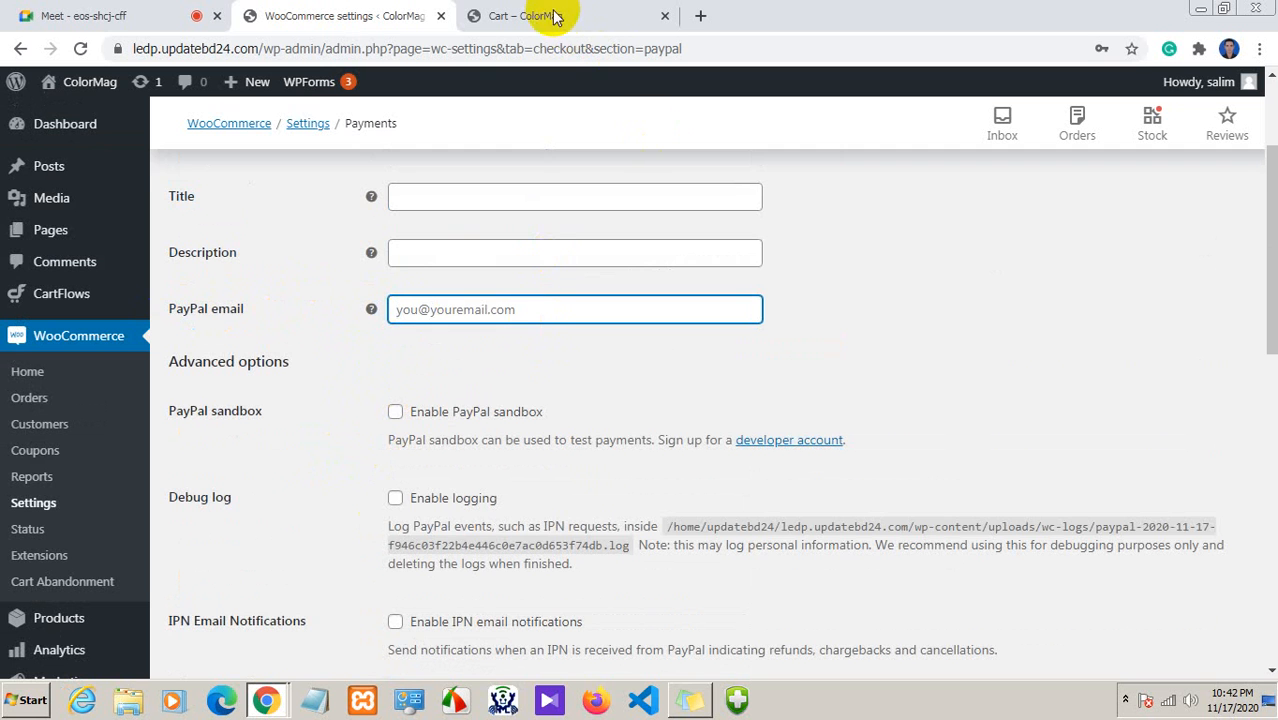
pyautogui.scroll(2, 171, 300)
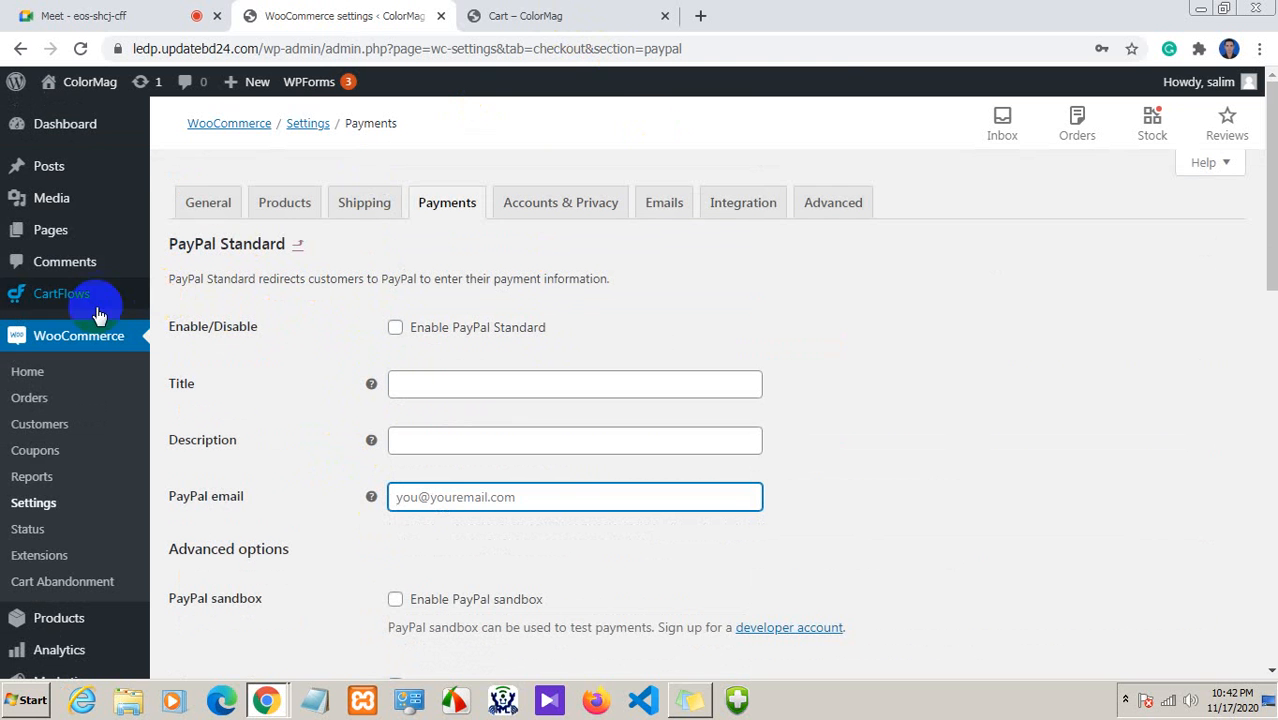
# In the WooCommerce General settings, find "bang" among the currencies, set the store currency to Bangladeshi taka, and save the changes
pyautogui.click(216, 196)
pyautogui.click(736, 149)
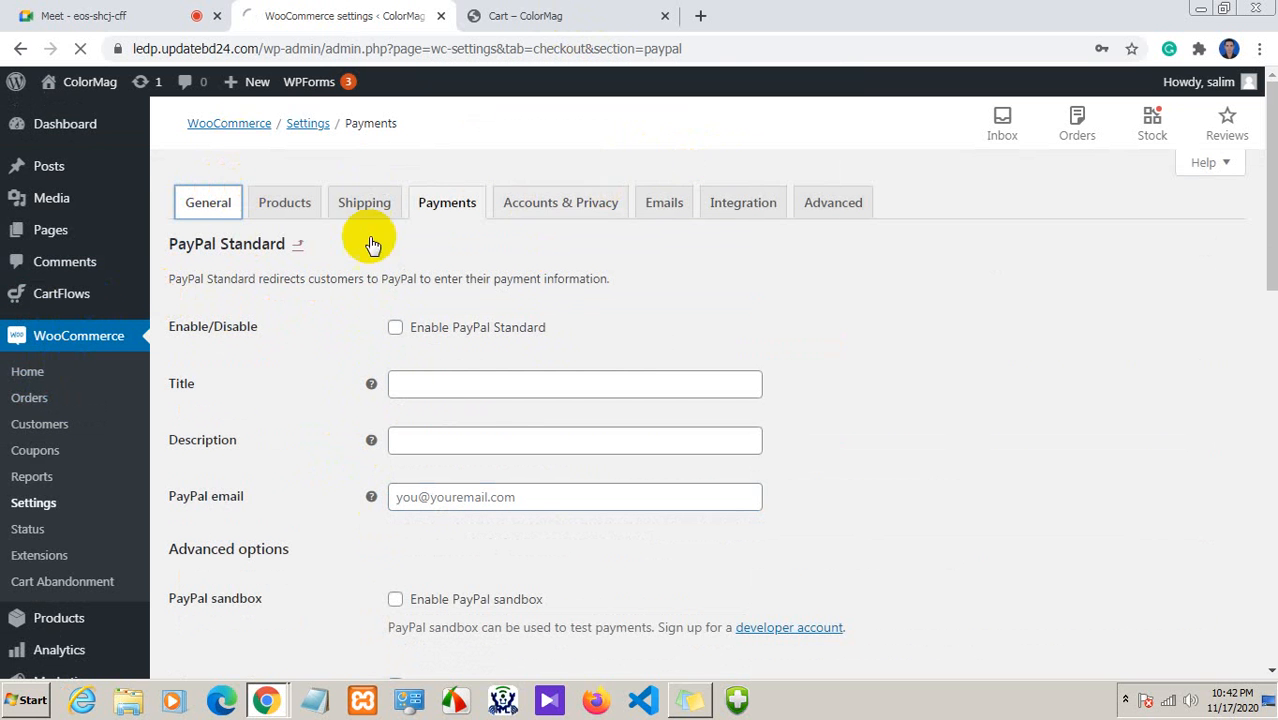
pyautogui.scroll(-2, 458, 470)
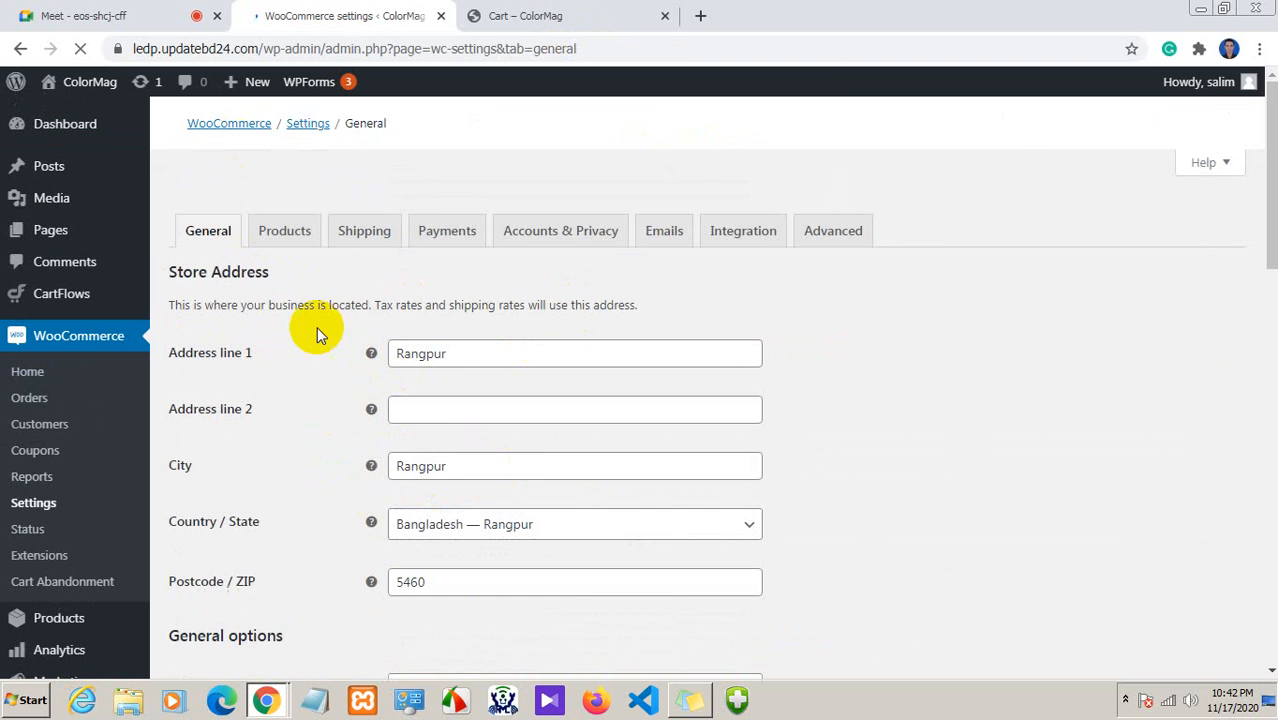
pyautogui.scroll(-3, 462, 479)
pyautogui.scroll(-10, 562, 543)
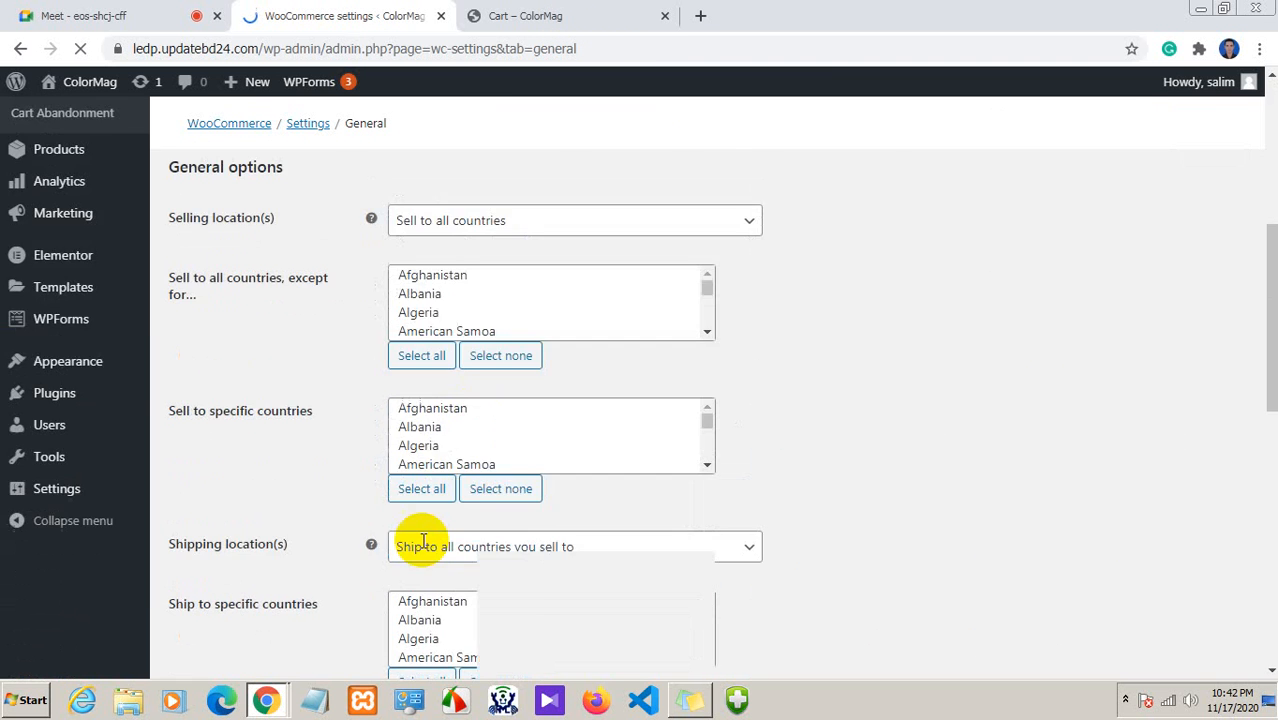
pyautogui.click(508, 308)
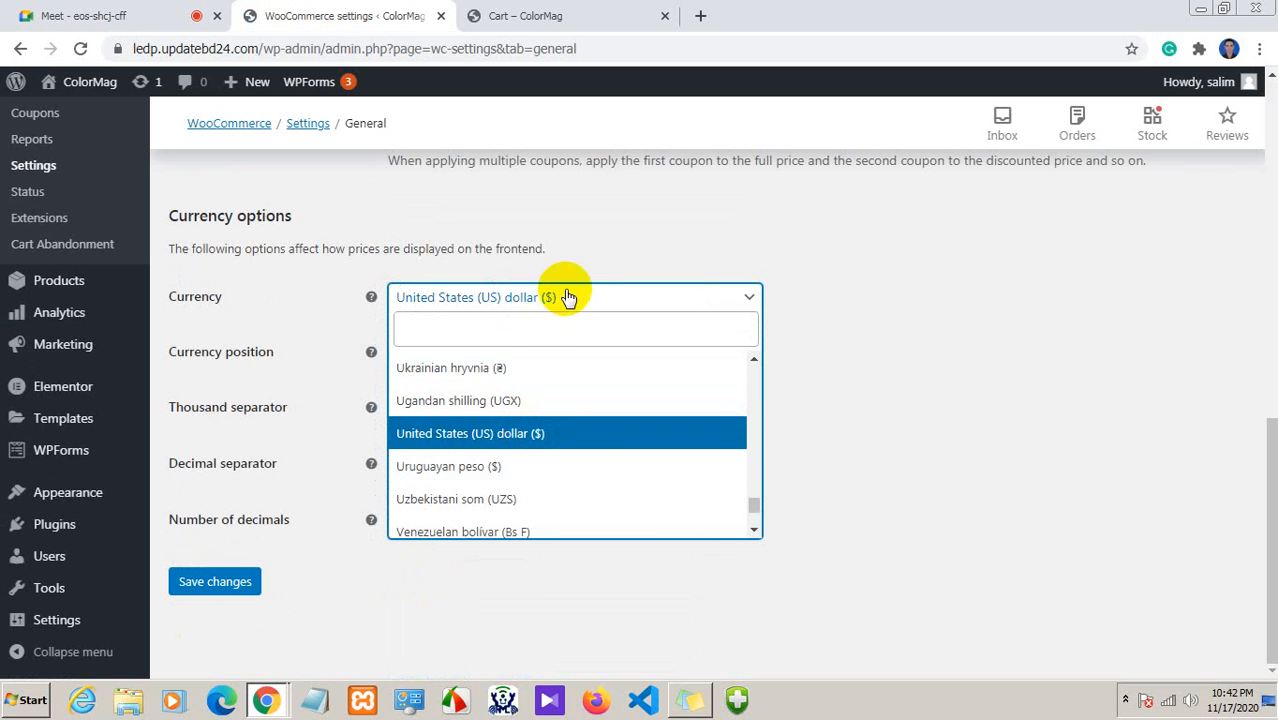
pyautogui.click(501, 332)
pyautogui.write('bang')
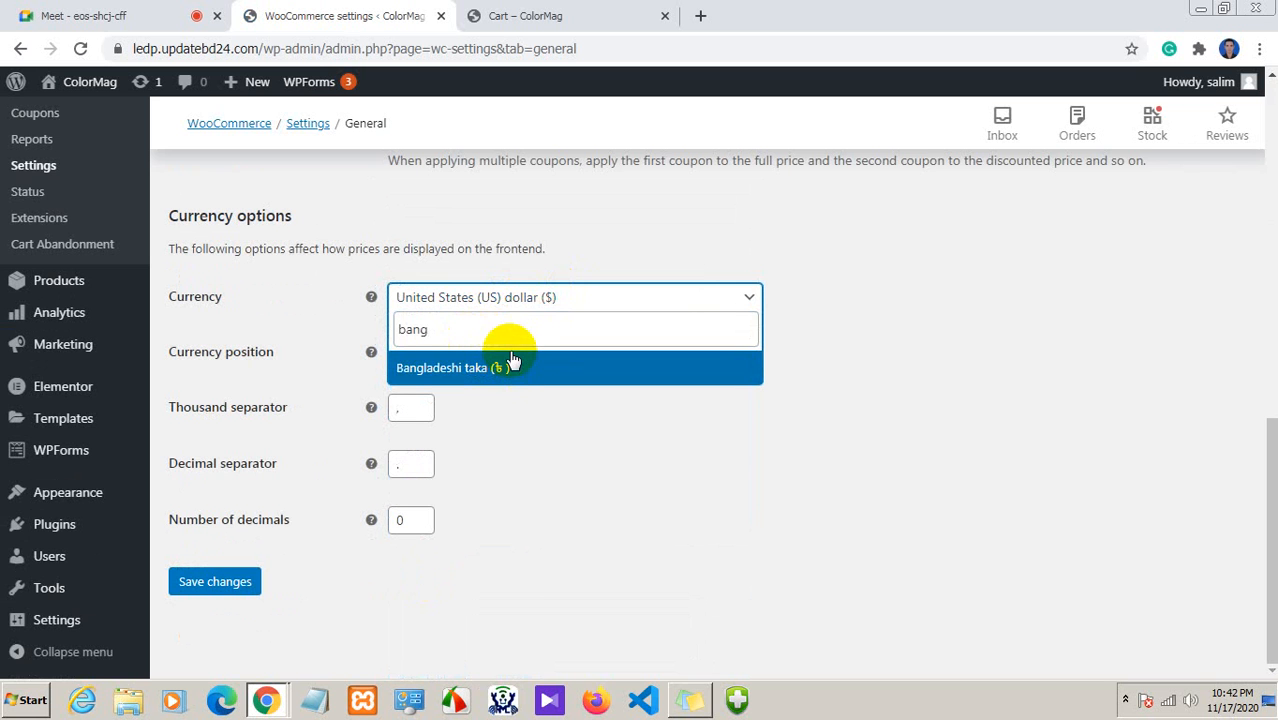
pyautogui.click(511, 362)
pyautogui.click(211, 590)
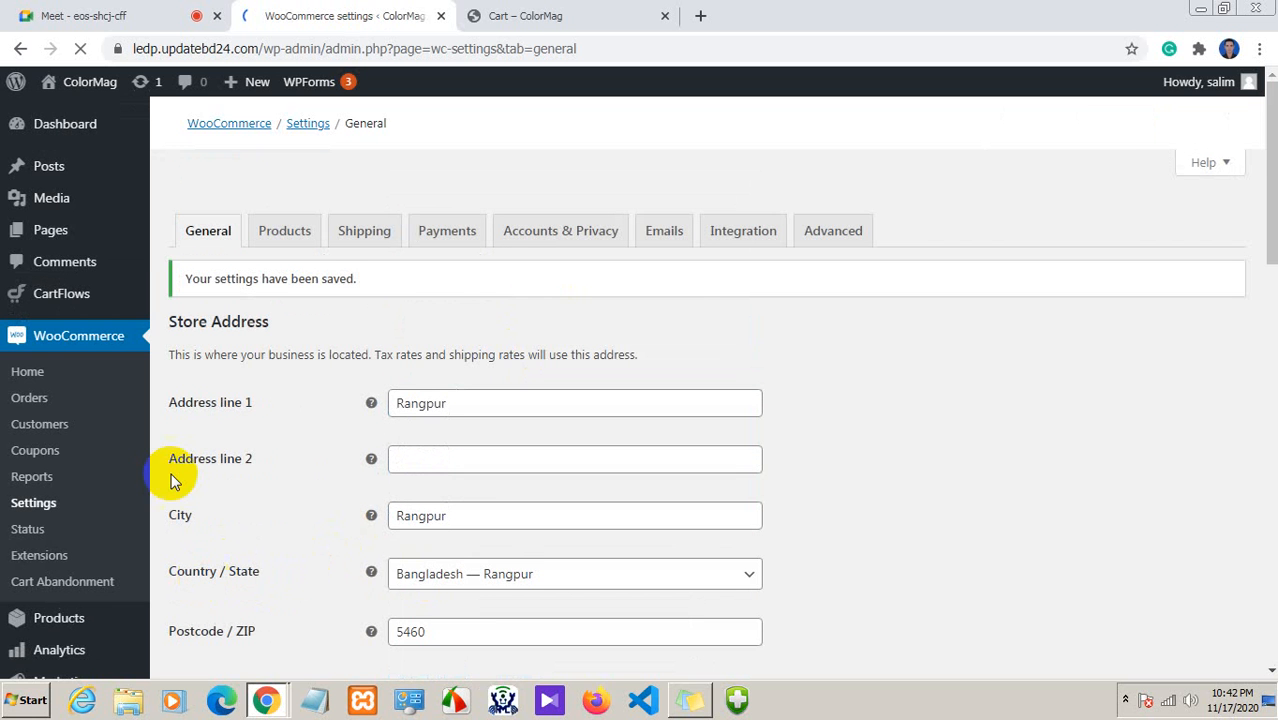
# Open the installed plugins list and bring up the page for adding new plugins in a separate browser tab
pyautogui.scroll(-2, 68, 490)
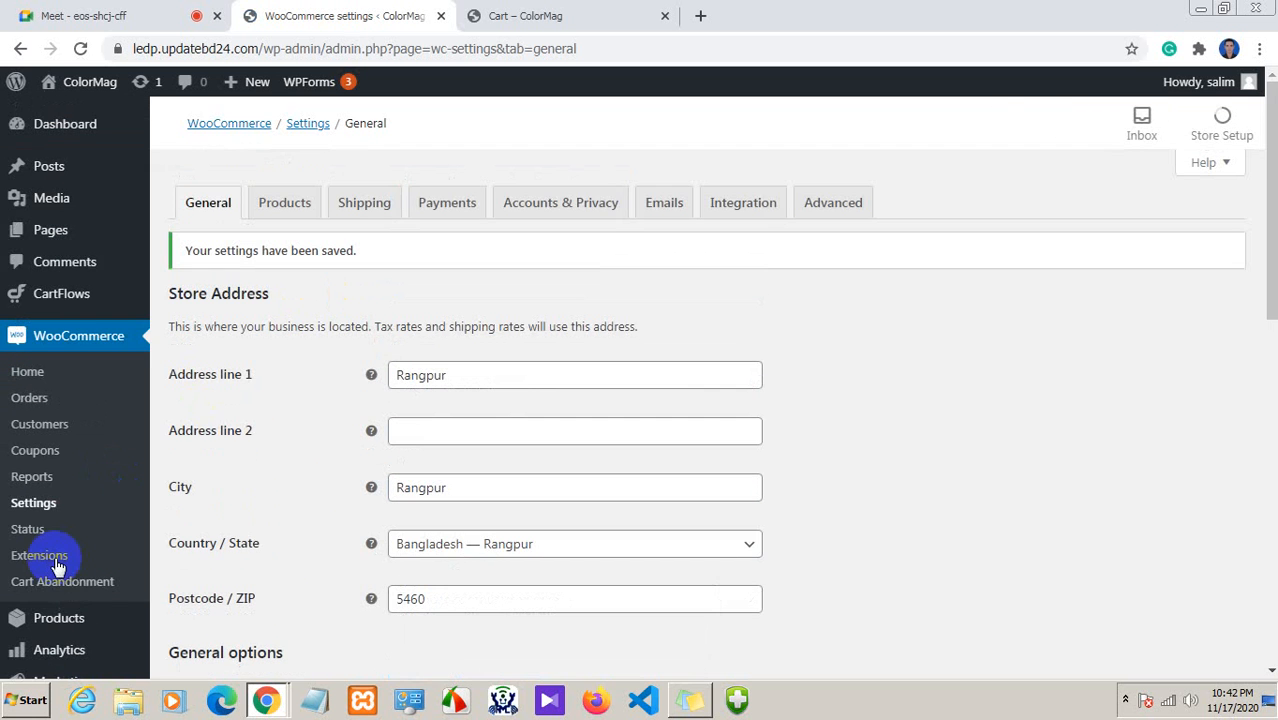
pyautogui.scroll(-2, 43, 579)
pyautogui.scroll(2, 70, 390)
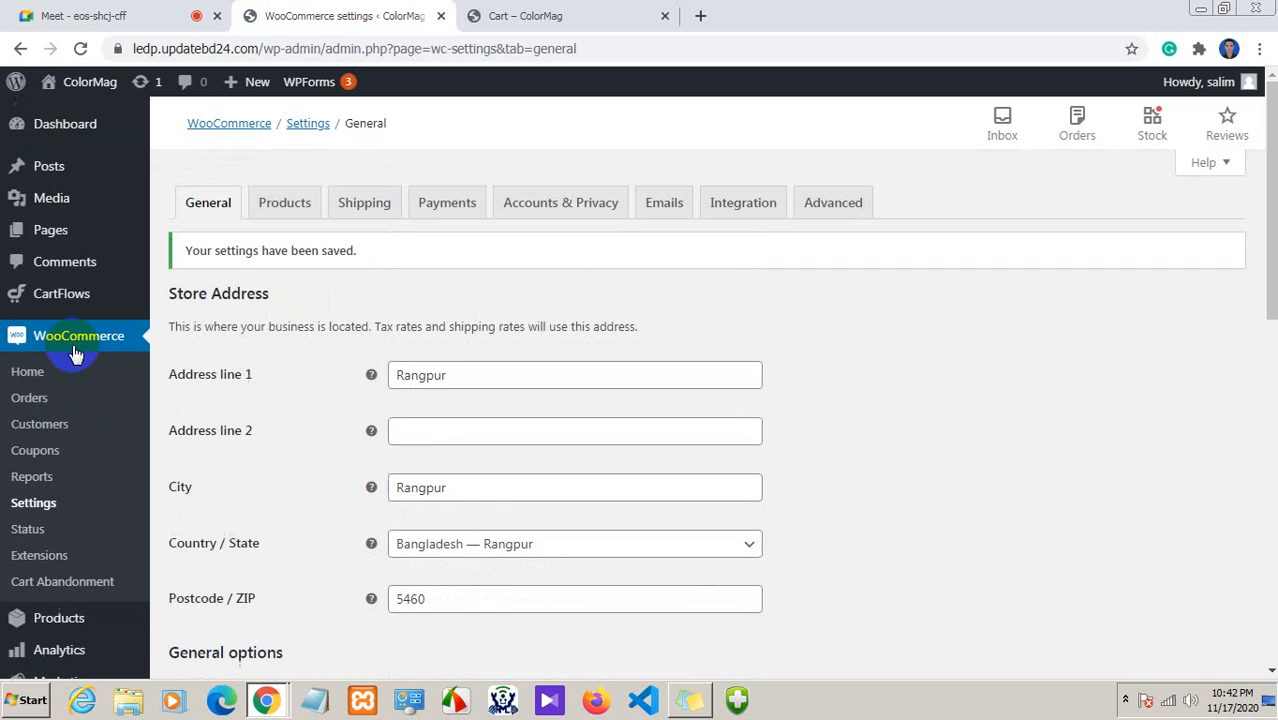
pyautogui.scroll(-4, 60, 400)
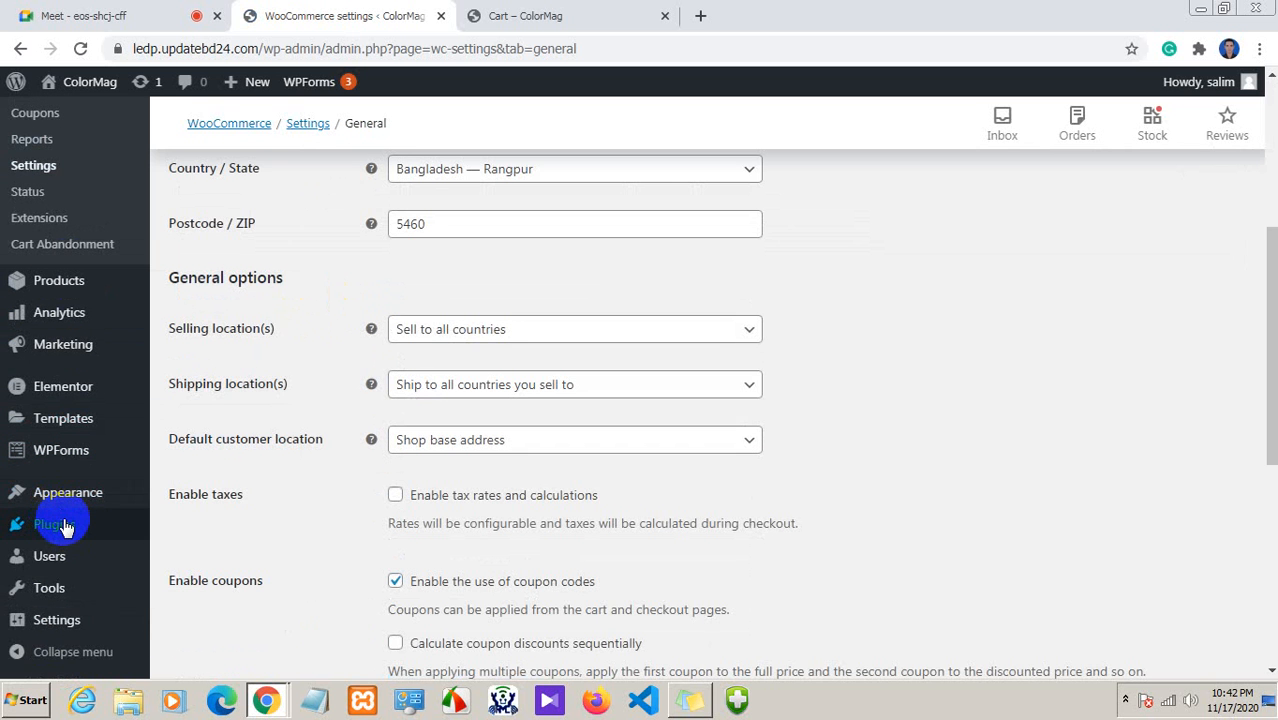
pyautogui.rightClick(50, 523)
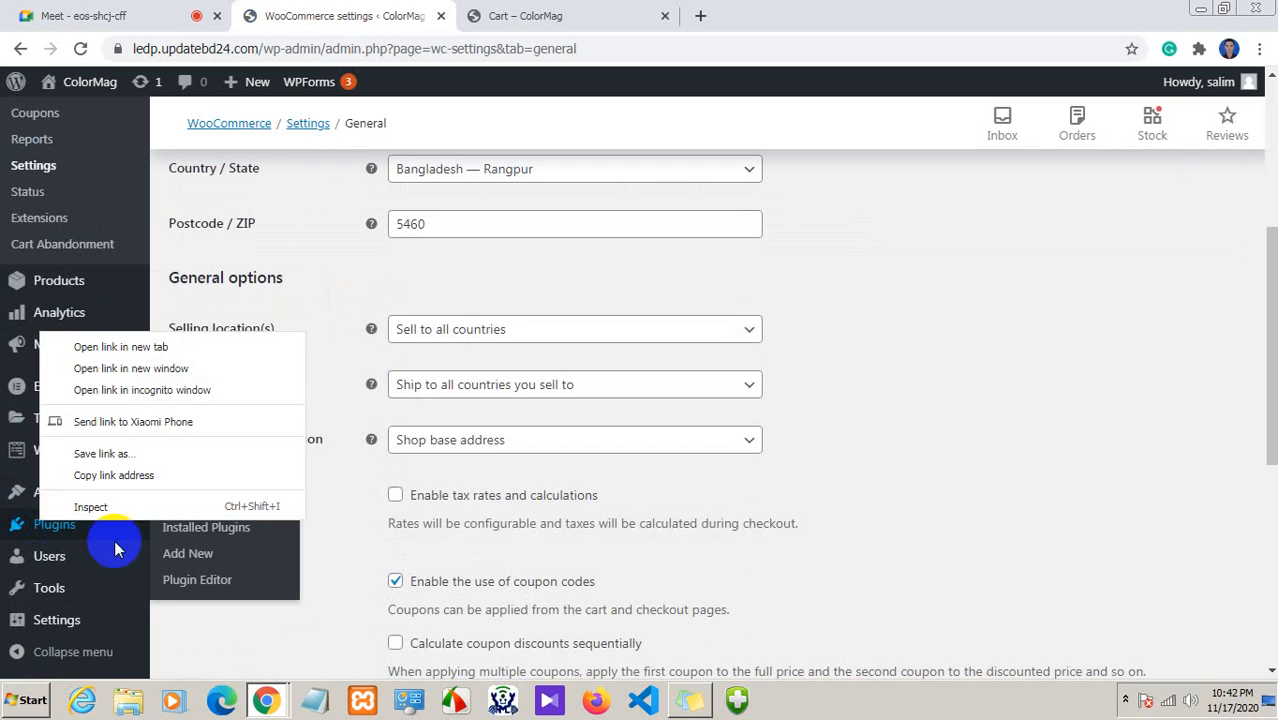
pyautogui.click(60, 524)
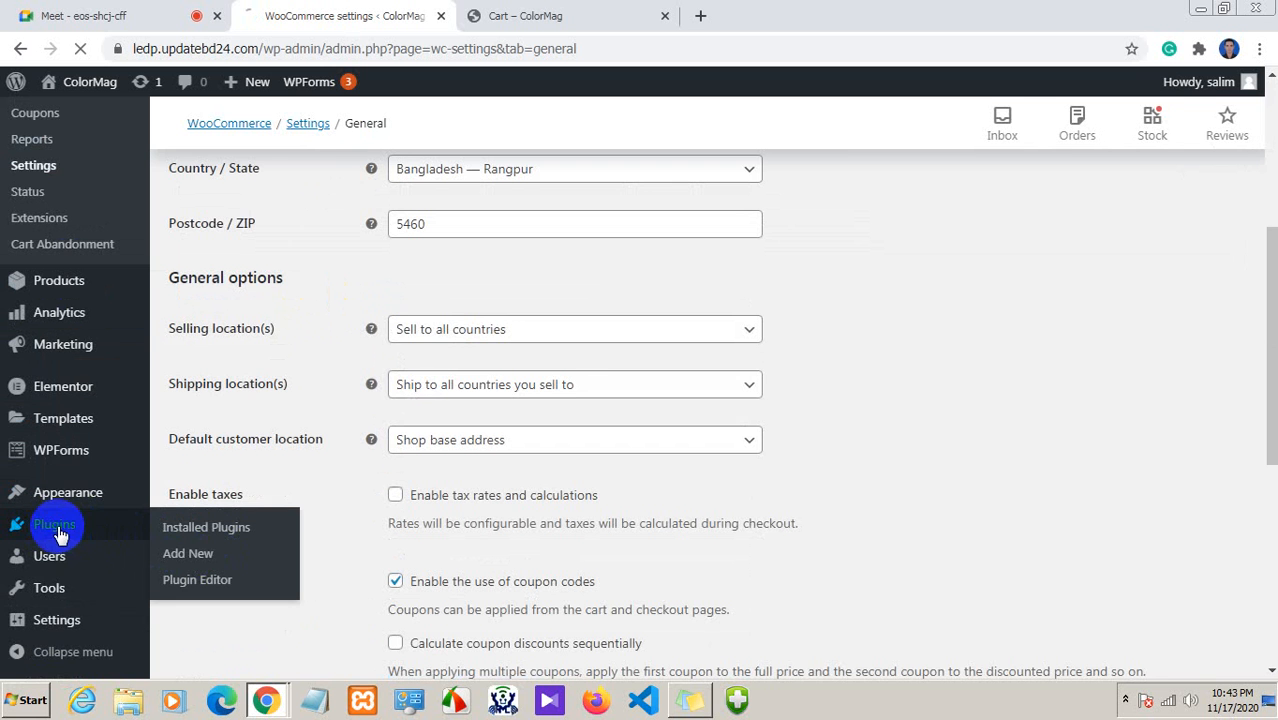
pyautogui.rightClick(182, 560)
pyautogui.click(225, 378)
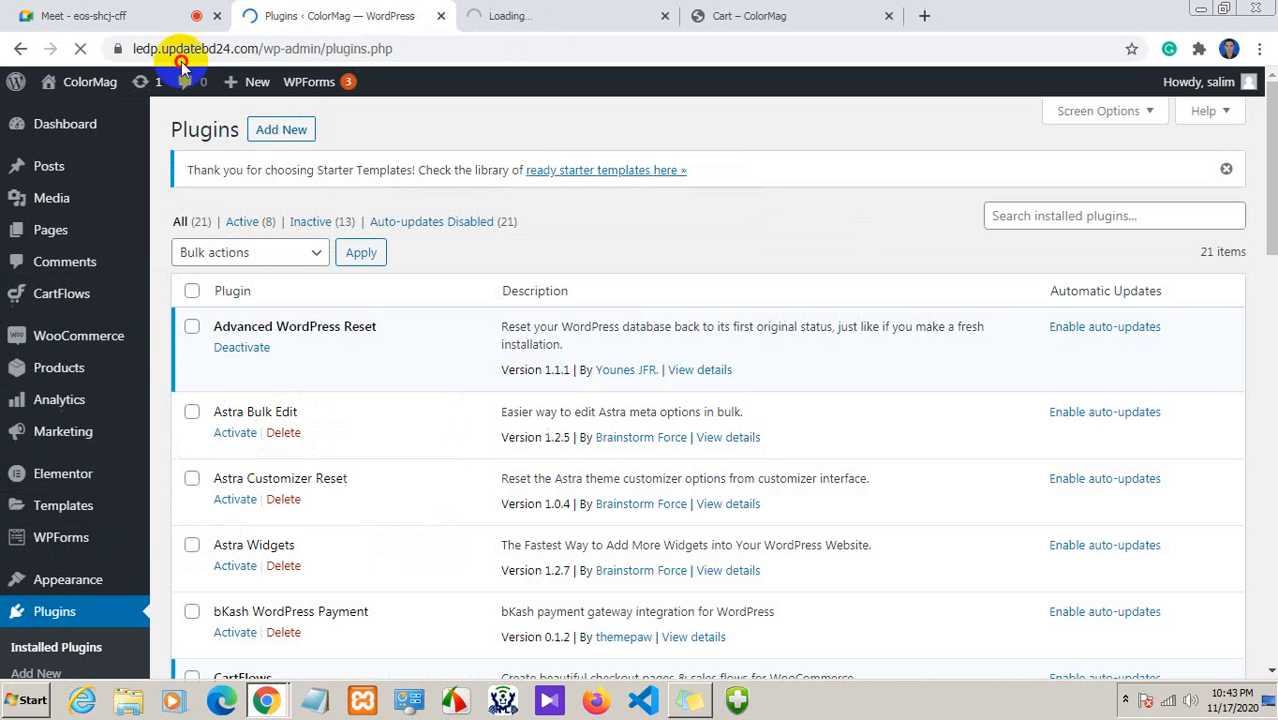
pyautogui.click(533, 15)
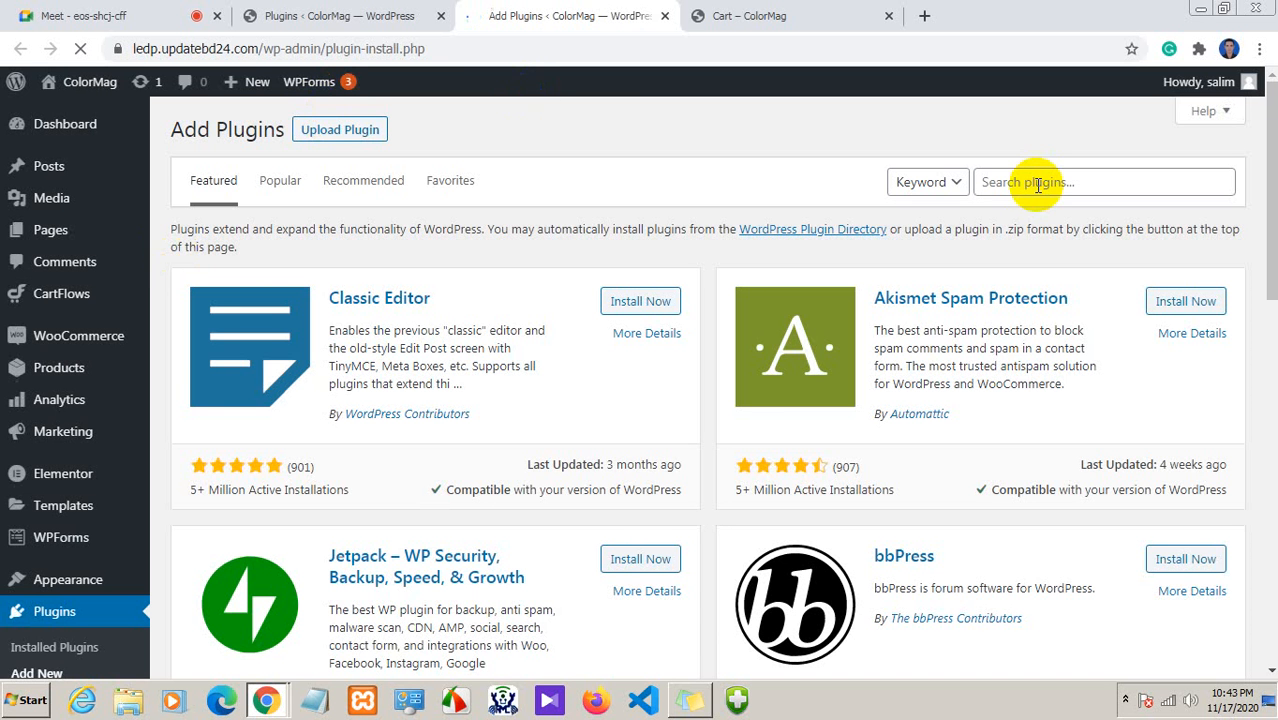
# Search the available plugins for "bkash", compare the payment gateways, and activate SoftTech-IT bKash, Rocket, Nagad
pyautogui.click(1038, 184)
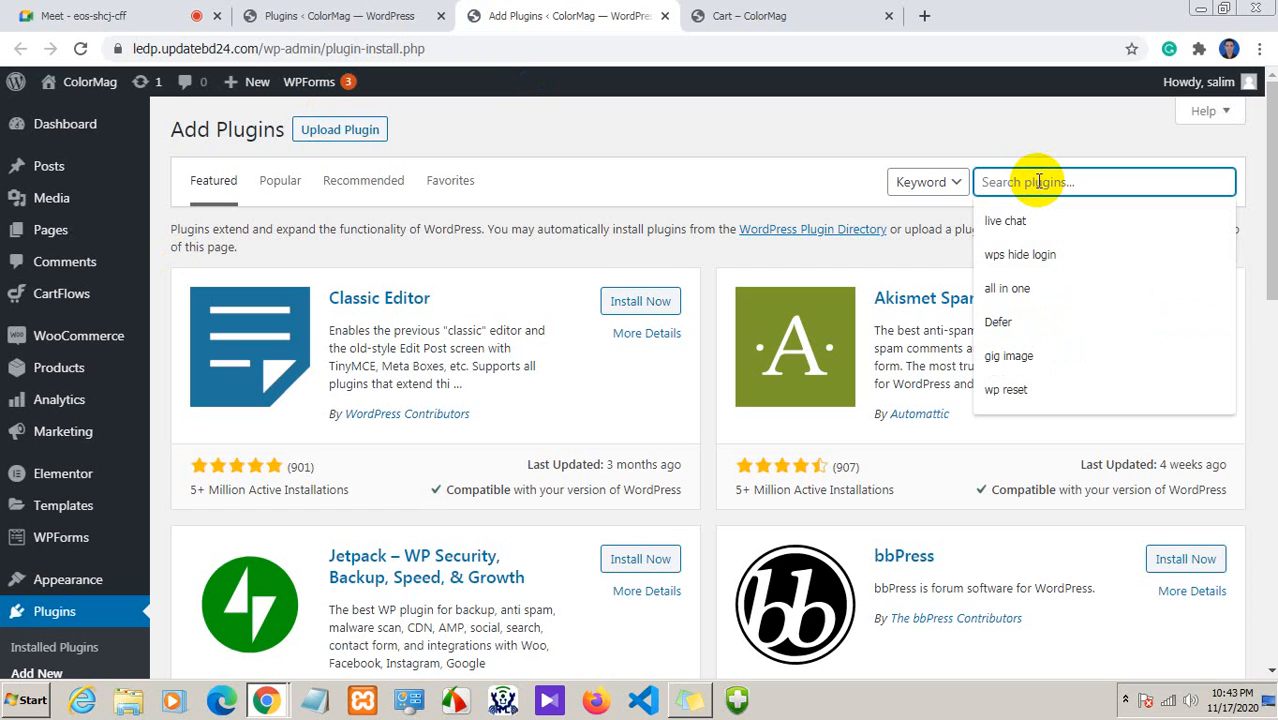
pyautogui.write('bkash')
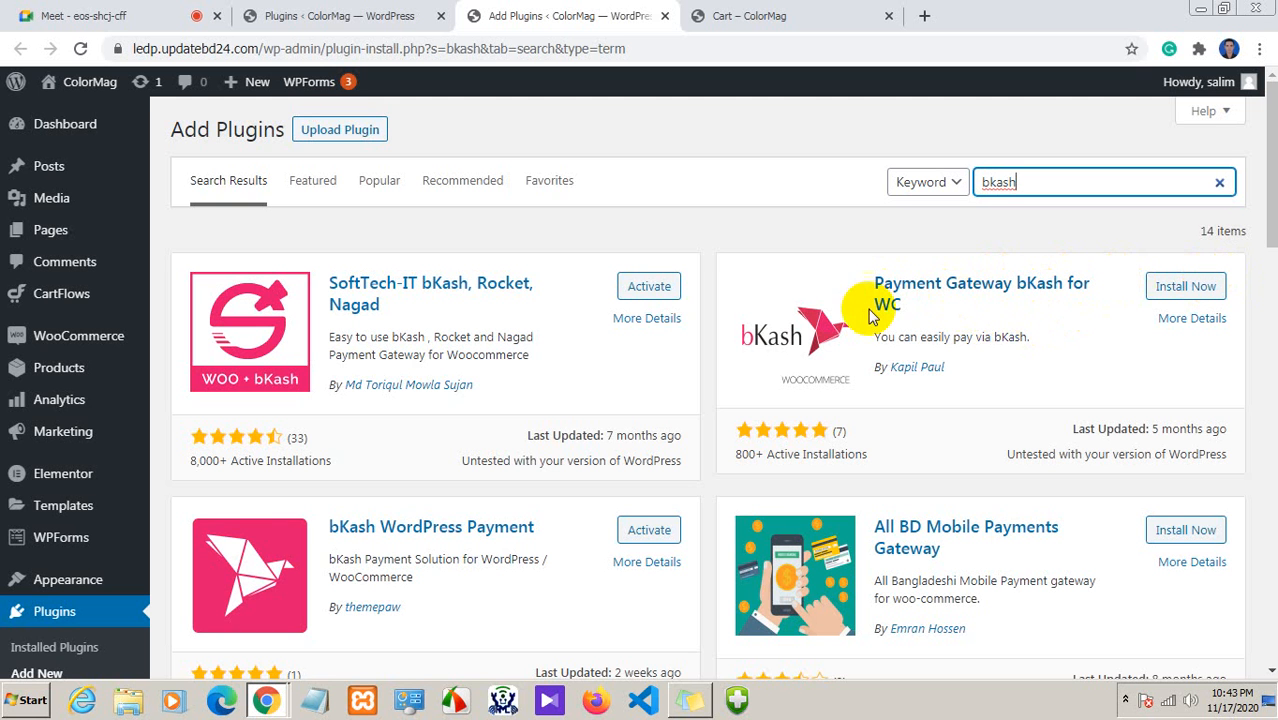
pyautogui.scroll(-2, 702, 334)
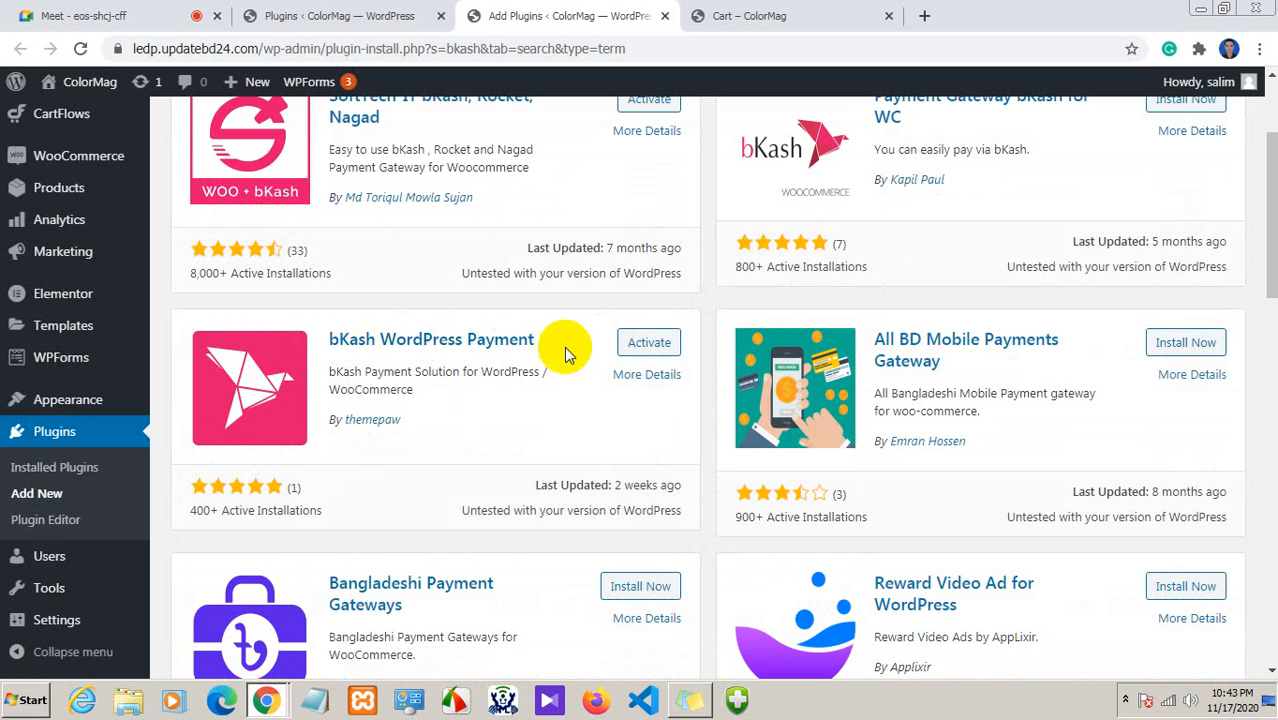
pyautogui.scroll(-1, 530, 386)
pyautogui.scroll(3, 478, 316)
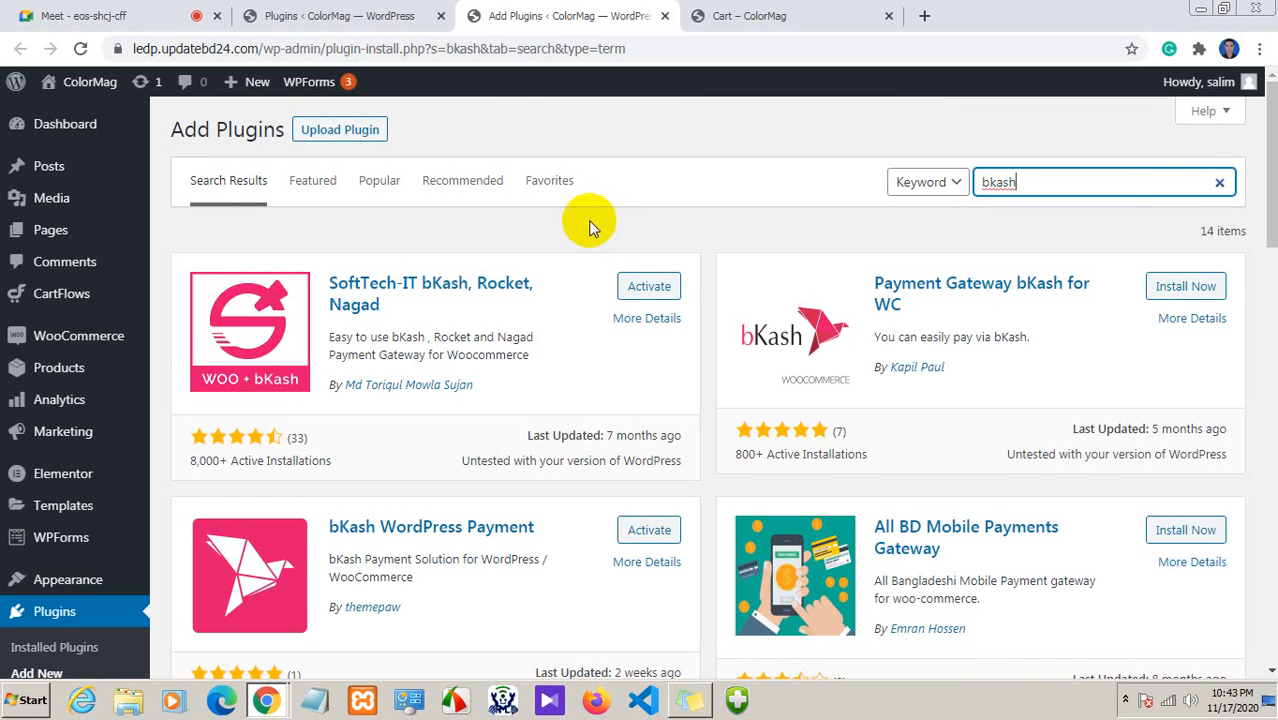
pyautogui.scroll(-1, 600, 250)
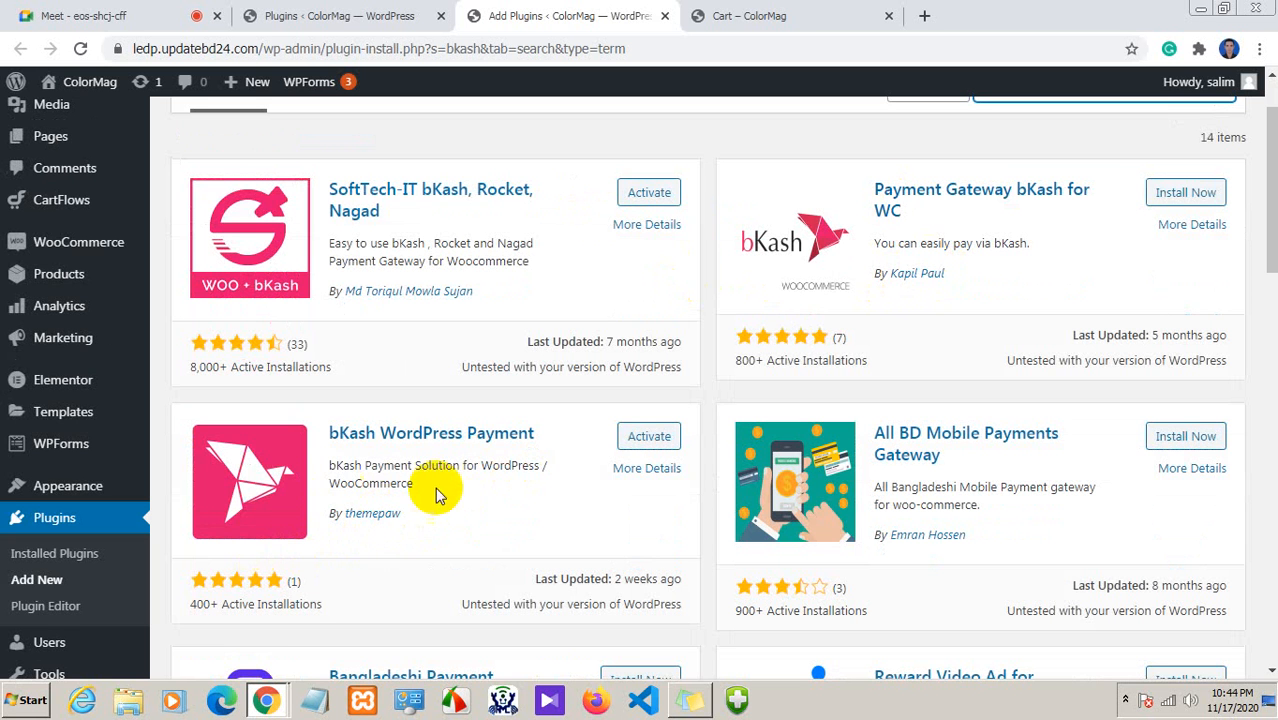
pyautogui.scroll(-1, 505, 470)
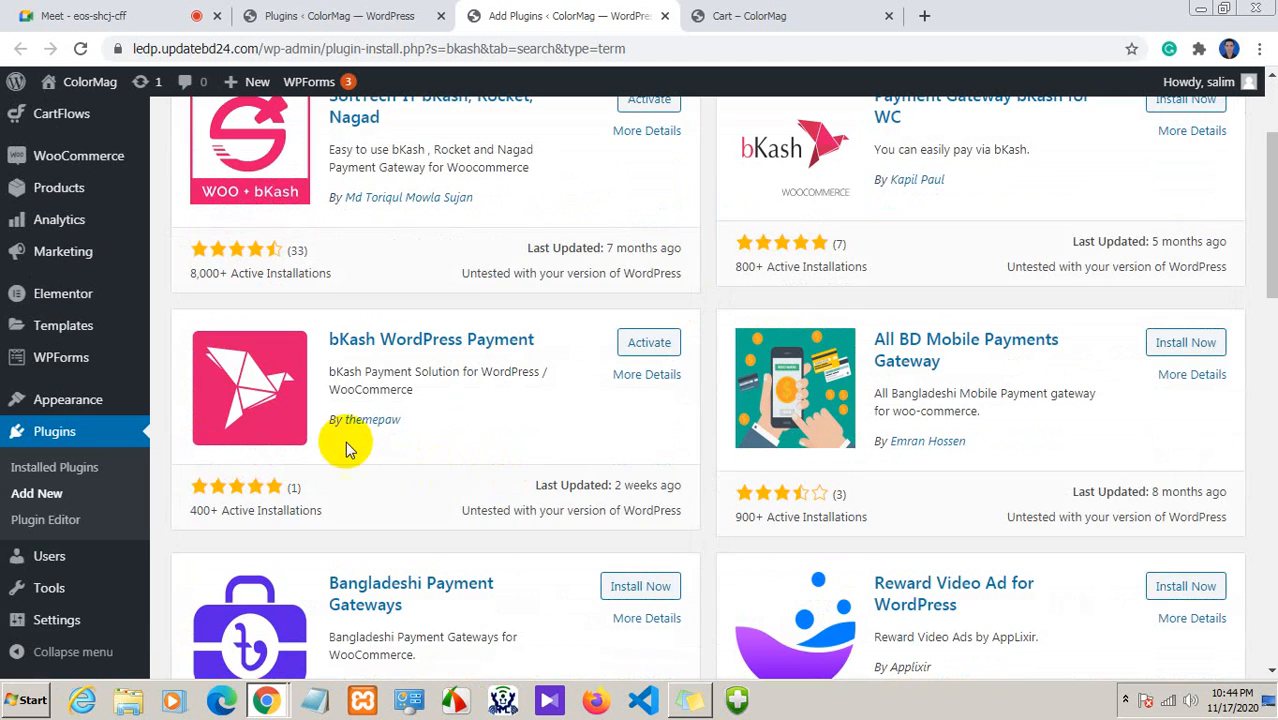
pyautogui.scroll(1, 676, 422)
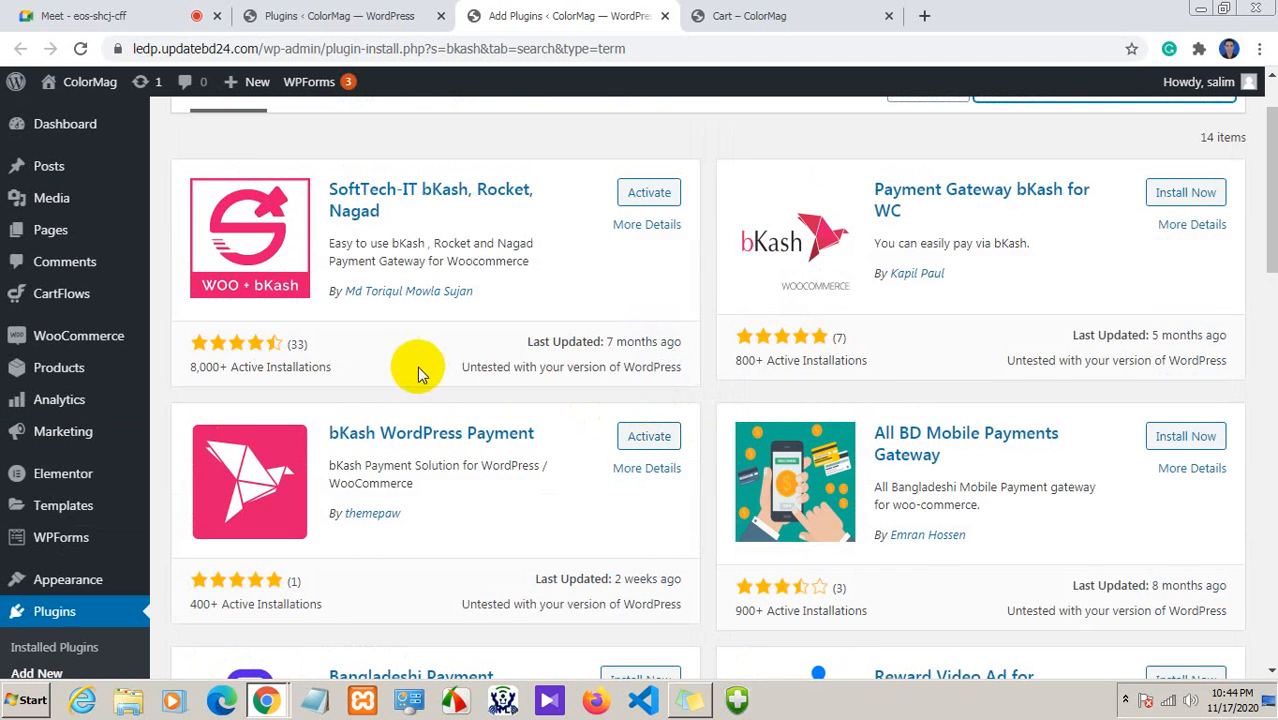
pyautogui.scroll(1, 419, 368)
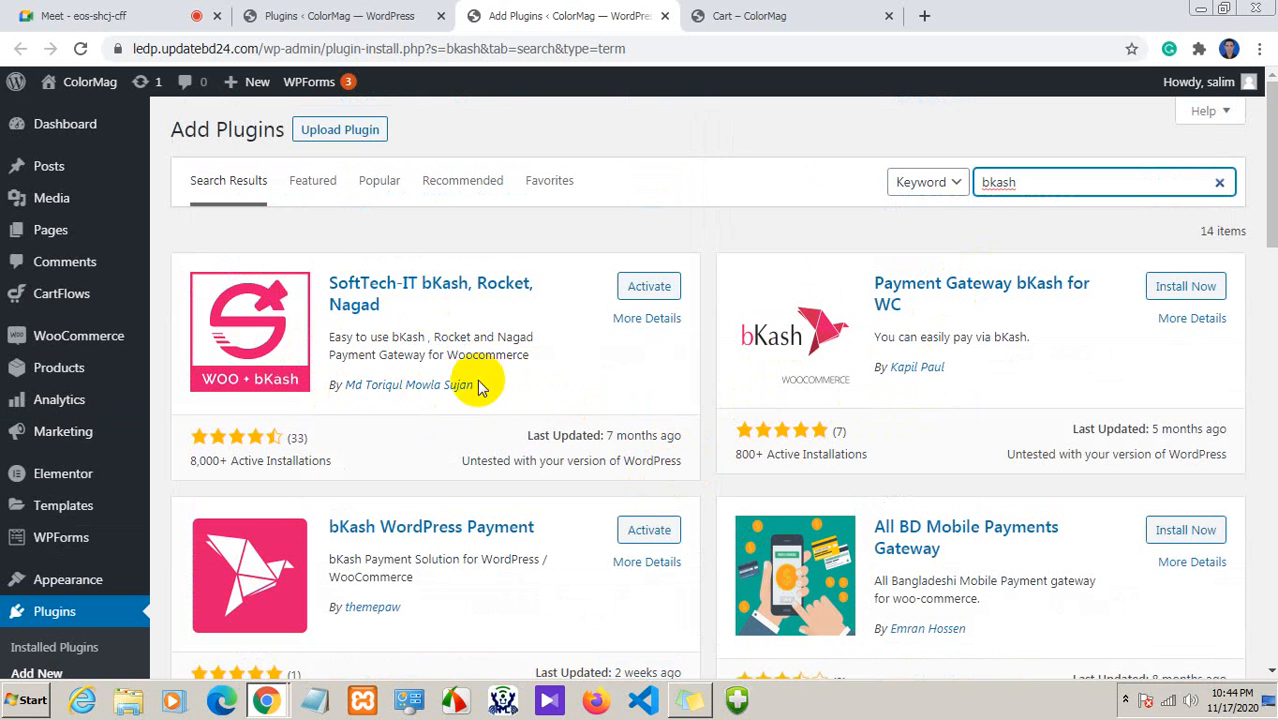
pyautogui.moveTo(546, 398); pyautogui.dragTo(621, 398)
pyautogui.click(621, 397)
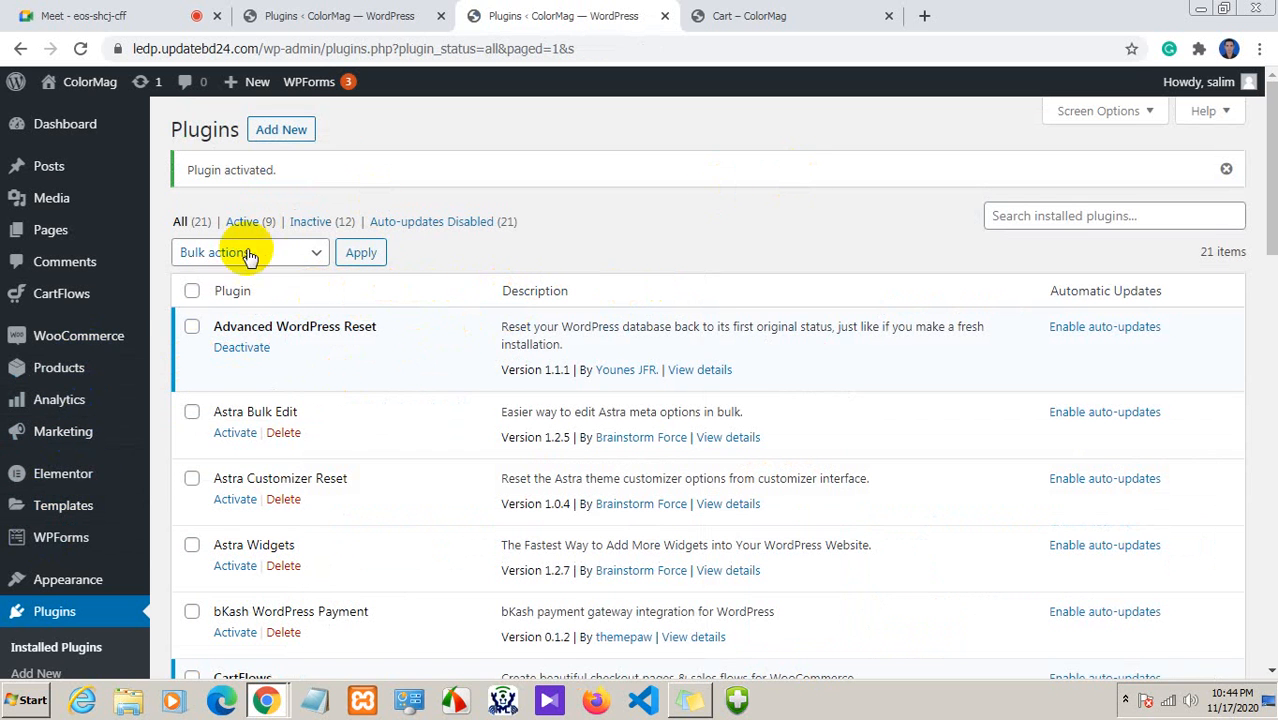
# Leave the installed plugins list and open the WooCommerce settings
pyautogui.moveTo(80, 198)
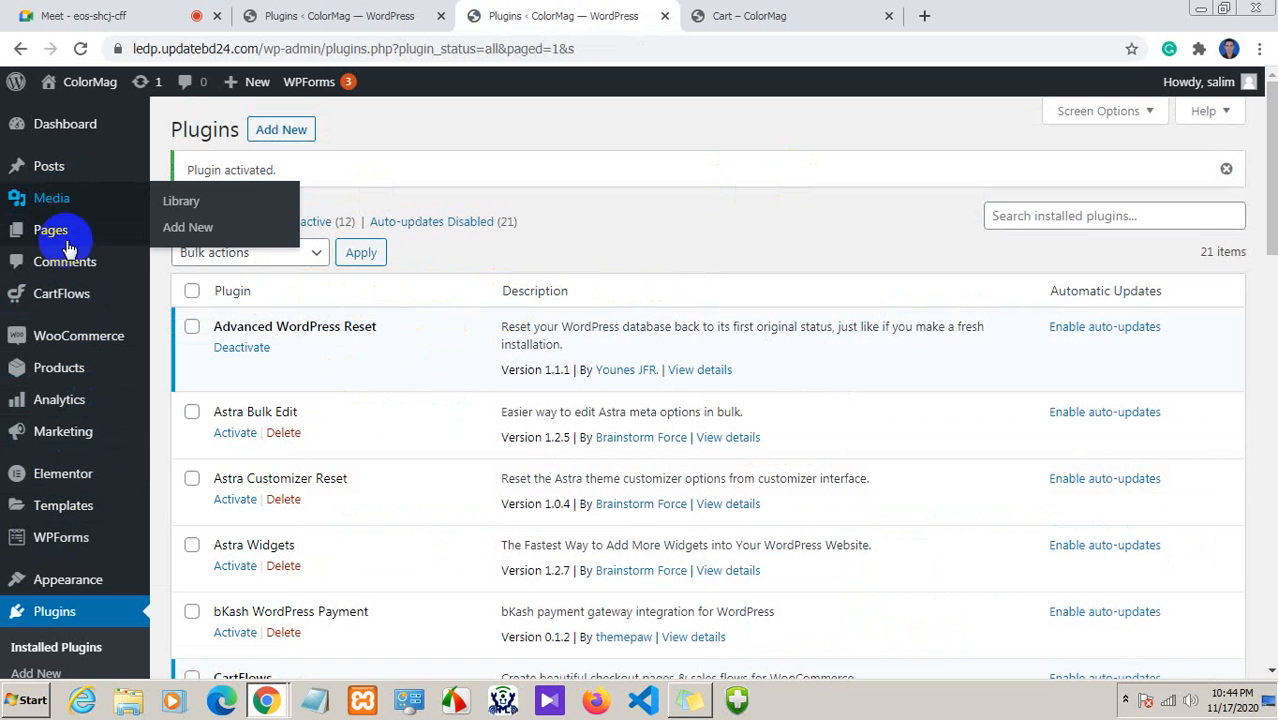
pyautogui.moveTo(30, 438)
pyautogui.scroll(-4, 60, 440)
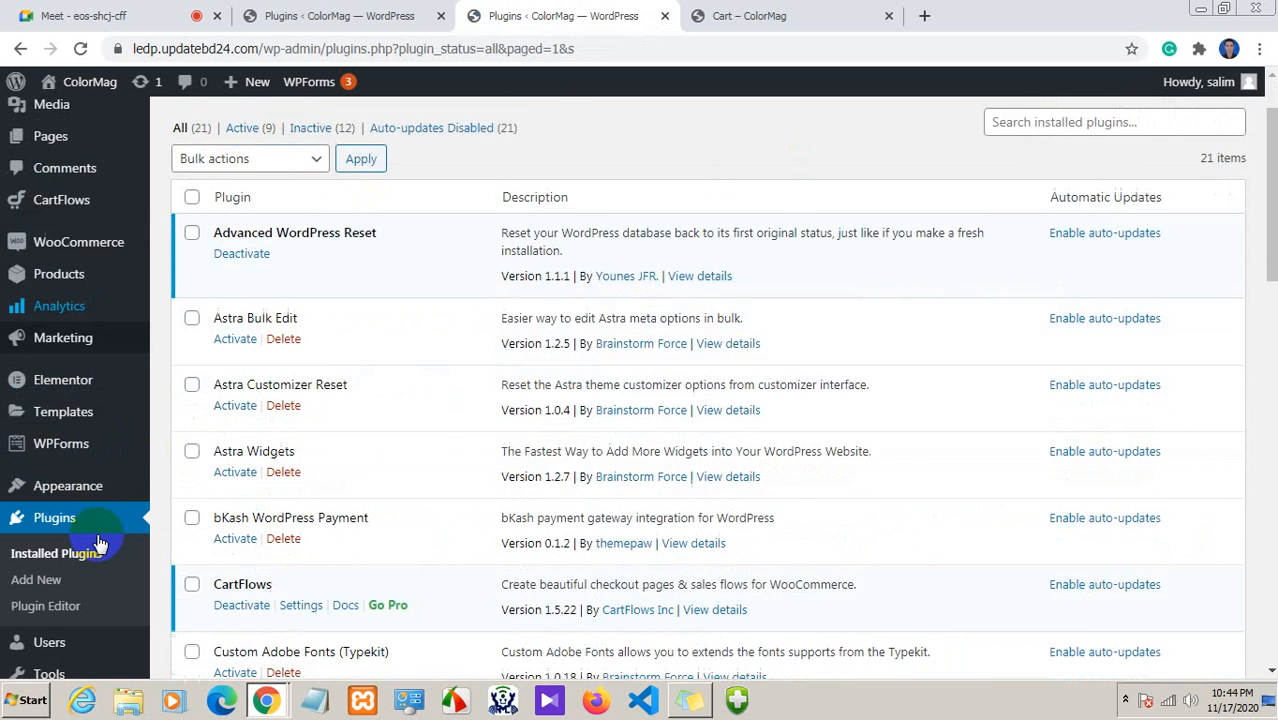
pyautogui.moveTo(88, 545)
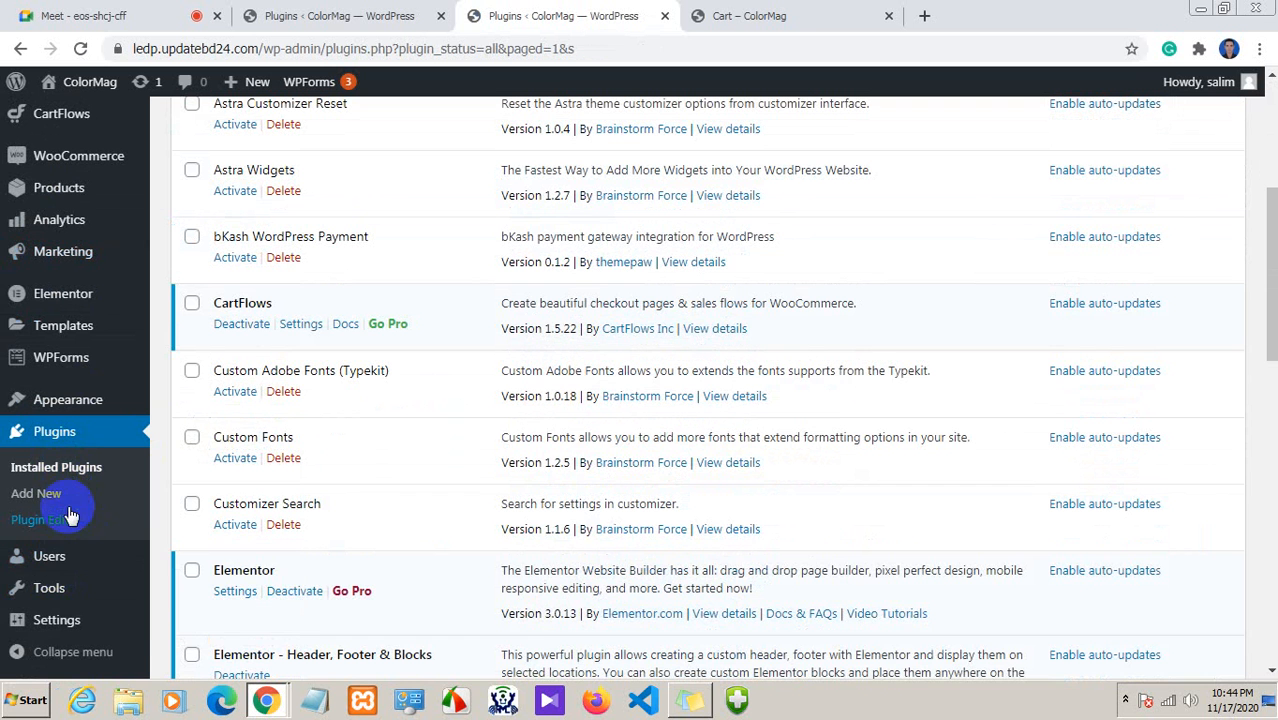
pyautogui.moveTo(60, 585)
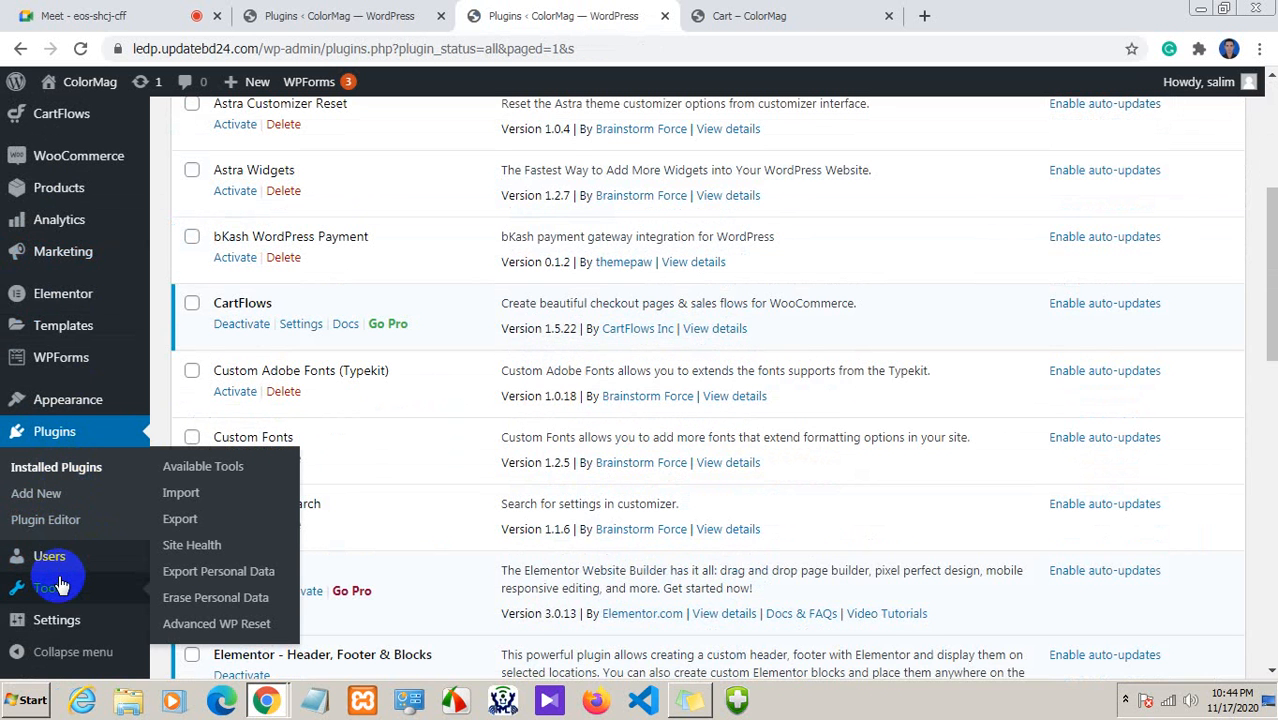
pyautogui.scroll(1, 58, 620)
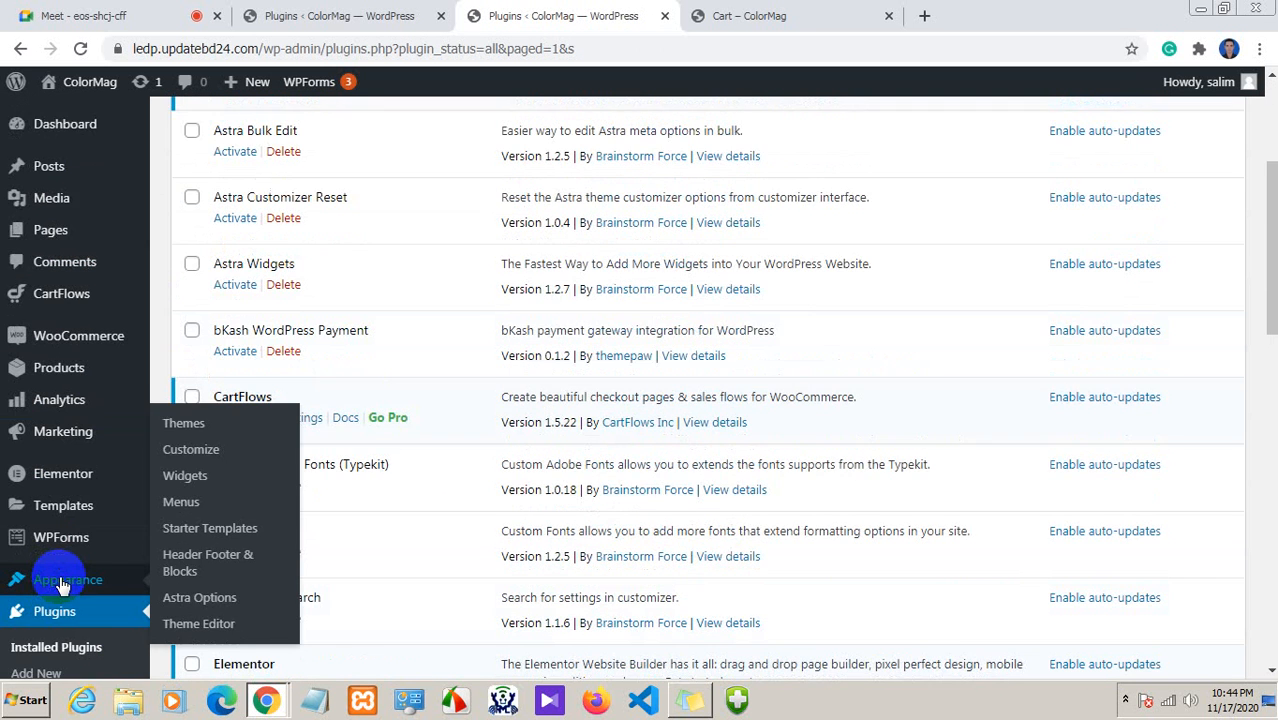
pyautogui.scroll(-2, 57, 651)
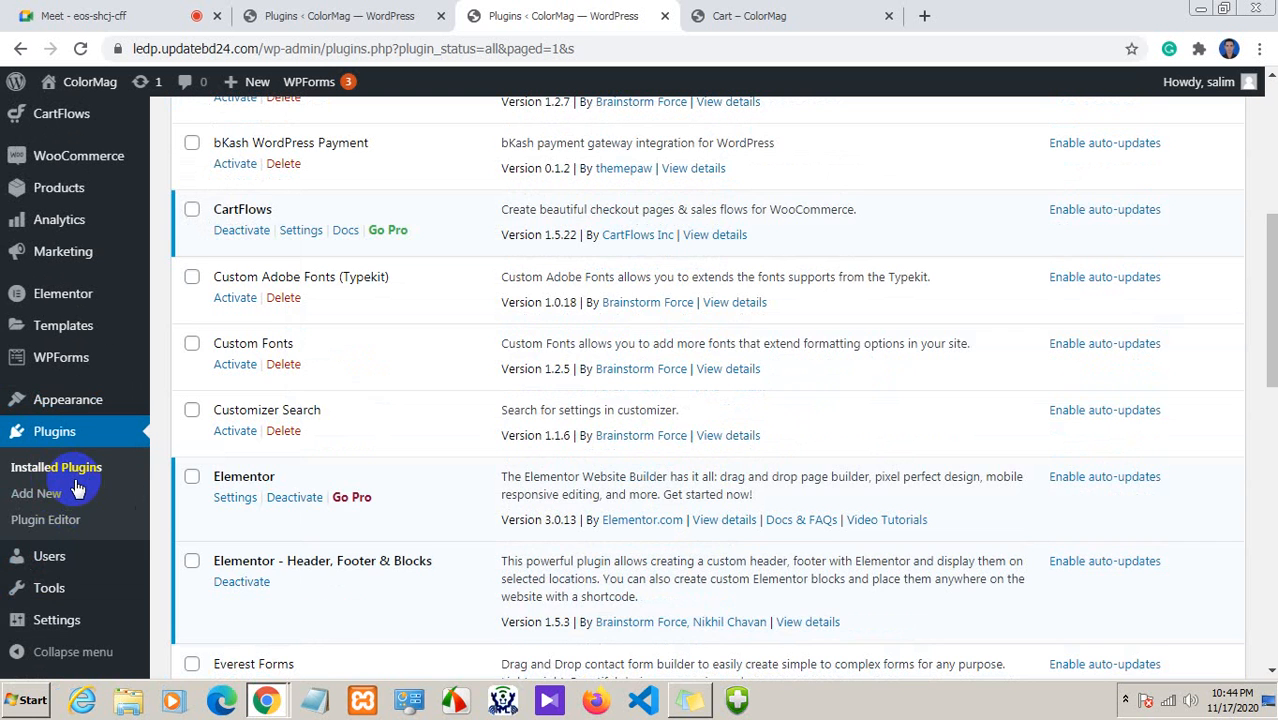
pyautogui.scroll(-2, 58, 490)
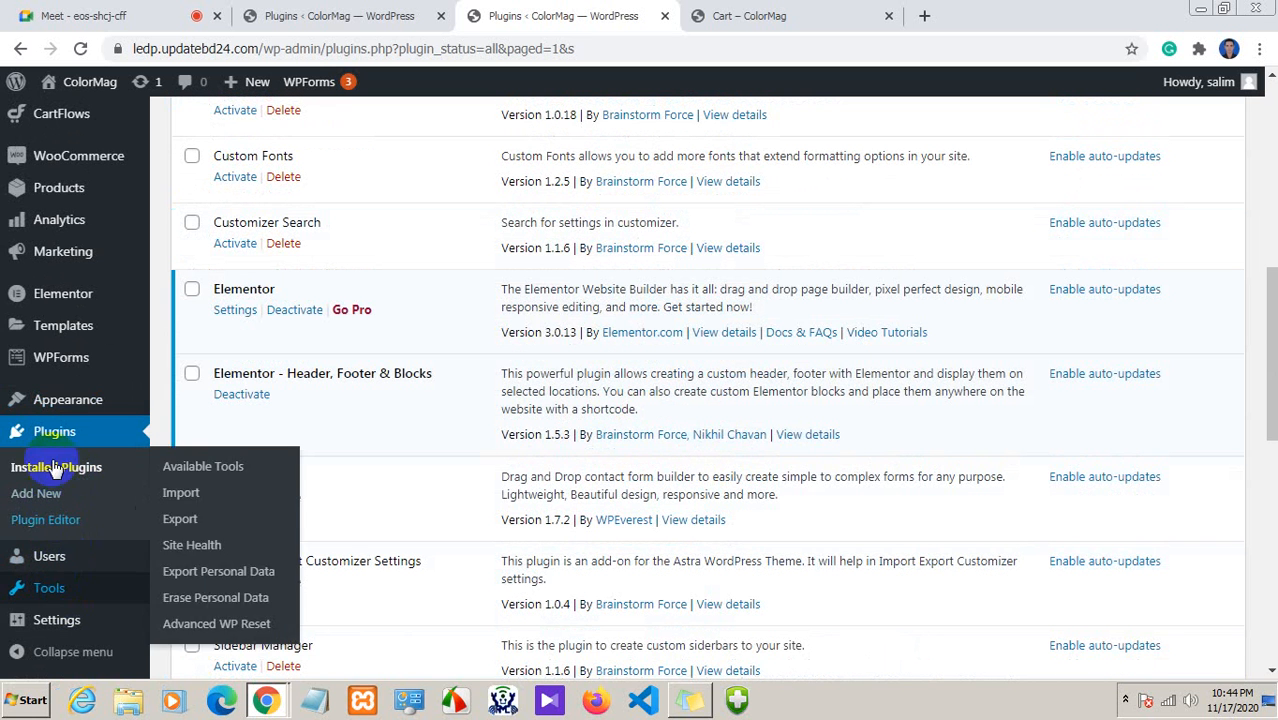
pyautogui.moveTo(62, 405)
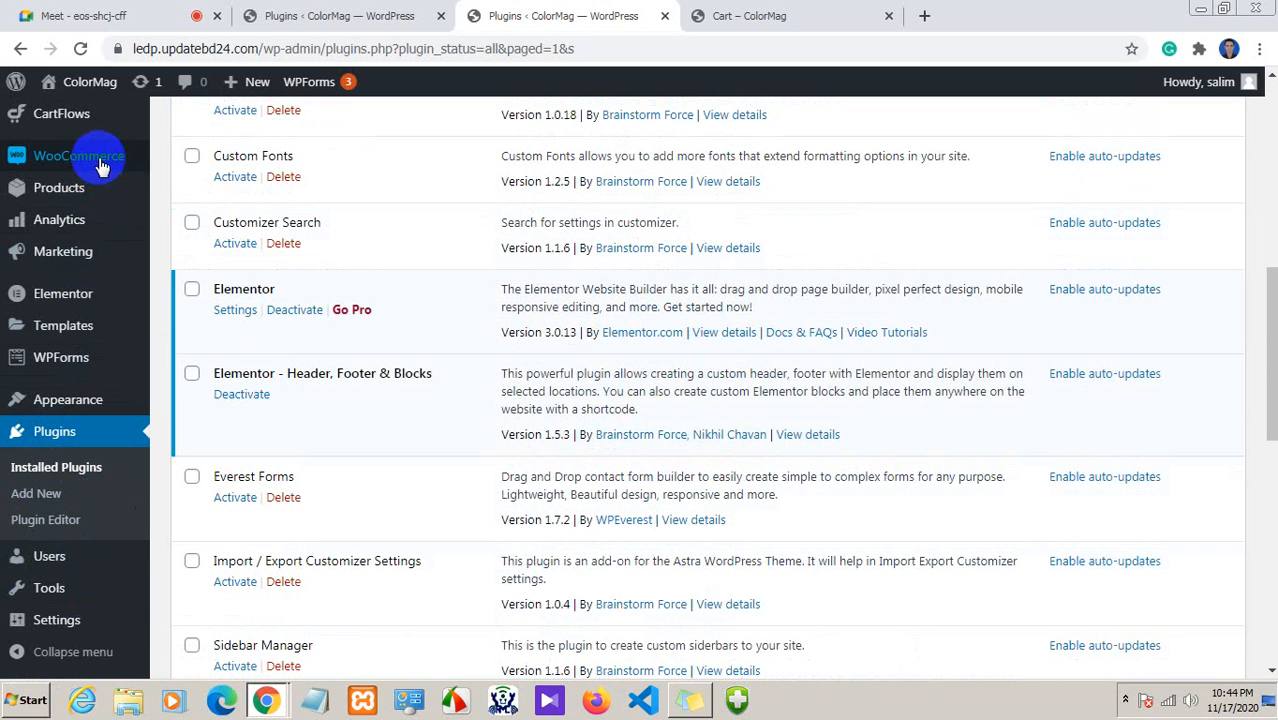
pyautogui.moveTo(105, 163)
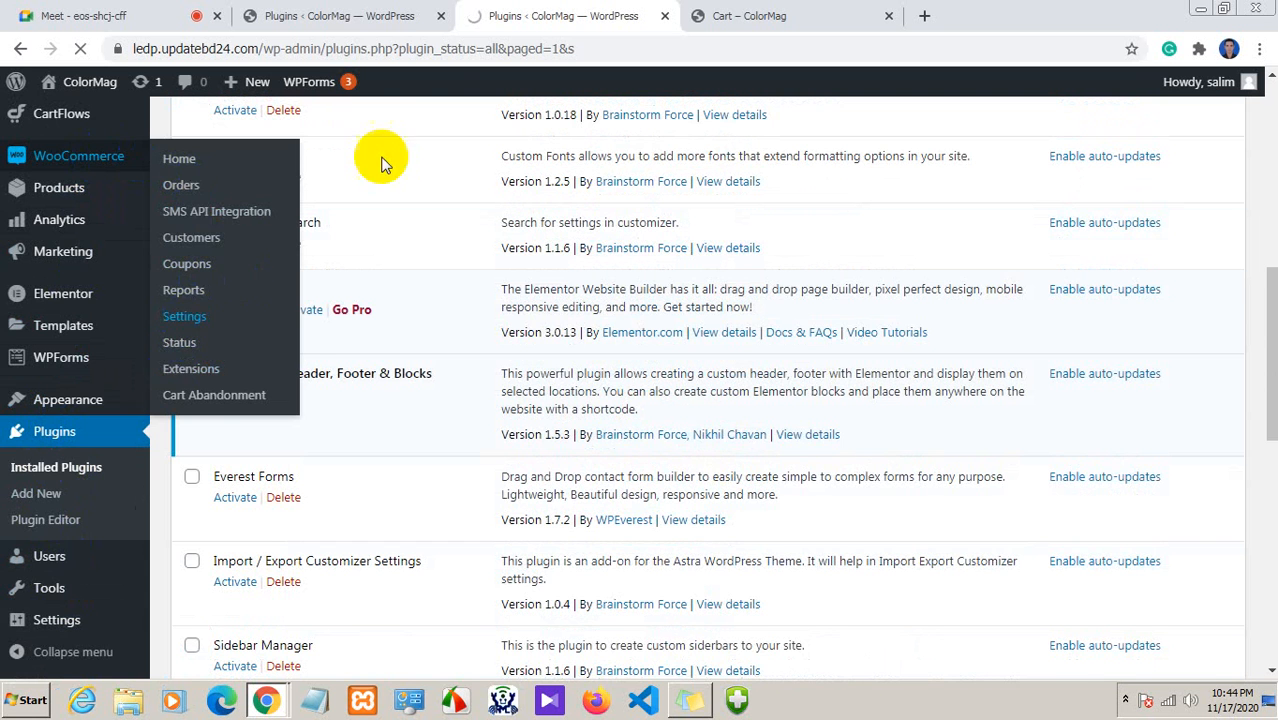
# Close the extra plugins page and open the bKash gateway's settings from the WooCommerce payment methods
pyautogui.middleClick(352, 15)
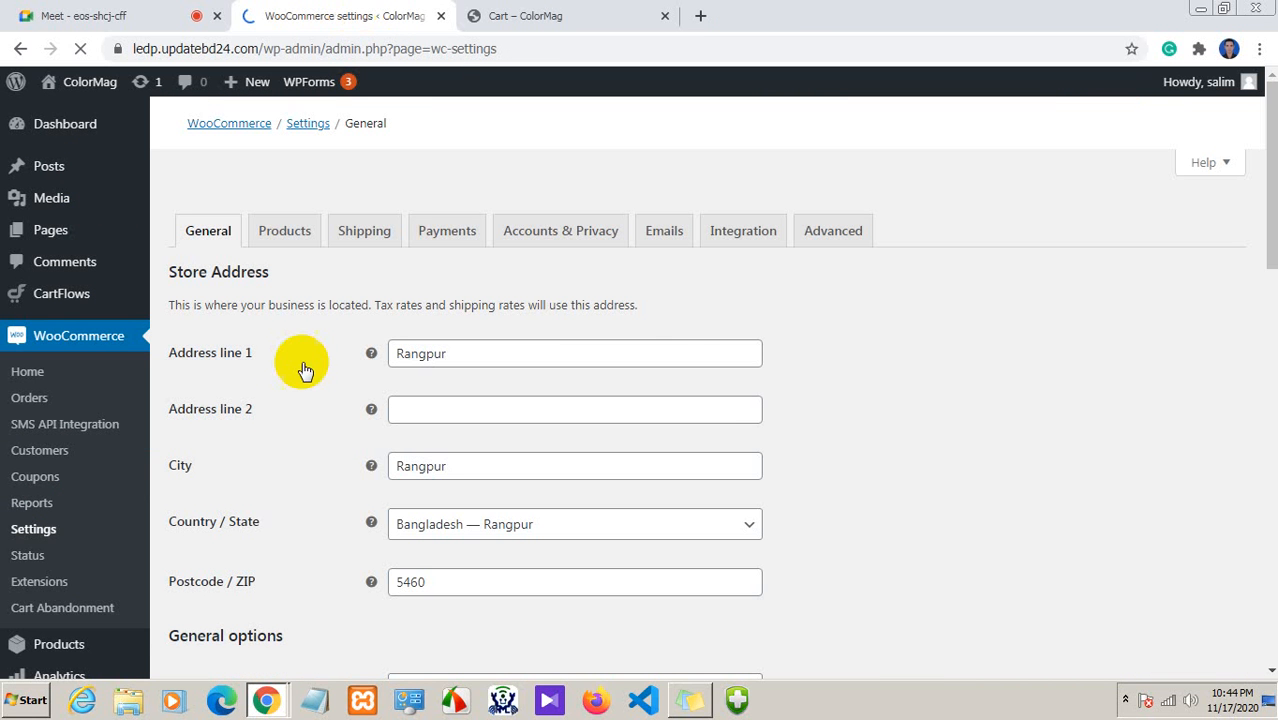
pyautogui.click(449, 236)
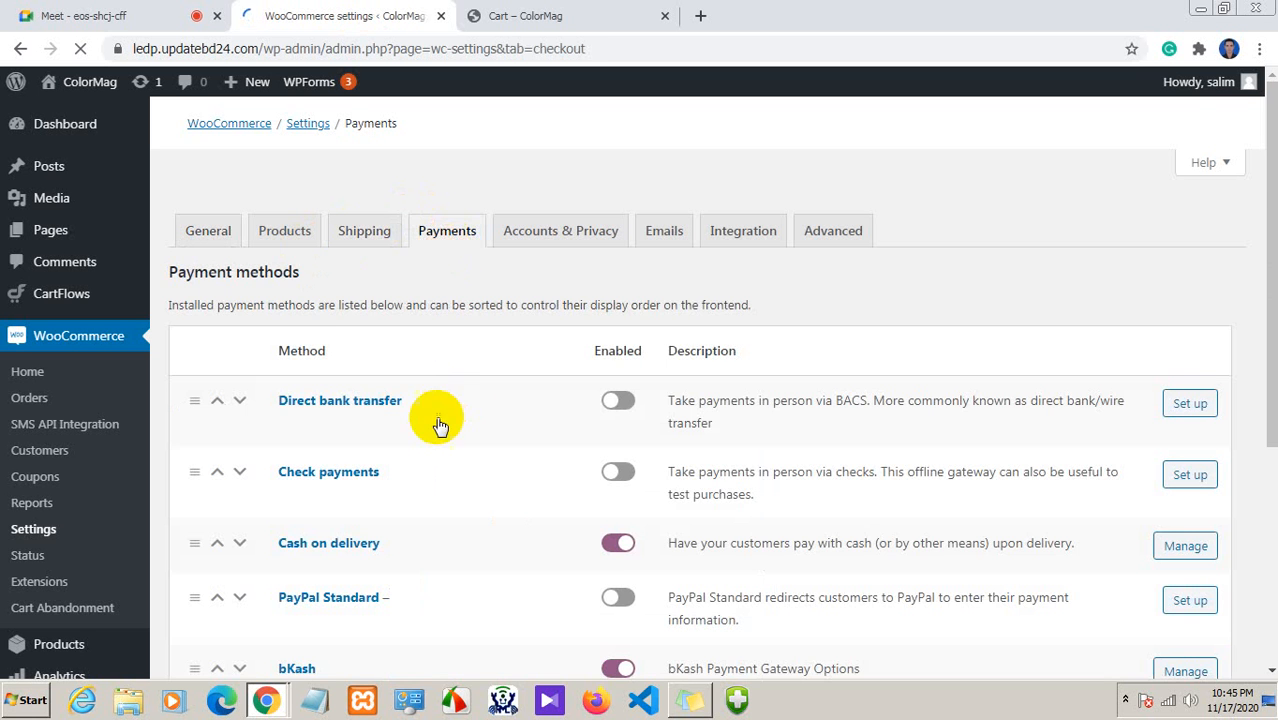
pyautogui.scroll(-3, 408, 436)
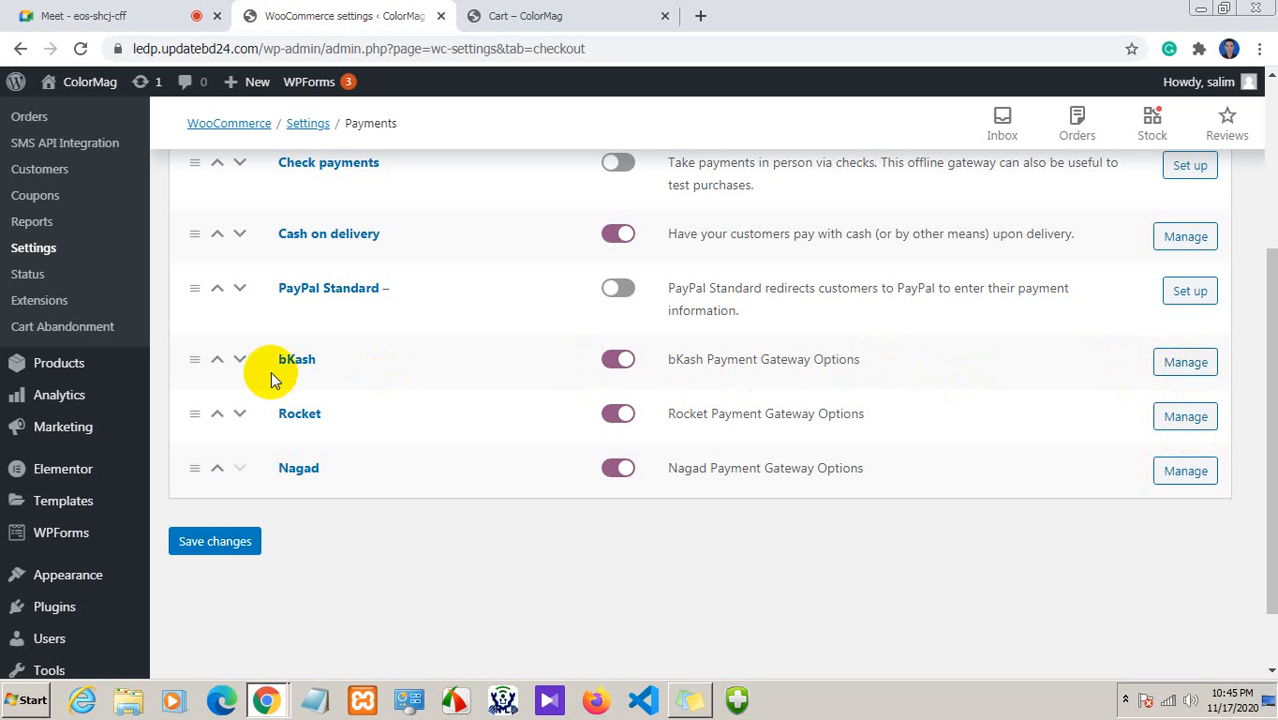
pyautogui.click(1173, 363)
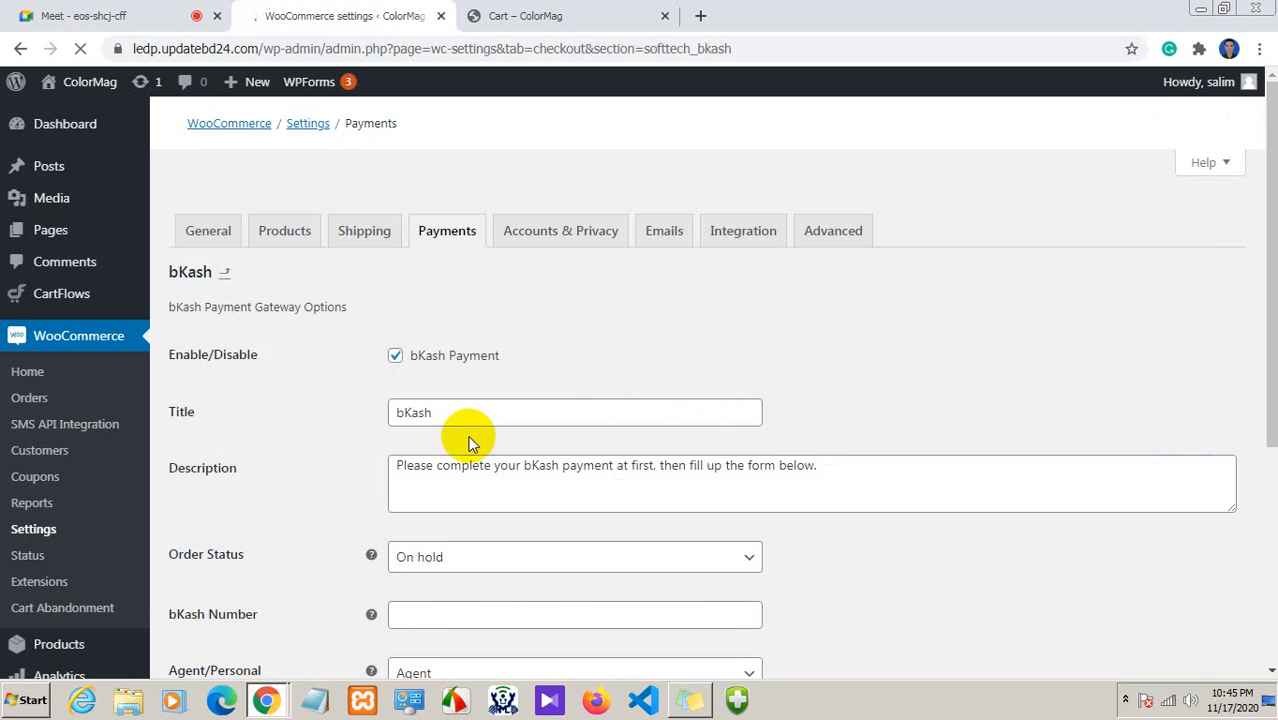
pyautogui.scroll(-2, 427, 419)
pyautogui.scroll(1, 429, 414)
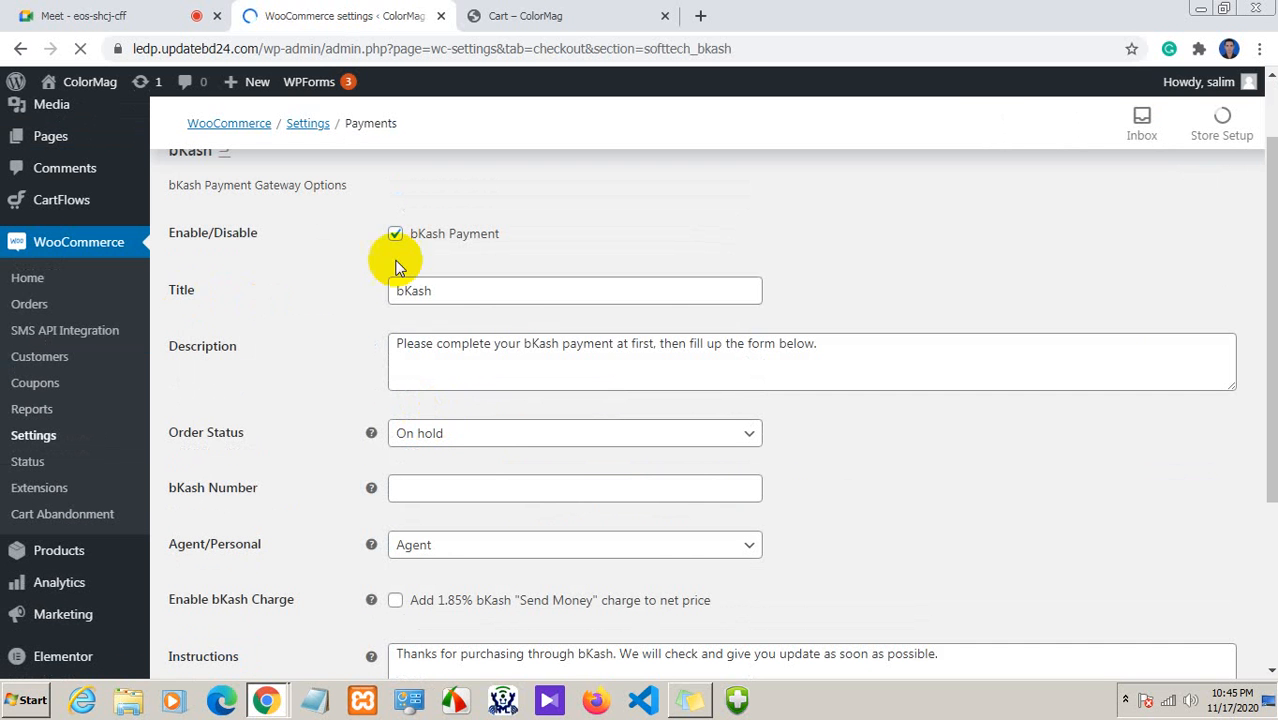
# Review the title and description fields of the bKash gateway
pyautogui.click(463, 291)
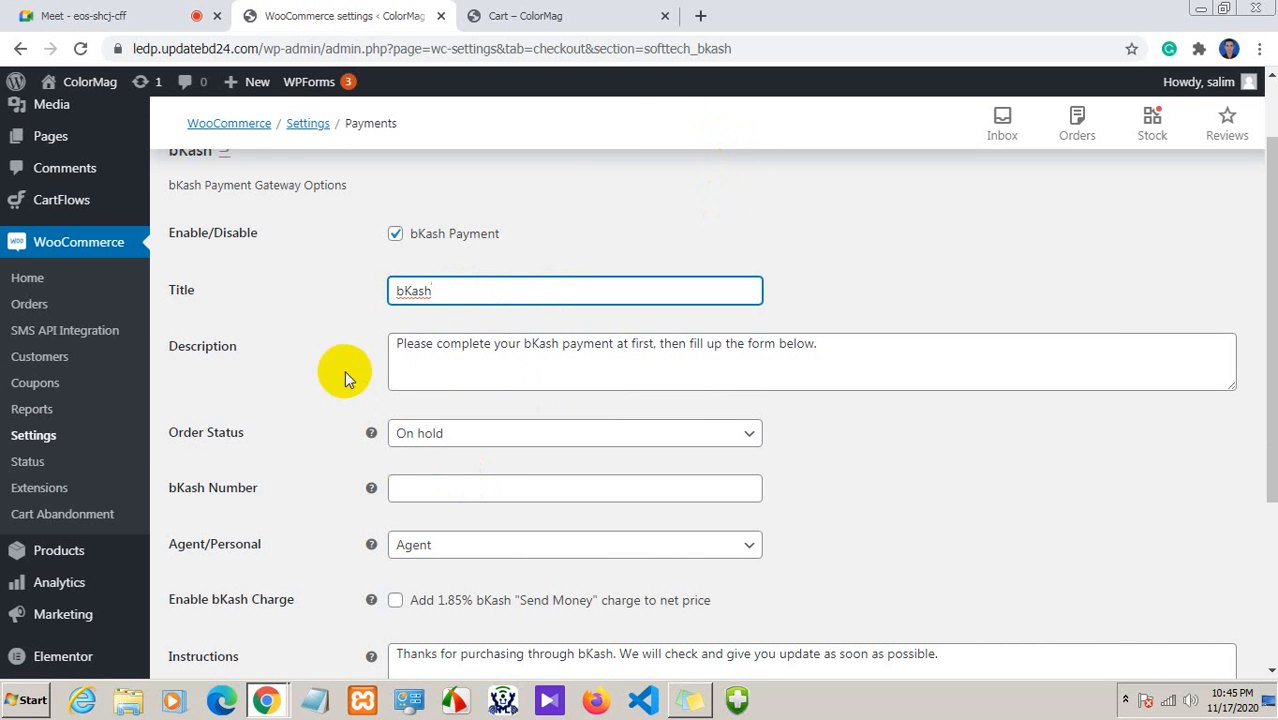
pyautogui.click(462, 352)
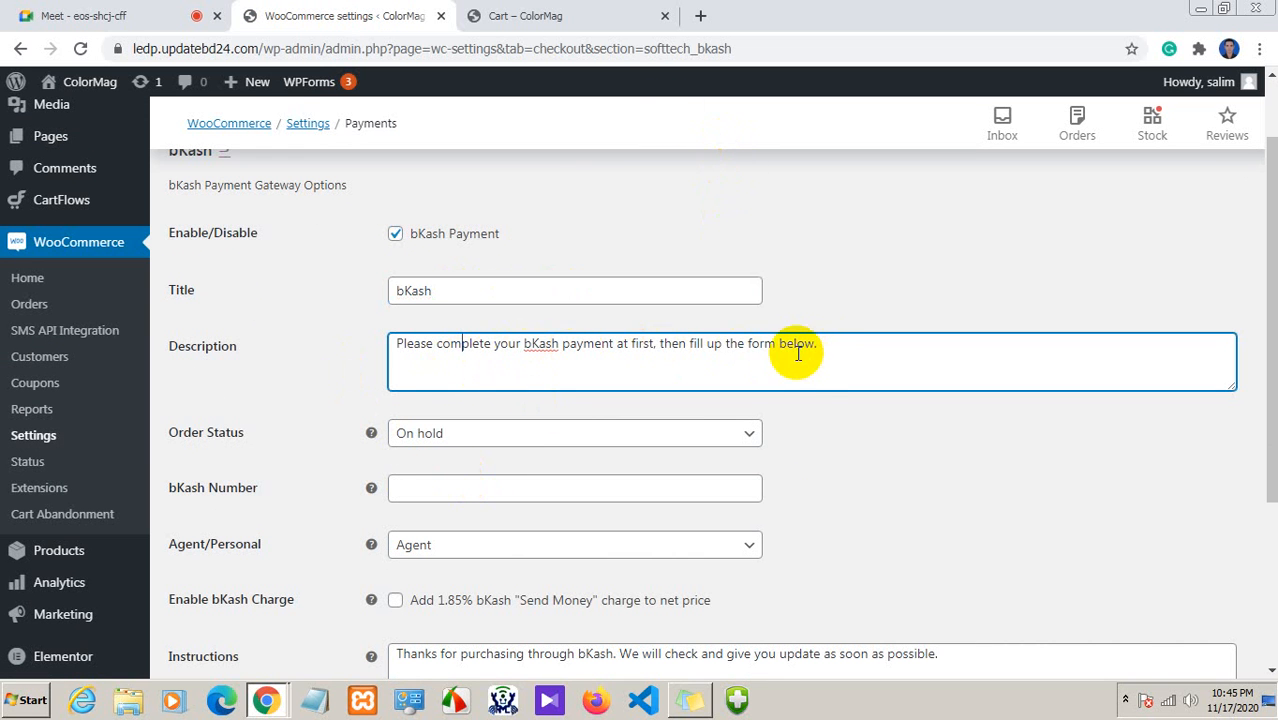
pyautogui.scroll(-1, 400, 370)
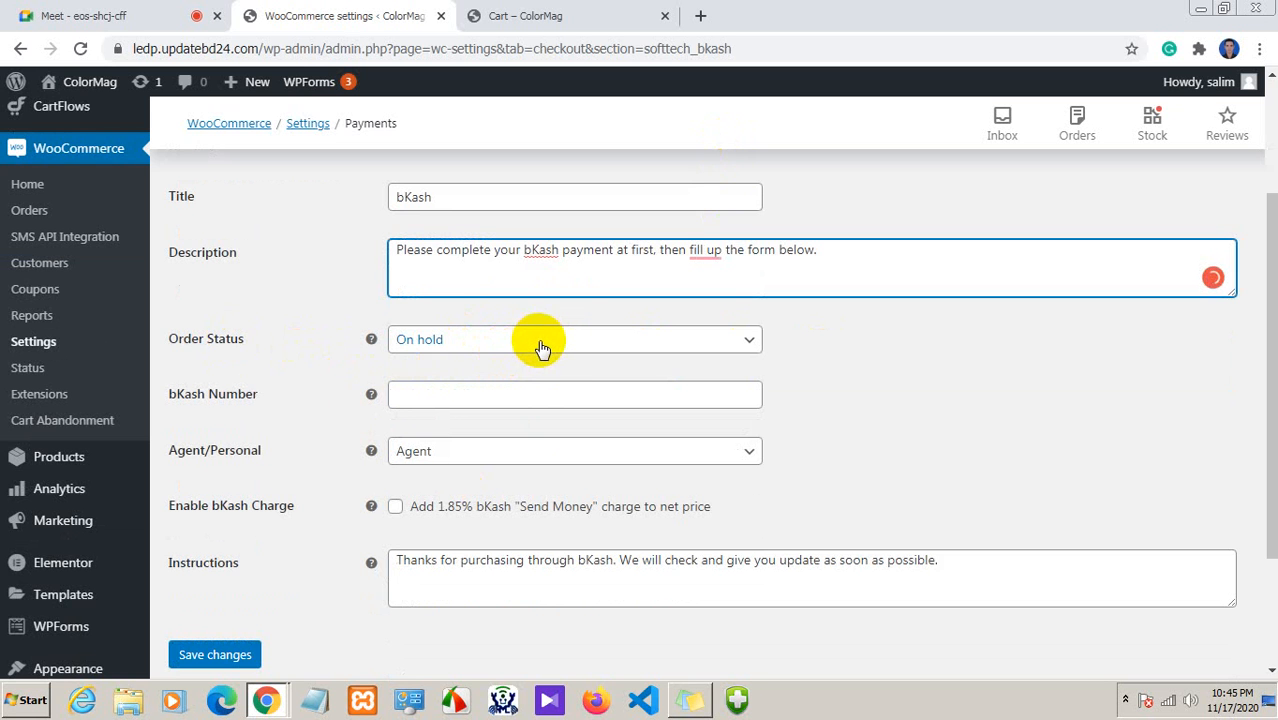
# Go through the available order statuses for bKash payments and choose On hold
pyautogui.click(725, 342)
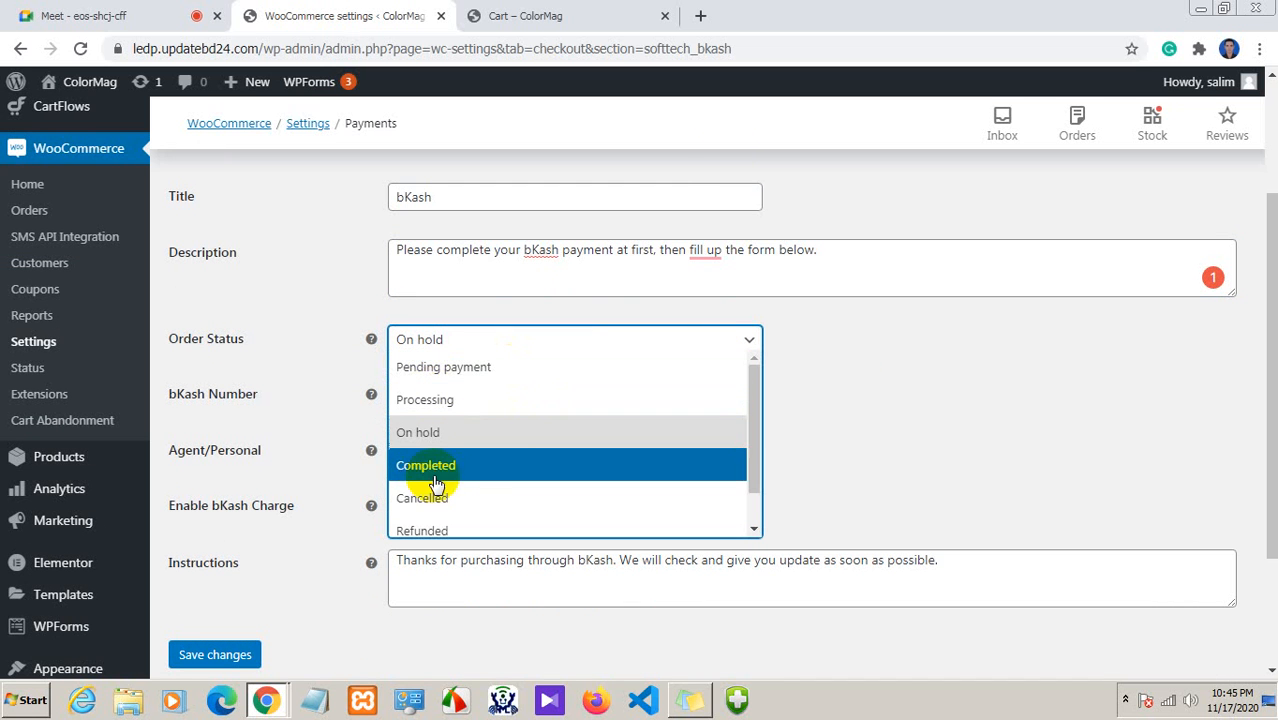
pyautogui.scroll(-1, 500, 505)
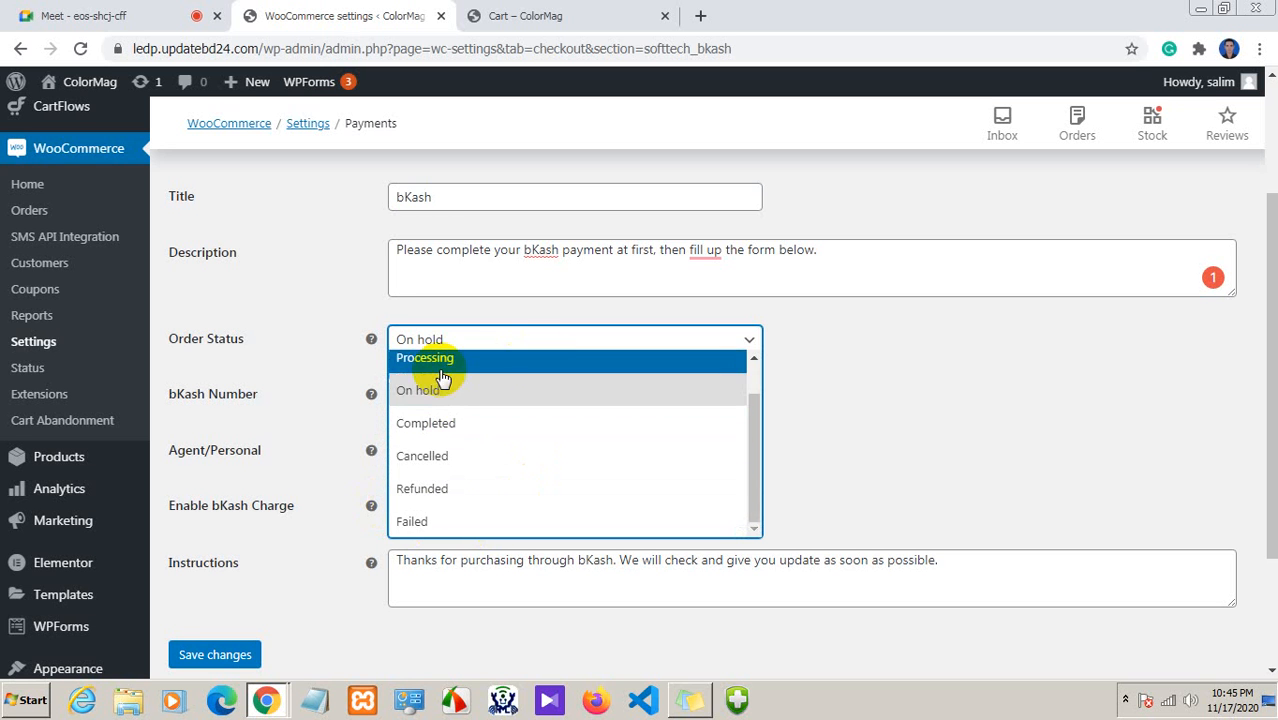
pyautogui.click(842, 348)
pyautogui.click(542, 345)
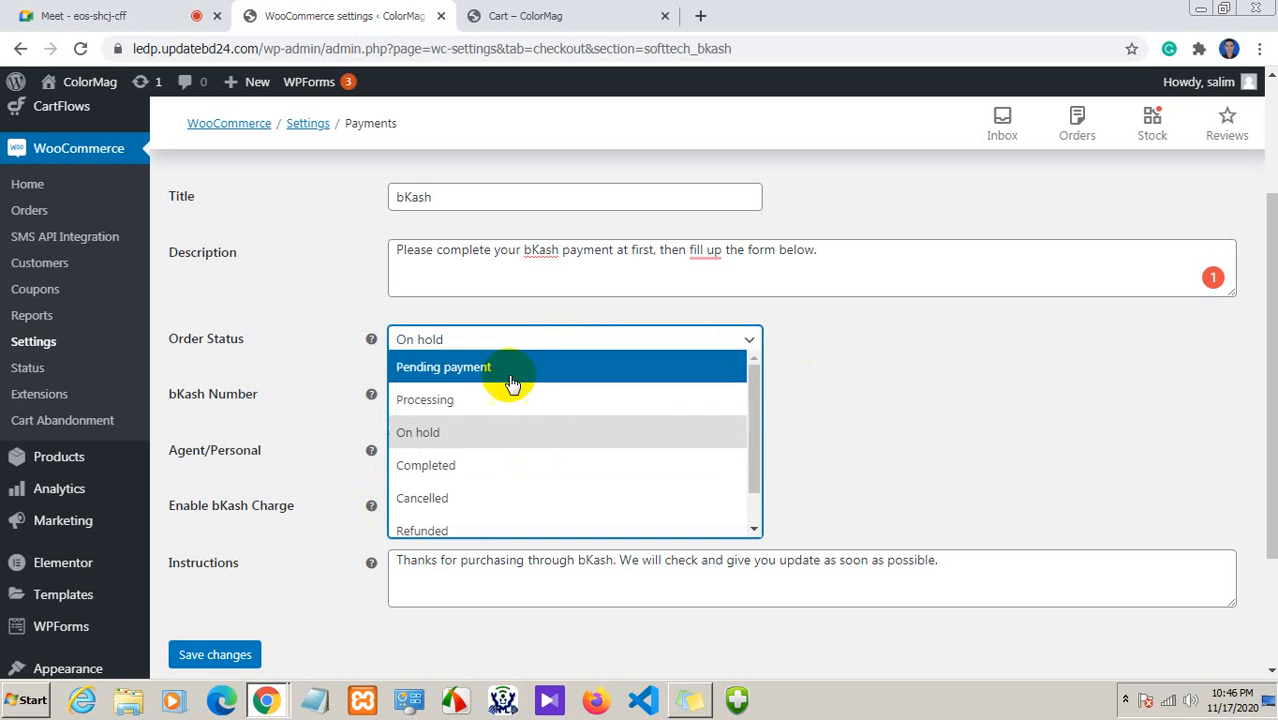
pyautogui.click(500, 432)
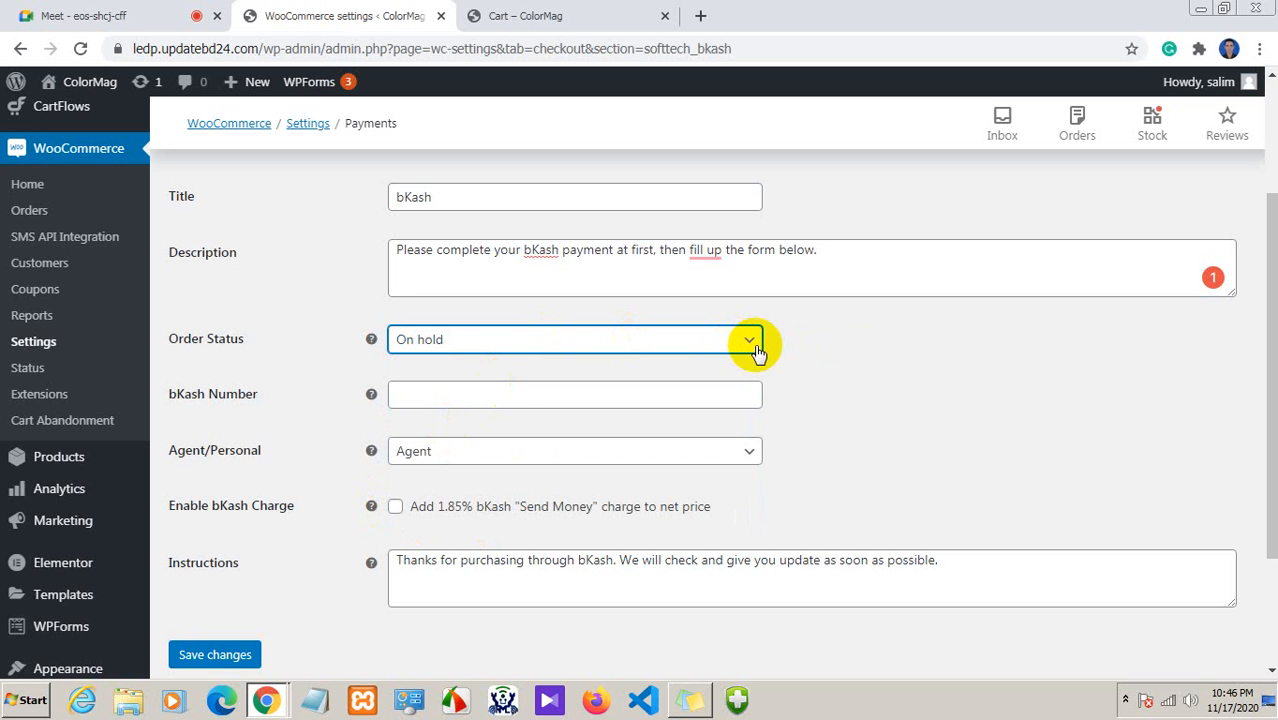
pyautogui.click(568, 341)
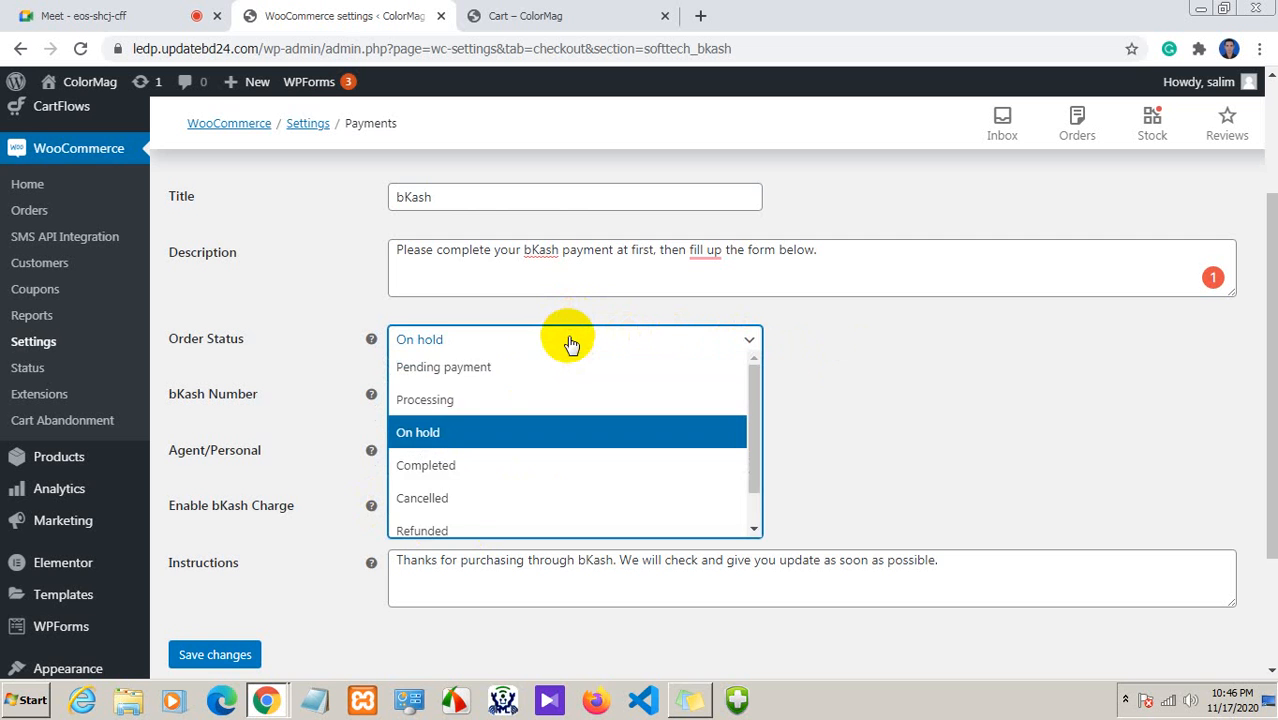
pyautogui.click(805, 337)
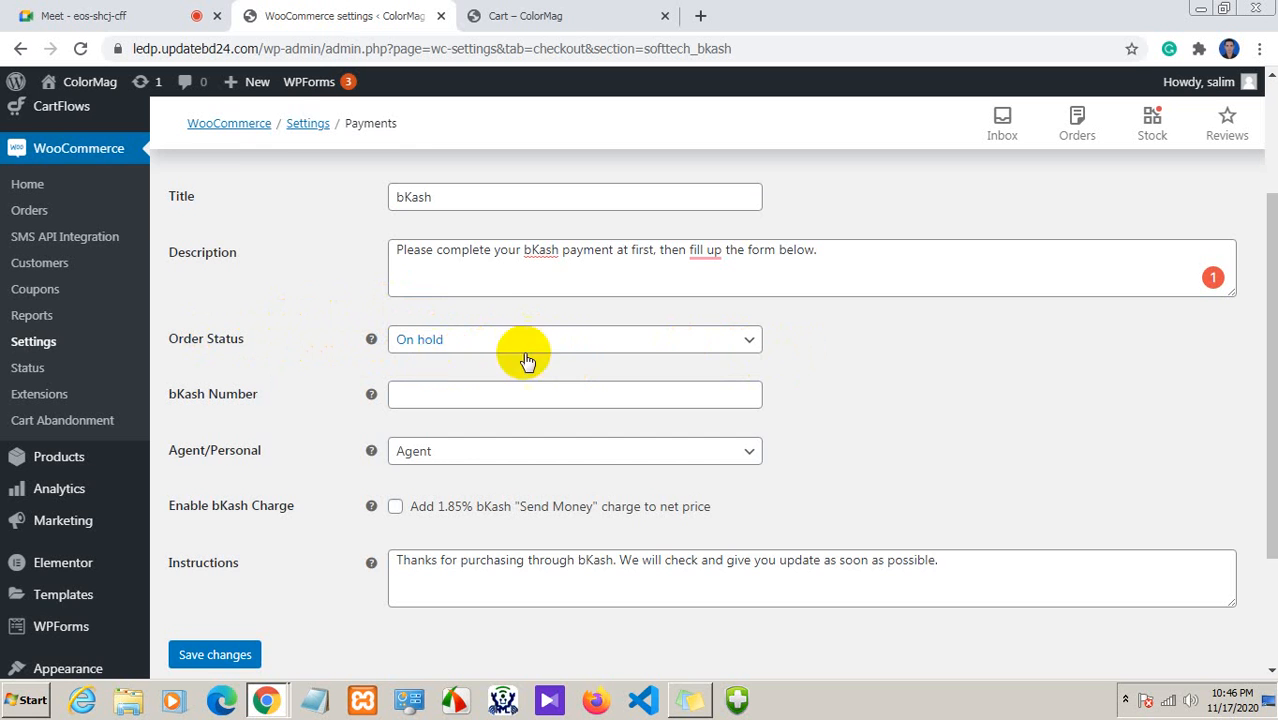
# Enter the store's mobile number as the bKash Number and set the Agent/Personal account type to Personal
pyautogui.scroll(-1, 328, 403)
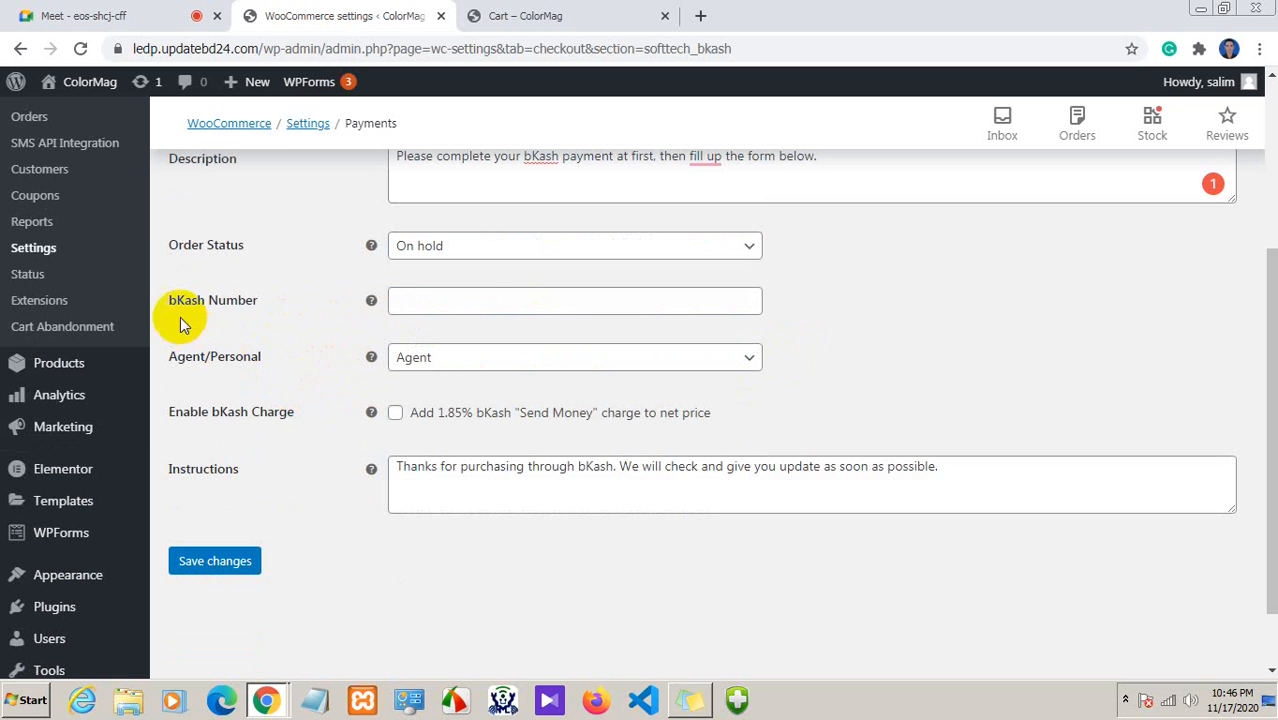
pyautogui.click(484, 300)
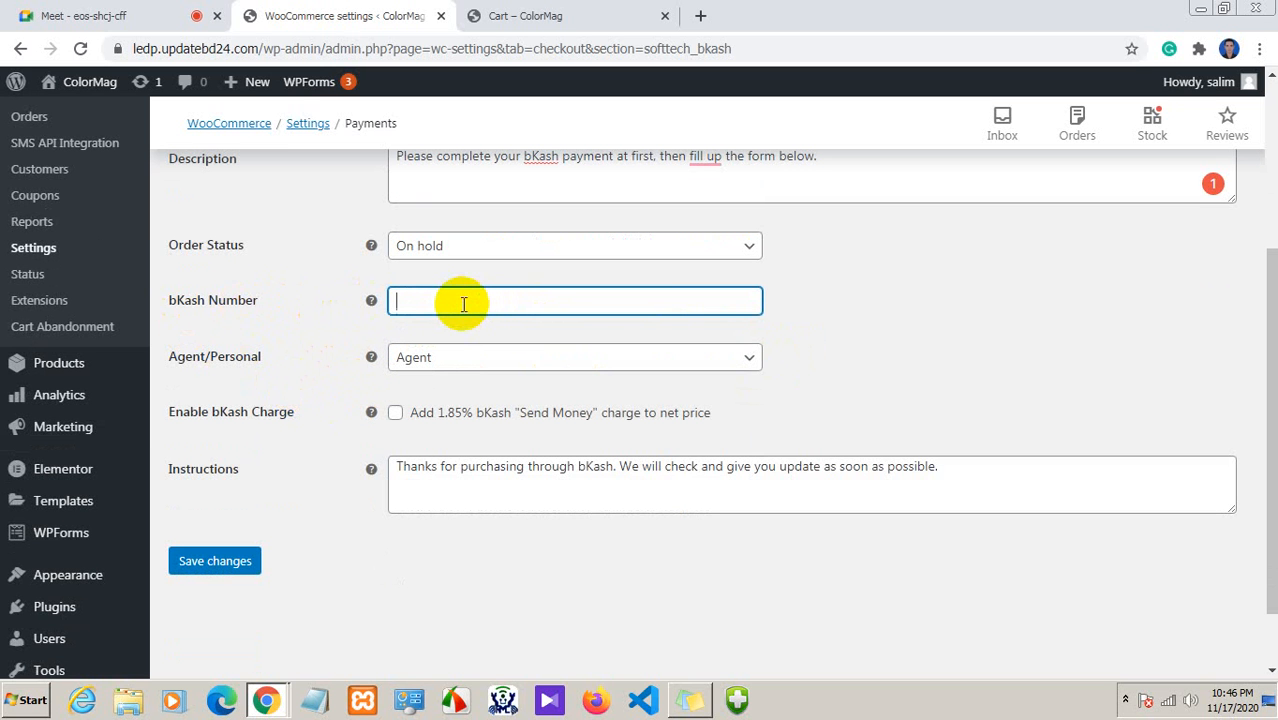
pyautogui.rightClick(412, 305)
pyautogui.click(424, 300)
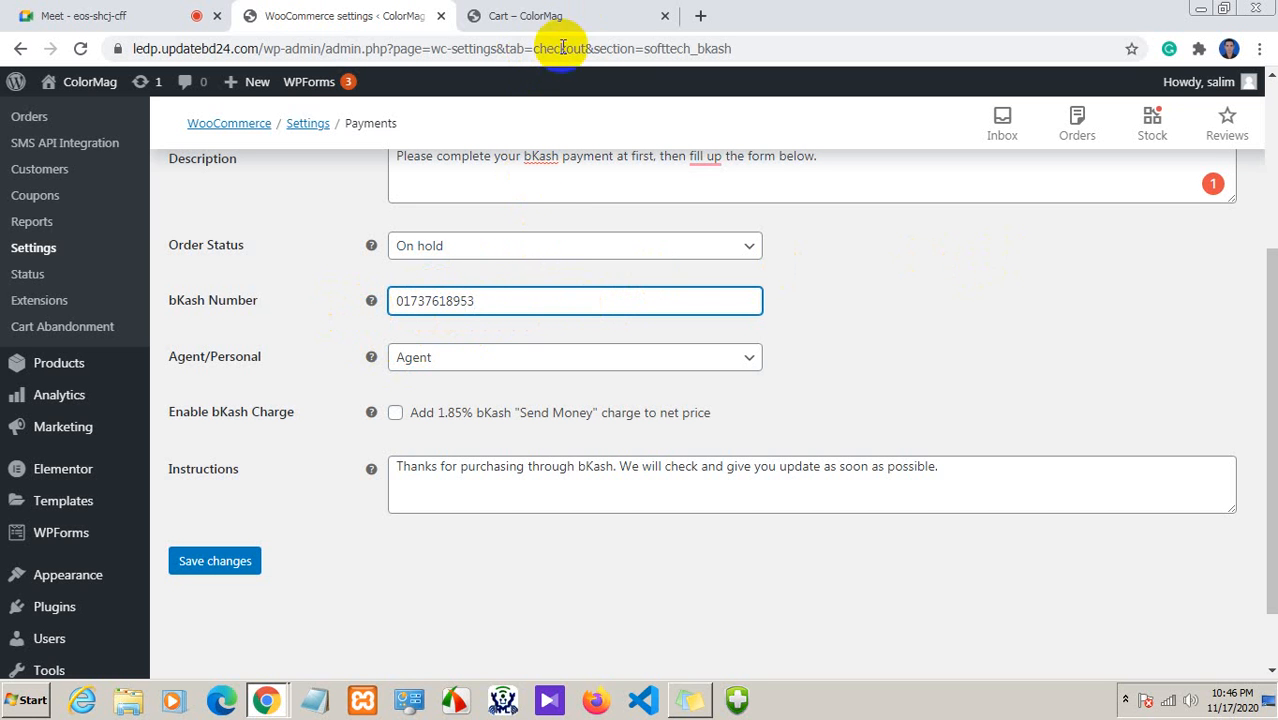
pyautogui.moveTo(484, 300); pyautogui.dragTo(377, 303)
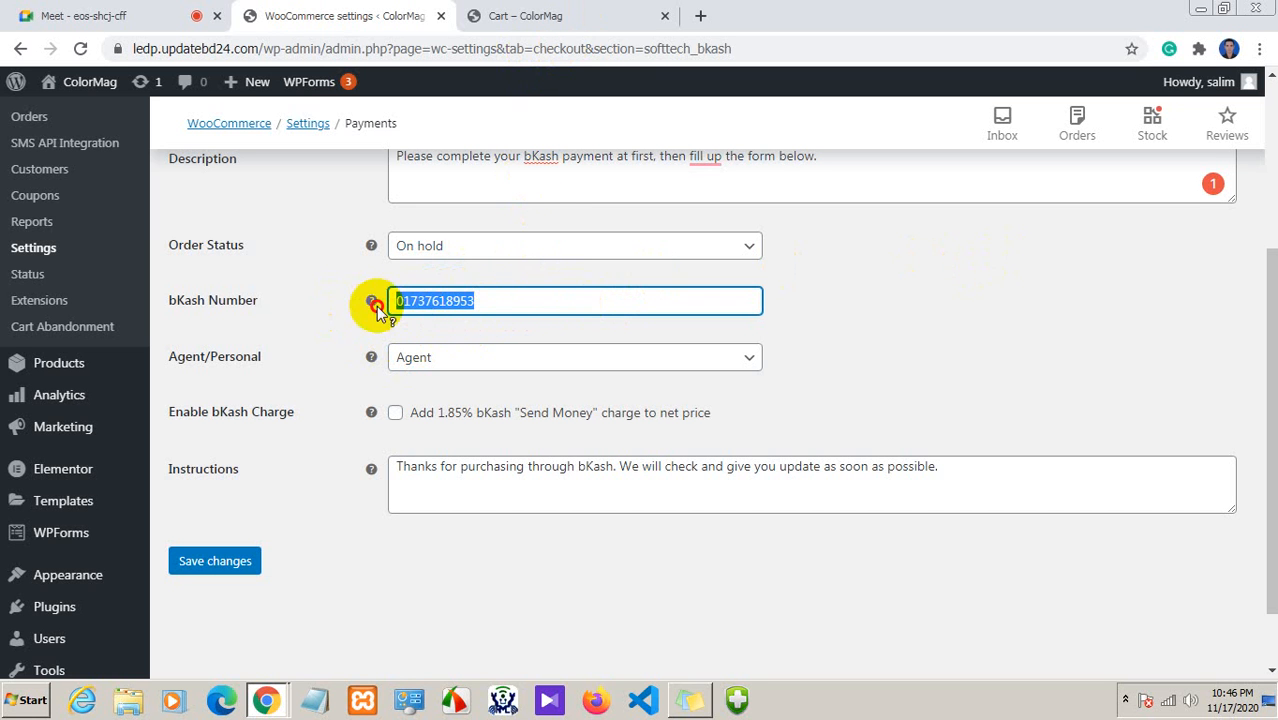
pyautogui.click(541, 318)
pyautogui.moveTo(518, 300); pyautogui.dragTo(388, 297)
pyautogui.click(502, 322)
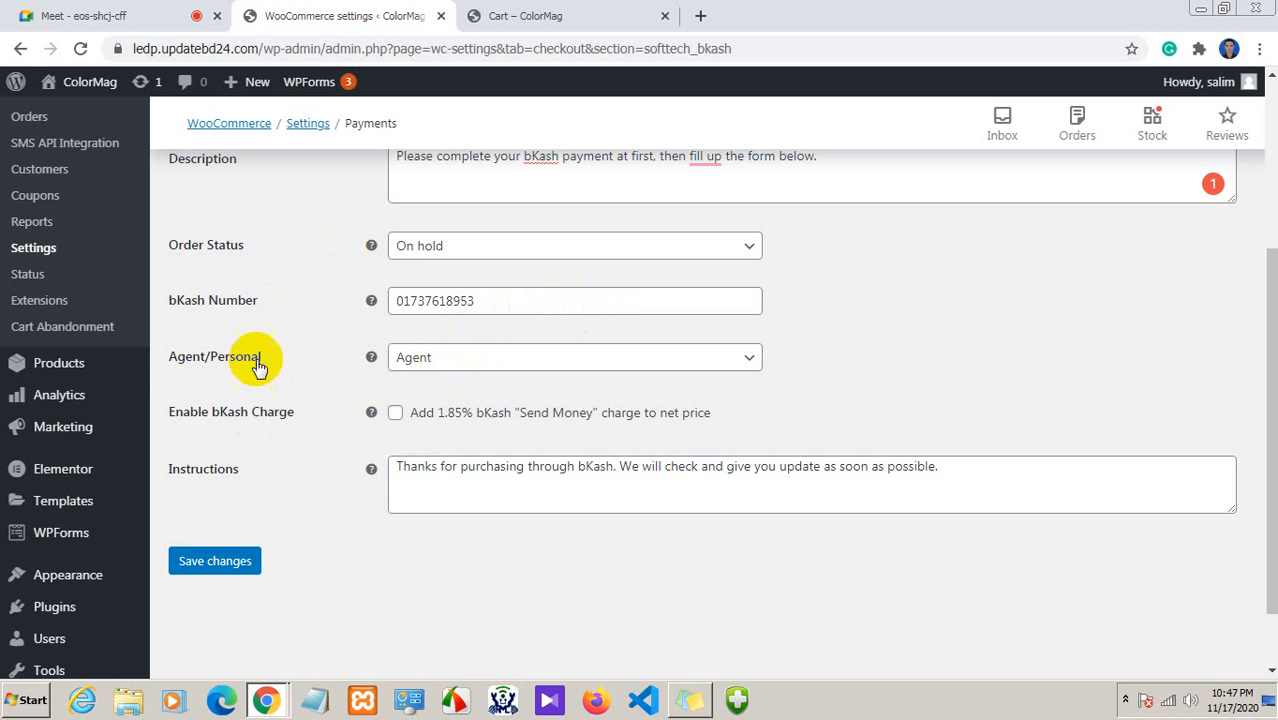
pyautogui.click(447, 369)
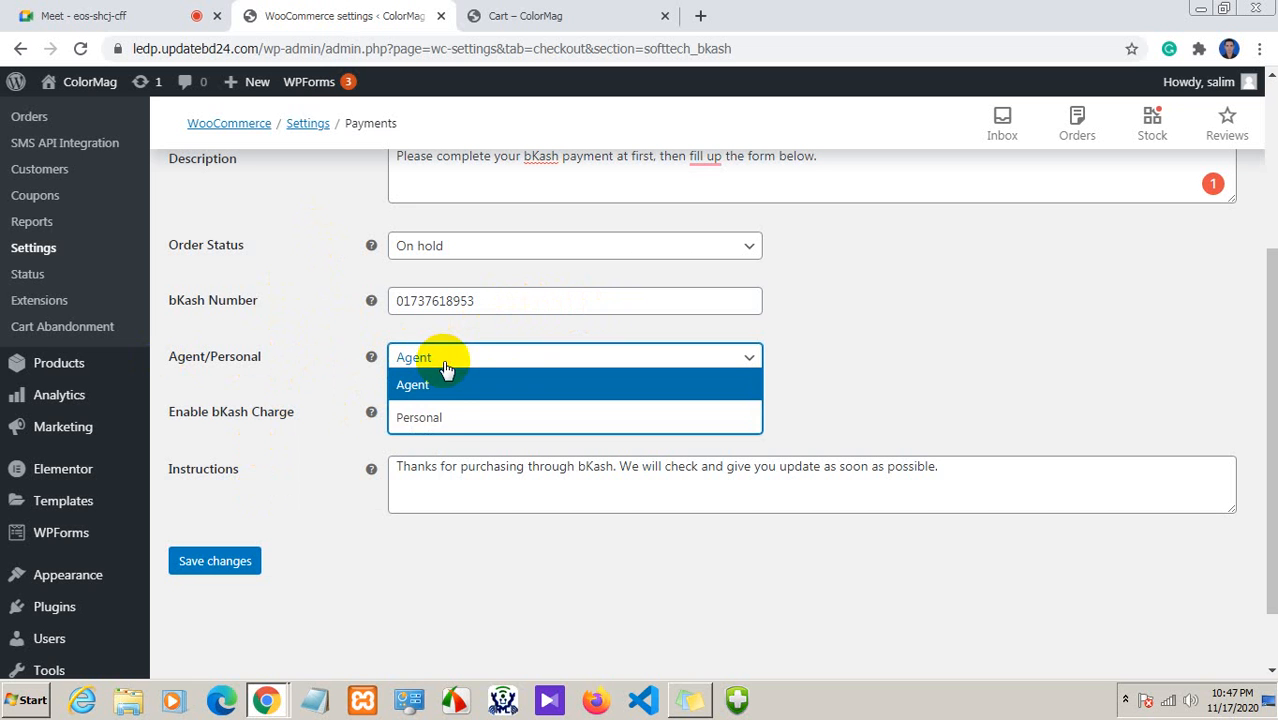
pyautogui.click(443, 415)
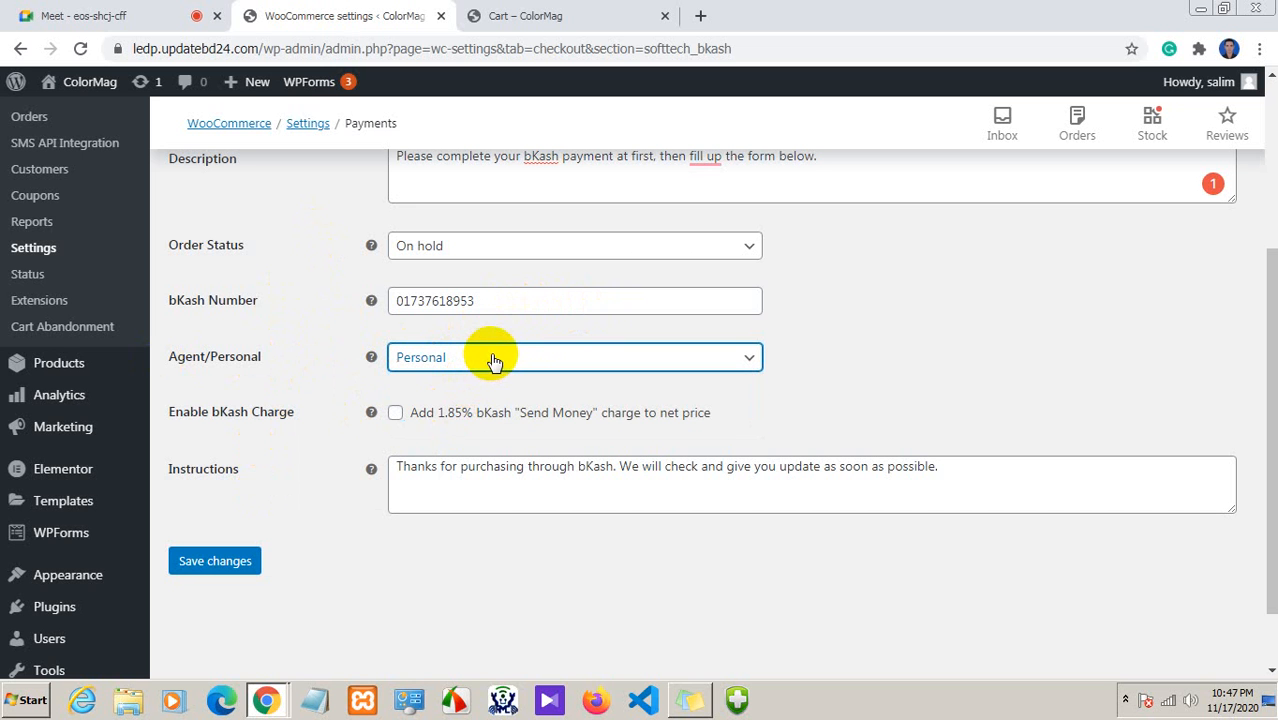
# Try the option adding the 1.85% bKash "Send Money" charge to the net price, and turn it off again
pyautogui.scroll(-1, 400, 405)
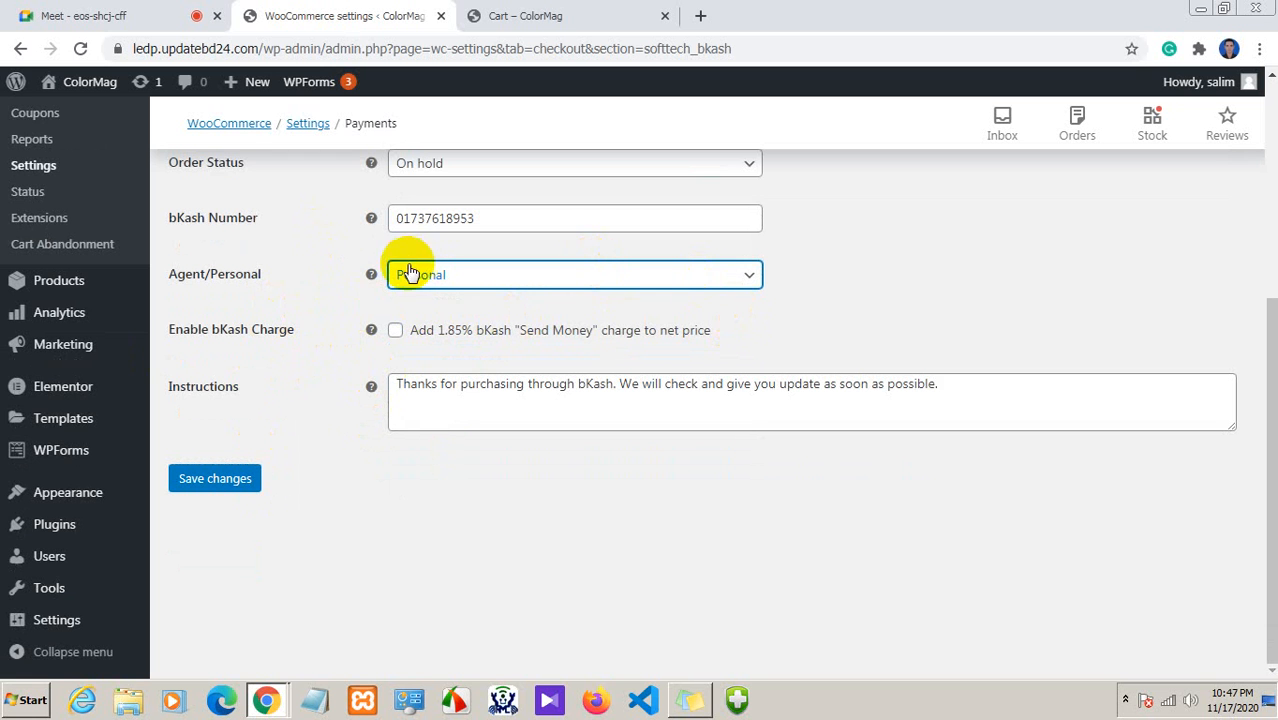
pyautogui.click(396, 333)
pyautogui.scroll(1, 458, 310)
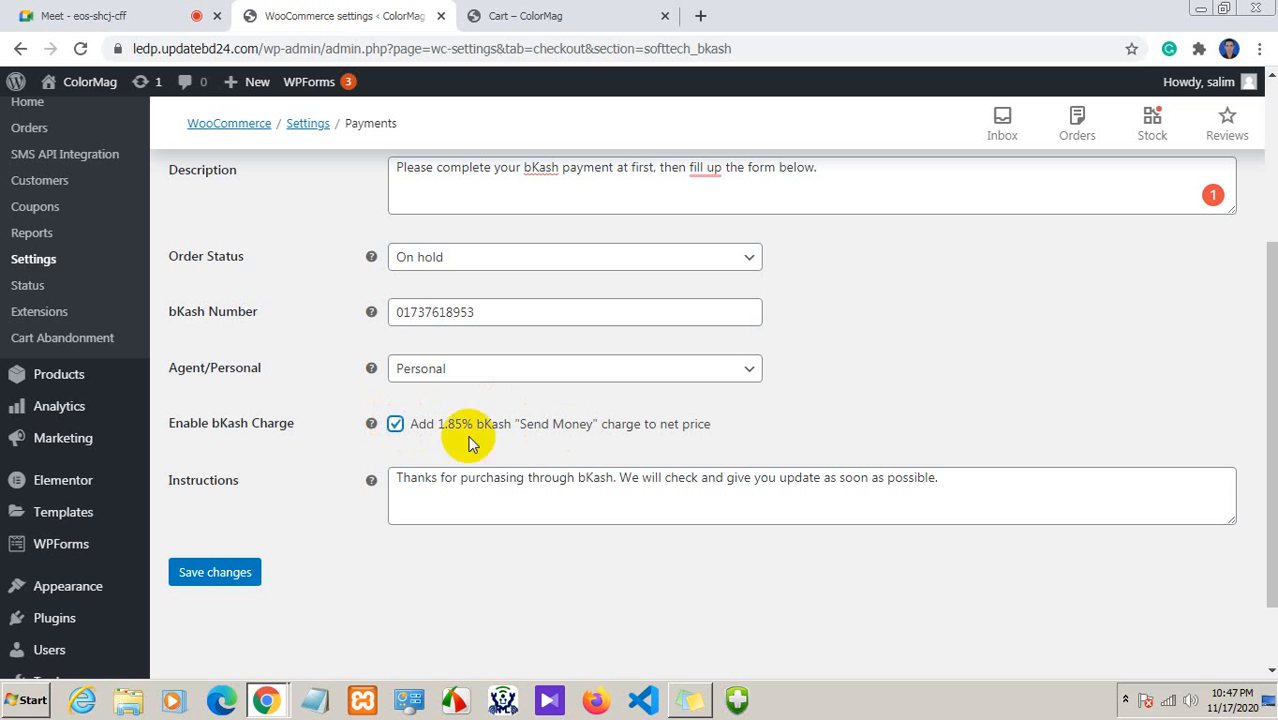
pyautogui.click(396, 424)
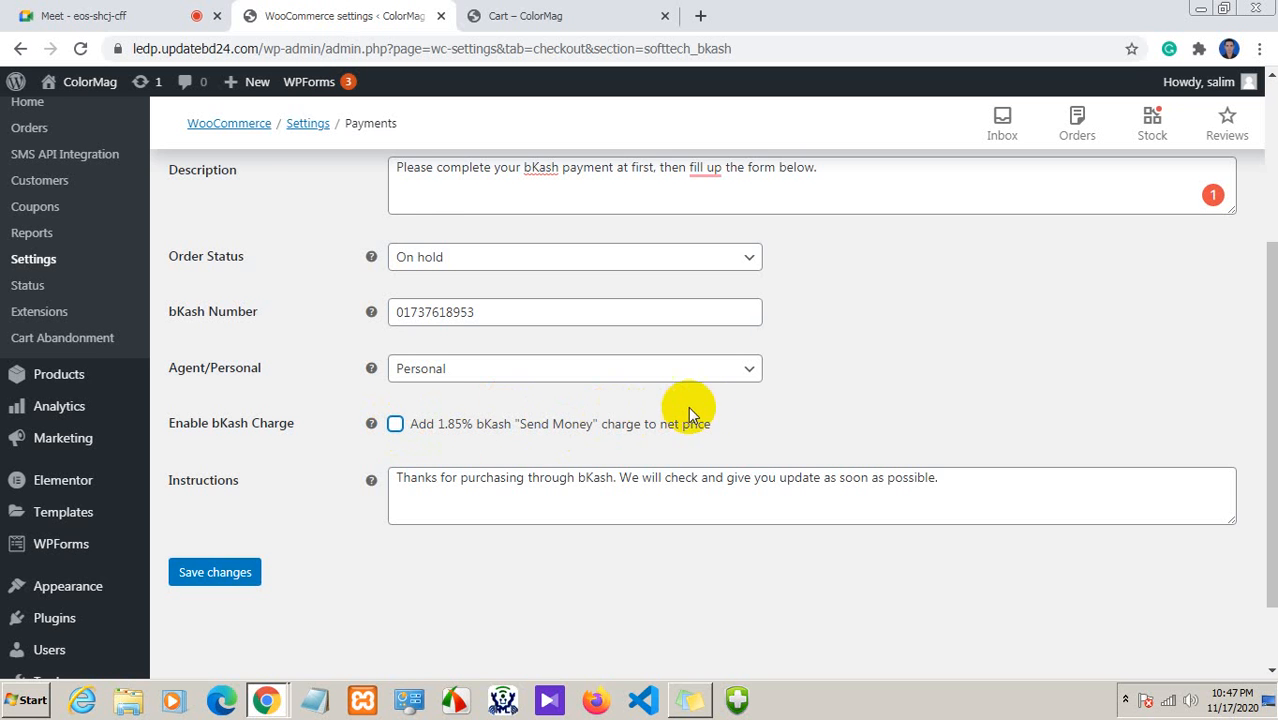
# Check the Instructions text for bKash and save the gateway's settings
pyautogui.scroll(-1, 598, 441)
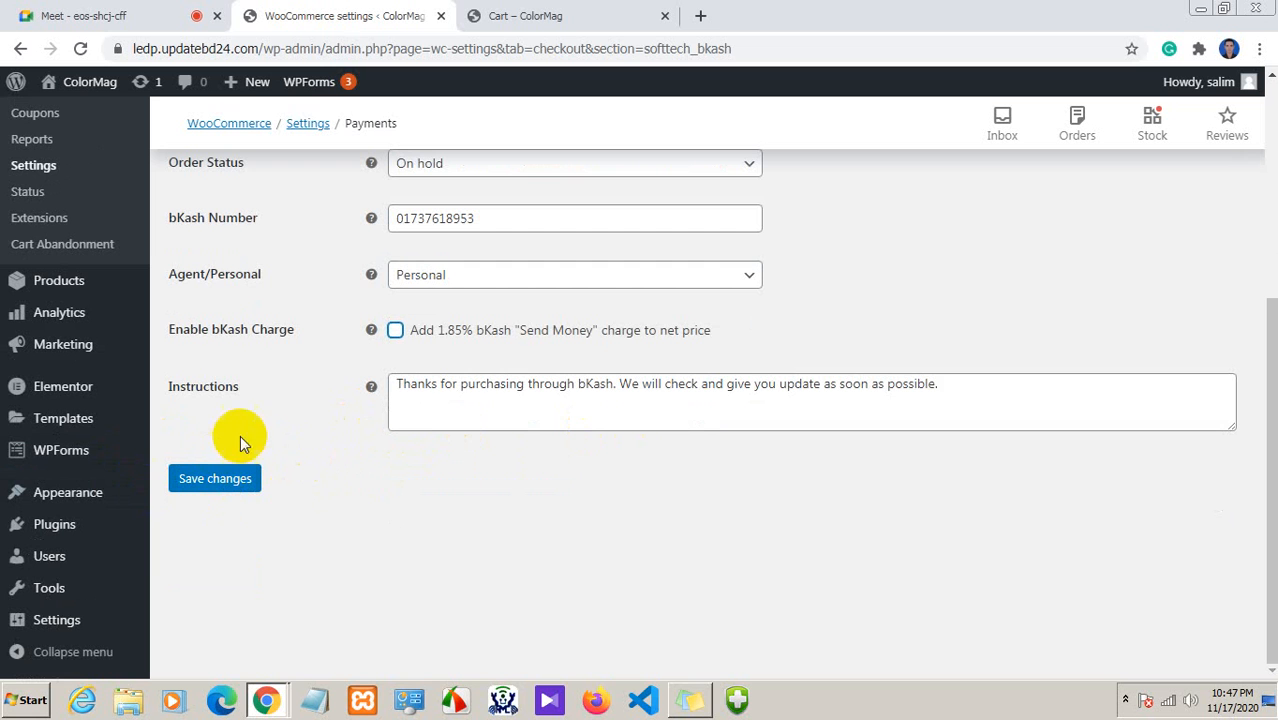
pyautogui.click(674, 397)
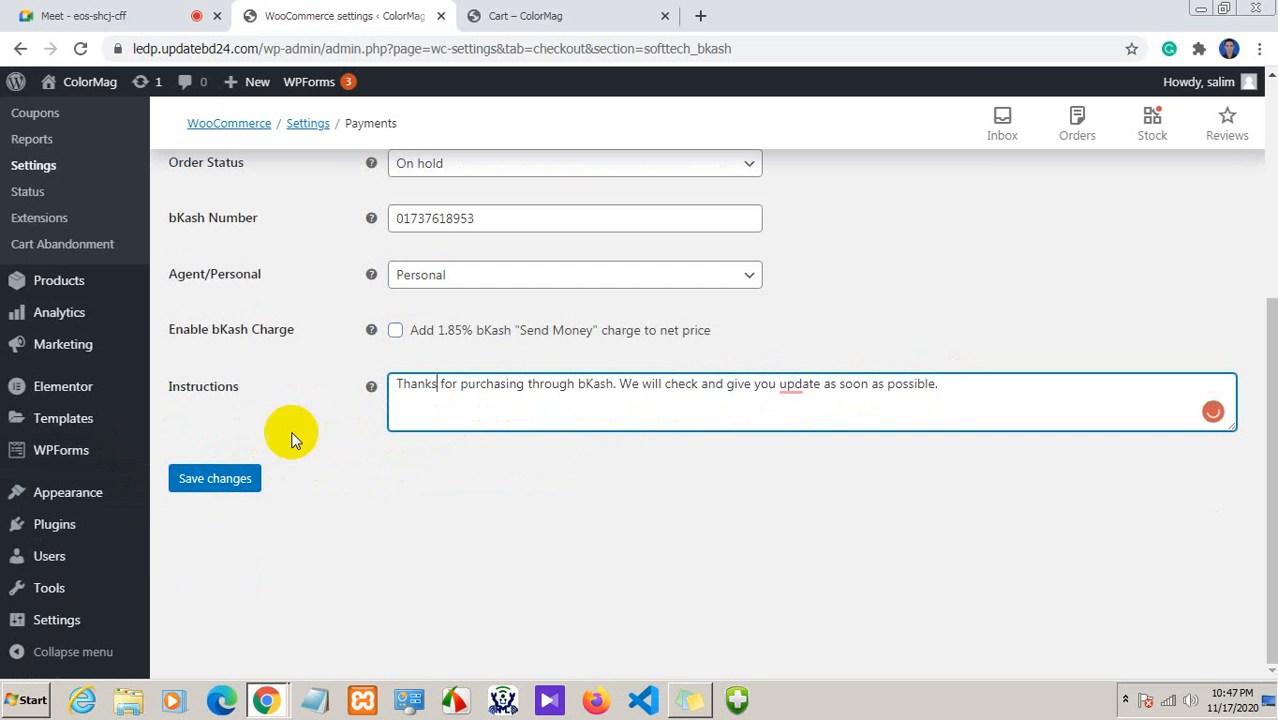
pyautogui.click(200, 479)
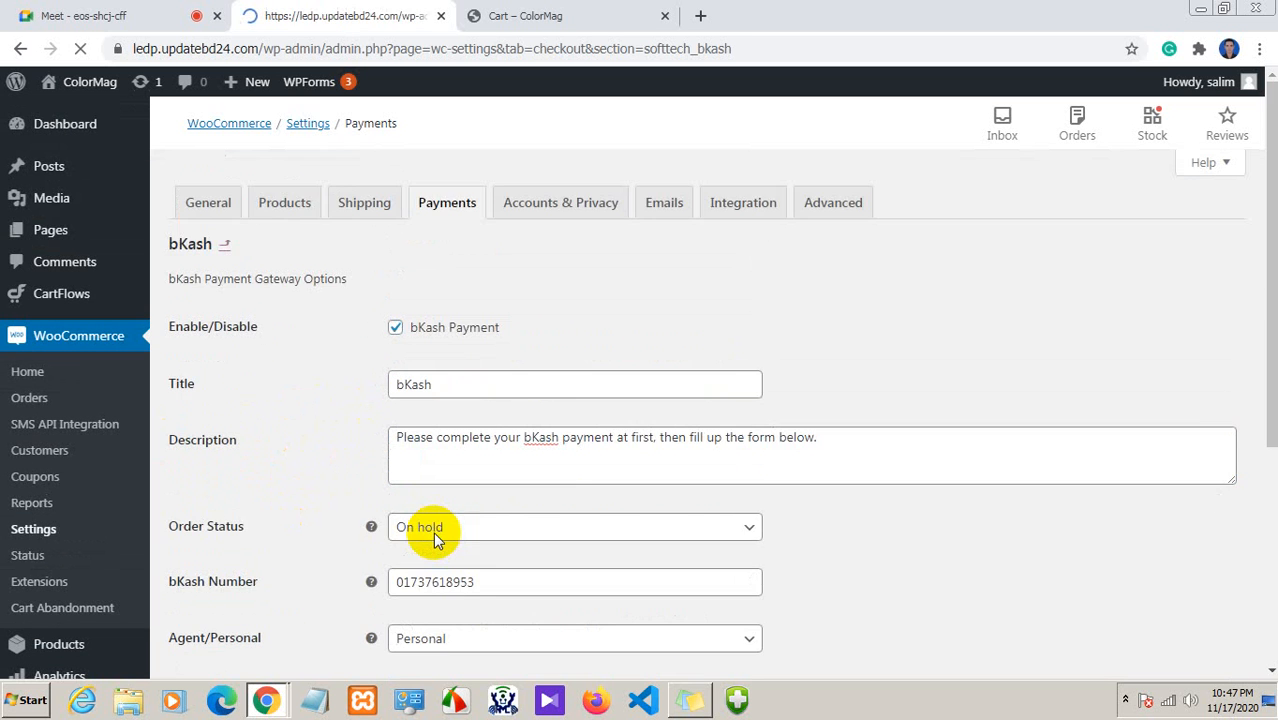
pyautogui.scroll(-3, 435, 531)
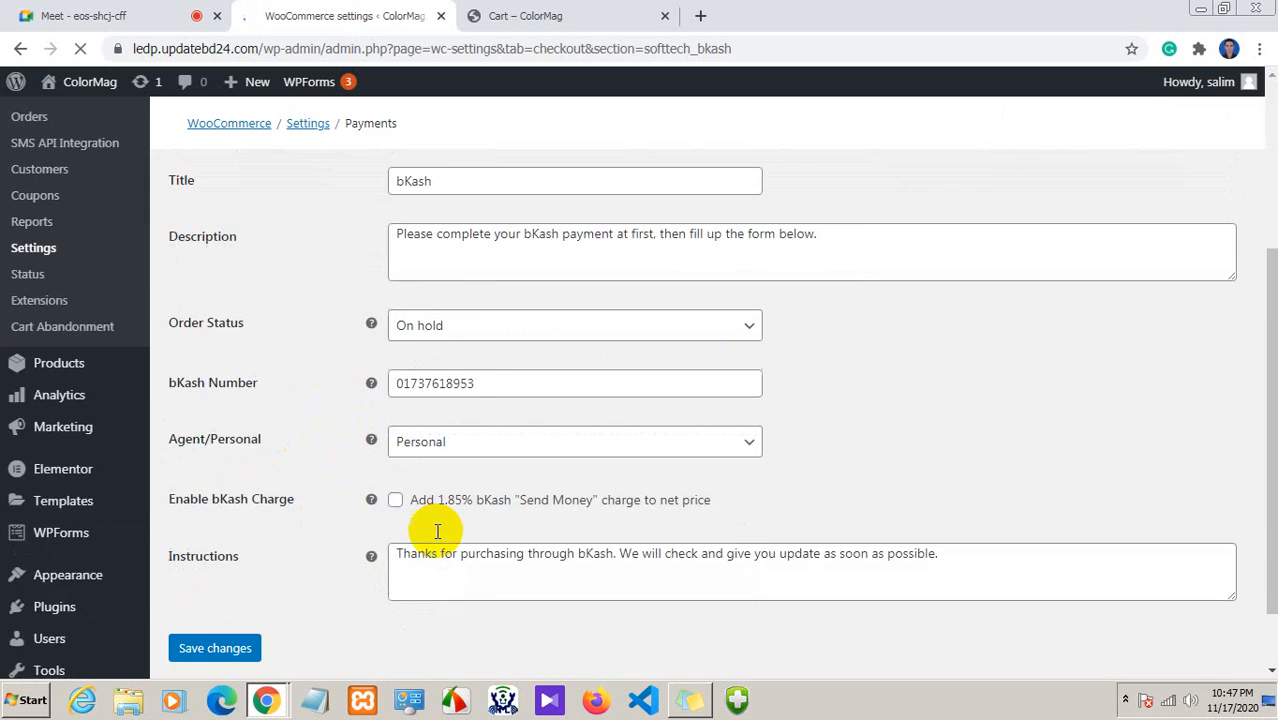
pyautogui.scroll(2, 435, 530)
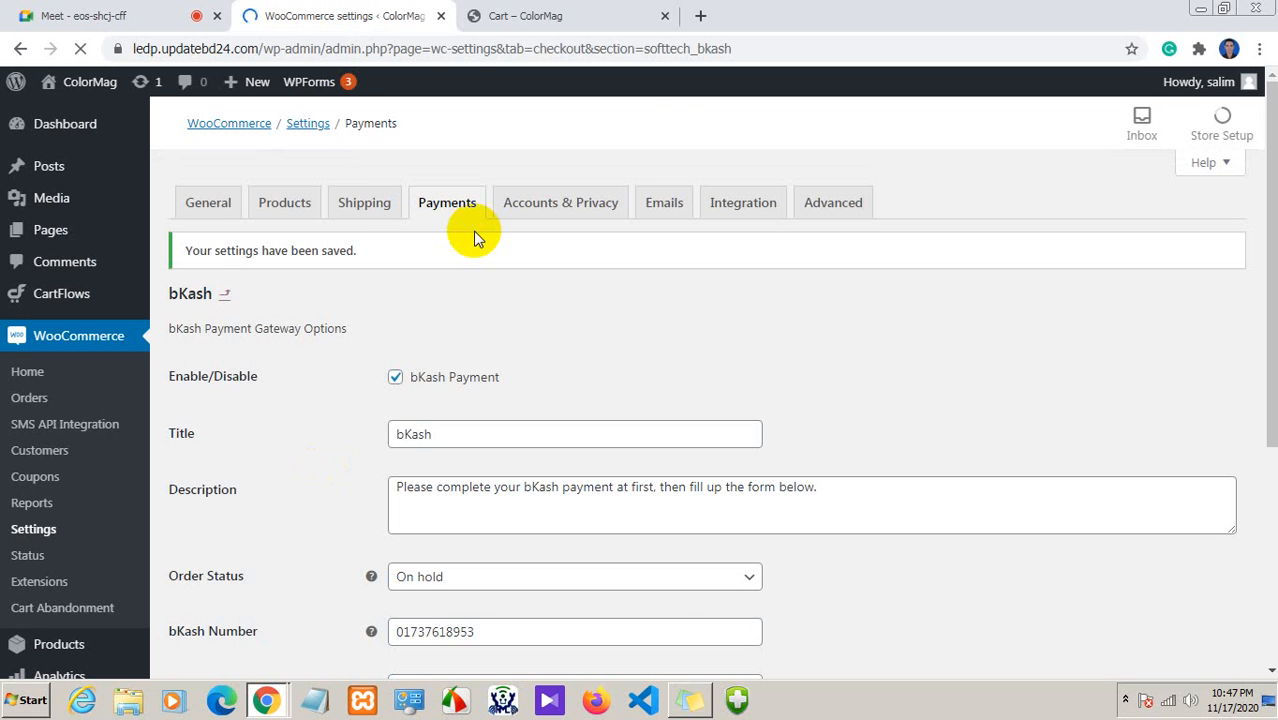
# Switch to the storefront cart and remove both Blue Denim Shorts and DNK Blue Shoes from it
pyautogui.click(525, 15)
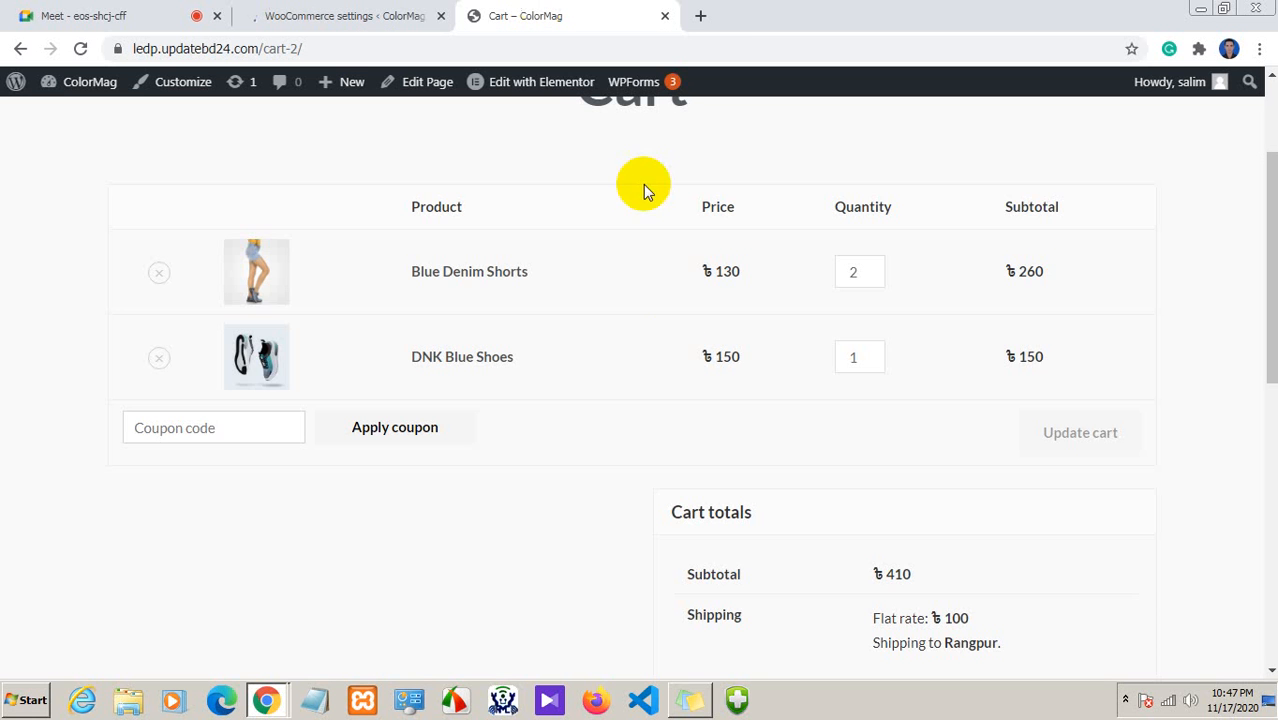
pyautogui.scroll(2, 442, 283)
pyautogui.scroll(-2, 180, 431)
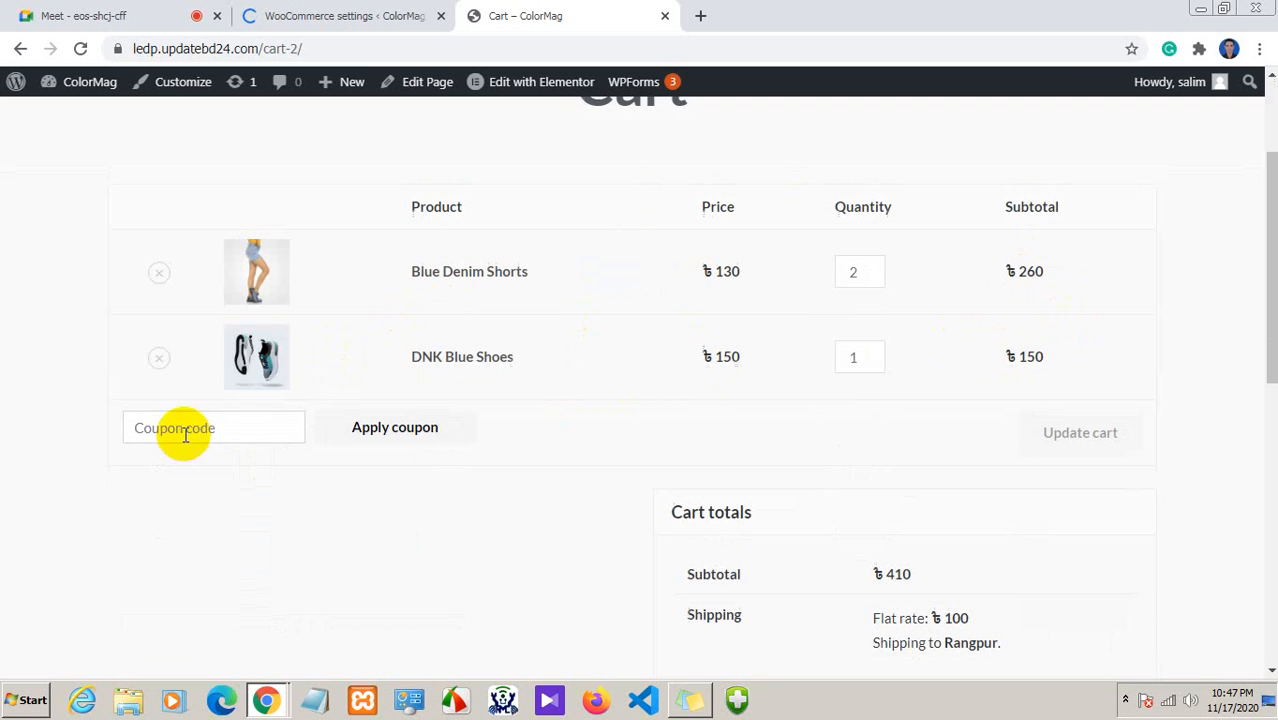
pyautogui.click(159, 275)
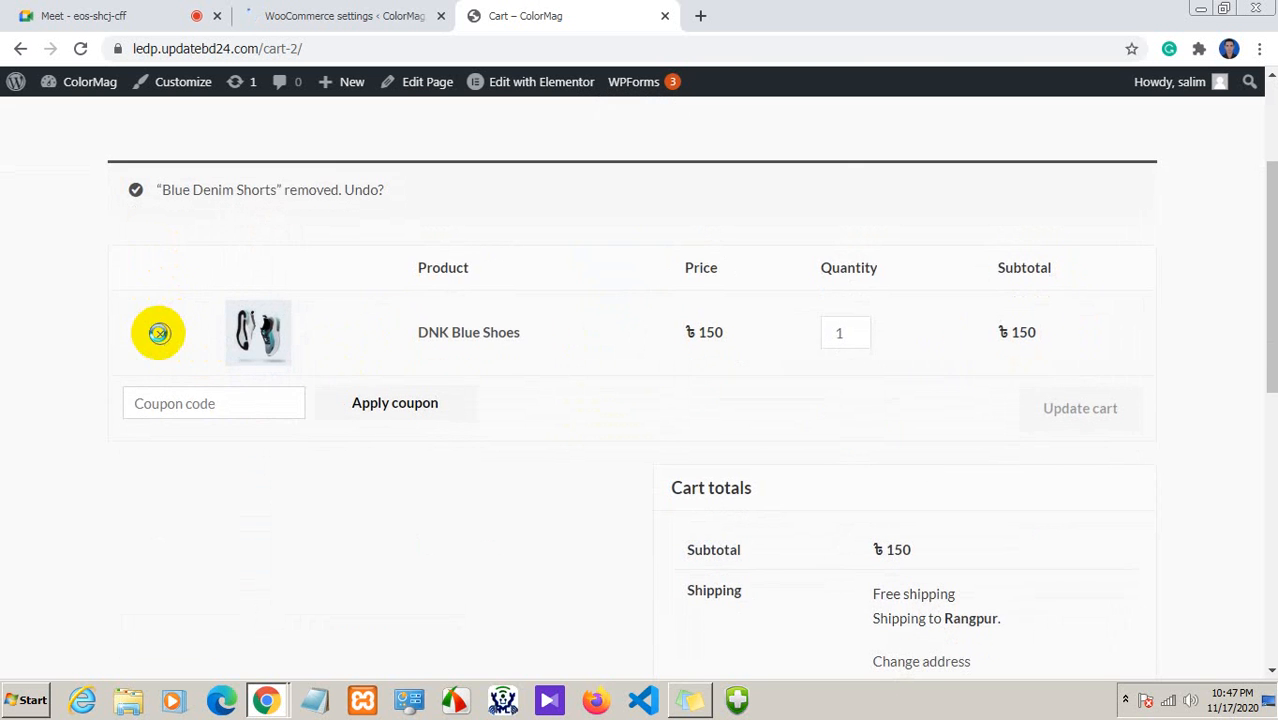
pyautogui.click(158, 333)
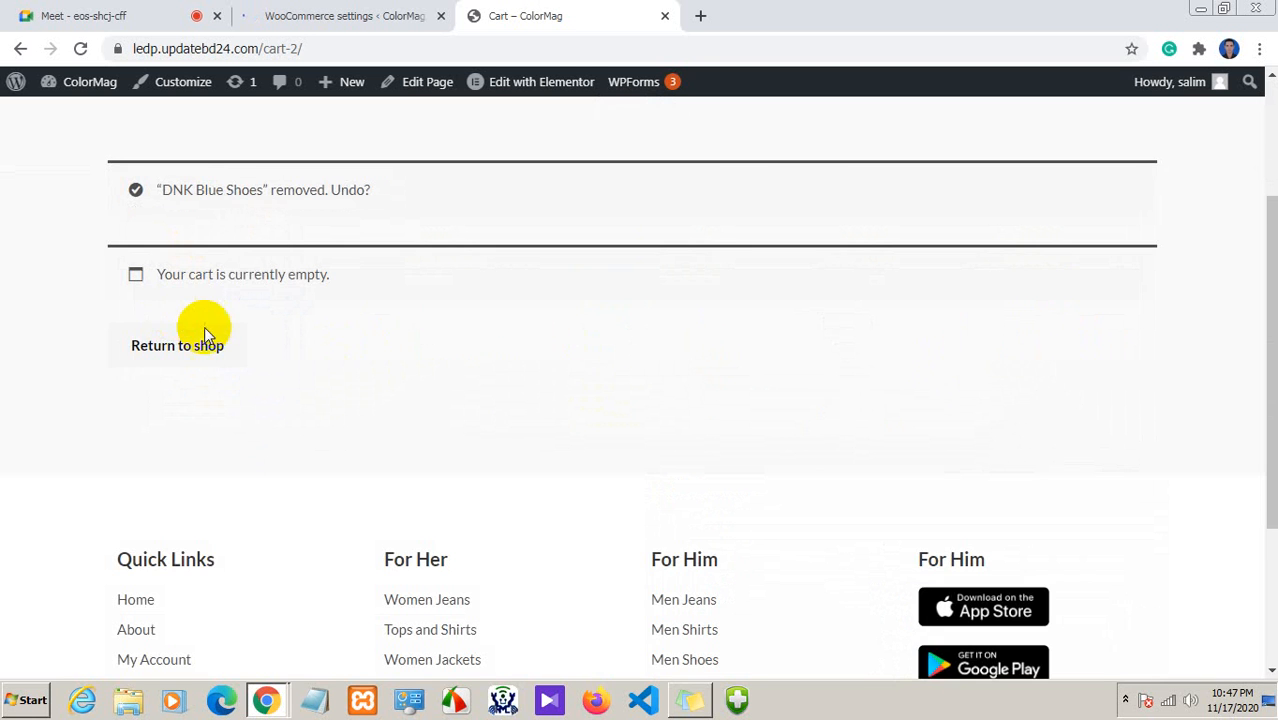
# Return to the store's home page, find the Anchor Bracelet product, and add one to the cart
pyautogui.scroll(2, 183, 229)
pyautogui.scroll(1, 183, 229)
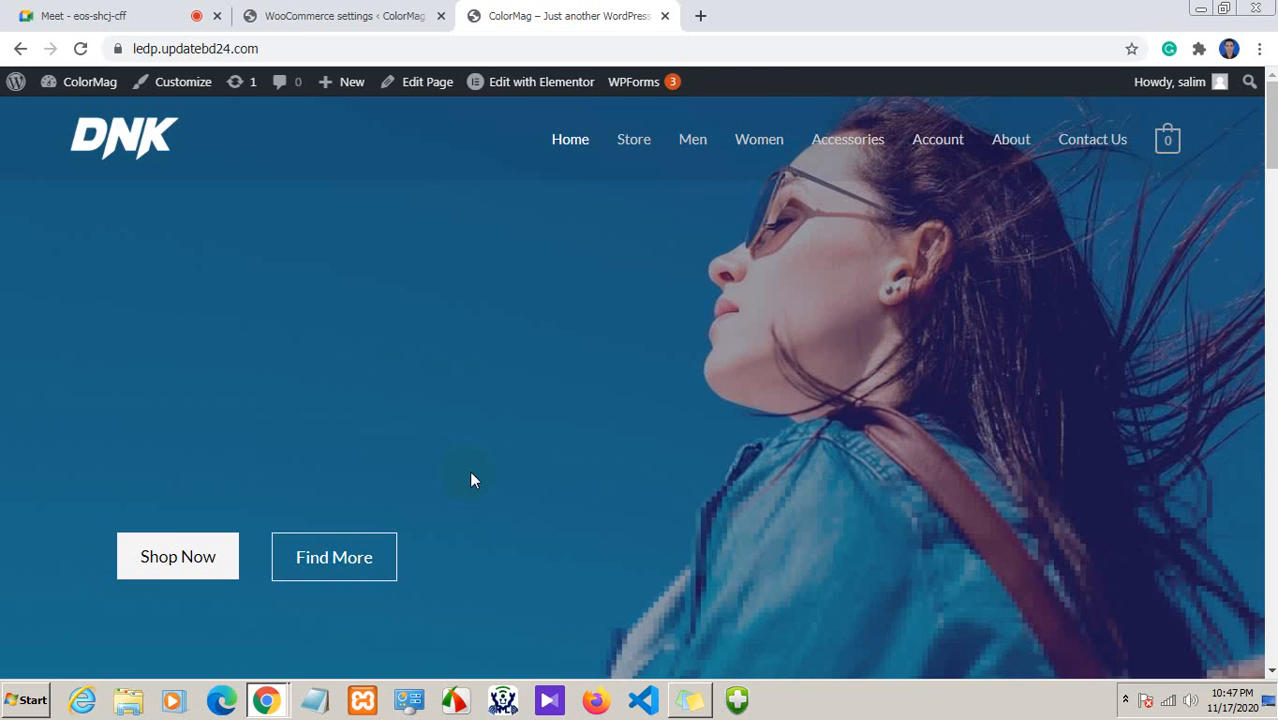
pyautogui.scroll(-10, 480, 460)
pyautogui.scroll(-4, 500, 450)
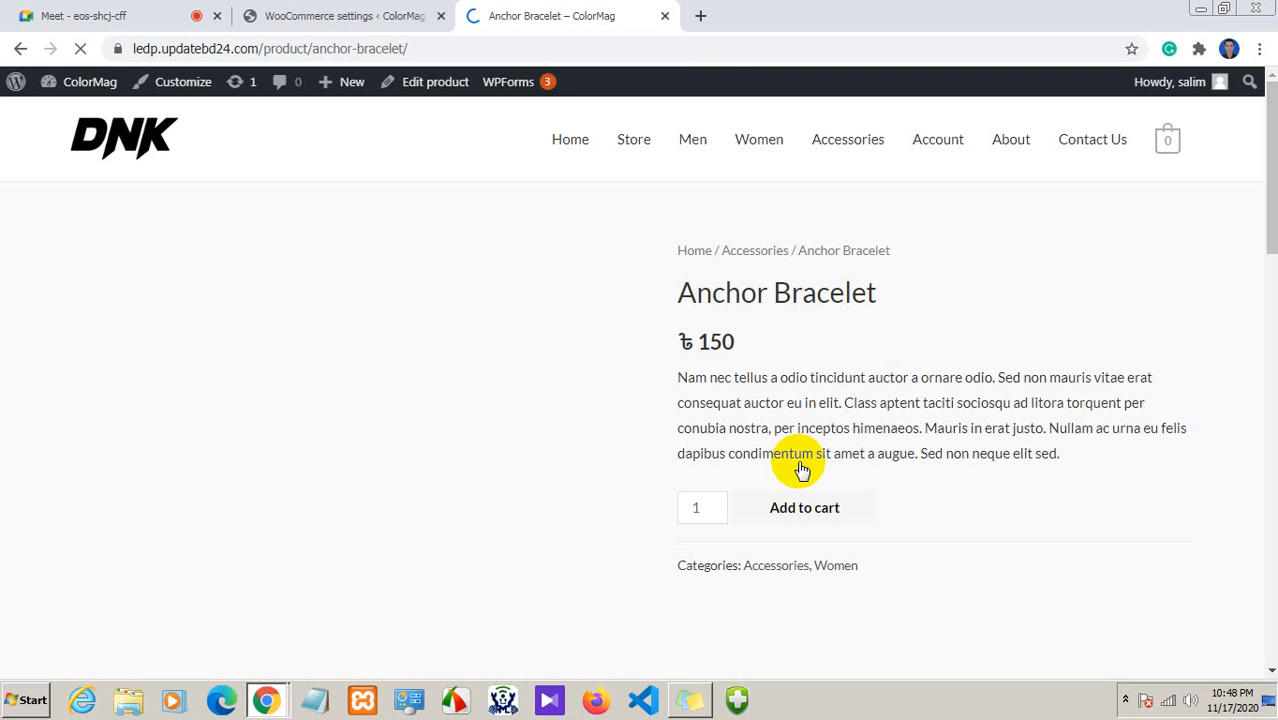
pyautogui.scroll(-1, 627, 485)
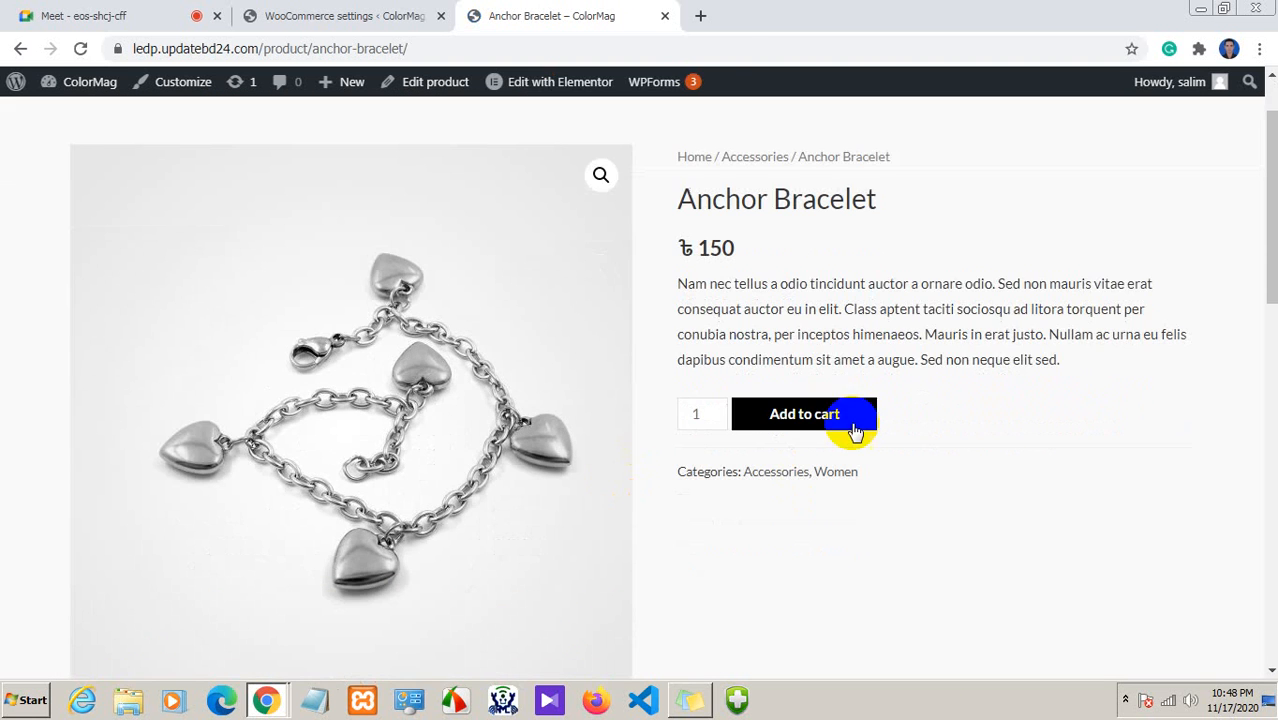
pyautogui.click(815, 425)
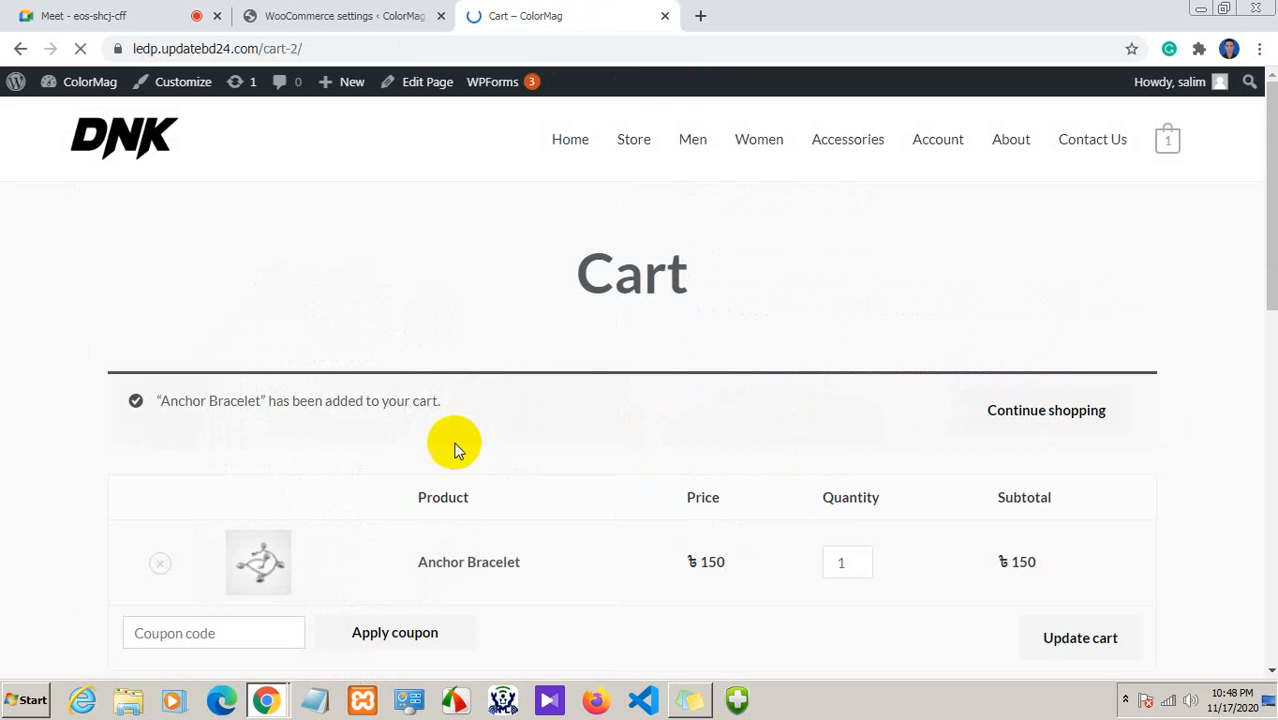
# Proceed from the cart to checkout with the Anchor Bracelet and bring up the billing details and order summary
pyautogui.scroll(-1, 352, 454)
pyautogui.scroll(-4, 760, 420)
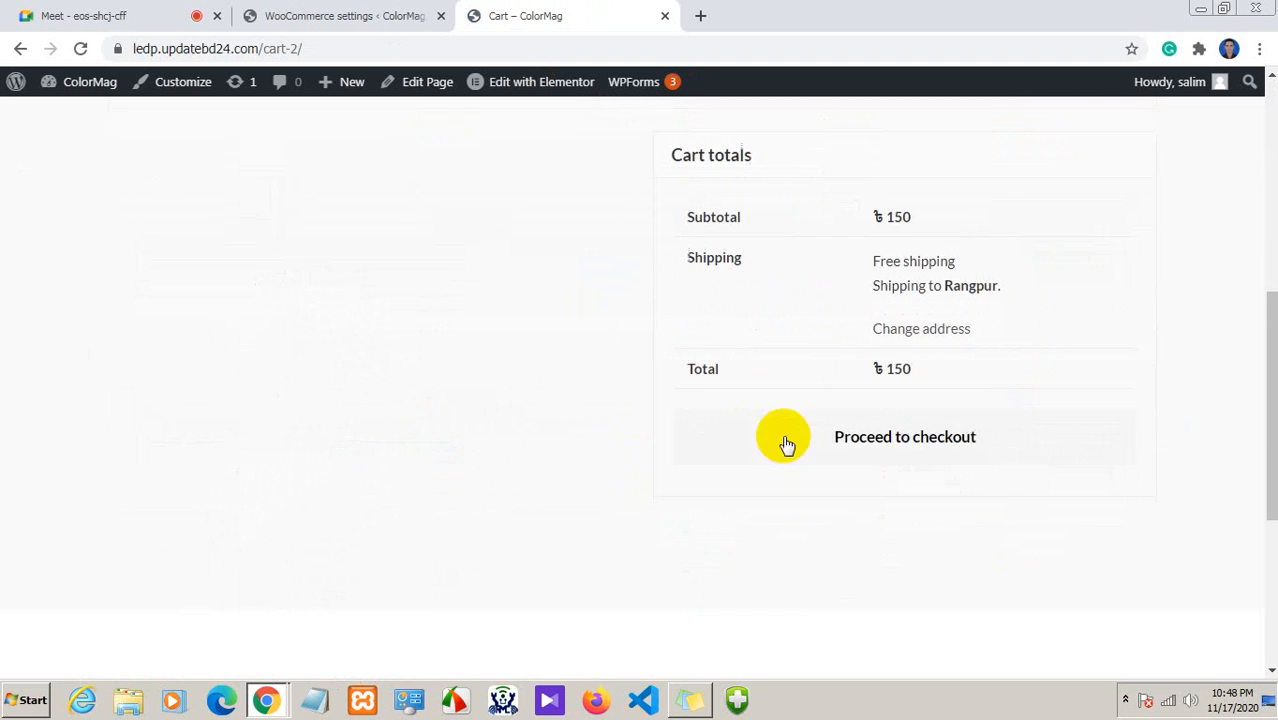
pyautogui.click(895, 447)
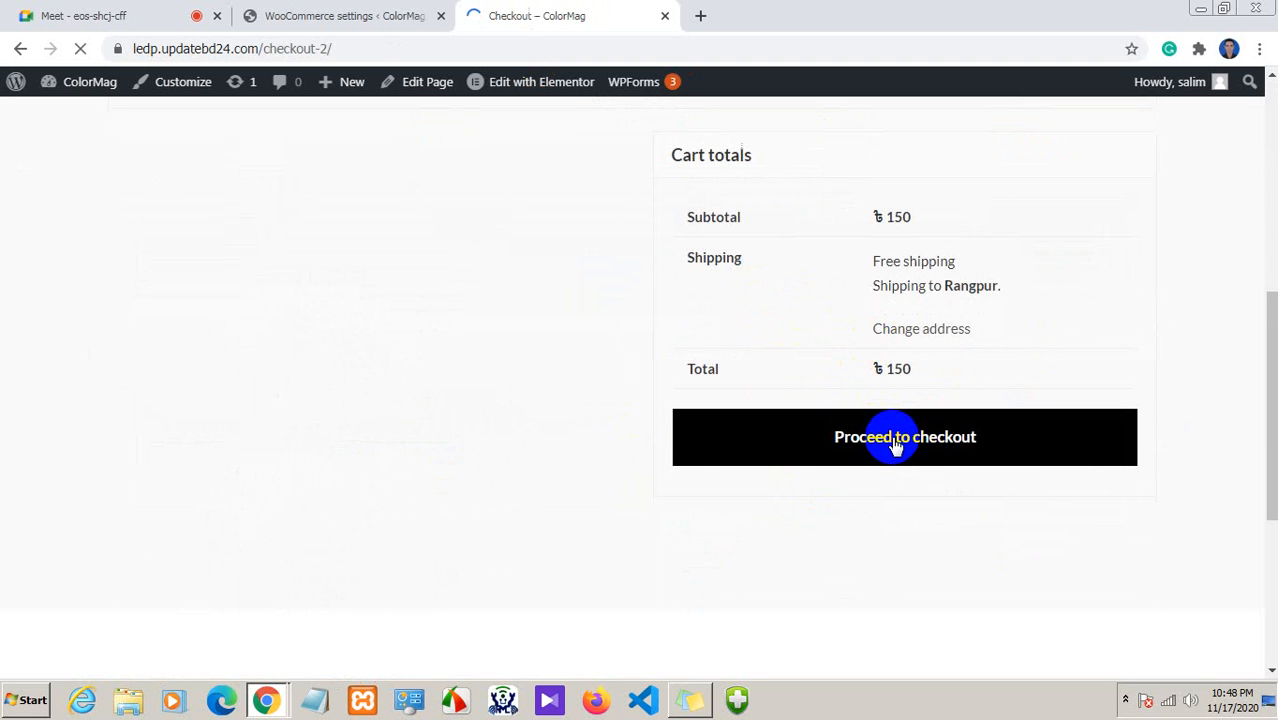
pyautogui.scroll(-2, 343, 488)
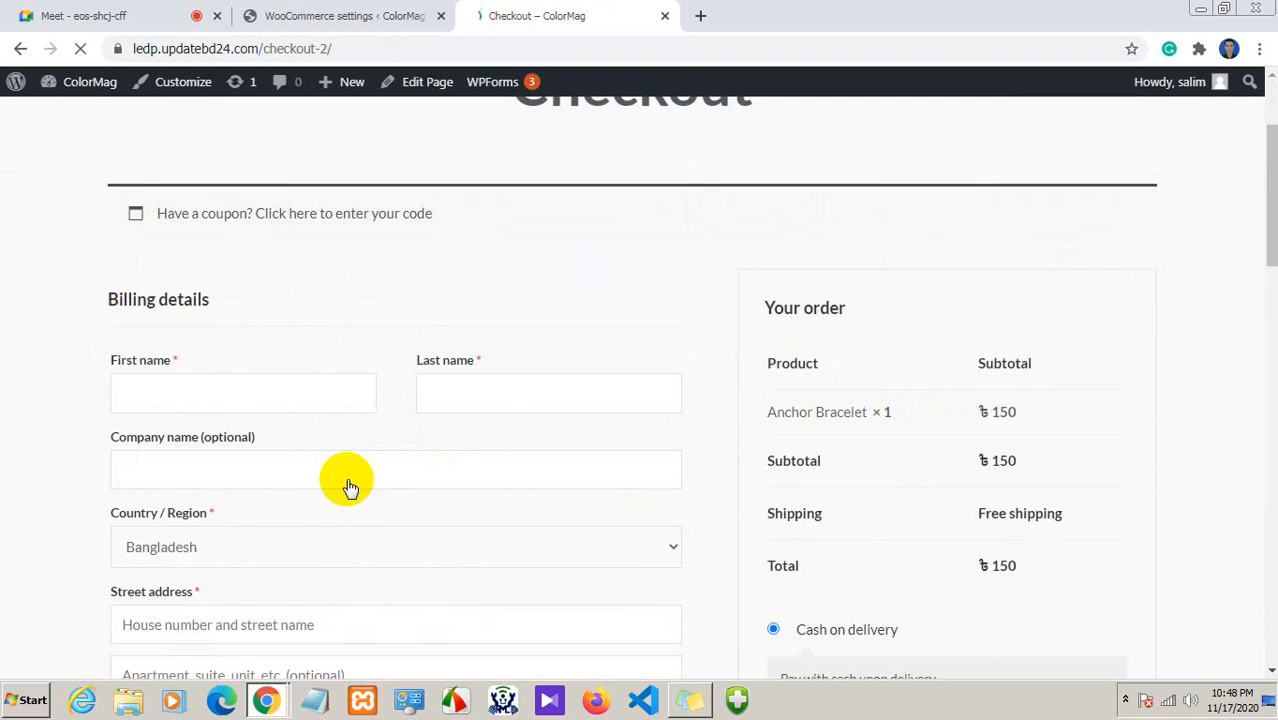
# Examine the payment options on the checkout page, especially the cash on delivery option
pyautogui.scroll(-5, 352, 480)
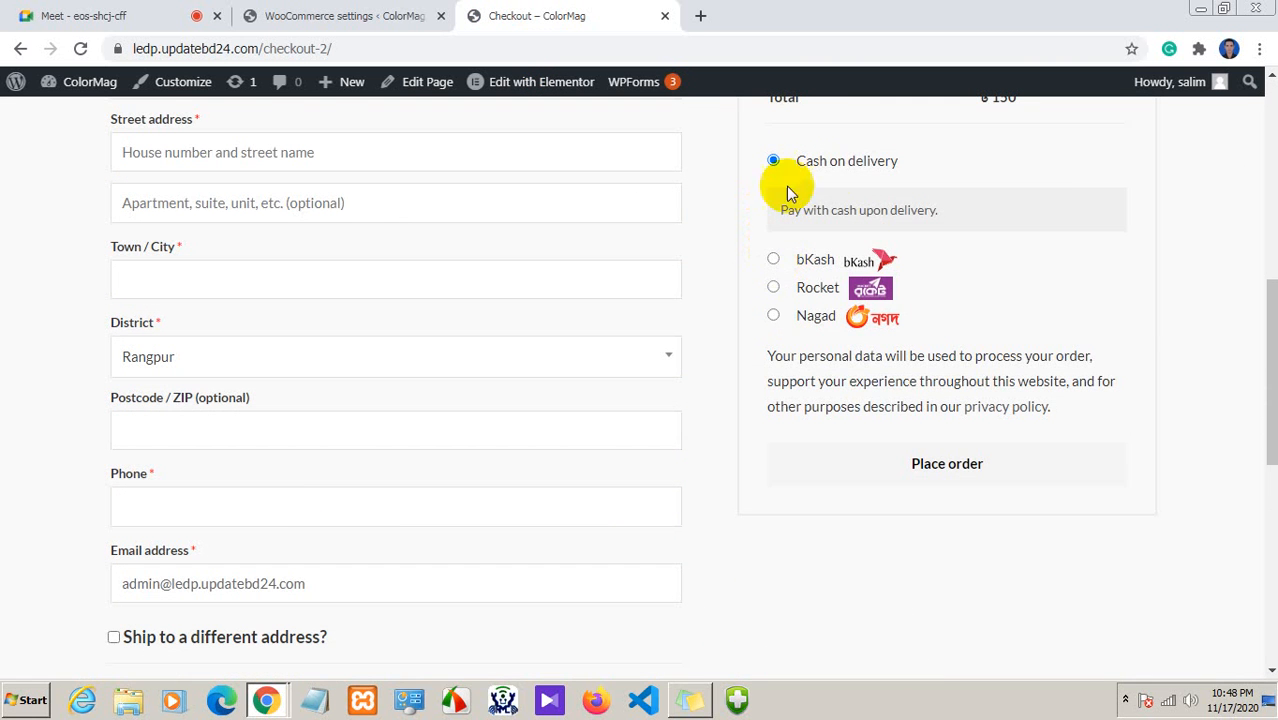
pyautogui.scroll(-1, 772, 265)
pyautogui.scroll(2, 774, 265)
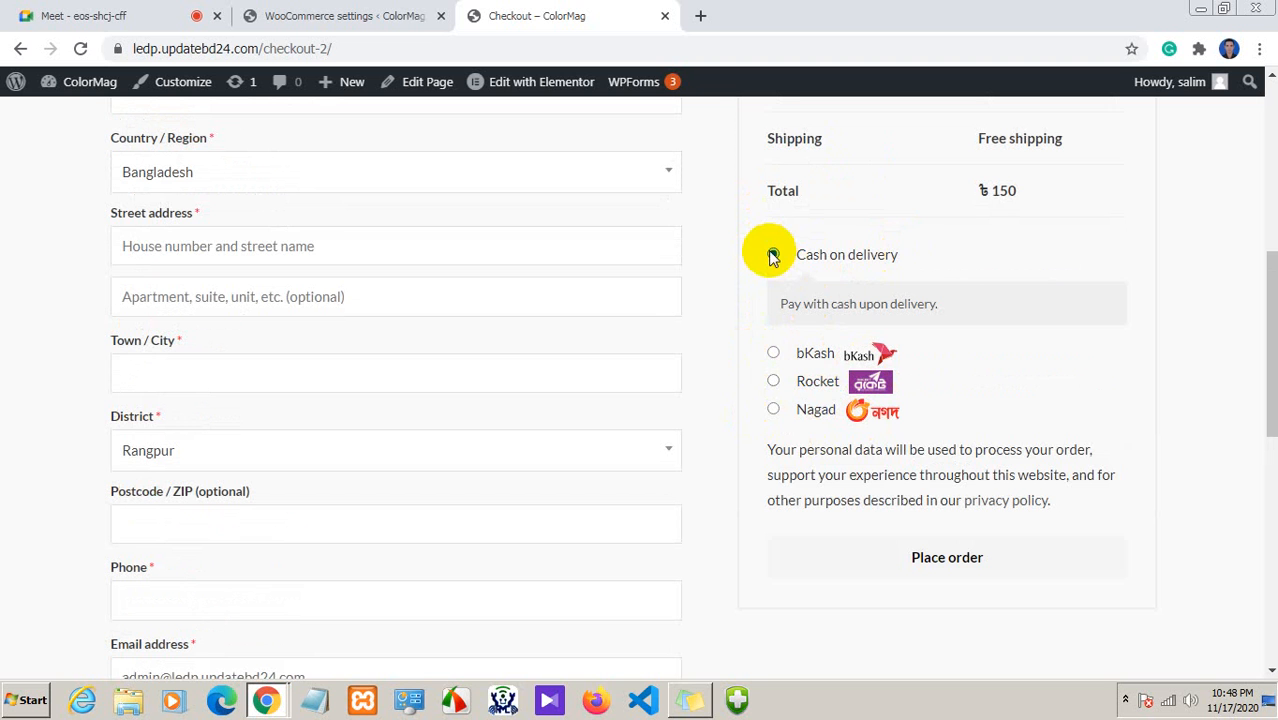
pyautogui.moveTo(934, 251); pyautogui.dragTo(770, 253)
pyautogui.click(926, 253)
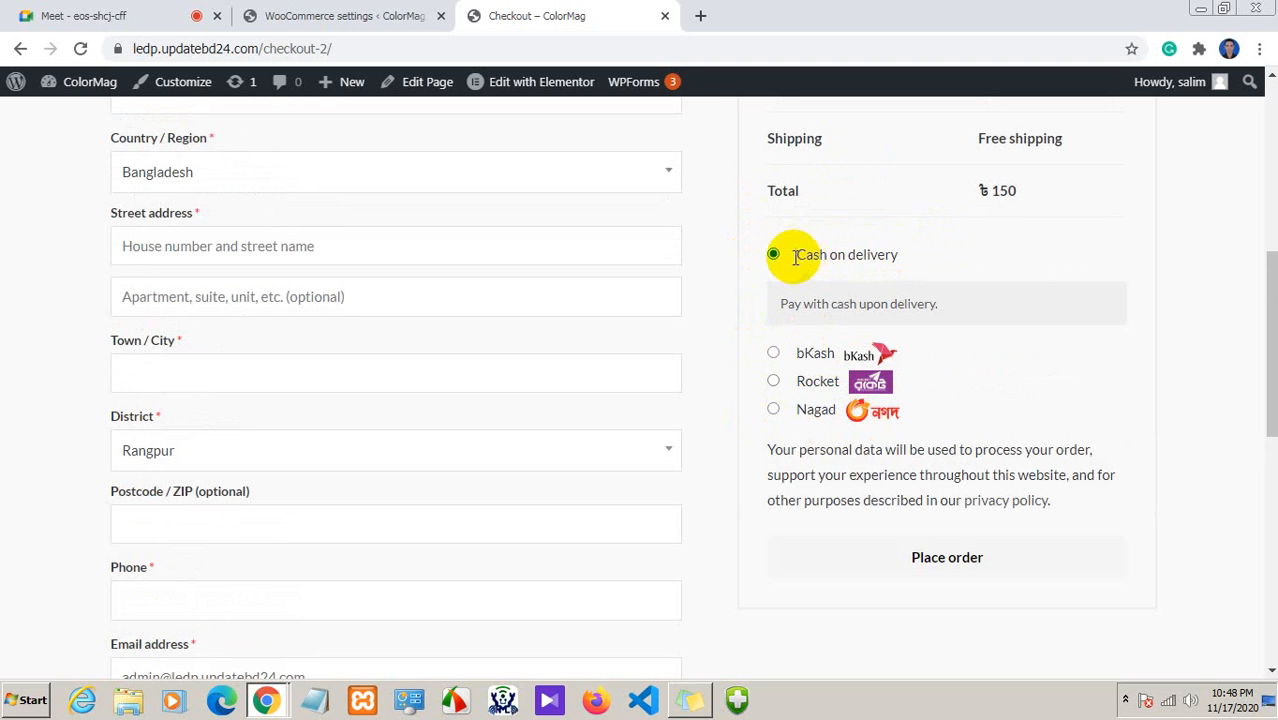
pyautogui.moveTo(797, 254)
pyautogui.mouseDown()
pyautogui.moveTo(880, 255)
pyautogui.moveTo(788, 255)
pyautogui.mouseUp()
pyautogui.click(870, 258)
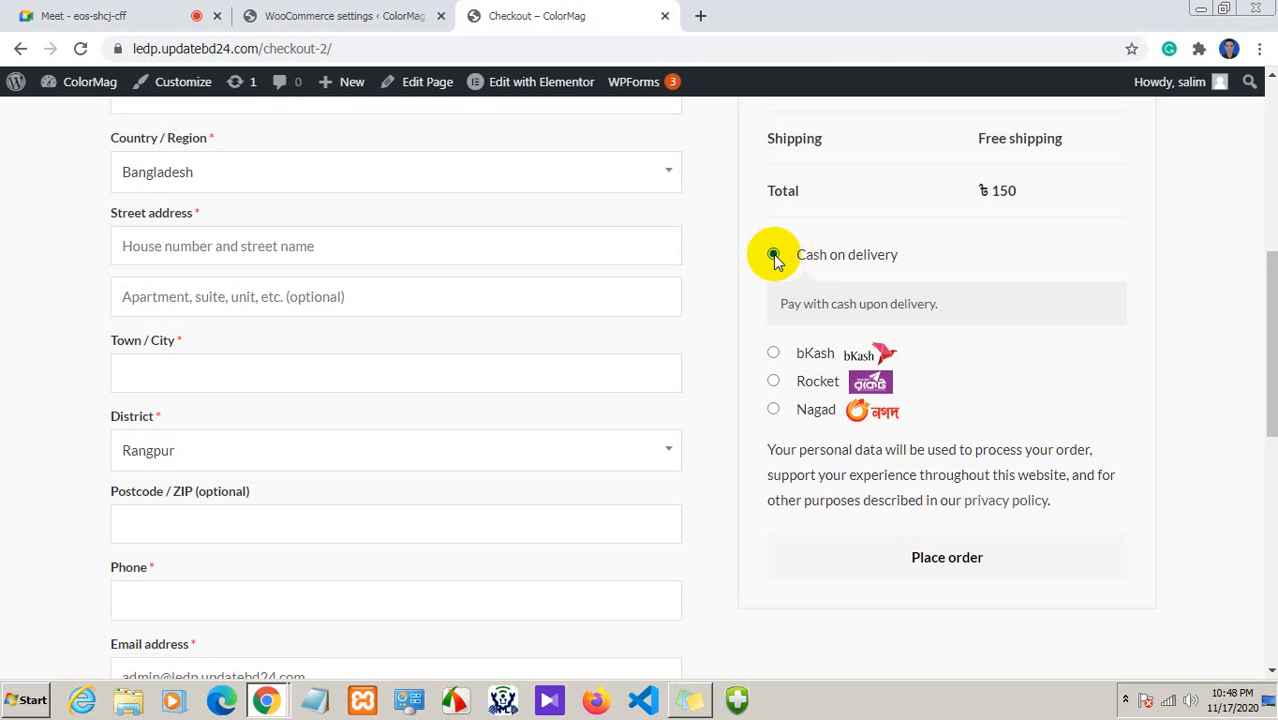
# Switch to the Google Meet call and close the meeting details chat pane
pyautogui.click(100, 15)
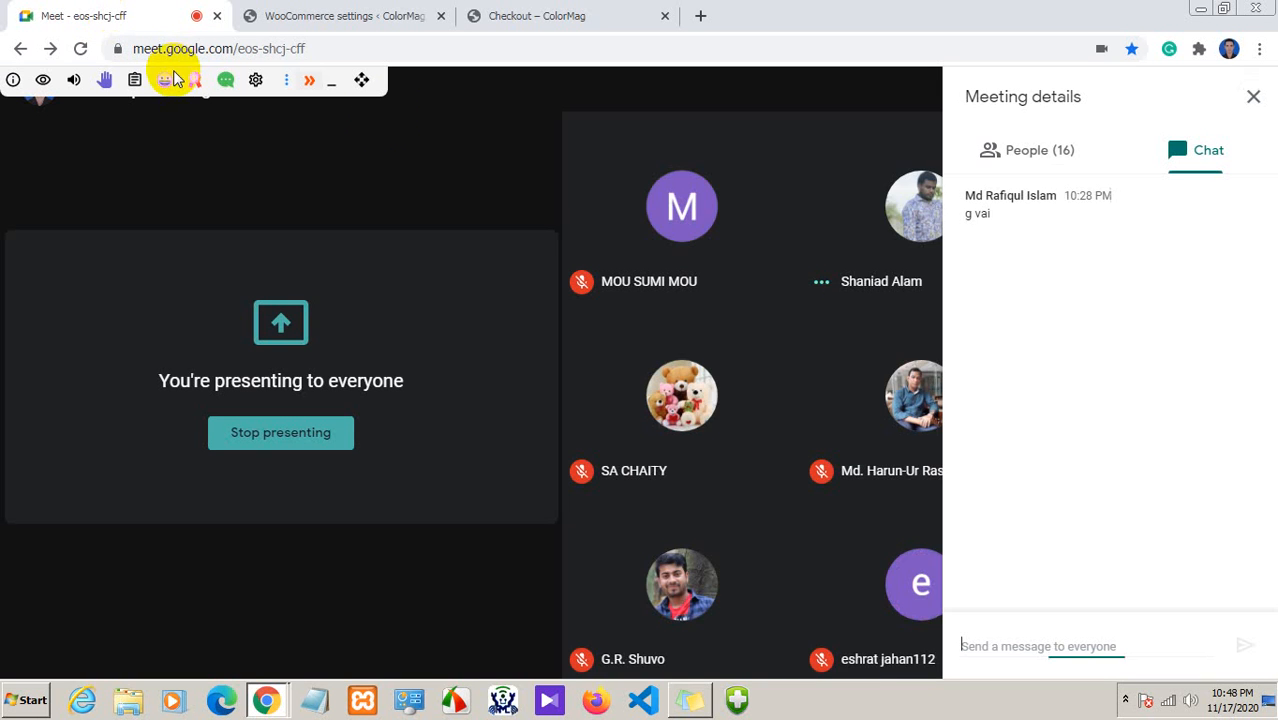
pyautogui.click(1253, 100)
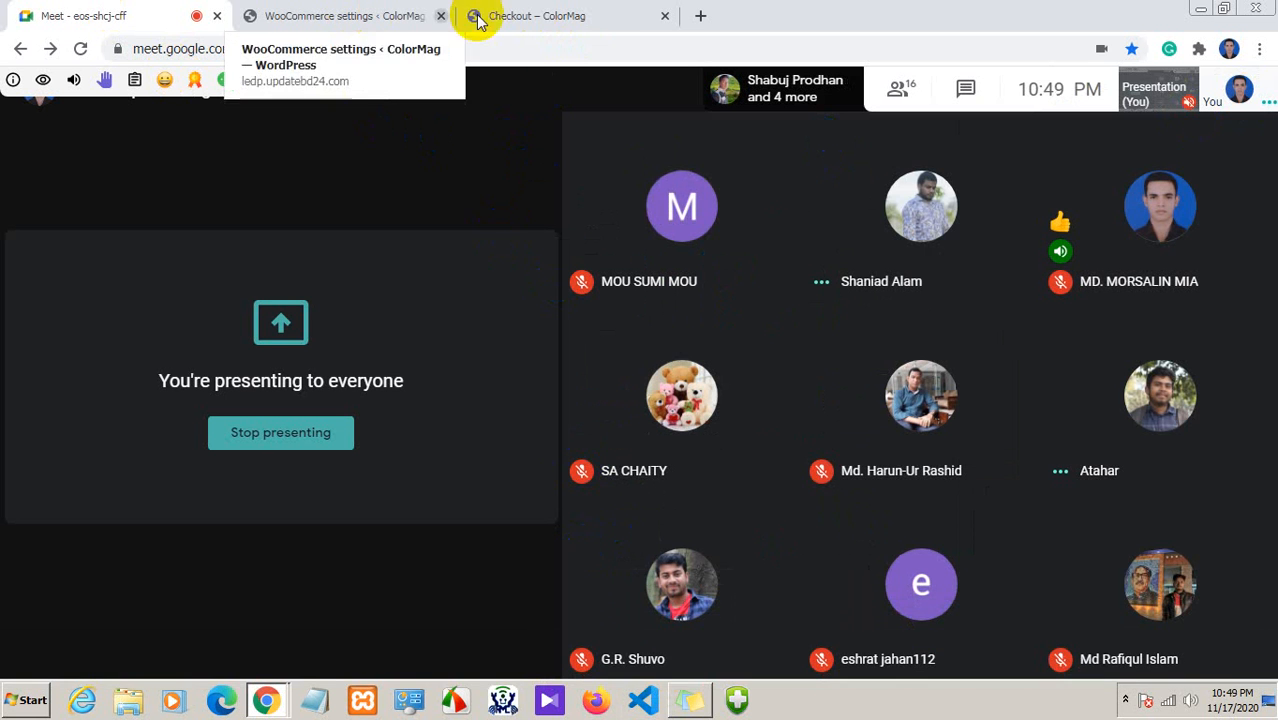
pyautogui.click(1127, 703)
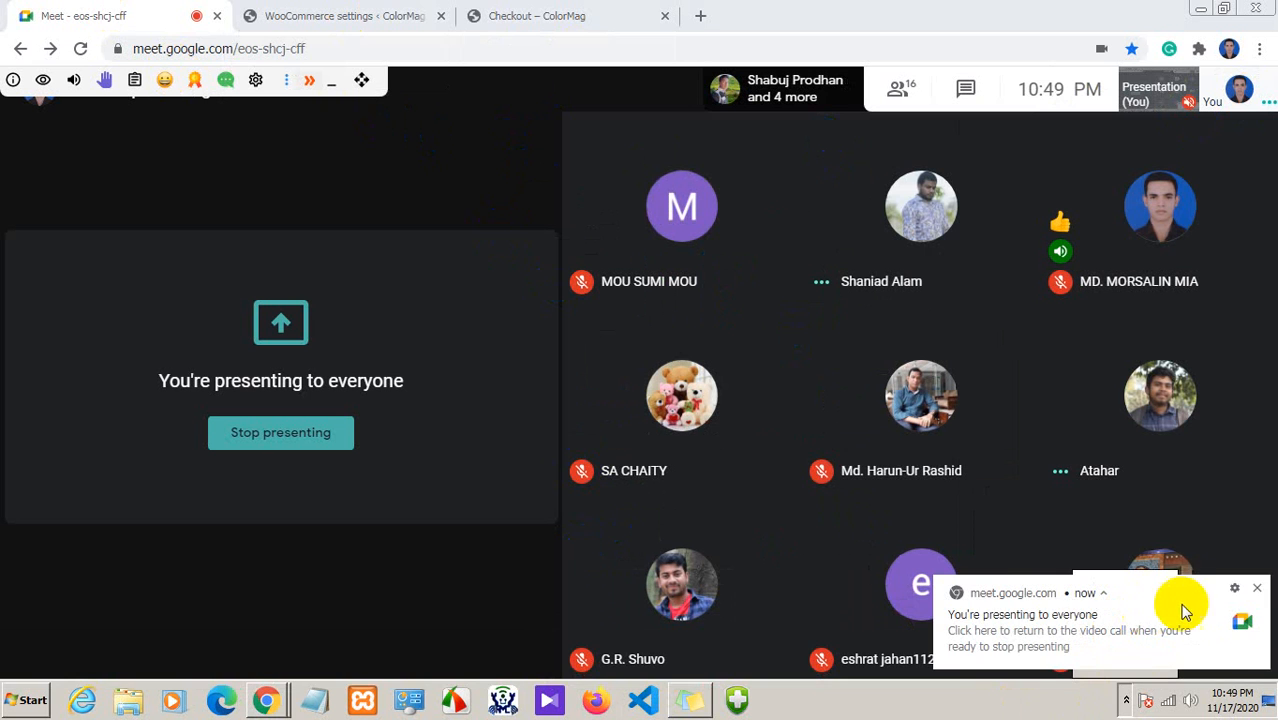
pyautogui.click(1255, 593)
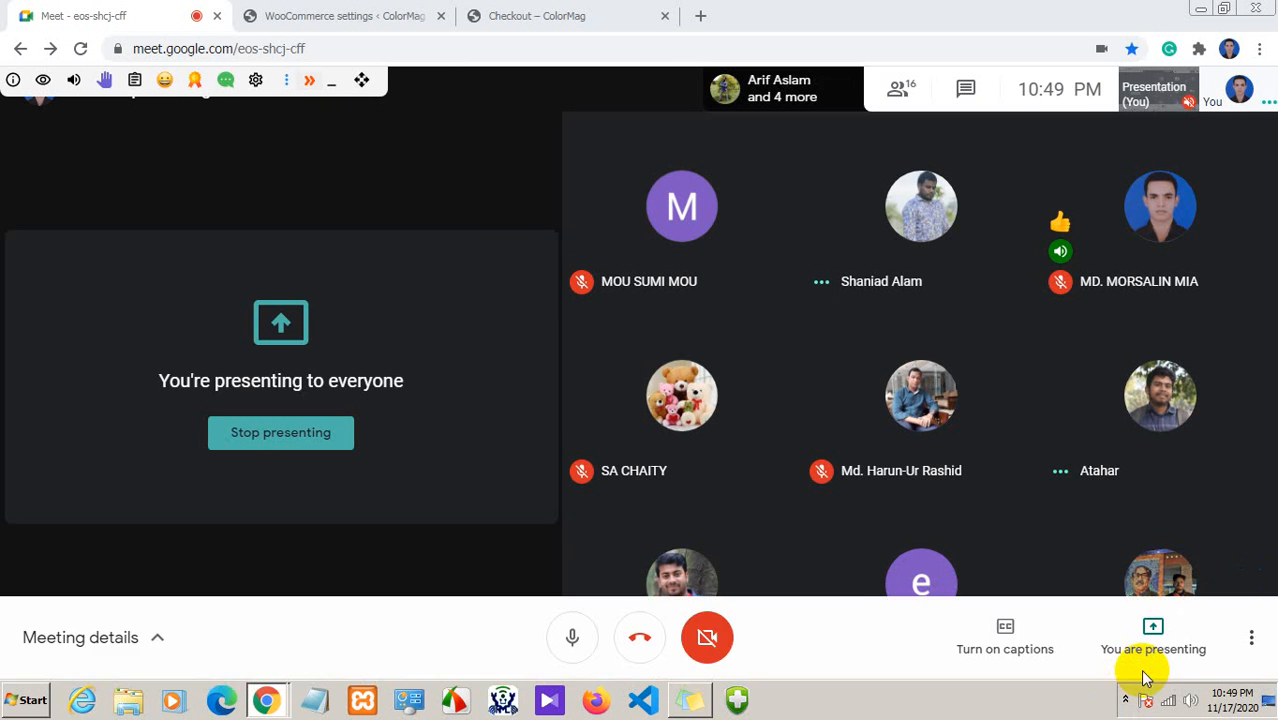
pyautogui.click(1128, 701)
pyautogui.click(1154, 591)
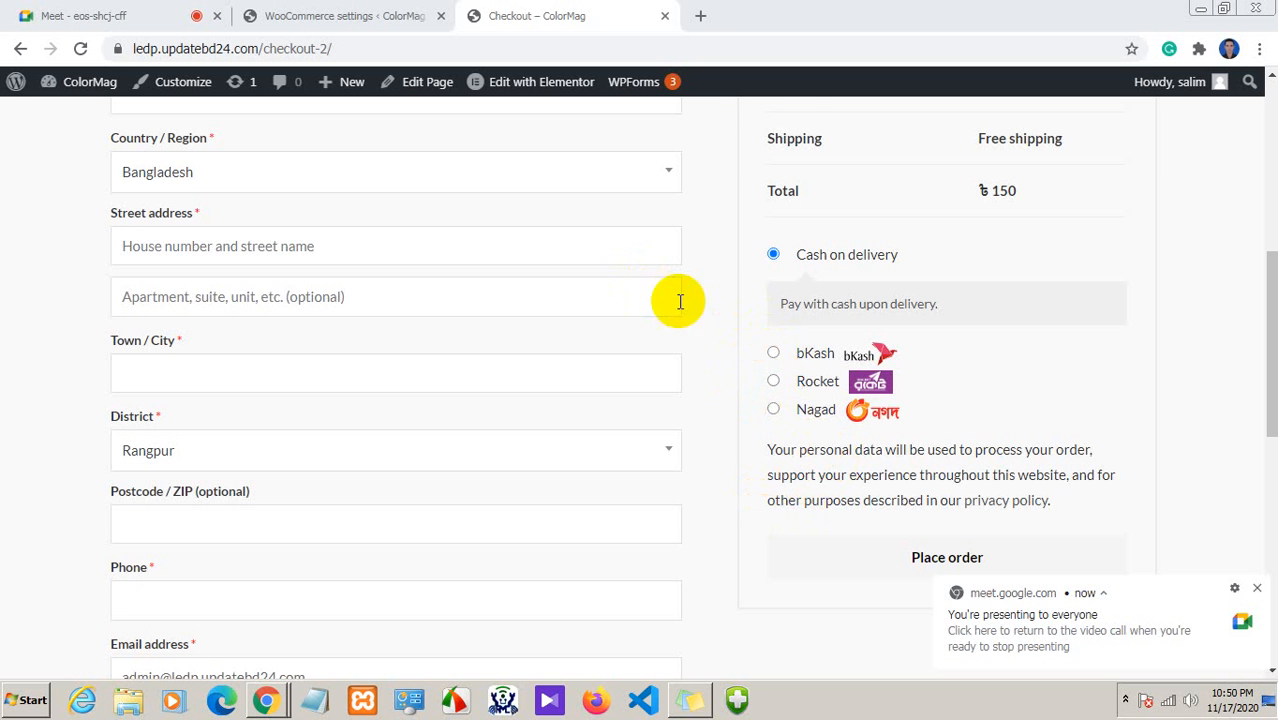
# Select bKash as the payment method on the checkout page and review its personal number line
pyautogui.click(773, 353)
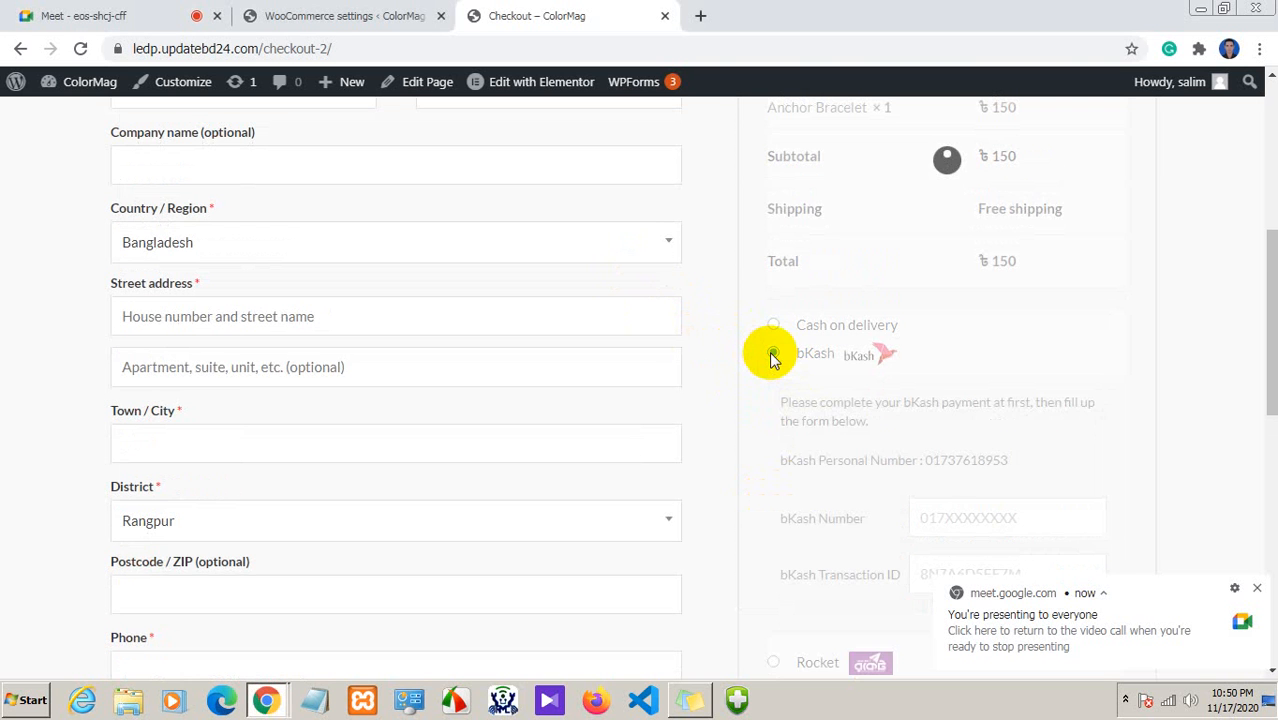
pyautogui.scroll(-2, 781, 395)
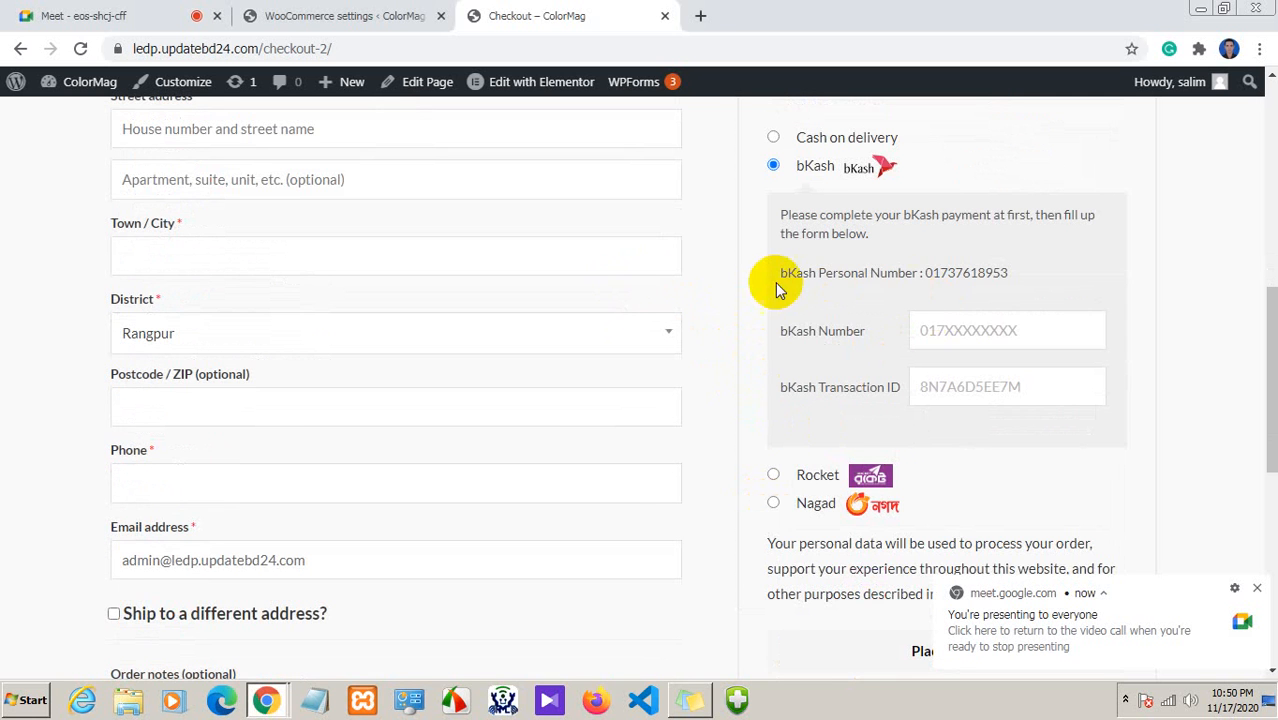
pyautogui.moveTo(787, 272); pyautogui.dragTo(985, 272)
pyautogui.click(990, 271)
pyautogui.doubleClick(836, 268)
pyautogui.click(913, 300)
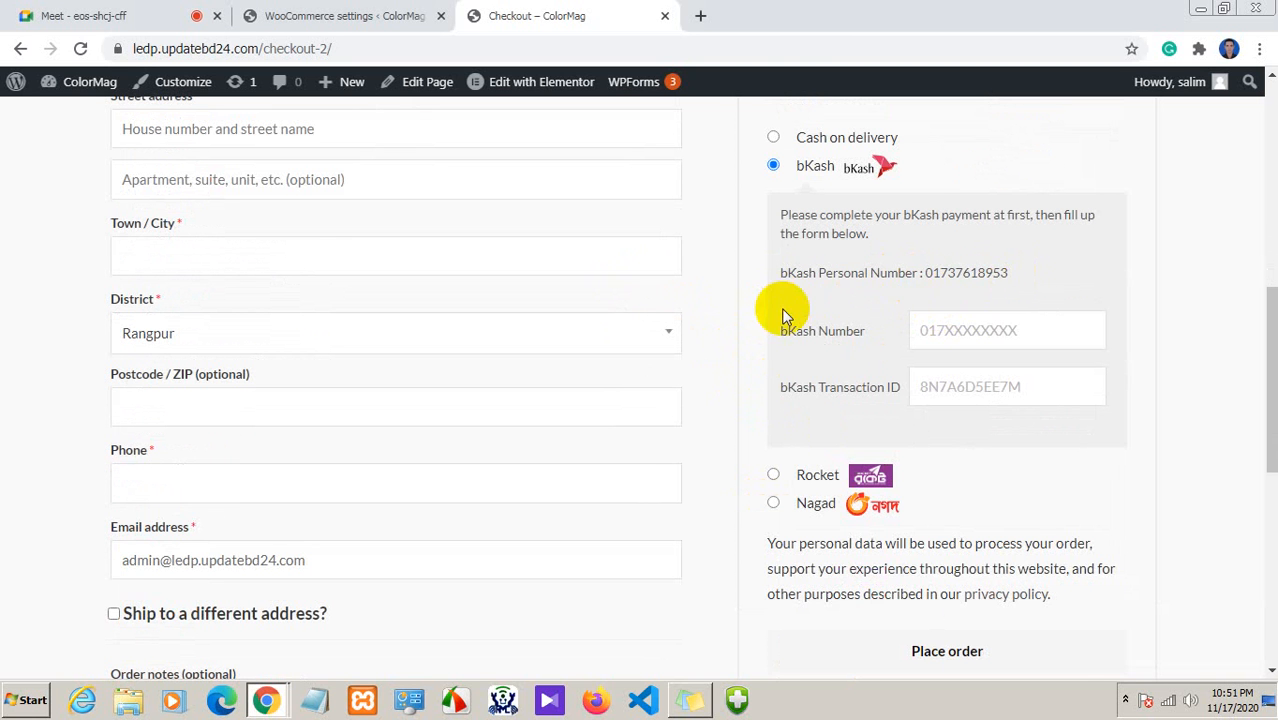
# Examine the bKash payment instructions together with the bKash Number and bKash Transaction ID fields
pyautogui.scroll(1, 799, 314)
pyautogui.scroll(-1, 799, 314)
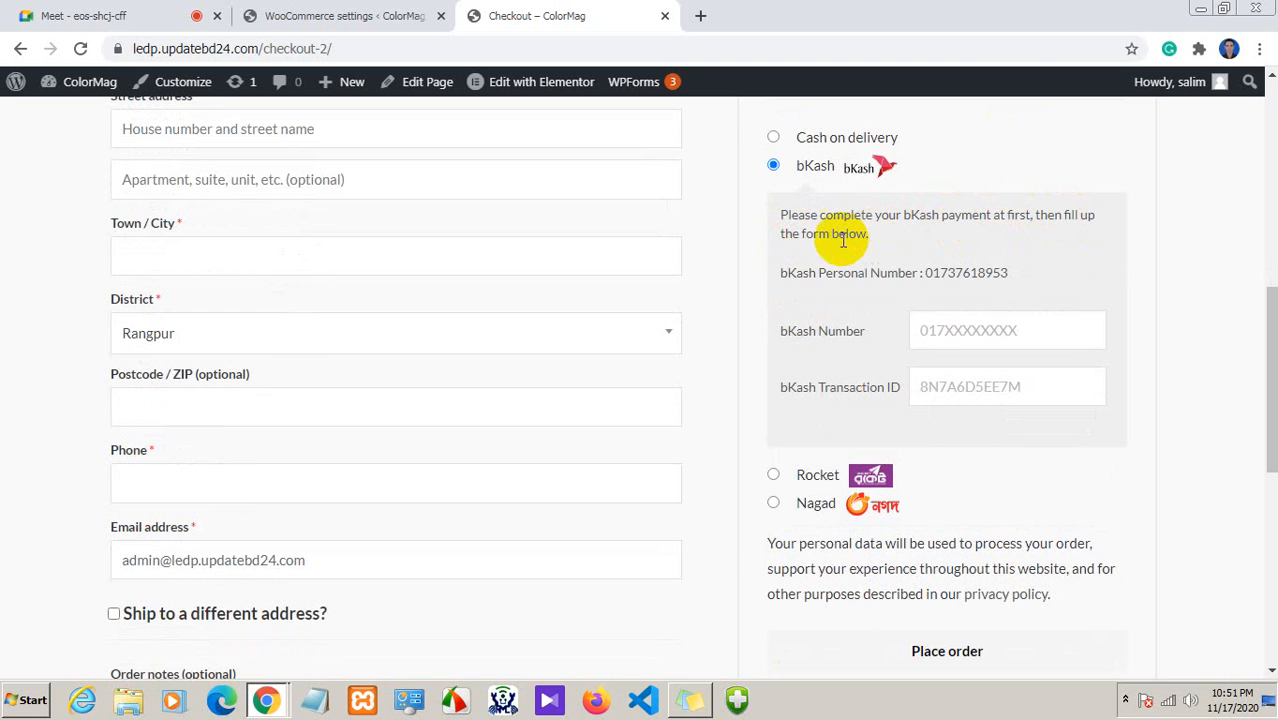
pyautogui.scroll(1, 856, 205)
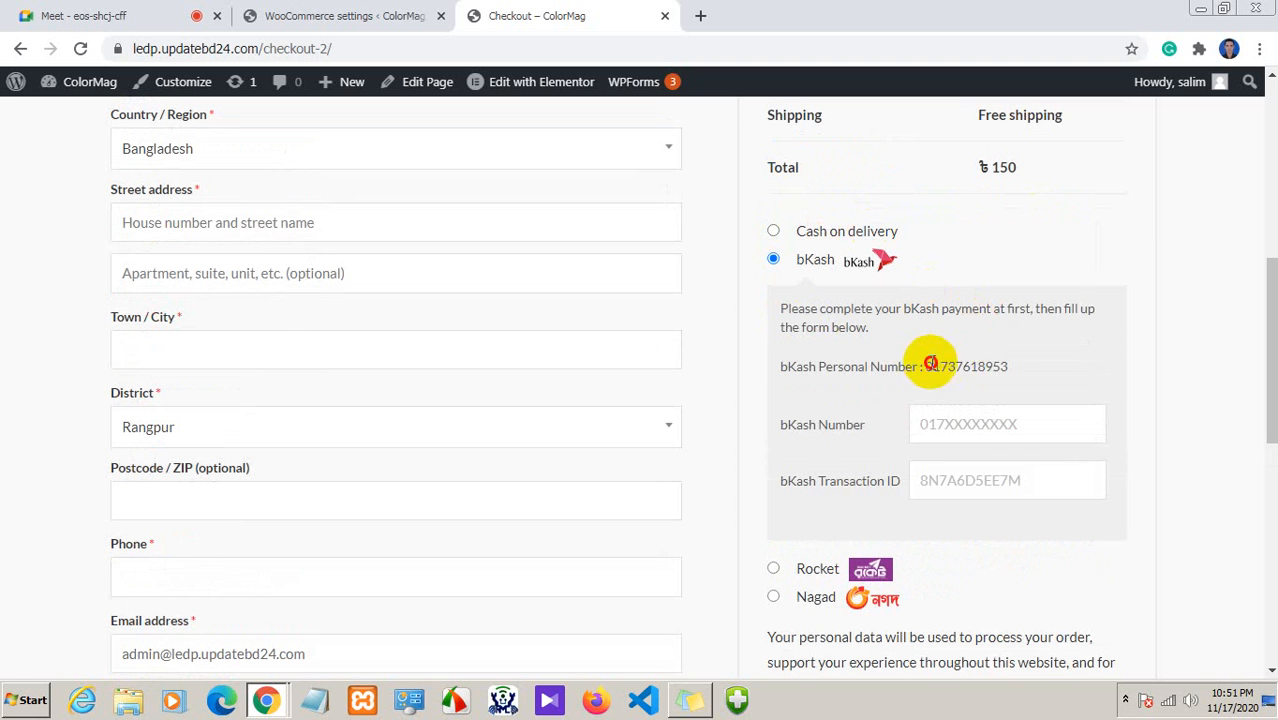
pyautogui.moveTo(926, 366); pyautogui.dragTo(1010, 368)
pyautogui.click(927, 424)
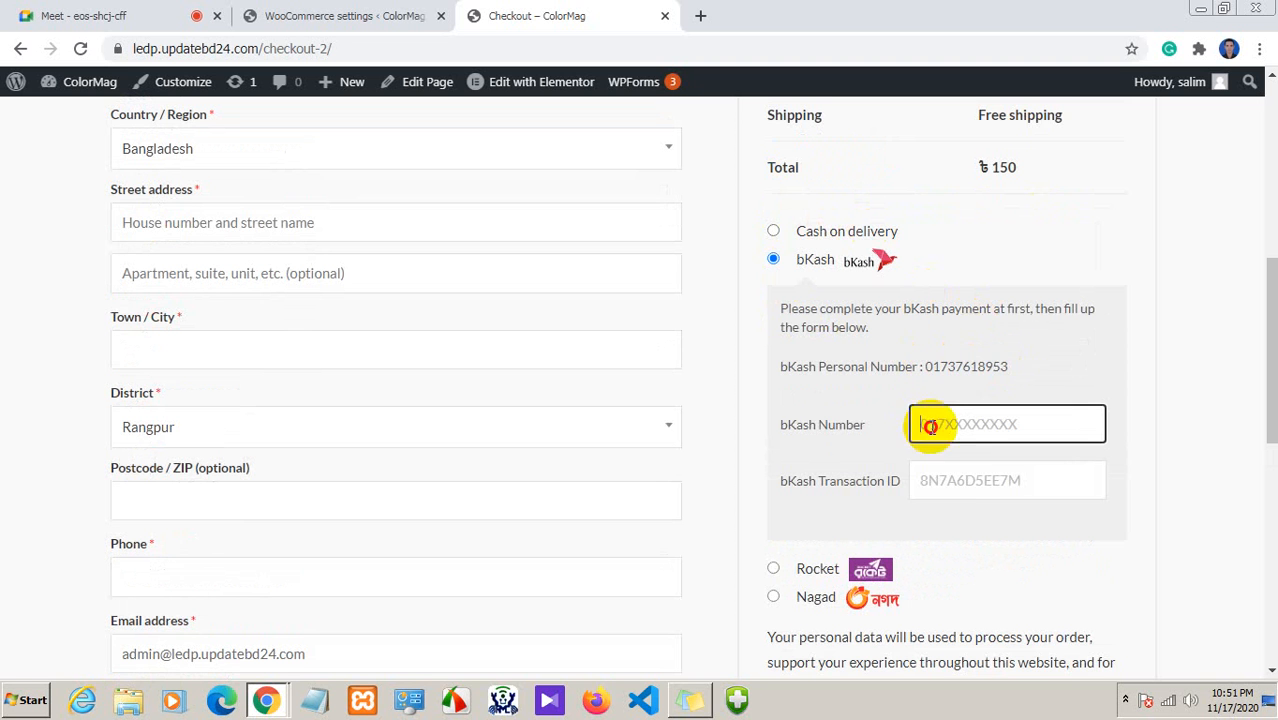
pyautogui.click(950, 476)
pyautogui.moveTo(1012, 366); pyautogui.dragTo(932, 366)
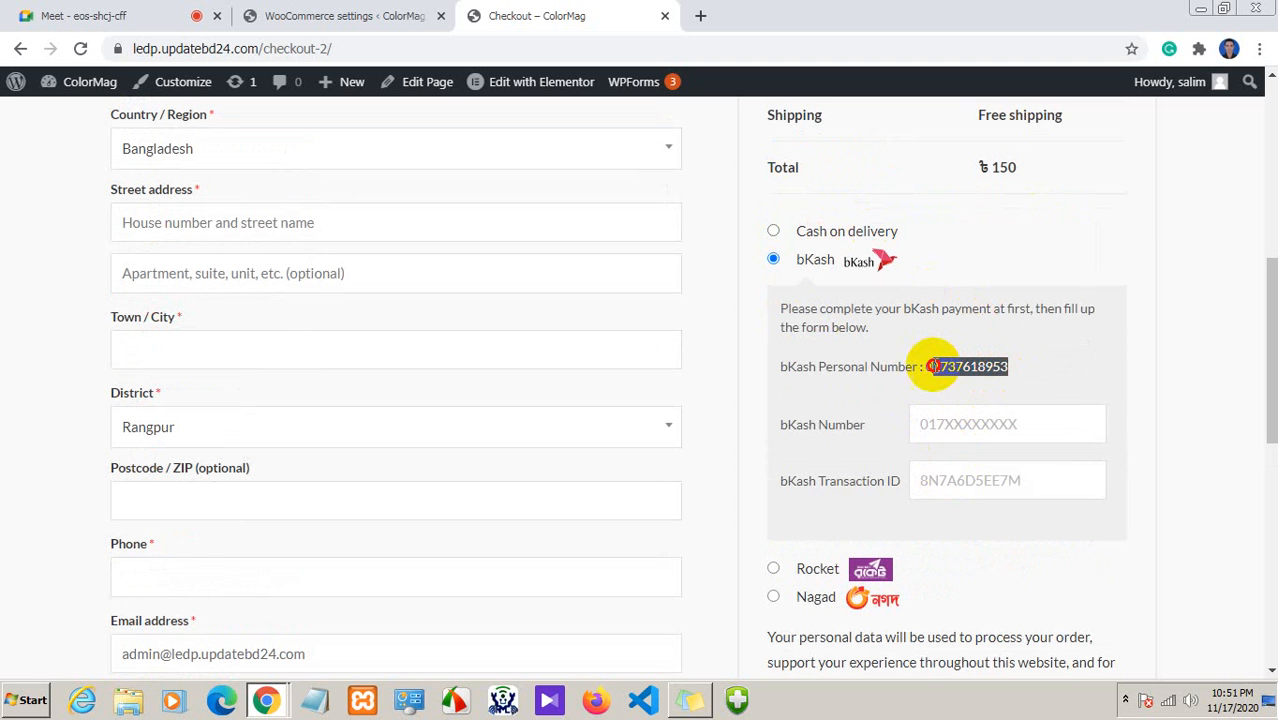
pyautogui.click(947, 422)
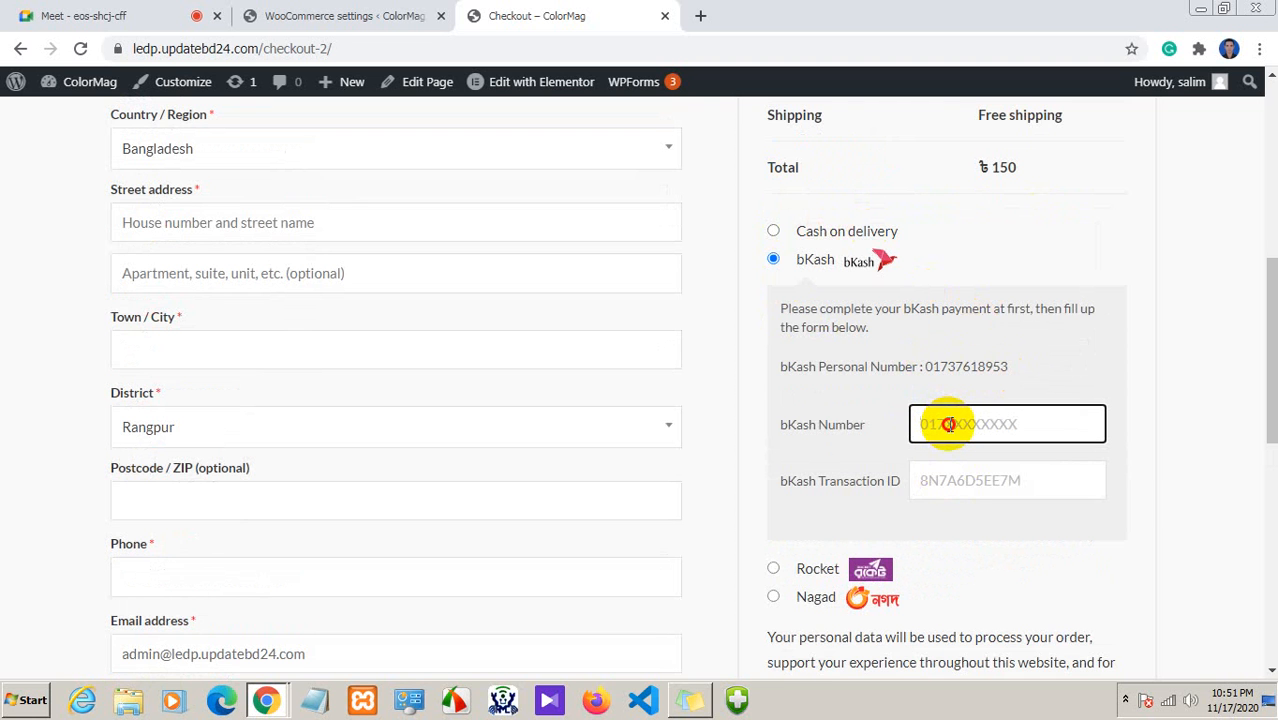
pyautogui.moveTo(781, 481); pyautogui.dragTo(950, 480)
pyautogui.click(963, 483)
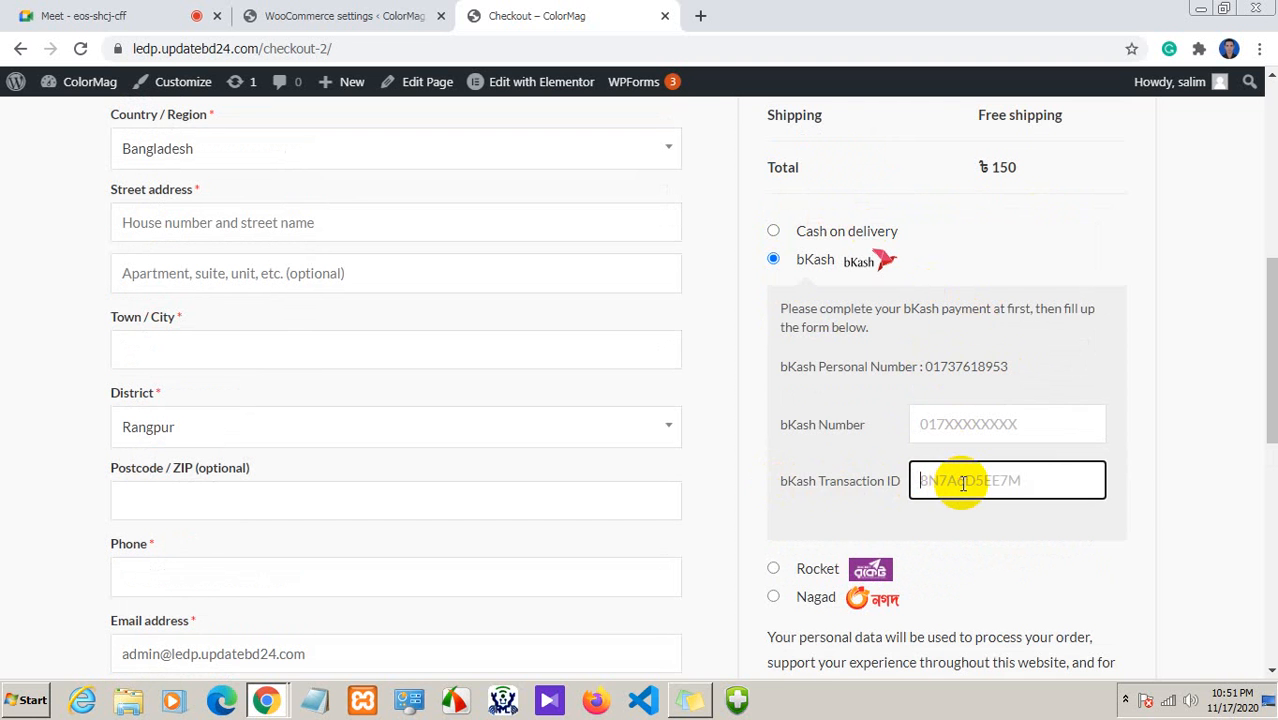
pyautogui.click(940, 428)
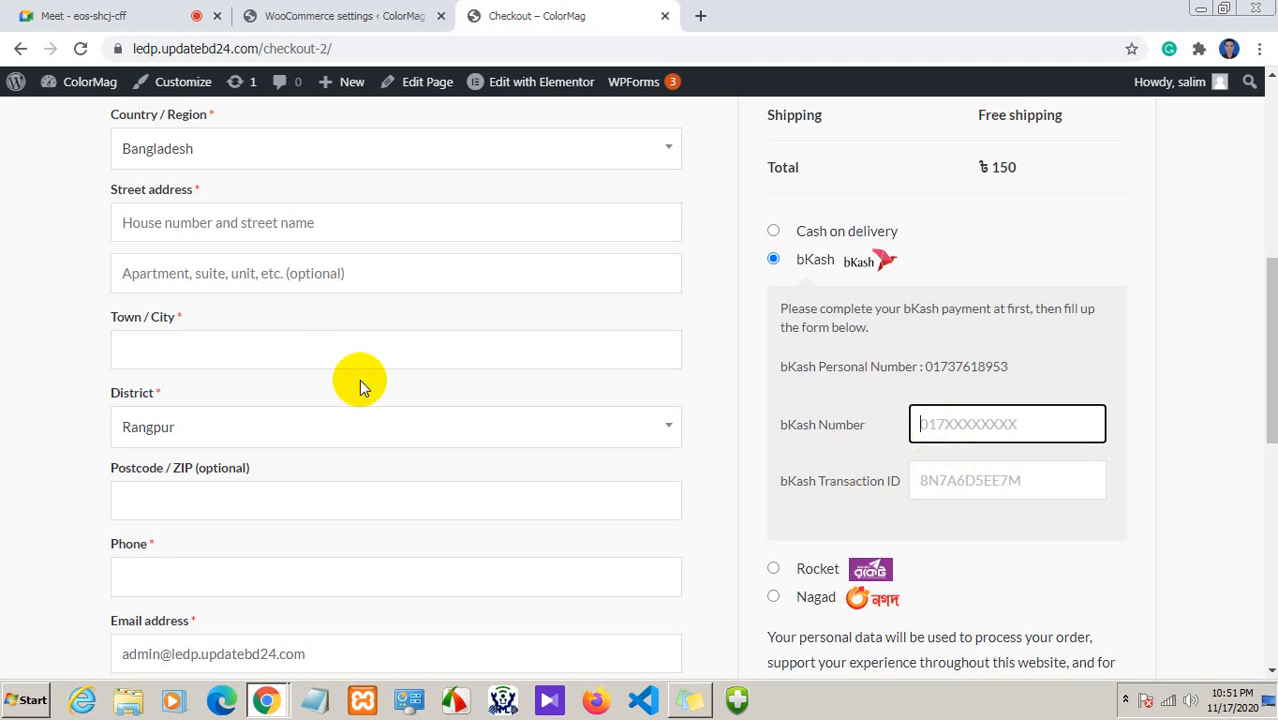
# Fill in the billing first name and last name with the saved entries, leaving the company name empty
pyautogui.scroll(2, 330, 360)
pyautogui.click(217, 186)
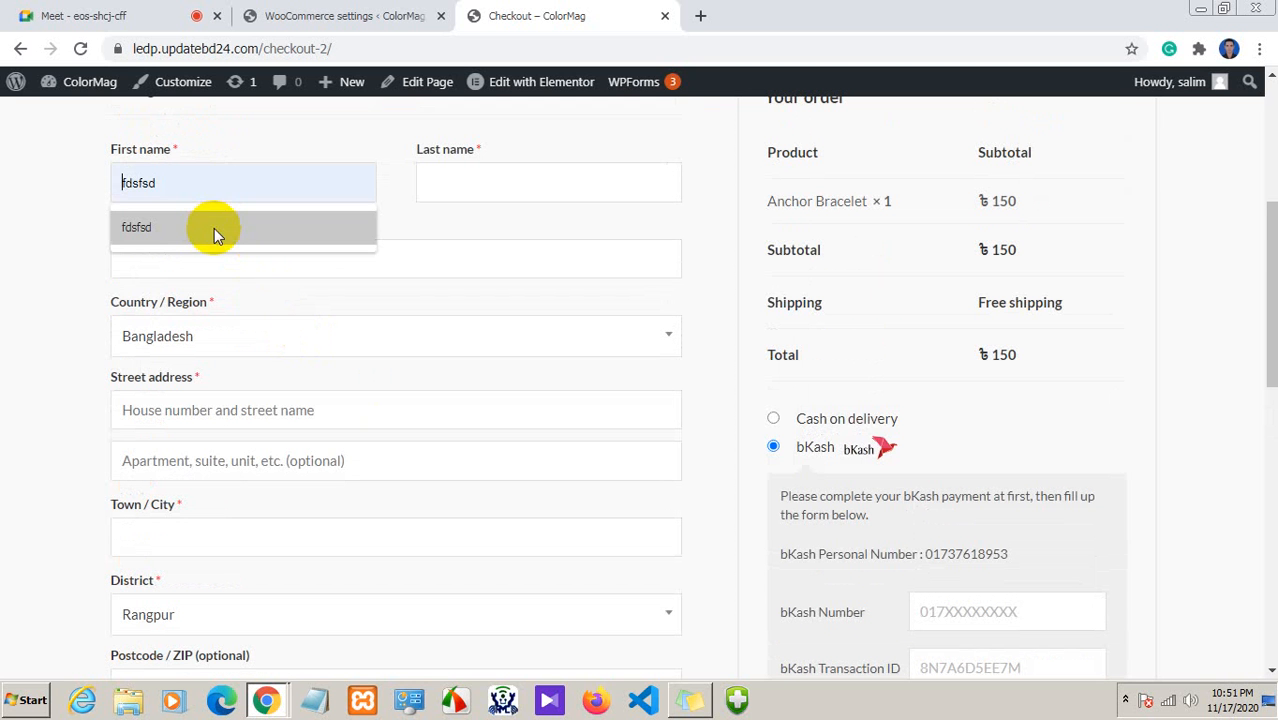
pyautogui.click(212, 227)
pyautogui.click(462, 183)
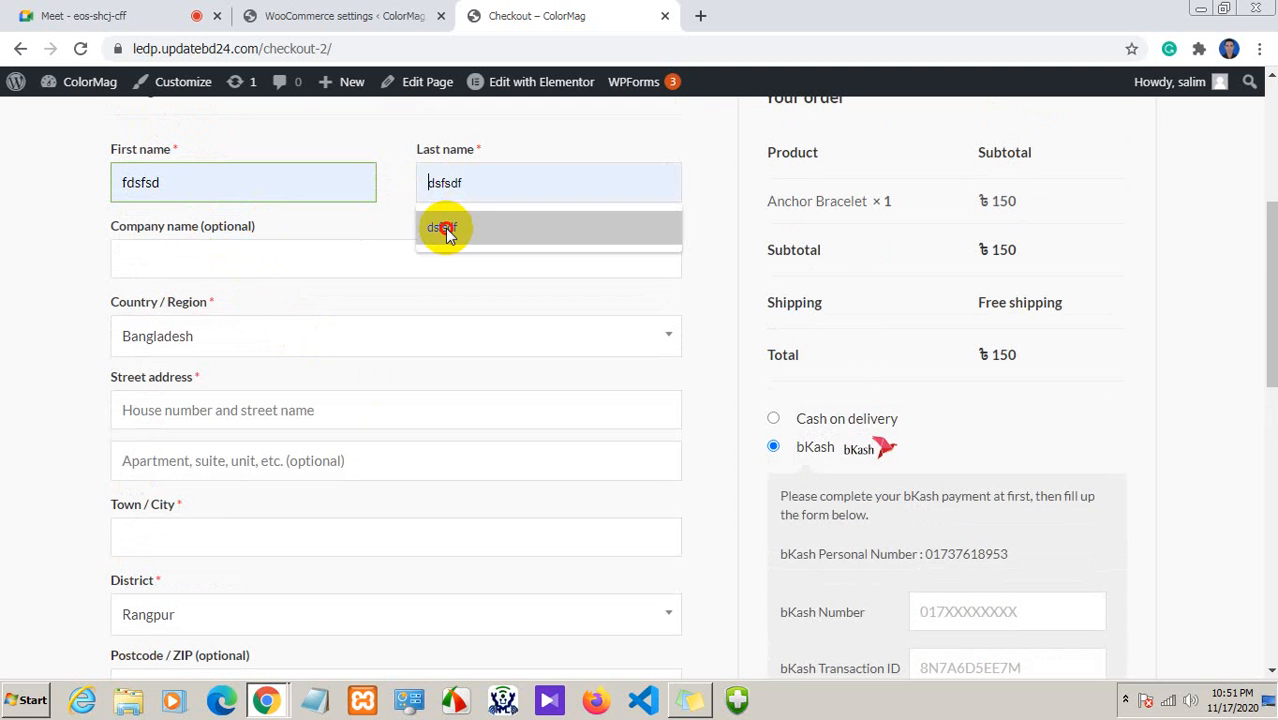
pyautogui.click(442, 228)
pyautogui.click(190, 261)
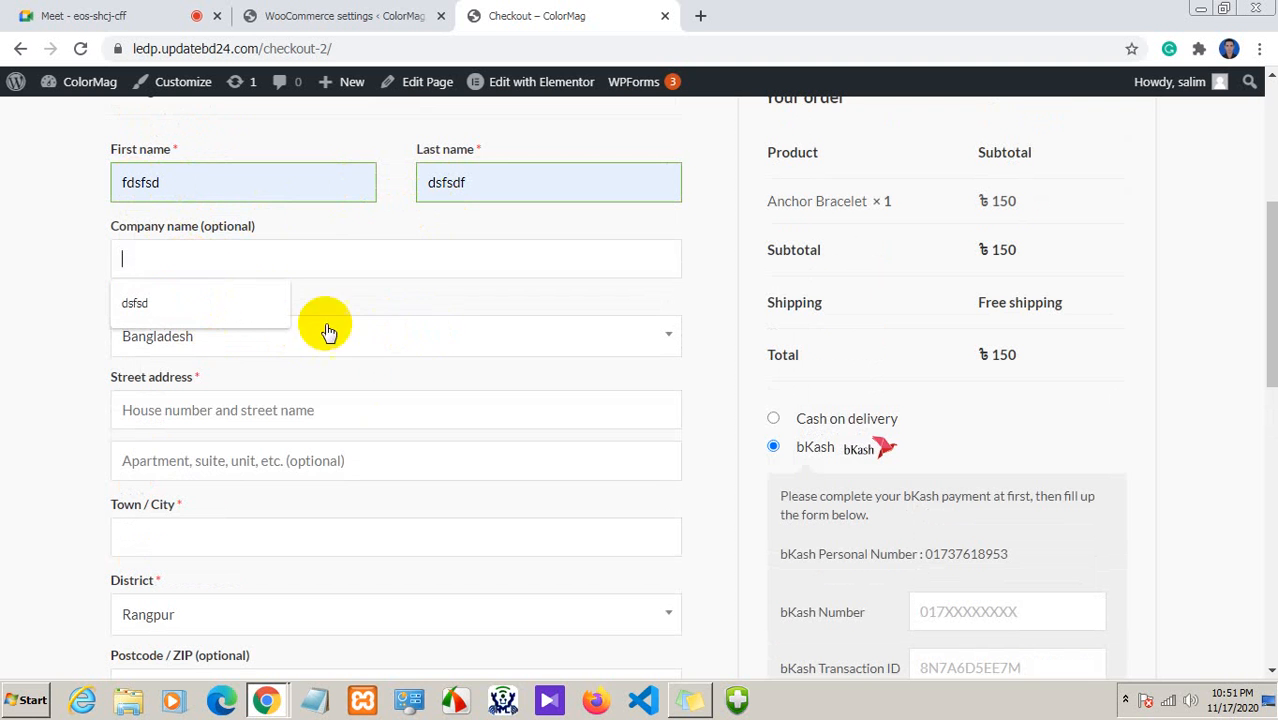
pyautogui.click(394, 316)
pyautogui.click(396, 318)
# Fill in the billing street address and the town or city with the saved entries
pyautogui.click(265, 410)
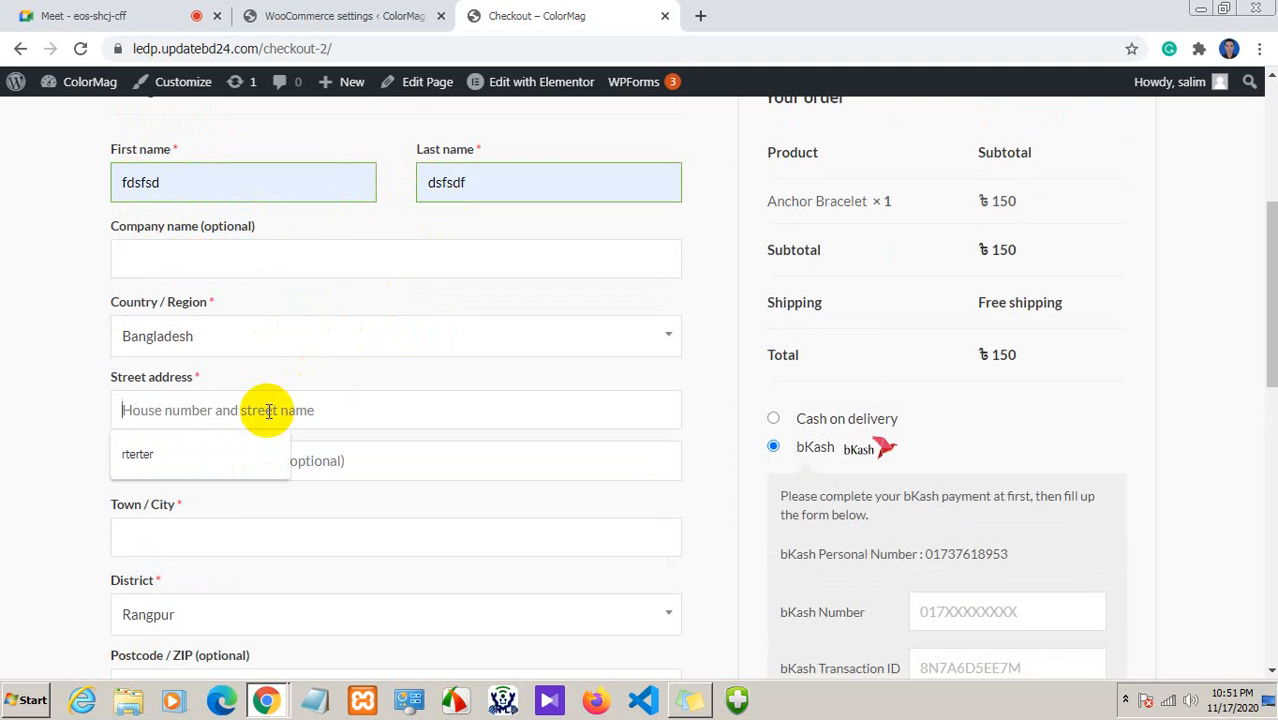
pyautogui.click(214, 458)
pyautogui.scroll(-2, 297, 438)
pyautogui.click(220, 345)
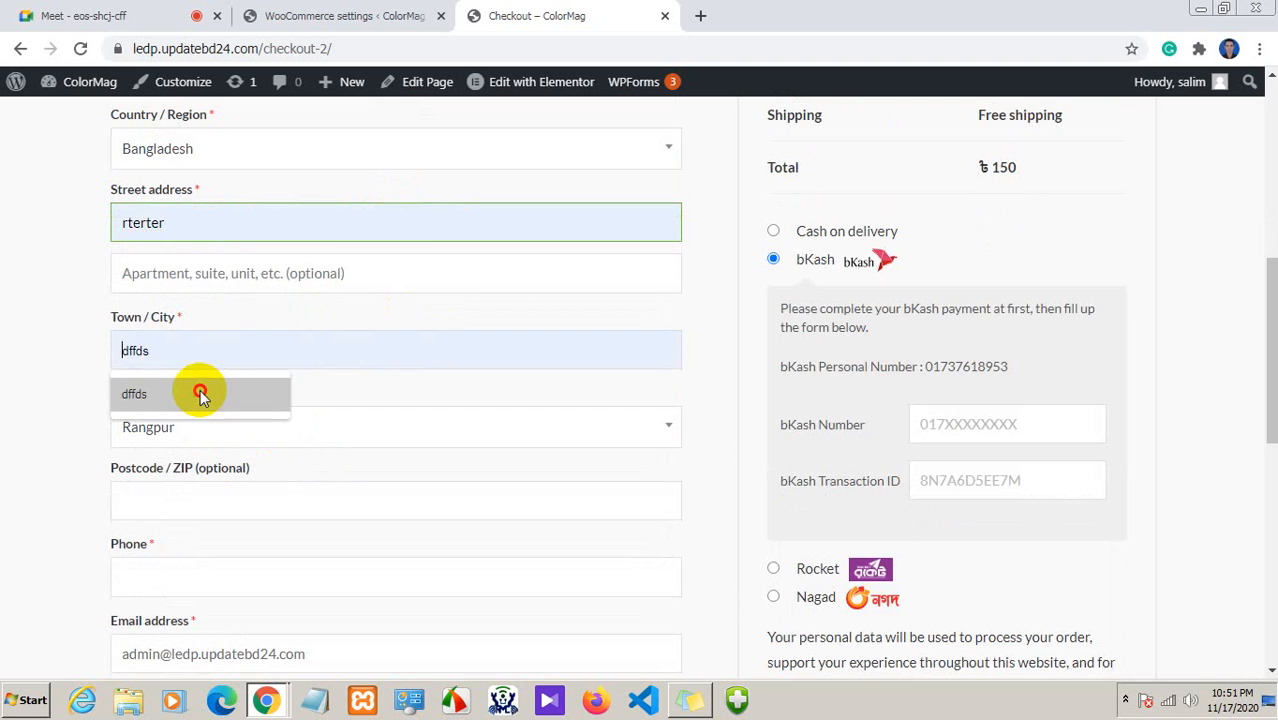
pyautogui.click(200, 391)
# Fill in the billing phone number with the saved entry
pyautogui.scroll(-2, 200, 540)
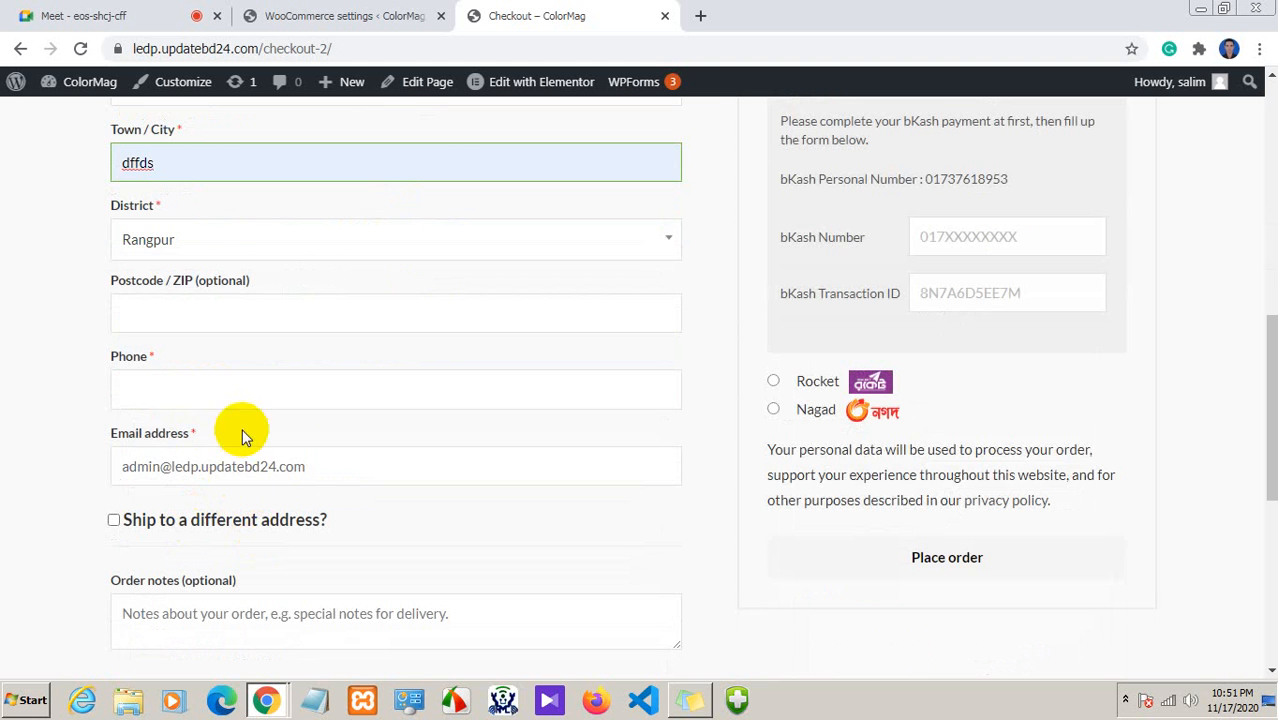
pyautogui.click(257, 385)
pyautogui.click(190, 450)
pyautogui.scroll(-2, 257, 476)
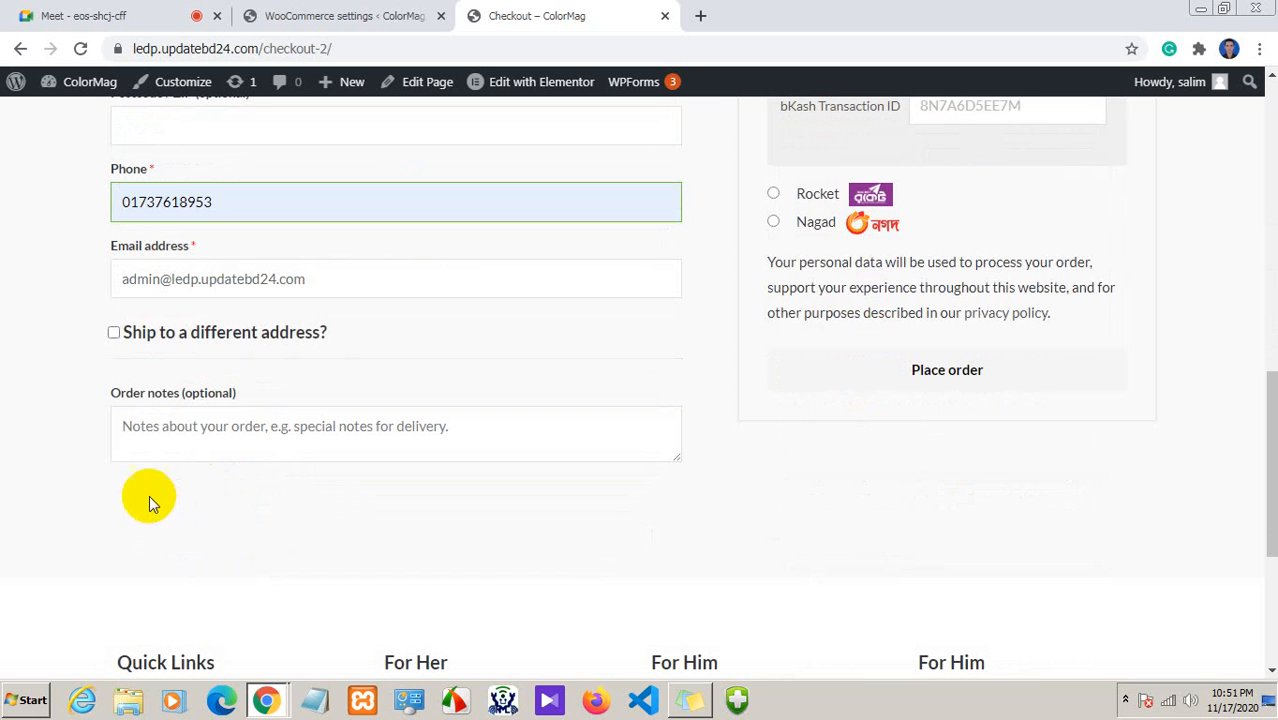
# Copy the displayed bKash personal number into the bKash Number field of the payment form
pyautogui.scroll(5, 900, 420)
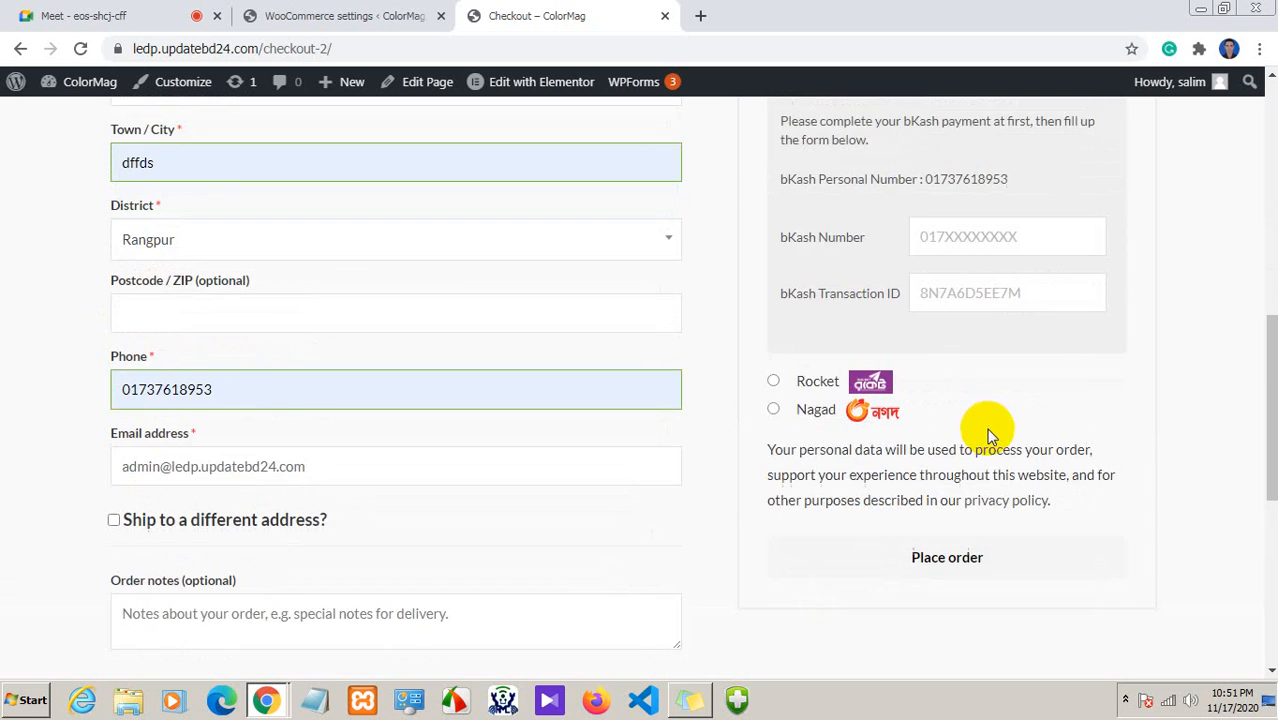
pyautogui.click(960, 520)
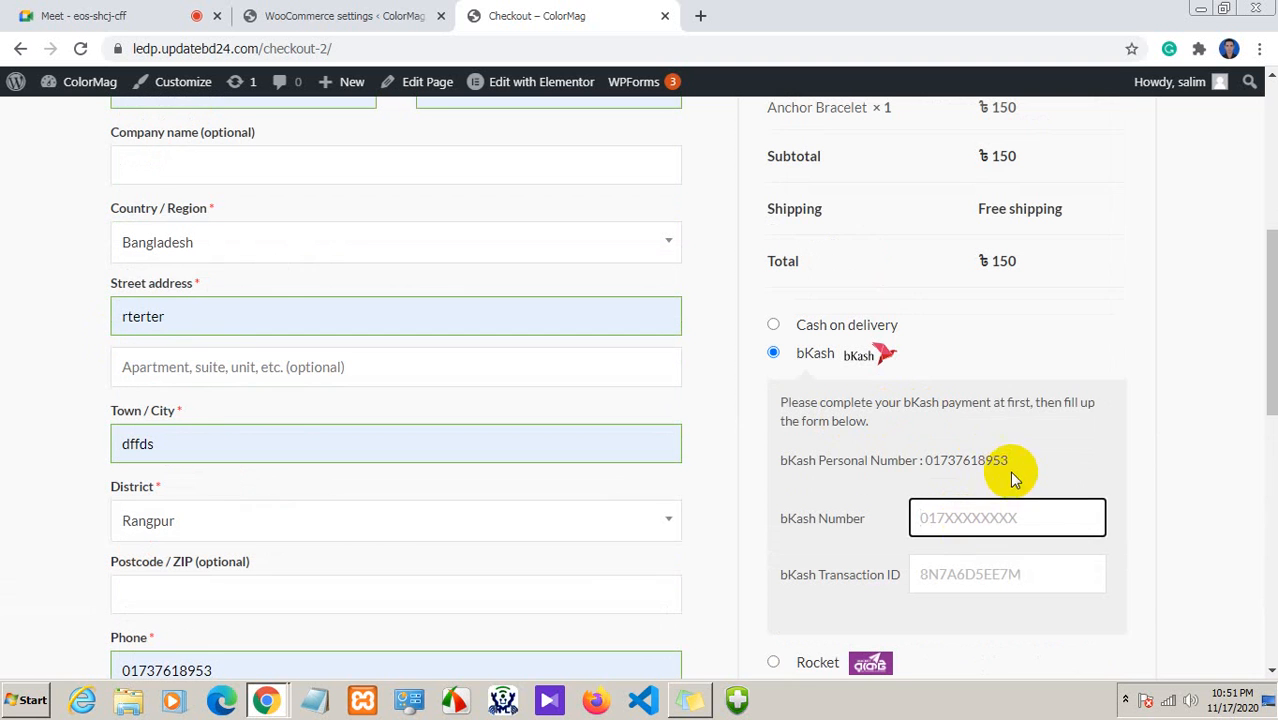
pyautogui.moveTo(1010, 462); pyautogui.dragTo(928, 462)
pyautogui.rightClick(940, 462)
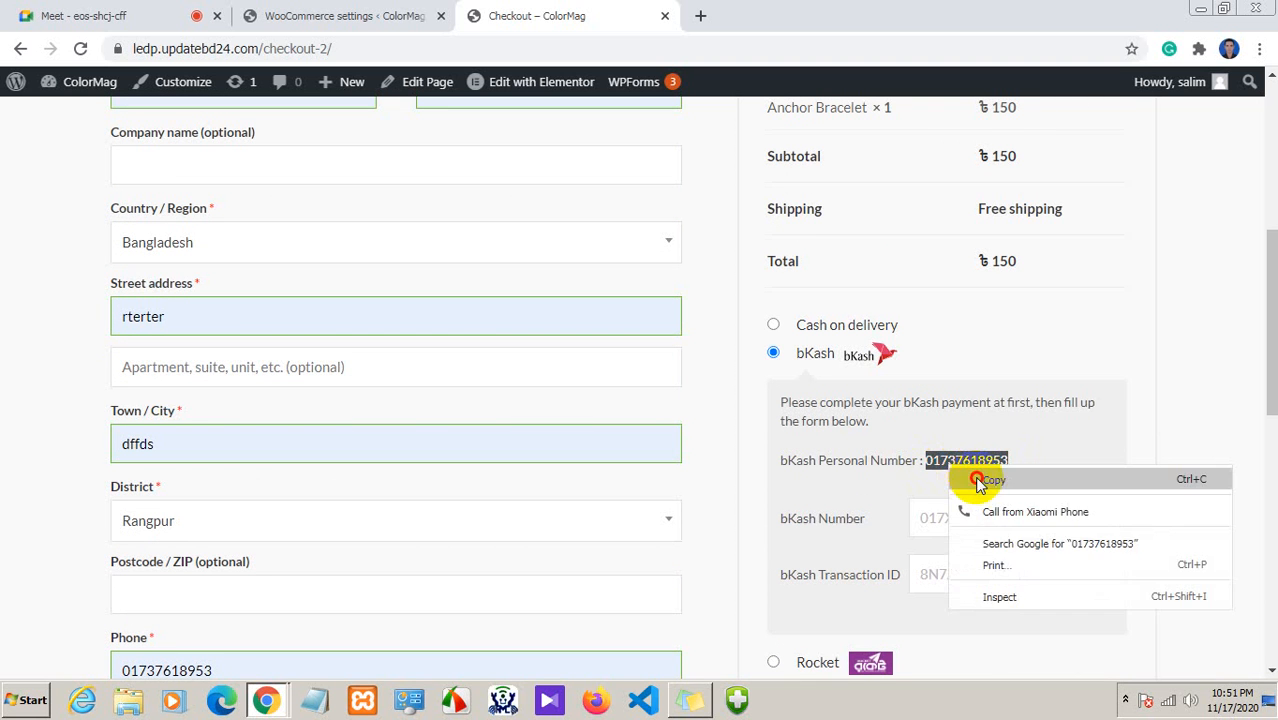
pyautogui.click(979, 484)
pyautogui.click(964, 515)
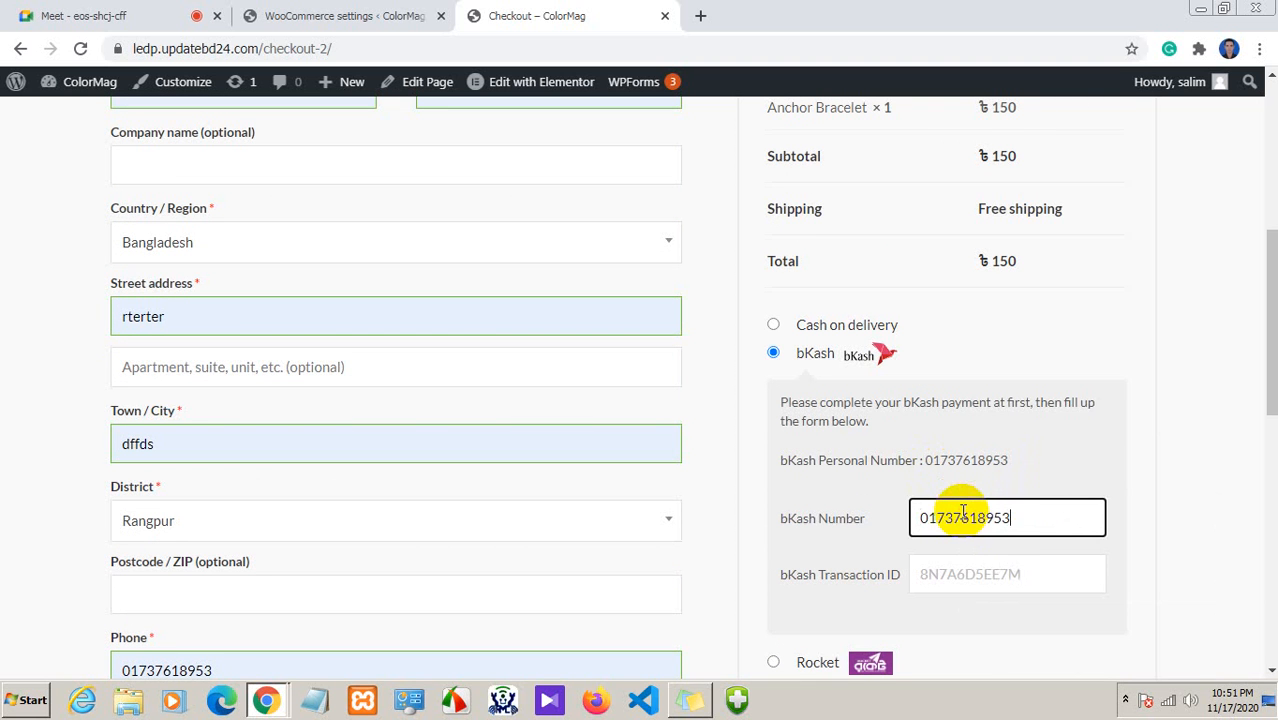
# Enter a dummy bKash transaction ID and place the order for the Anchor Bracelet
pyautogui.click(970, 590)
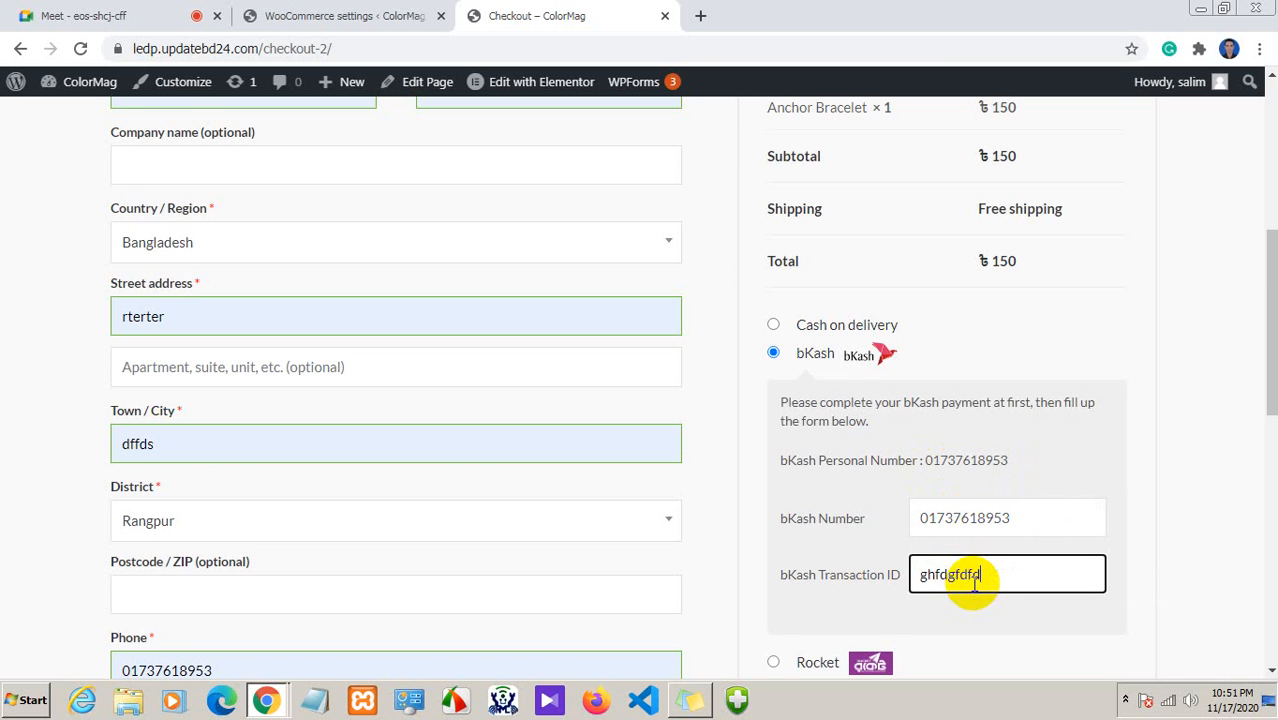
pyautogui.scroll(-2, 900, 600)
pyautogui.scroll(-2, 955, 560)
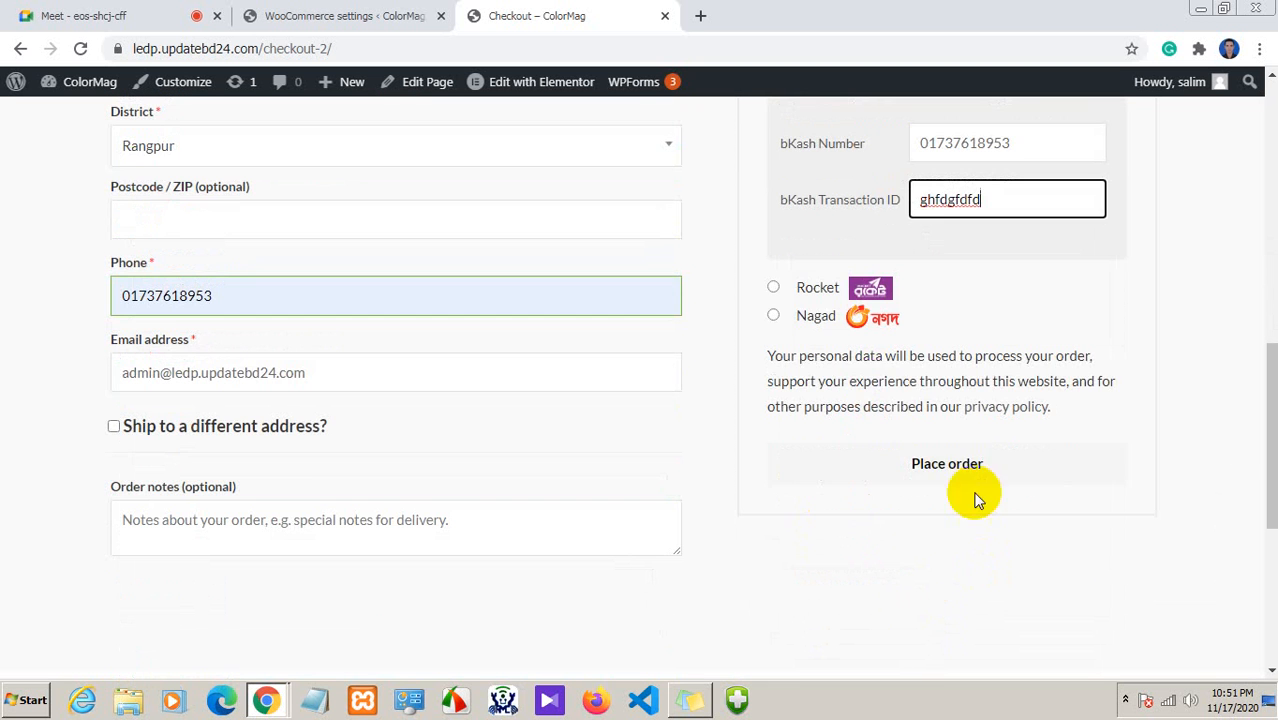
pyautogui.click(950, 471)
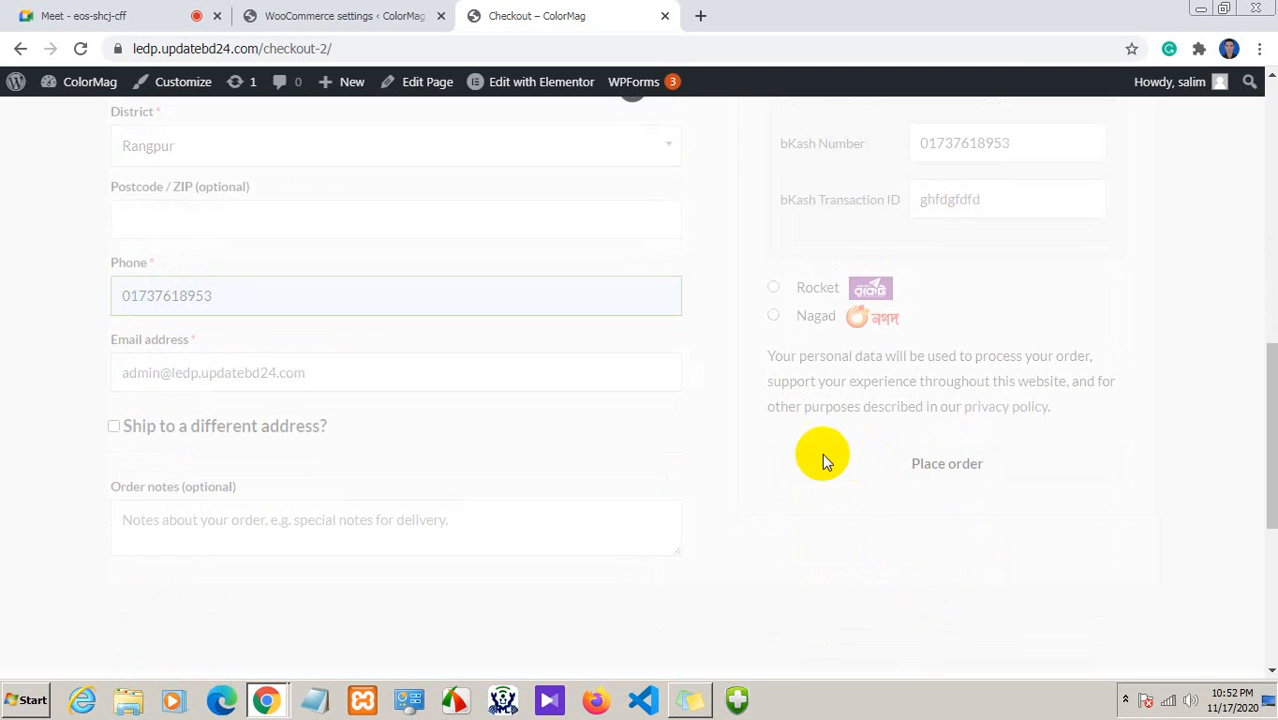
pyautogui.scroll(3, 822, 453)
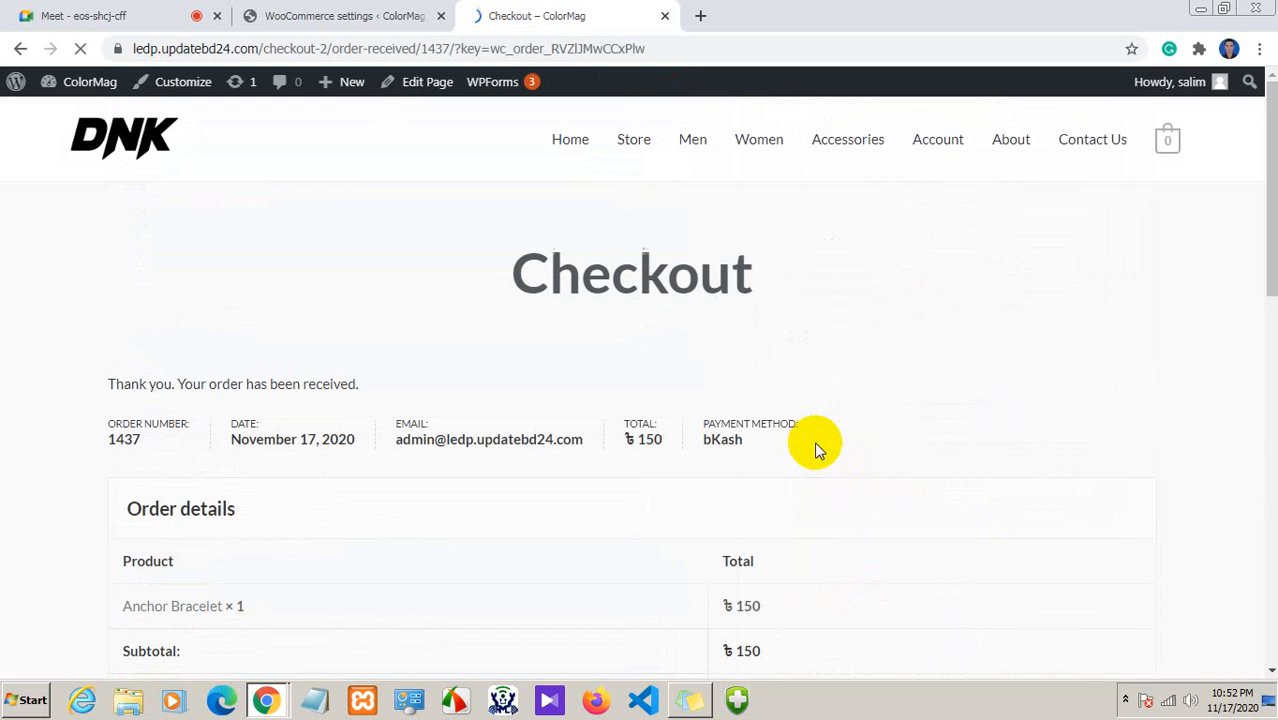
pyautogui.scroll(-3, 573, 419)
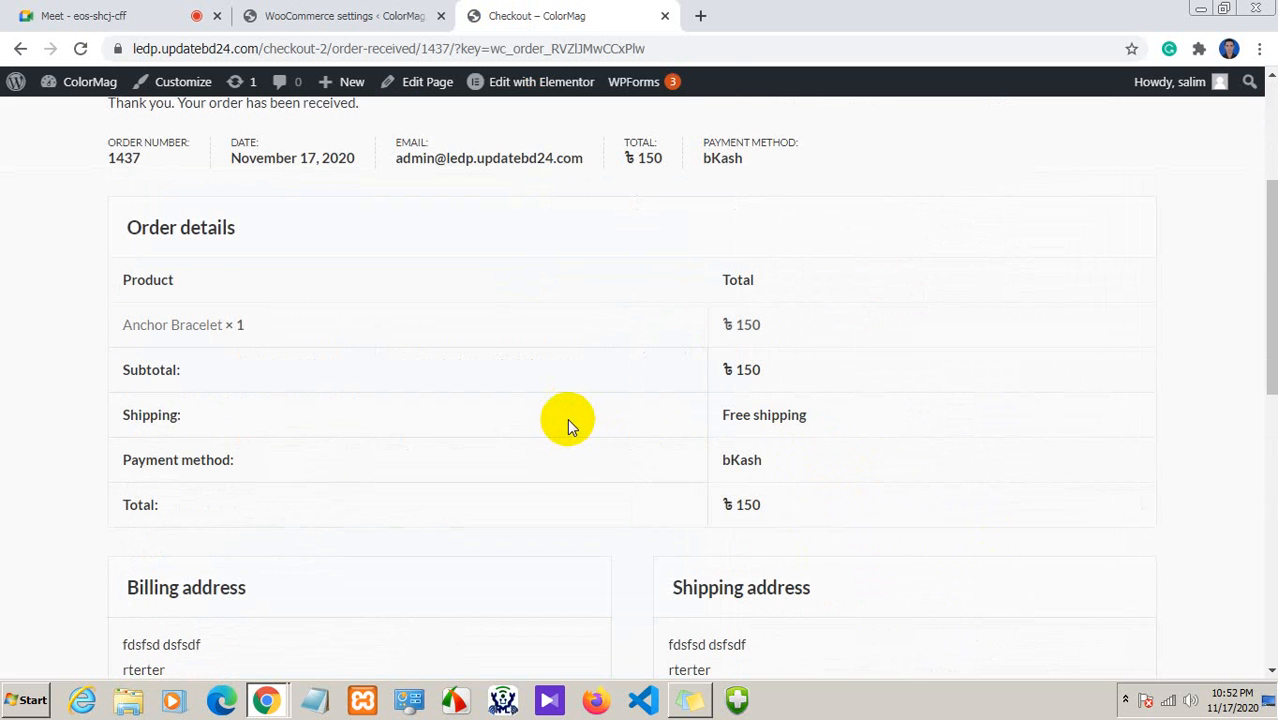
# Look over the order confirmation page, including the order details, both addresses and the bKash payment rows
pyautogui.scroll(-4, 567, 418)
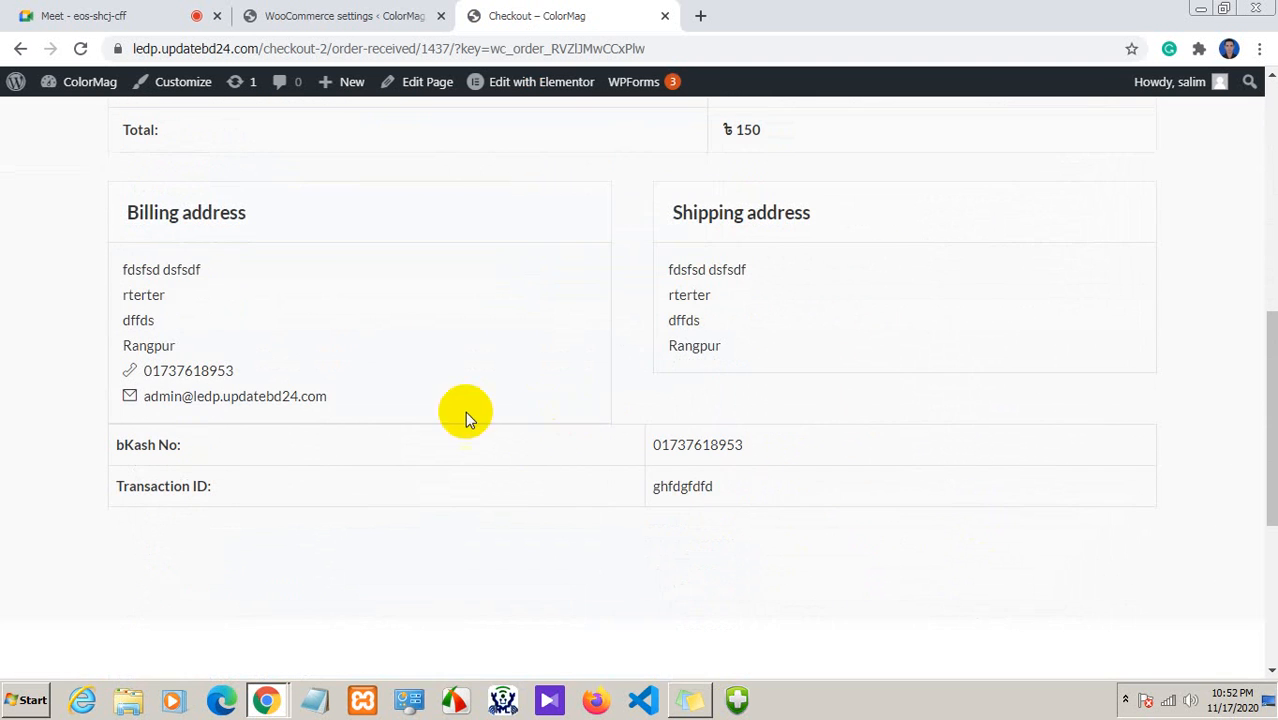
pyautogui.scroll(1, 335, 455)
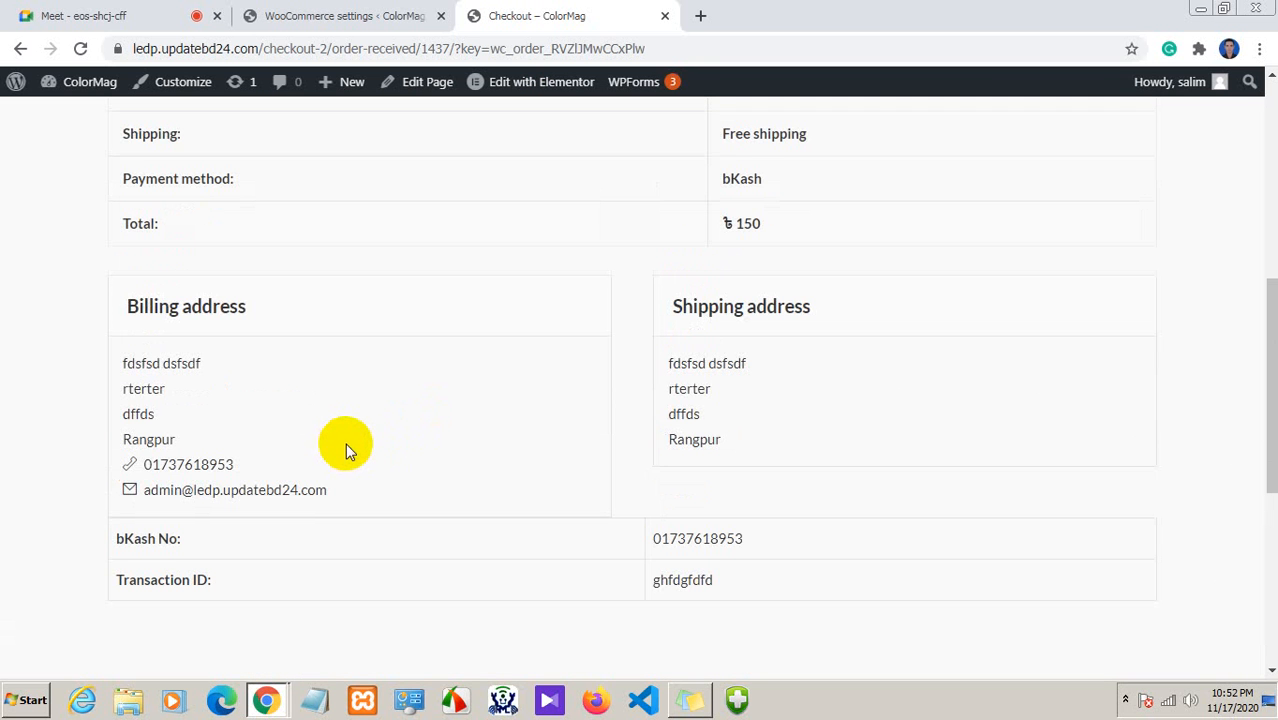
pyautogui.scroll(4, 345, 443)
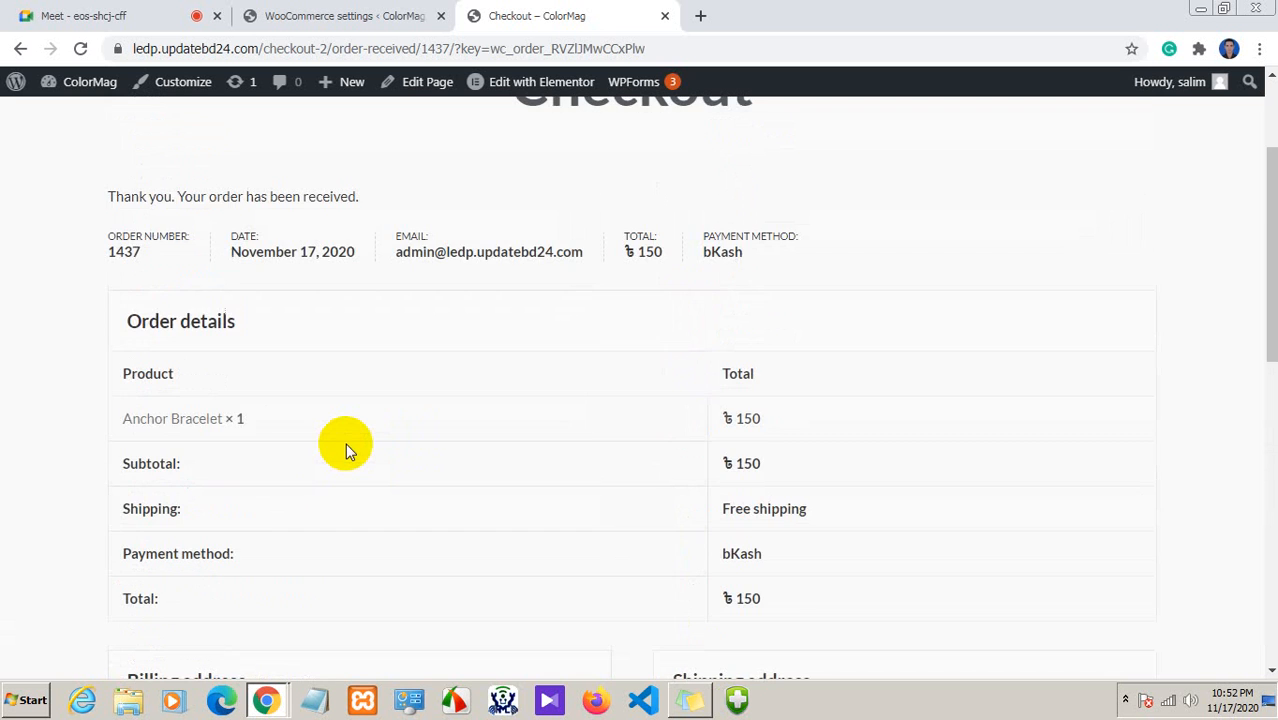
pyautogui.scroll(2, 345, 443)
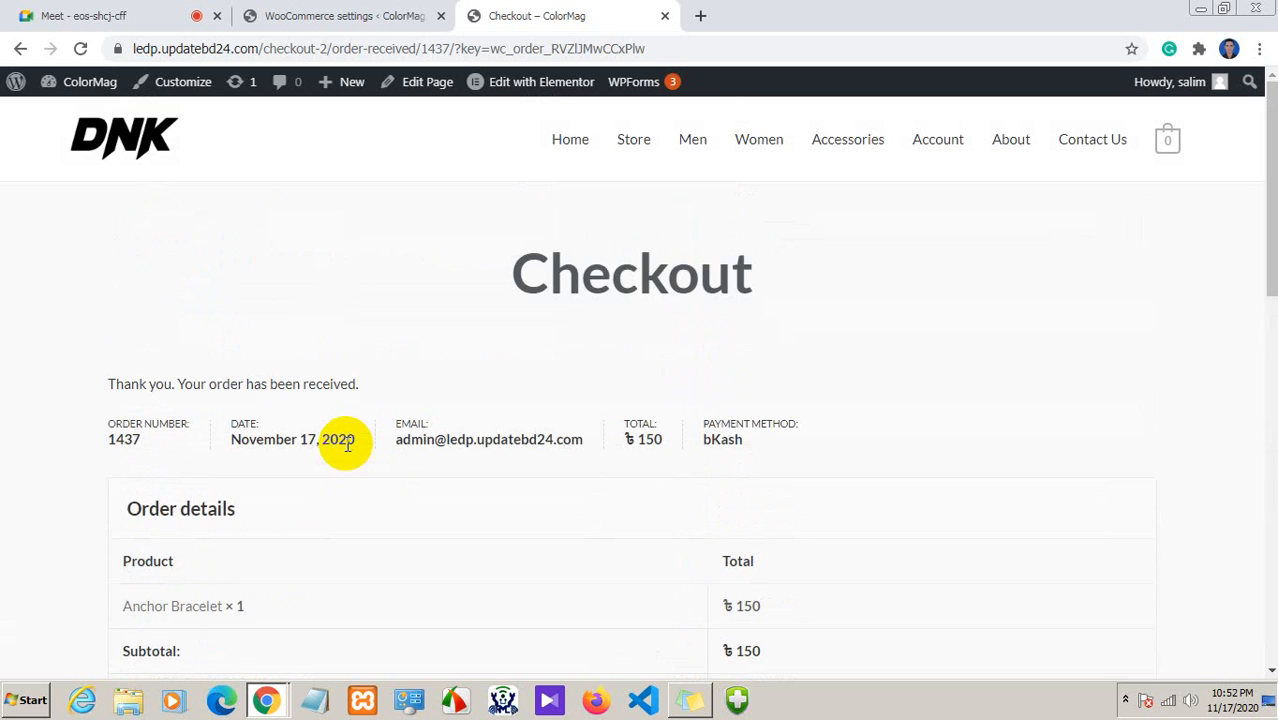
pyautogui.scroll(-1, 347, 444)
pyautogui.scroll(-1, 347, 444)
pyautogui.scroll(1, 345, 449)
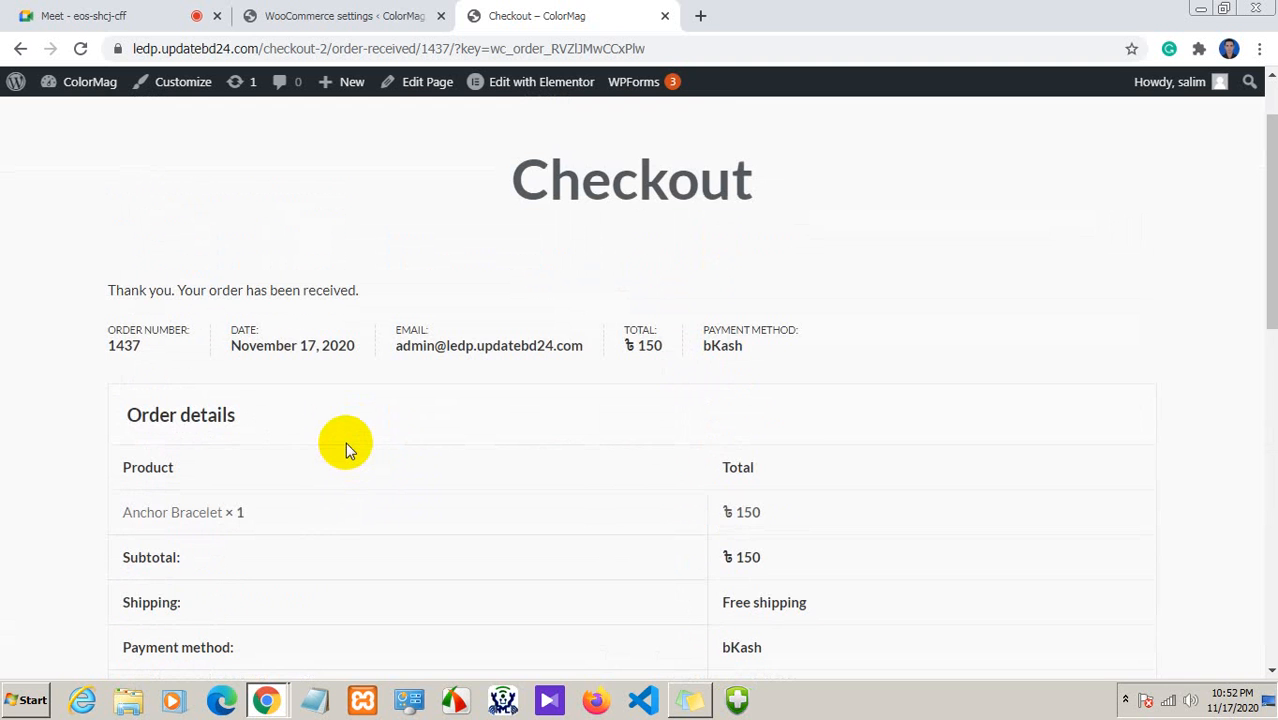
pyautogui.scroll(1, 345, 443)
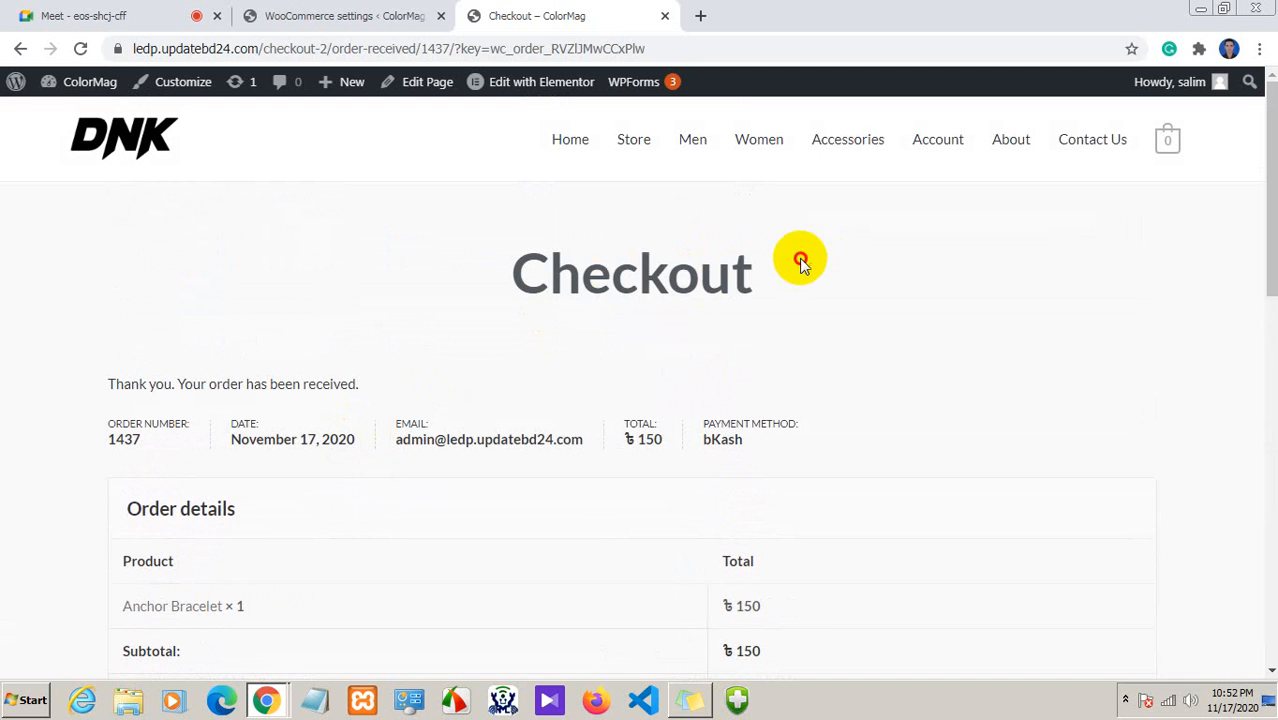
# Examine the confirmation page's Checkout heading and the order summary line with number, date, email, total and payment method
pyautogui.moveTo(802, 260); pyautogui.dragTo(510, 270)
pyautogui.click(679, 300)
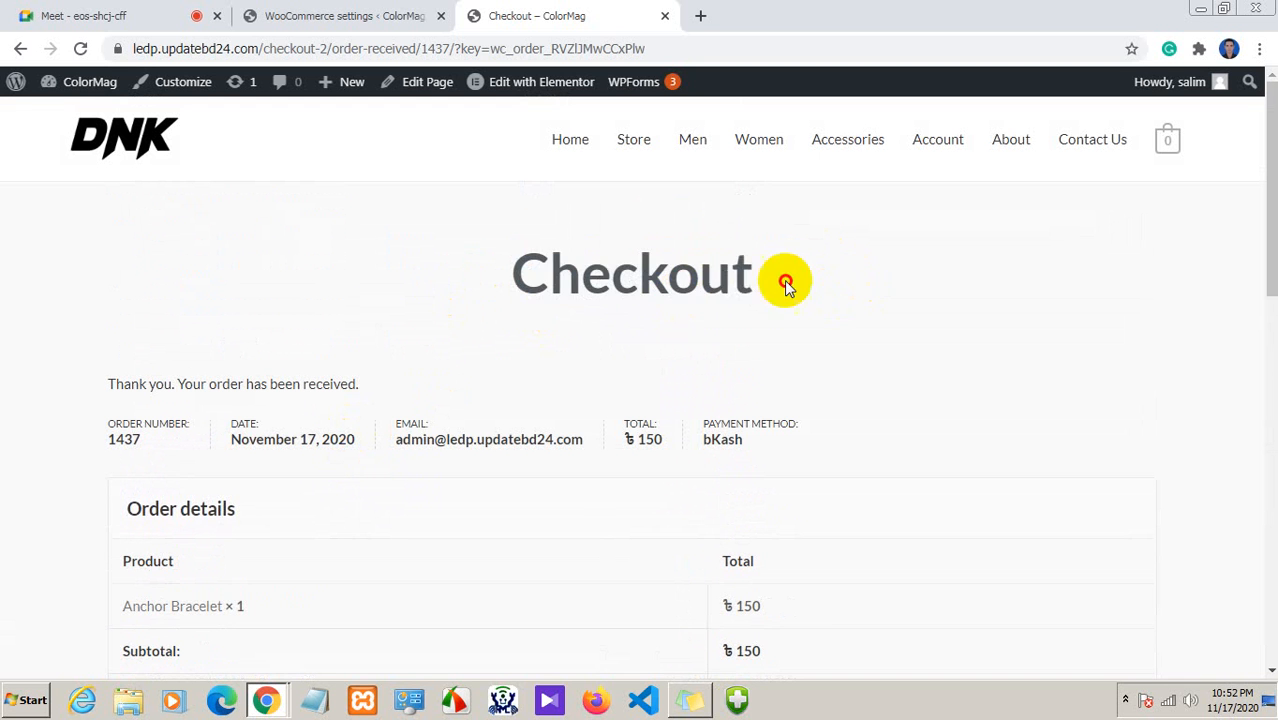
pyautogui.moveTo(786, 285); pyautogui.dragTo(760, 280)
pyautogui.click(542, 291)
pyautogui.moveTo(639, 277)
pyautogui.mouseDown()
pyautogui.moveTo(508, 274)
pyautogui.moveTo(756, 277)
pyautogui.moveTo(650, 285)
pyautogui.mouseUp()
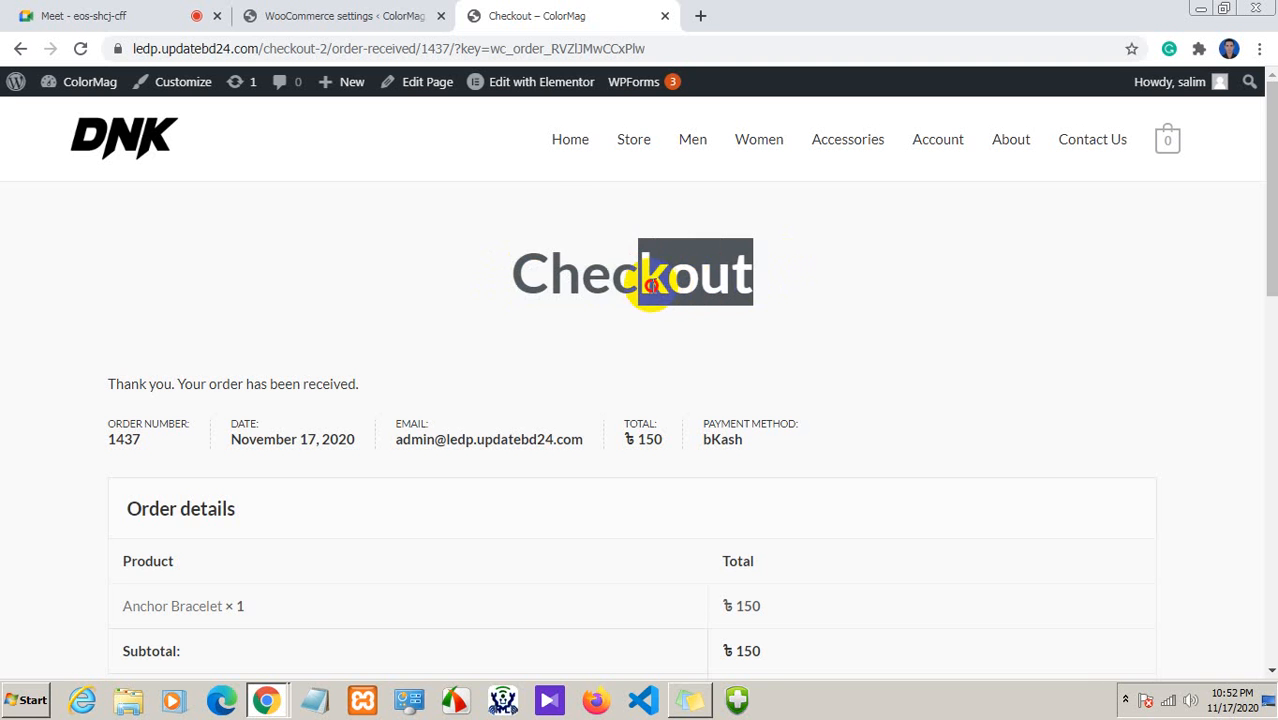
pyautogui.click(434, 316)
pyautogui.scroll(-1, 218, 380)
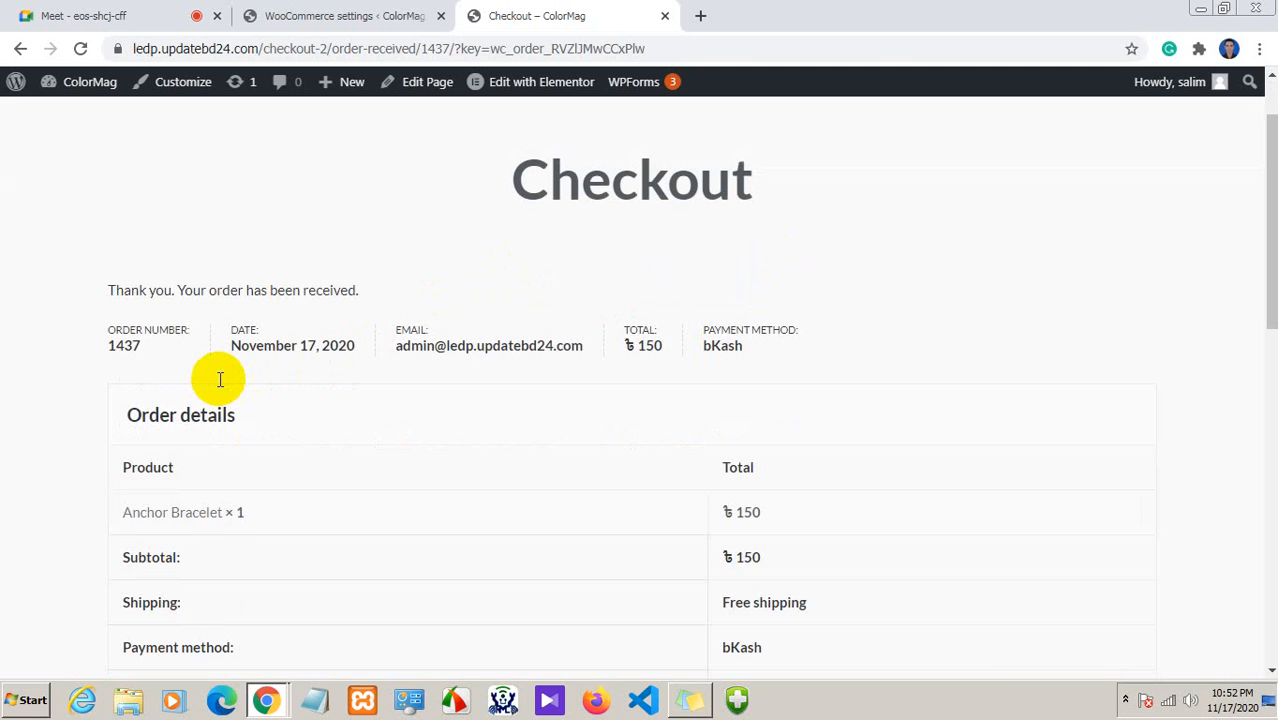
pyautogui.moveTo(860, 330); pyautogui.dragTo(49, 320)
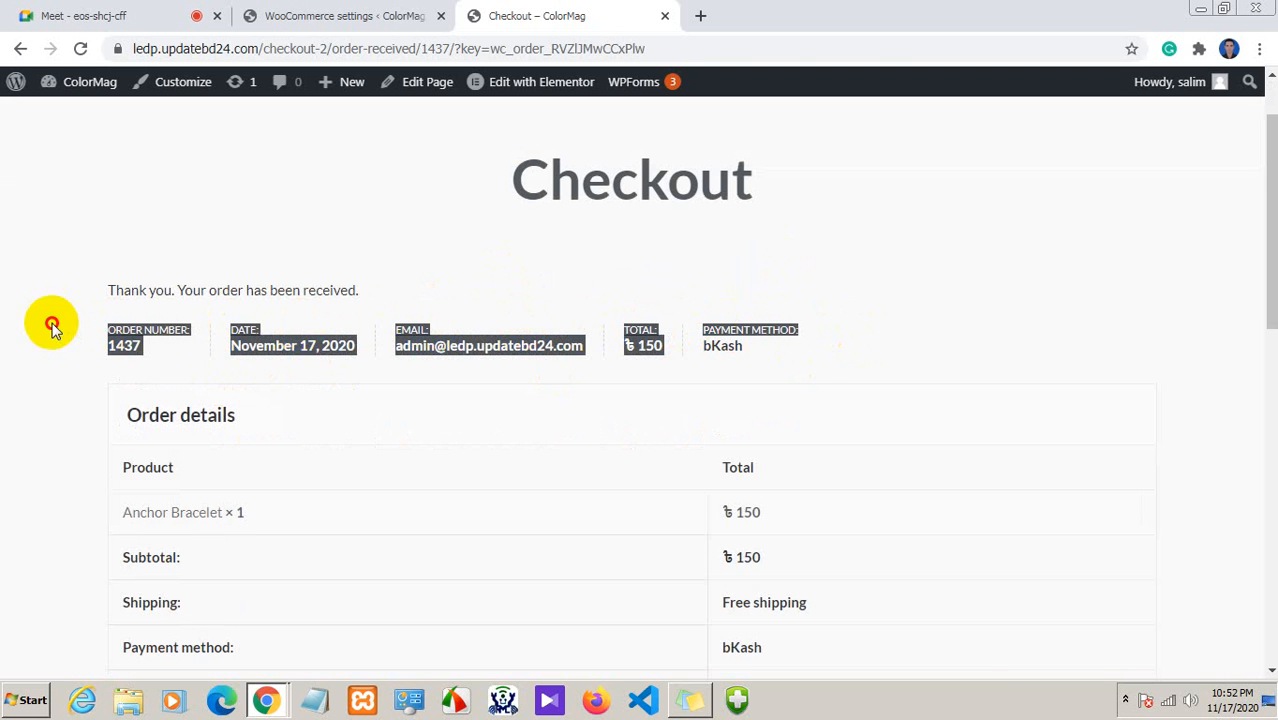
pyautogui.click(516, 291)
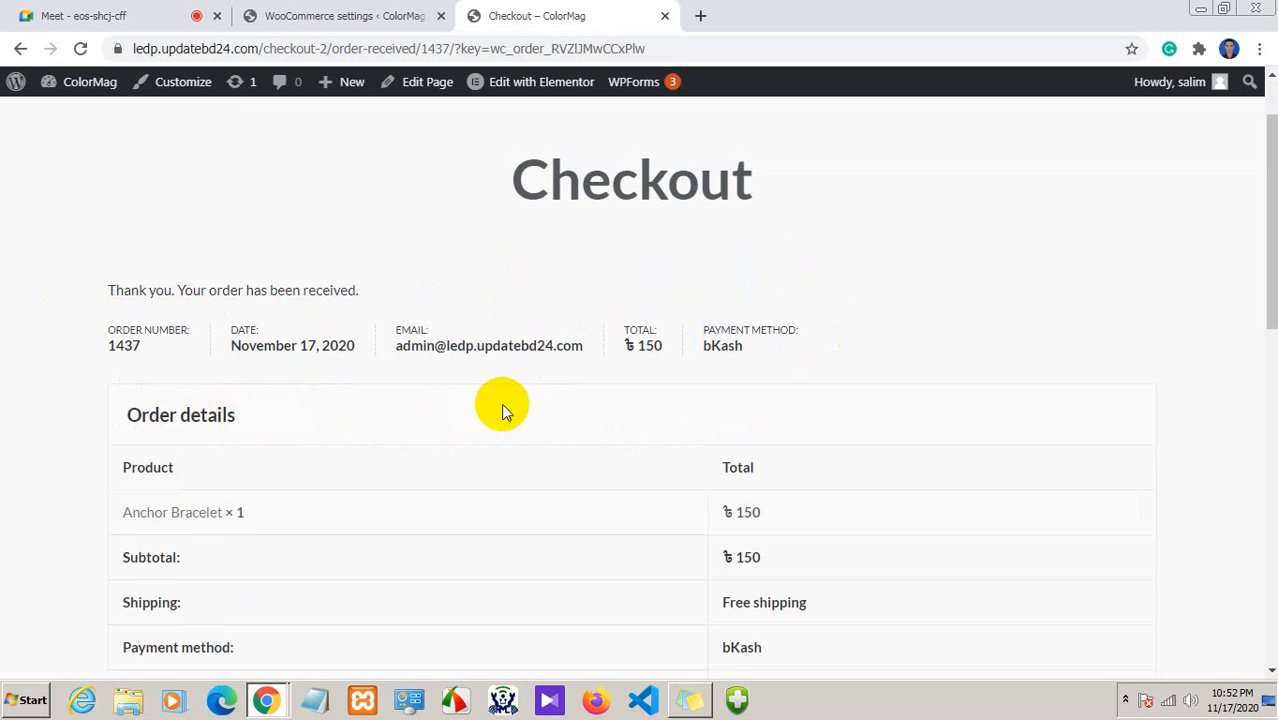
# Review the name, address and contact entries under Billing address and the matching entries under Shipping address
pyautogui.scroll(-5, 515, 405)
pyautogui.scroll(-2, 238, 432)
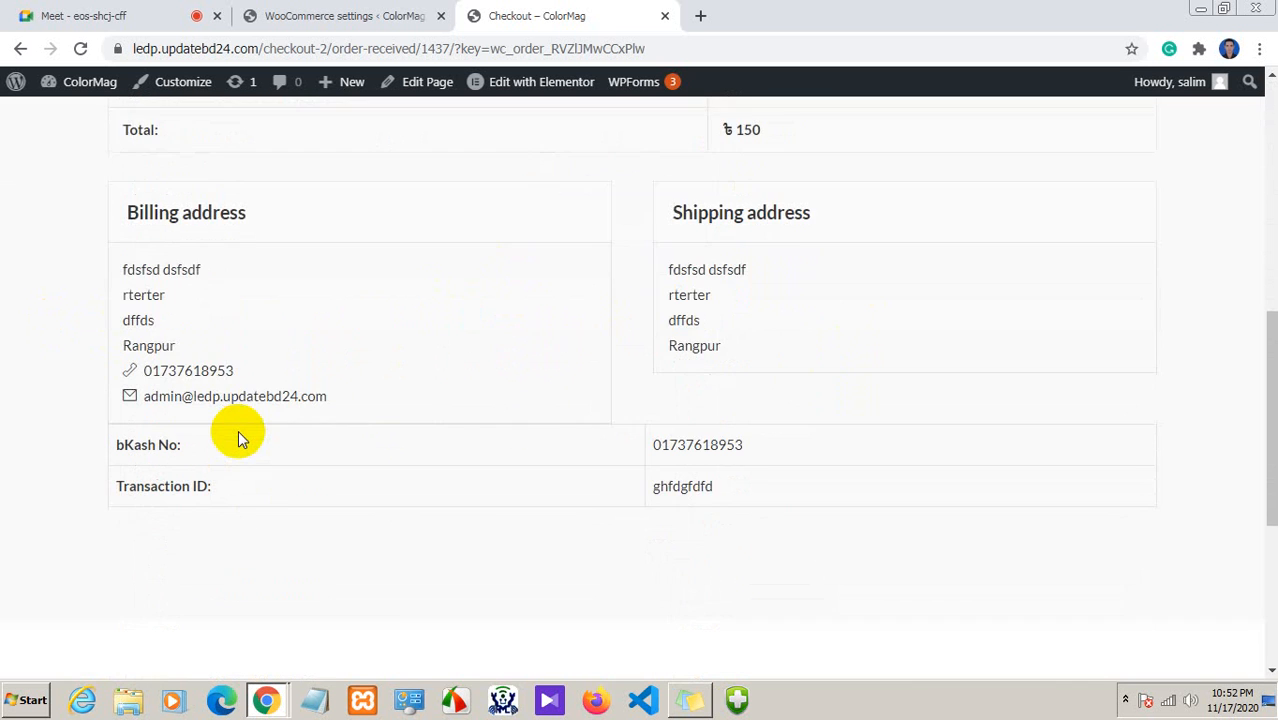
pyautogui.scroll(2, 238, 433)
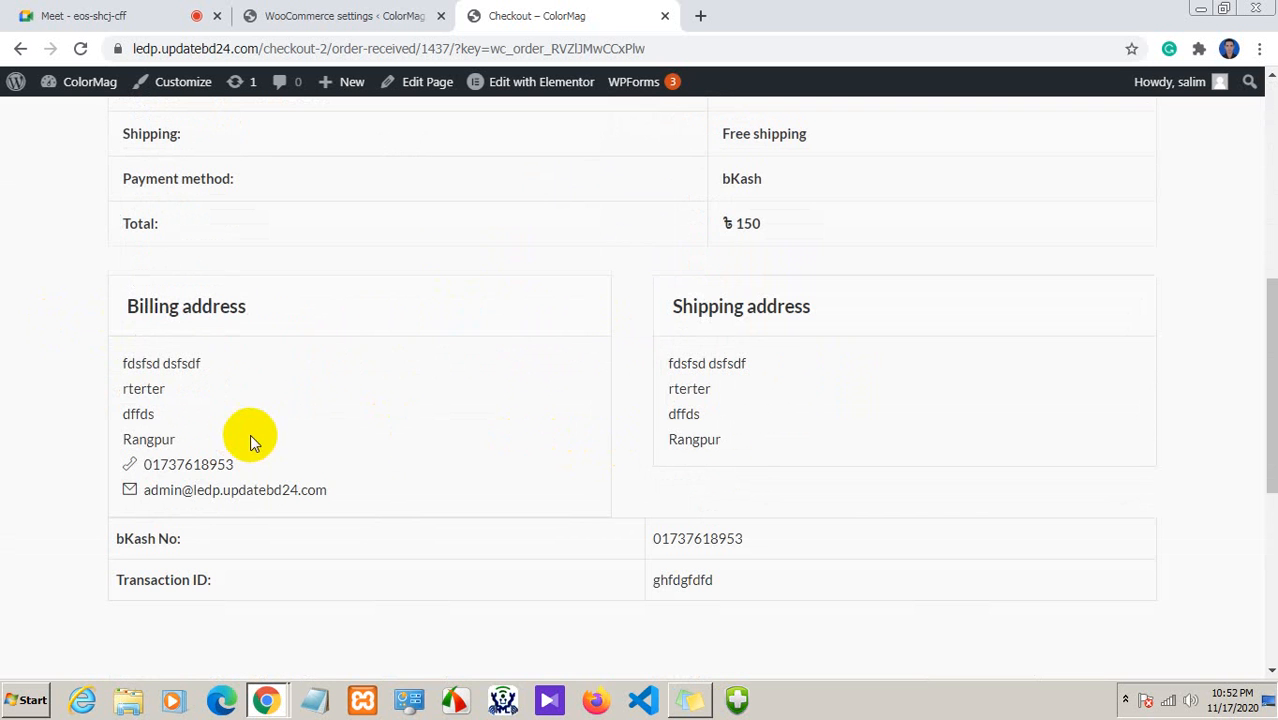
pyautogui.scroll(2, 414, 462)
pyautogui.scroll(-2, 414, 462)
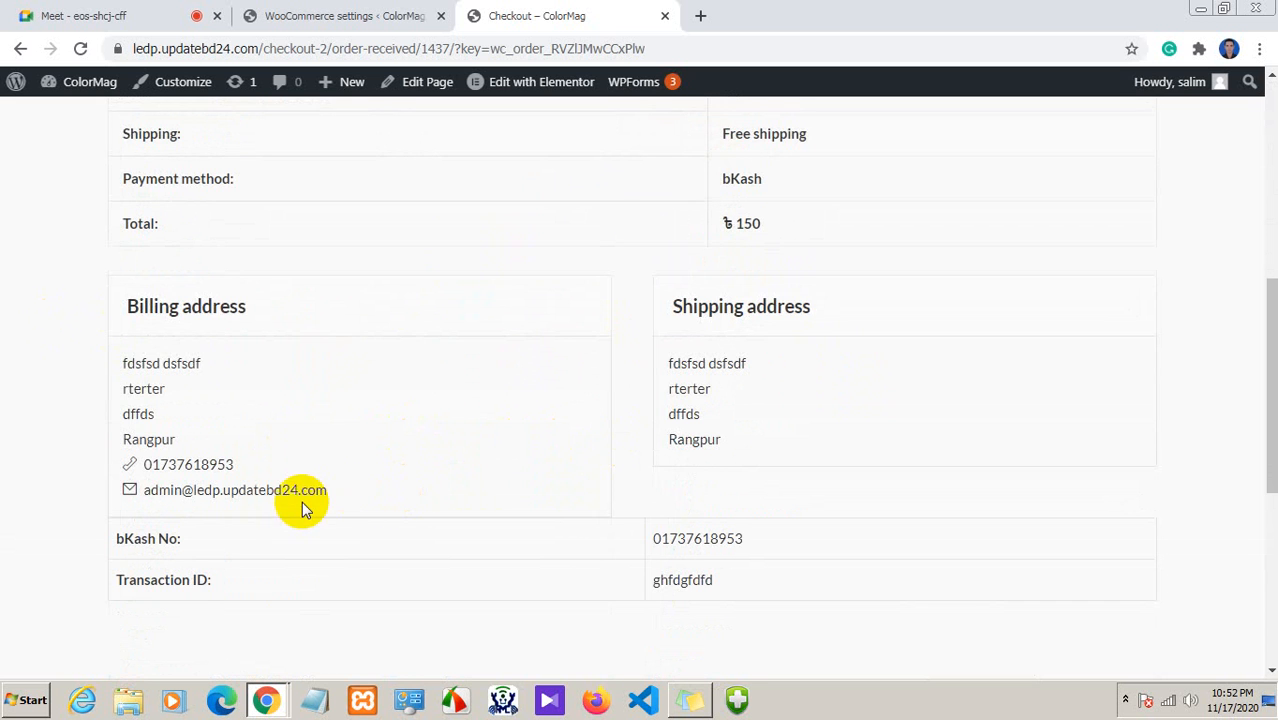
pyautogui.scroll(-1, 200, 470)
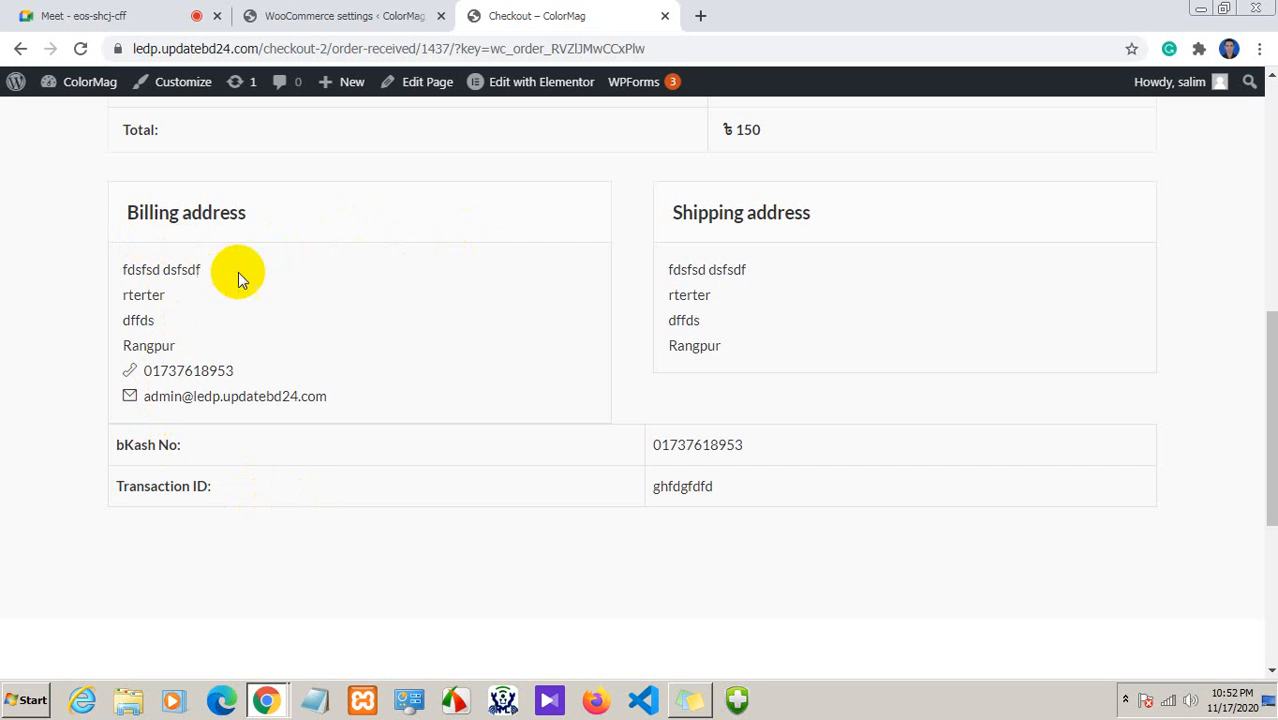
pyautogui.moveTo(240, 271); pyautogui.dragTo(103, 274)
pyautogui.moveTo(155, 320); pyautogui.dragTo(122, 343)
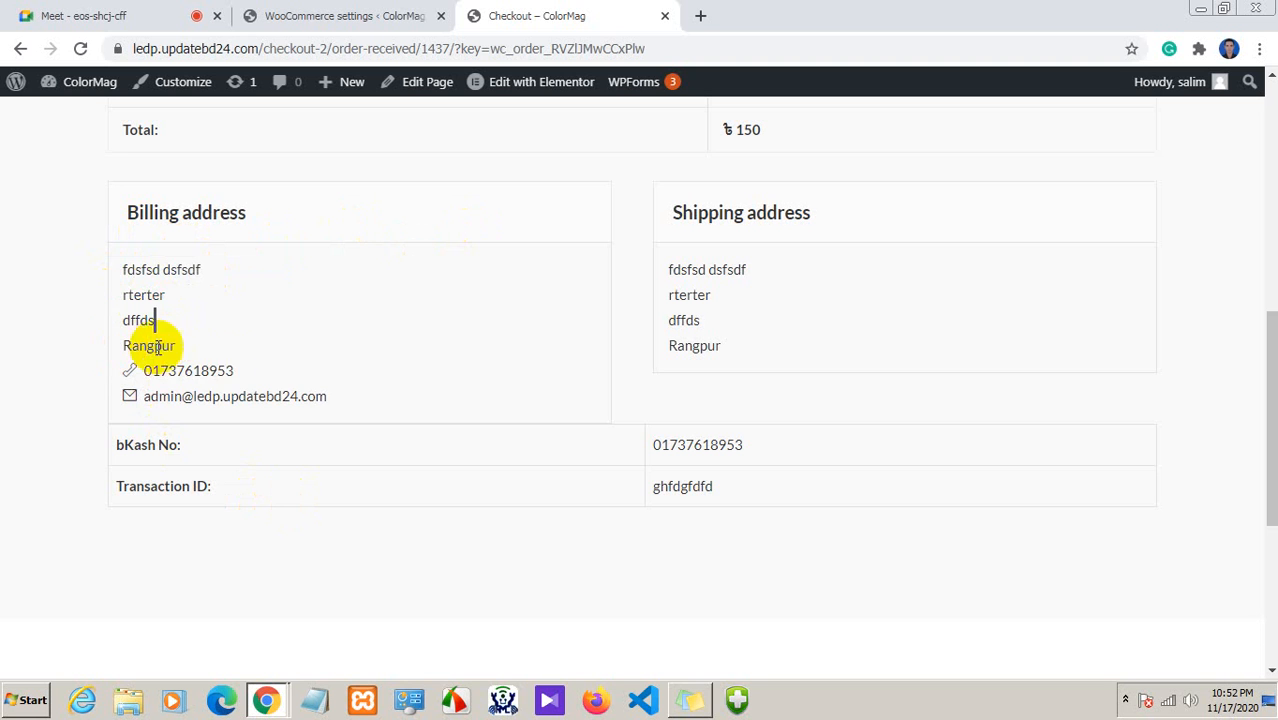
pyautogui.moveTo(260, 373); pyautogui.dragTo(140, 376)
pyautogui.click(158, 395)
pyautogui.doubleClick(158, 395)
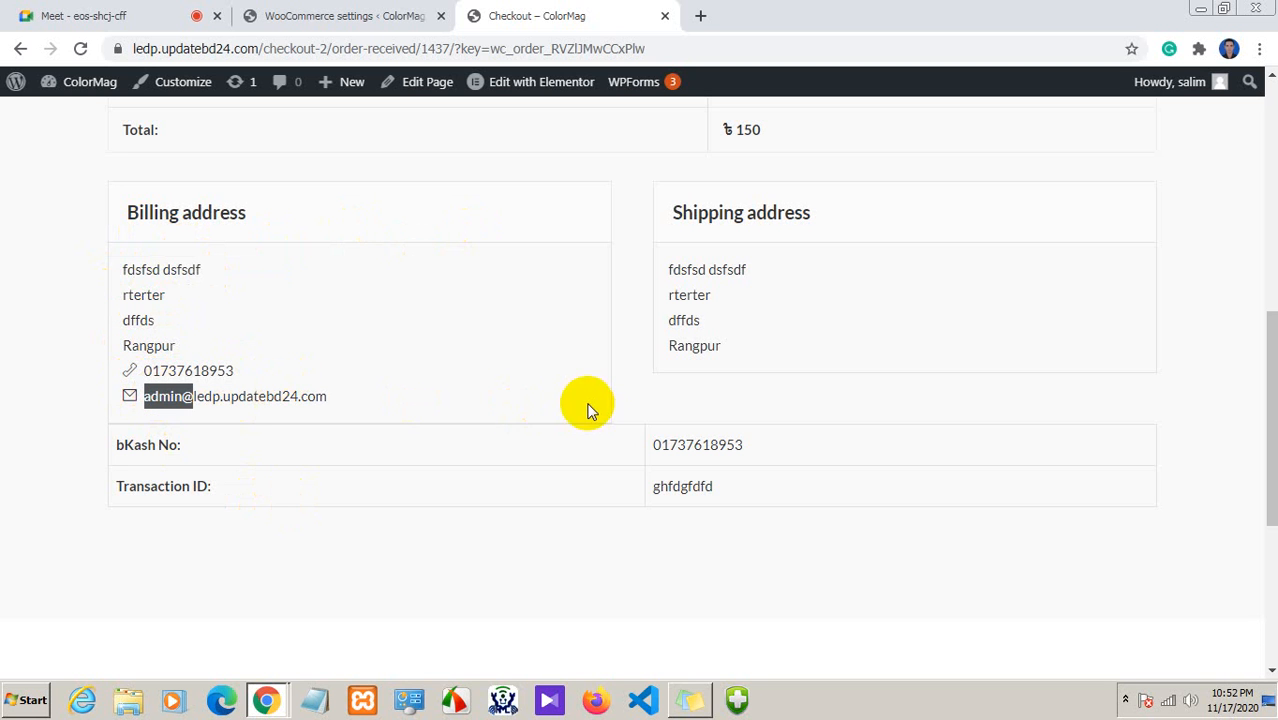
pyautogui.moveTo(716, 212); pyautogui.dragTo(779, 271)
pyautogui.moveTo(680, 272); pyautogui.dragTo(792, 282)
pyautogui.click(670, 336)
pyautogui.moveTo(670, 340); pyautogui.dragTo(613, 400)
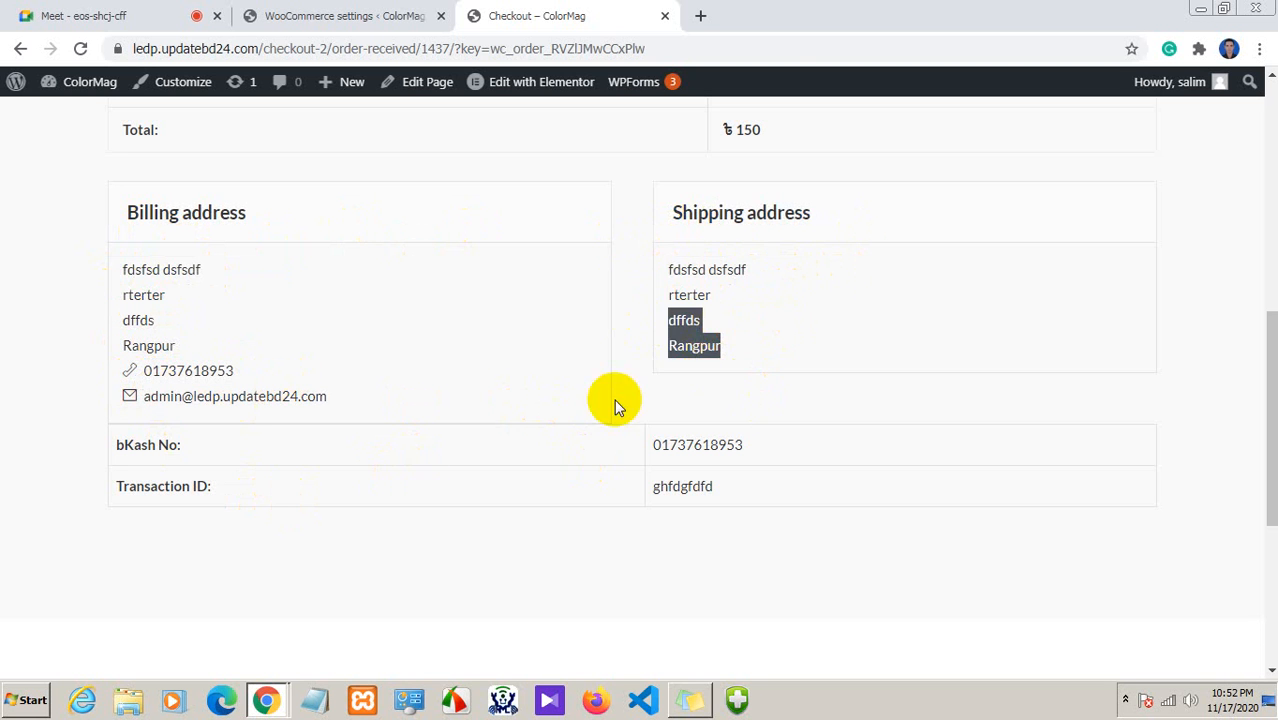
# Check the bKash No and Transaction ID rows below the addresses on the order confirmation
pyautogui.scroll(-1, 320, 479)
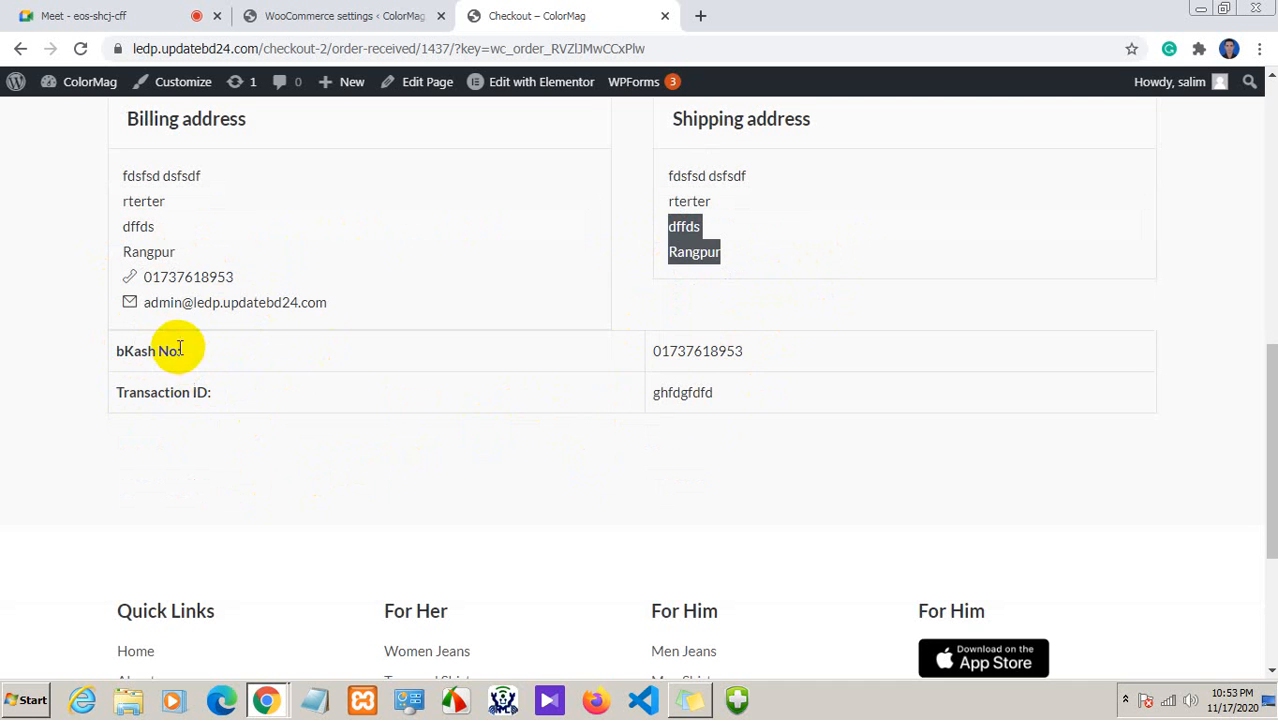
pyautogui.moveTo(179, 350); pyautogui.dragTo(736, 351)
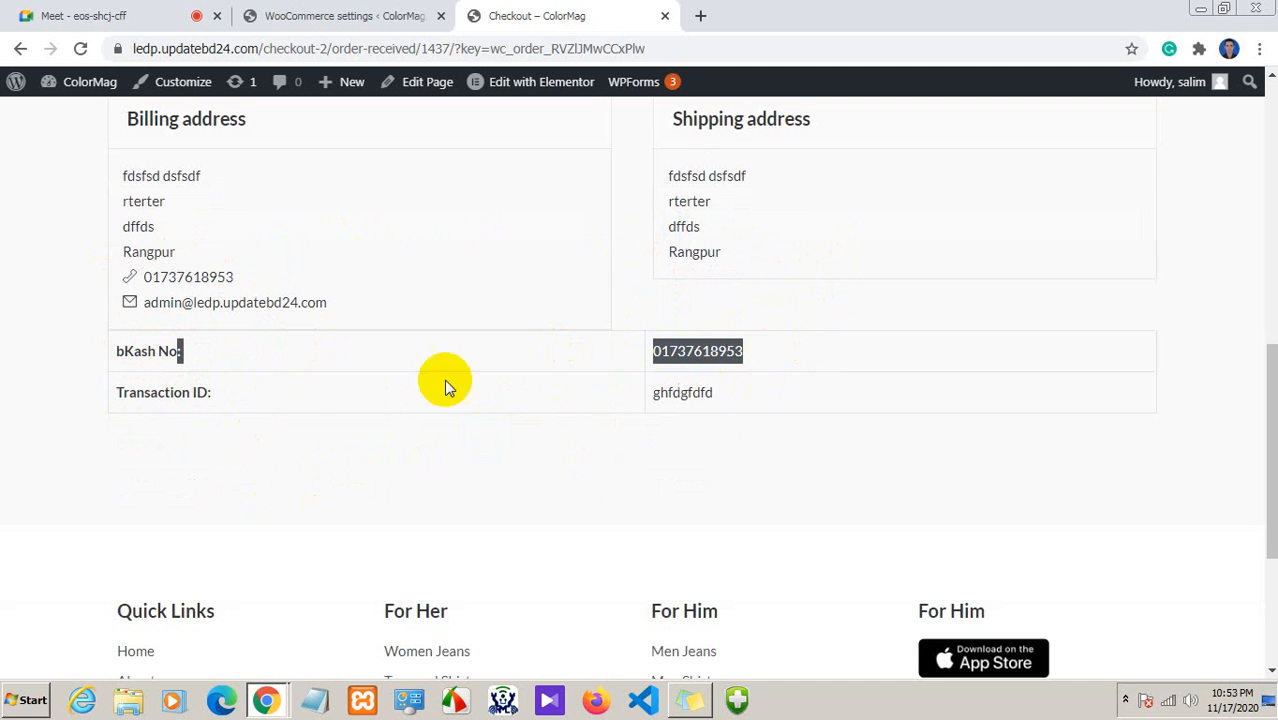
pyautogui.click(236, 380)
pyautogui.moveTo(755, 397); pyautogui.dragTo(646, 390)
pyautogui.scroll(8, 699, 472)
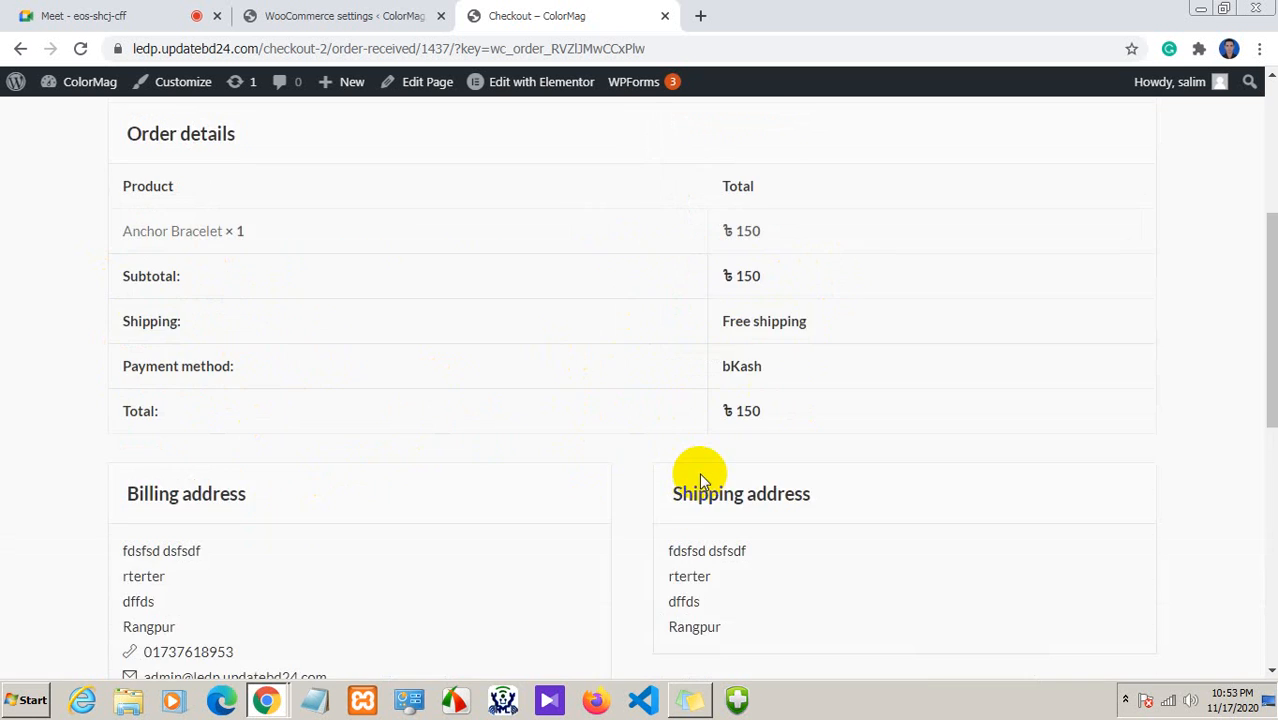
pyautogui.scroll(-2, 678, 459)
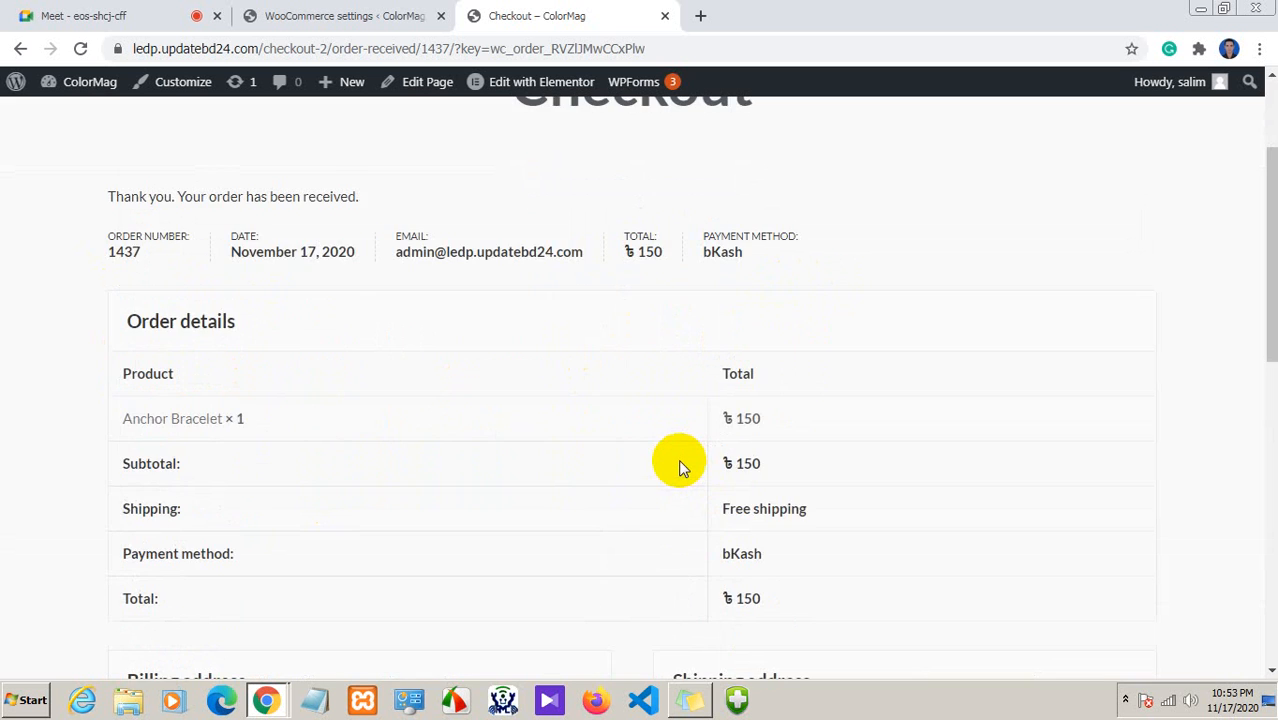
pyautogui.scroll(2, 678, 459)
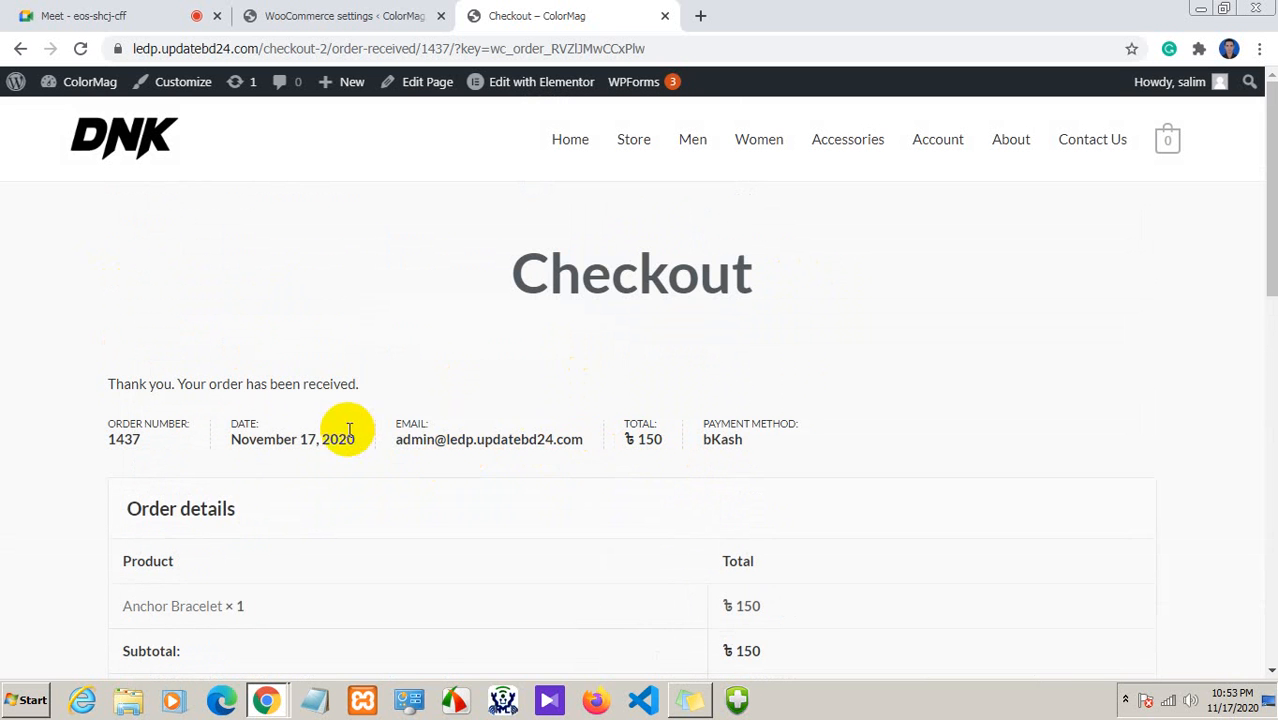
# Examine the order number in the confirmation summary and reread the order details beneath it
pyautogui.scroll(-1, 209, 475)
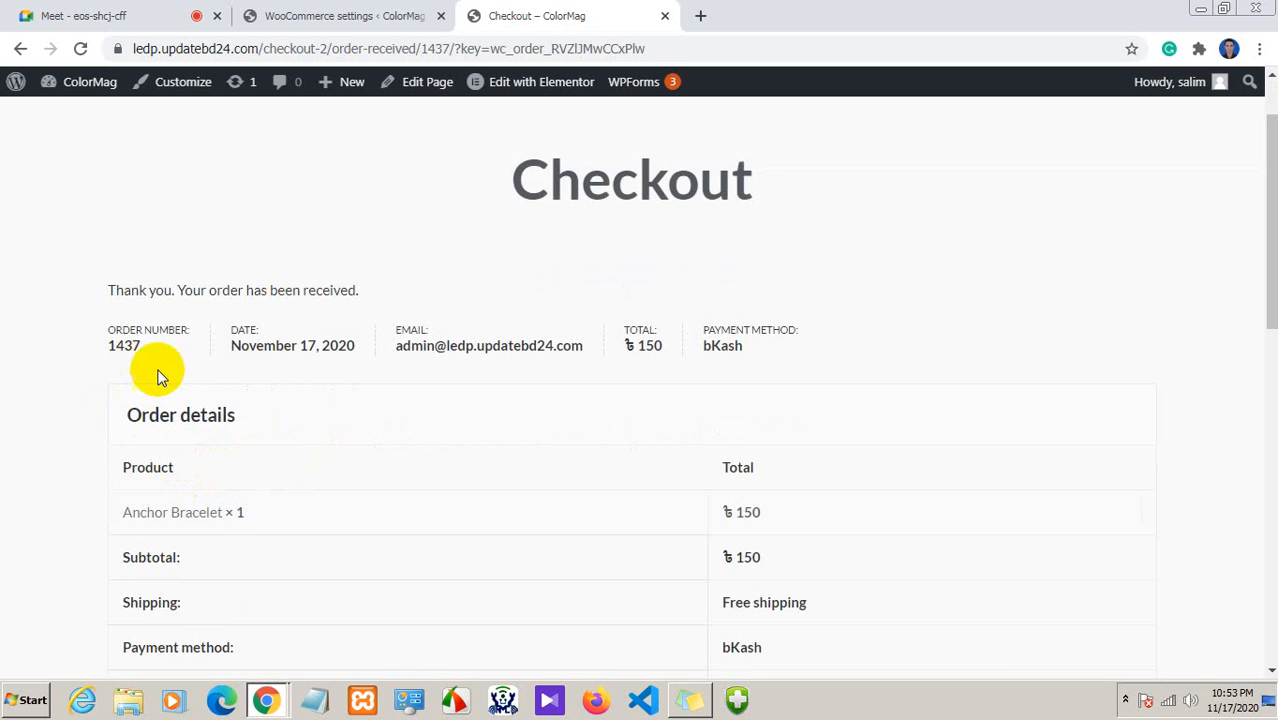
pyautogui.moveTo(141, 347); pyautogui.dragTo(100, 350)
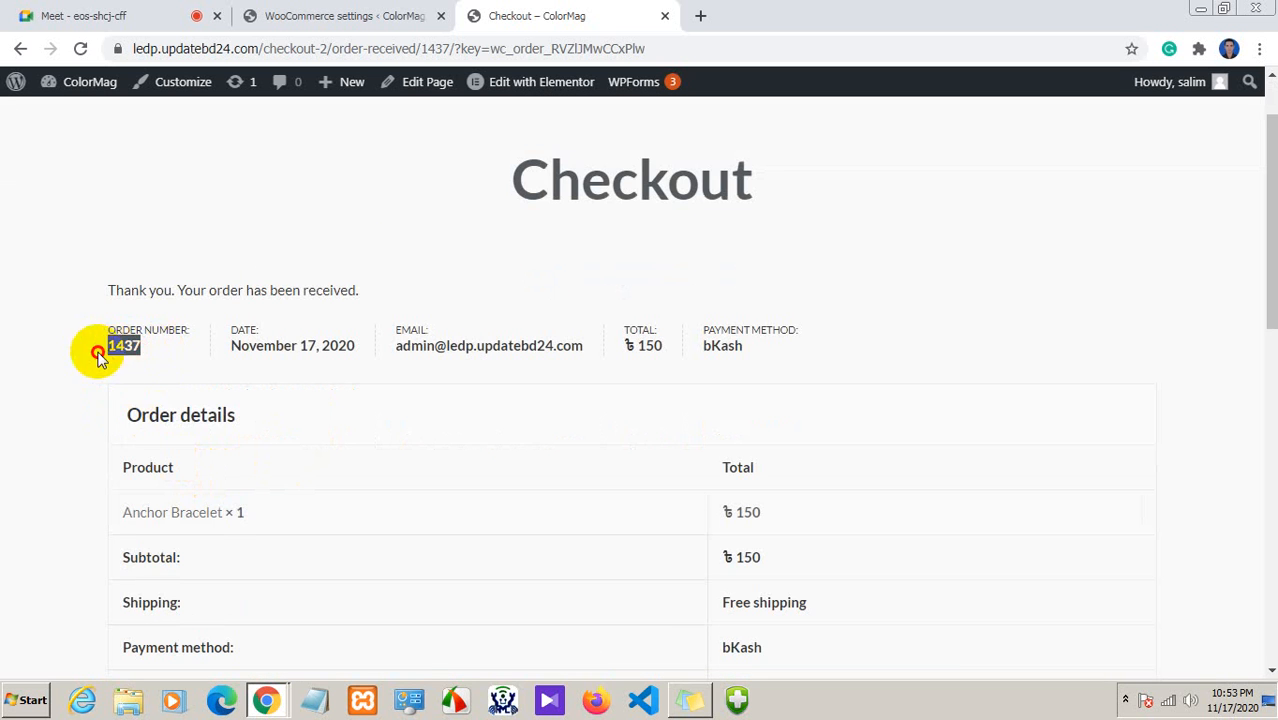
pyautogui.click(214, 346)
pyautogui.moveTo(141, 347); pyautogui.dragTo(95, 350)
pyautogui.scroll(-2, 296, 460)
pyautogui.scroll(-1, 296, 460)
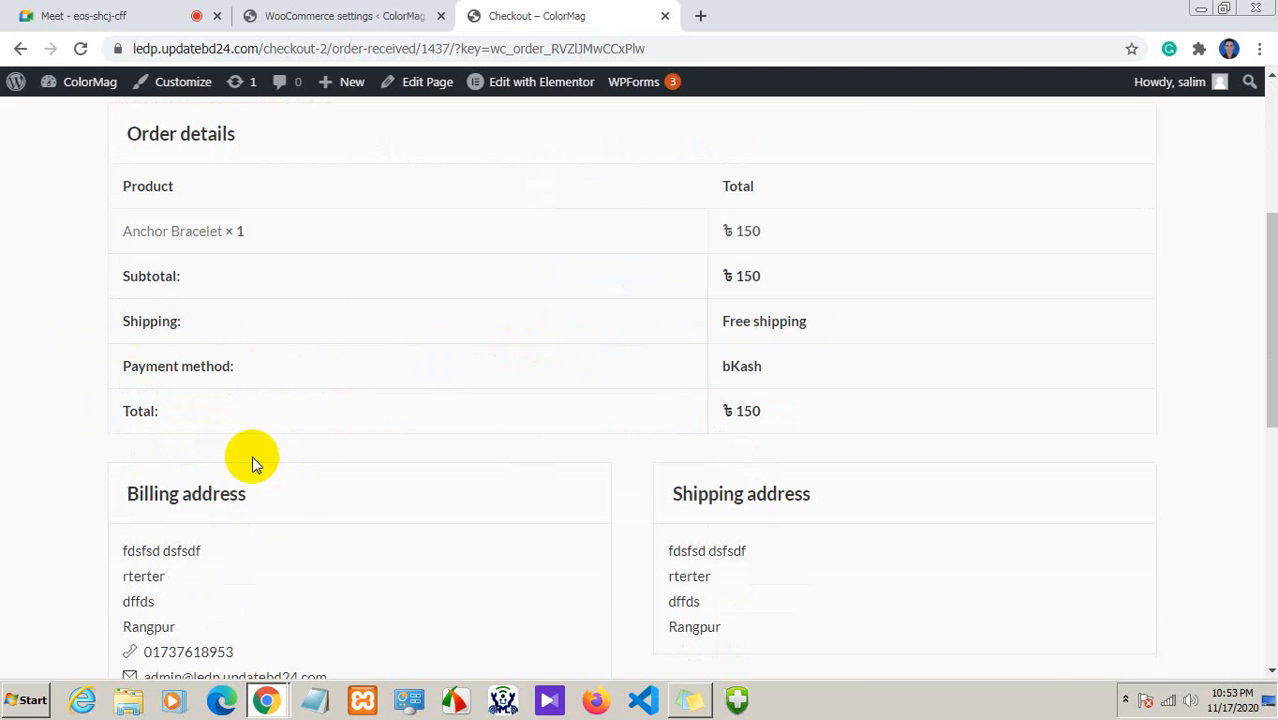
pyautogui.scroll(-2, 880, 570)
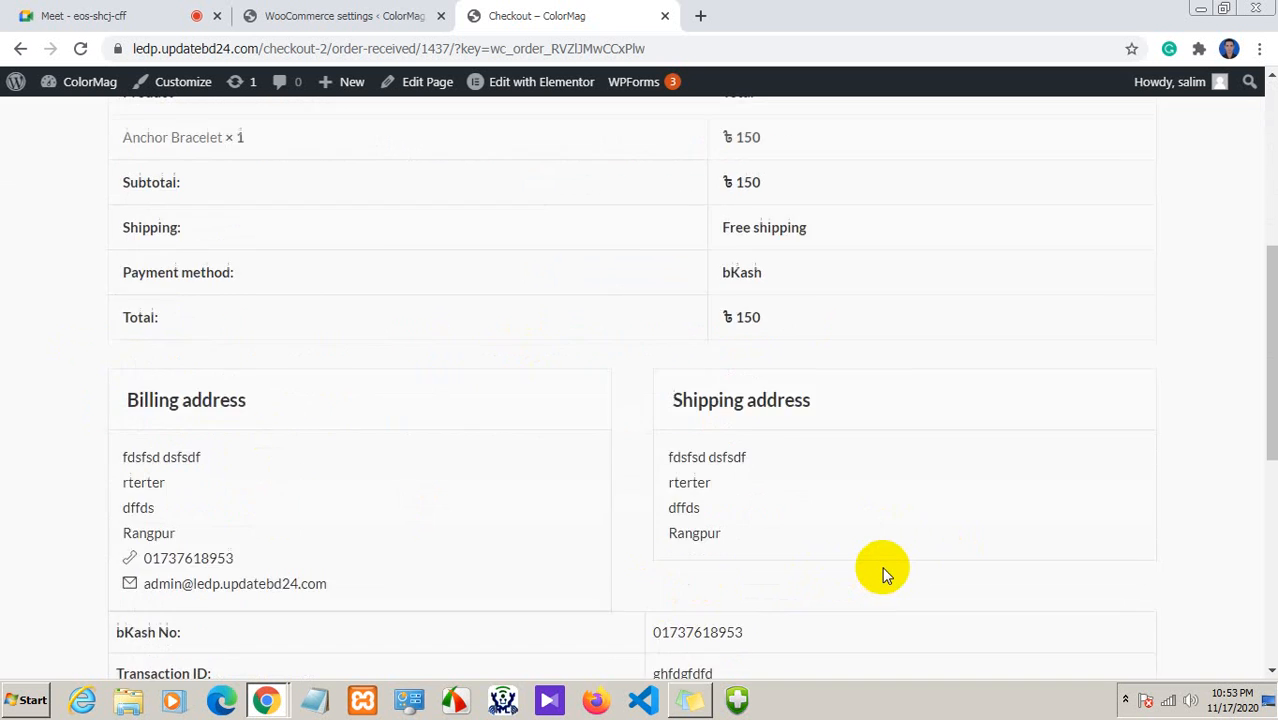
pyautogui.scroll(1, 879, 570)
pyautogui.scroll(2, 878, 564)
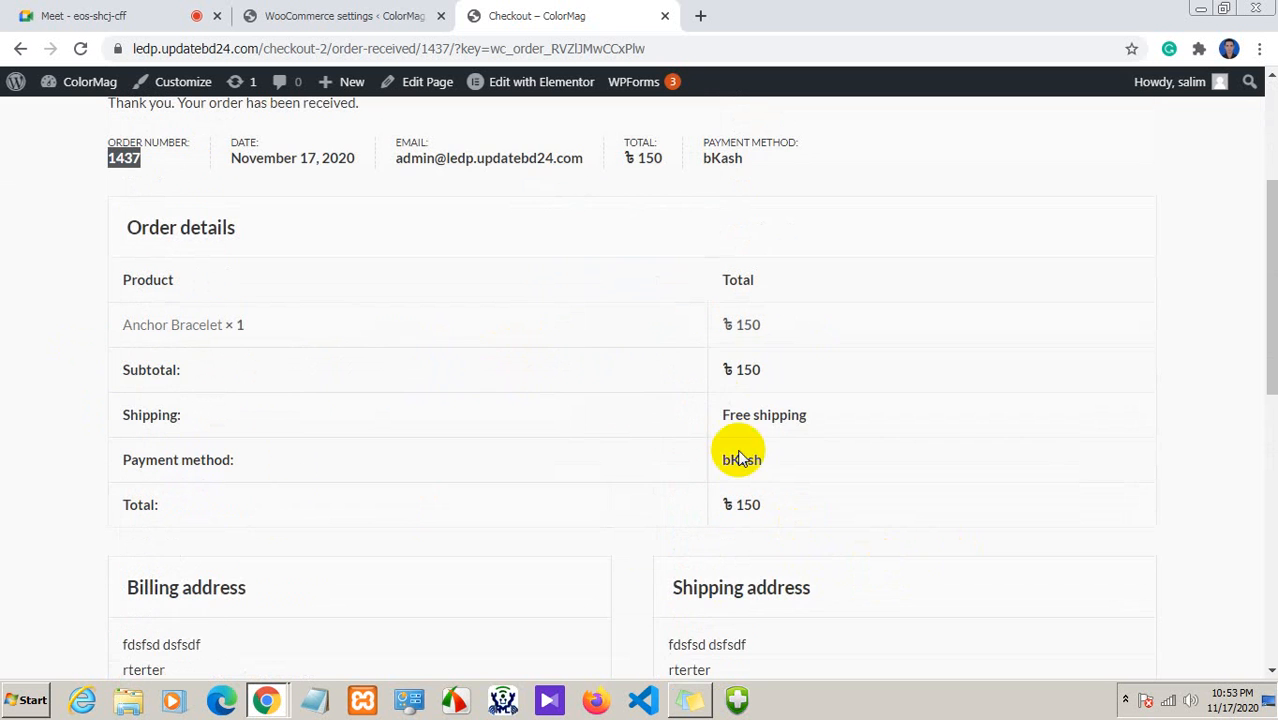
# Go to the WooCommerce orders list in the admin area and open the new on-hold order for editing
pyautogui.click(340, 16)
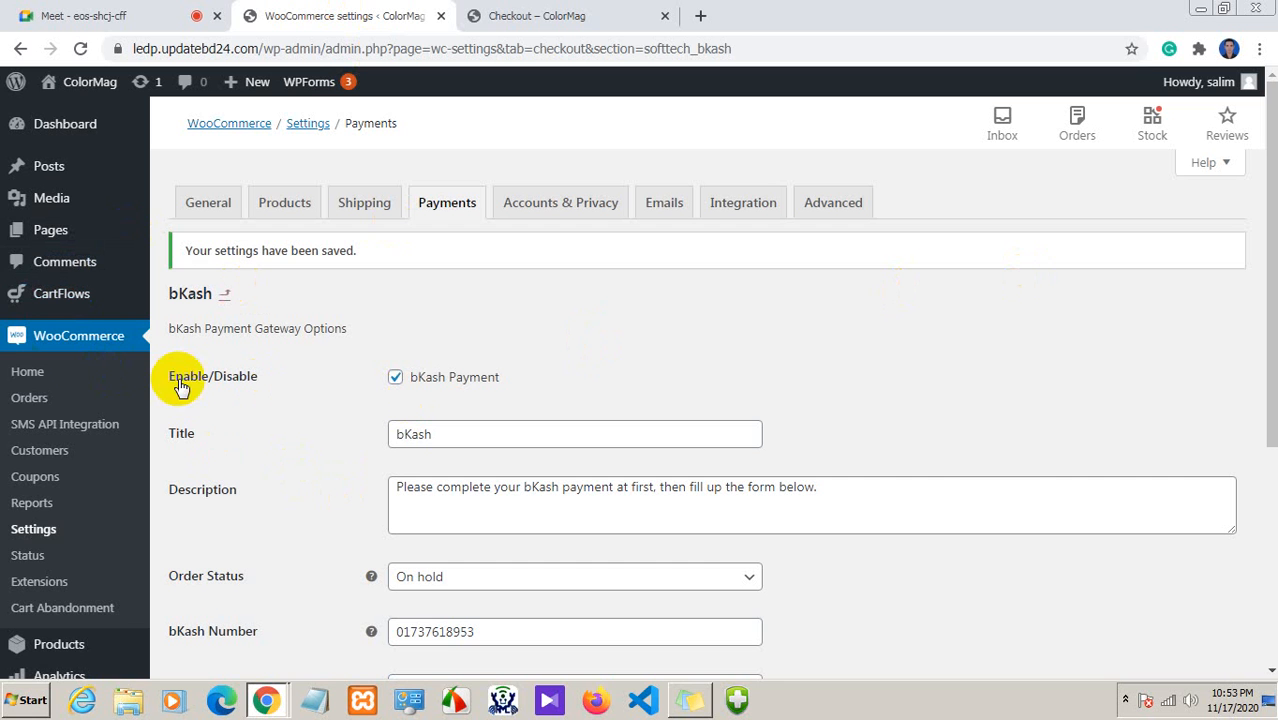
pyautogui.click(30, 399)
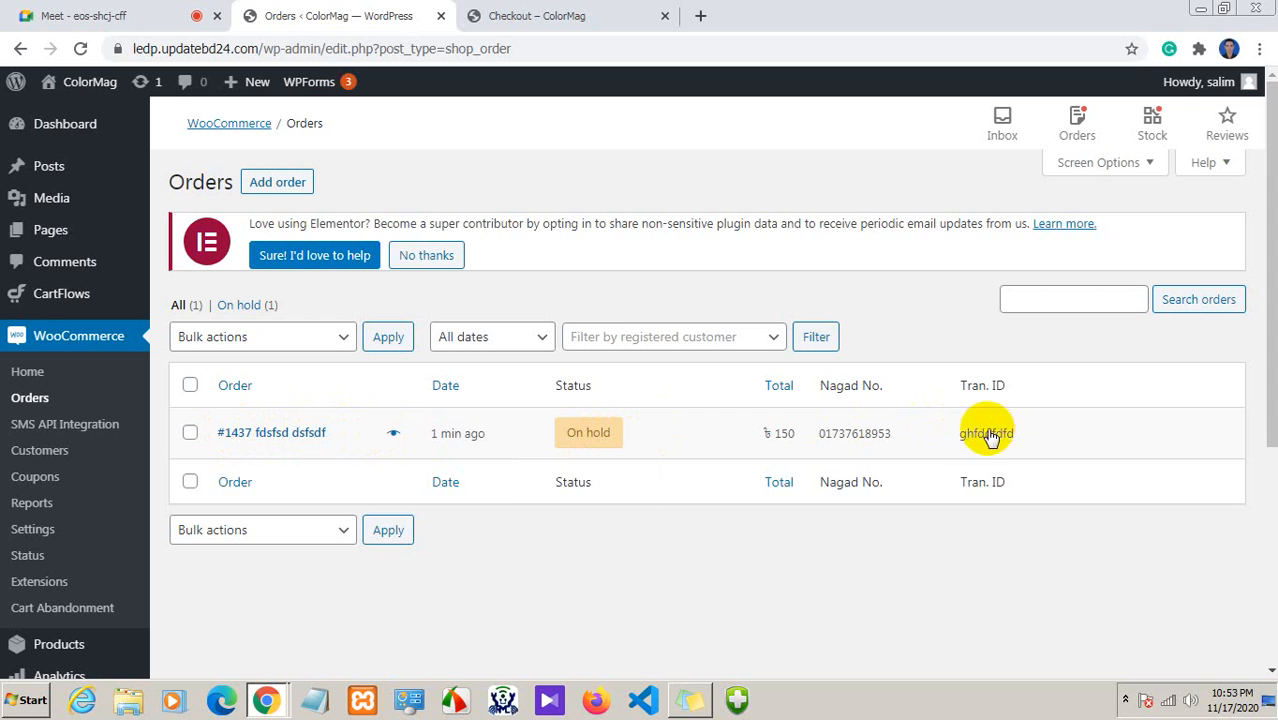
pyautogui.click(595, 432)
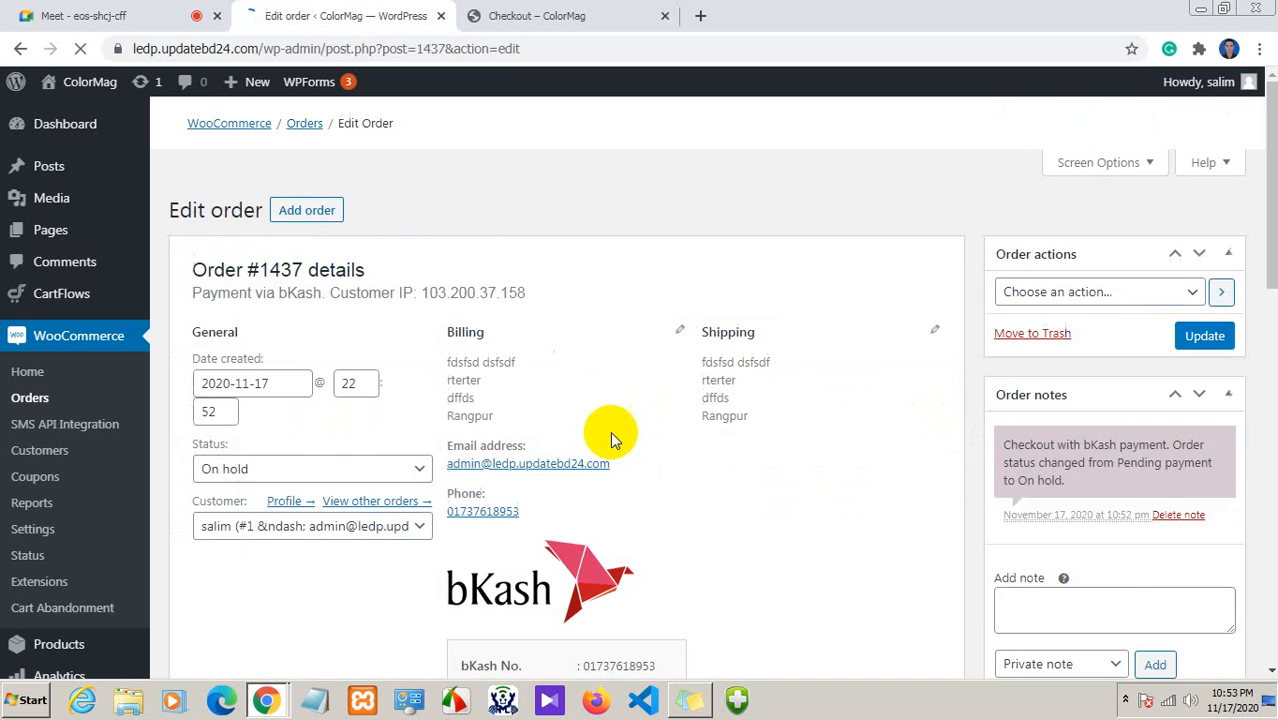
# Inspect the order's billing details and the bKash number and transaction ID recorded beneath the bKash logo
pyautogui.scroll(-1, 611, 431)
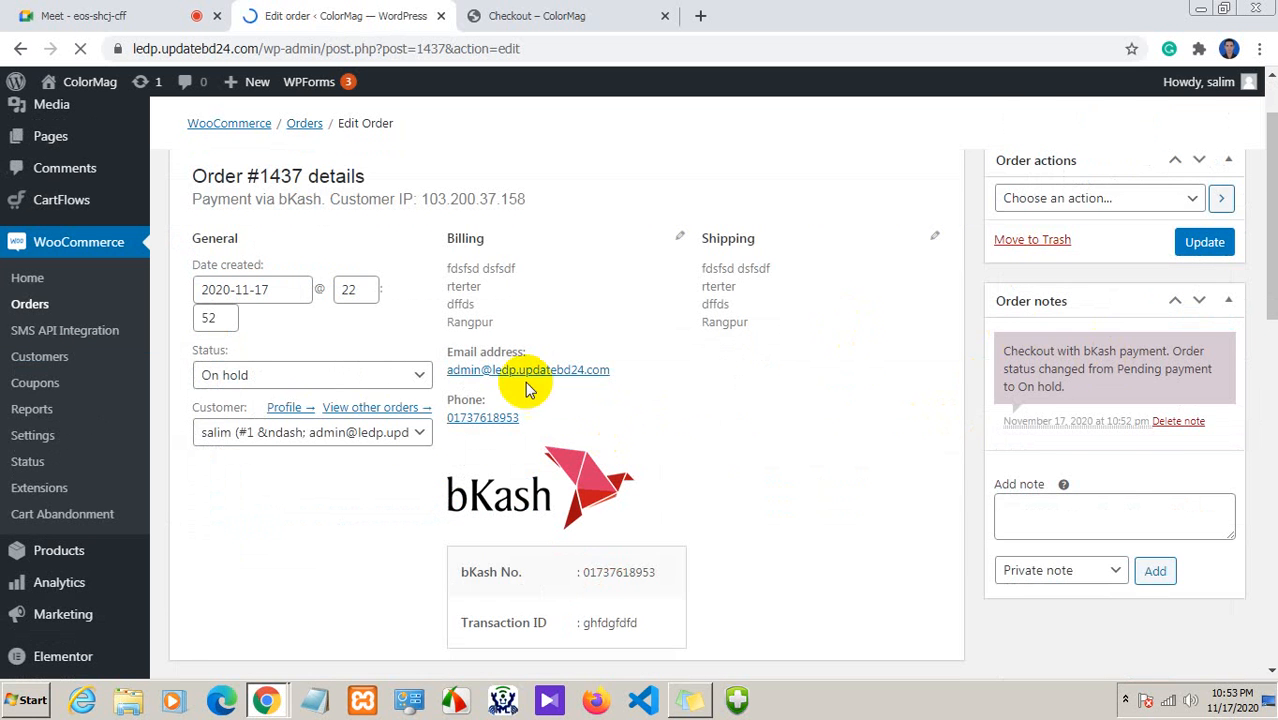
pyautogui.scroll(-3, 527, 385)
pyautogui.scroll(2, 508, 390)
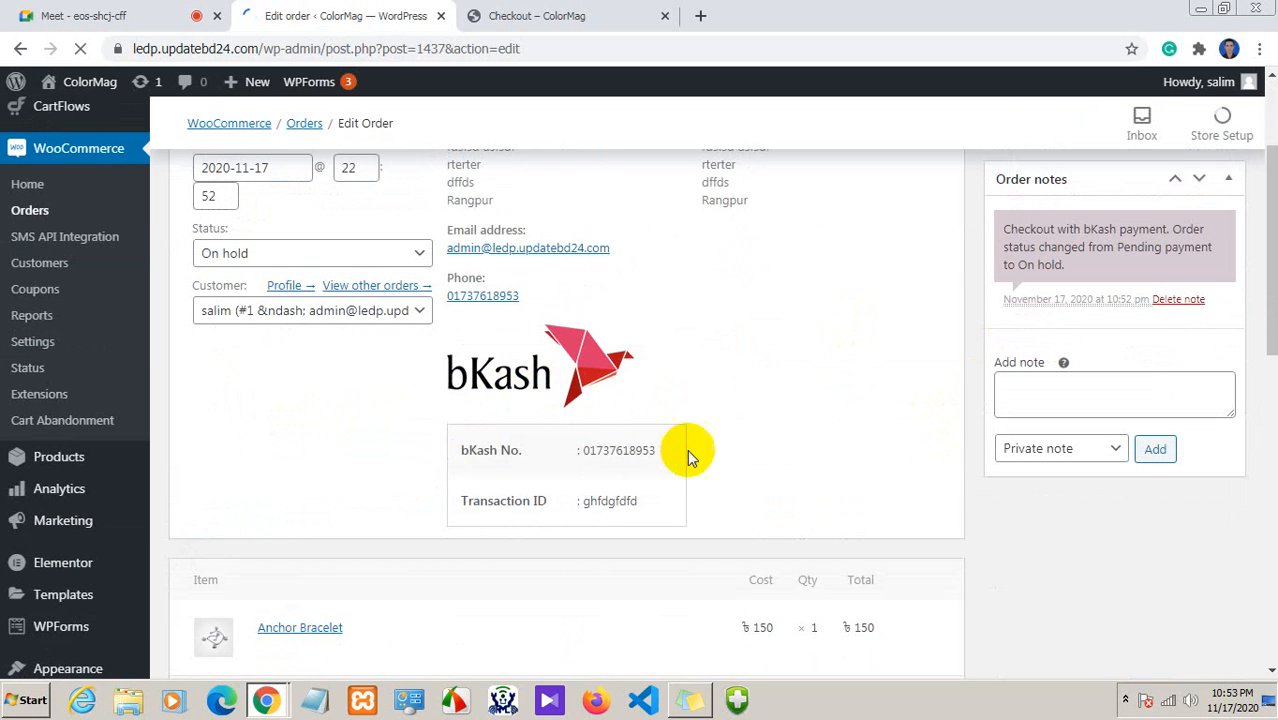
pyautogui.click(584, 450)
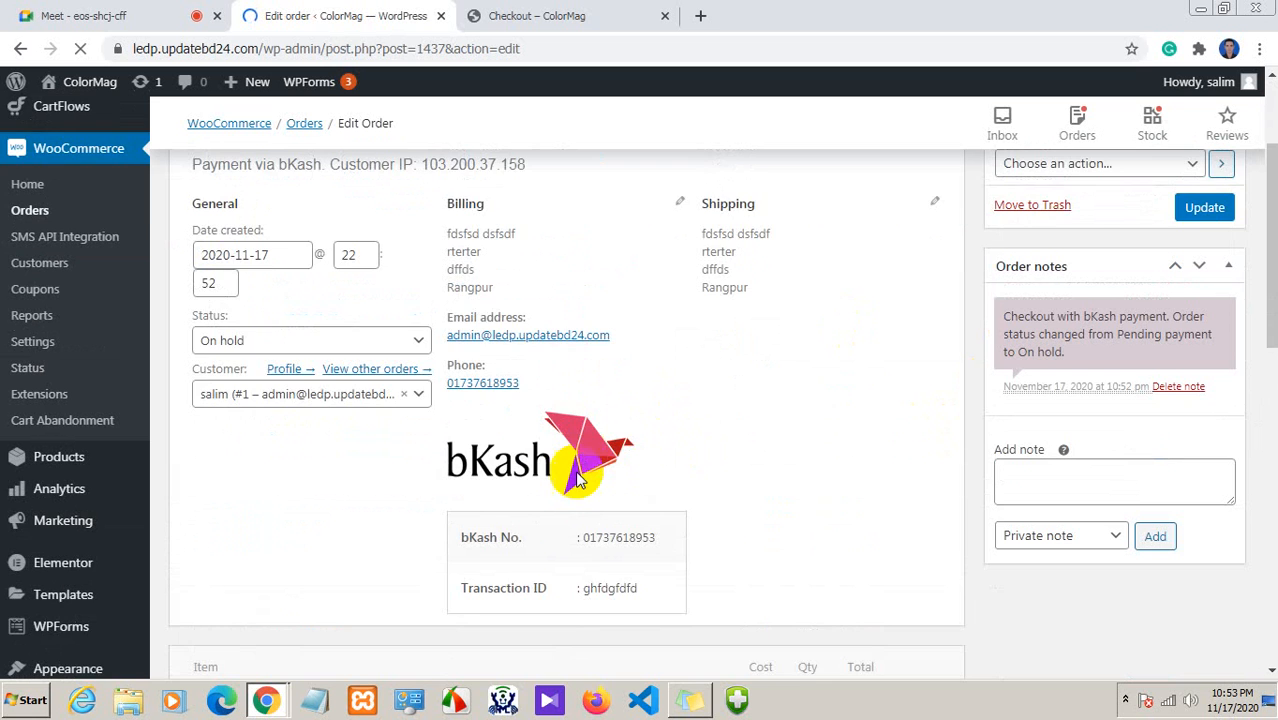
pyautogui.scroll(-1, 572, 568)
pyautogui.click(634, 495)
pyautogui.moveTo(634, 495); pyautogui.dragTo(582, 498)
pyautogui.moveTo(651, 453); pyautogui.dragTo(583, 443)
pyautogui.click(639, 448)
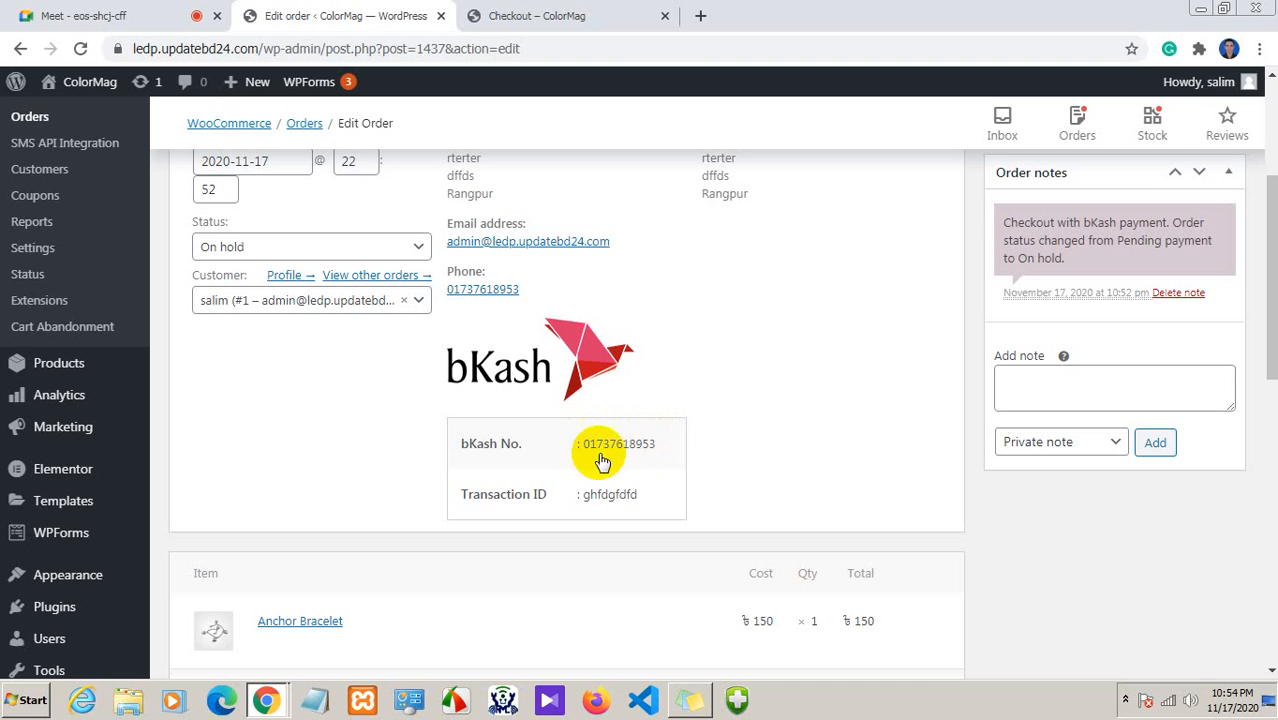
# Highlight the bKash number and the transaction ID in turn, and check the ordered item listed beneath them
pyautogui.moveTo(667, 452); pyautogui.dragTo(585, 448)
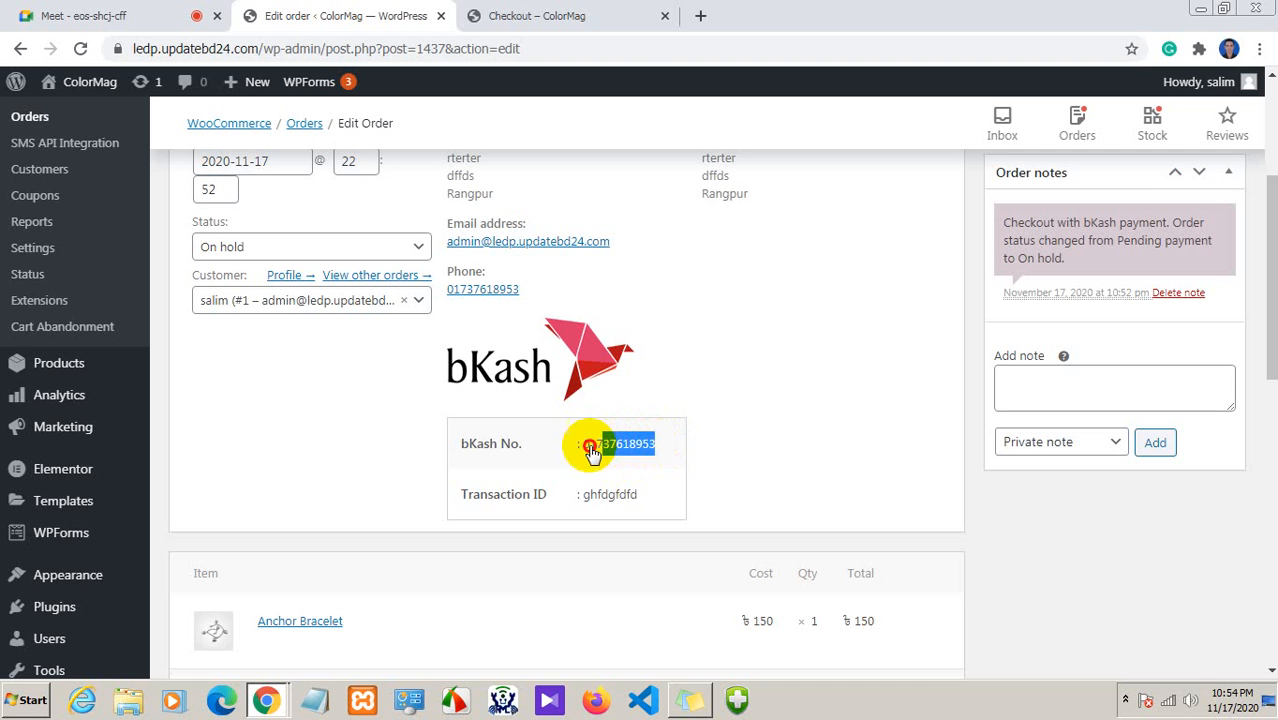
pyautogui.moveTo(650, 502); pyautogui.dragTo(579, 505)
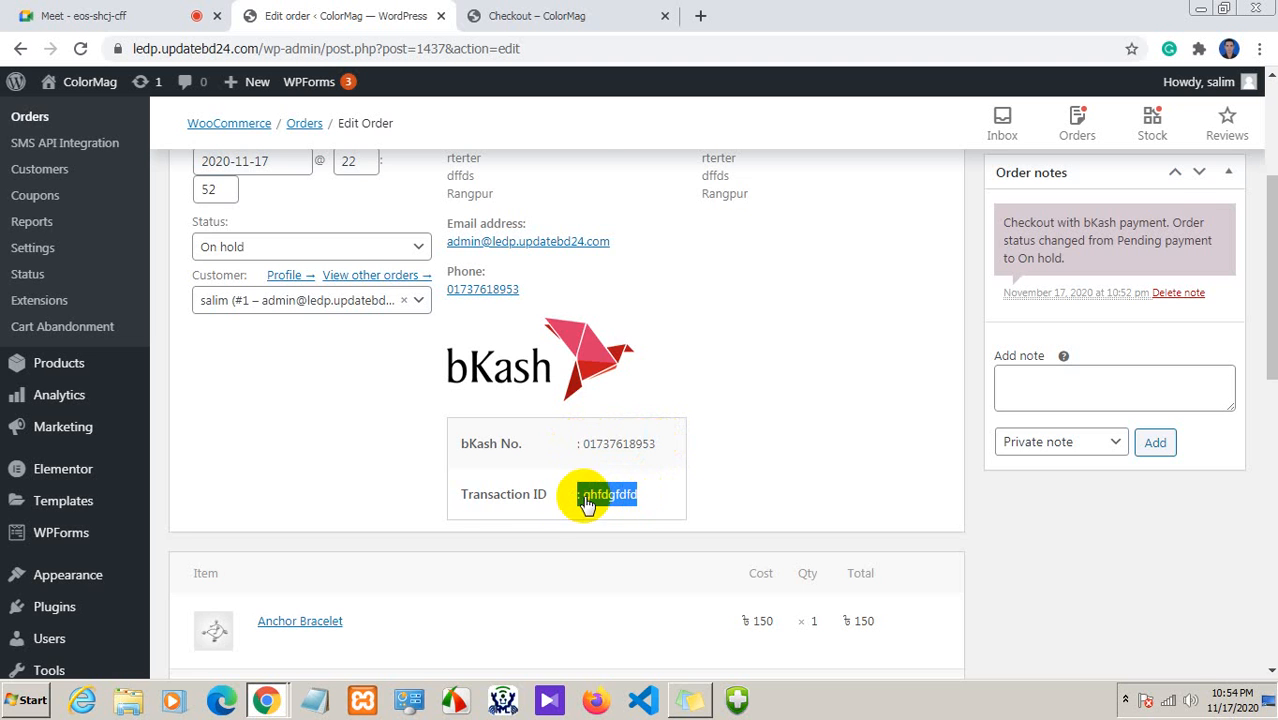
pyautogui.scroll(-2, 540, 502)
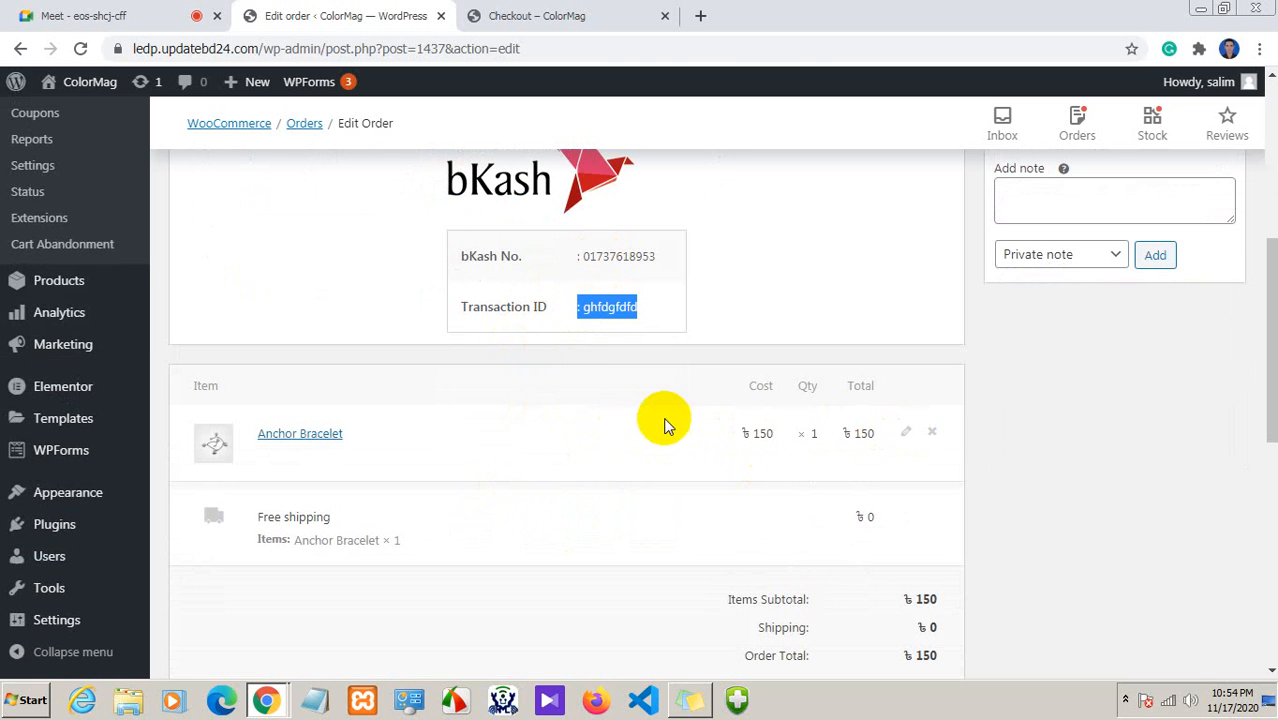
pyautogui.scroll(-1, 400, 390)
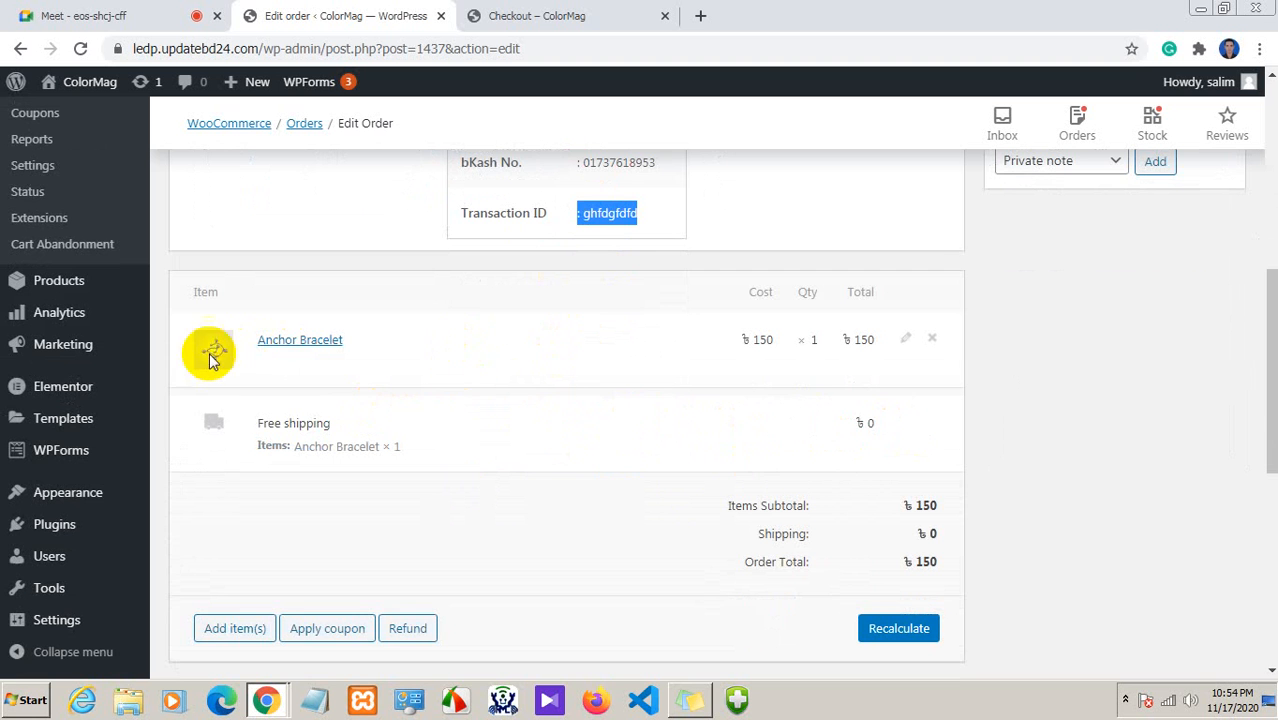
pyautogui.scroll(2, 571, 379)
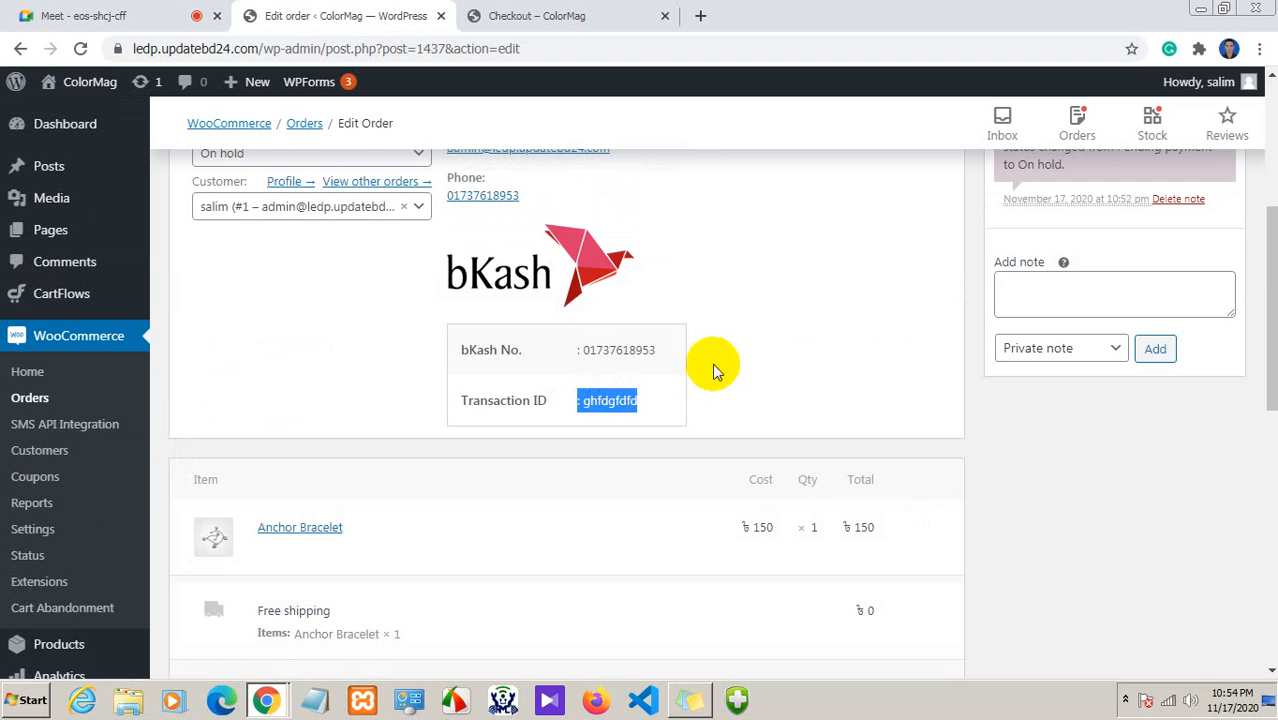
pyautogui.click(777, 432)
# Examine the whole edit order page, from the order details through the item totals and custom fields to the downloadable product permissions
pyautogui.scroll(2, 1021, 499)
pyautogui.scroll(-2, 628, 522)
pyautogui.scroll(3, 617, 530)
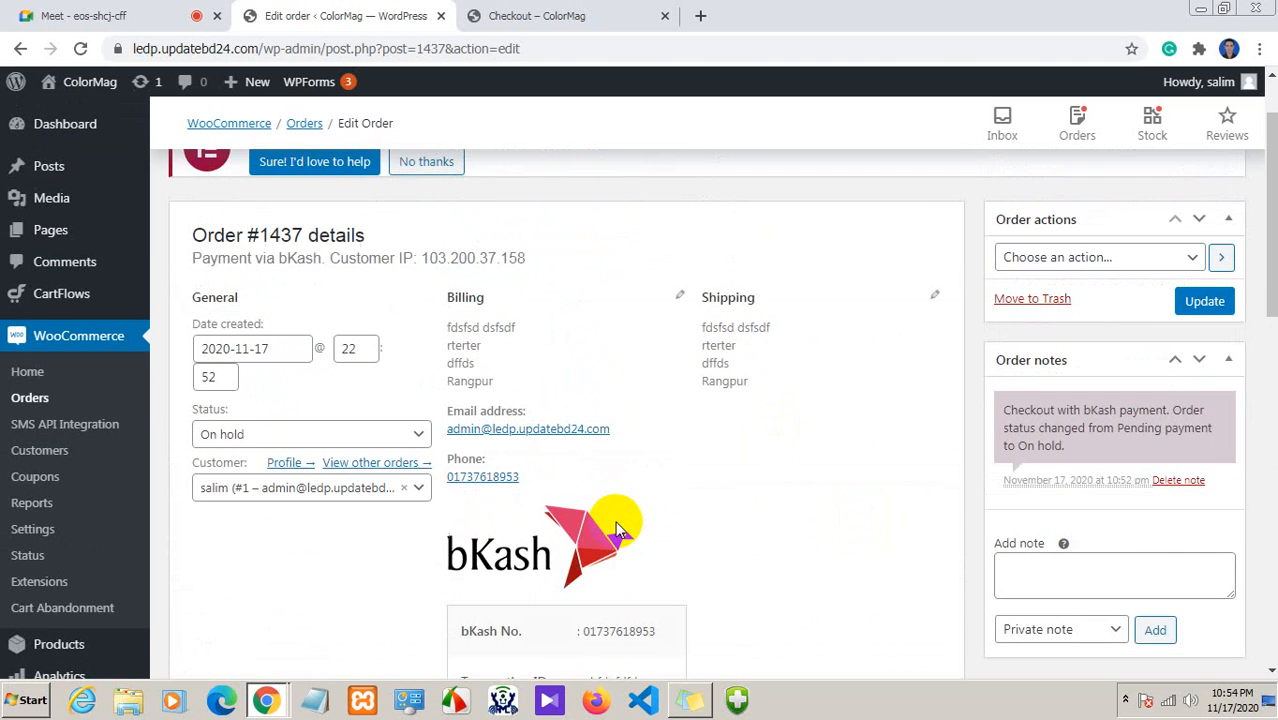
pyautogui.scroll(-7, 445, 513)
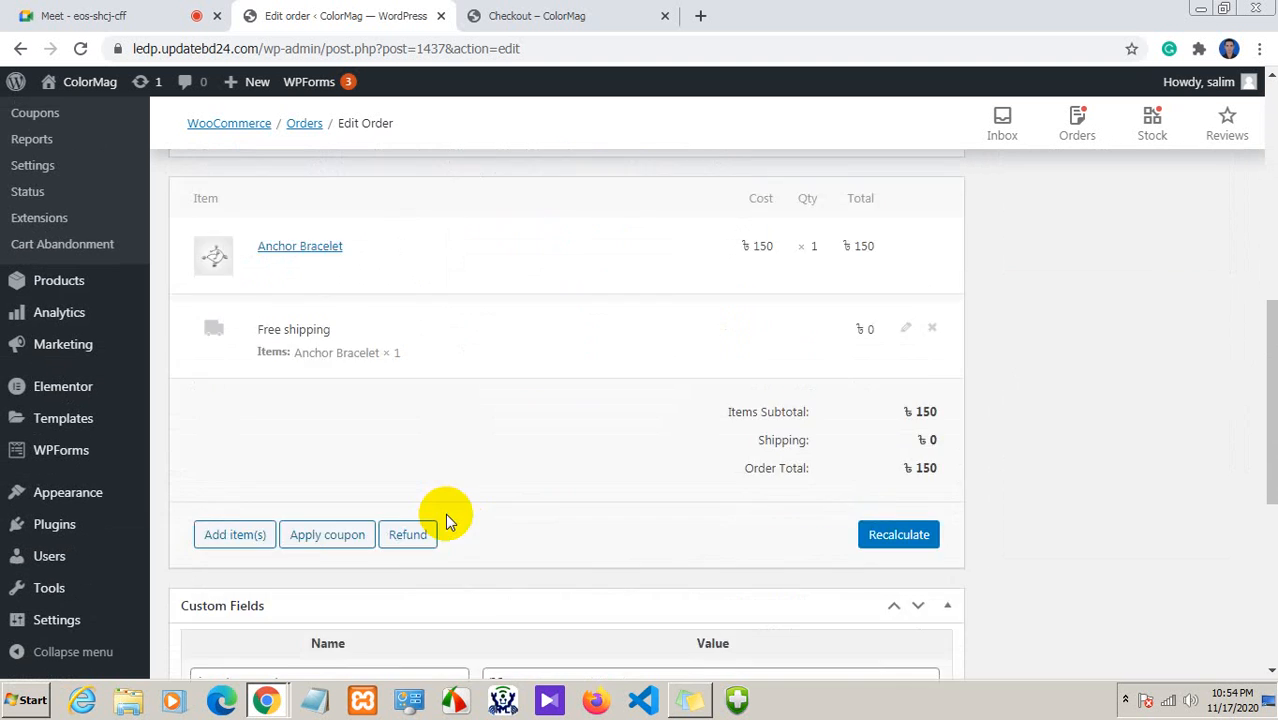
pyautogui.scroll(-2, 440, 505)
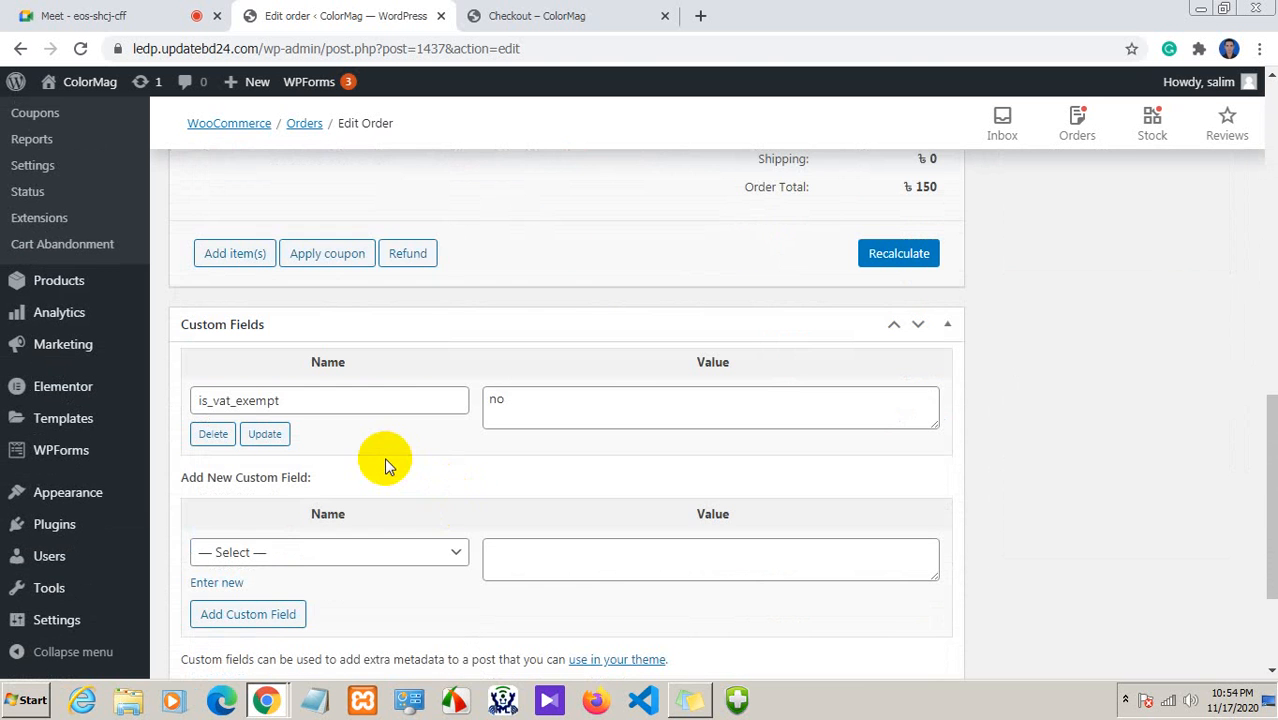
pyautogui.scroll(-2, 380, 460)
pyautogui.scroll(-1, 385, 467)
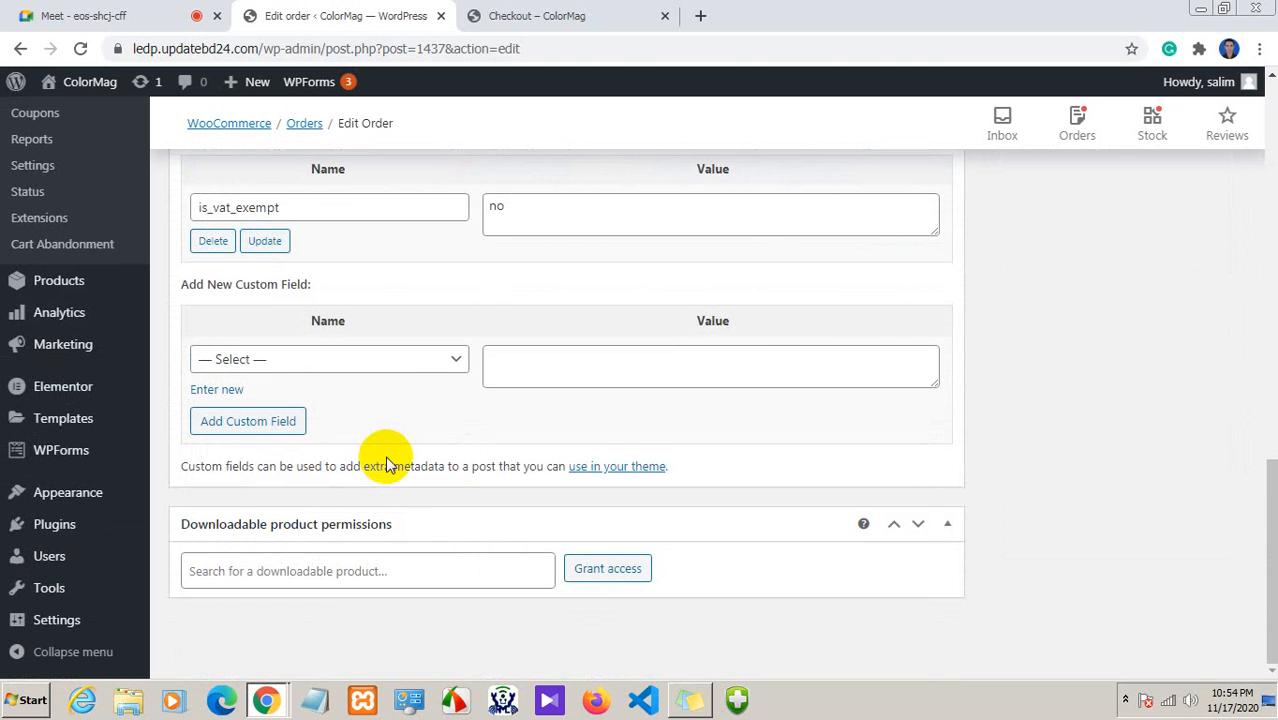
pyautogui.scroll(10, 380, 472)
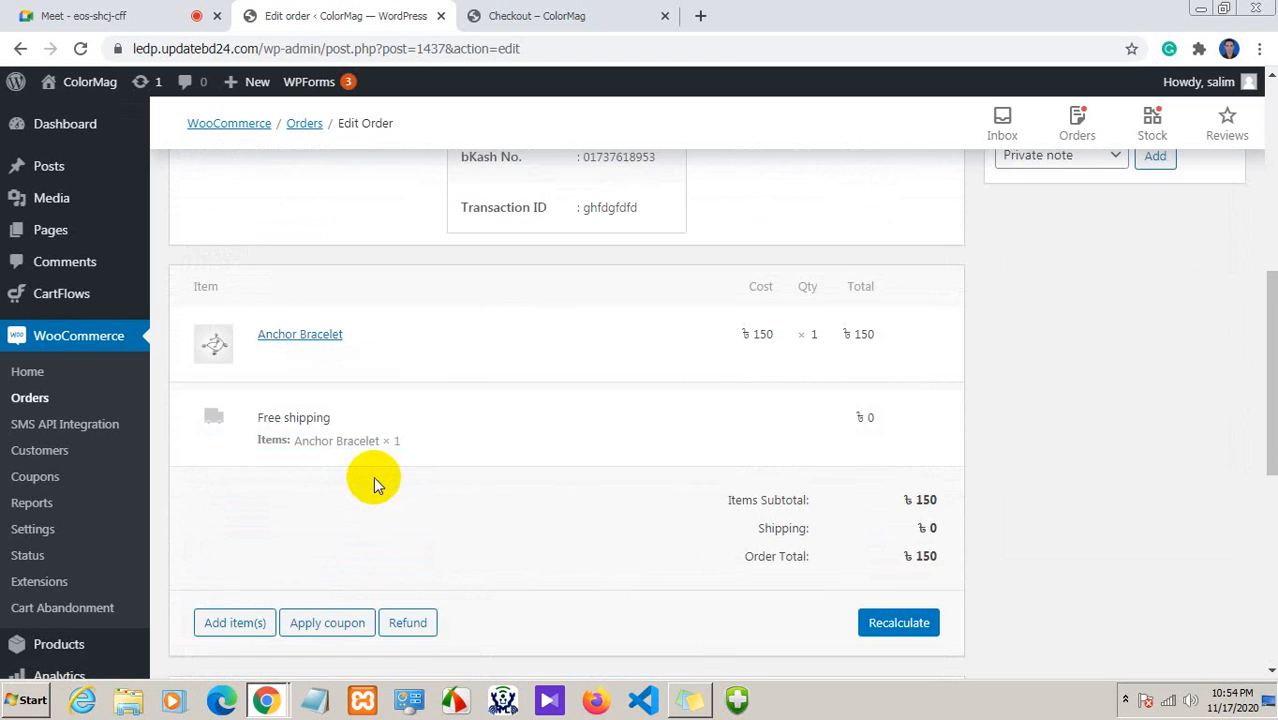
pyautogui.scroll(4, 373, 474)
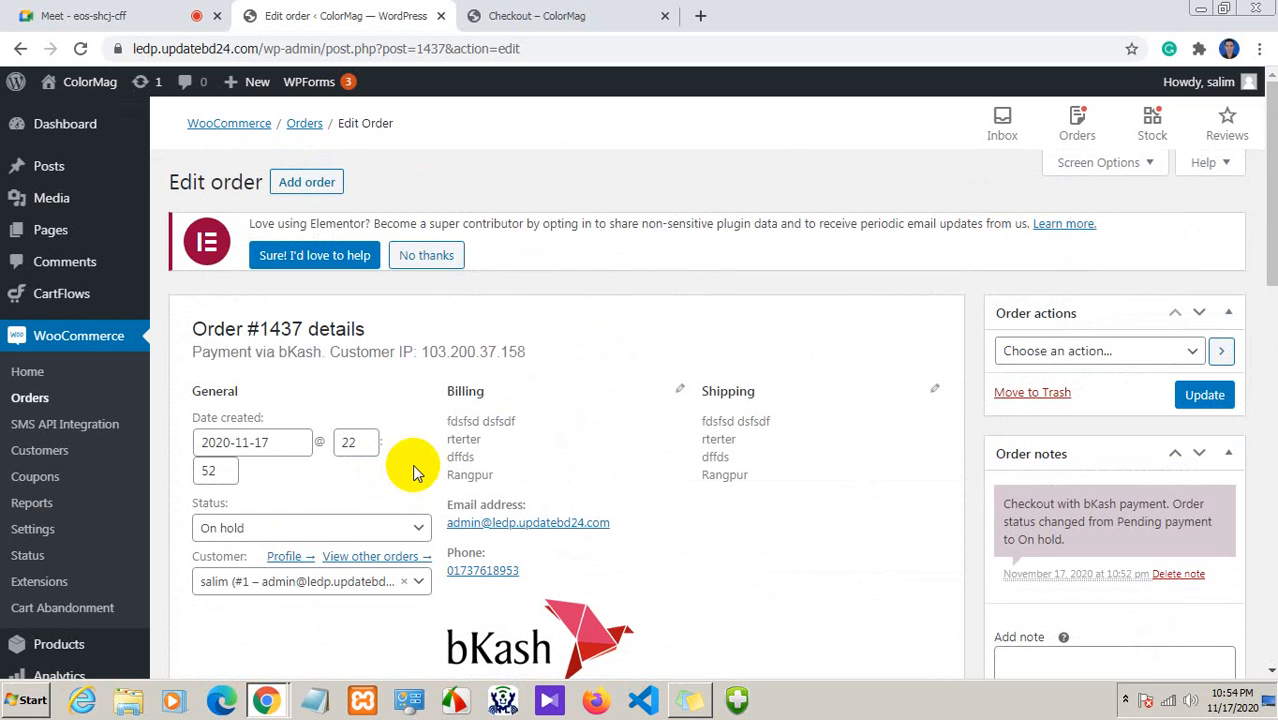
# Review the order's status, bKash payment block, item totals and Custom Fields section once more
pyautogui.scroll(-1, 380, 450)
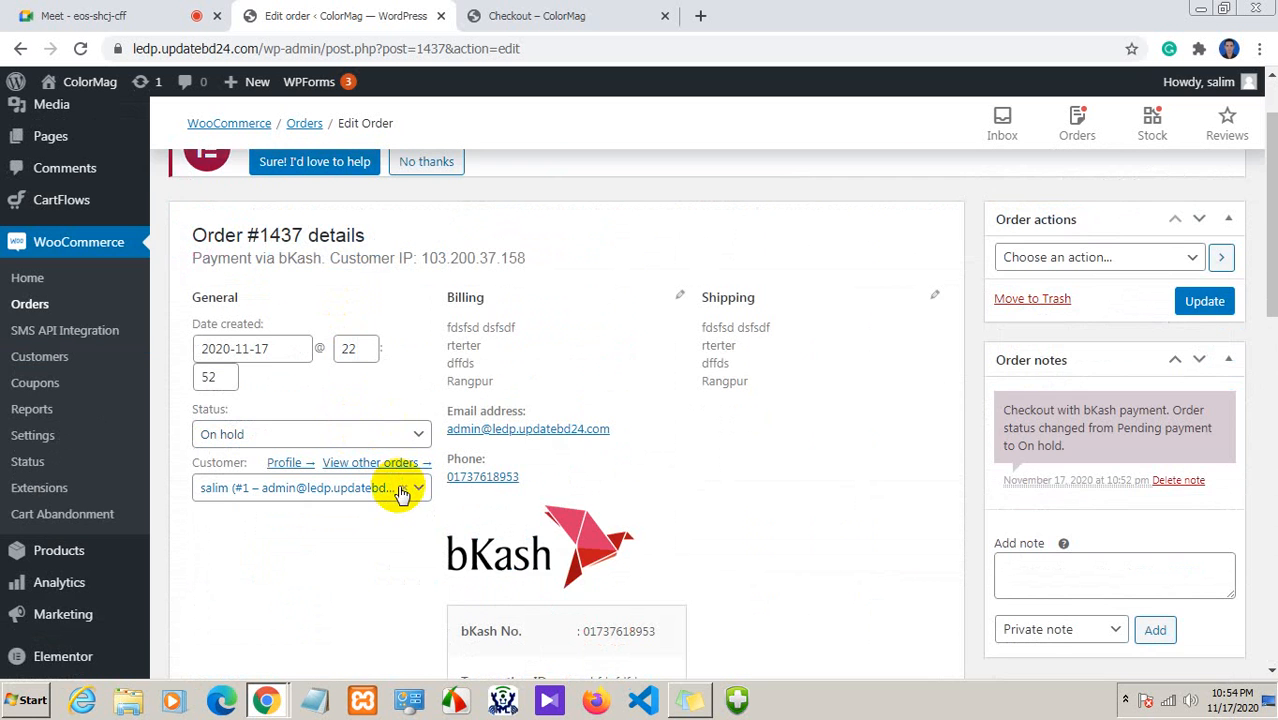
pyautogui.scroll(-3, 398, 492)
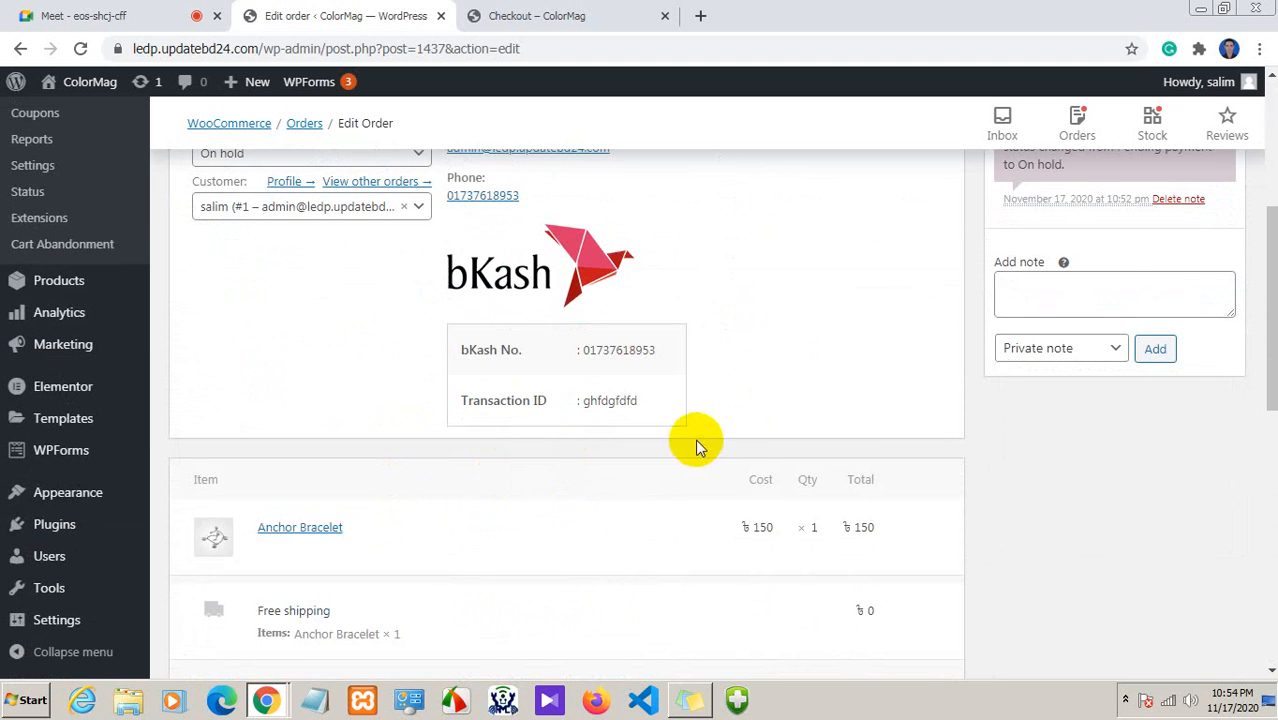
pyautogui.scroll(-4, 740, 433)
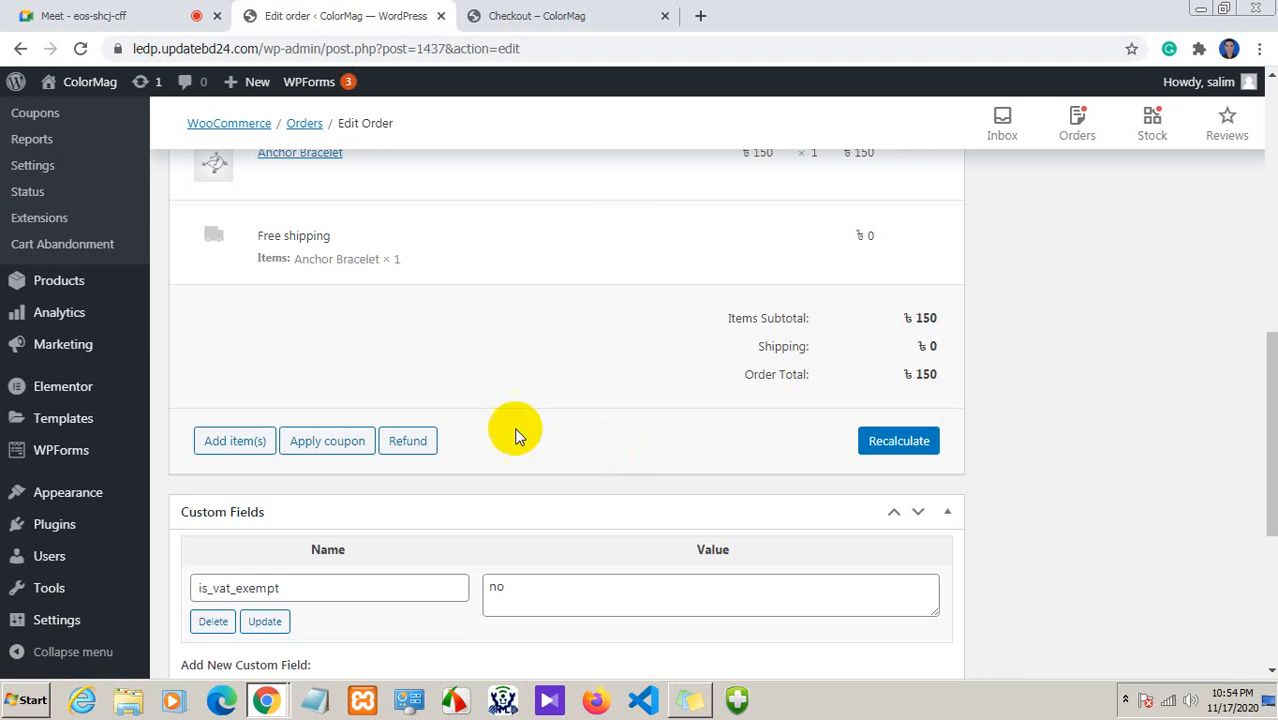
pyautogui.scroll(-1, 840, 455)
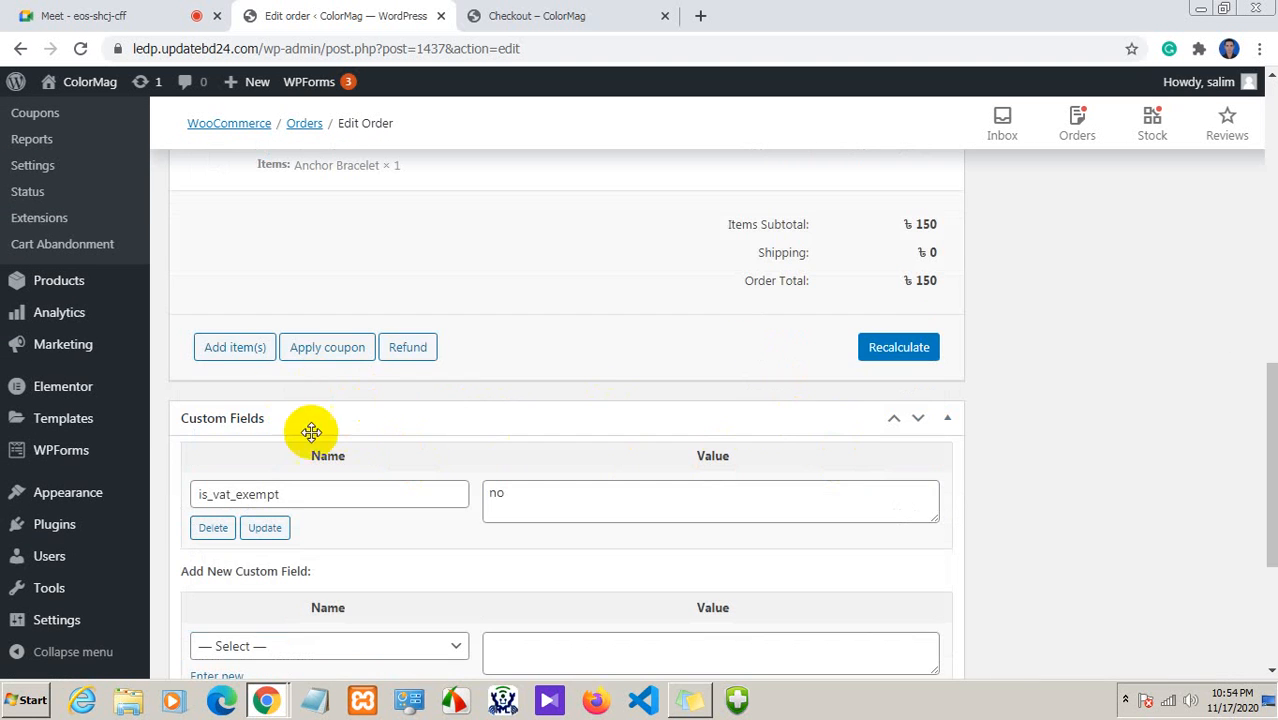
pyautogui.scroll(-2, 330, 440)
pyautogui.scroll(-1, 344, 459)
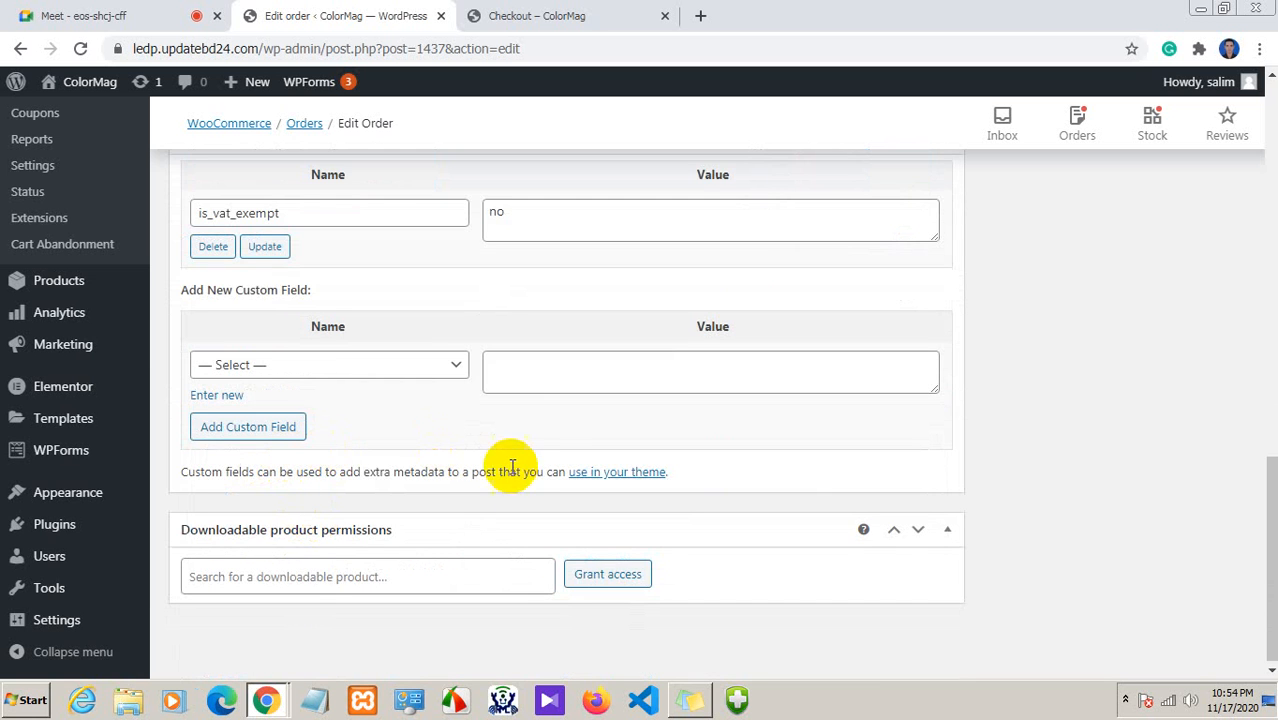
pyautogui.scroll(1, 410, 553)
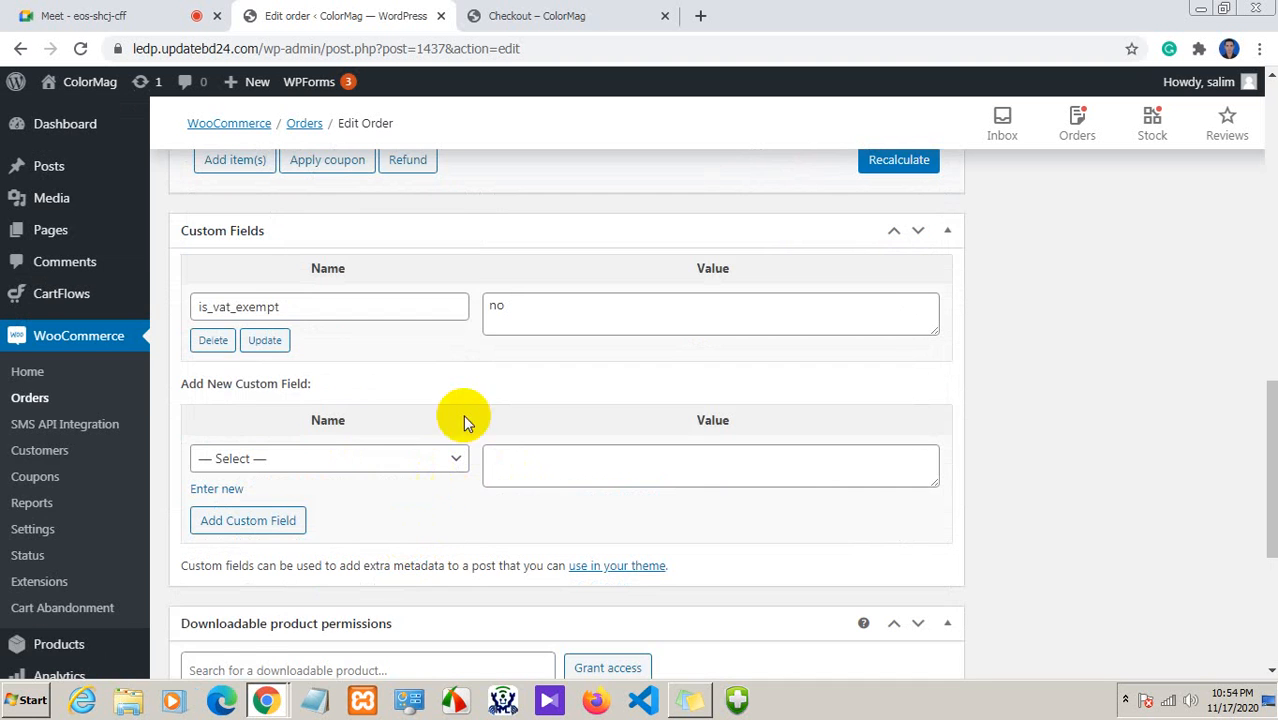
pyautogui.scroll(7, 406, 388)
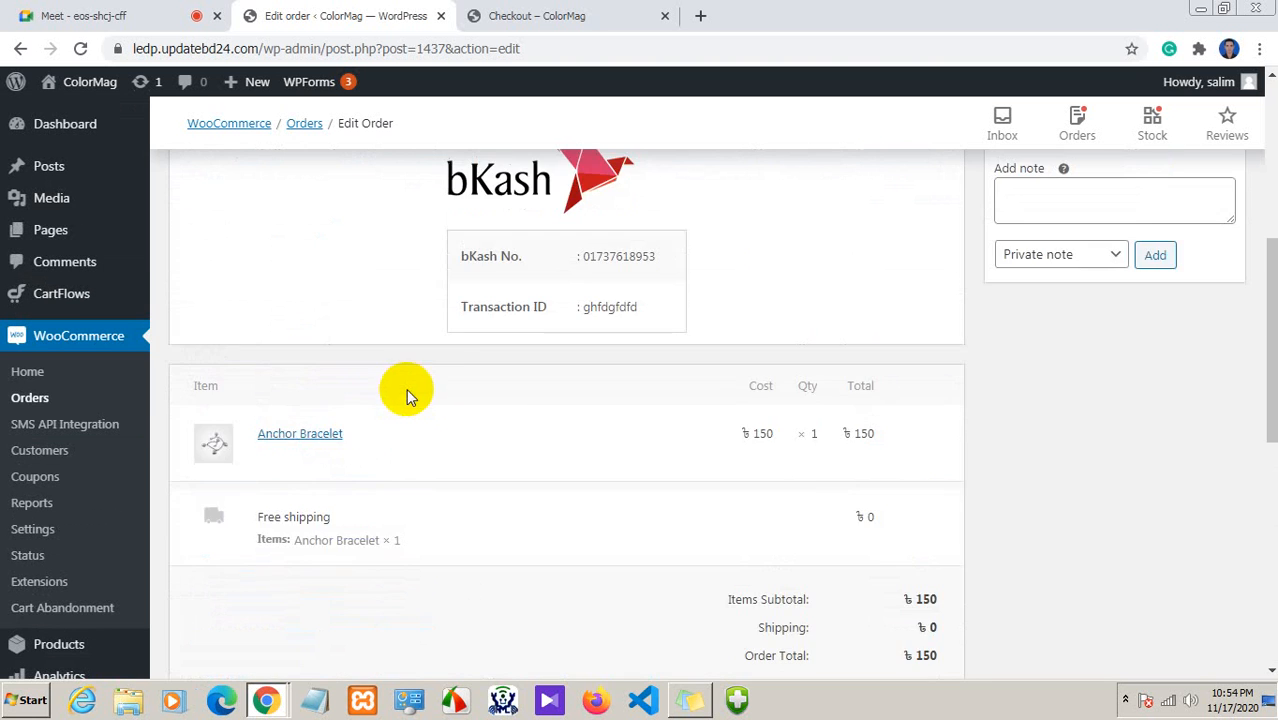
pyautogui.scroll(4, 406, 388)
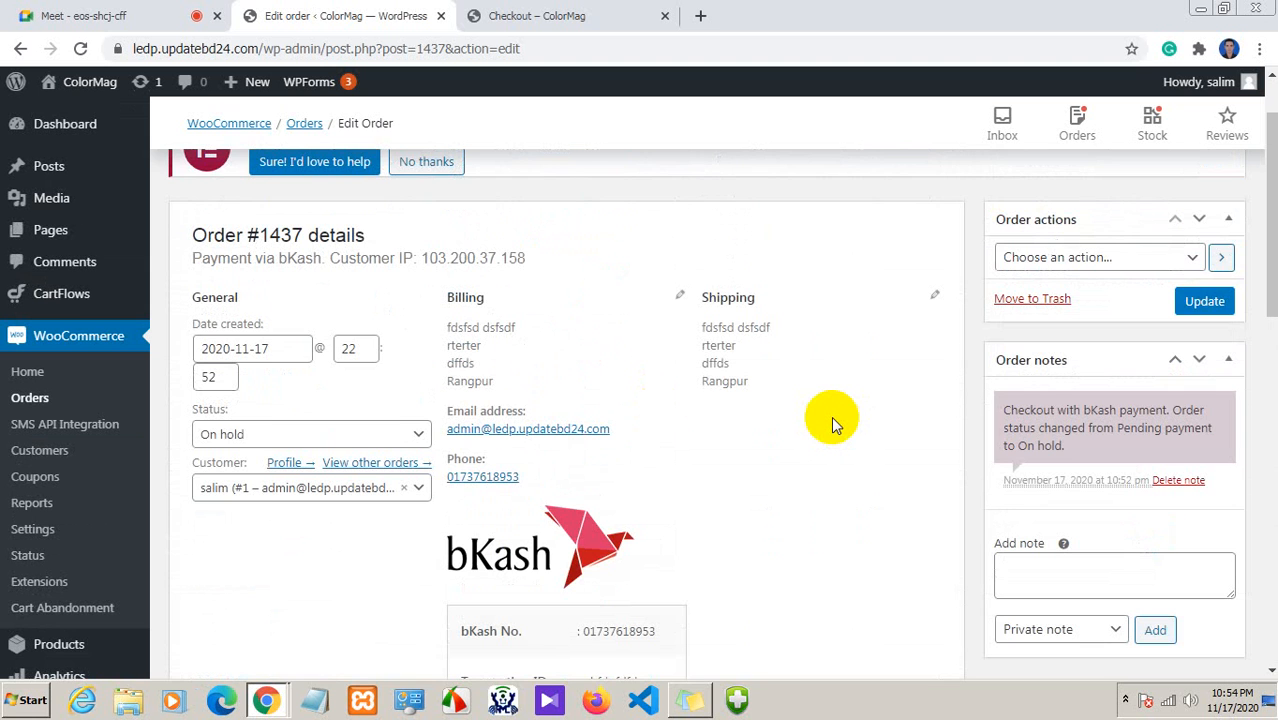
# Choose the order action that emails the invoice and order details to the customer
pyautogui.click(1168, 262)
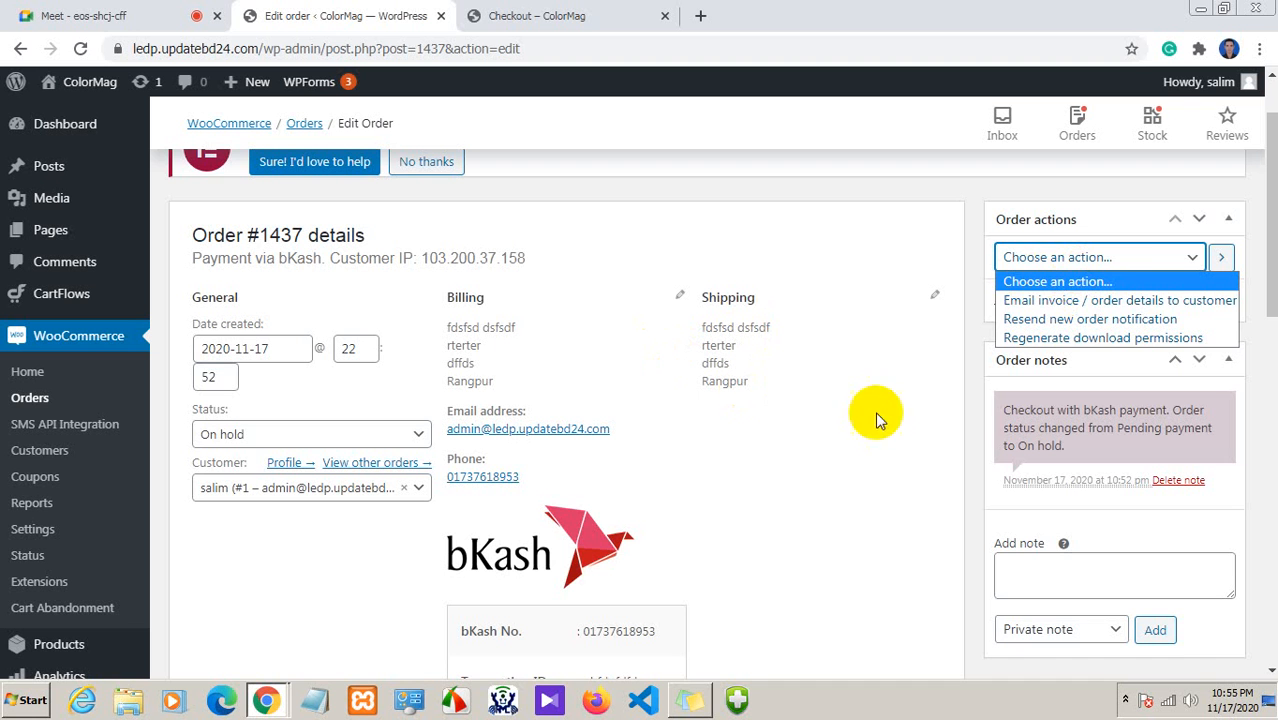
pyautogui.click(1104, 300)
pyautogui.click(1061, 257)
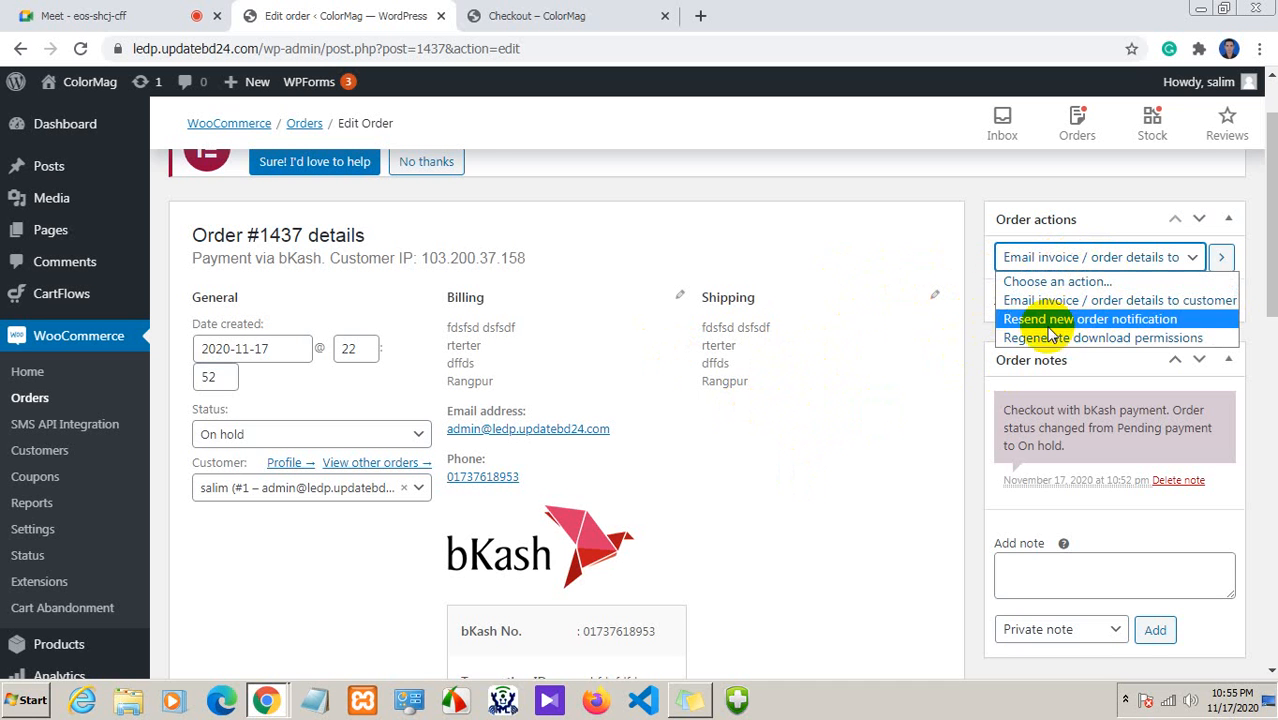
pyautogui.click(1104, 300)
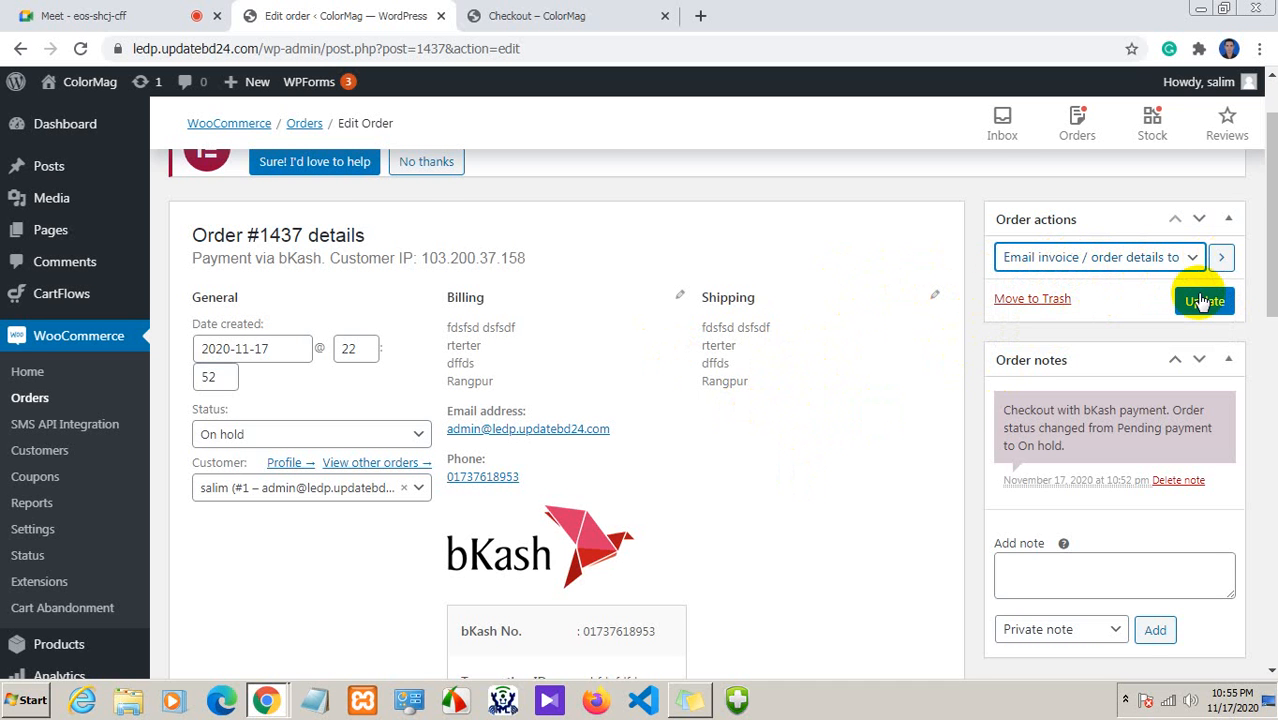
# Read the order note about the bKash checkout and compare it with the order's status, payment details and item
pyautogui.scroll(-1, 860, 396)
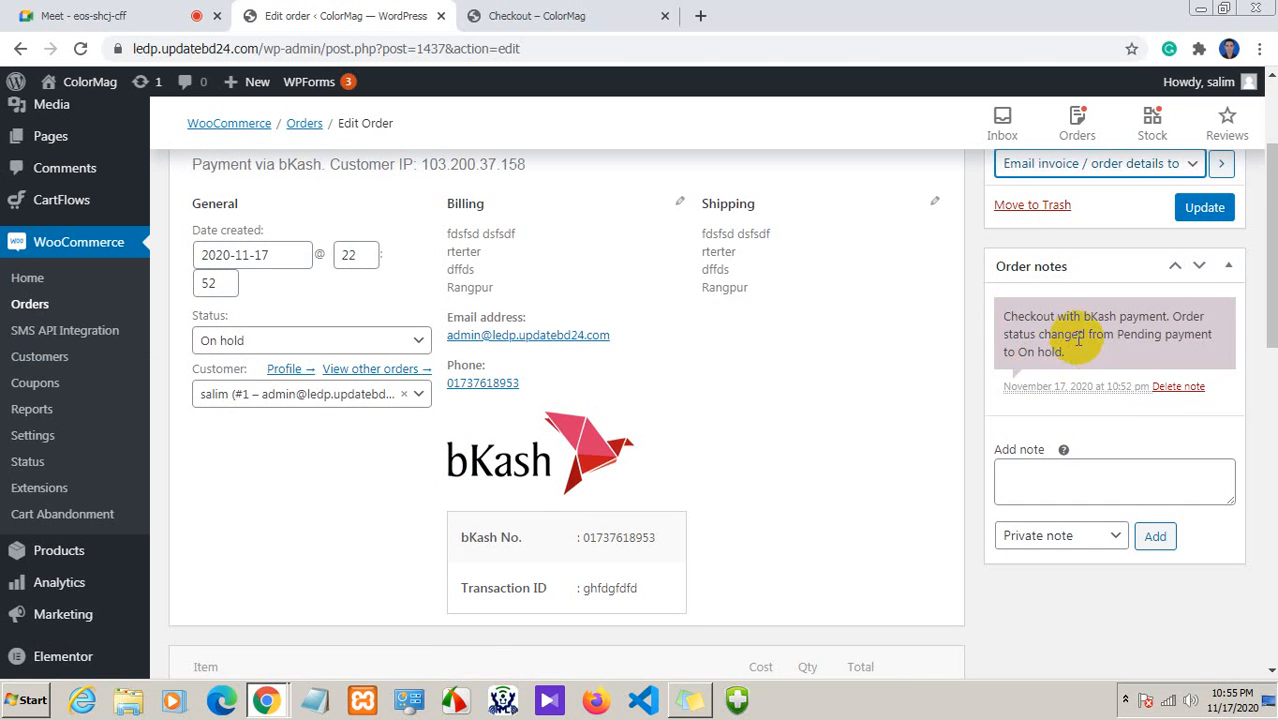
pyautogui.scroll(-1, 799, 386)
pyautogui.scroll(1, 350, 360)
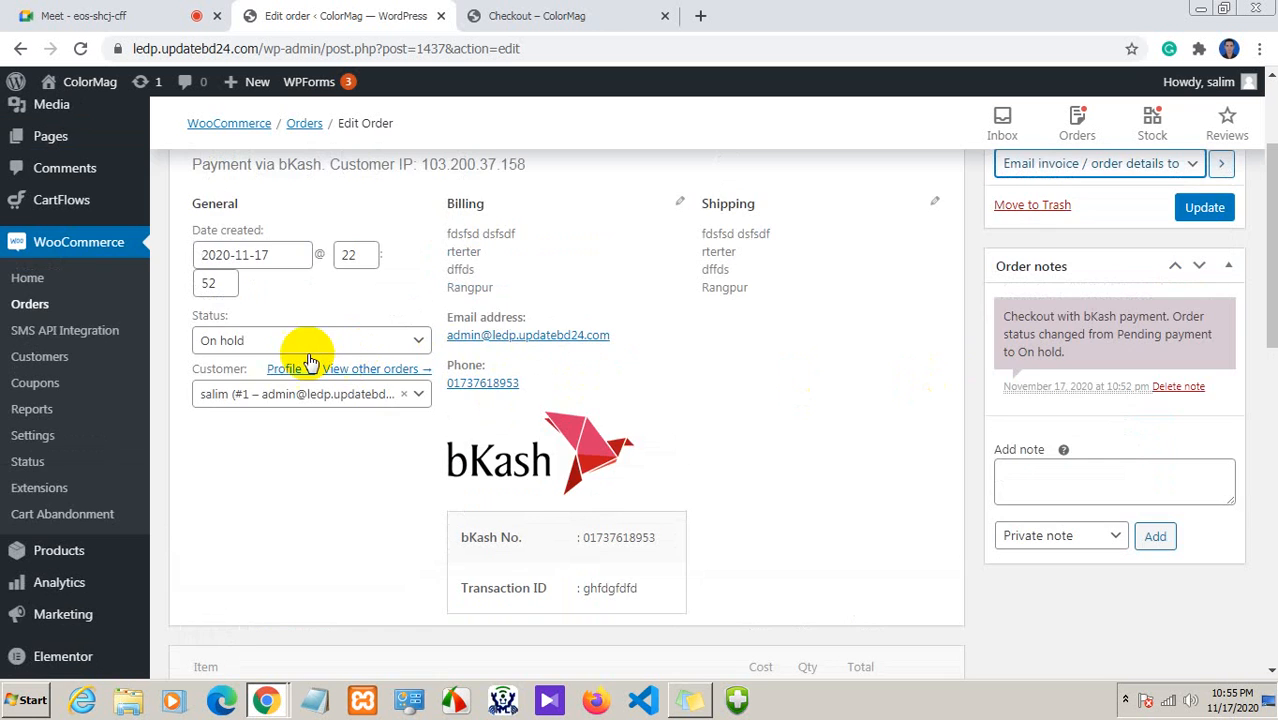
pyautogui.scroll(1, 340, 372)
pyautogui.scroll(1, 320, 373)
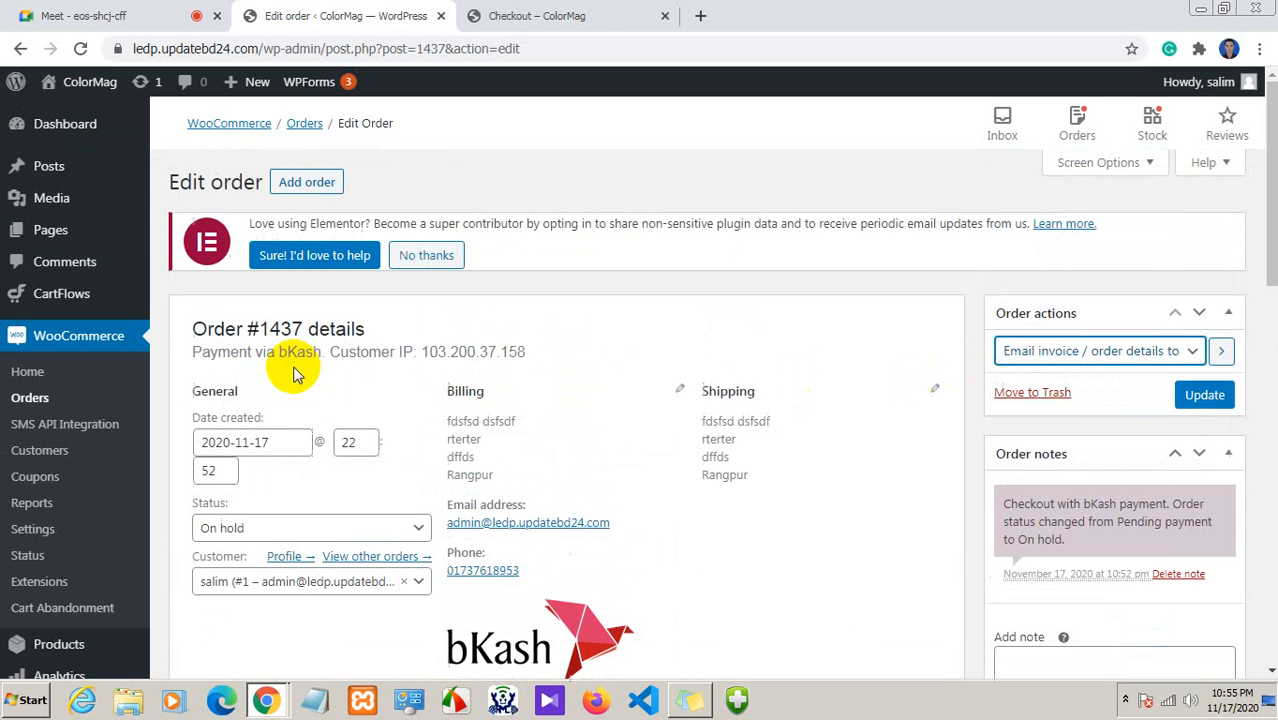
pyautogui.scroll(-1, 290, 420)
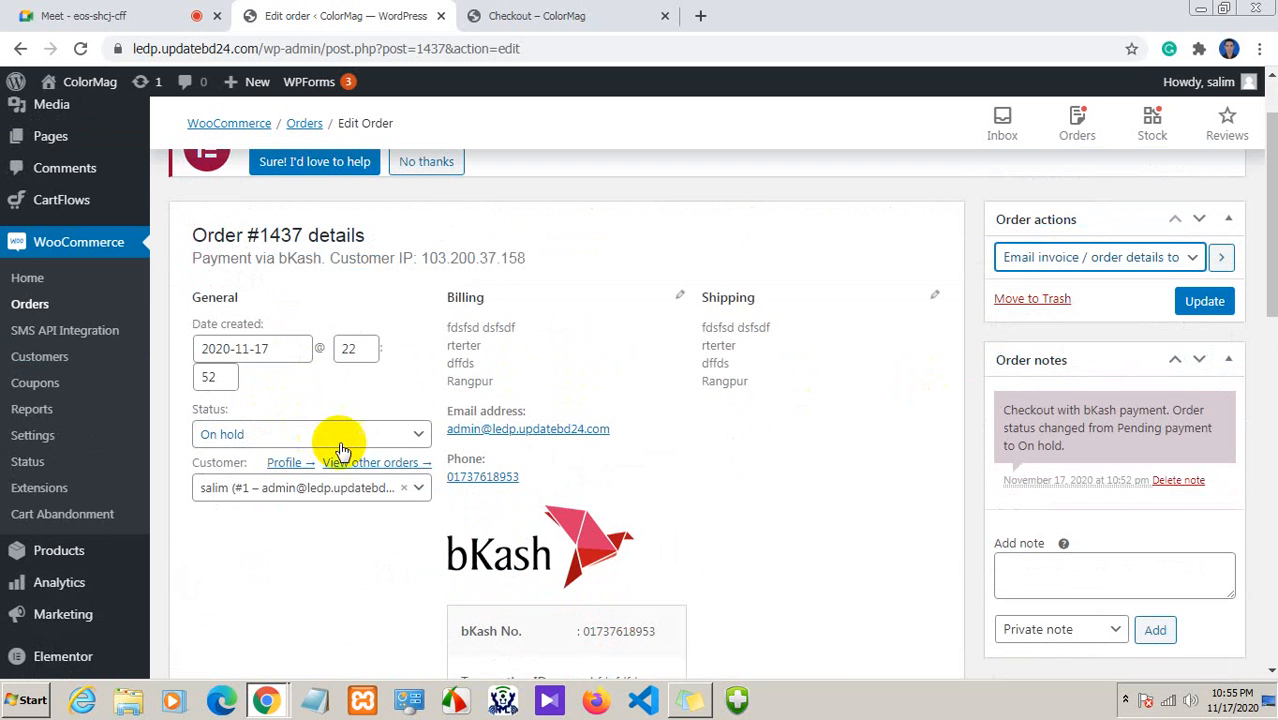
pyautogui.scroll(-1, 385, 503)
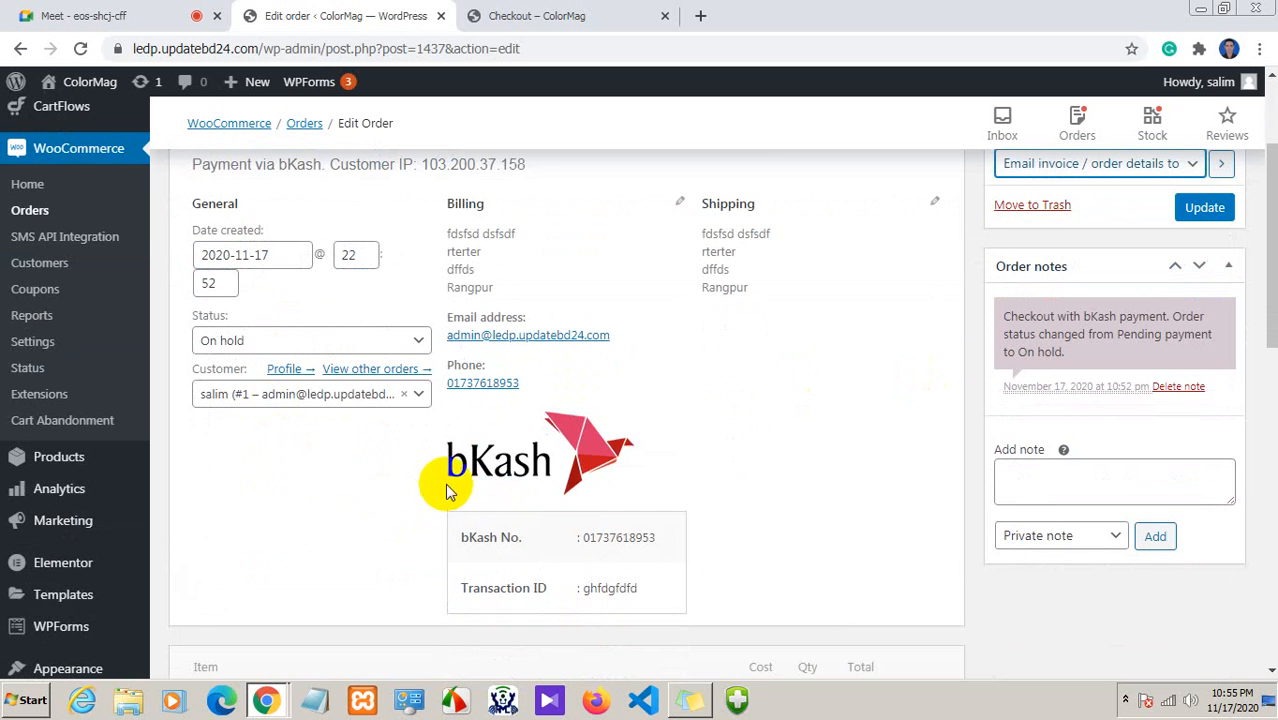
pyautogui.scroll(-3, 500, 497)
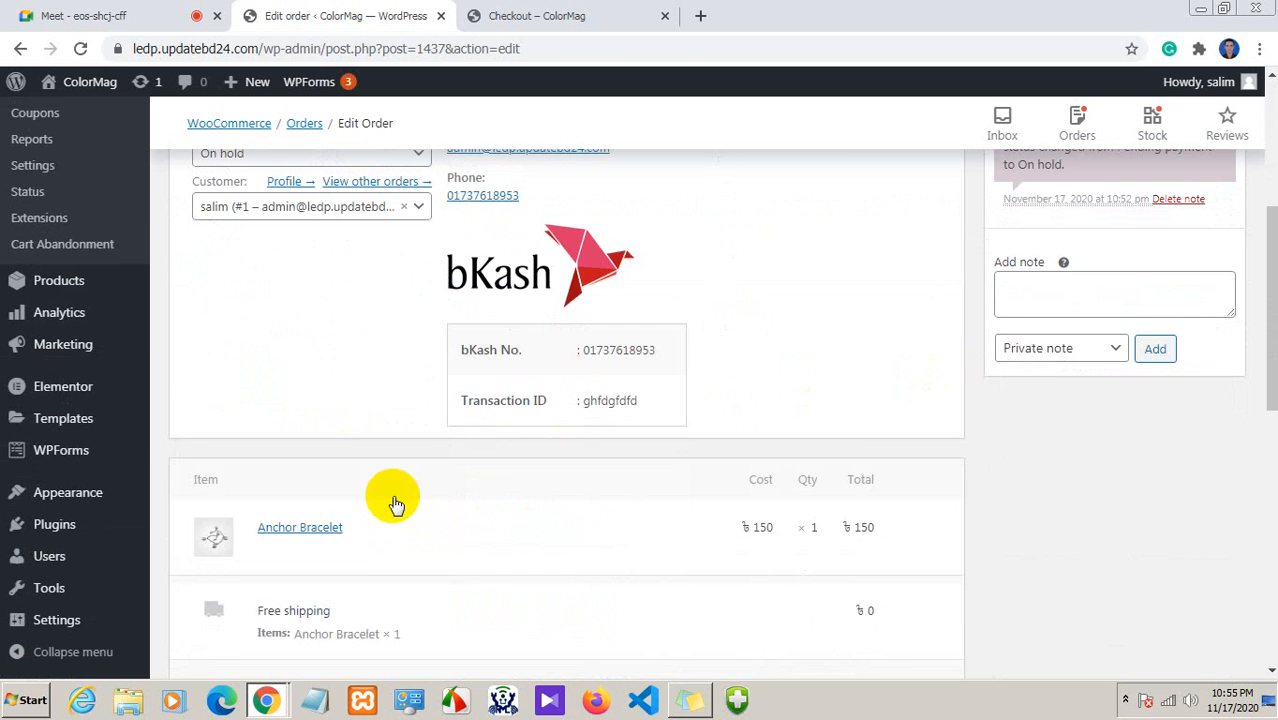
pyautogui.click(1124, 703)
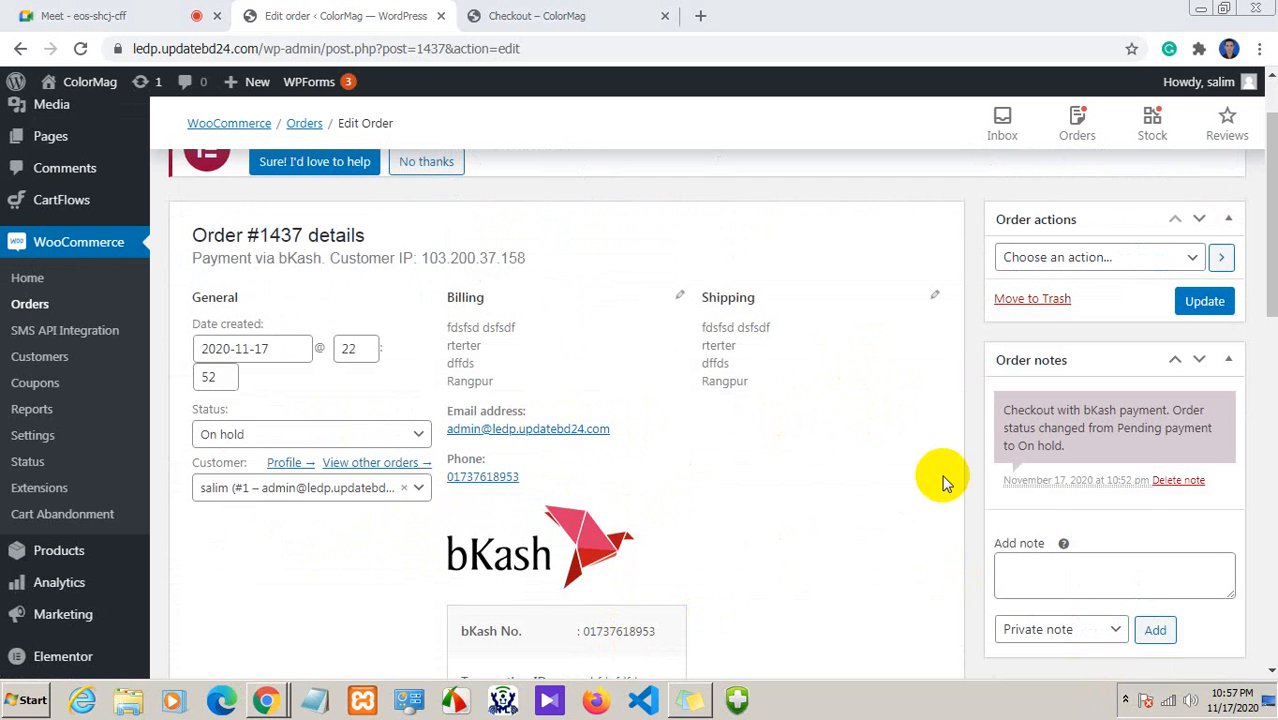
# Try Completed as the order status and settle on Processing instead
pyautogui.click(331, 434)
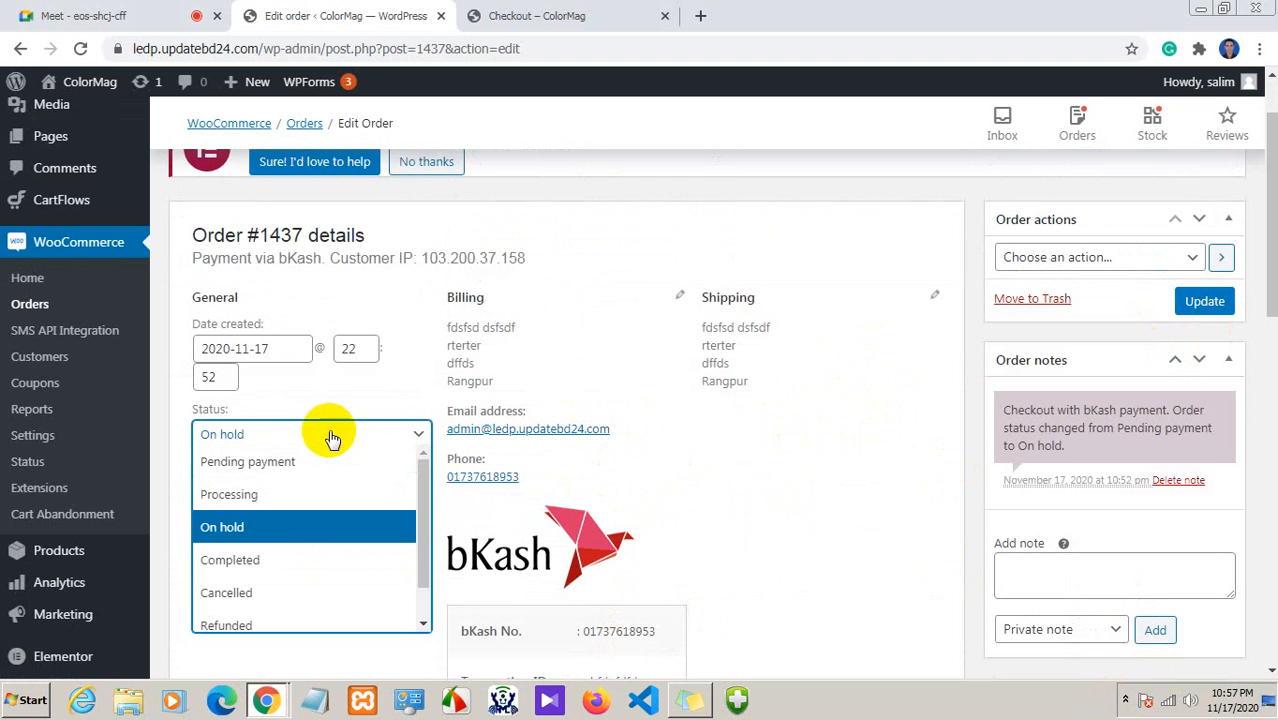
pyautogui.click(255, 562)
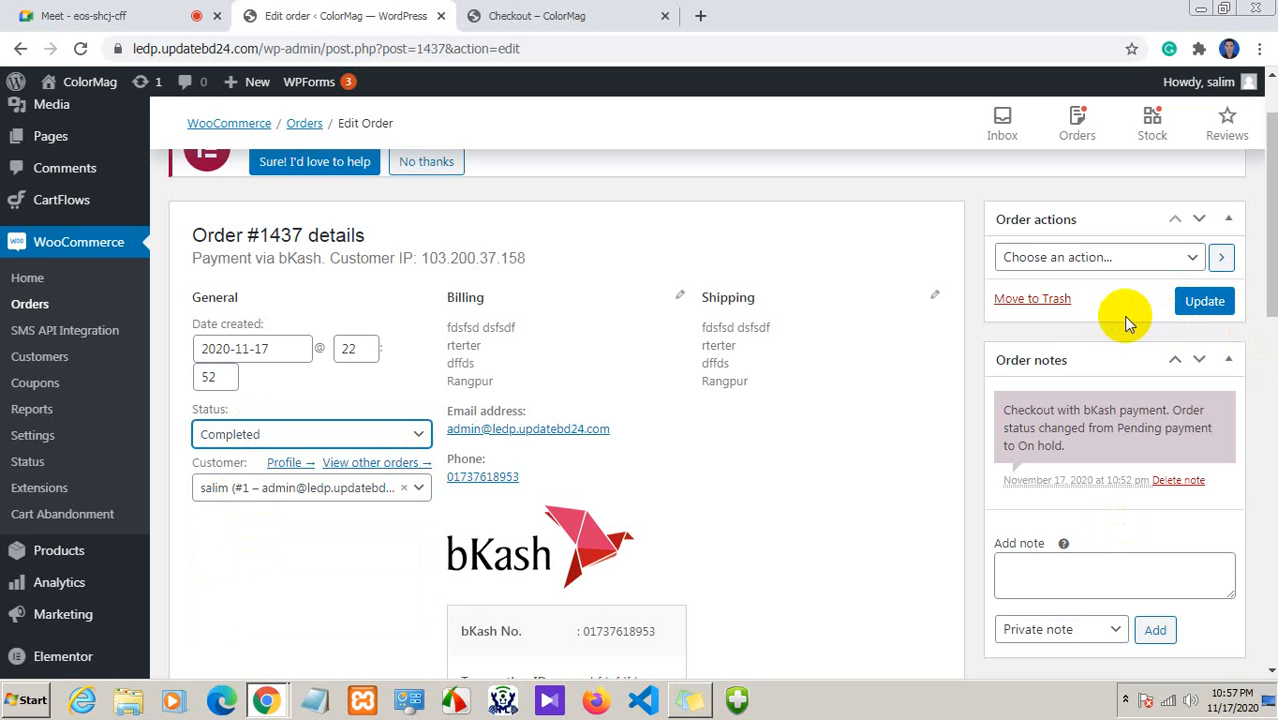
pyautogui.click(296, 438)
pyautogui.click(251, 494)
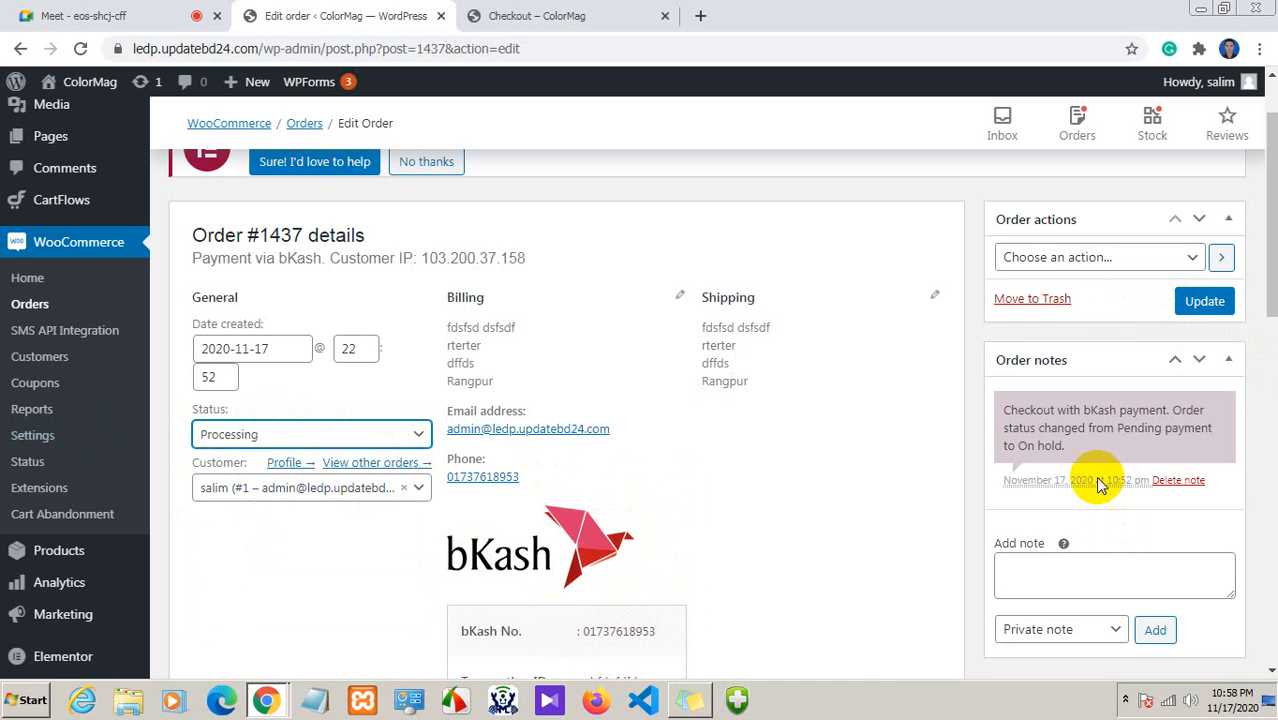
pyautogui.moveTo(1270, 265); pyautogui.dragTo(1270, 299)
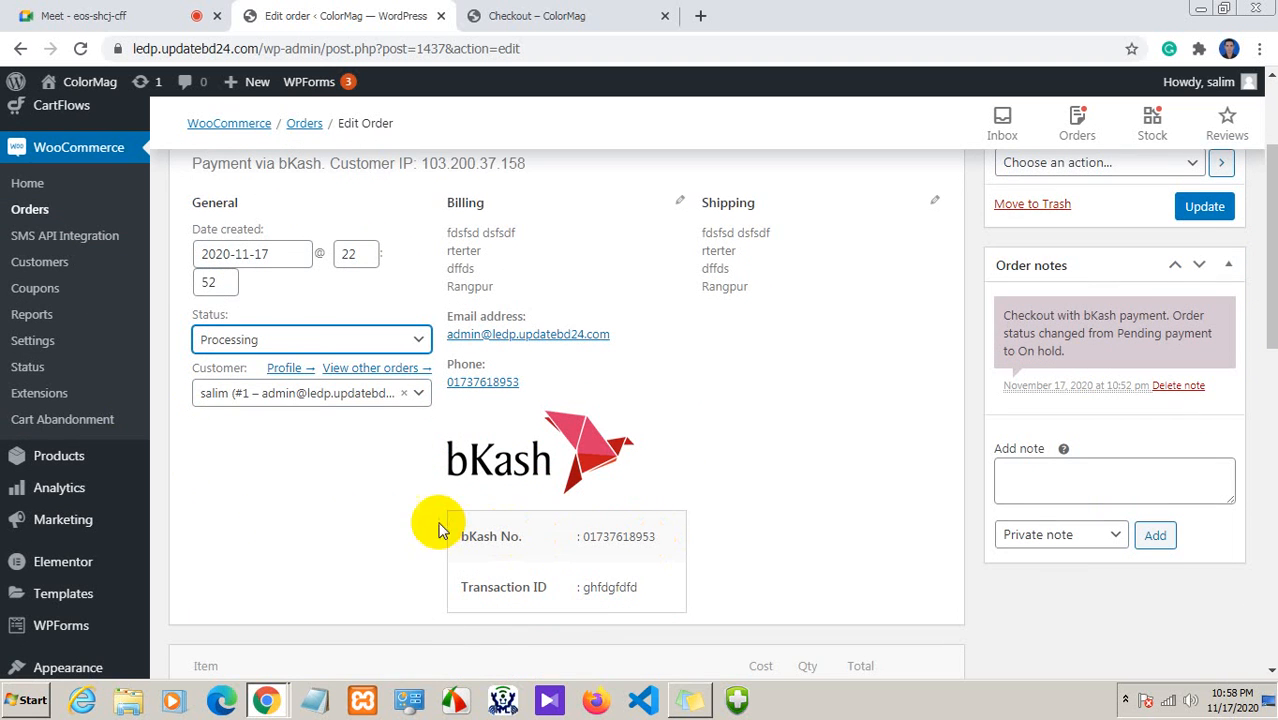
pyautogui.click(277, 340)
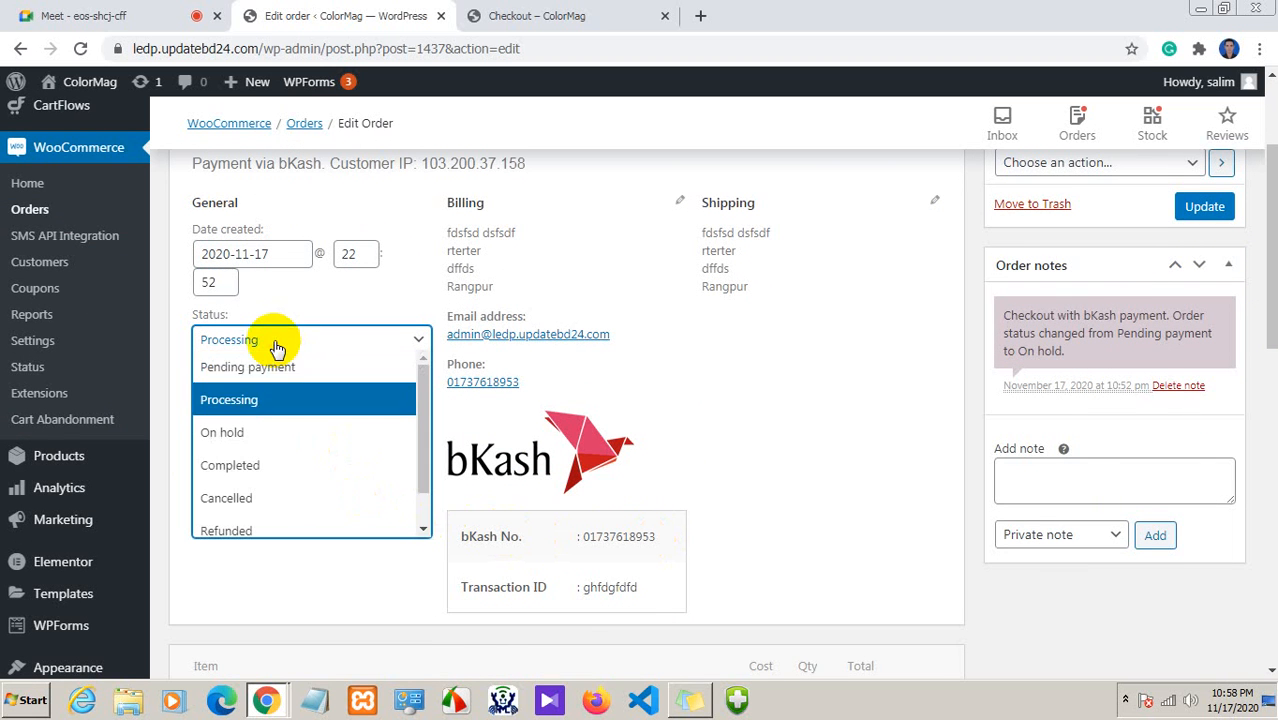
pyautogui.click(248, 408)
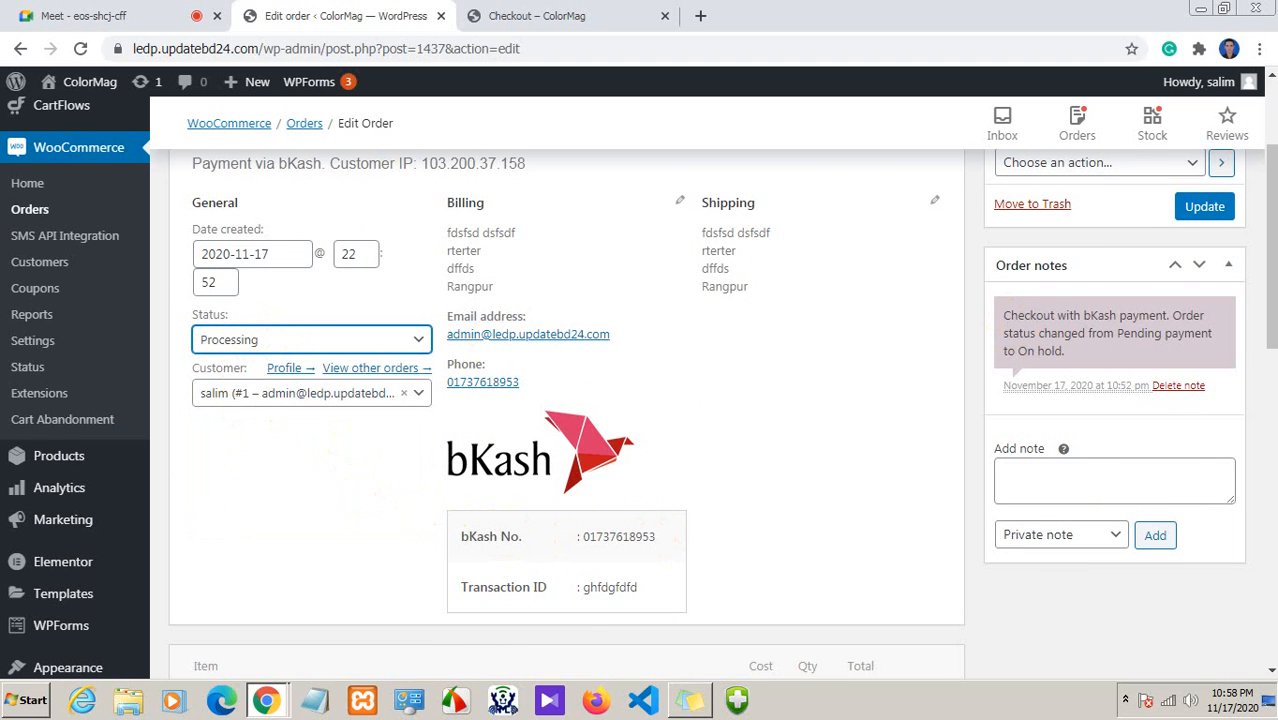
# Save the order with its Processing status, and update it again with the status set to Completed
pyautogui.click(1205, 208)
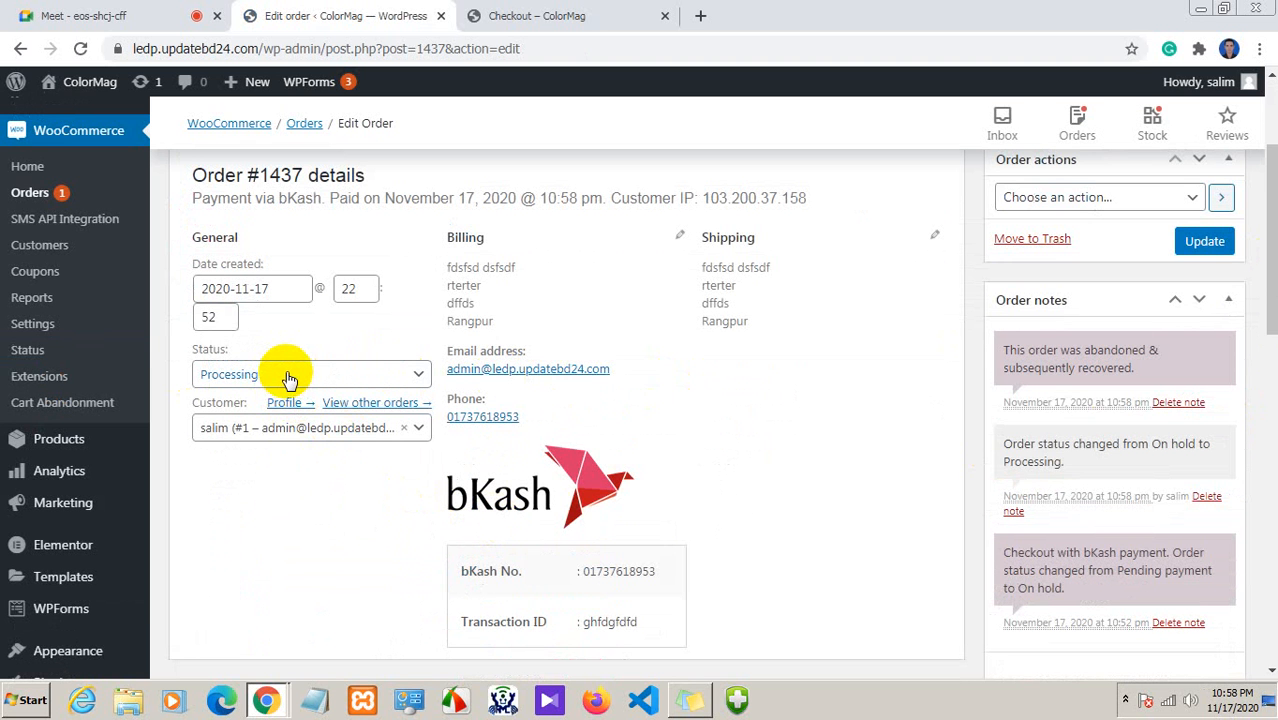
pyautogui.click(287, 376)
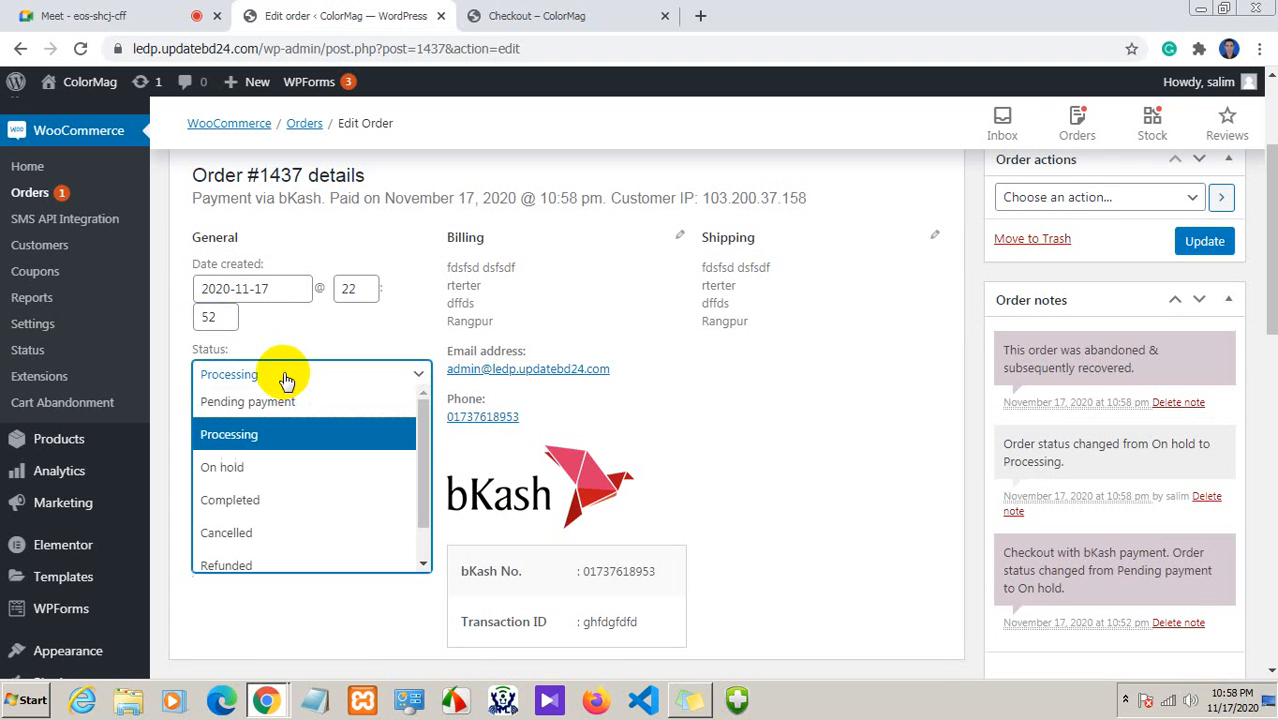
pyautogui.click(255, 508)
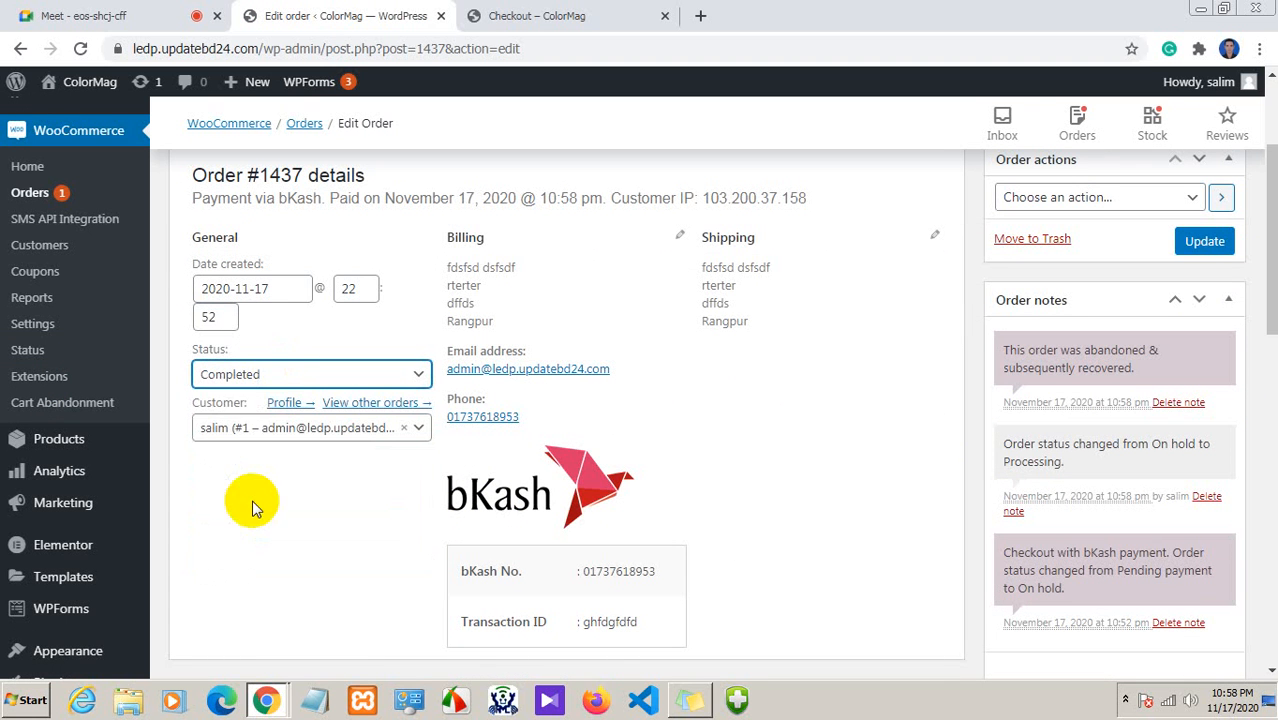
pyautogui.click(1207, 245)
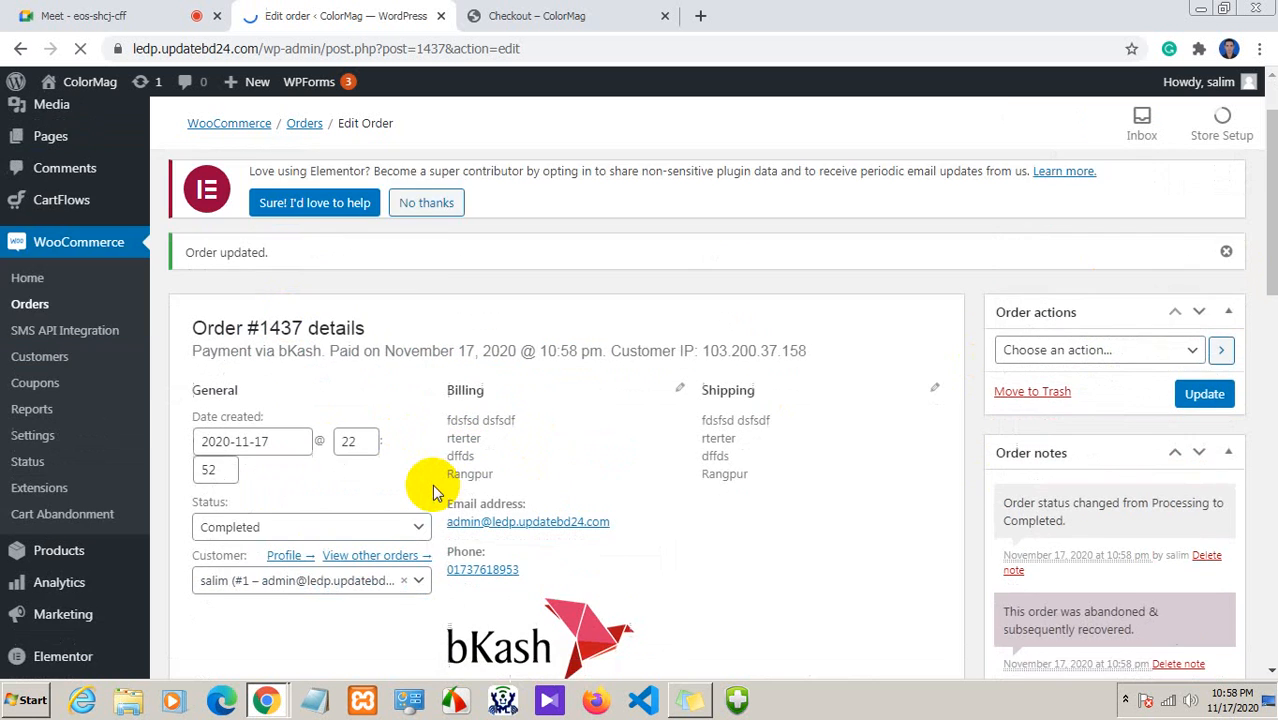
# Review the updated order's status, bKash payment details, item totals, Custom Fields section and order notes
pyautogui.scroll(-3, 391, 485)
pyautogui.scroll(4, 499, 491)
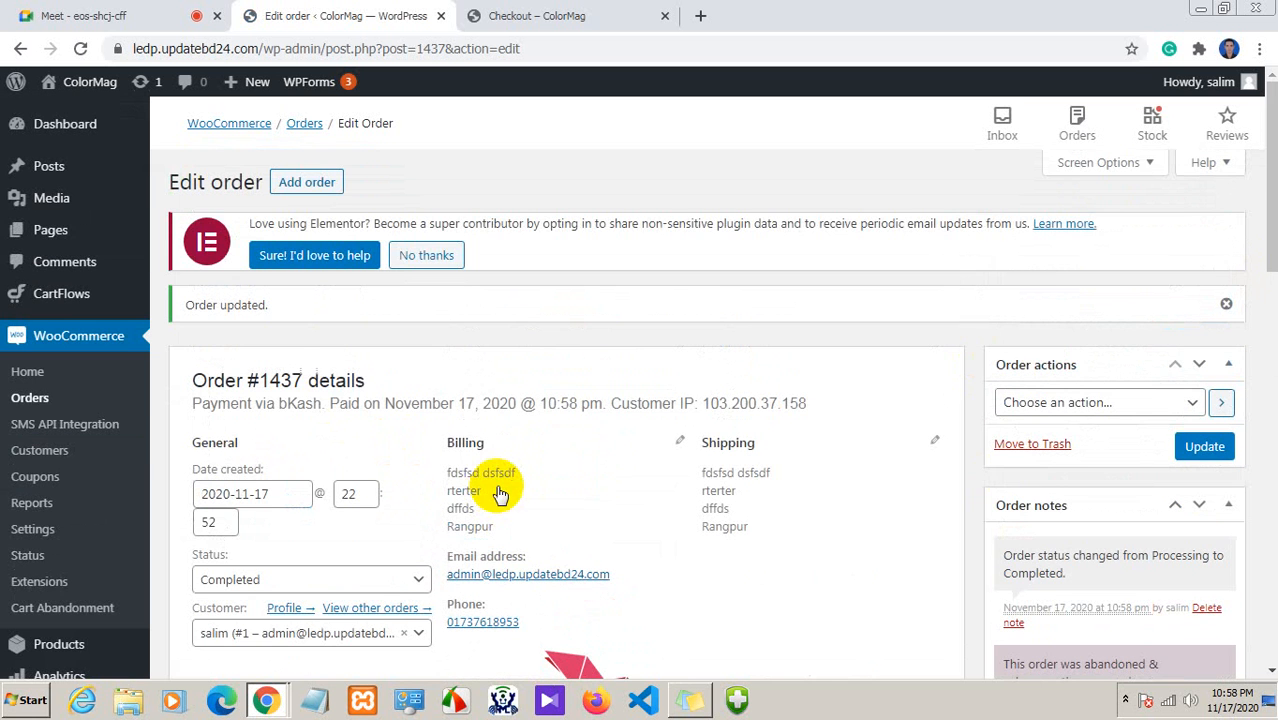
pyautogui.scroll(-5, 788, 537)
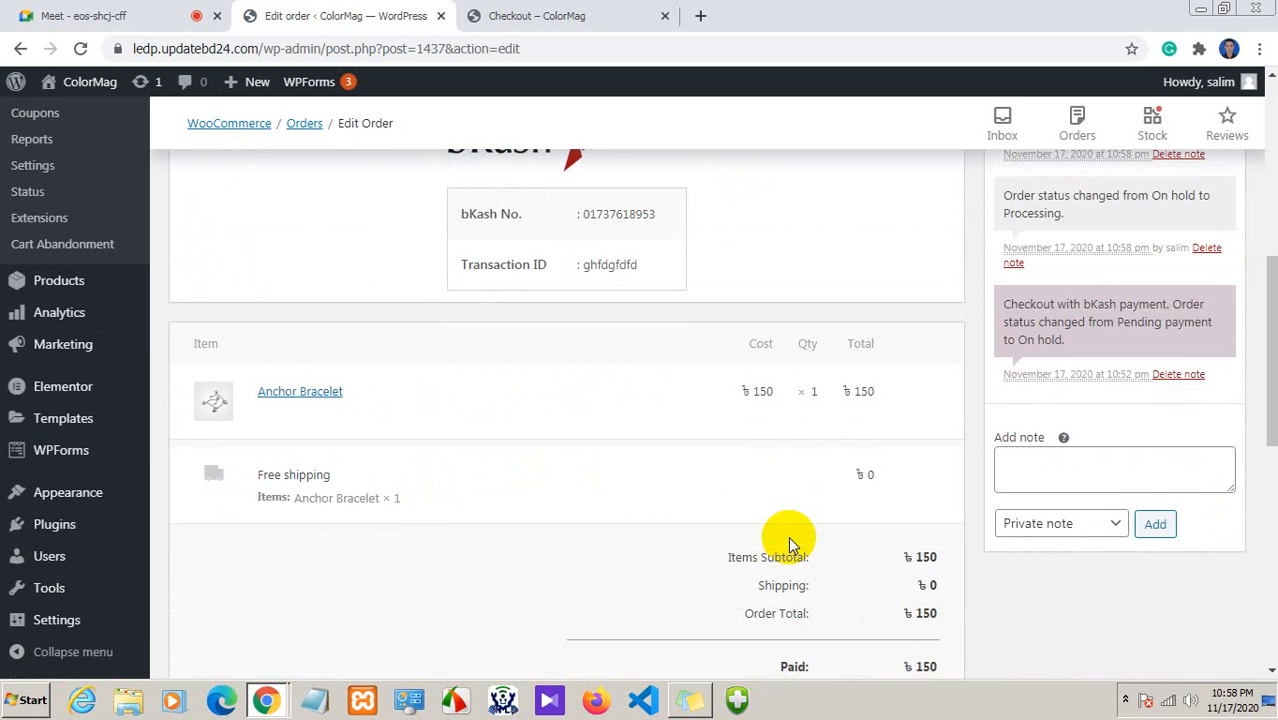
pyautogui.scroll(-4, 789, 537)
pyautogui.scroll(-2, 783, 540)
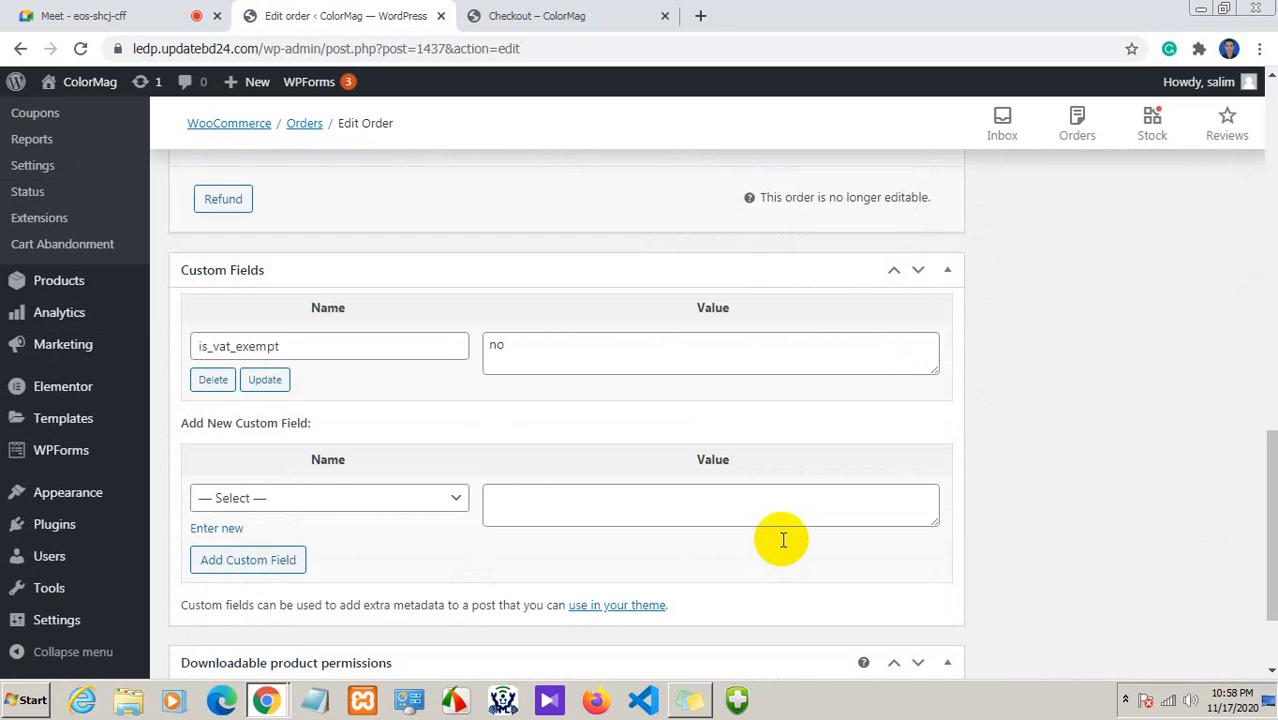
pyautogui.scroll(3, 783, 545)
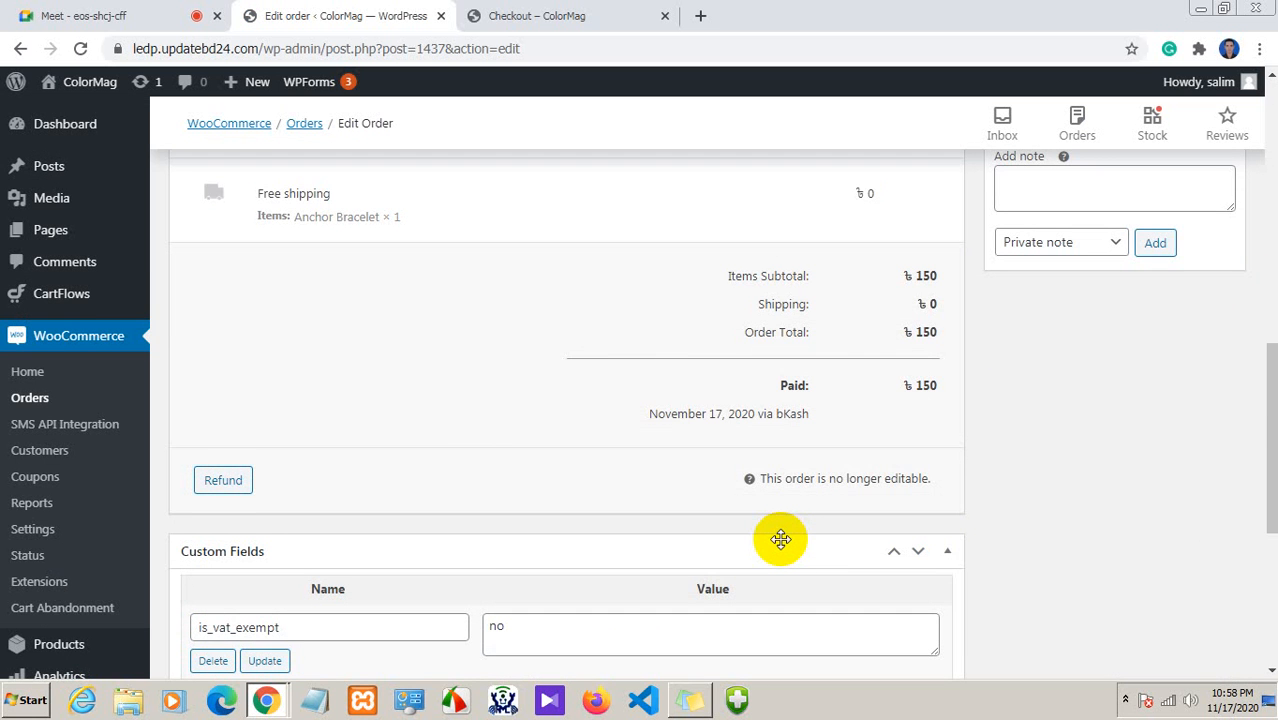
pyautogui.scroll(6, 781, 540)
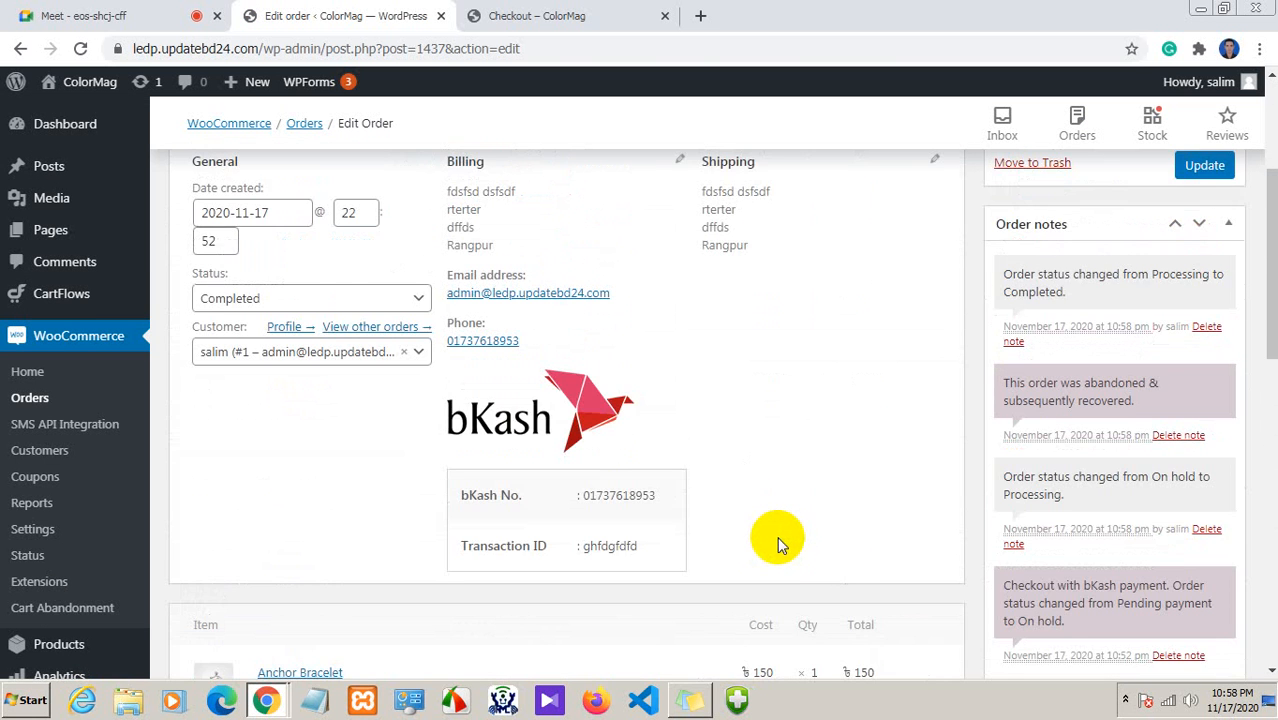
pyautogui.scroll(2, 783, 539)
# Look through the available order statuses, set the order to Refunded and update it
pyautogui.click(336, 485)
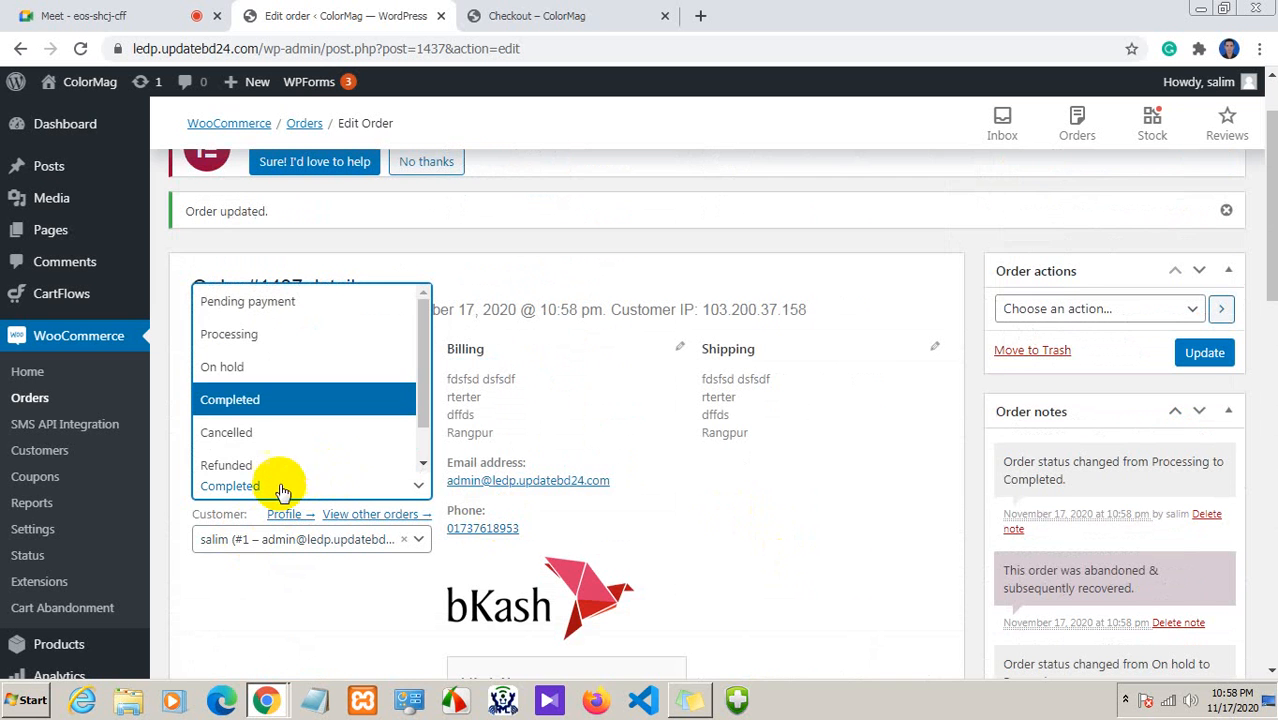
pyautogui.scroll(-1, 280, 470)
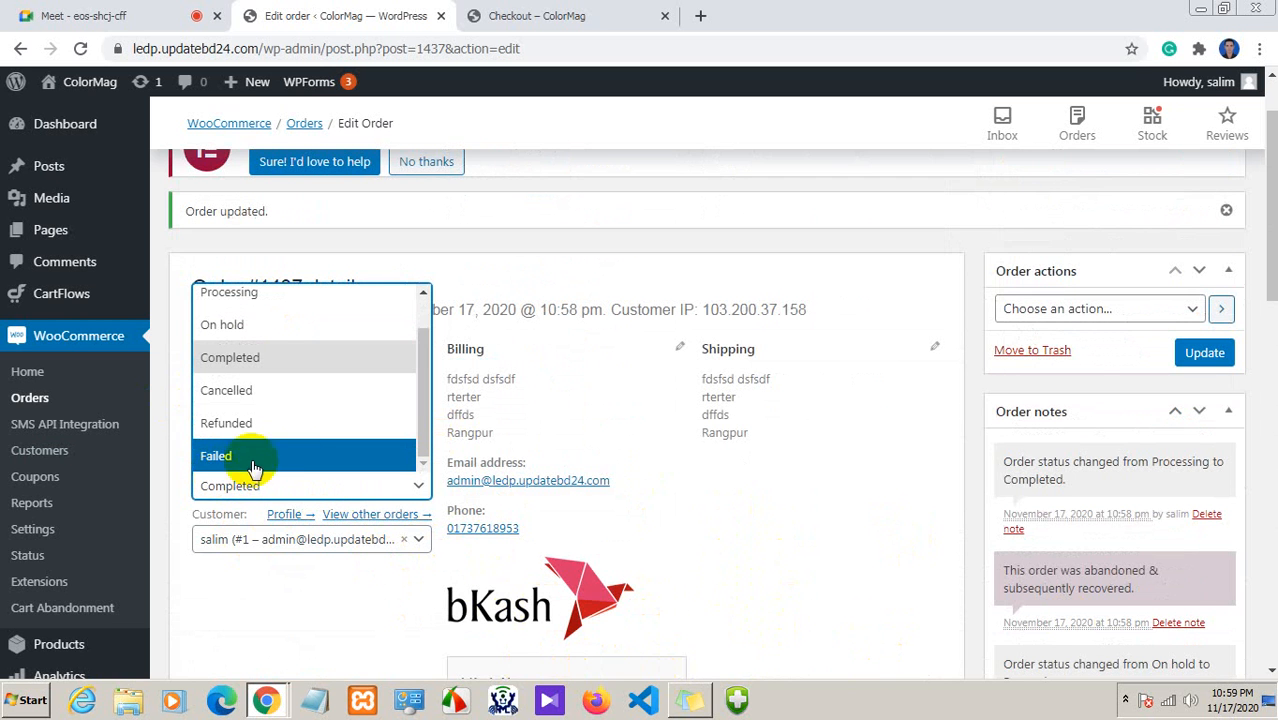
pyautogui.scroll(-1, 260, 466)
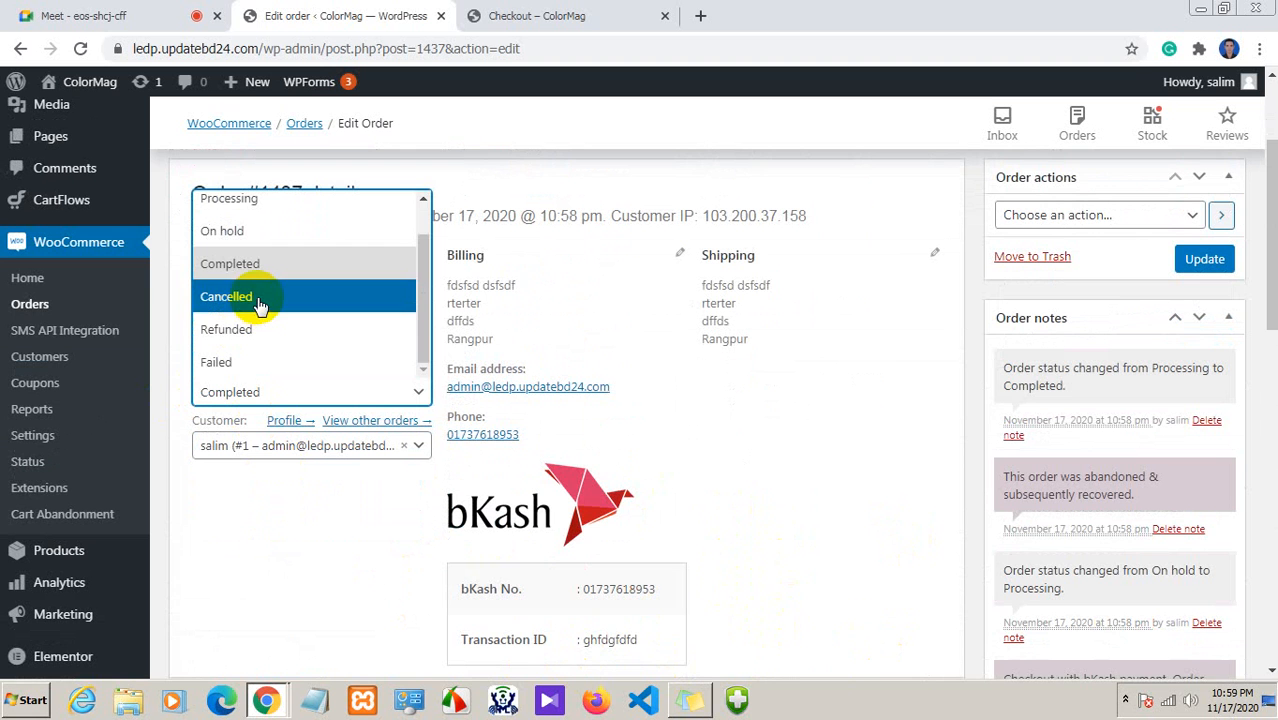
pyautogui.scroll(1, 258, 305)
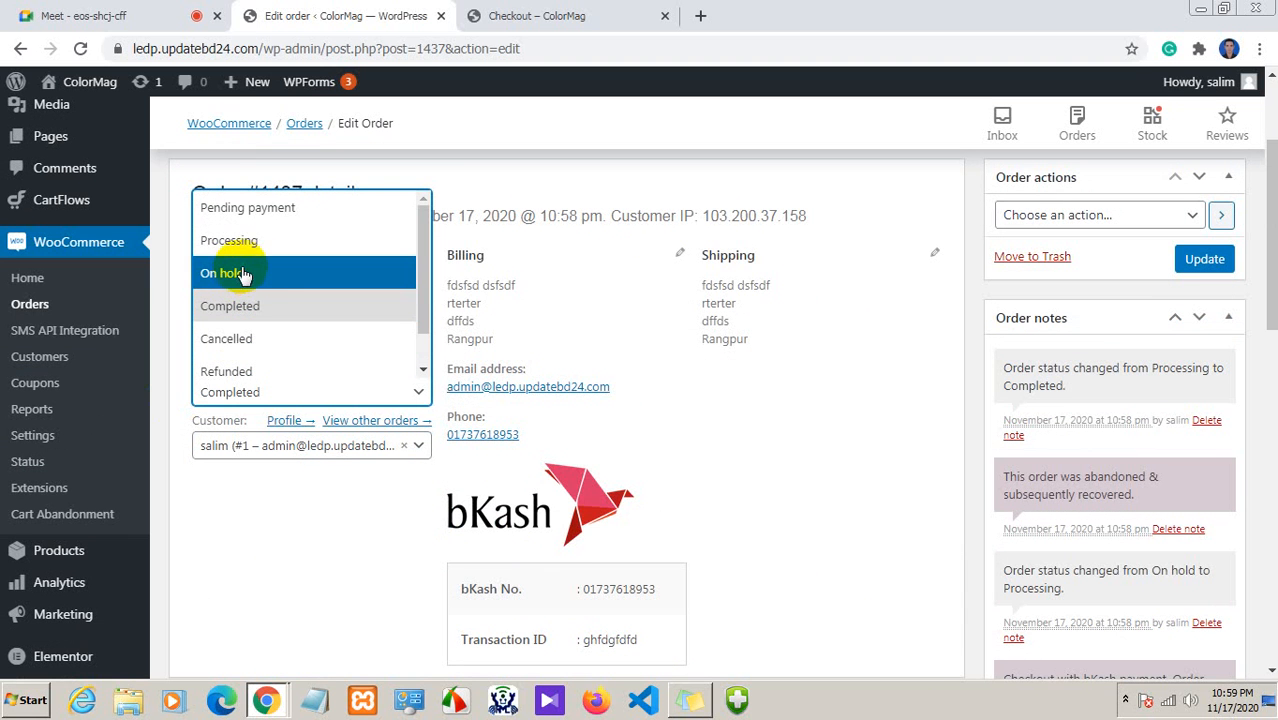
pyautogui.scroll(-1, 253, 367)
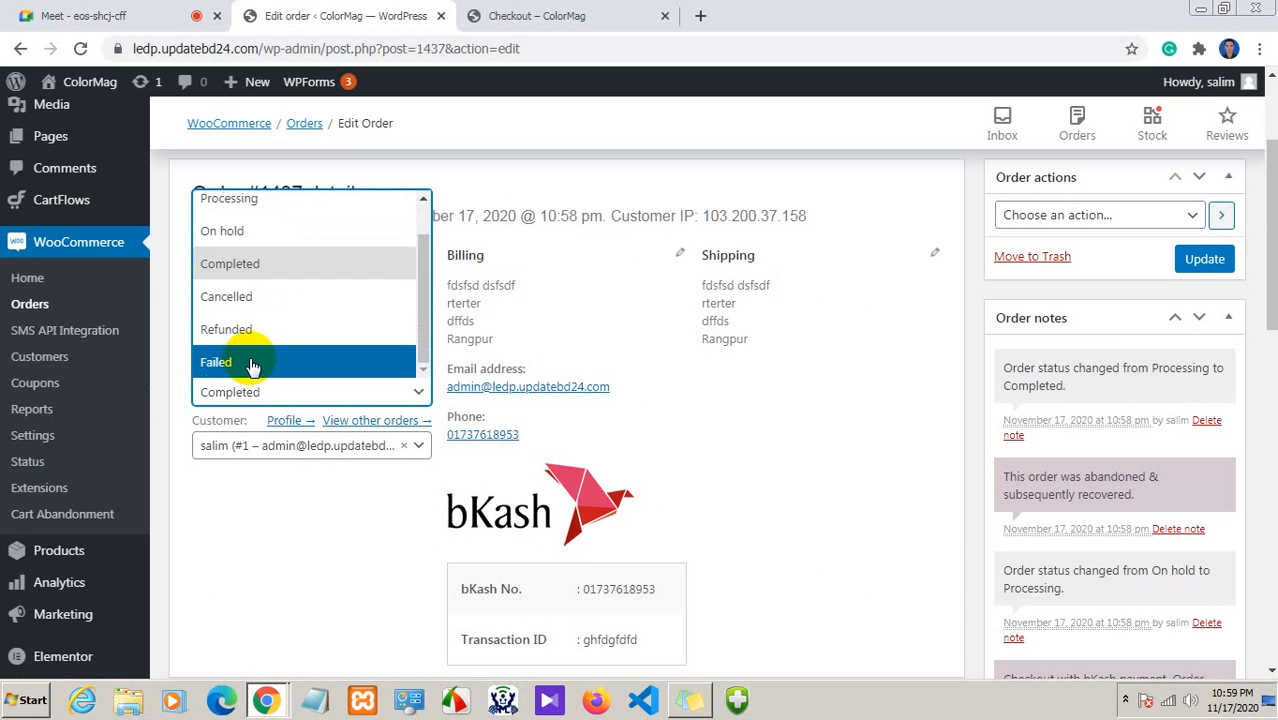
pyautogui.scroll(1, 238, 312)
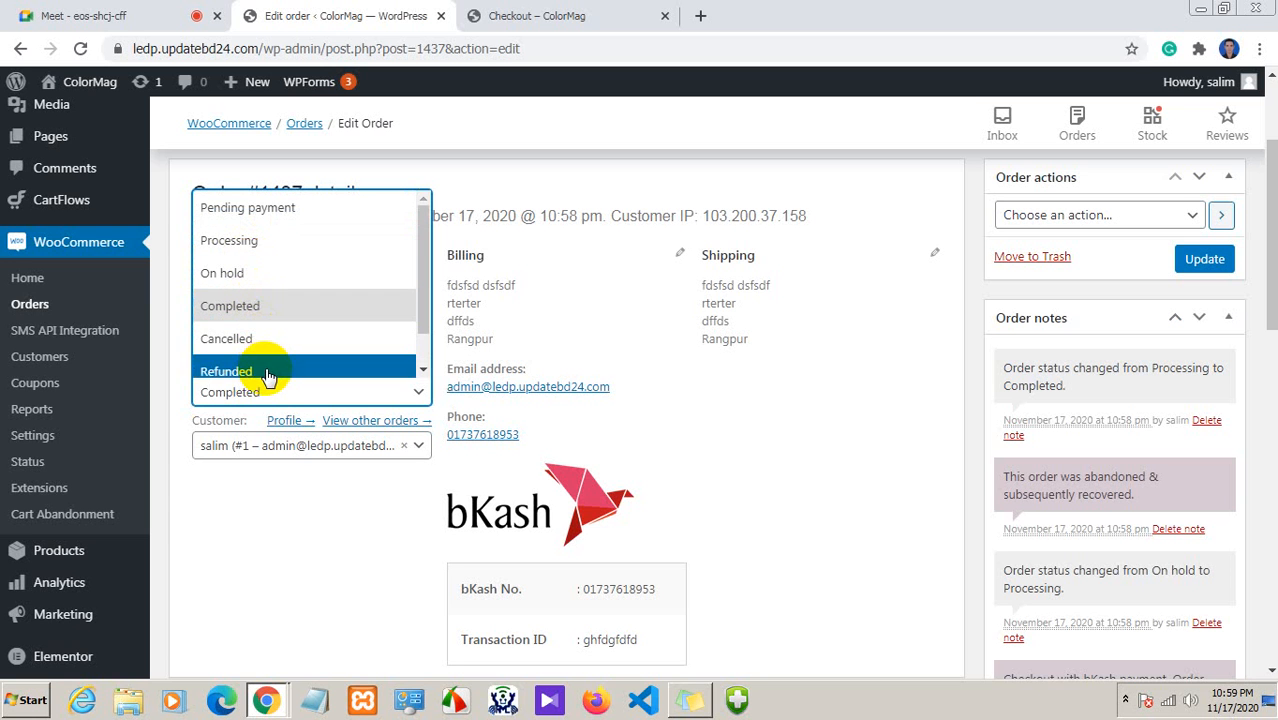
pyautogui.scroll(-1, 268, 375)
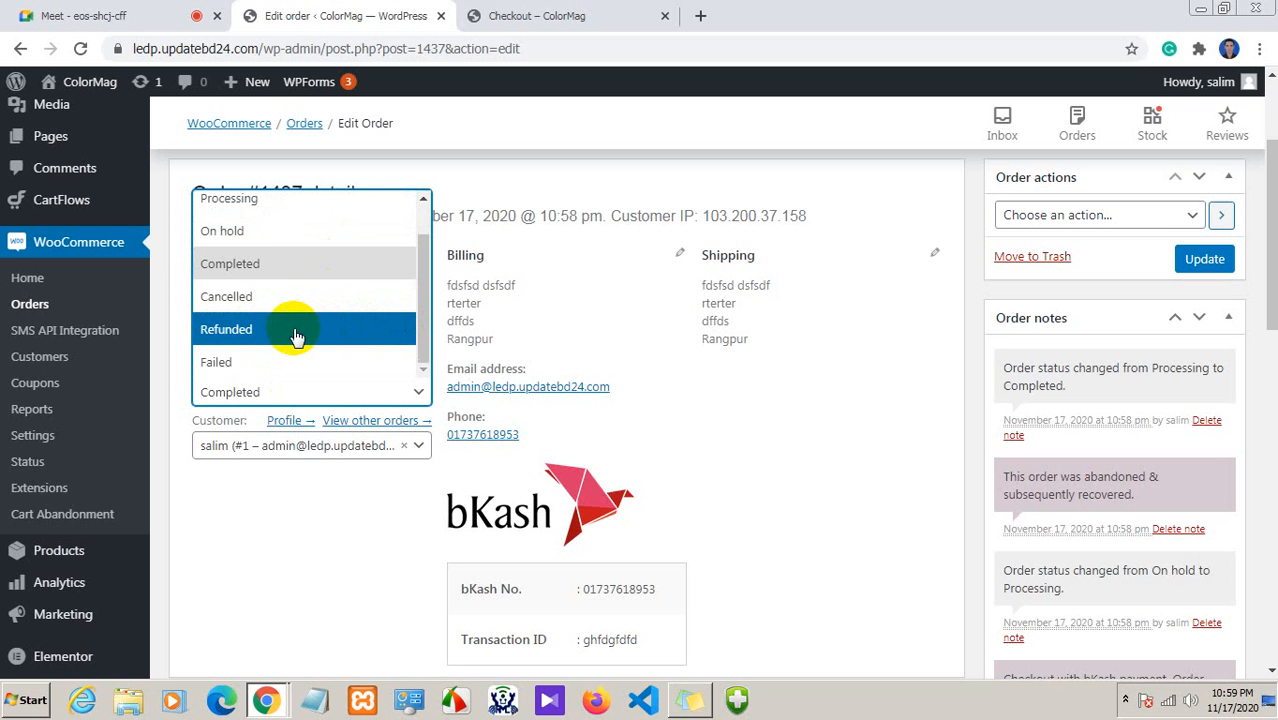
pyautogui.click(248, 330)
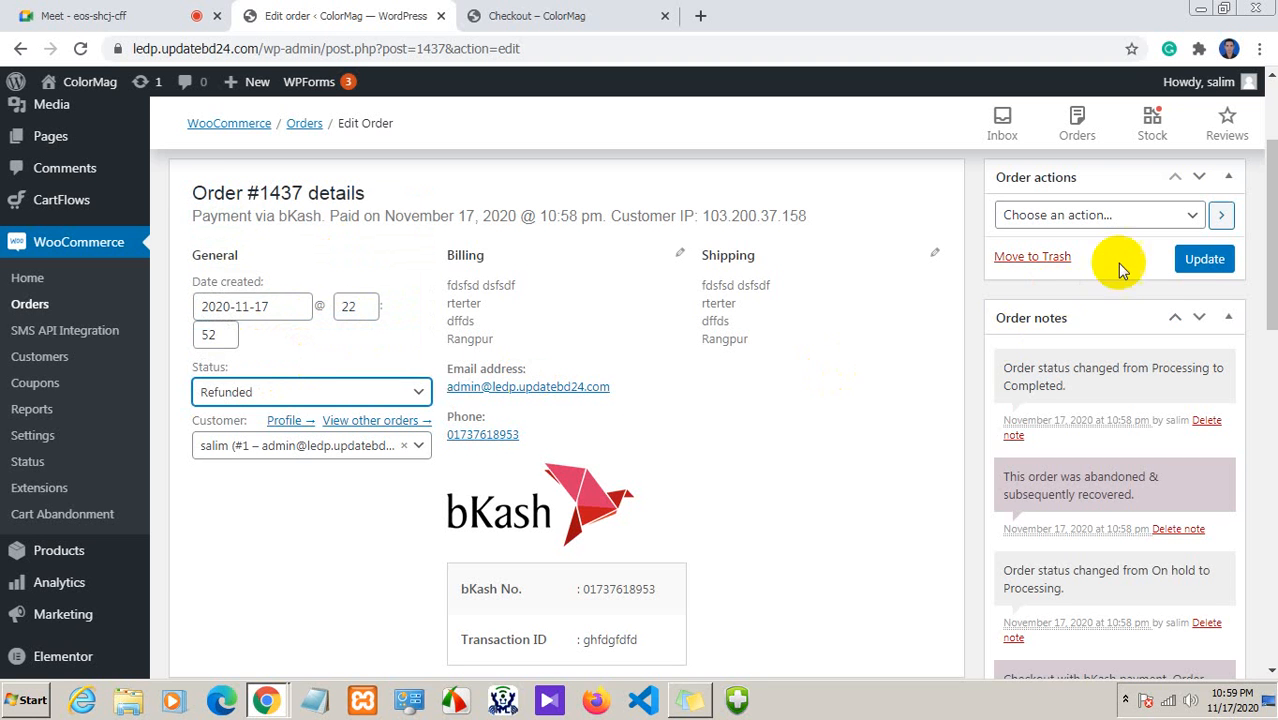
pyautogui.click(1190, 262)
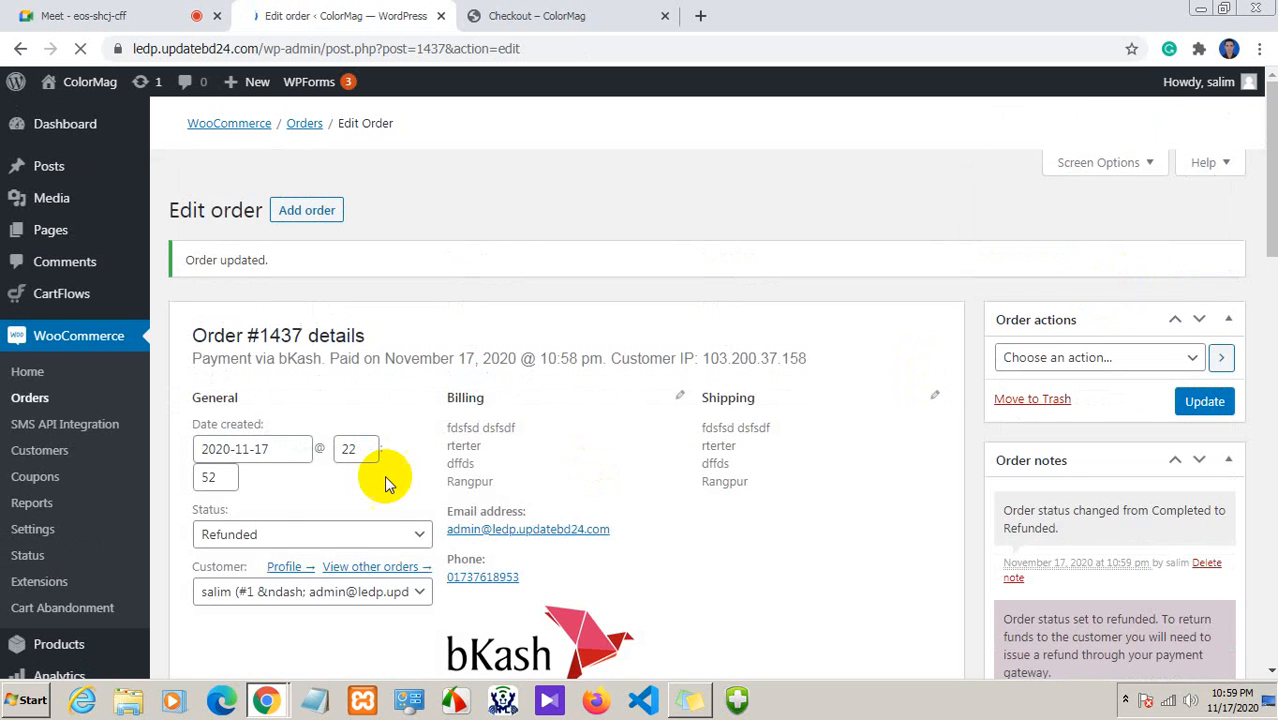
pyautogui.scroll(-3, 600, 520)
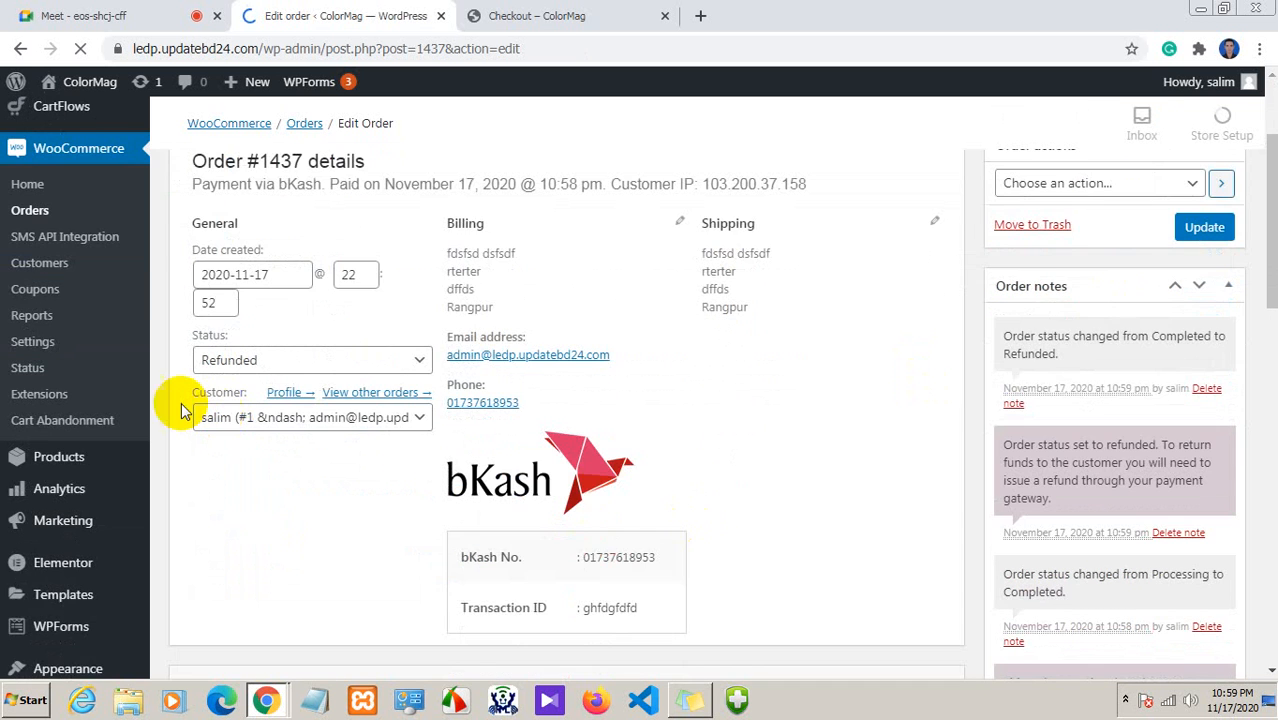
pyautogui.scroll(3, 176, 395)
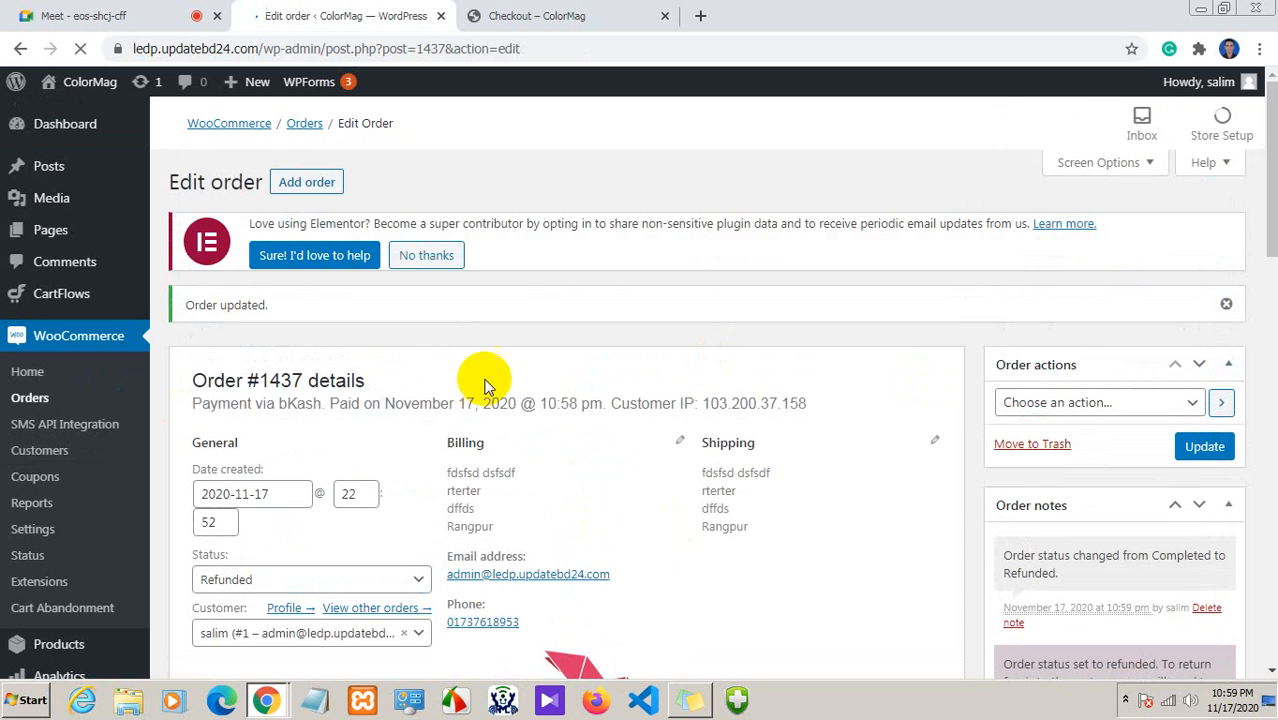
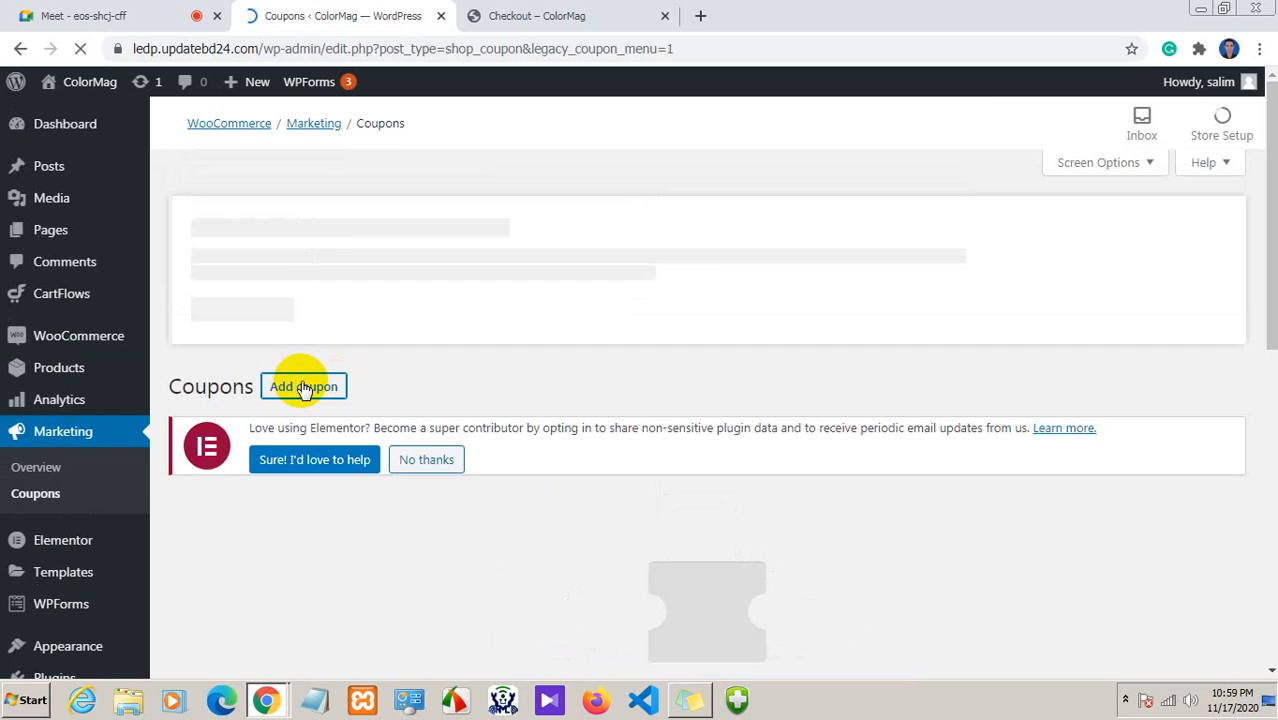
# Start creating the store's first coupon and look over its code, description and general coupon data fields
pyautogui.scroll(-1, 302, 392)
pyautogui.scroll(-2, 300, 395)
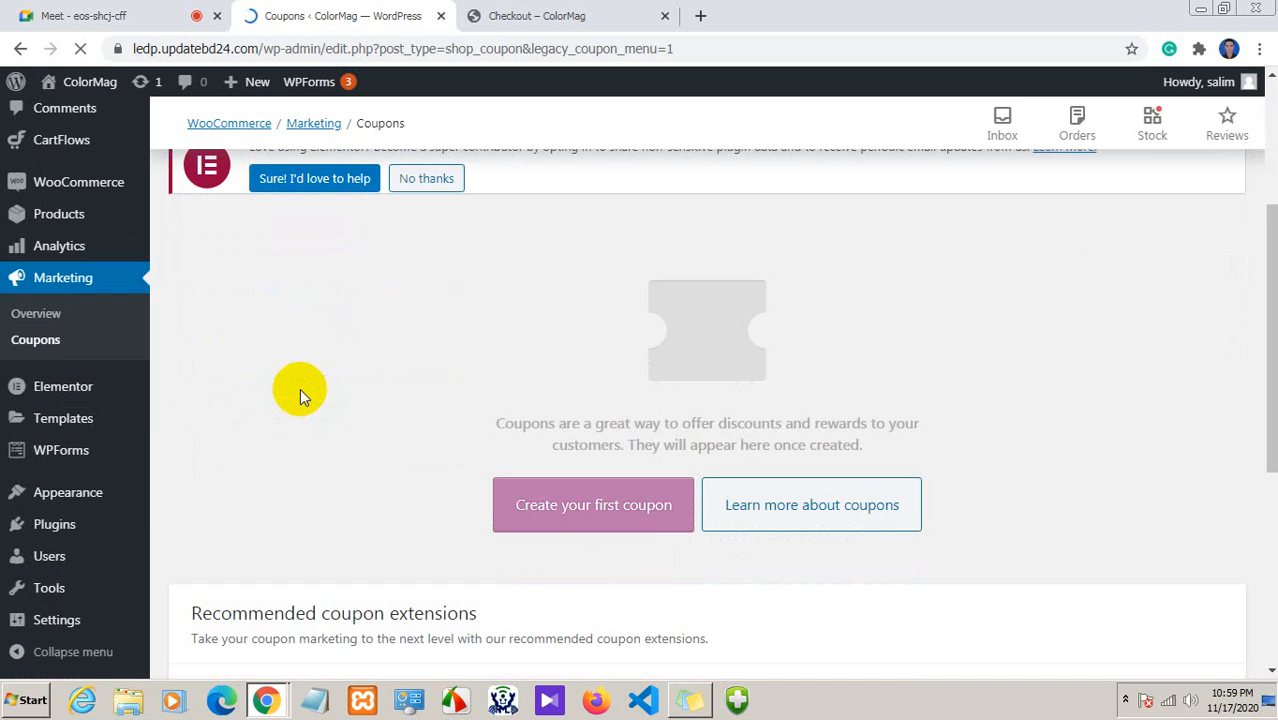
pyautogui.click(658, 508)
pyautogui.click(571, 508)
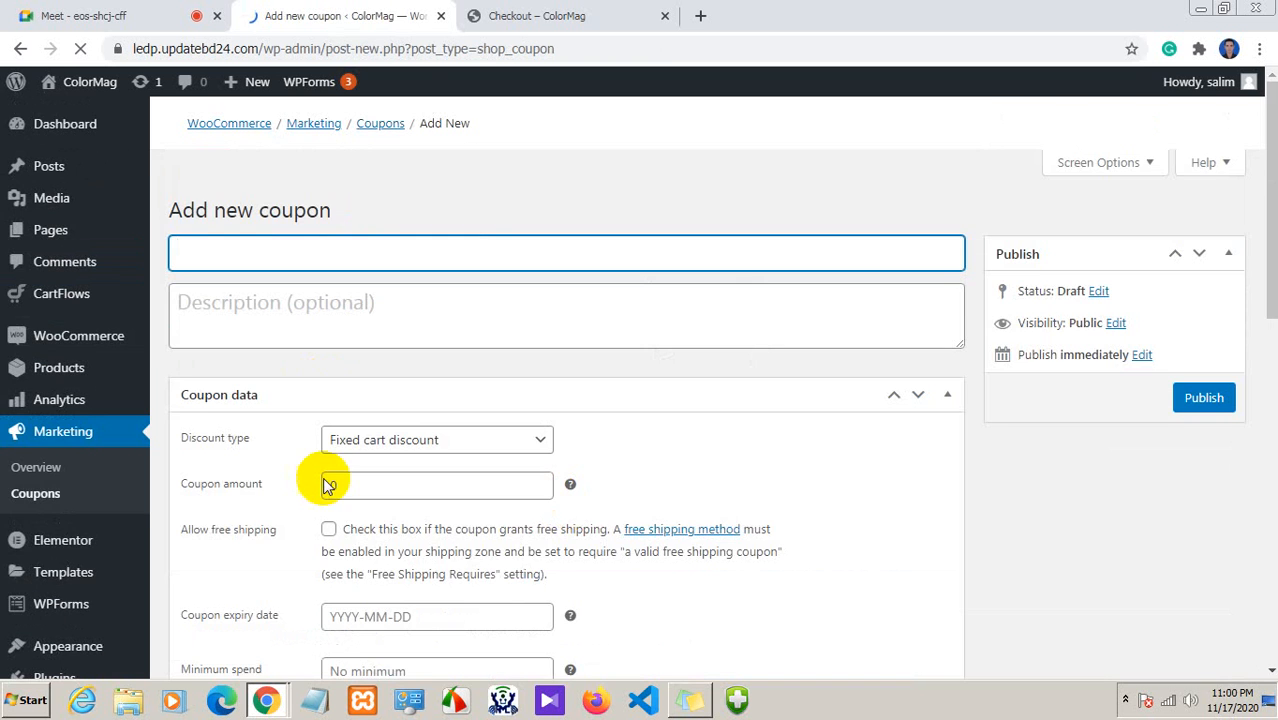
pyautogui.scroll(-3, 320, 479)
pyautogui.scroll(3, 340, 443)
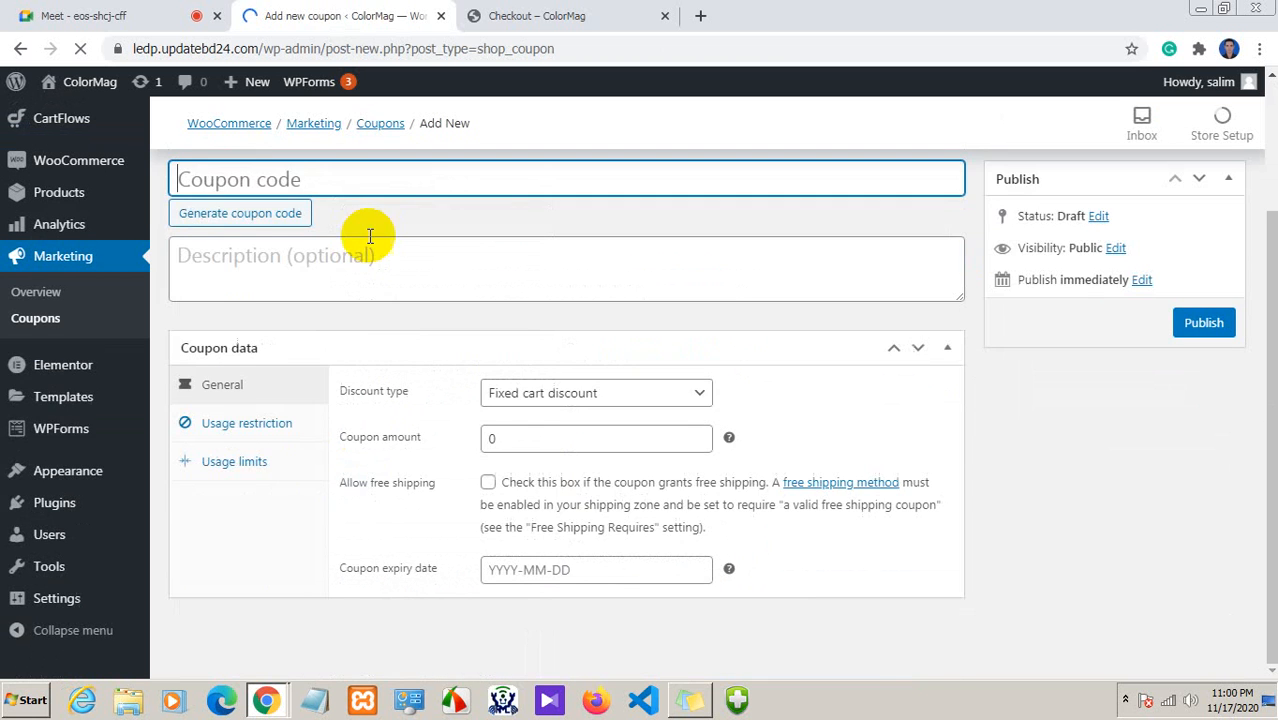
pyautogui.scroll(2, 337, 320)
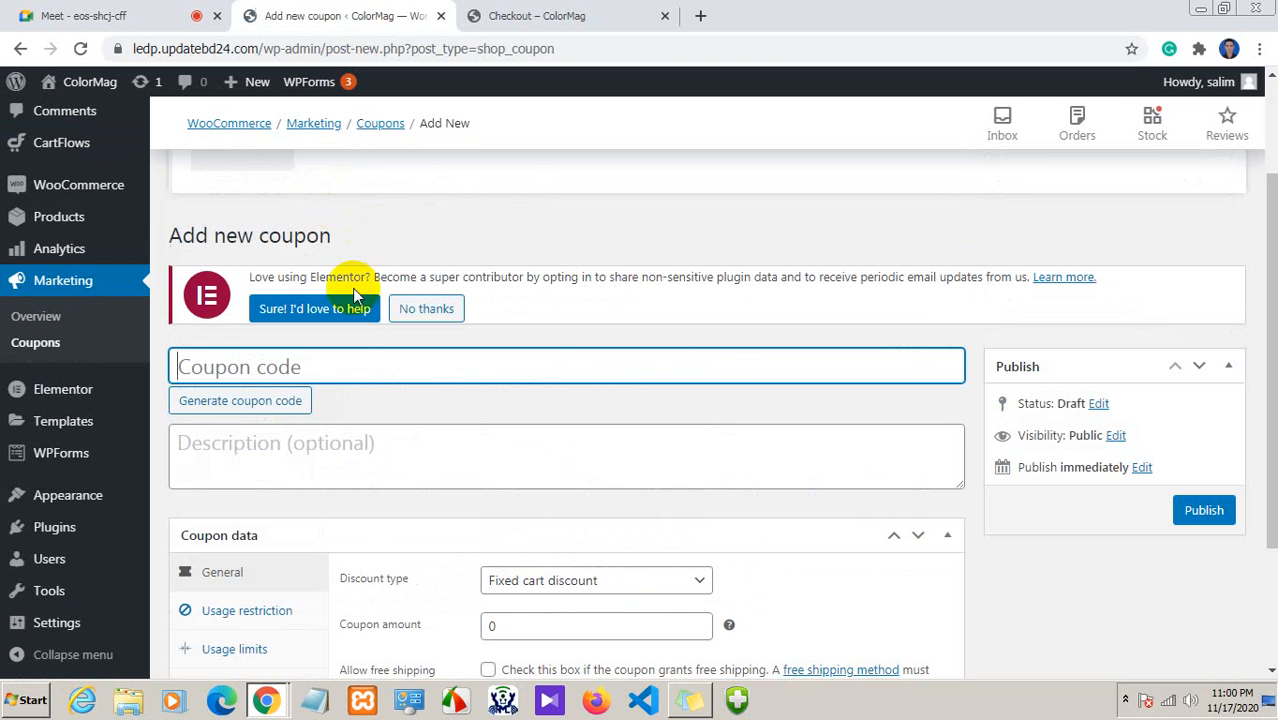
pyautogui.click(340, 455)
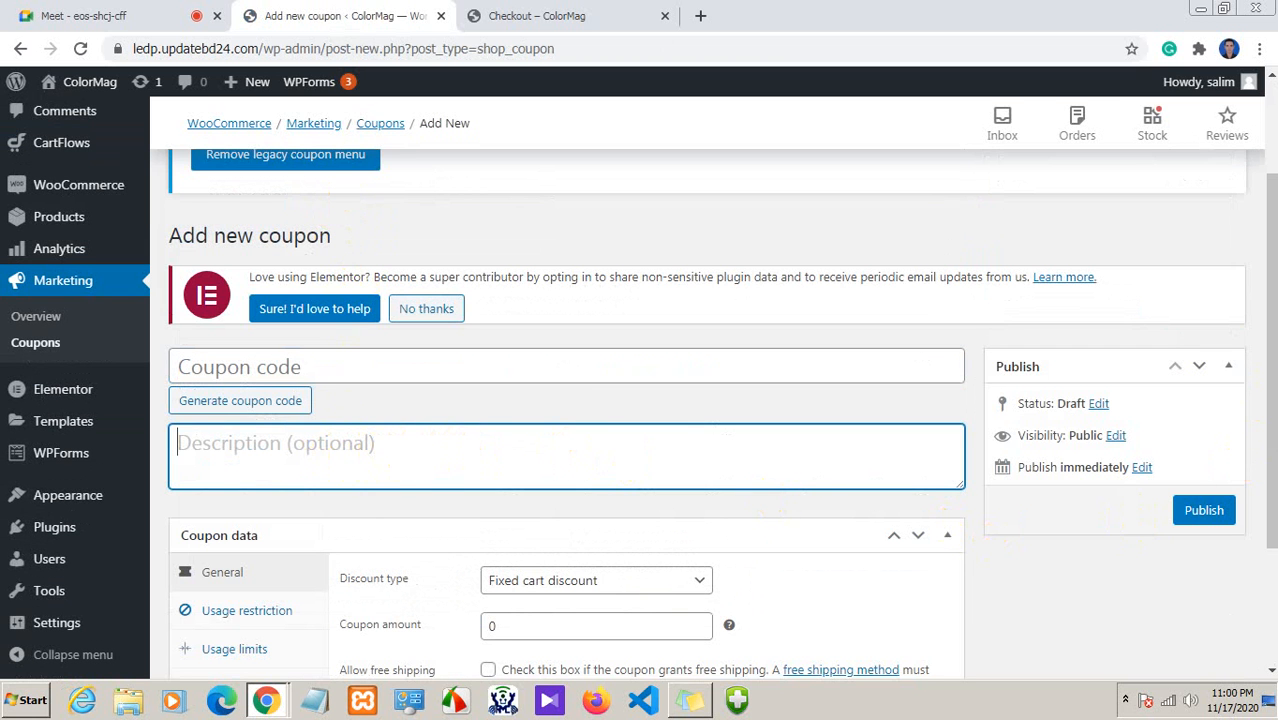
pyautogui.scroll(-2, 1260, 250)
pyautogui.click(1268, 272)
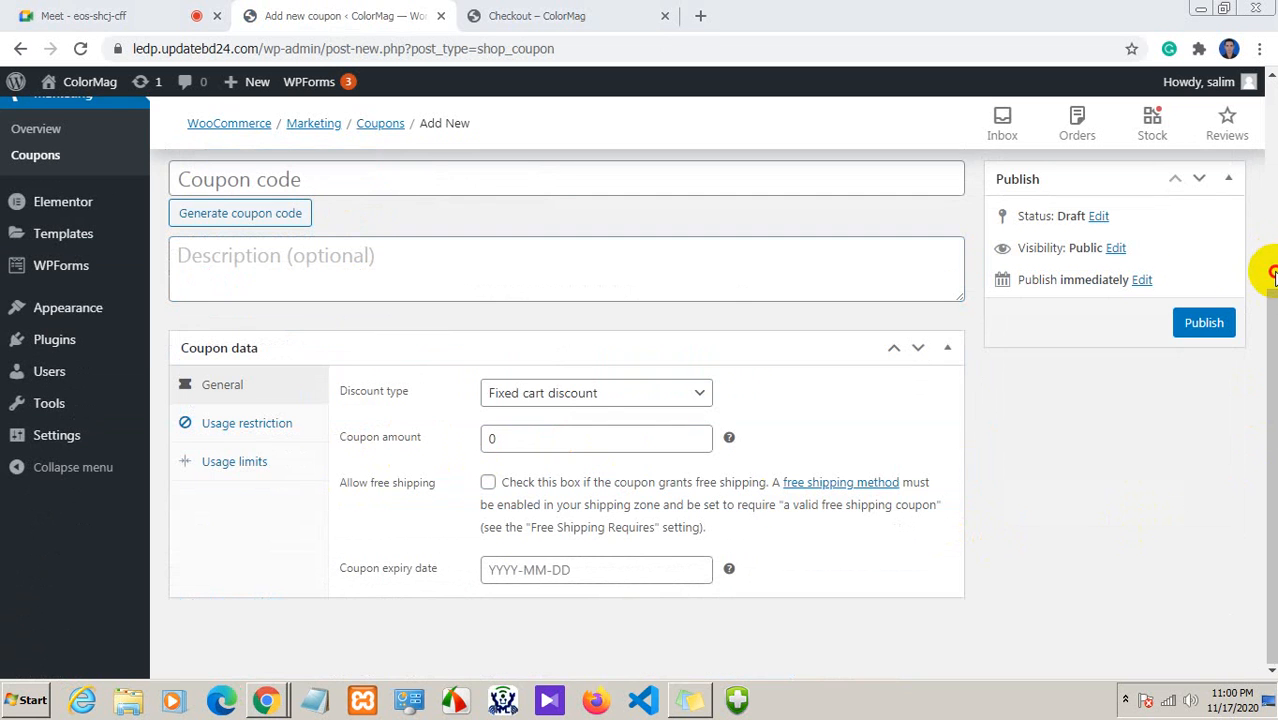
# Compare the coupon's discount types and set the type to Percentage discount
pyautogui.click(612, 395)
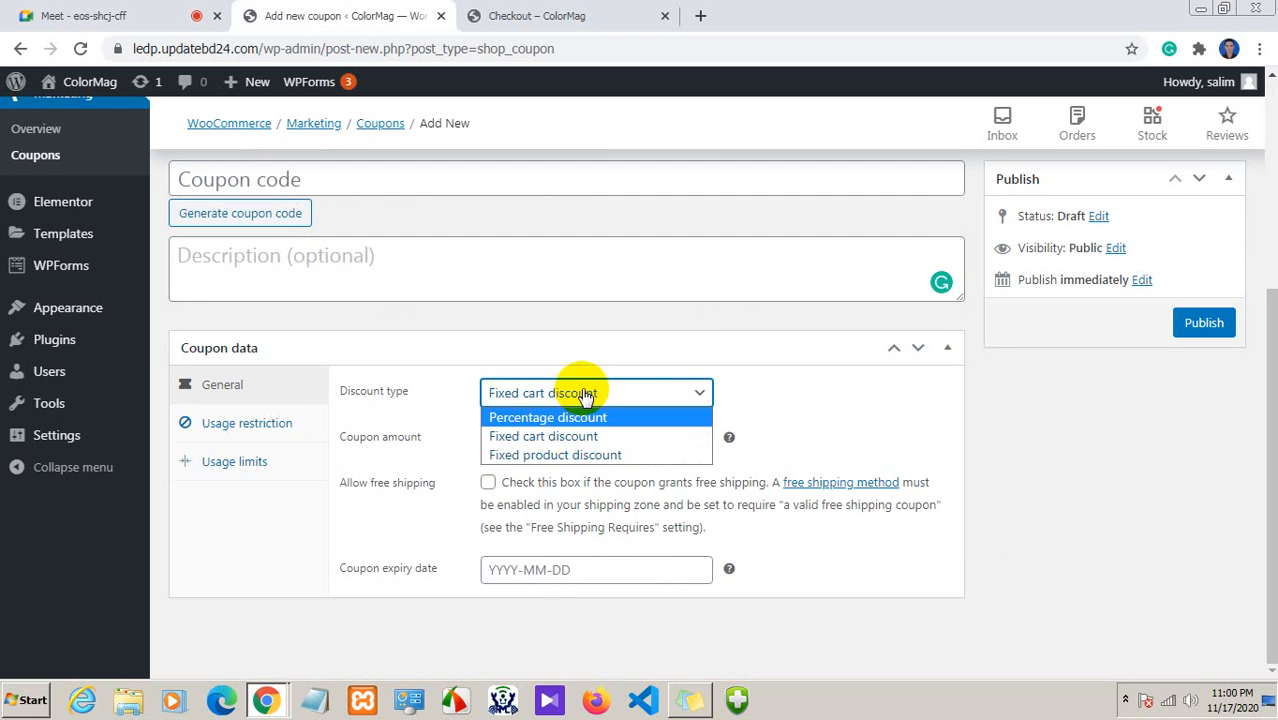
pyautogui.click(585, 394)
pyautogui.click(516, 436)
pyautogui.click(575, 395)
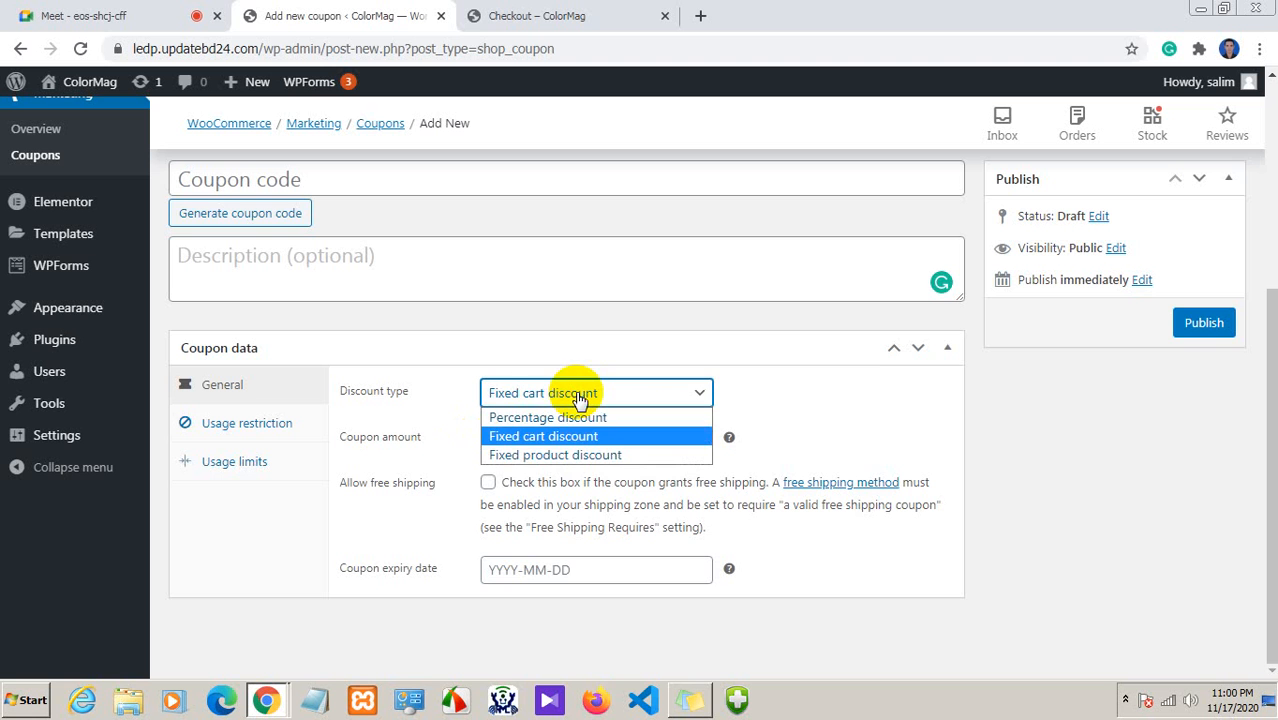
pyautogui.click(586, 416)
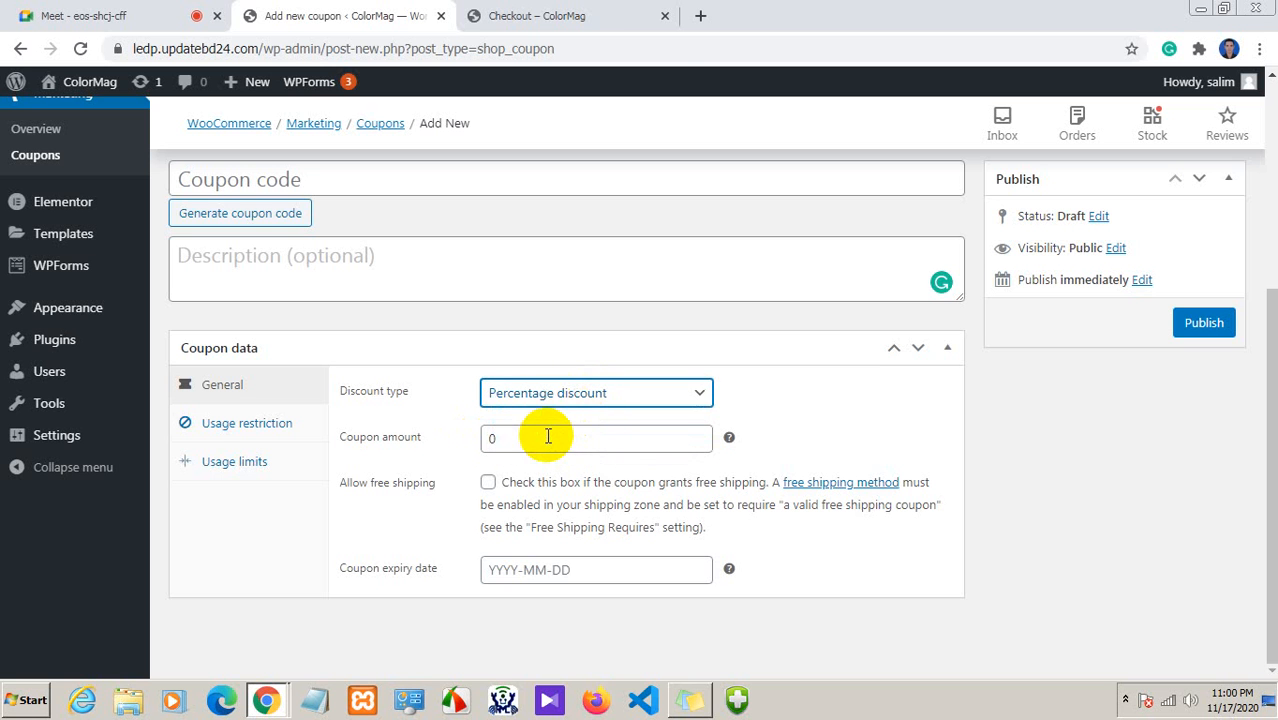
# Keep the coupon's discount type at Percentage discount and set the coupon amount to 5
pyautogui.doubleClick(547, 436)
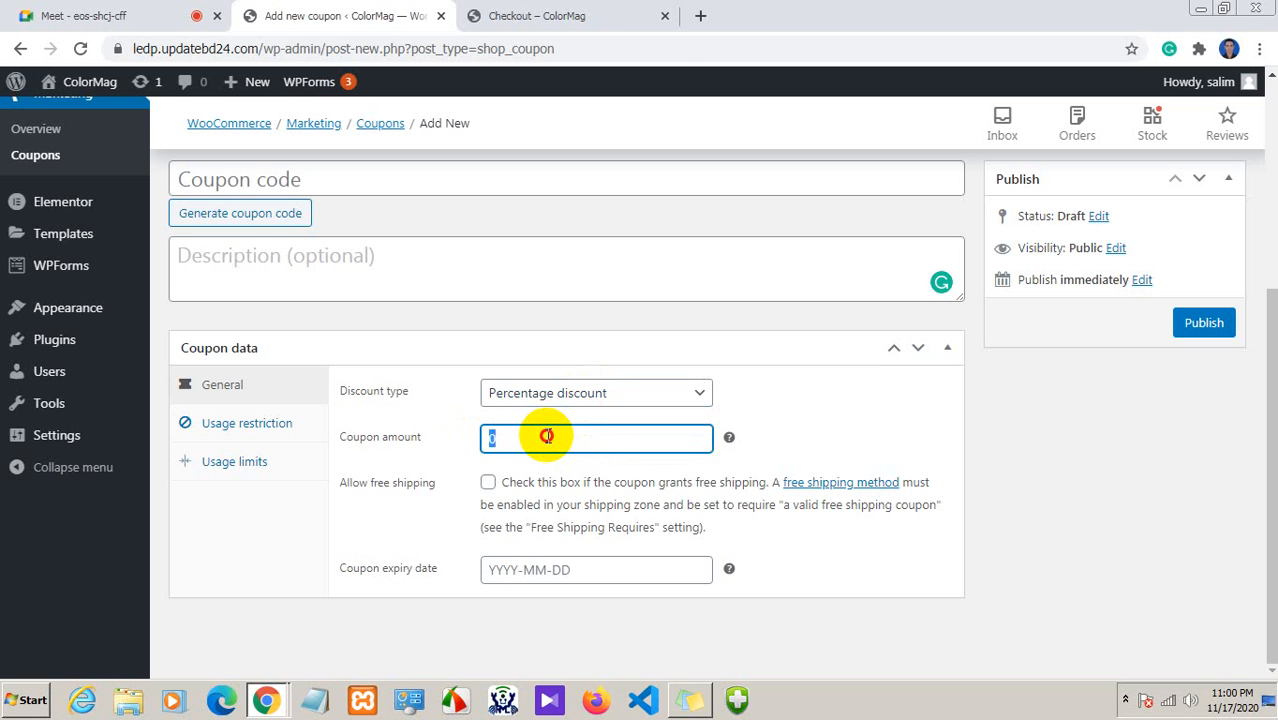
pyautogui.click(613, 398)
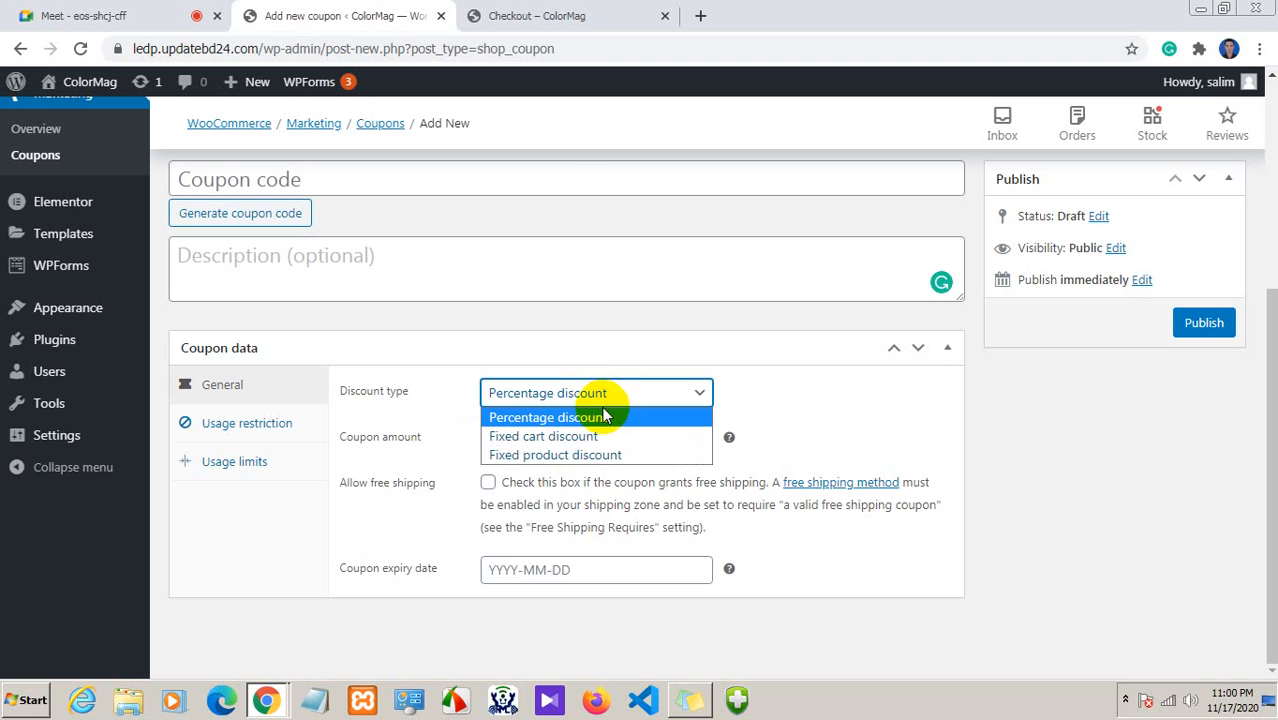
pyautogui.click(600, 418)
pyautogui.doubleClick(542, 437)
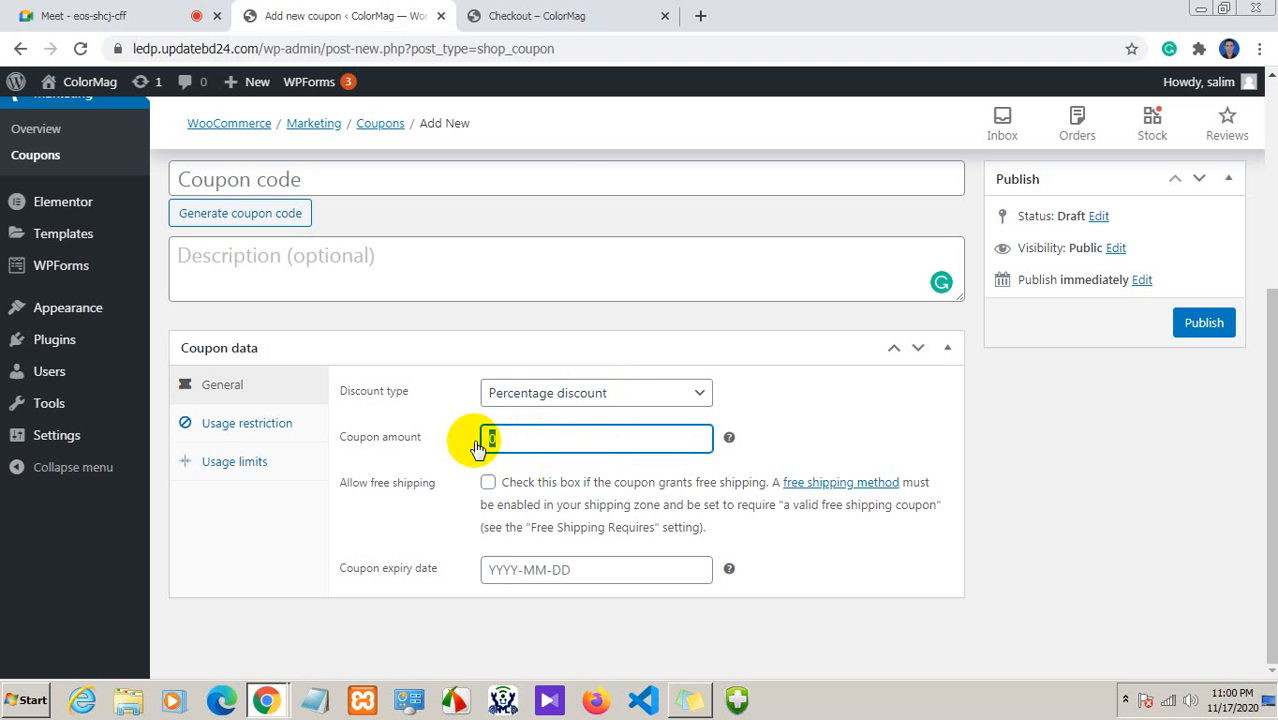
pyautogui.write('5')
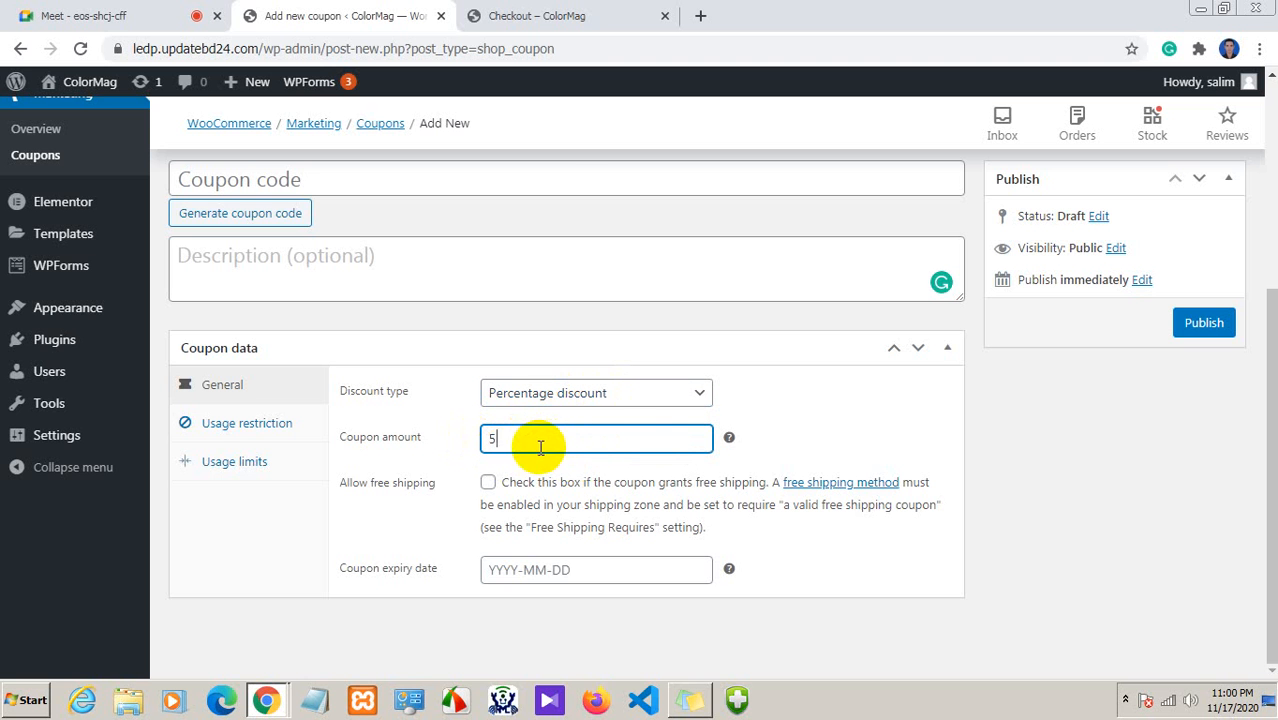
# Change the coupon's discount type to Fixed cart discount and set the coupon amount to 232
pyautogui.click(605, 395)
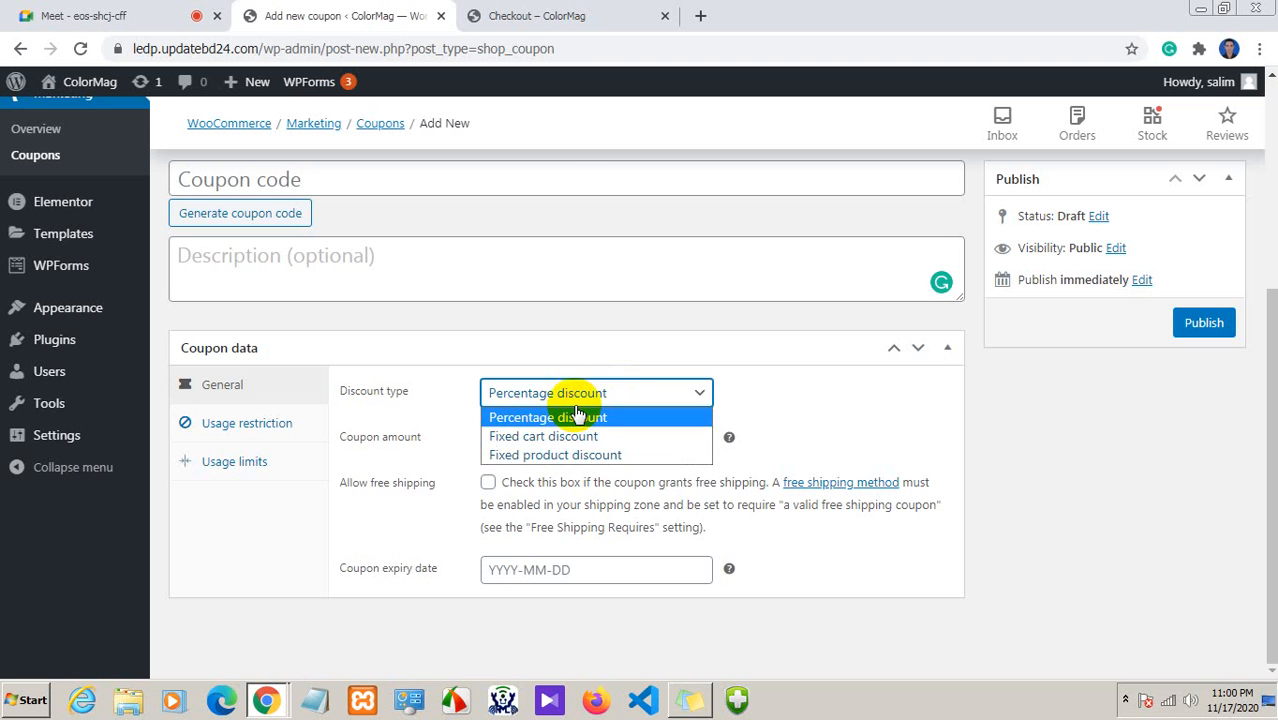
pyautogui.click(533, 437)
pyautogui.doubleClick(488, 437)
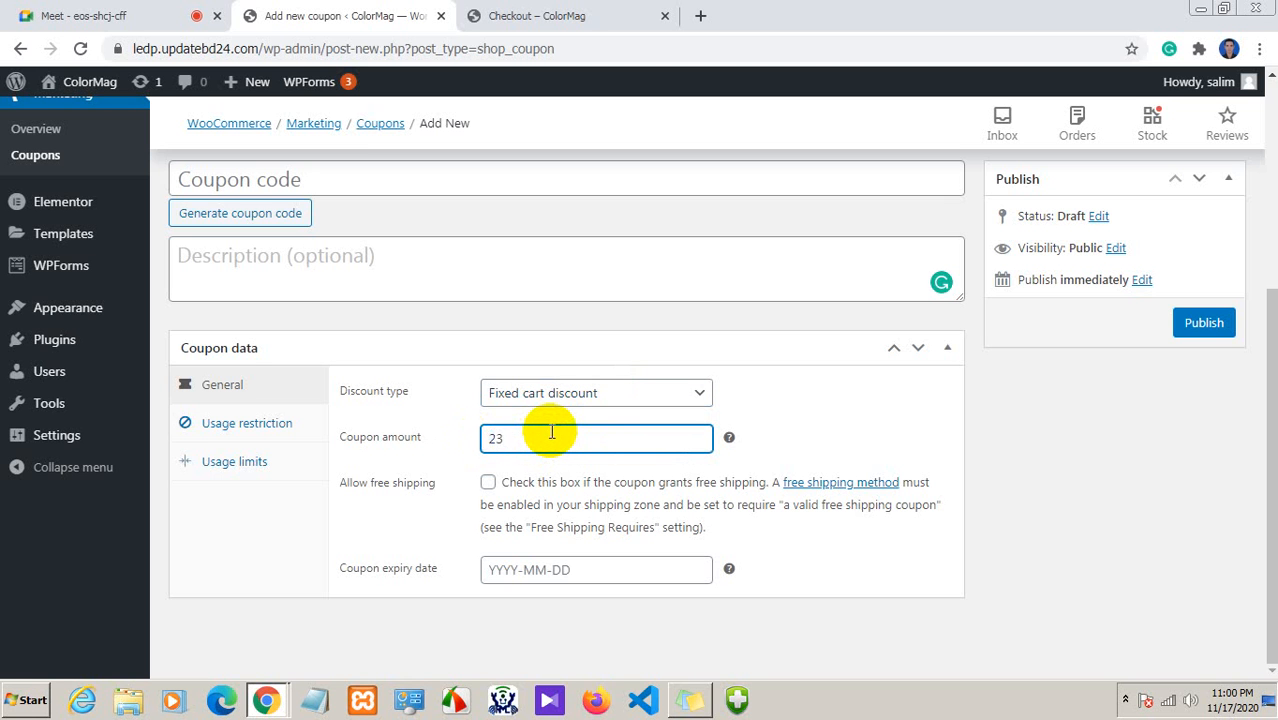
pyautogui.write('232')
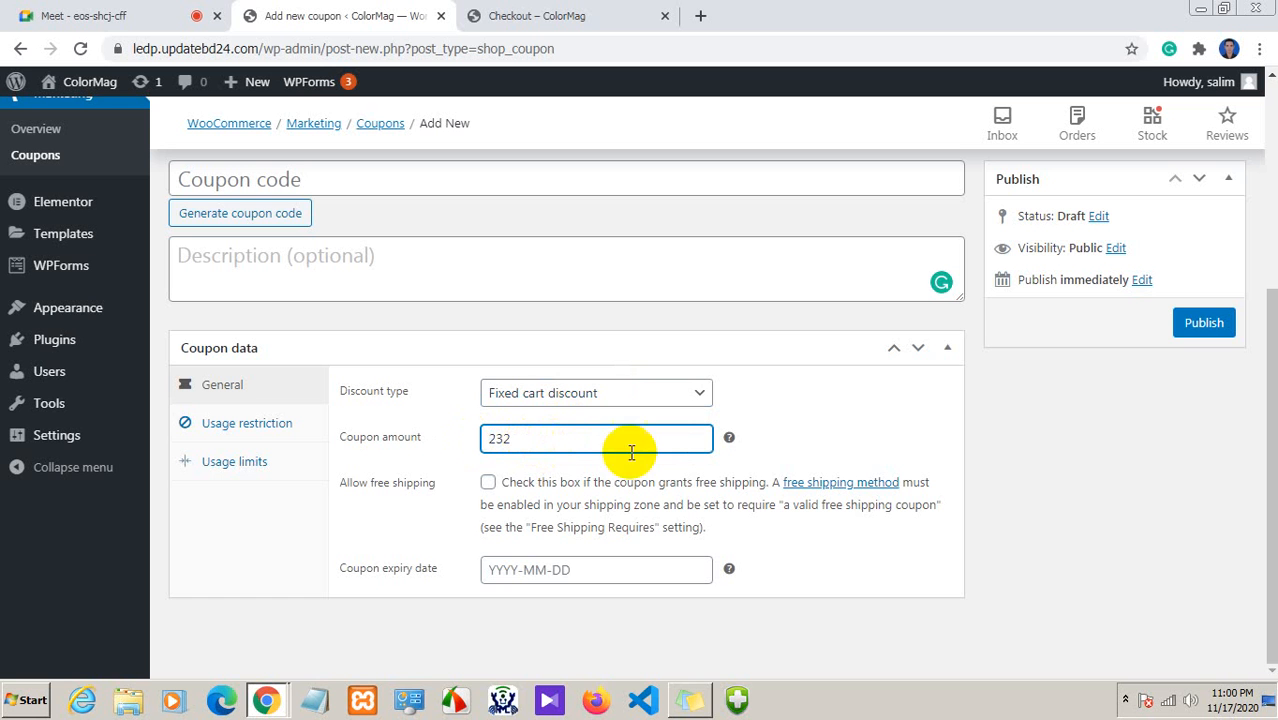
pyautogui.moveTo(576, 439); pyautogui.dragTo(458, 442)
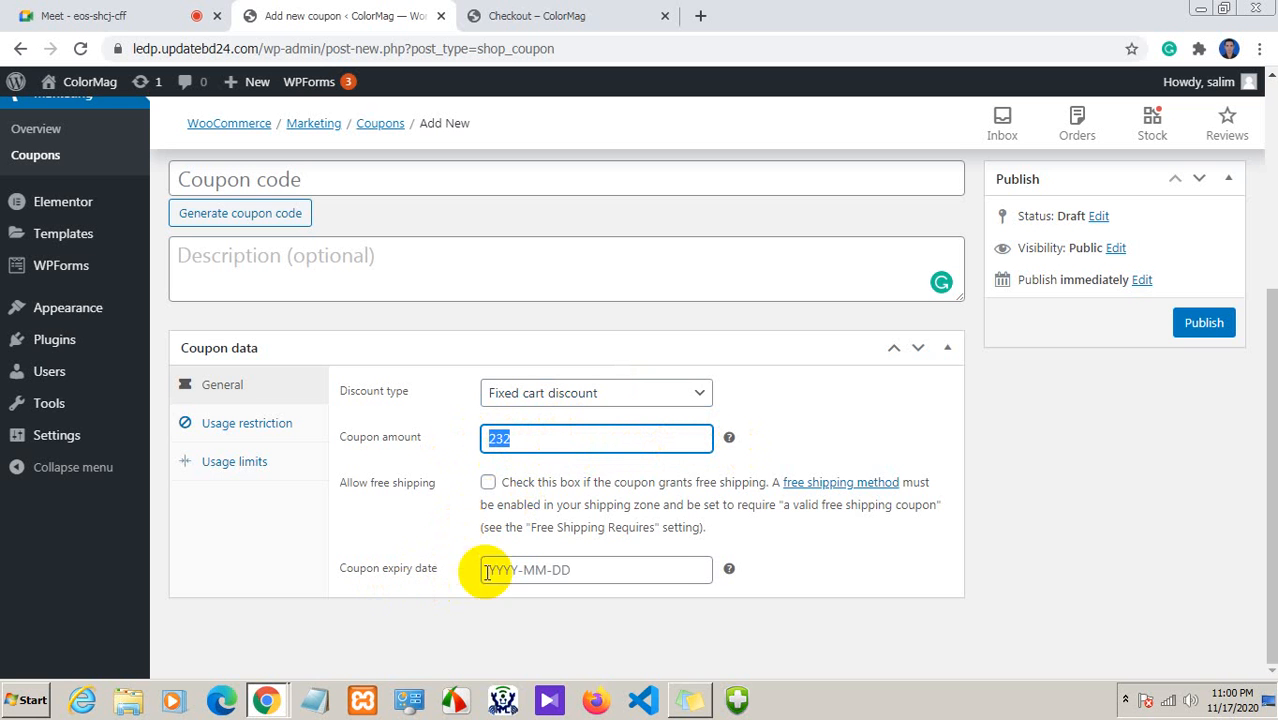
# Look at the calendar for the coupon's expiry date, close it without choosing a date and look over the coupon form
pyautogui.click(618, 573)
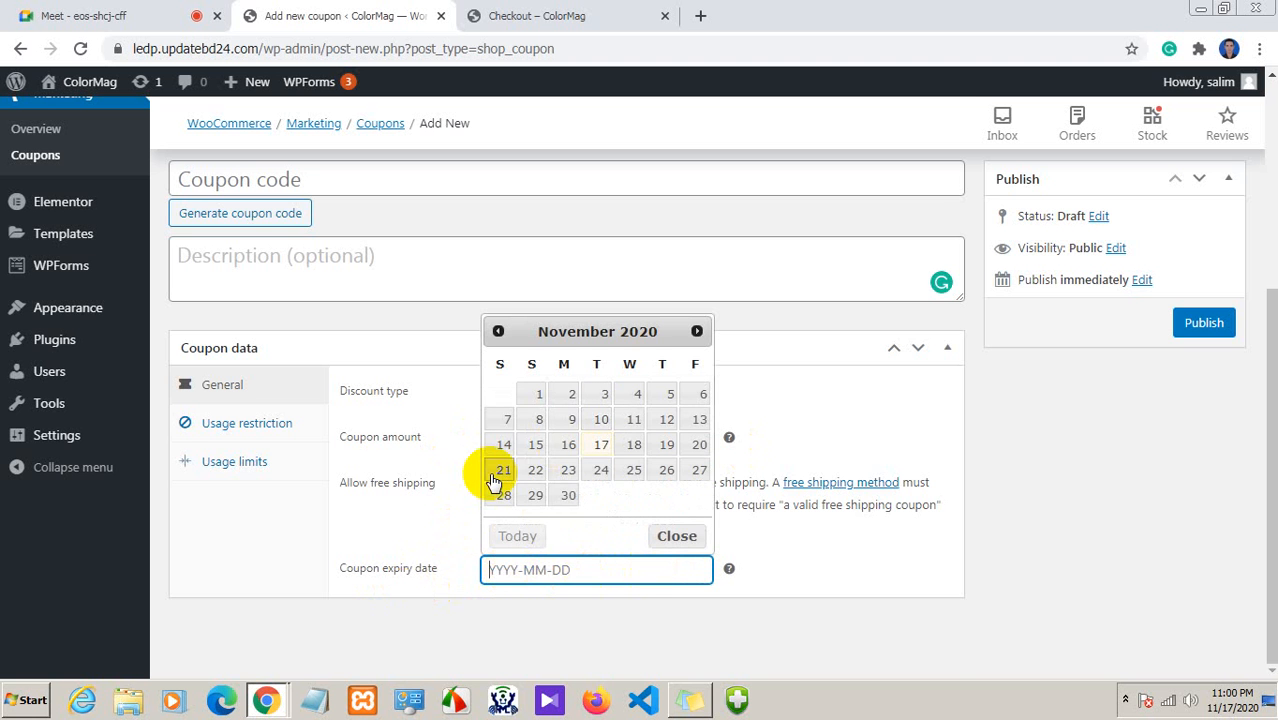
pyautogui.scroll(3, 693, 491)
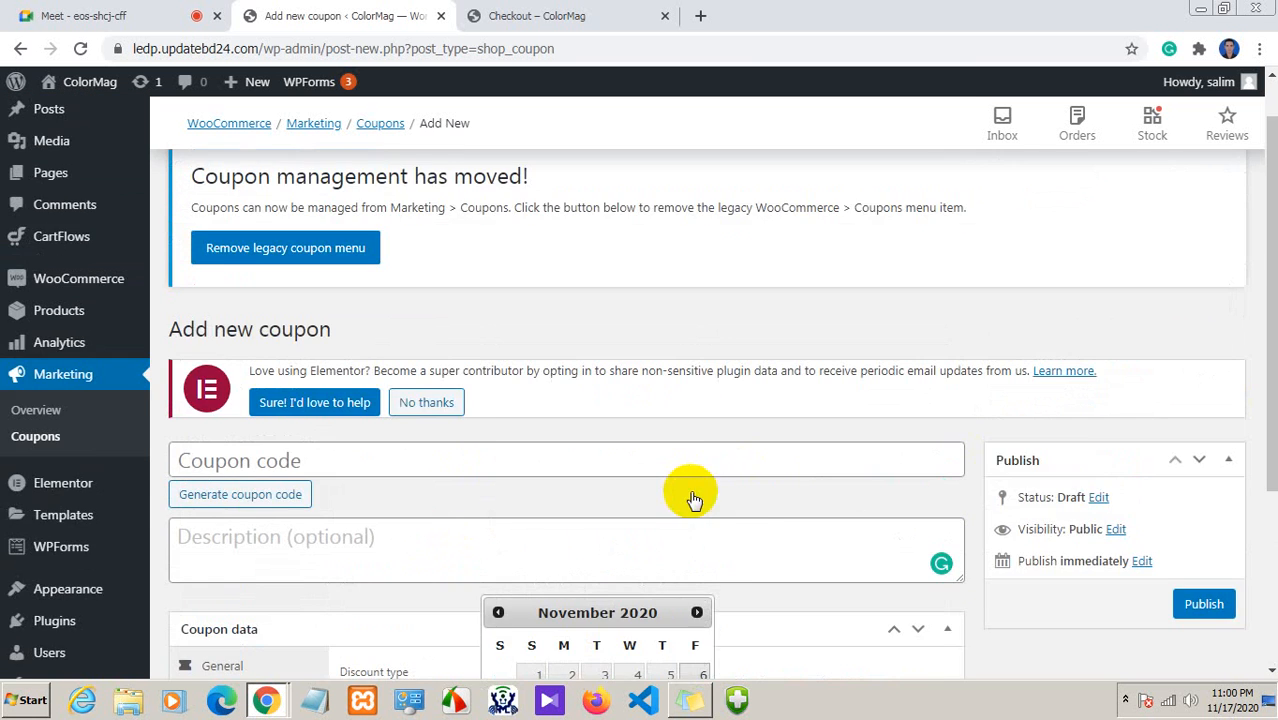
pyautogui.scroll(-2, 777, 500)
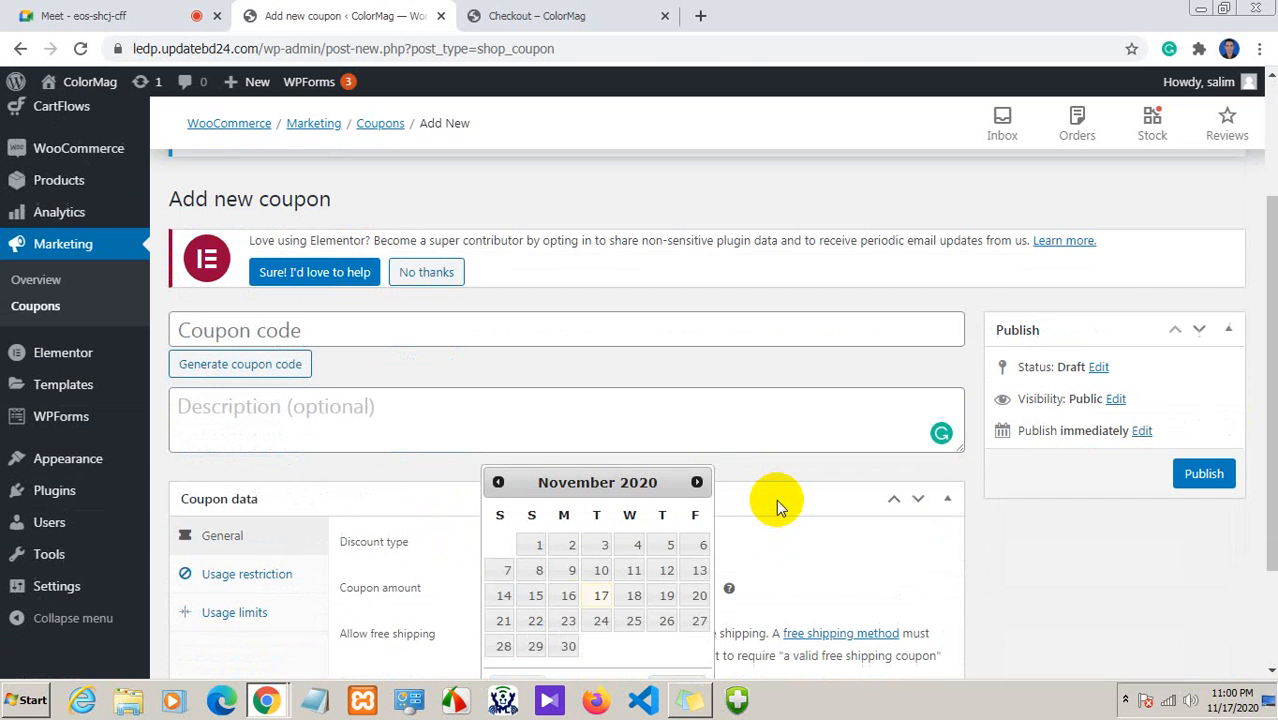
pyautogui.click(1001, 534)
pyautogui.scroll(-2, 646, 584)
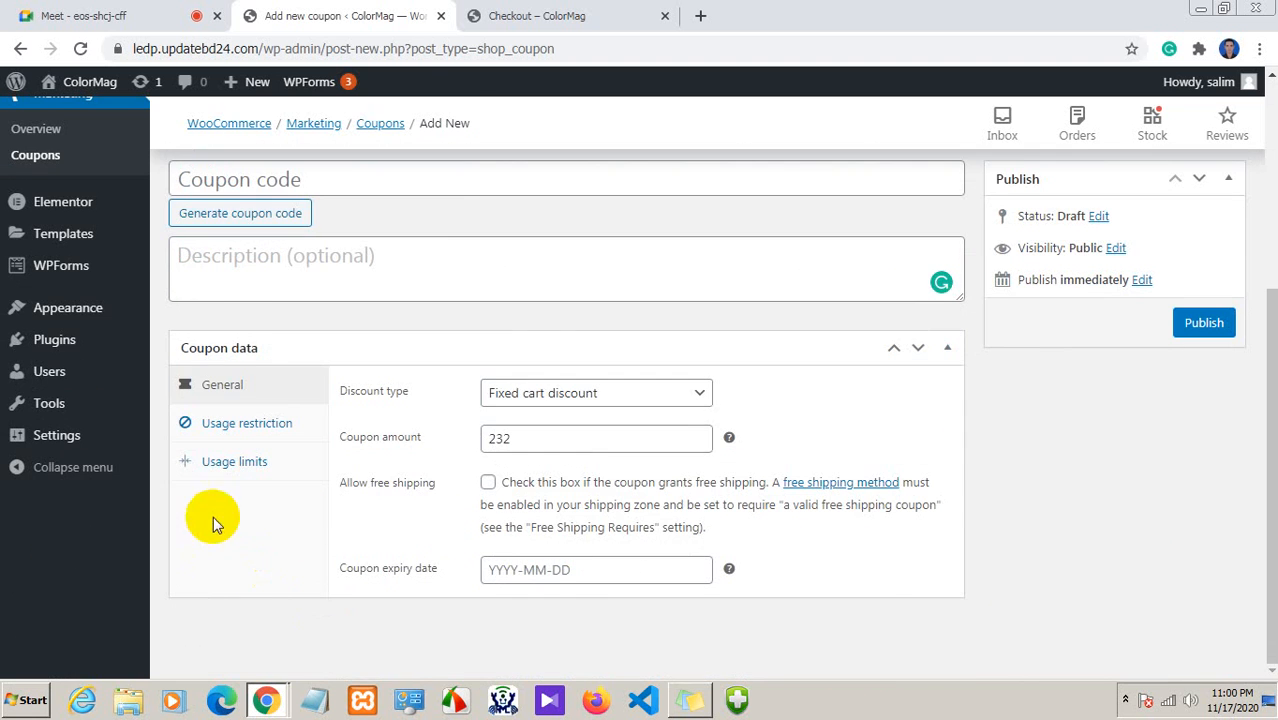
pyautogui.scroll(2, 250, 470)
# Review the order confirmation page with its product, subtotal, shipping, payment method and total
pyautogui.click(530, 15)
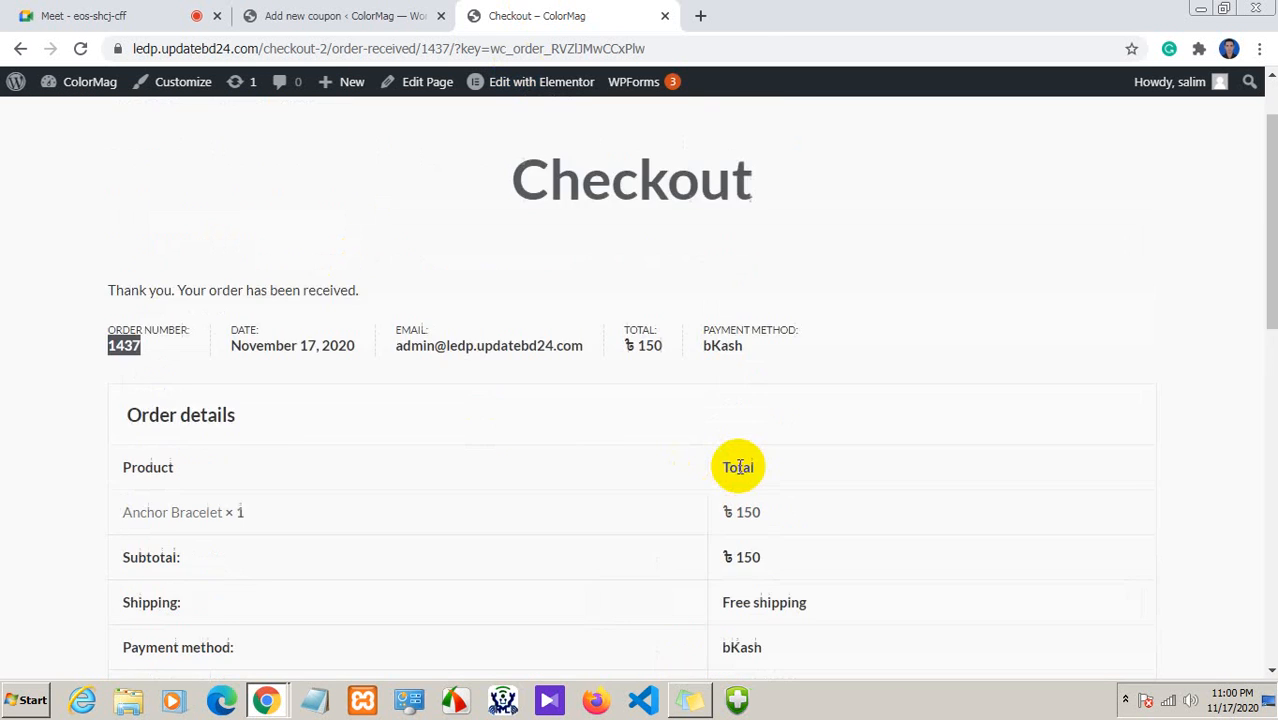
pyautogui.scroll(1, 738, 467)
pyautogui.scroll(-2, 330, 466)
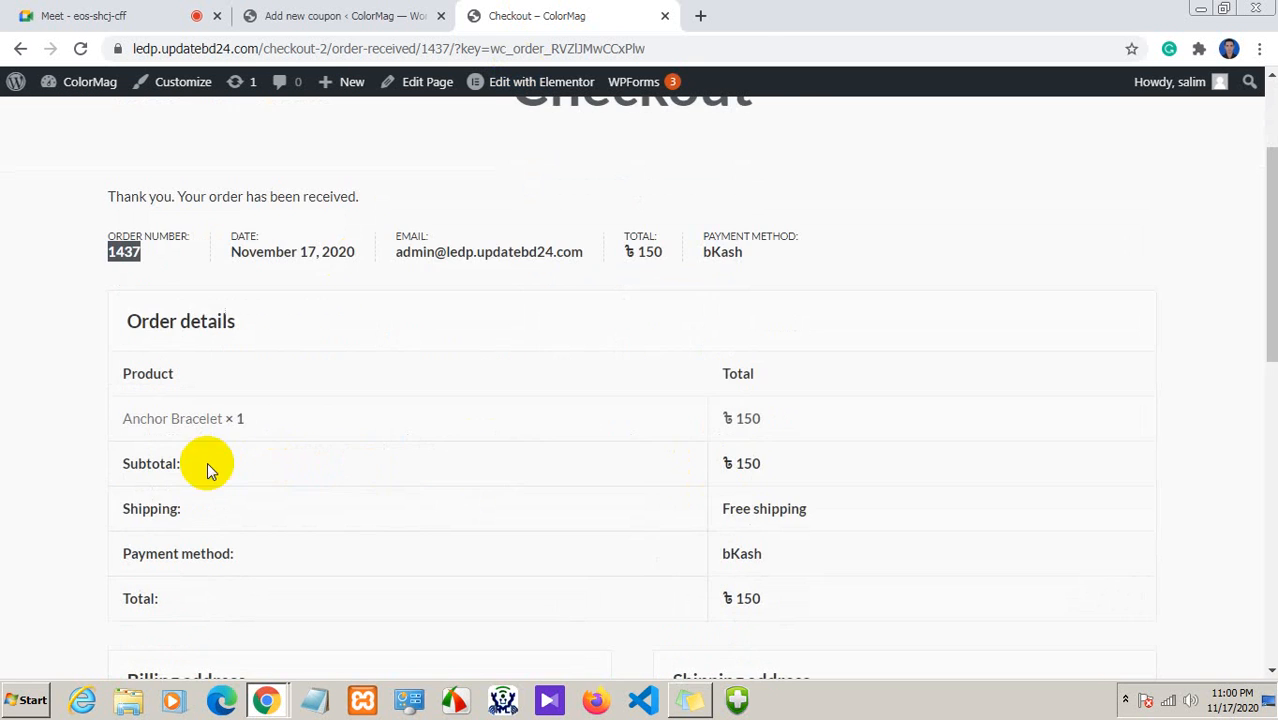
pyautogui.scroll(2, 207, 470)
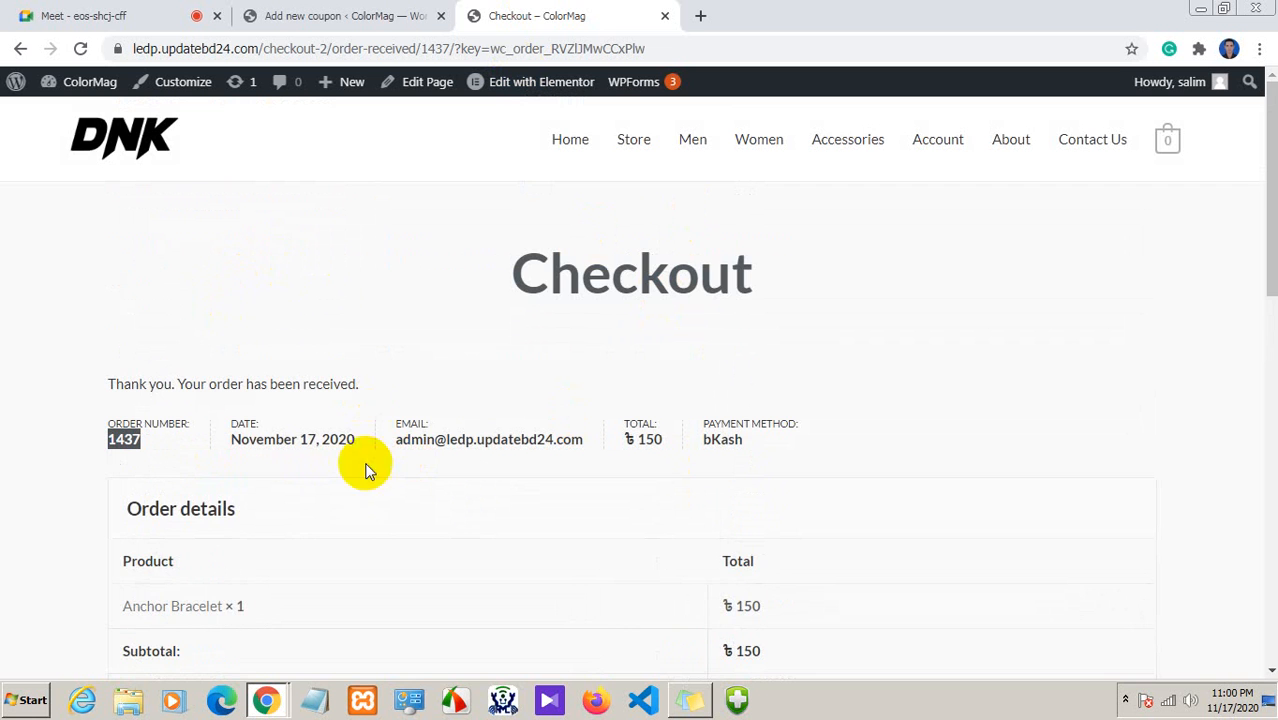
pyautogui.scroll(-4, 240, 550)
pyautogui.scroll(3, 200, 550)
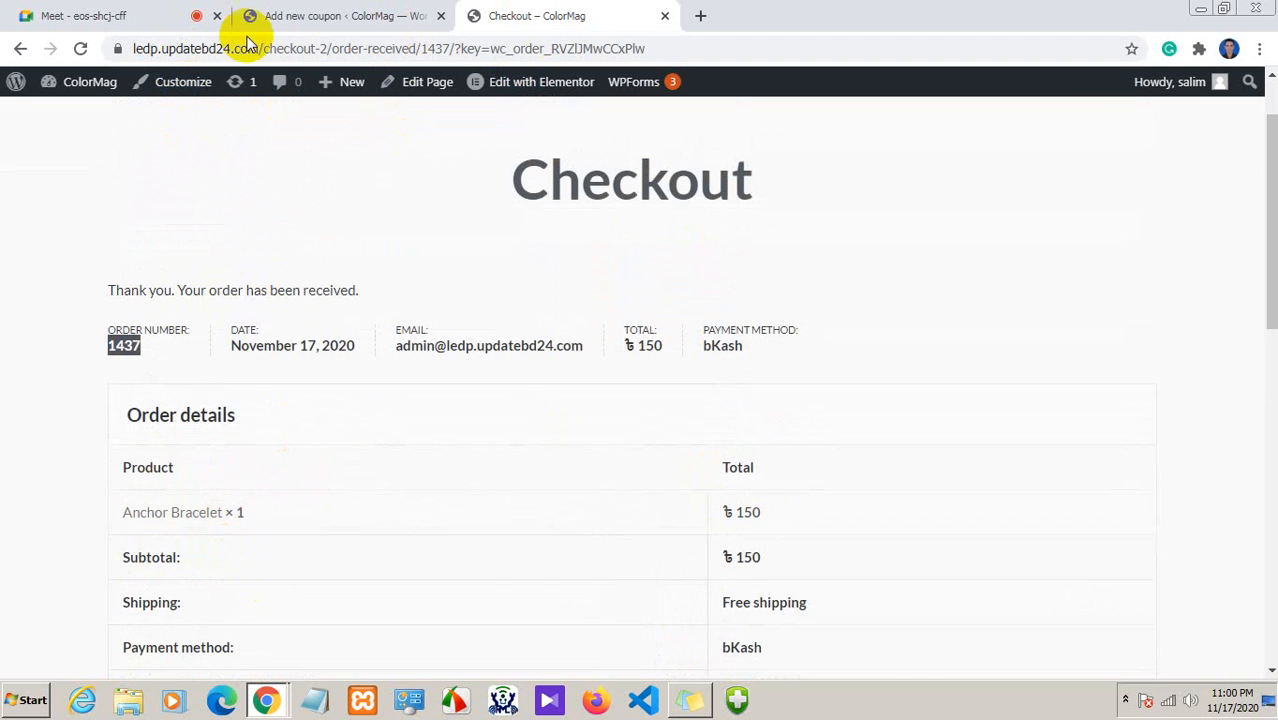
# Return to the unsaved coupon, leave it for the store's home page and look over its hero, brand and offer sections
pyautogui.click(336, 14)
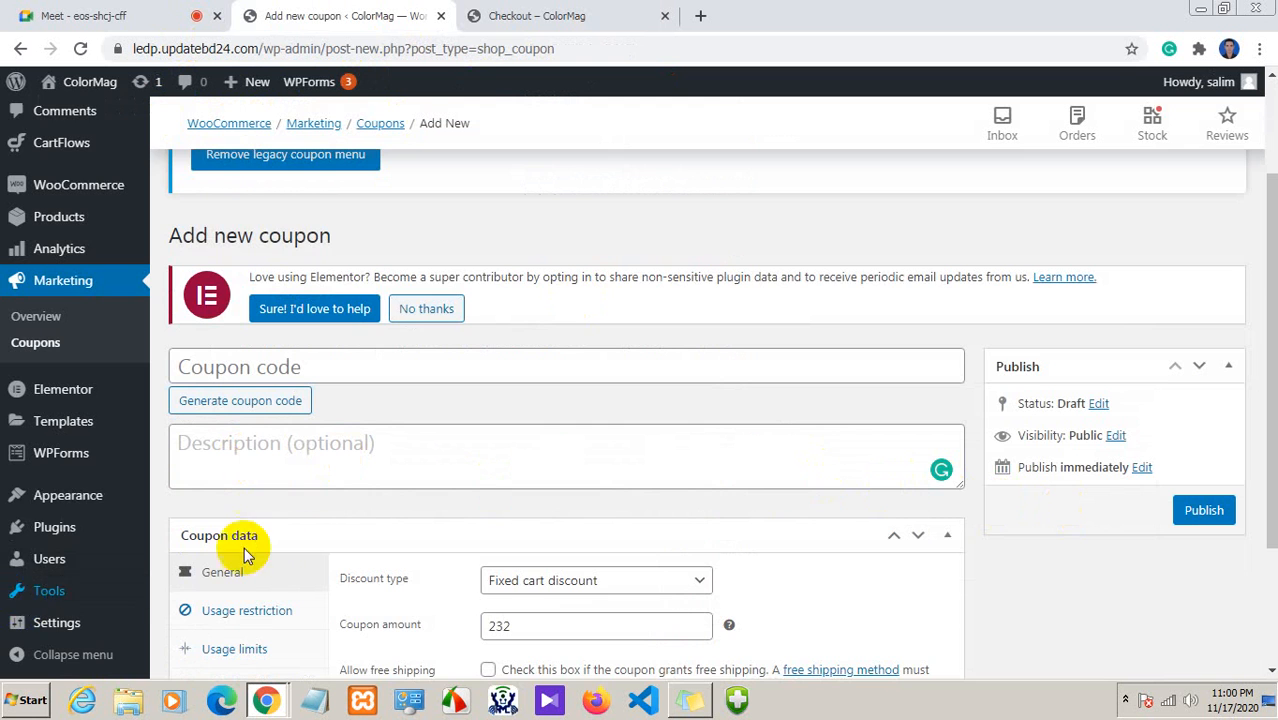
pyautogui.scroll(-2, 130, 545)
pyautogui.scroll(3, 112, 533)
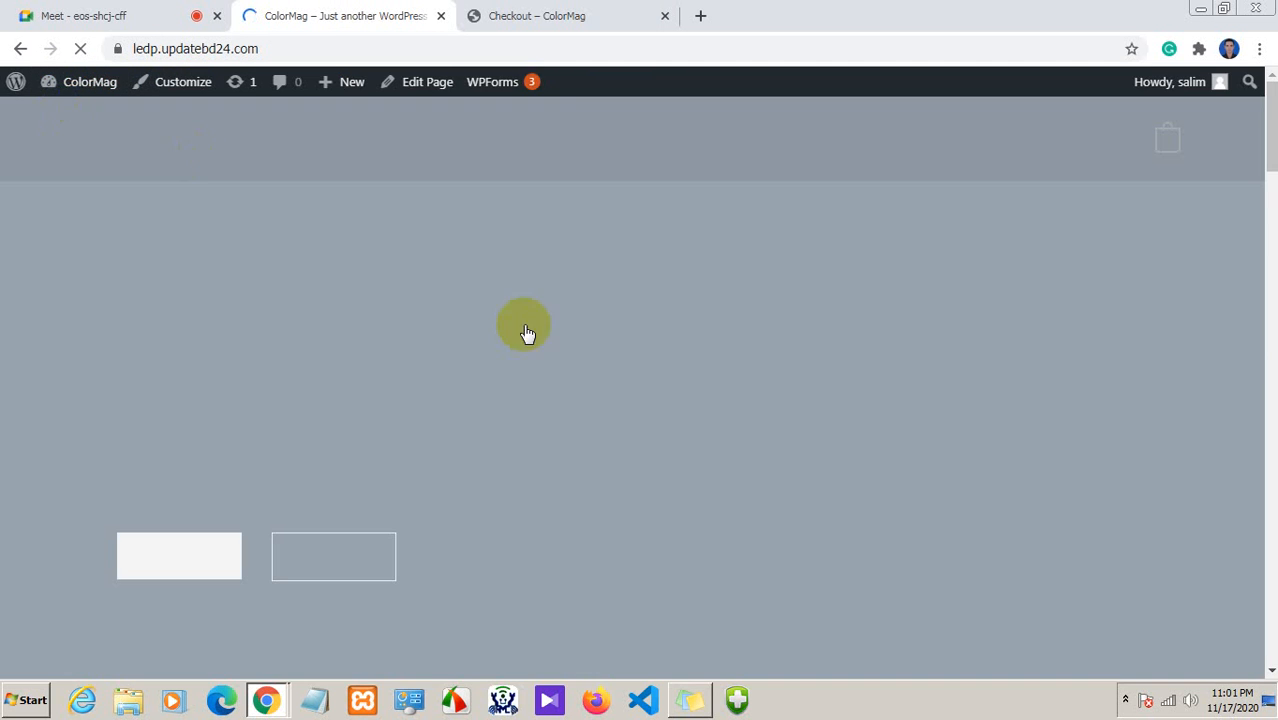
pyautogui.scroll(-4, 380, 537)
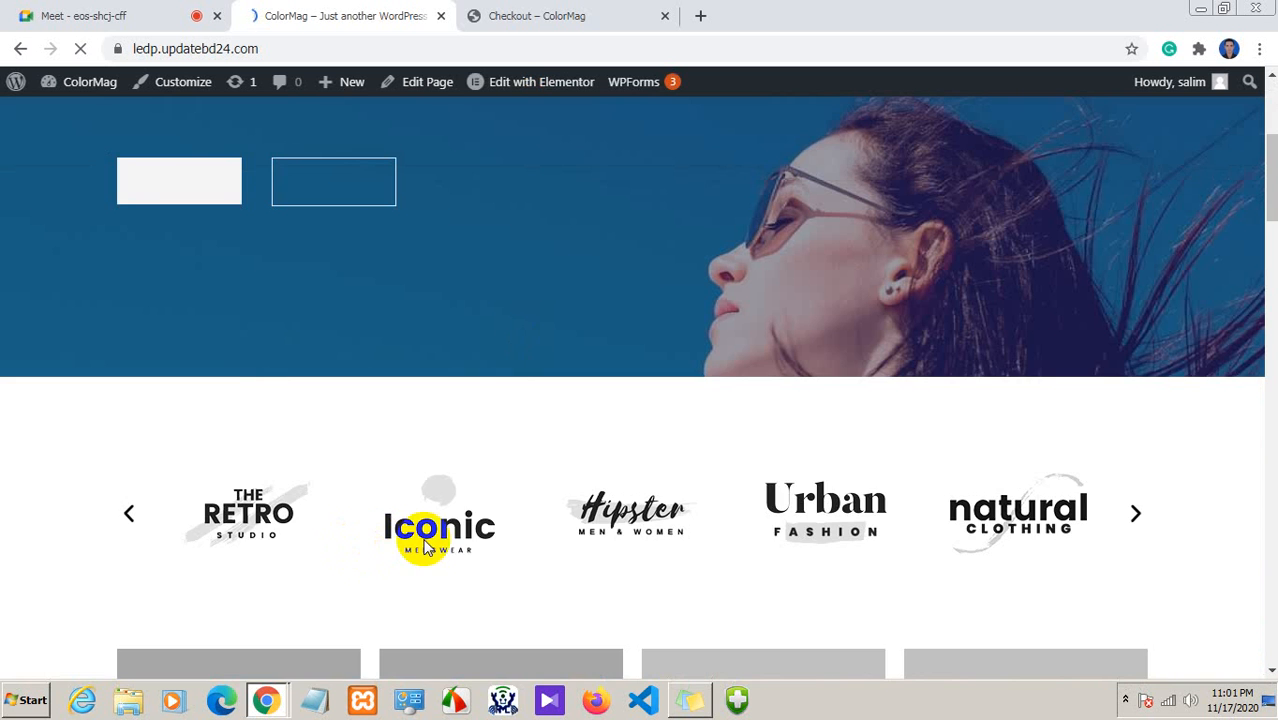
pyautogui.scroll(2, 425, 546)
pyautogui.scroll(-6, 425, 540)
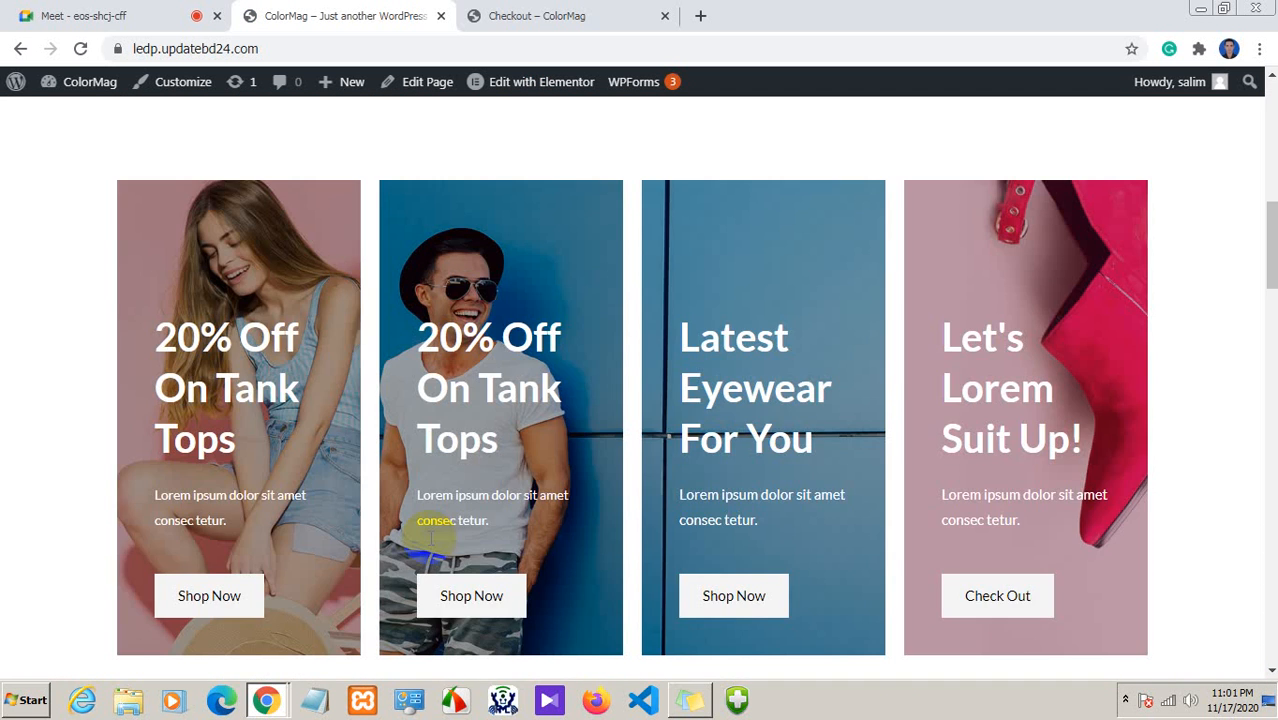
pyautogui.scroll(5, 430, 540)
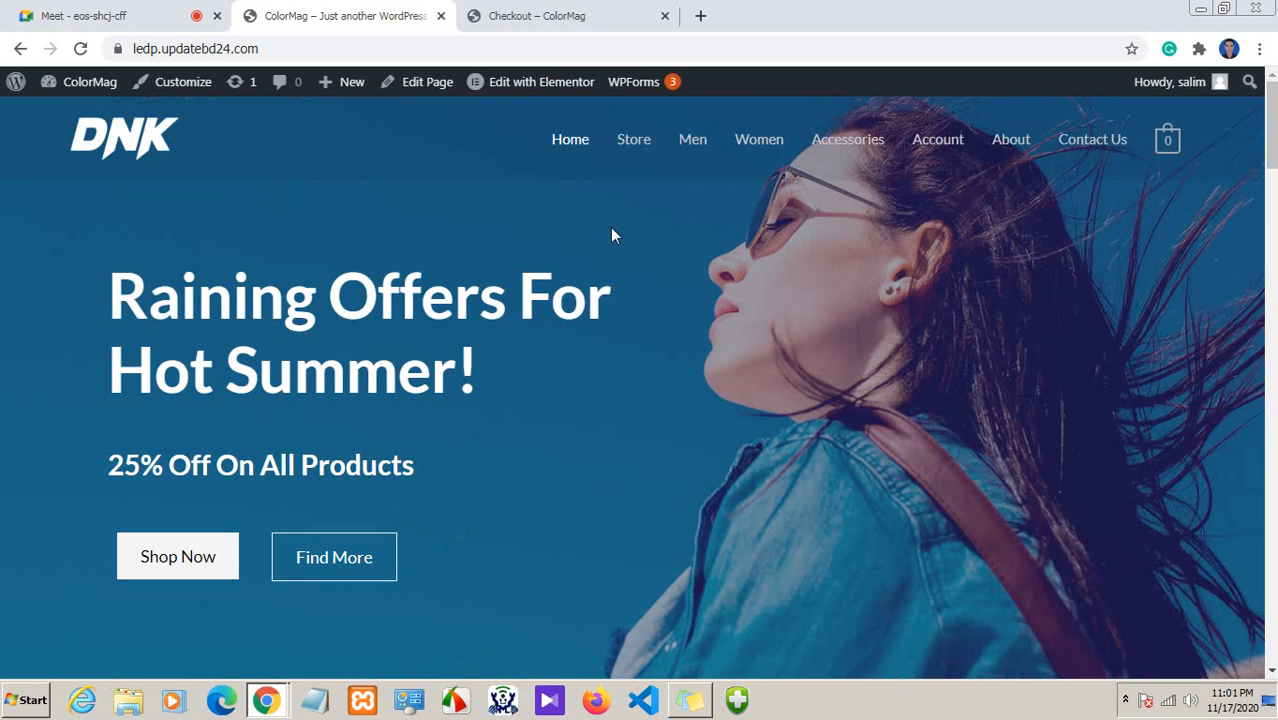
# Open the site's admin dashboard in place of the order confirmation page, keeping the store's home page open separately
pyautogui.click(508, 22)
pyautogui.click(351, 22)
pyautogui.click(515, 25)
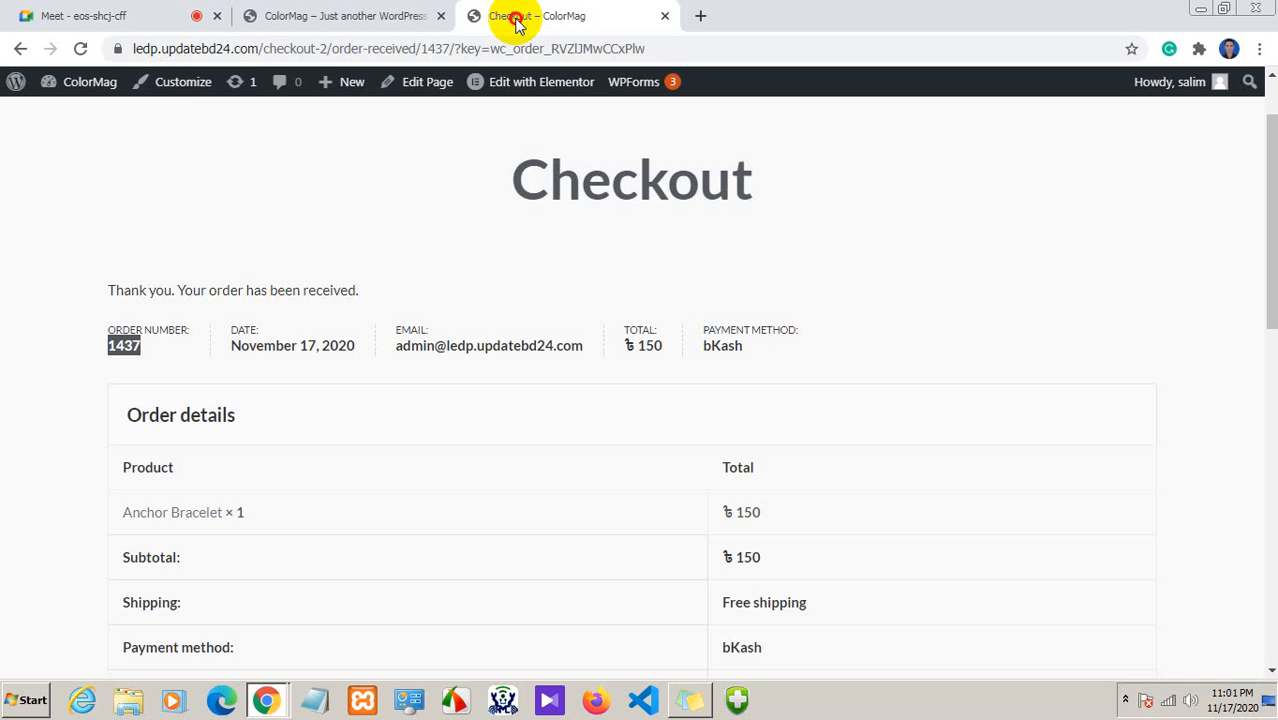
pyautogui.moveTo(64, 91)
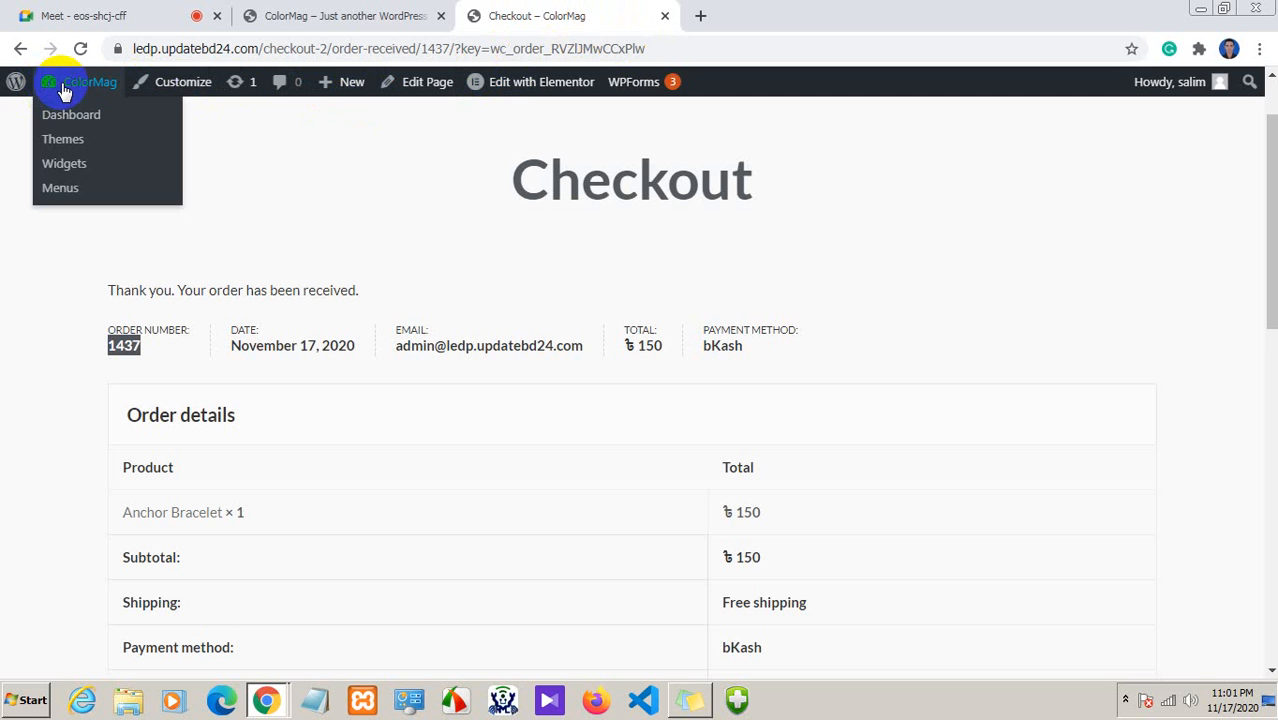
pyautogui.click(70, 119)
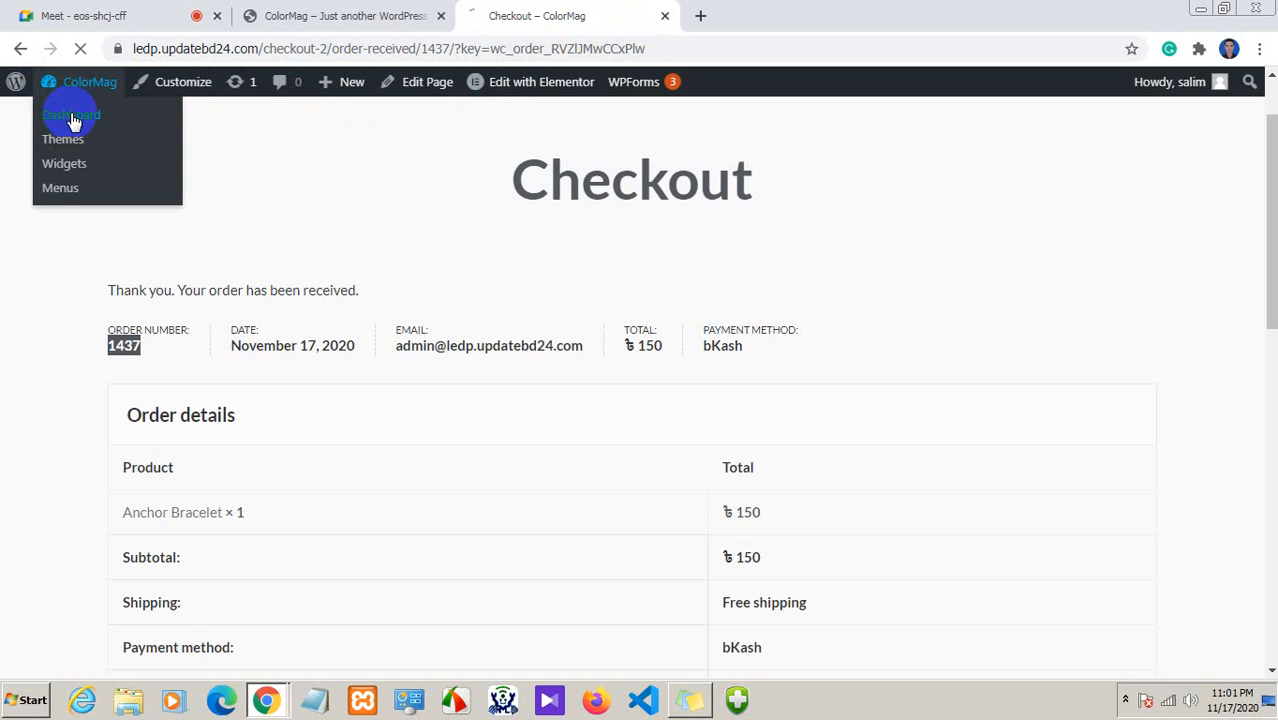
pyautogui.click(320, 15)
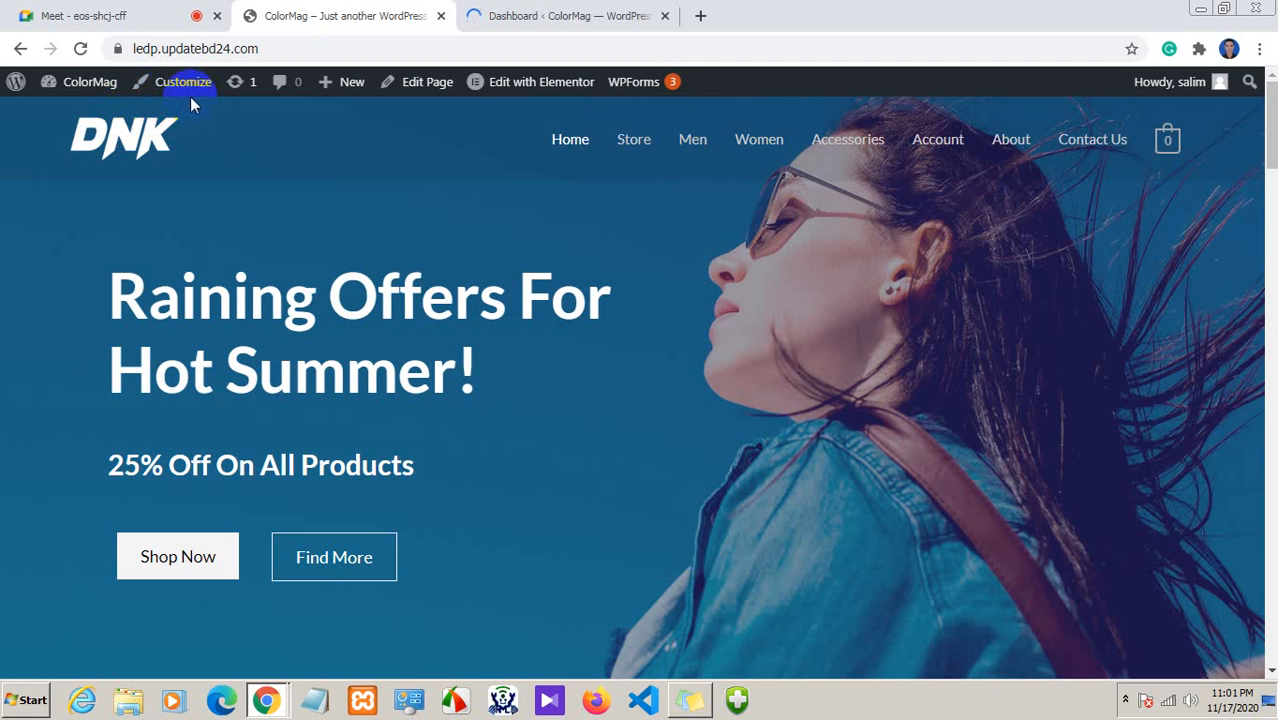
pyautogui.click(528, 18)
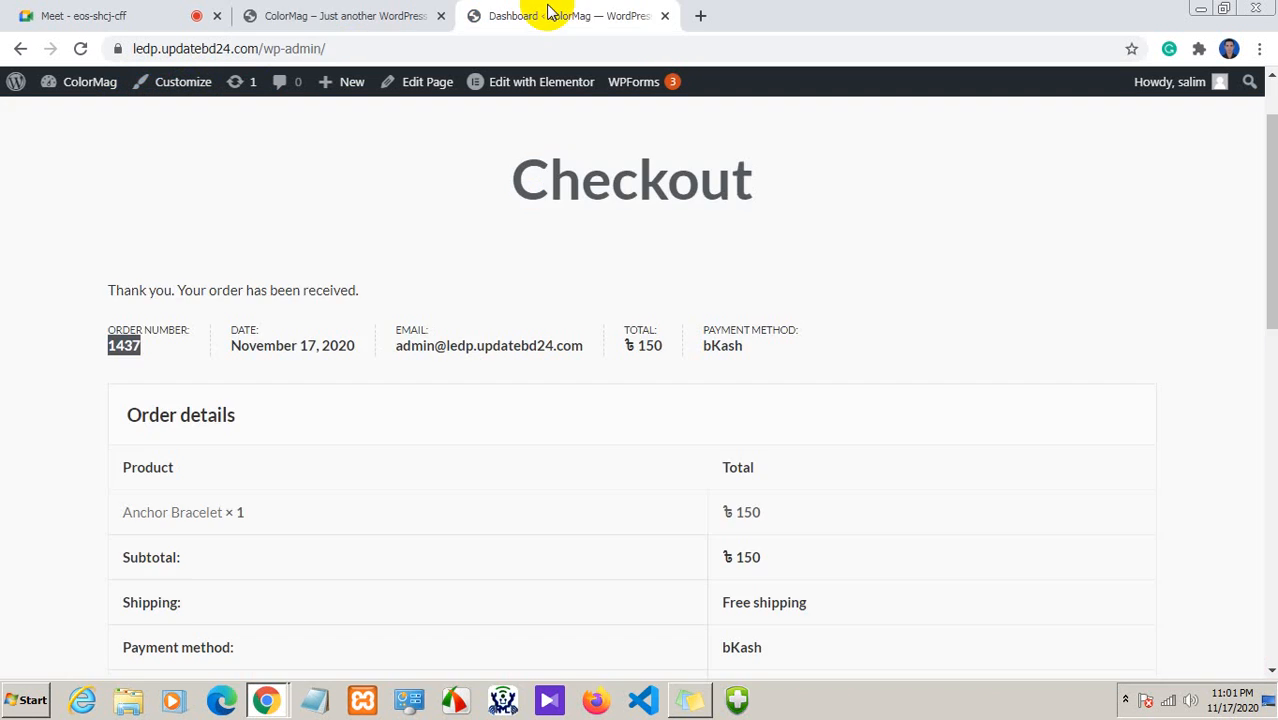
# Look through the storefront's brand logos and promotional banners on the home page
pyautogui.click(362, 18)
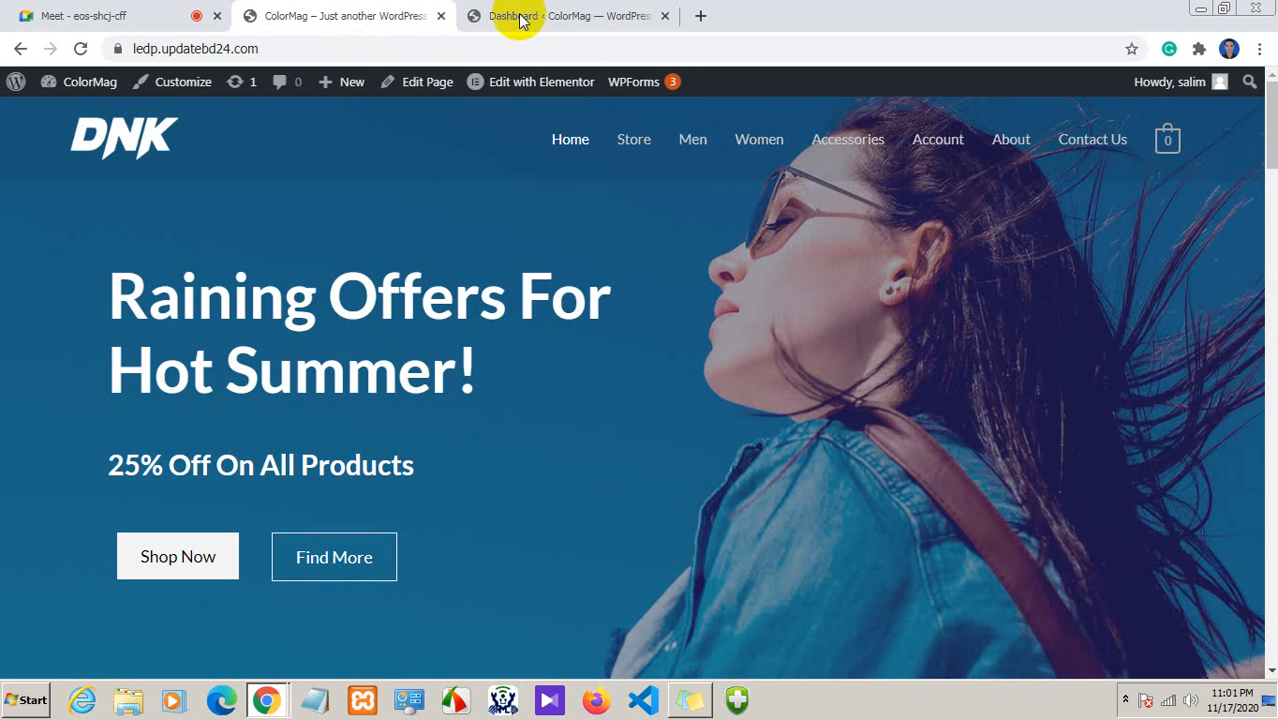
pyautogui.scroll(-10, 442, 456)
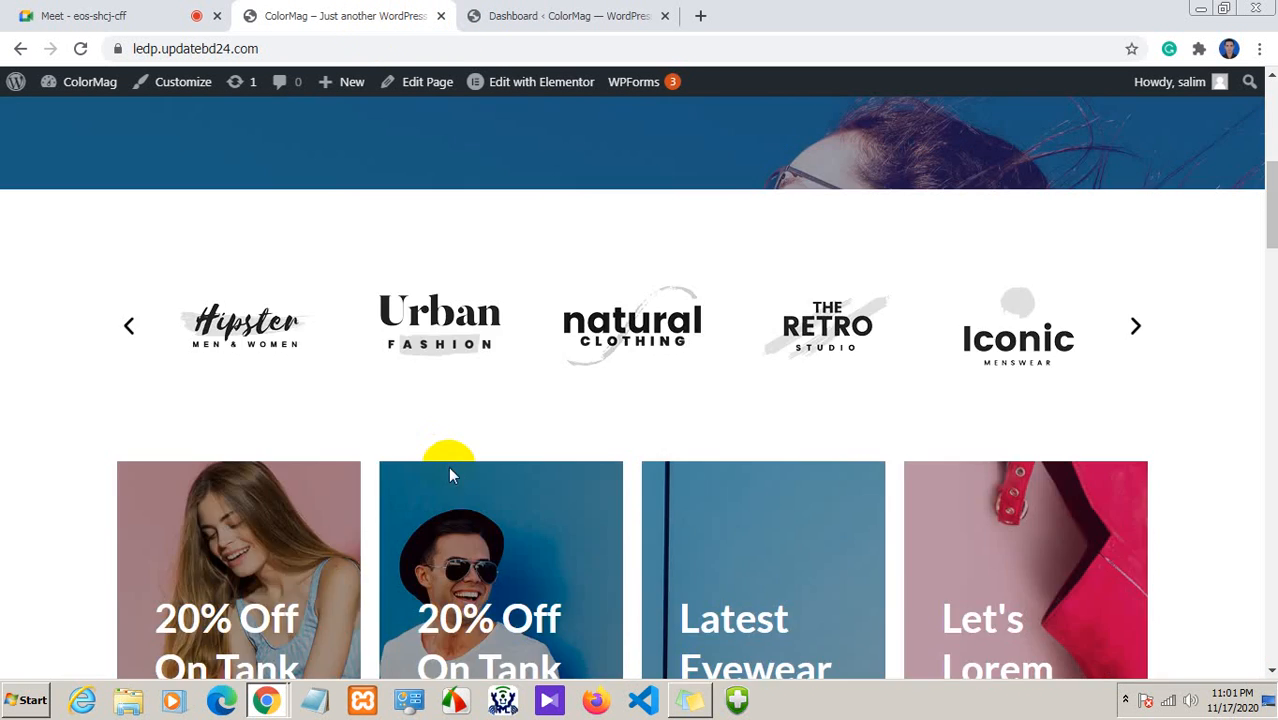
pyautogui.scroll(-6, 460, 477)
pyautogui.scroll(15, 460, 477)
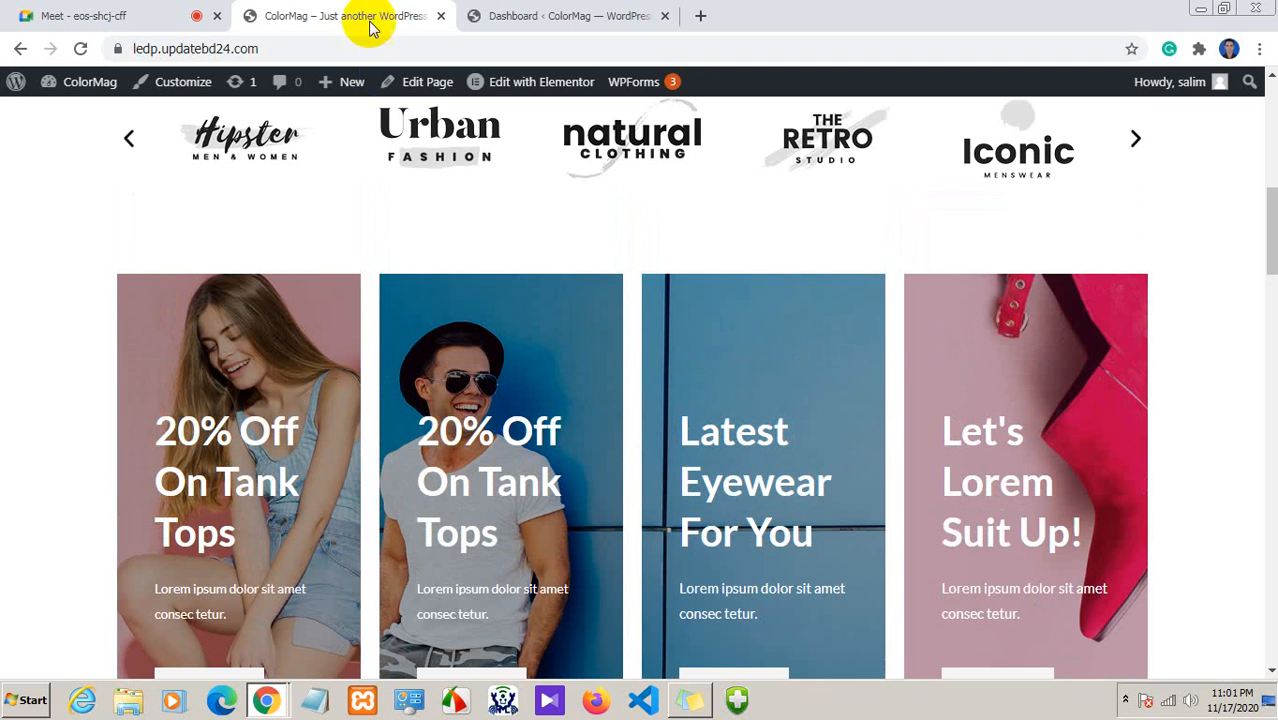
# Return to the admin dashboard and open the list of all store products
pyautogui.click(528, 15)
pyautogui.scroll(-1, 63, 440)
pyautogui.scroll(-1, 63, 440)
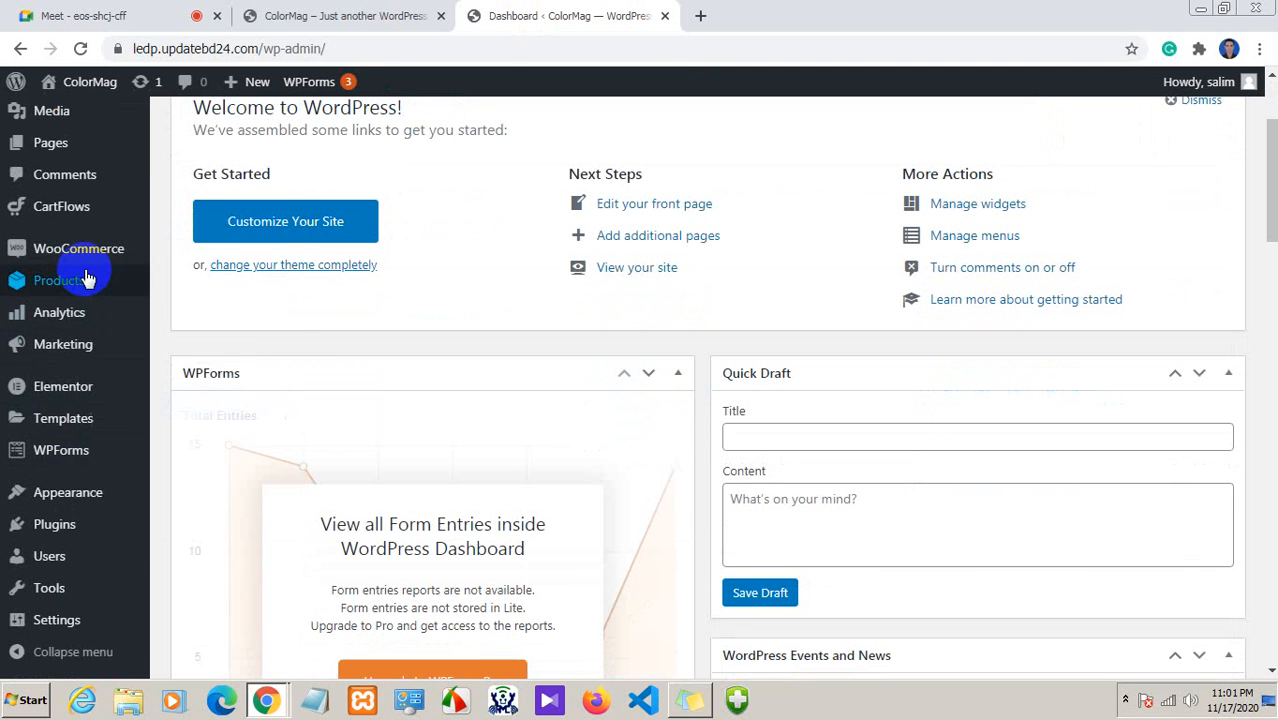
pyautogui.moveTo(65, 263)
pyautogui.moveTo(42, 282)
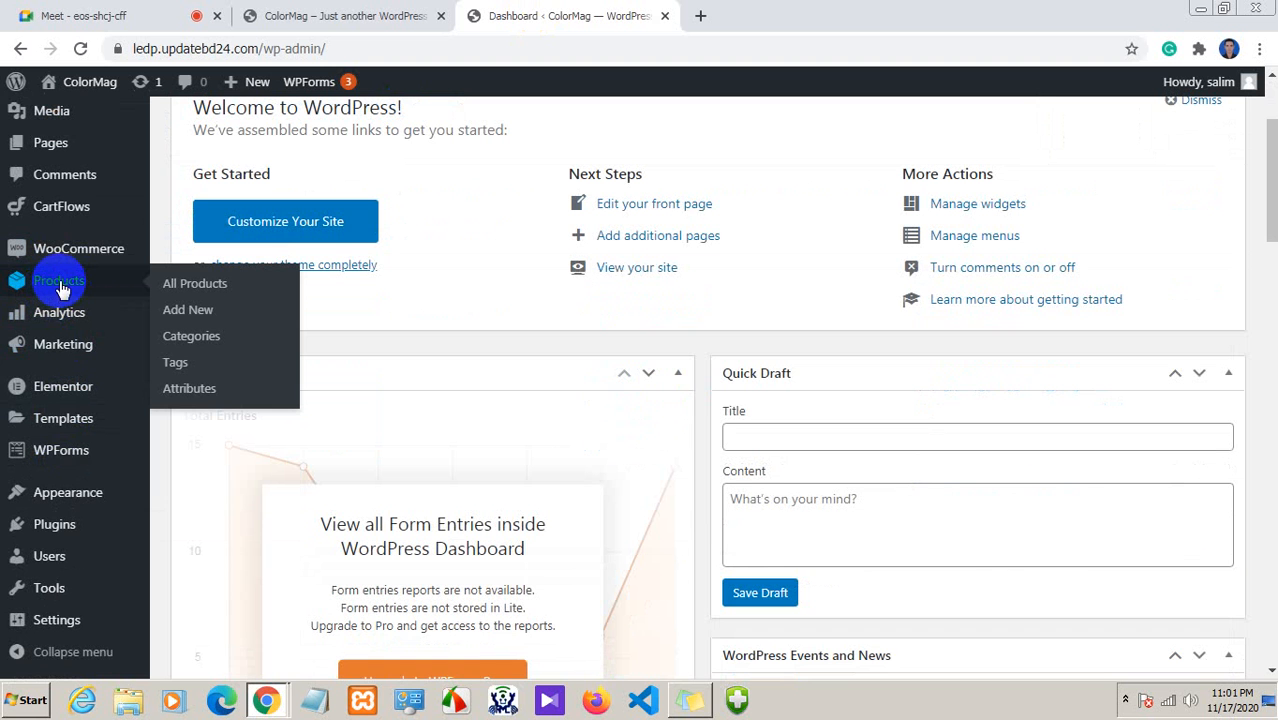
pyautogui.click(197, 285)
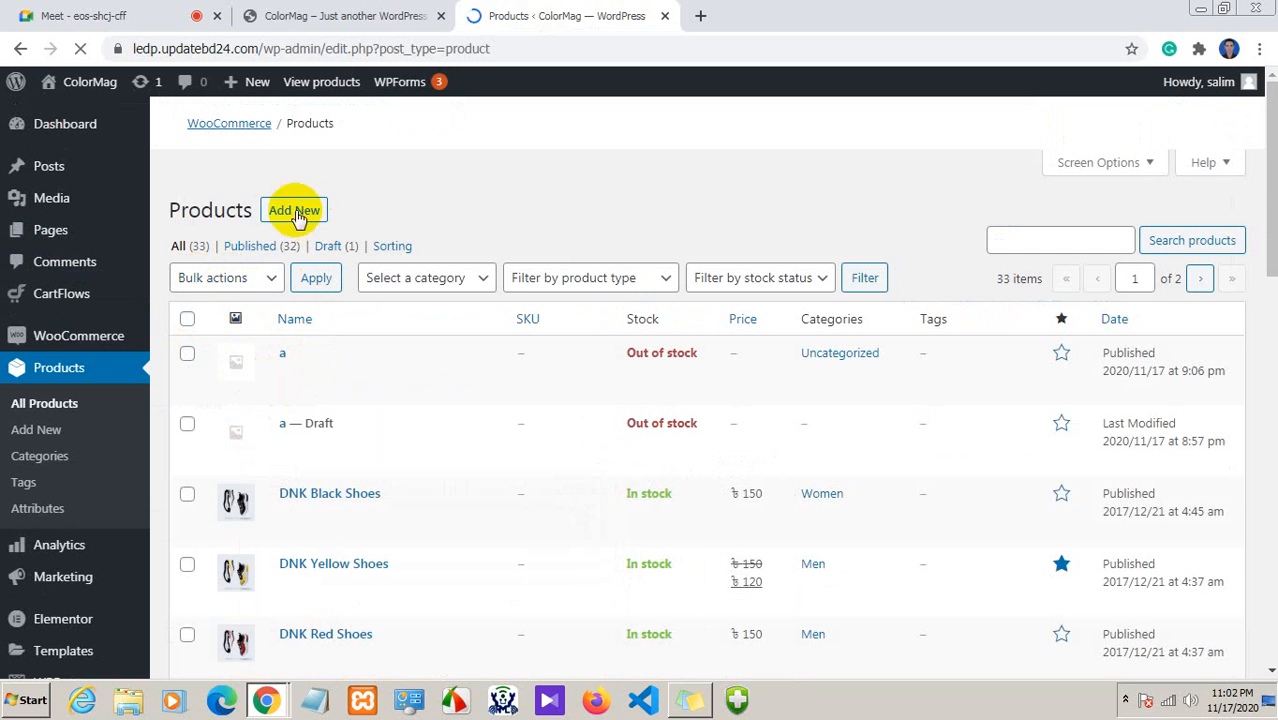
# Move the two out-of-stock products named "a", one published and one draft, to the trash with a bulk action
pyautogui.scroll(-3, 500, 518)
pyautogui.scroll(-2, 500, 518)
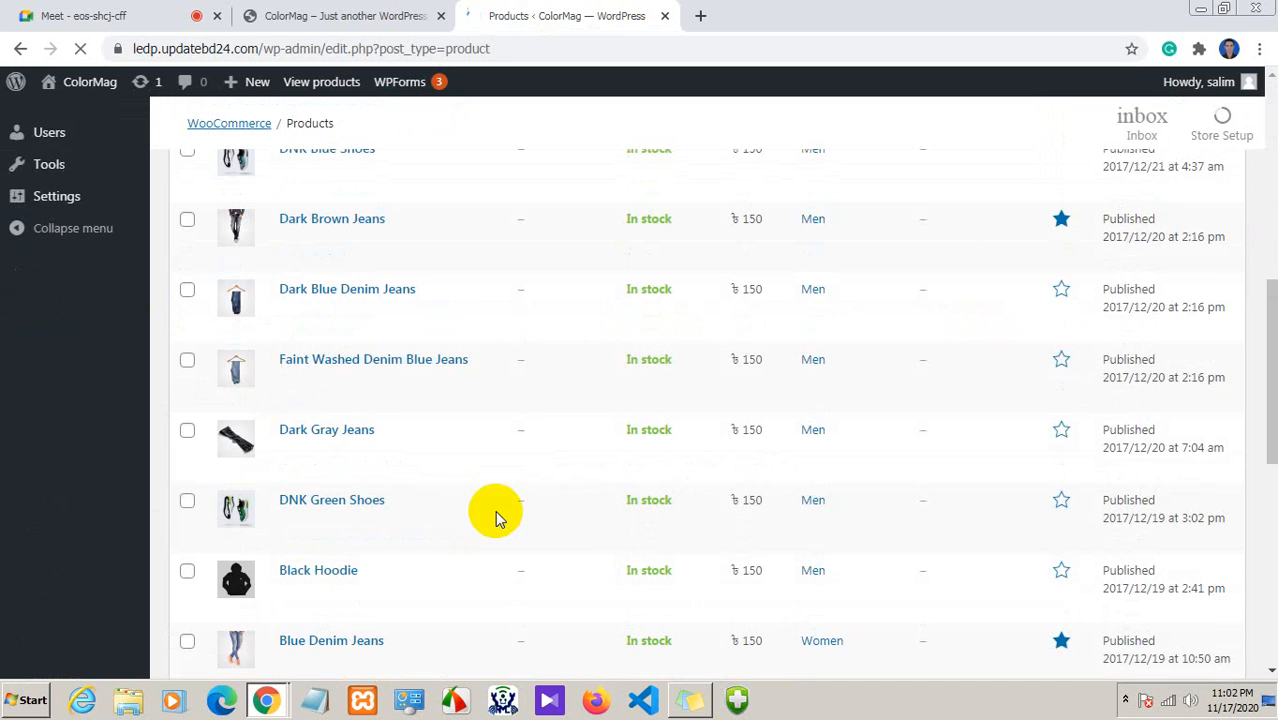
pyautogui.scroll(6, 252, 483)
pyautogui.click(187, 454)
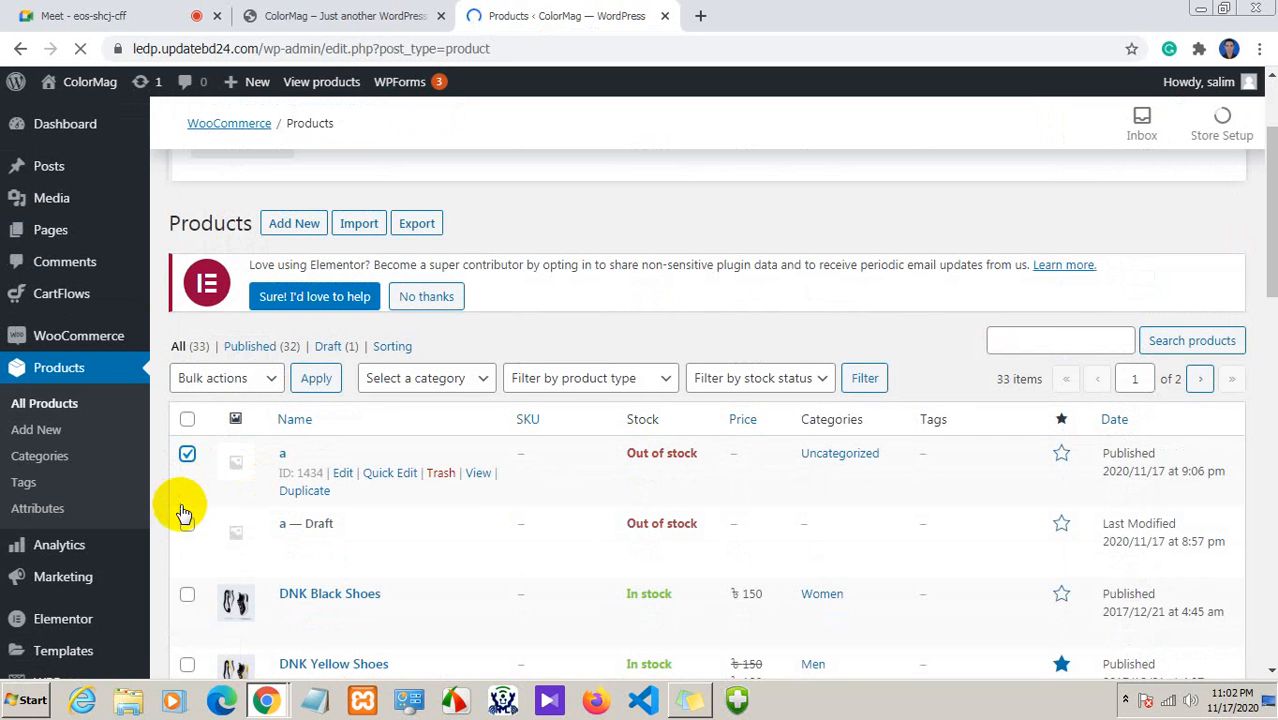
pyautogui.click(187, 524)
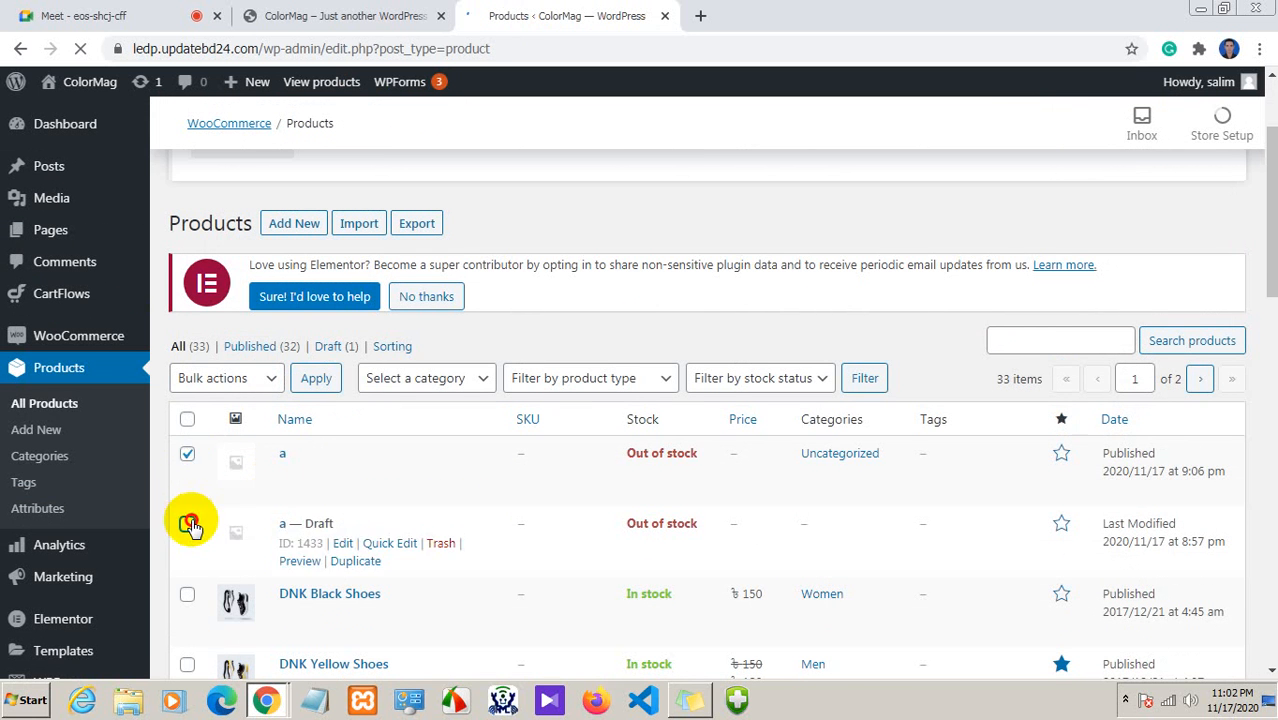
pyautogui.click(187, 420)
pyautogui.click(186, 420)
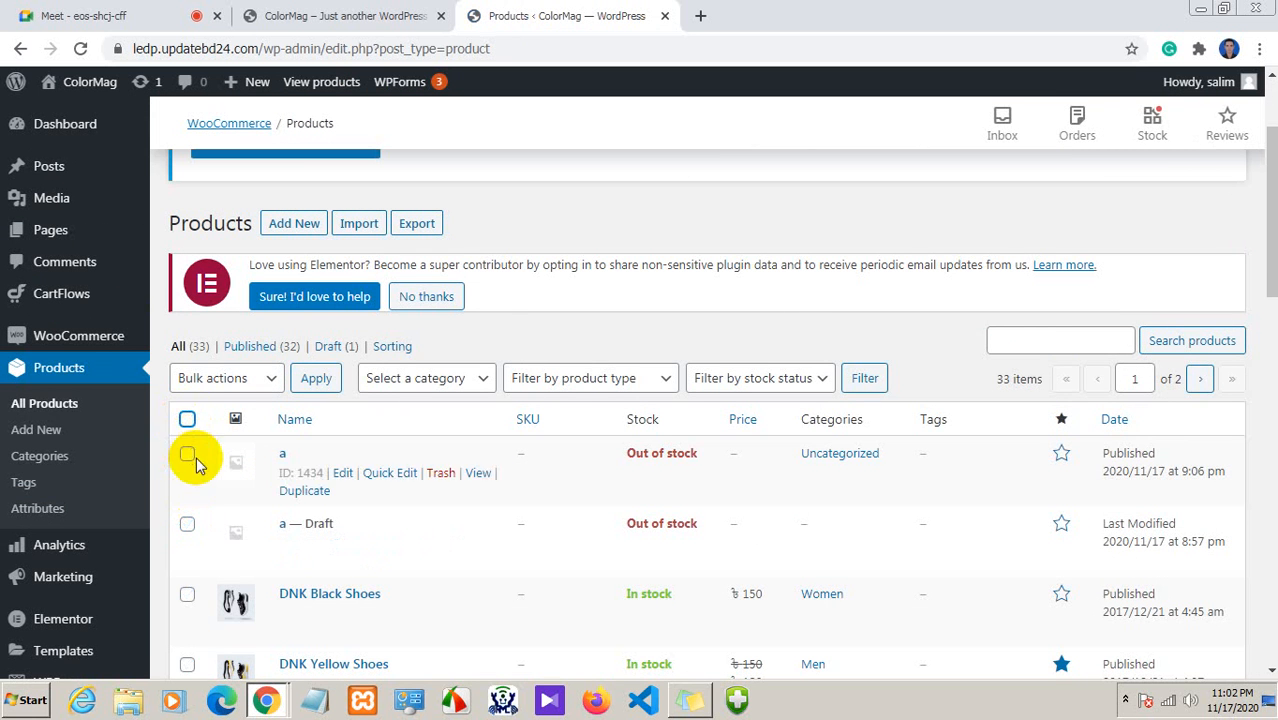
pyautogui.click(187, 454)
pyautogui.click(187, 524)
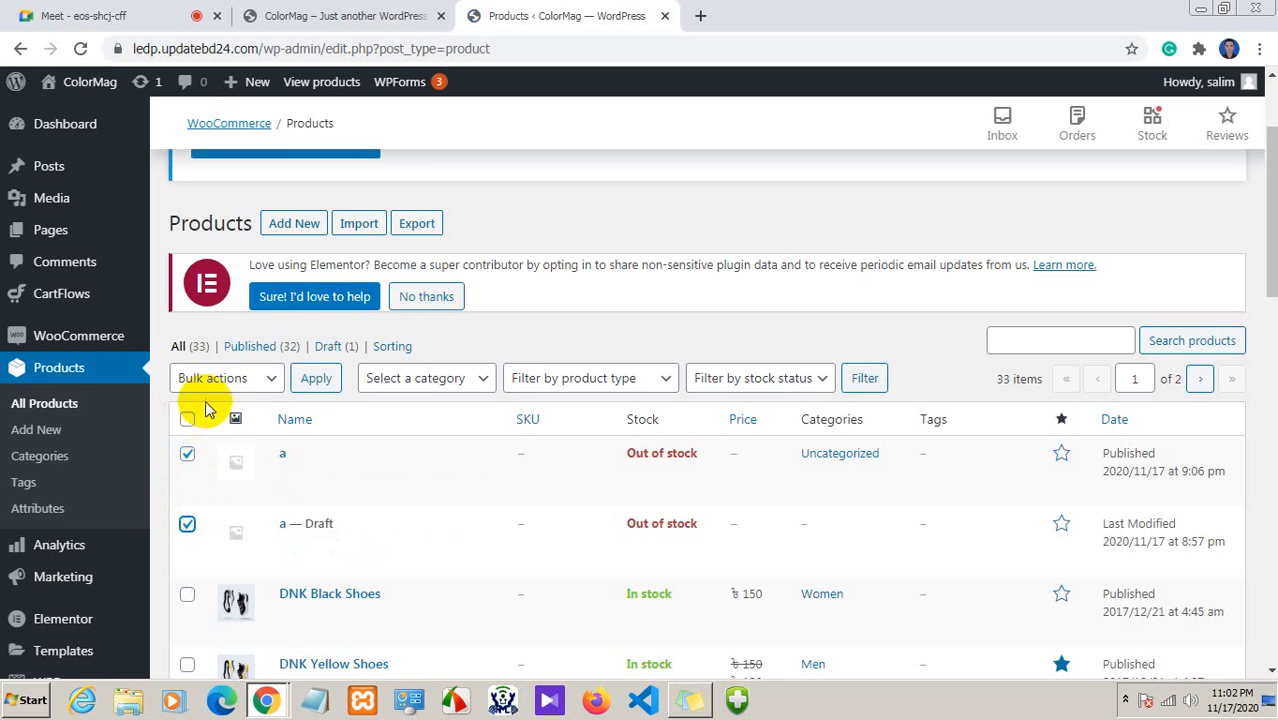
pyautogui.click(212, 378)
pyautogui.click(215, 441)
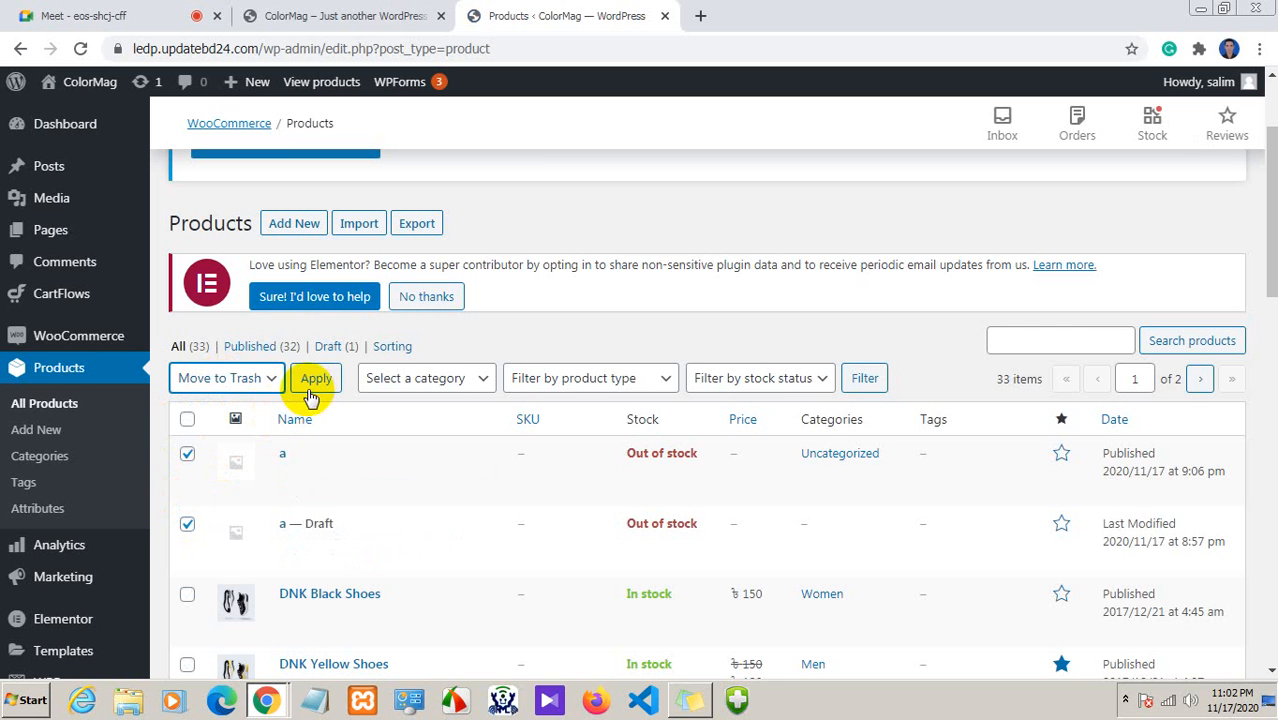
pyautogui.click(314, 380)
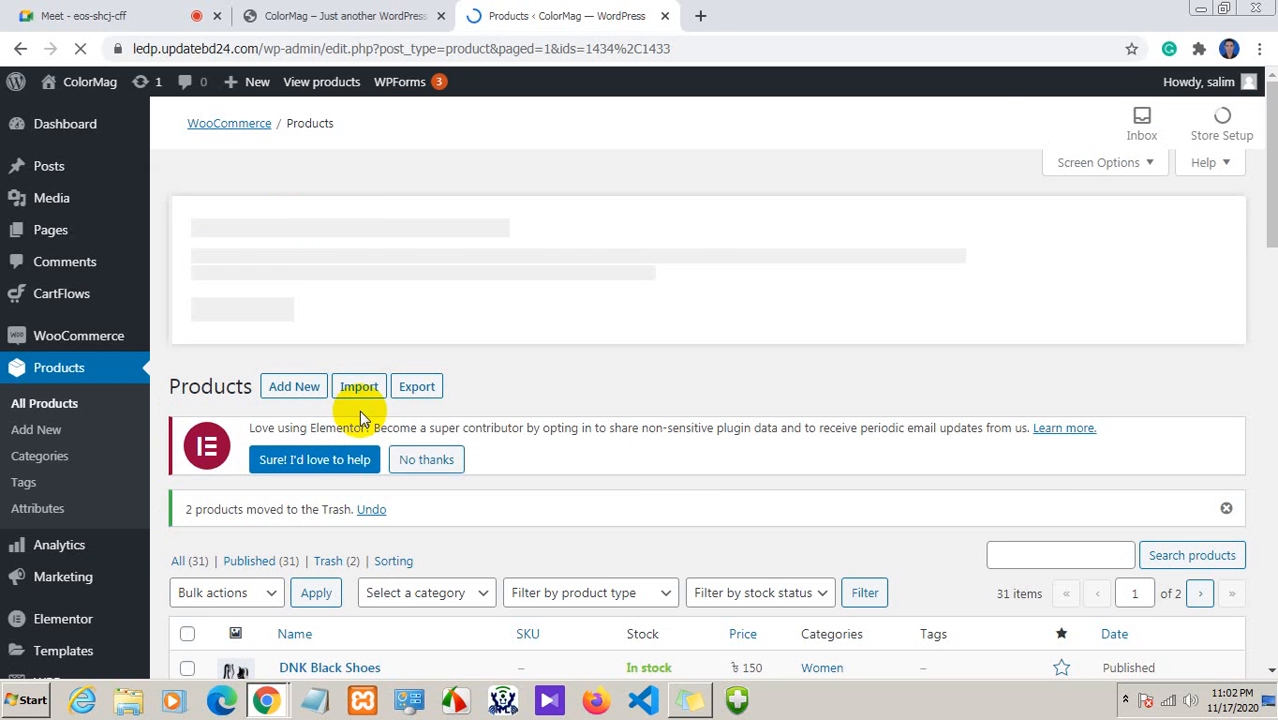
# Open the product CSV import page, look over its upload options and return to the product list
pyautogui.scroll(-3, 1018, 665)
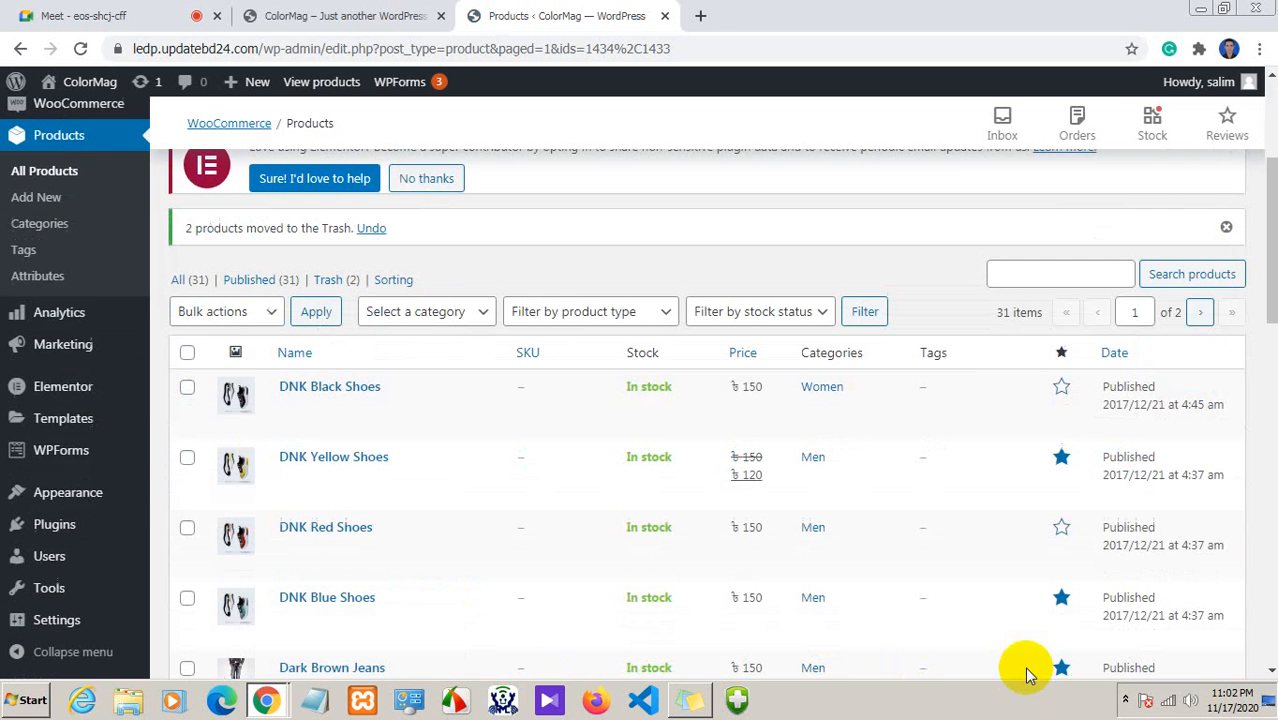
pyautogui.scroll(2, 300, 465)
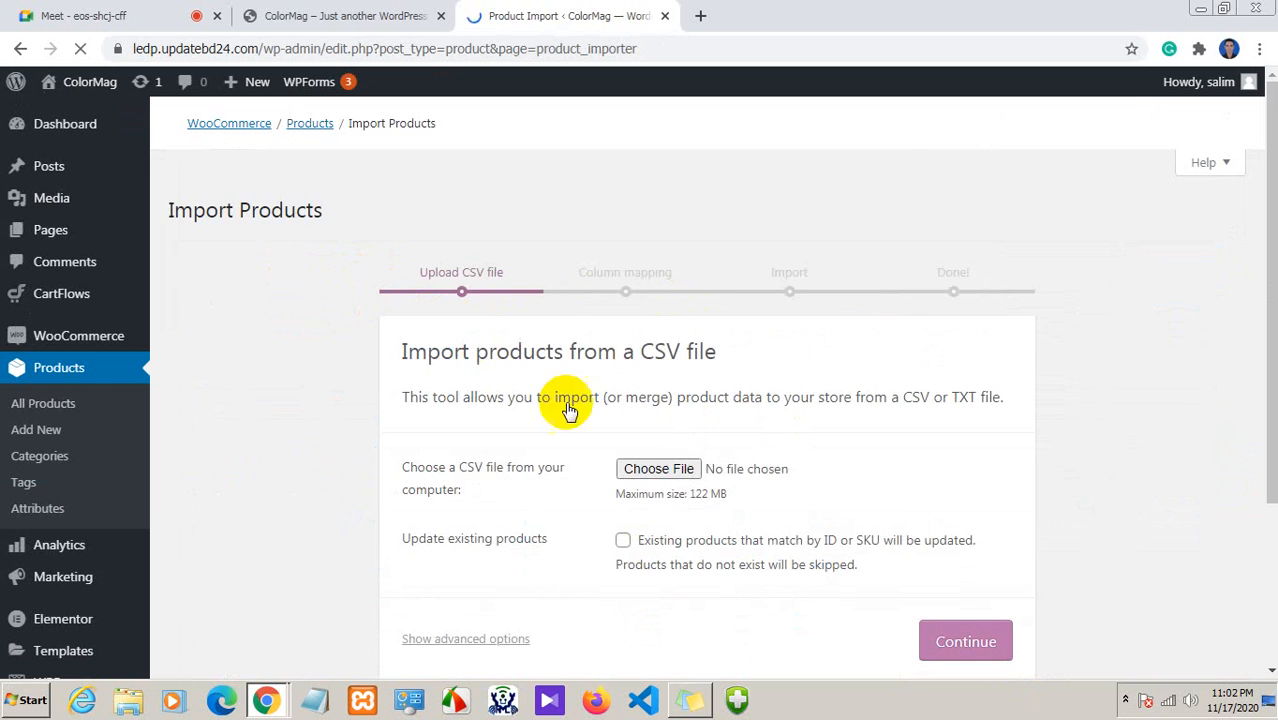
pyautogui.scroll(-2, 657, 589)
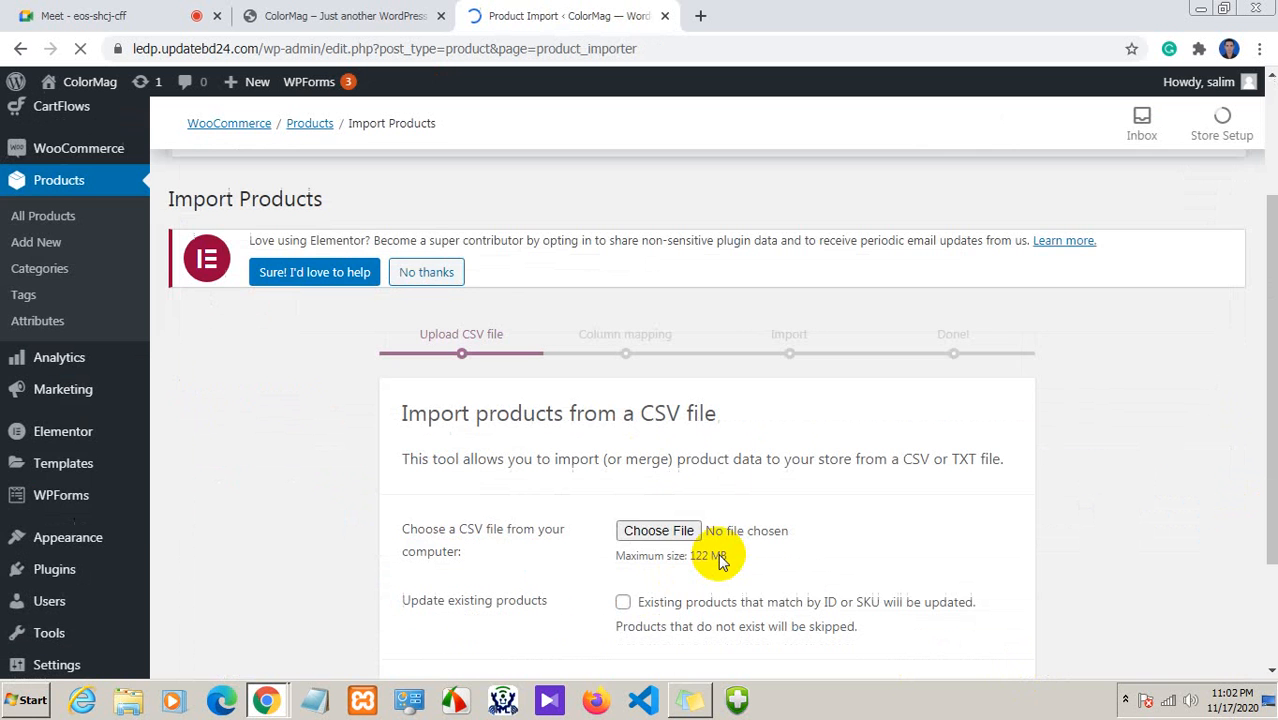
pyautogui.scroll(2, 473, 486)
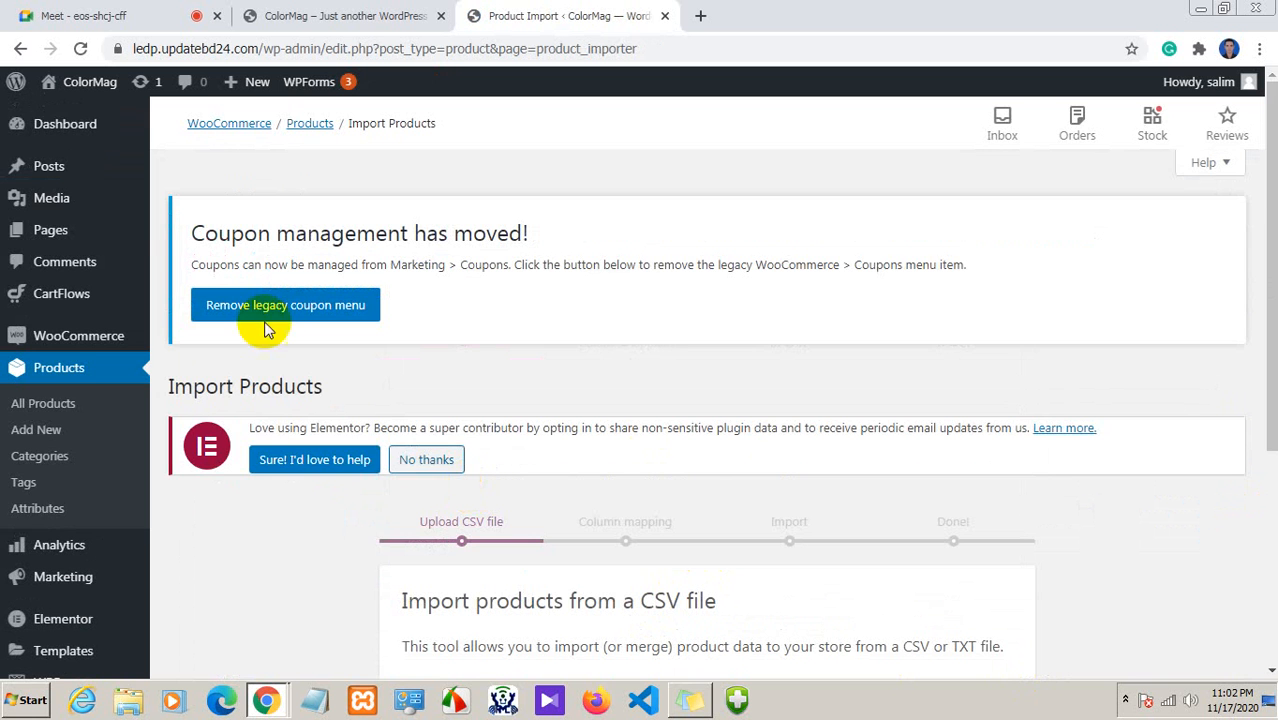
pyautogui.click(18, 49)
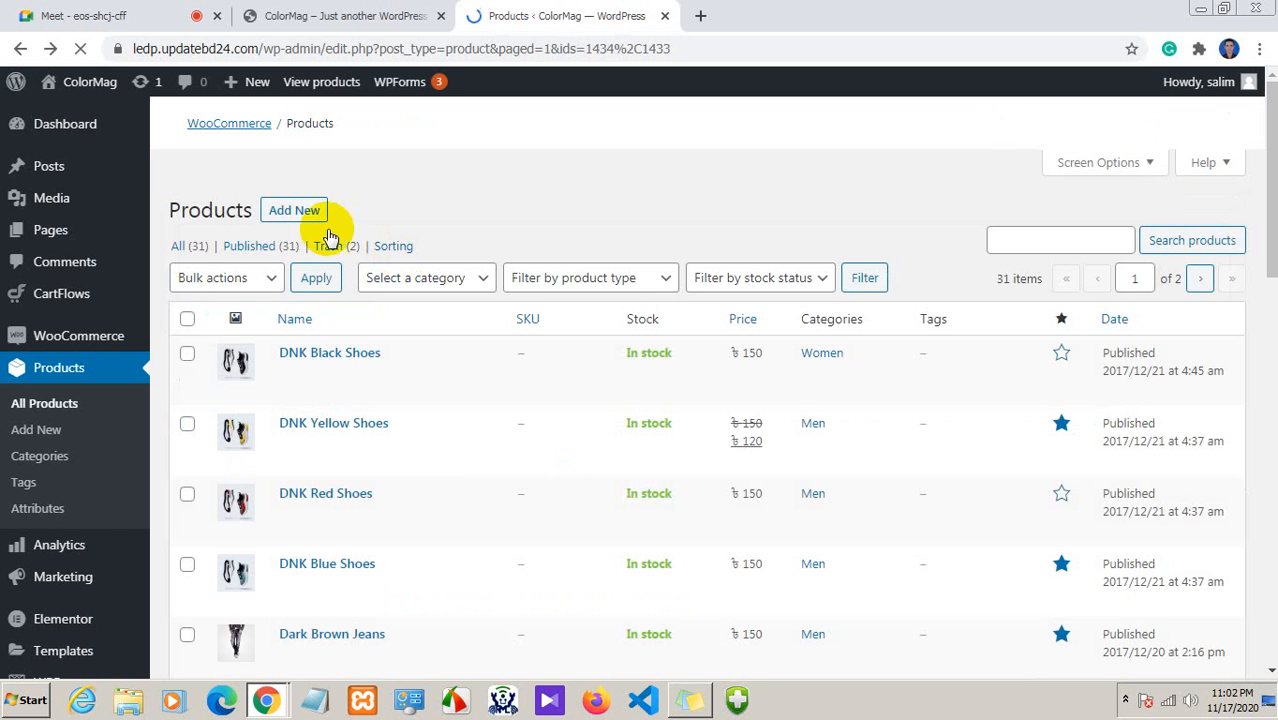
# Look through the product list, including its import and export options and the row details of the shoes and jeans
pyautogui.scroll(-4, 360, 550)
pyautogui.scroll(4, 385, 568)
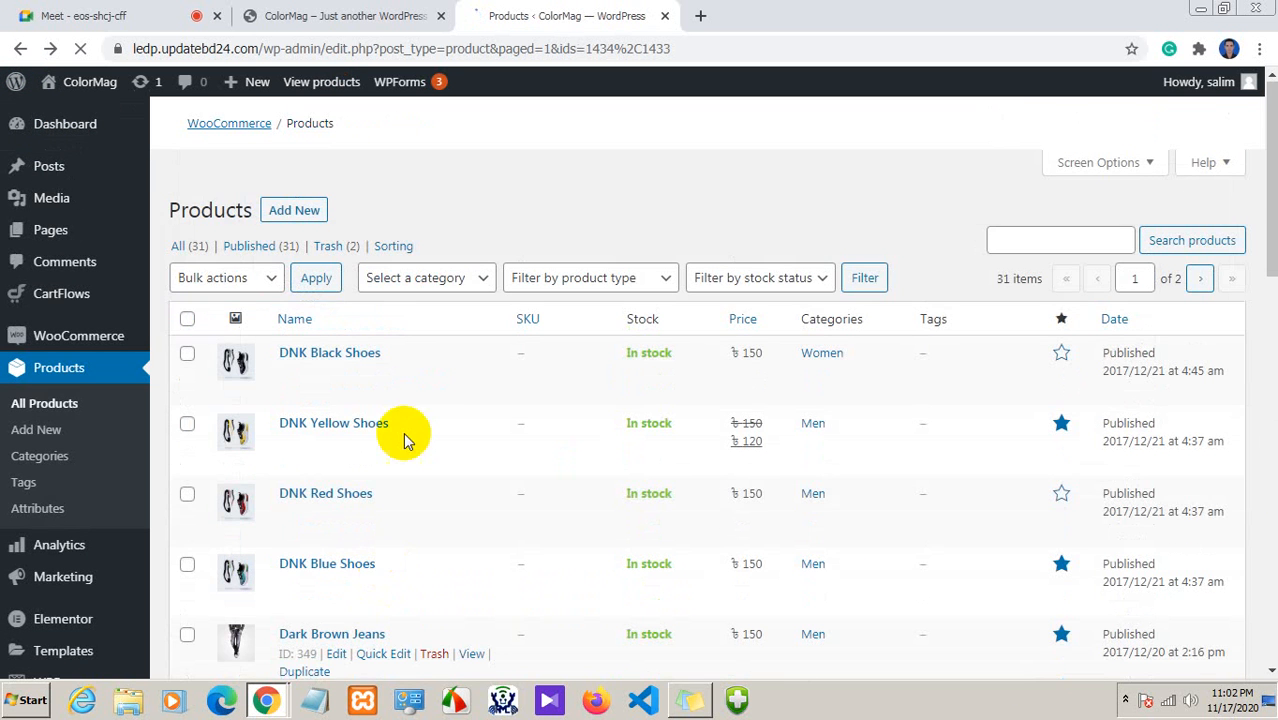
pyautogui.scroll(-2, 326, 525)
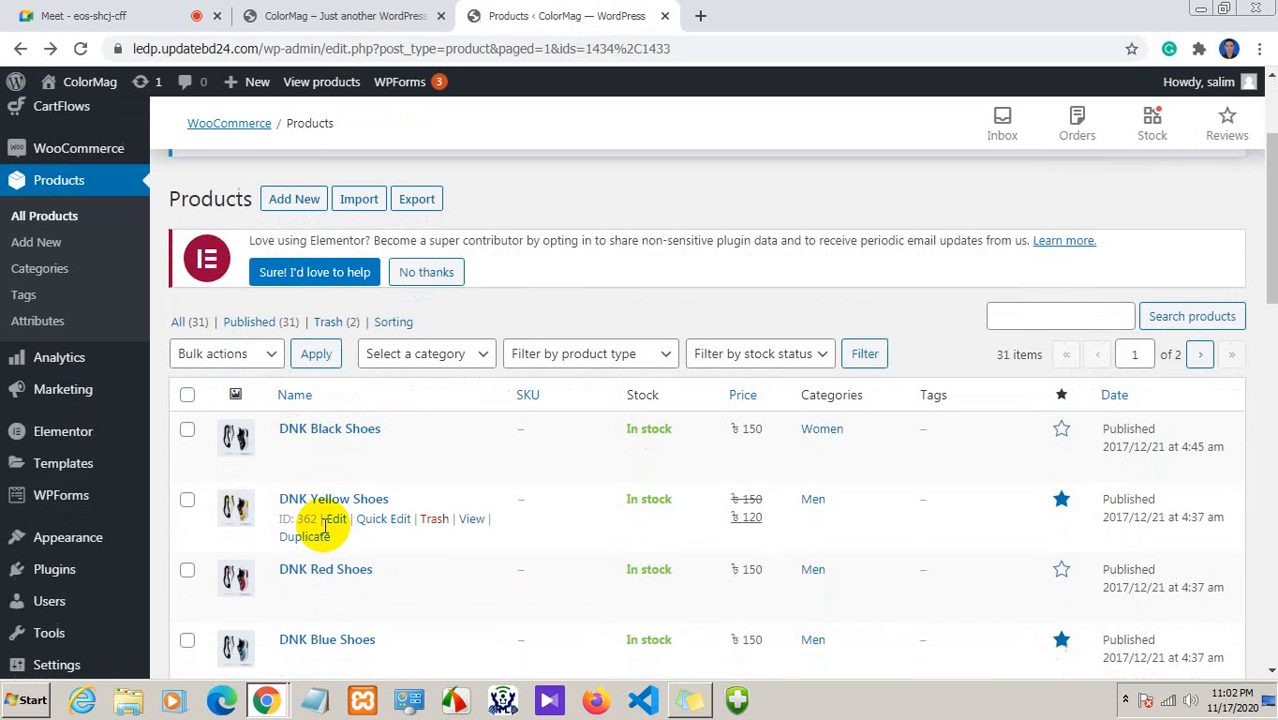
pyautogui.scroll(2, 326, 525)
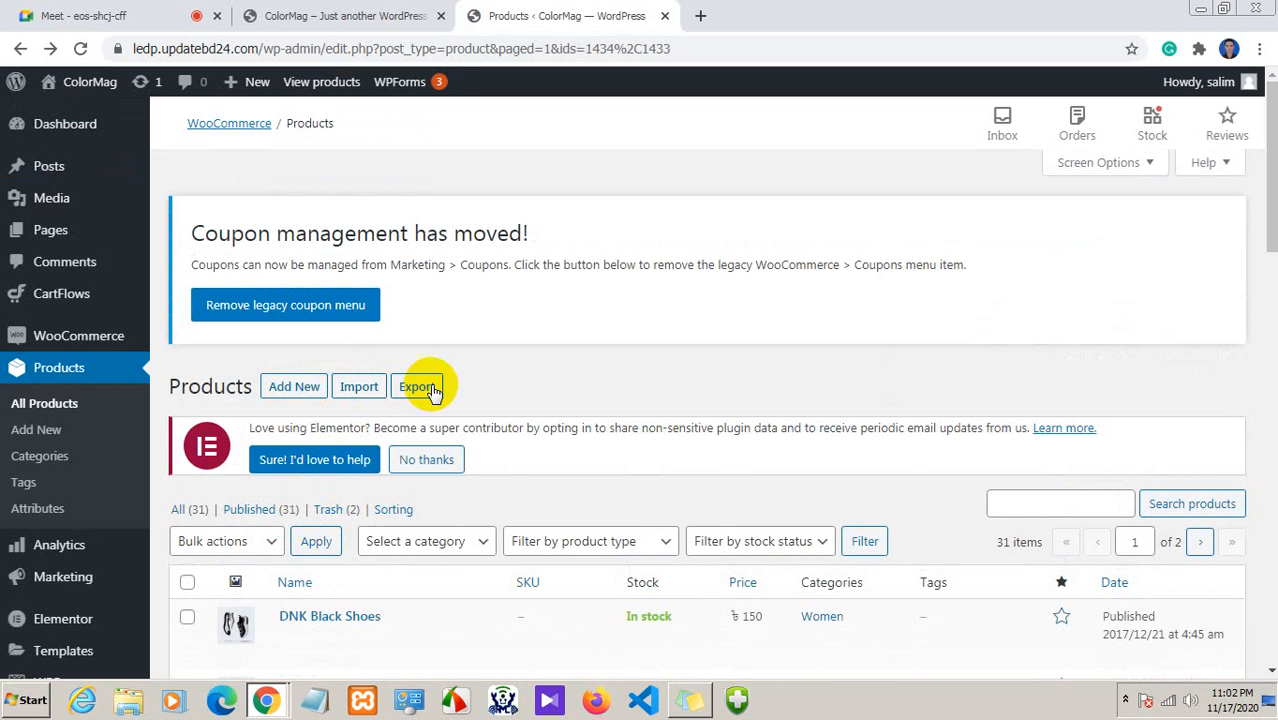
pyautogui.scroll(-3, 371, 585)
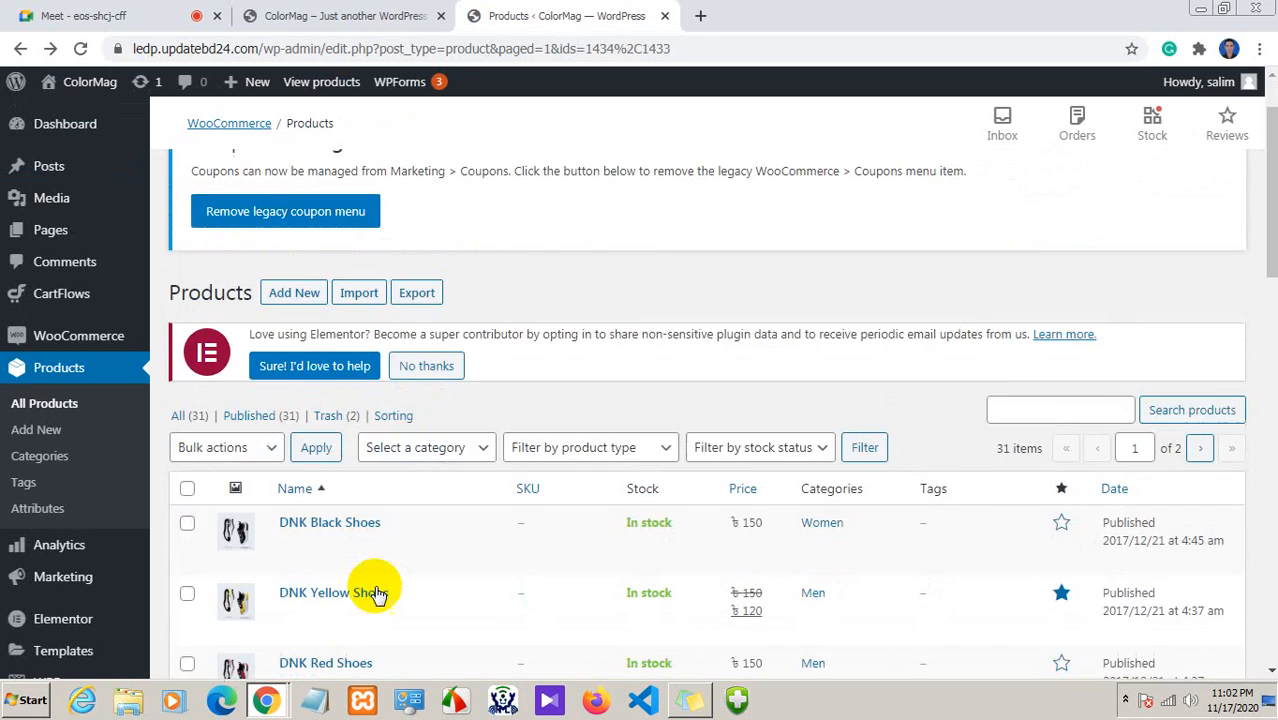
pyautogui.scroll(3, 478, 524)
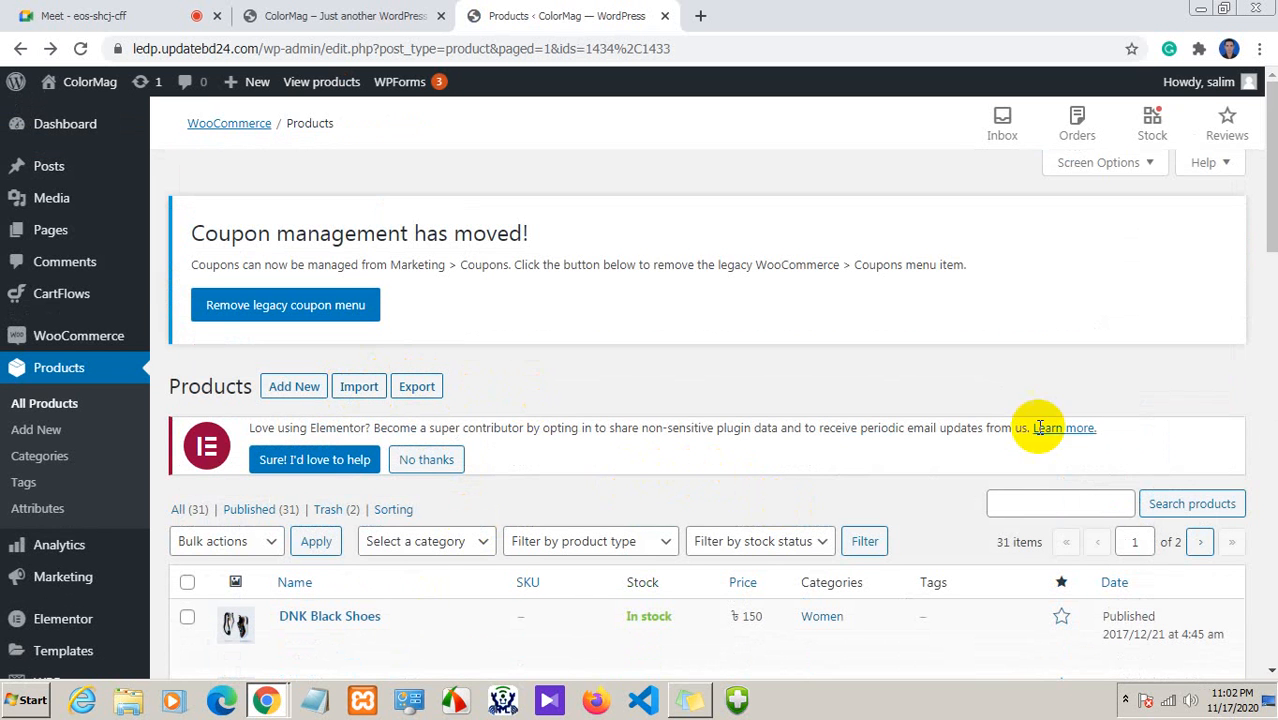
pyautogui.scroll(-5, 462, 585)
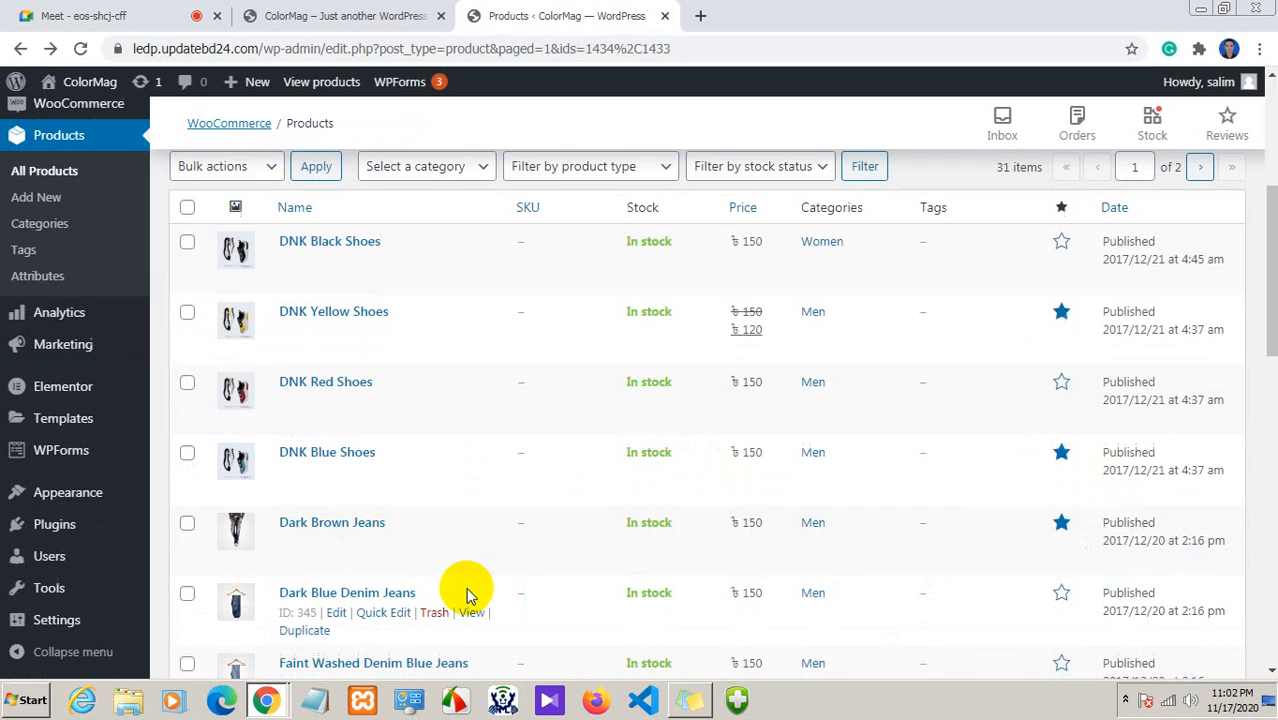
pyautogui.scroll(4, 465, 590)
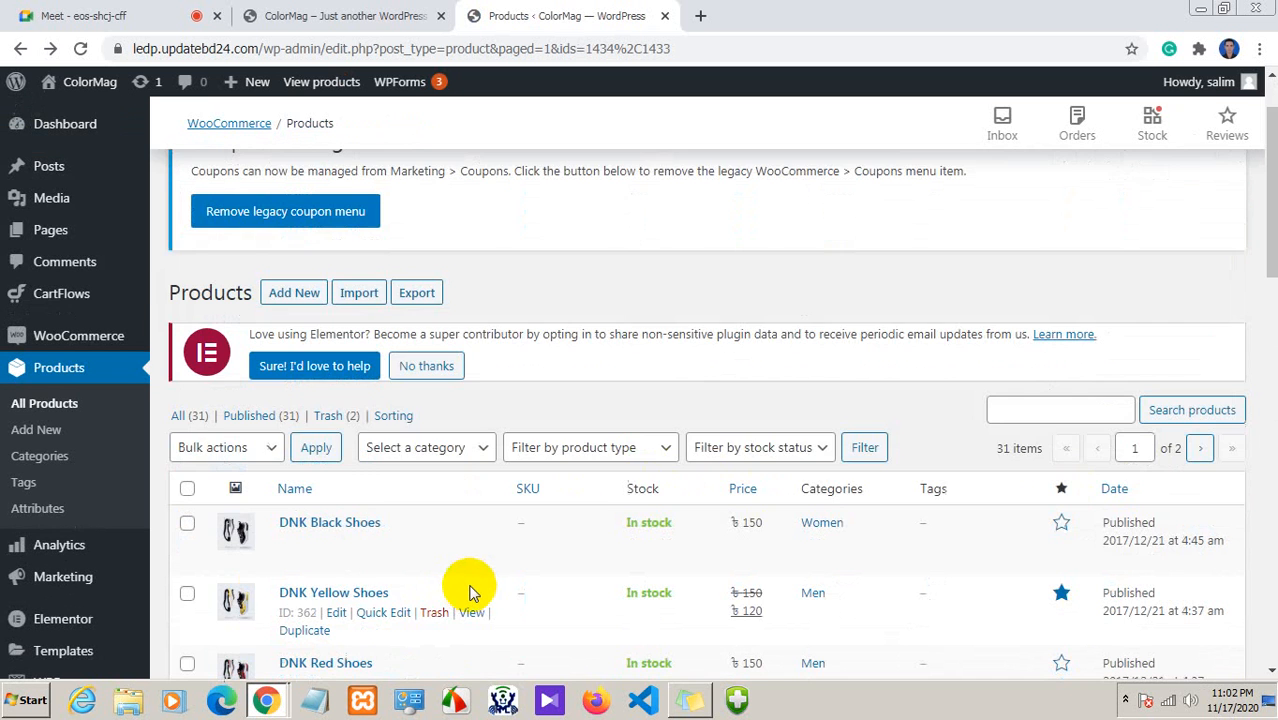
# Start a new product and look over its name, description, category and product data sections
pyautogui.click(284, 299)
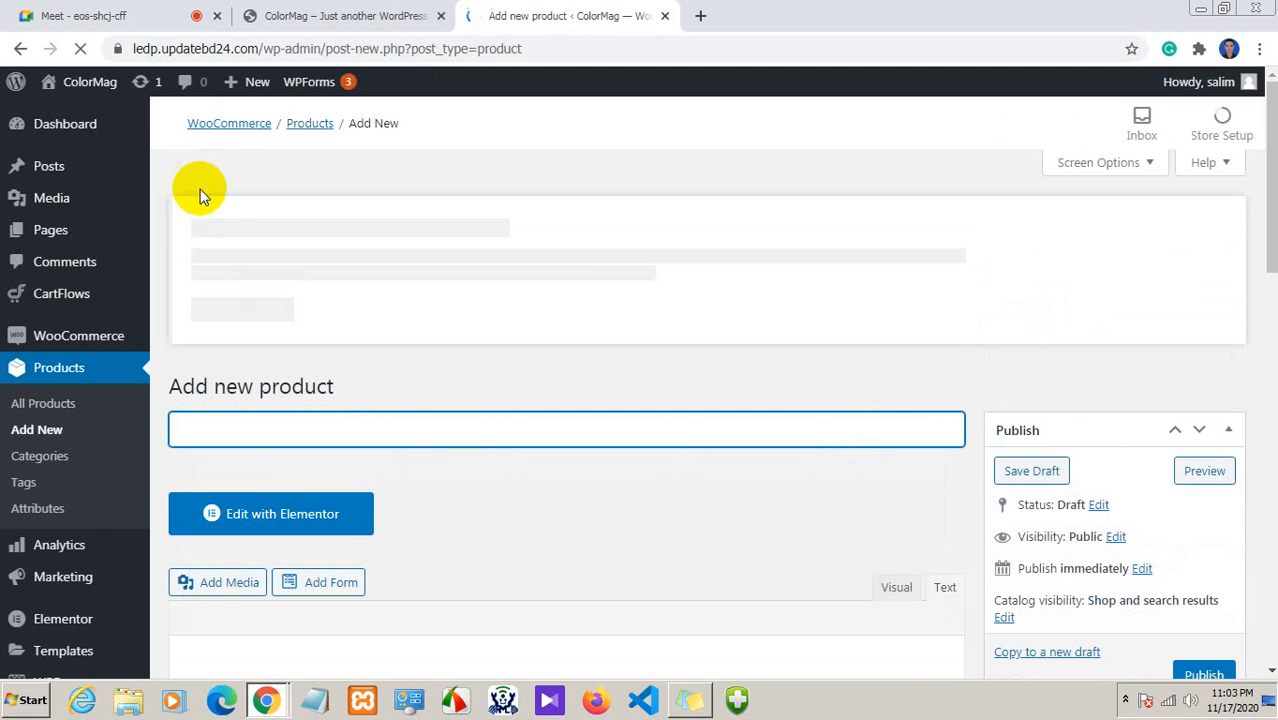
pyautogui.scroll(-3, 242, 438)
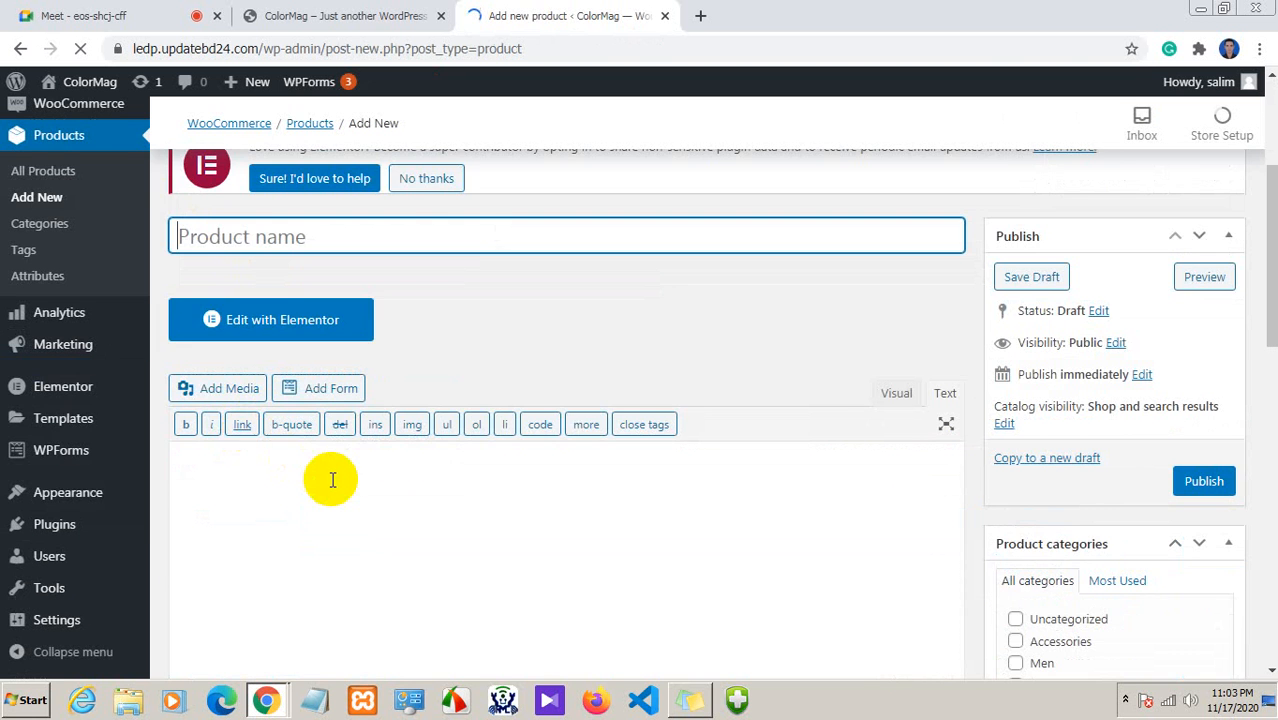
pyautogui.scroll(-3, 333, 482)
pyautogui.scroll(3, 336, 480)
pyautogui.scroll(-1, 242, 498)
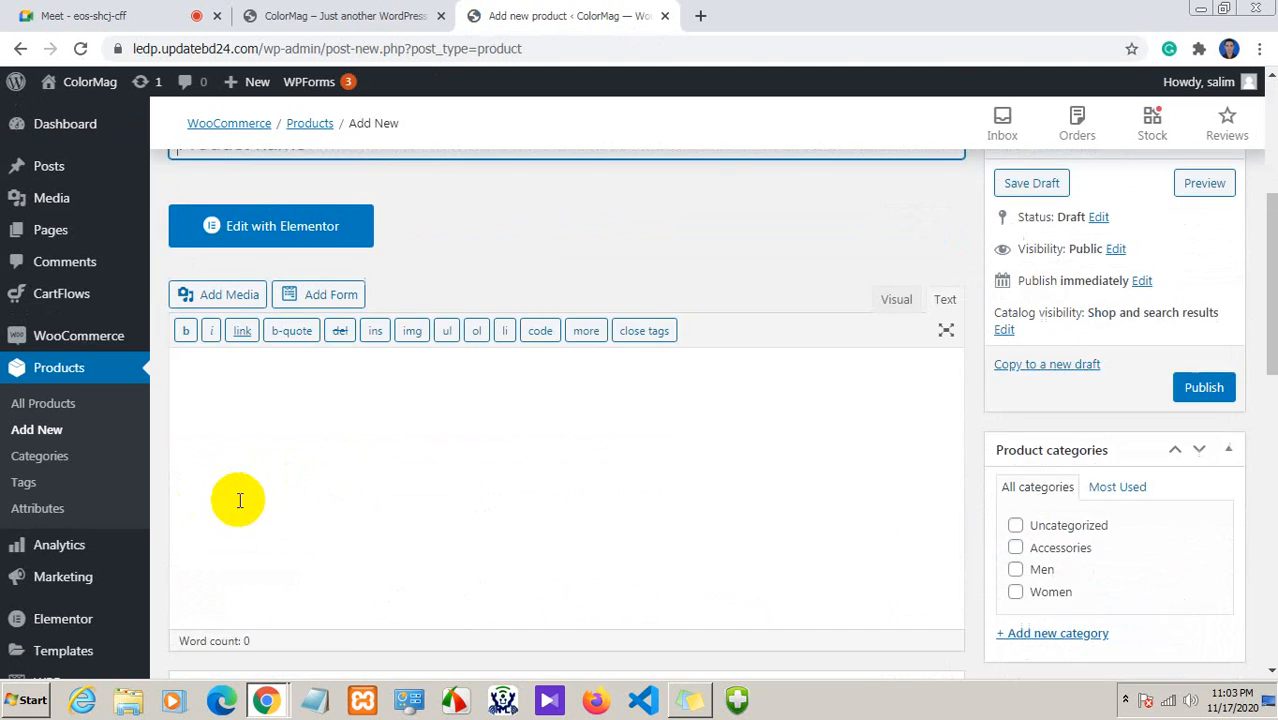
pyautogui.scroll(-4, 240, 500)
pyautogui.scroll(3, 234, 499)
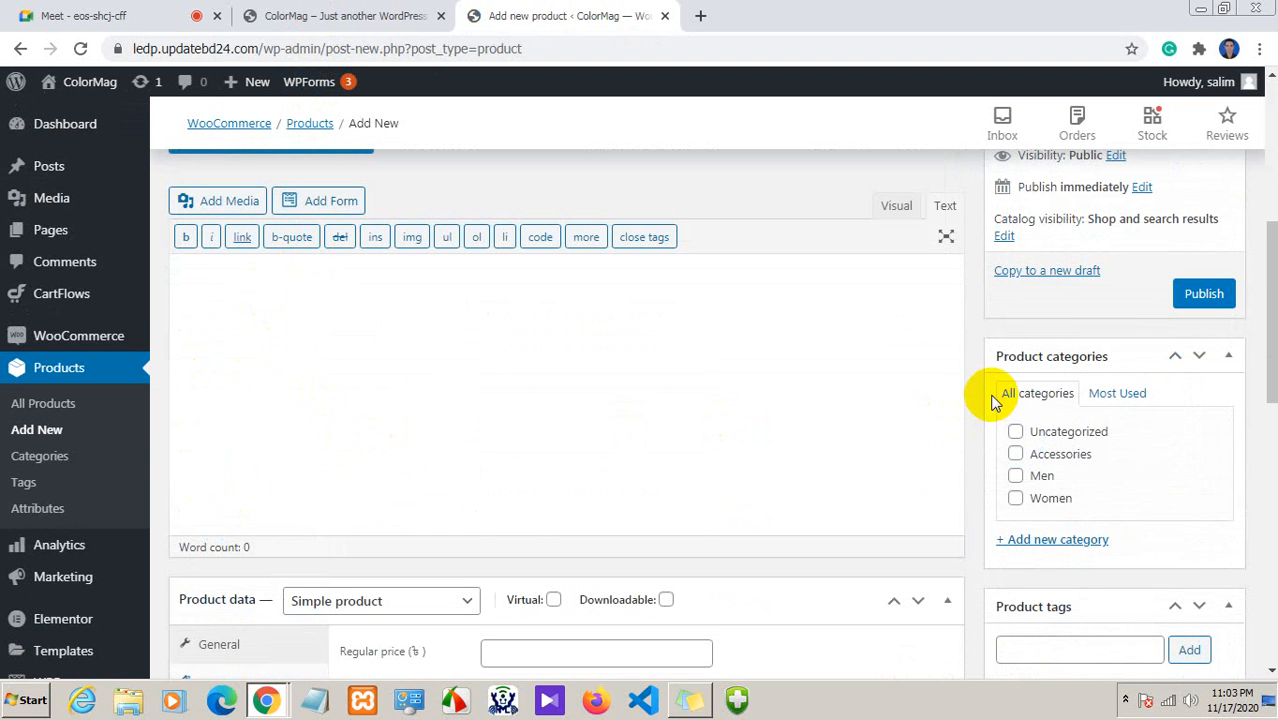
pyautogui.scroll(2, 257, 405)
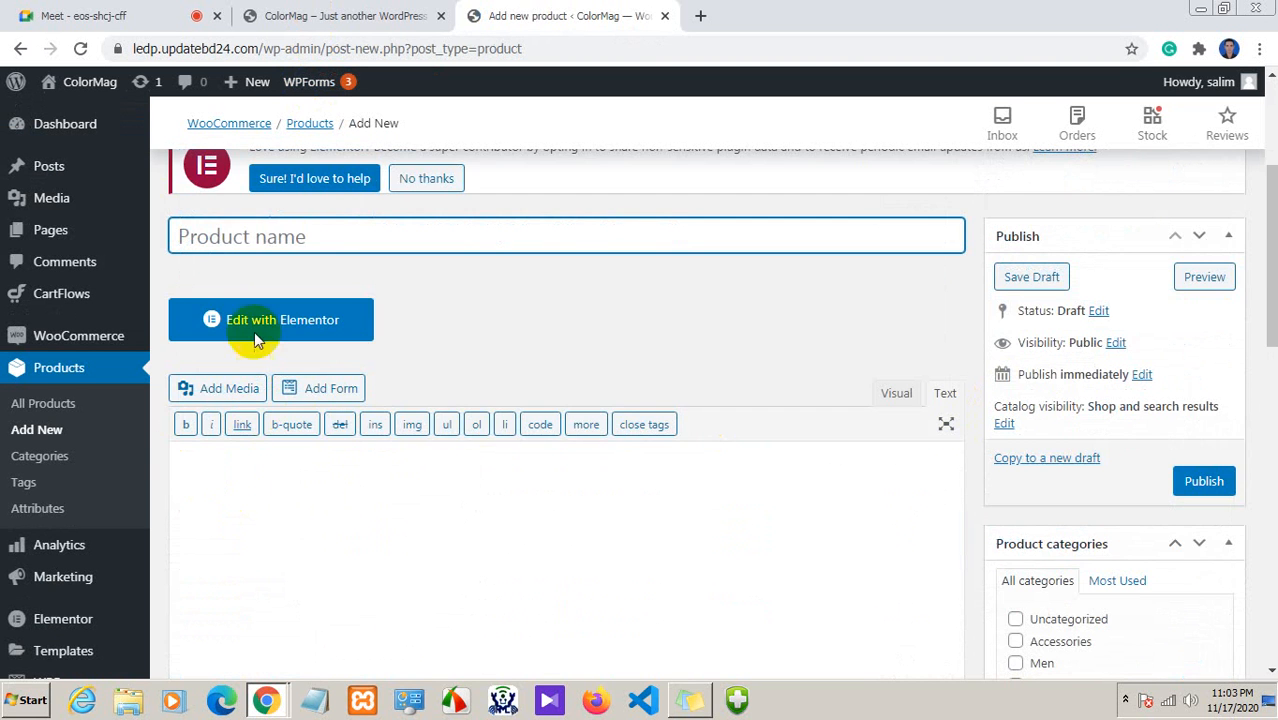
# Name the new product "T-shirt" and place the cursor in its empty description
pyautogui.click(250, 238)
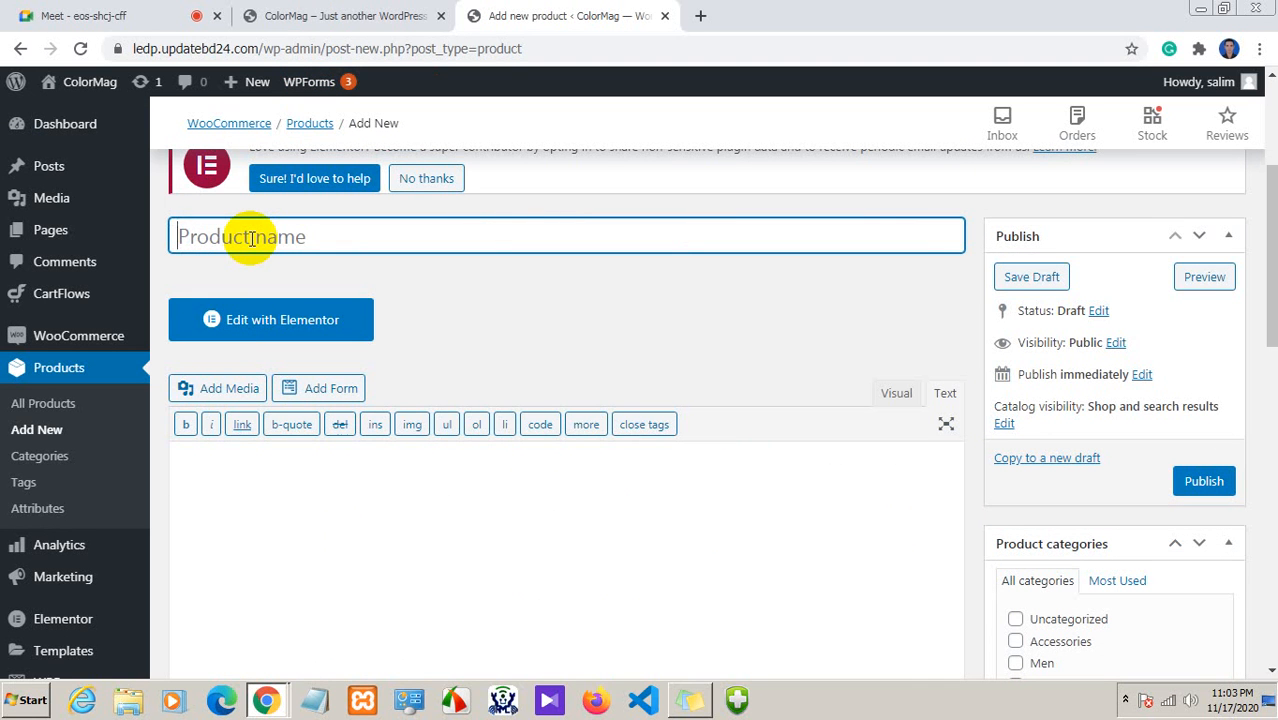
pyautogui.write('Tshirt')
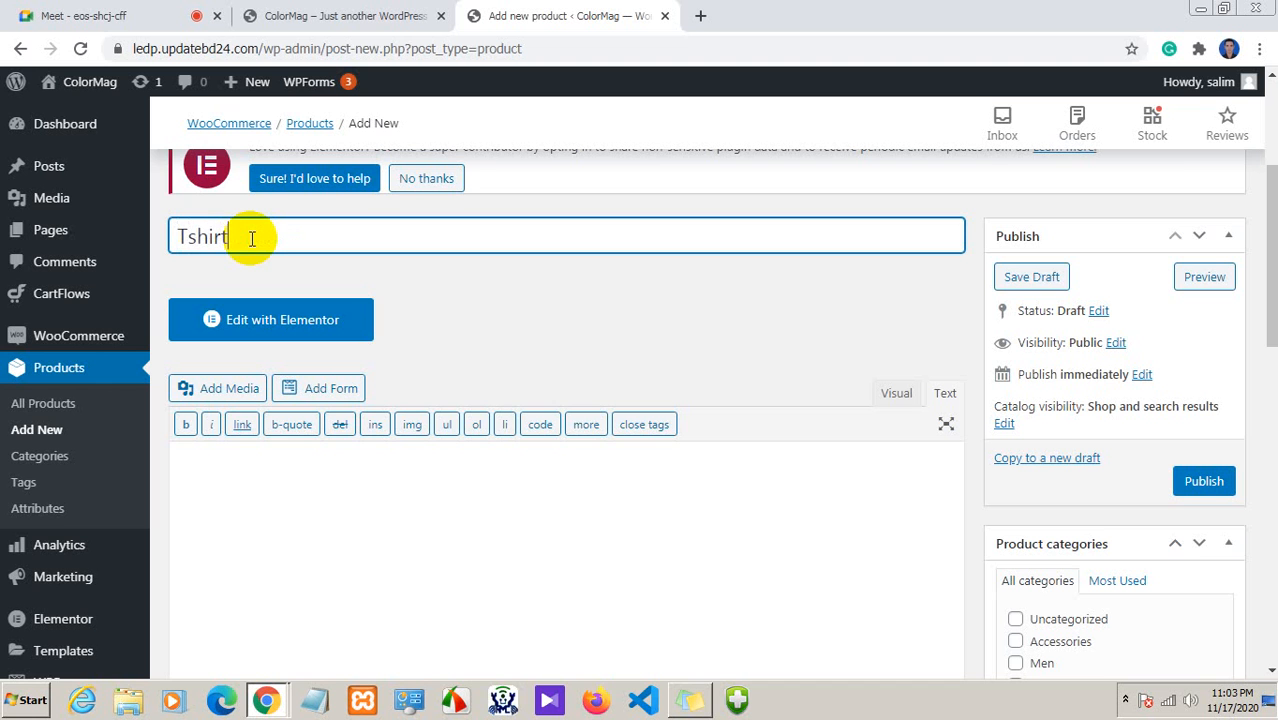
pyautogui.click(188, 236)
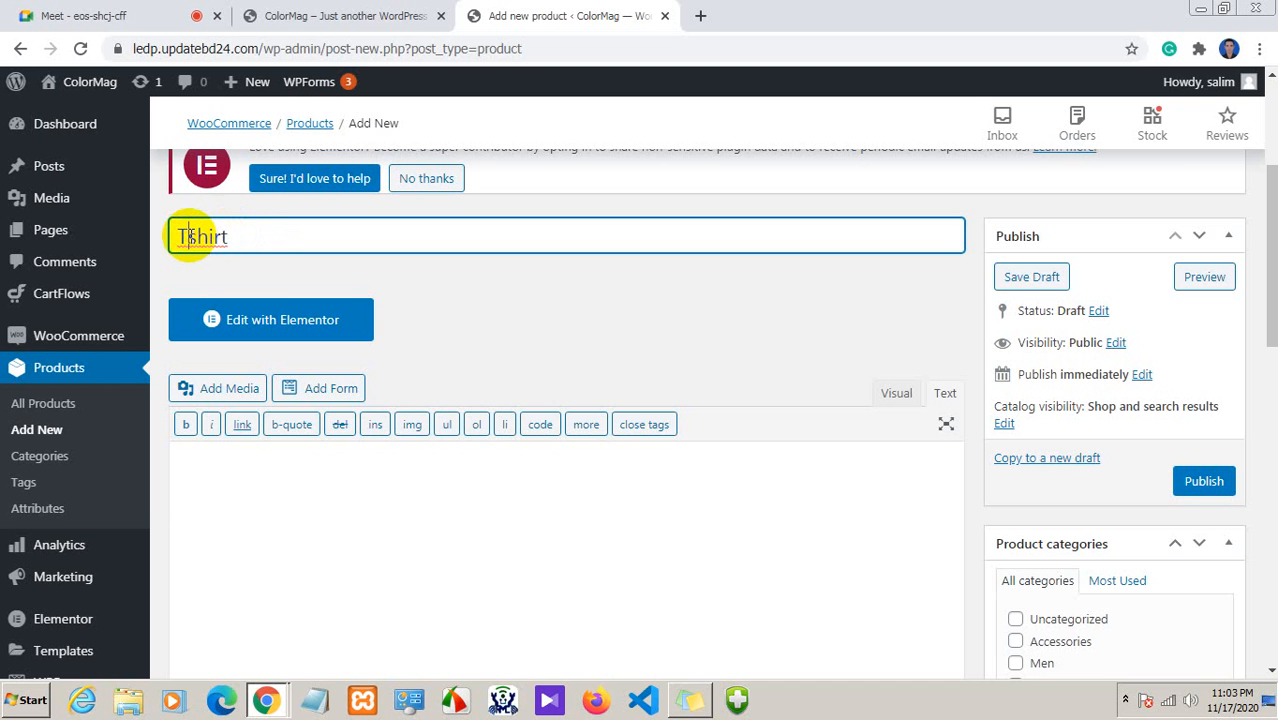
pyautogui.write('=')
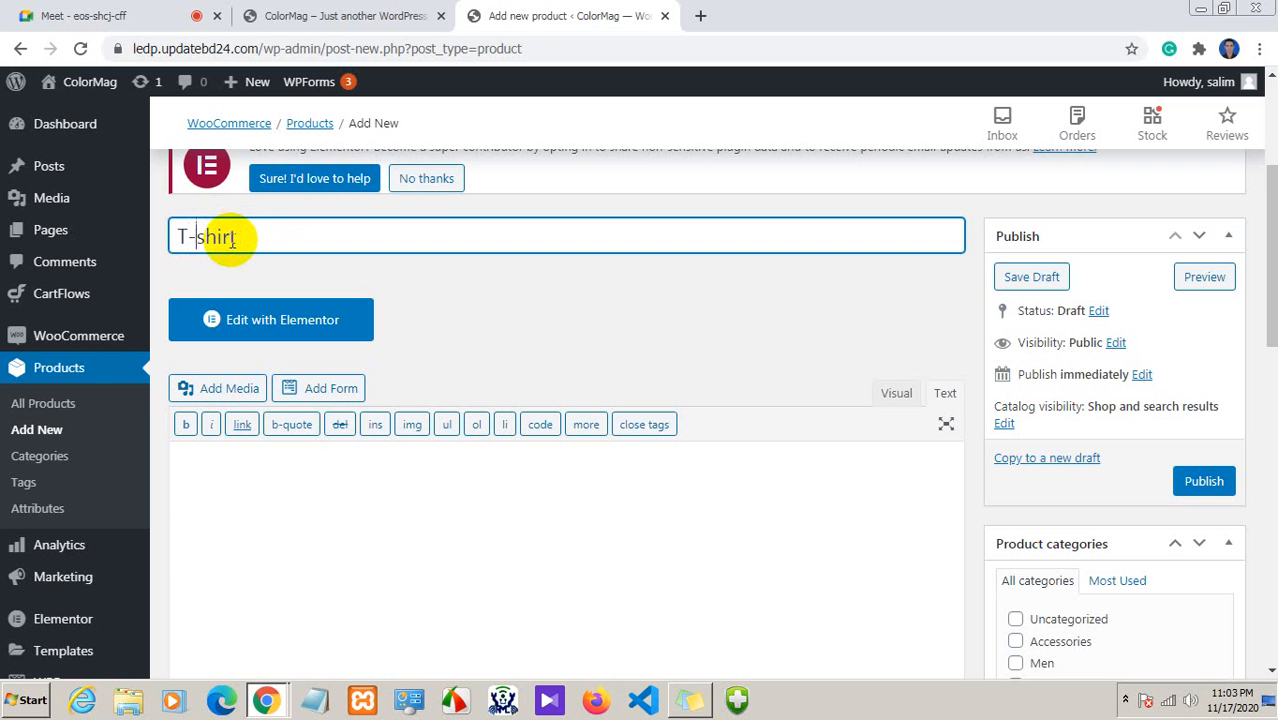
pyautogui.scroll(-2, 274, 280)
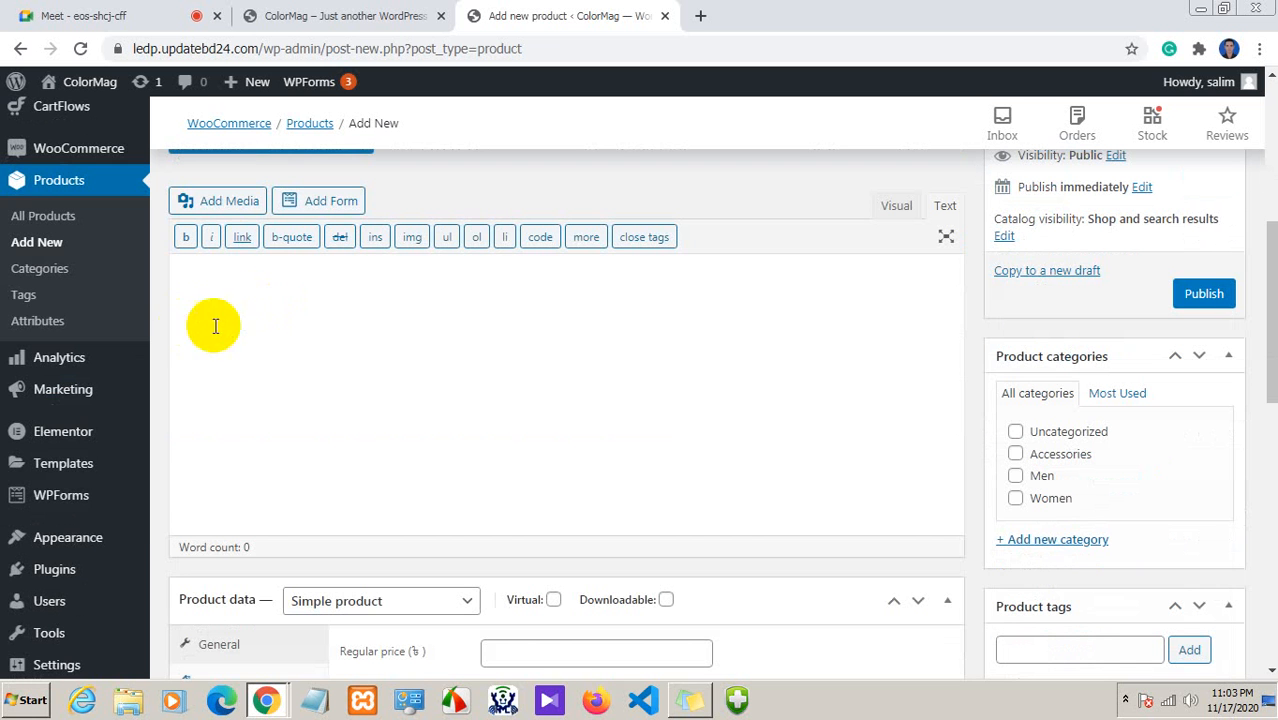
pyautogui.click(250, 314)
pyautogui.scroll(3, 1255, 308)
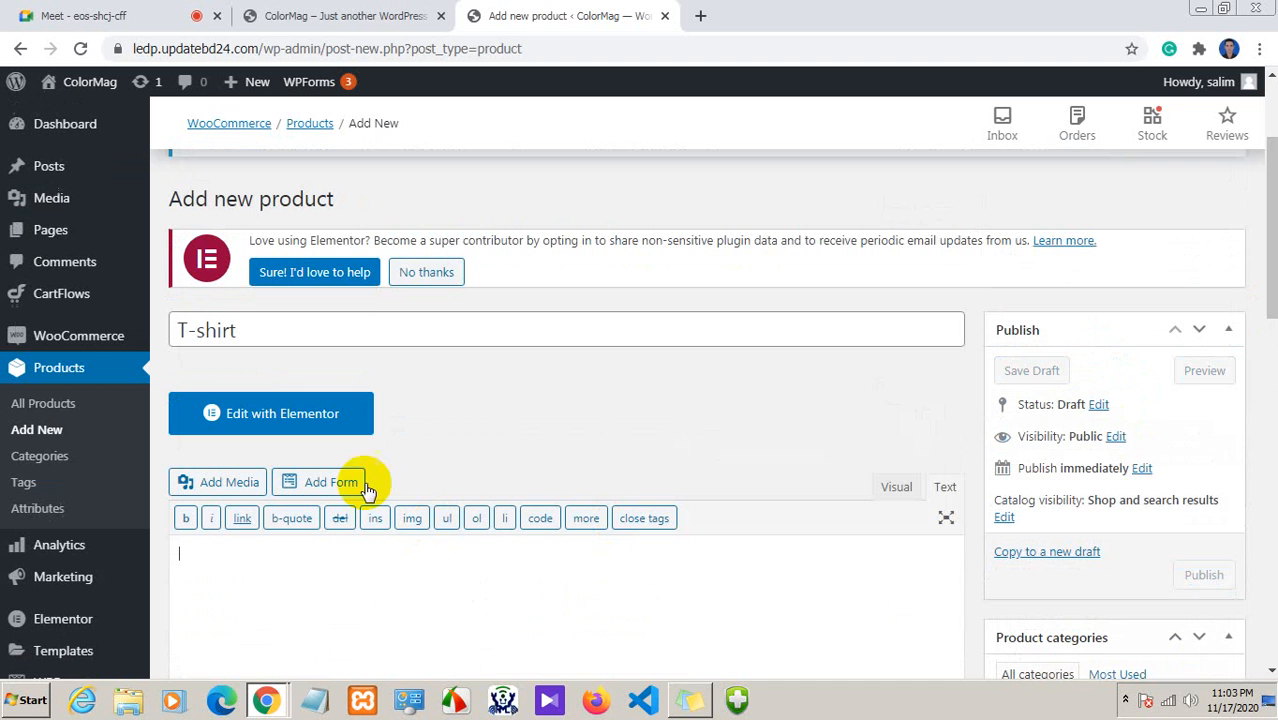
pyautogui.moveTo(1272, 212); pyautogui.dragTo(1272, 232)
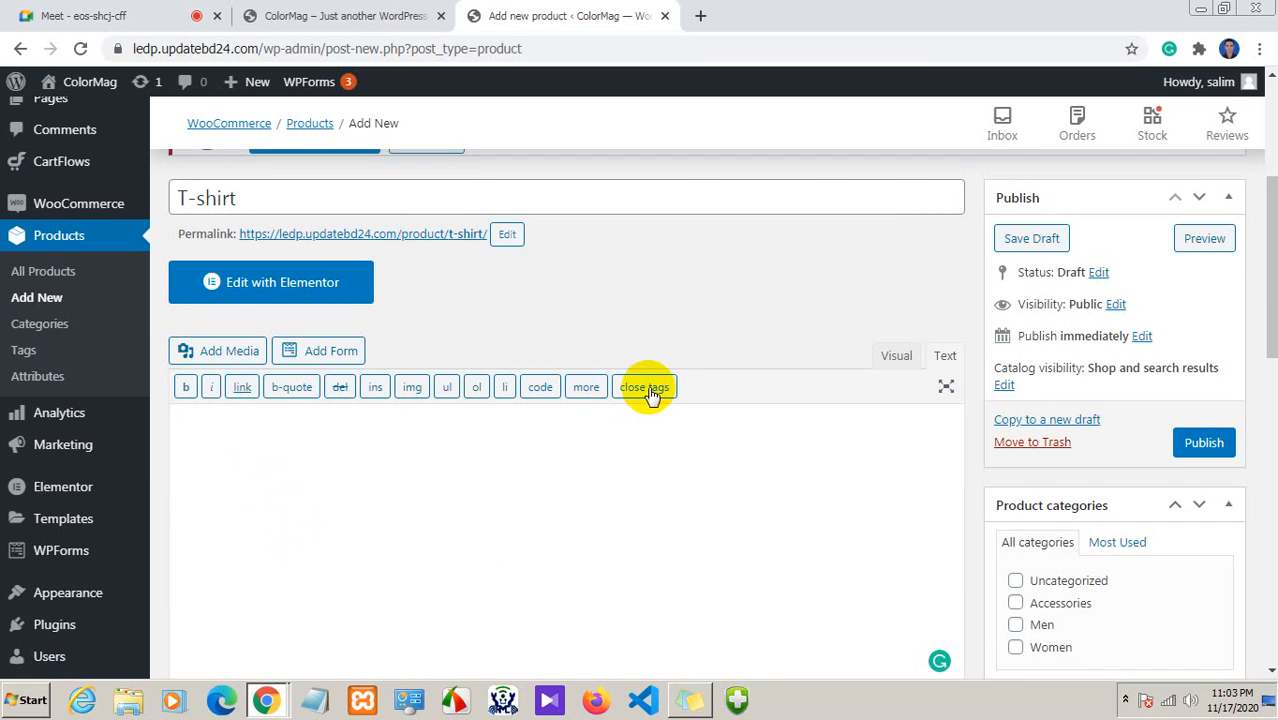
# Search the web for "lorem" in a new browser tab and open lipsum.com
pyautogui.click(701, 15)
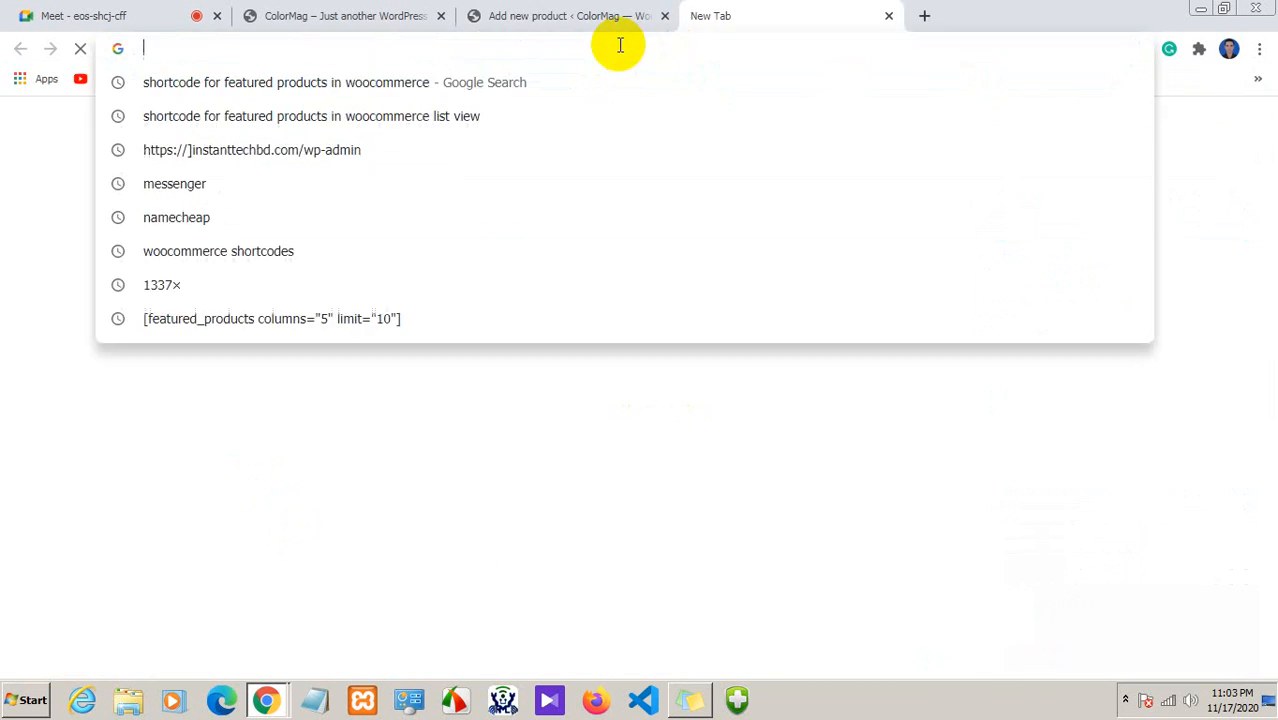
pyautogui.write('loren')
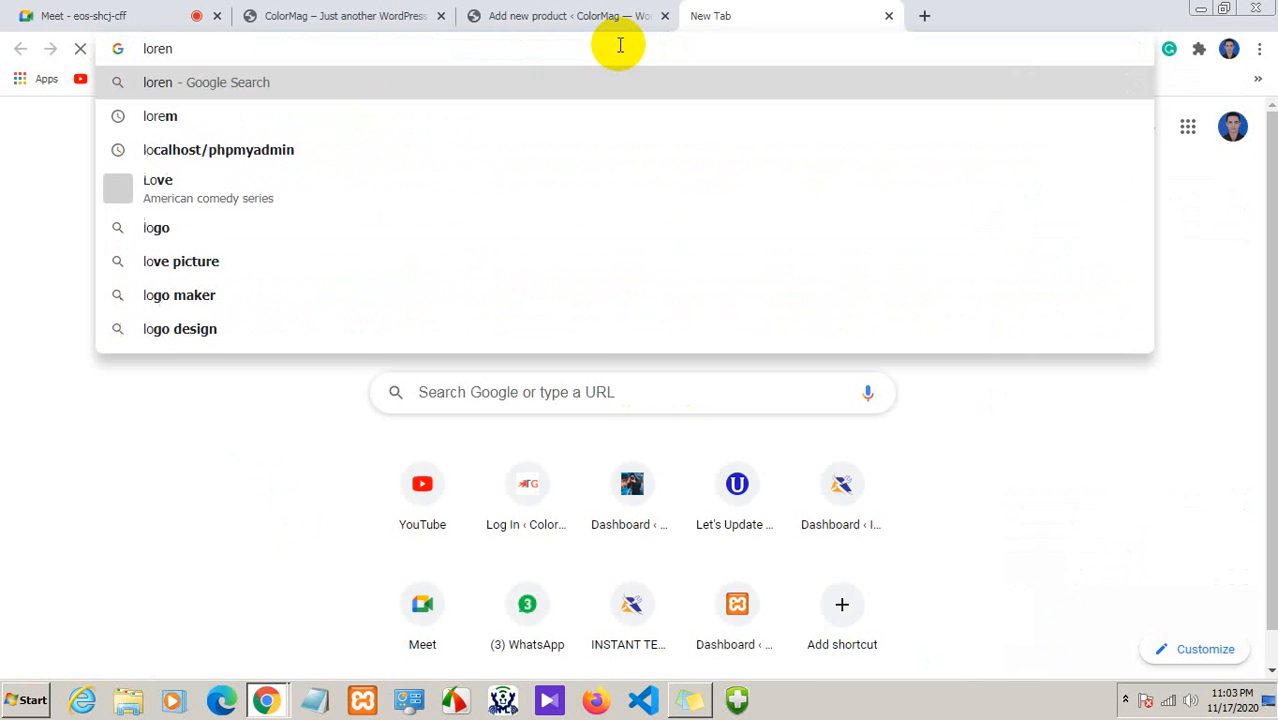
pyautogui.press('BackSpace')
pyautogui.write('m')
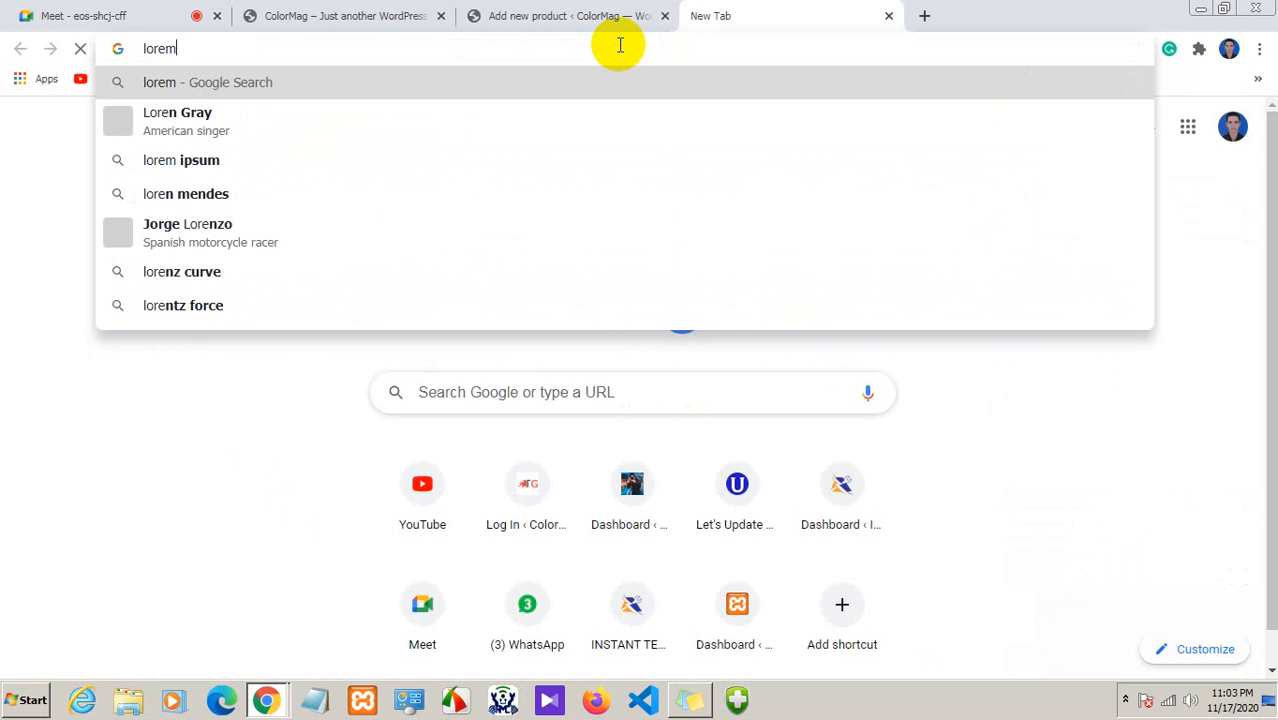
pyautogui.press('Return')
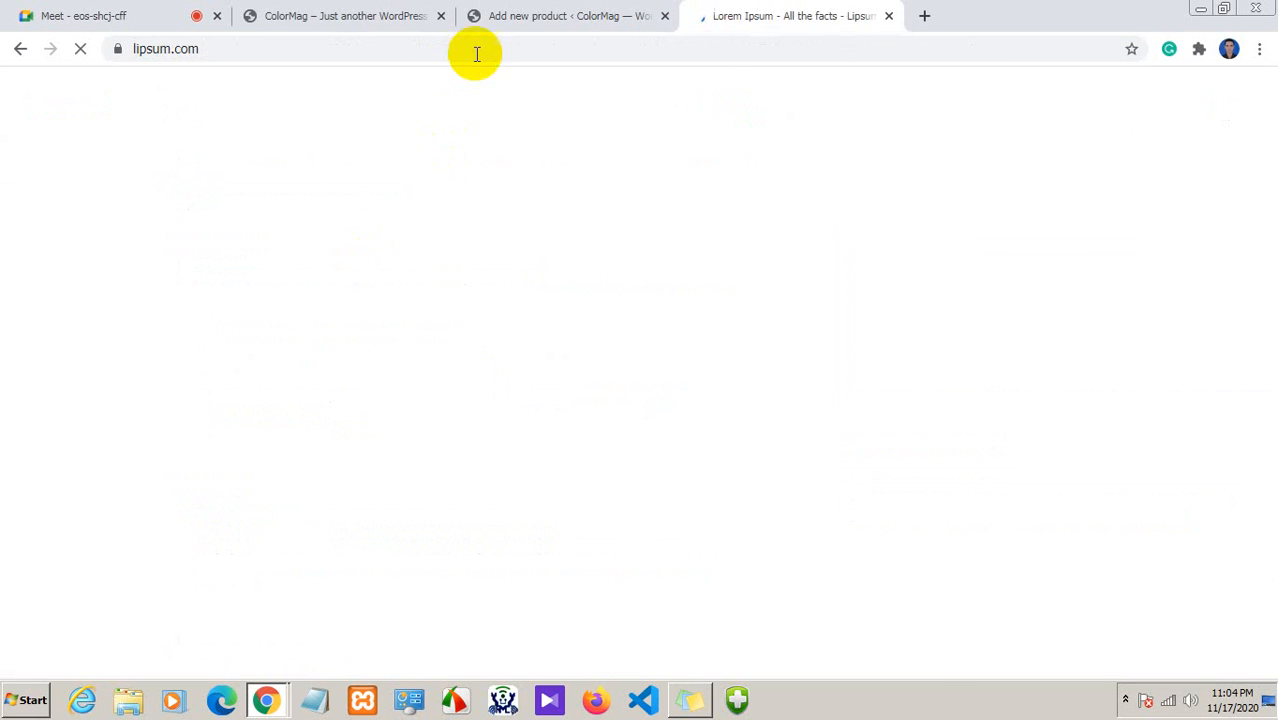
# Return to the T-shirt product form and look over its short description and main description boxes
pyautogui.click(536, 15)
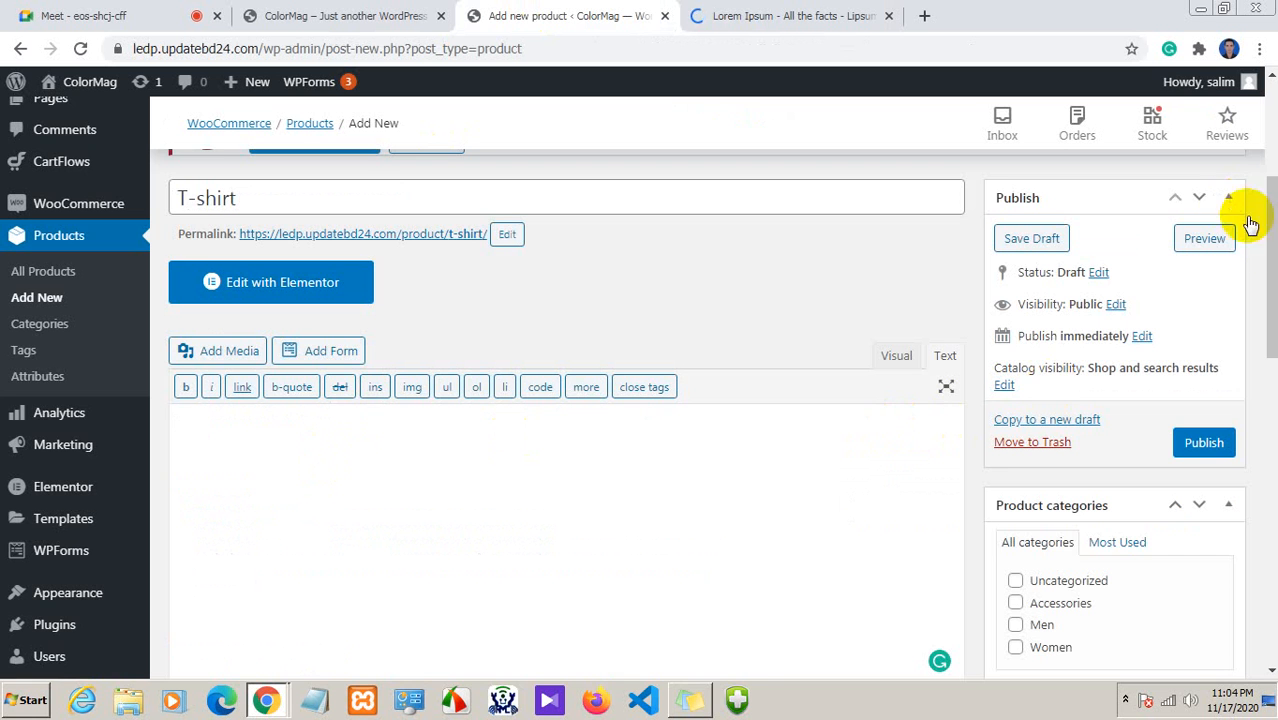
pyautogui.moveTo(1272, 221); pyautogui.dragTo(1268, 456)
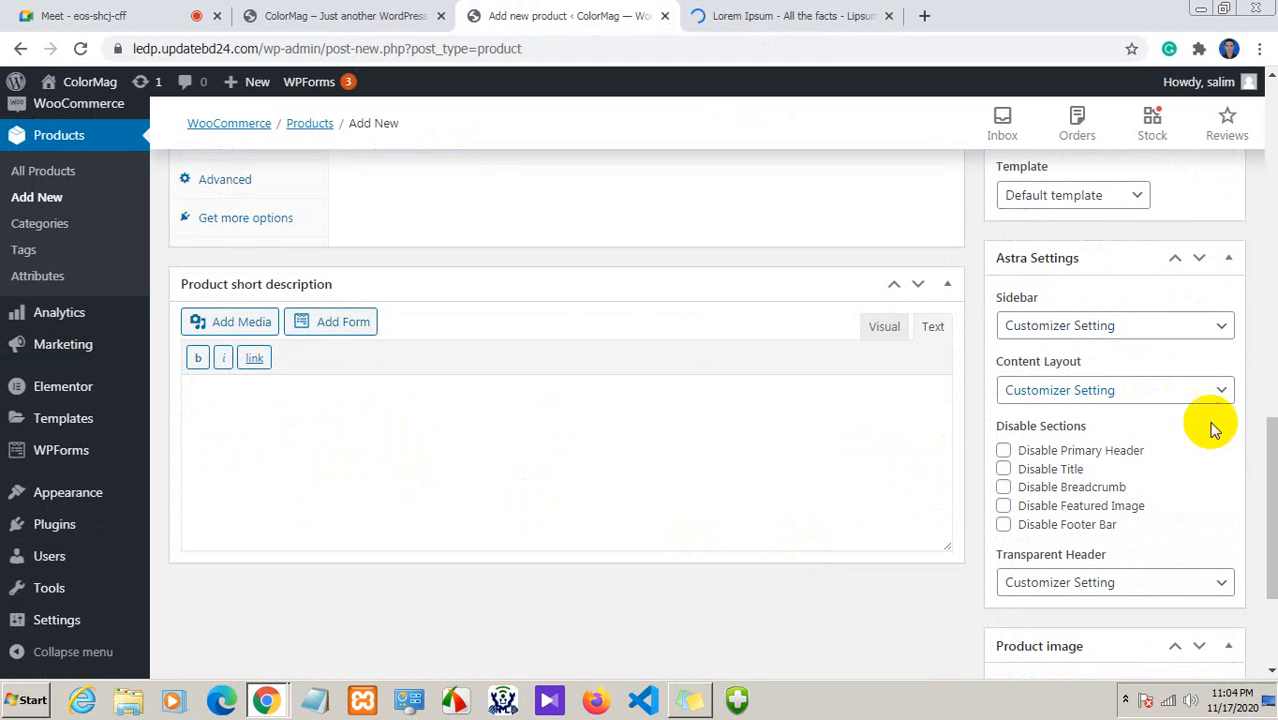
pyautogui.moveTo(1264, 442); pyautogui.dragTo(1264, 278)
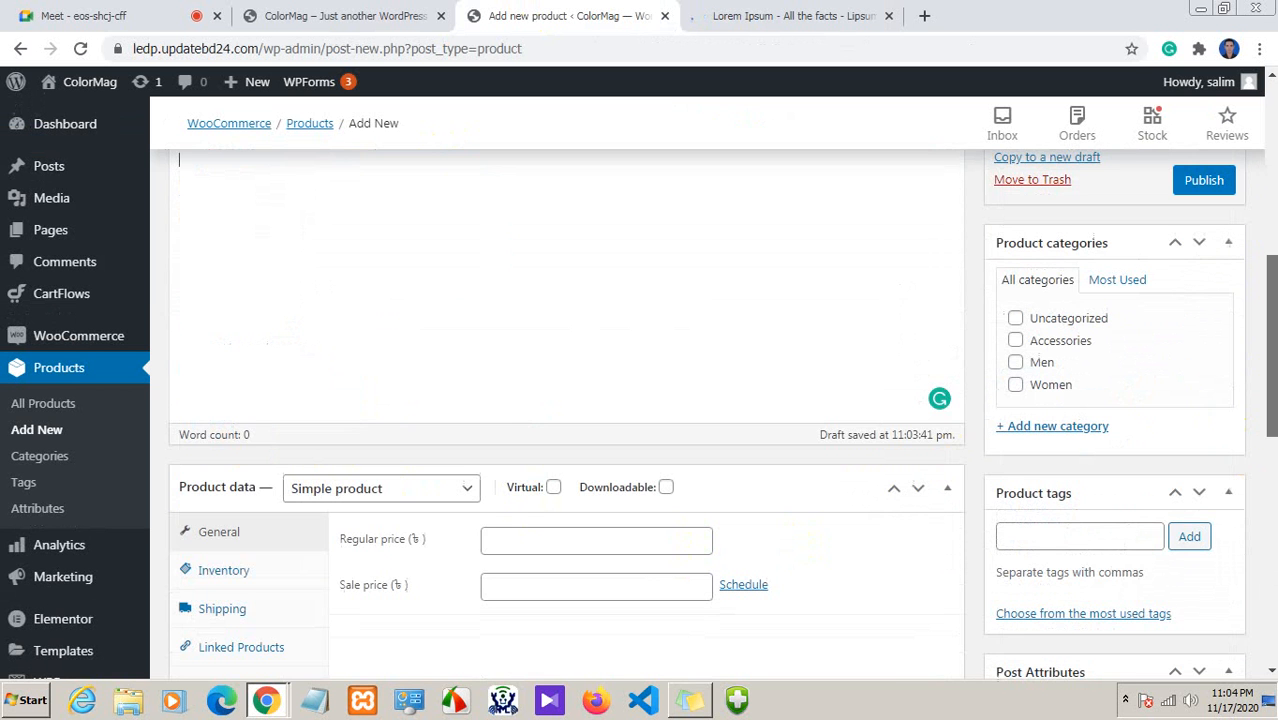
pyautogui.scroll(2, 570, 283)
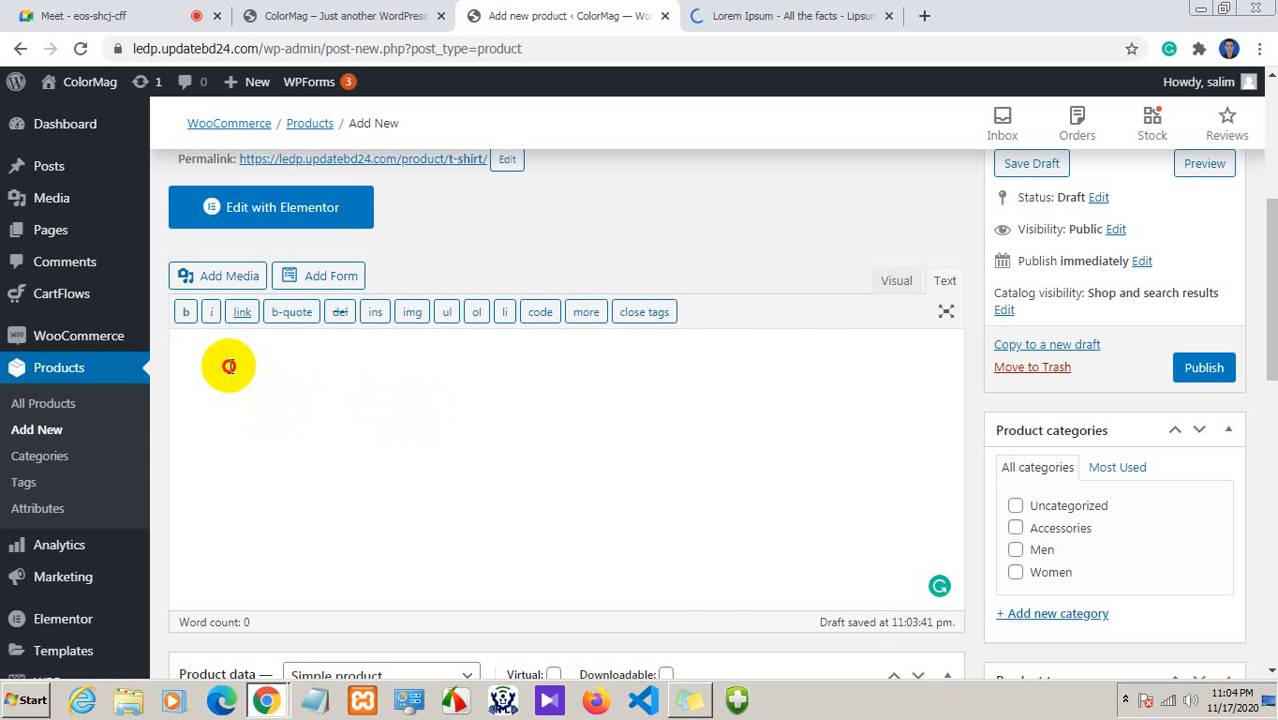
# Copy the "What is Lorem Ipsum?" paragraph from lipsum.com and paste it into the T-shirt's main description
pyautogui.click(795, 16)
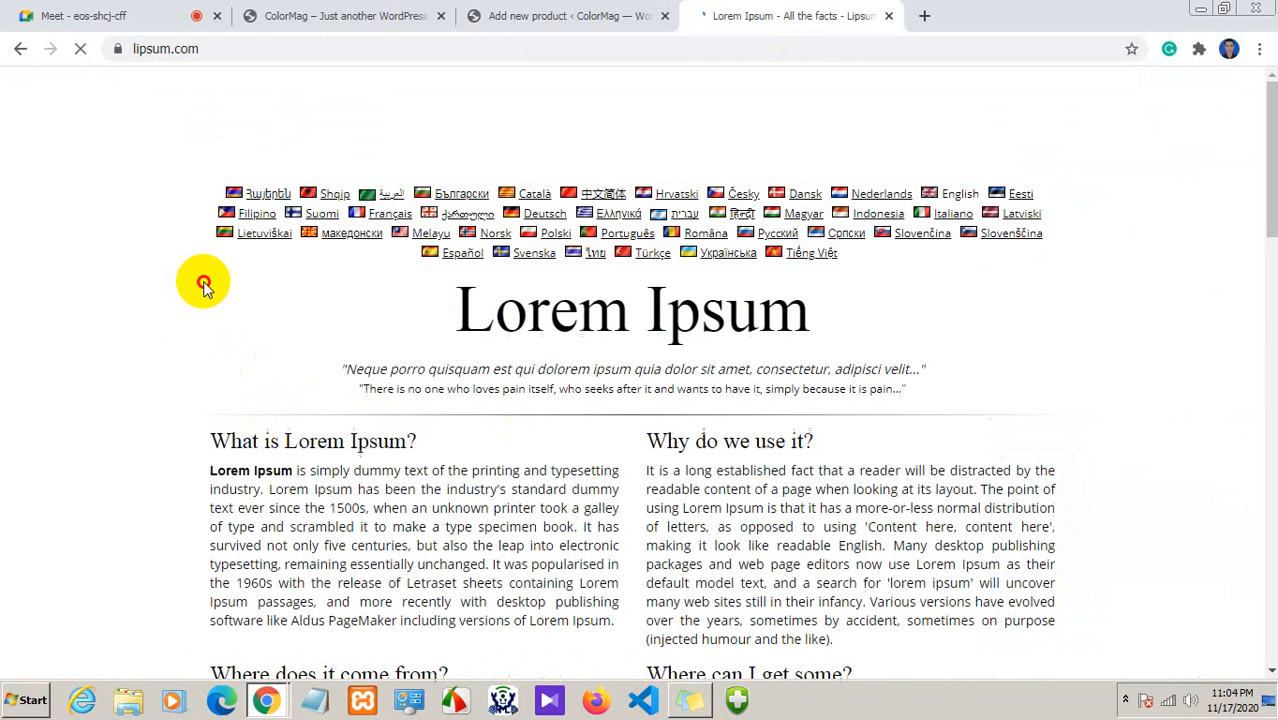
pyautogui.scroll(-2, 320, 533)
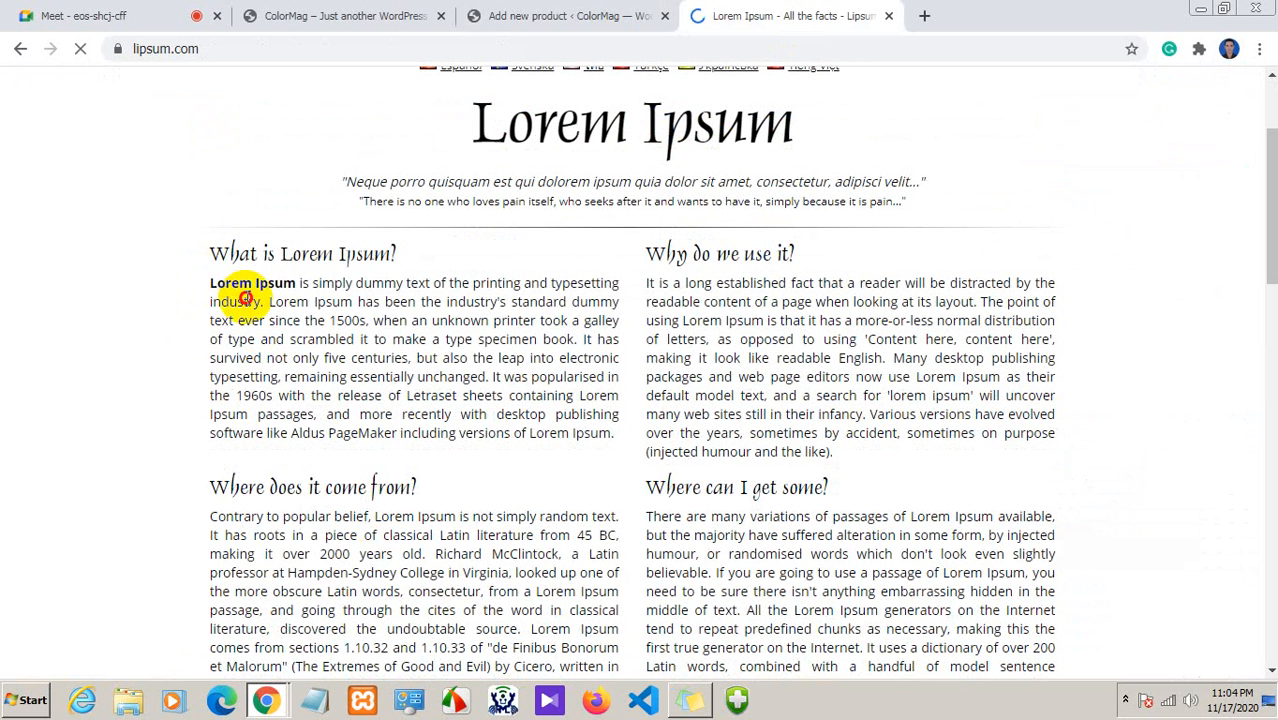
pyautogui.moveTo(244, 297); pyautogui.dragTo(614, 440)
pyautogui.rightClick(520, 384)
pyautogui.click(545, 400)
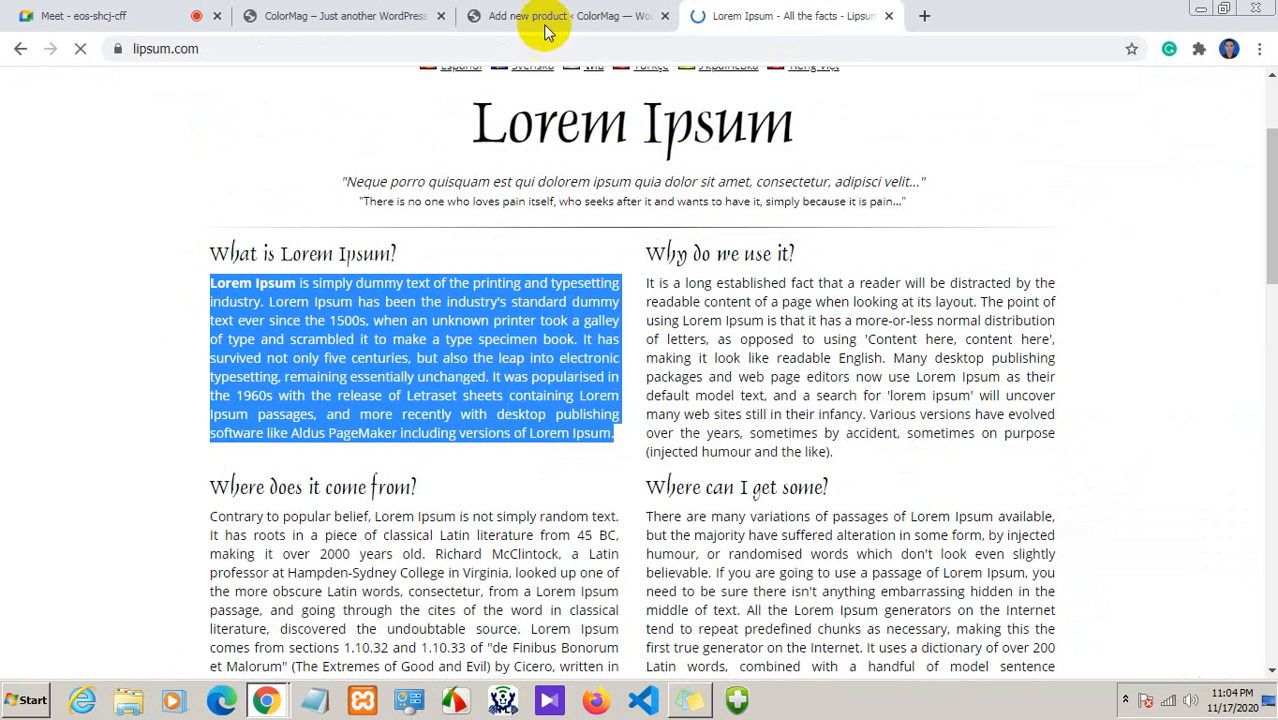
pyautogui.click(547, 30)
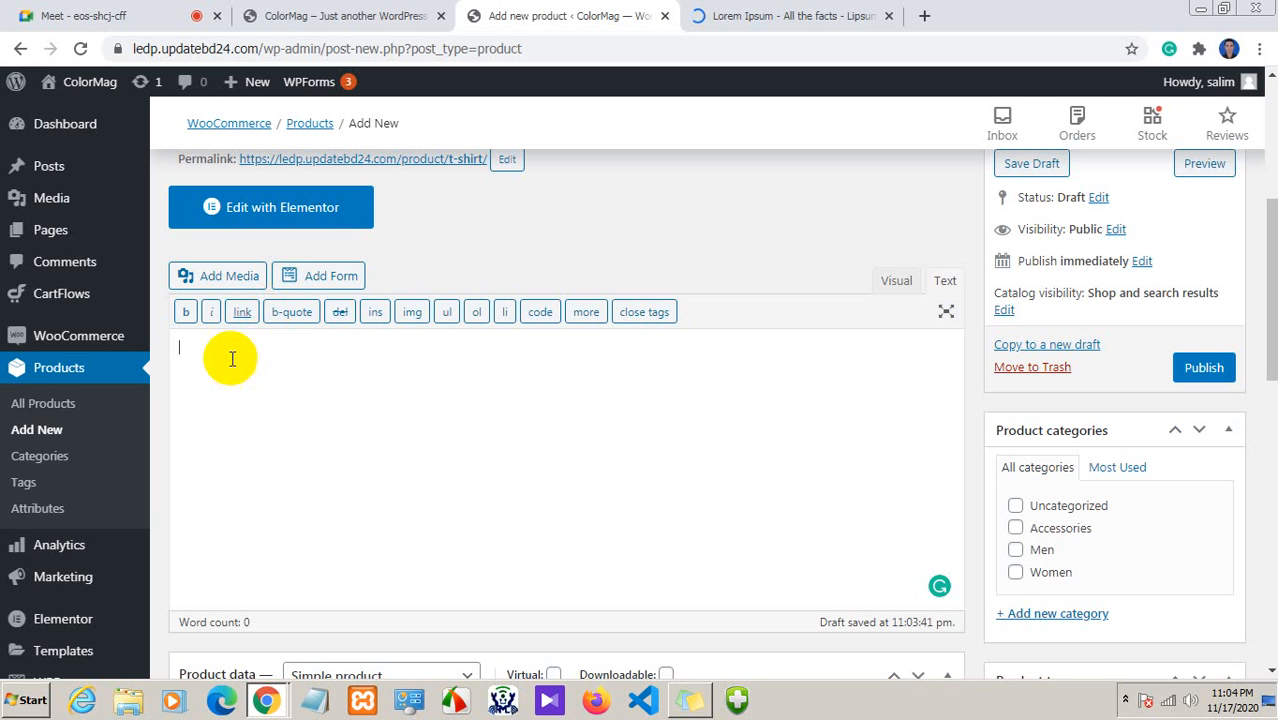
pyautogui.scroll(1, 277, 379)
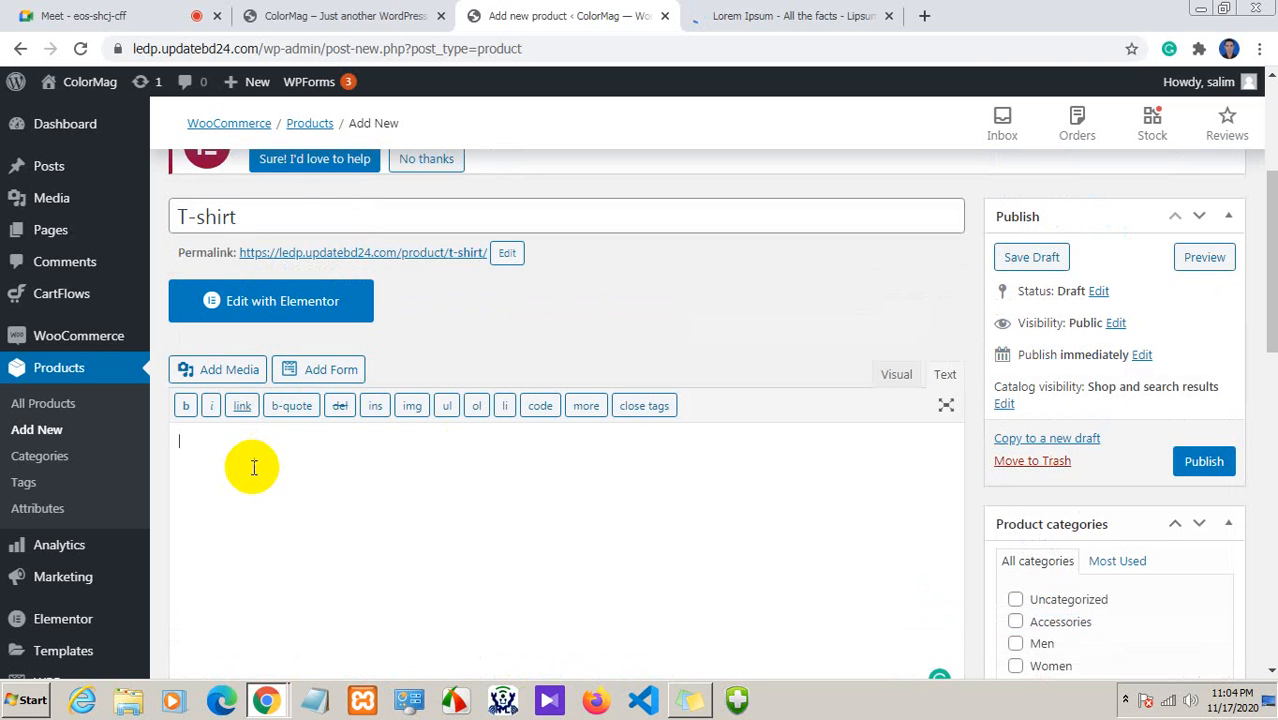
pyautogui.hotkey('ctrl', 'v')
# Break the pasted description into shorter separate lines by inserting line breaks at several points in the text
pyautogui.moveTo(465, 441); pyautogui.dragTo(511, 441)
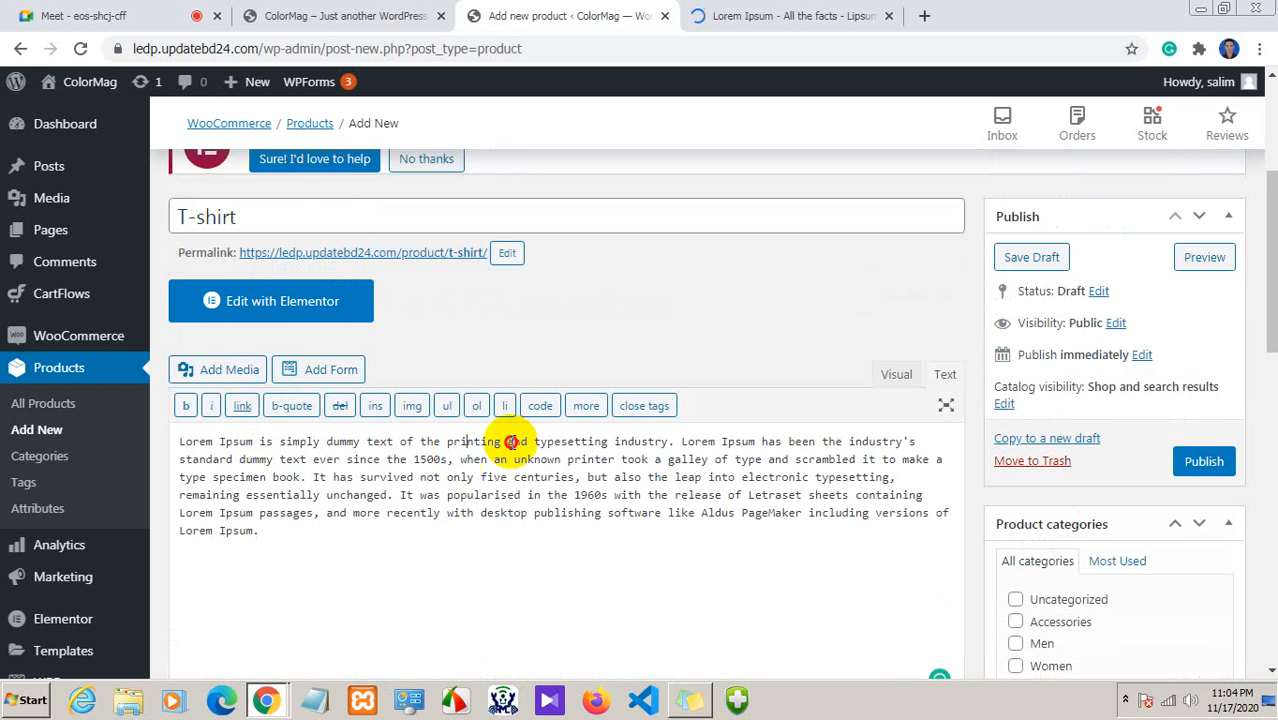
pyautogui.click(511, 441)
pyautogui.press('Return')
pyautogui.click(460, 459)
pyautogui.press('Return')
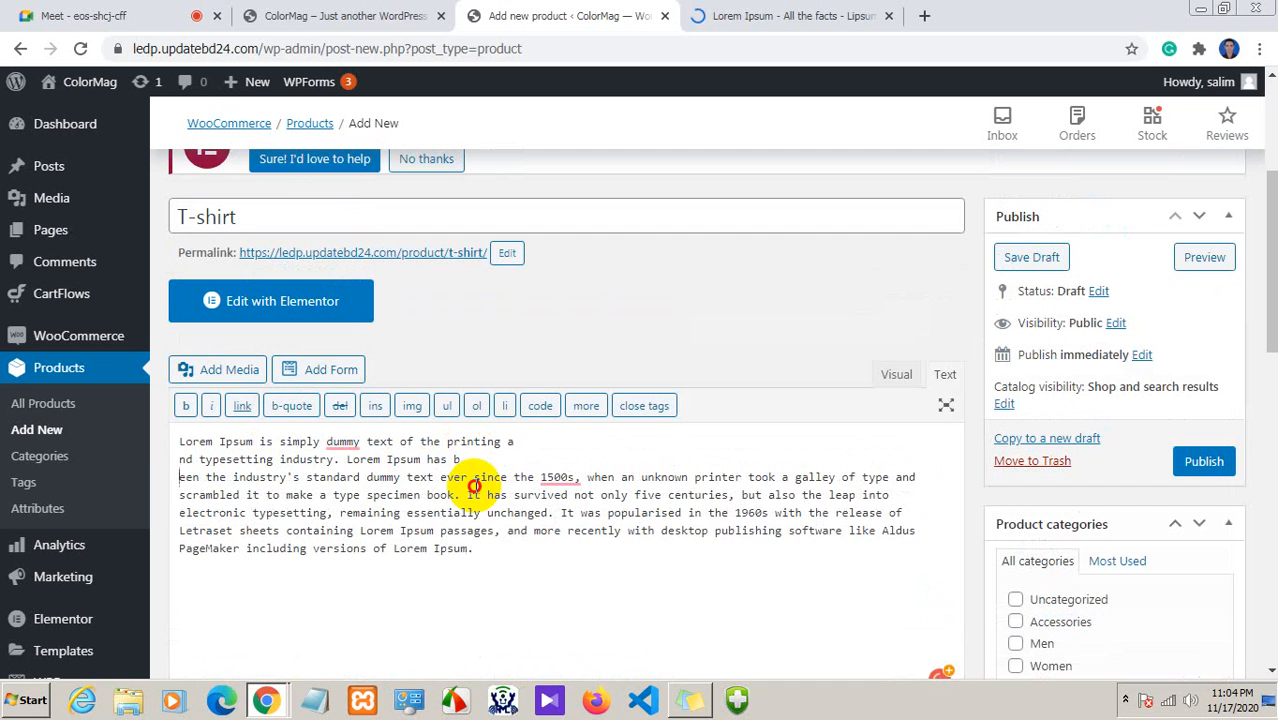
pyautogui.click(474, 487)
pyautogui.press('Return')
pyautogui.click(468, 546)
pyautogui.press('Return')
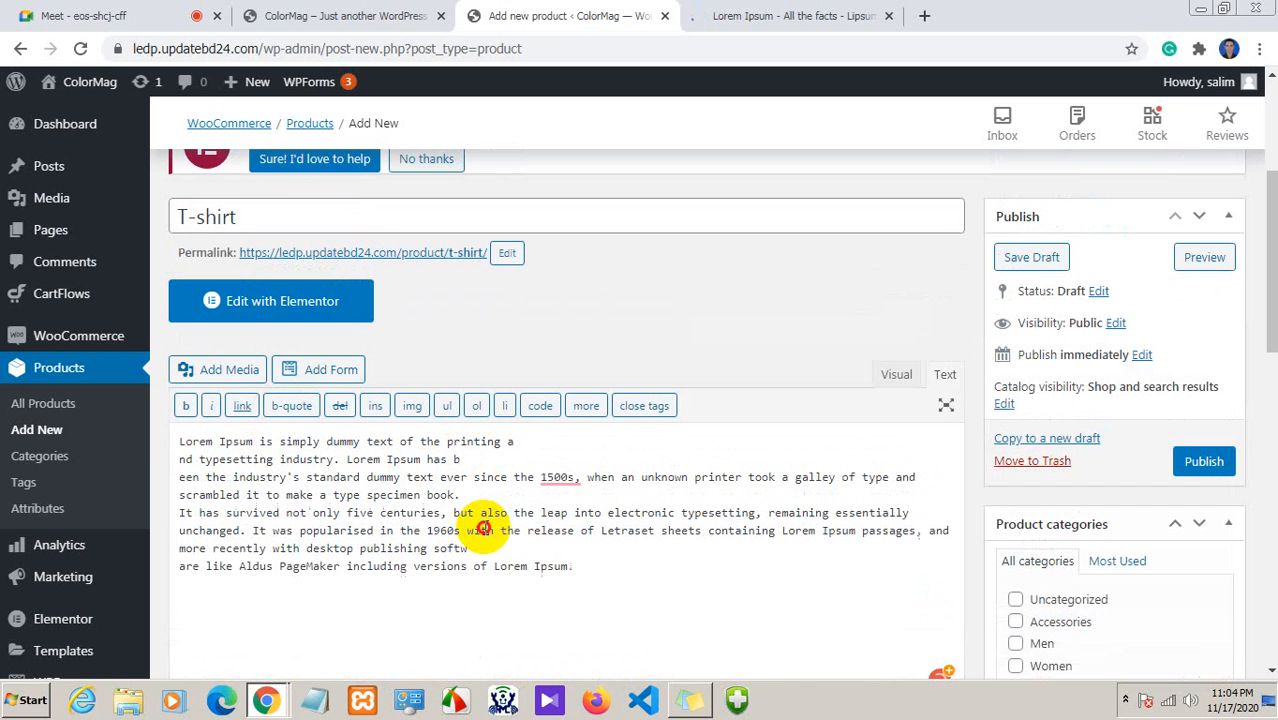
pyautogui.click(481, 530)
pyautogui.press('Return')
pyautogui.click(508, 513)
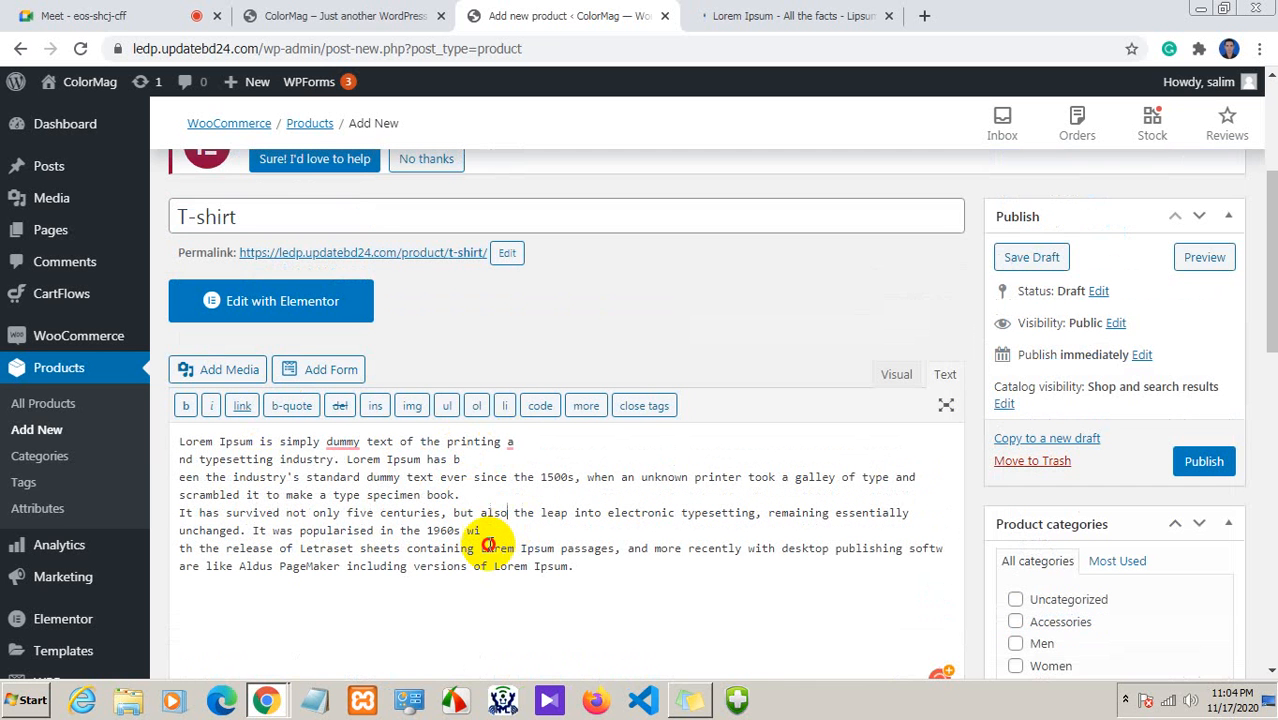
pyautogui.press('Return')
# Copy the first two lines of the main description, from "Lorem Ipsum is simply" to "Lorem Ipsum has b"
pyautogui.scroll(-2, 353, 537)
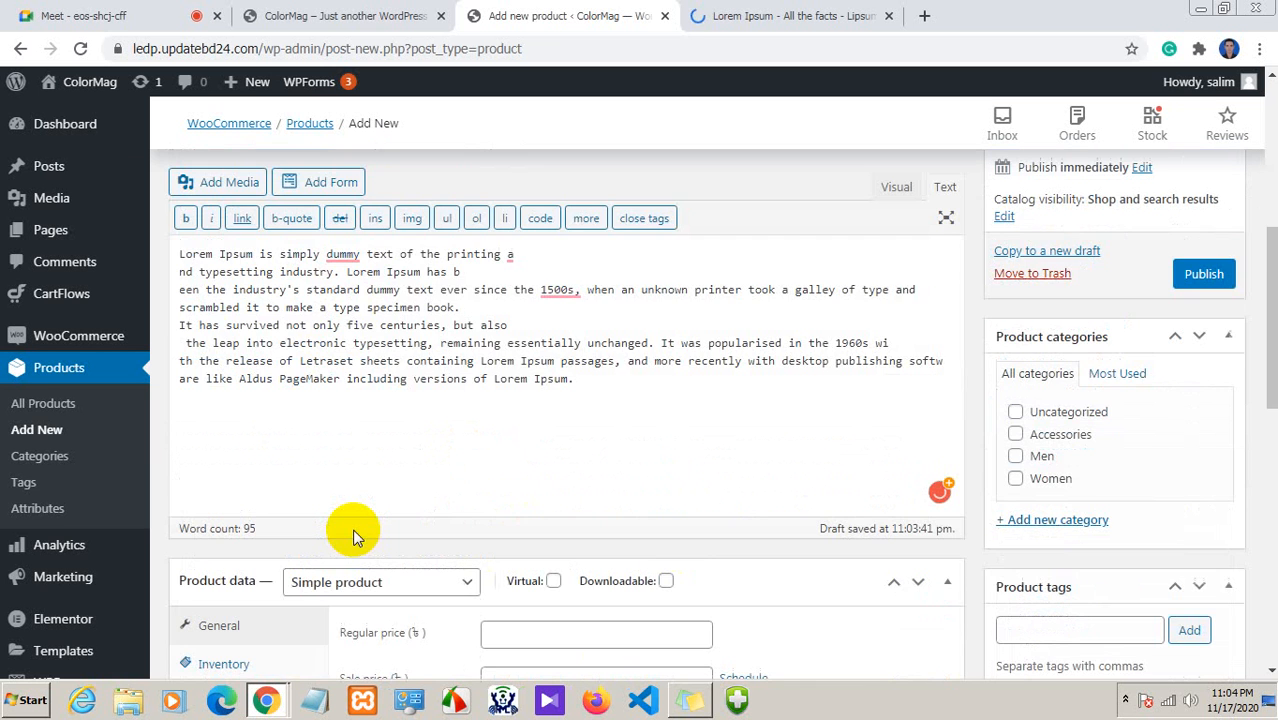
pyautogui.moveTo(180, 307); pyautogui.dragTo(593, 378)
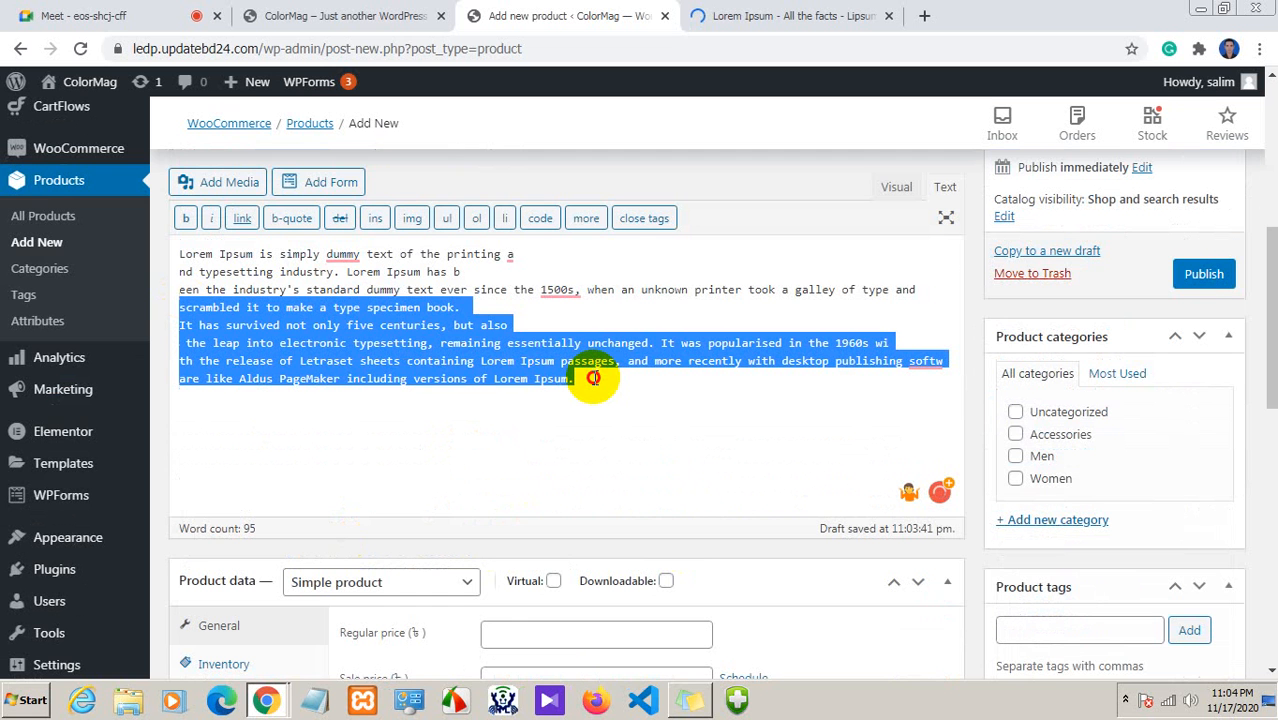
pyautogui.click(165, 273)
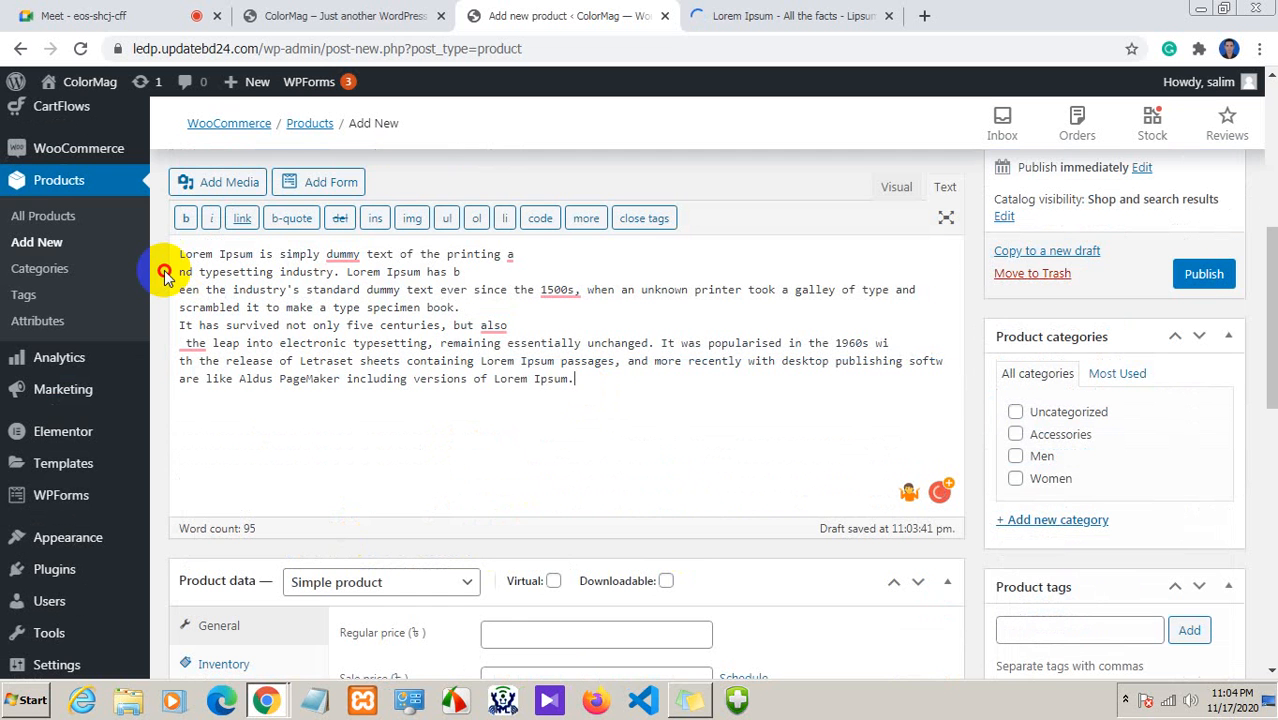
pyautogui.moveTo(180, 253); pyautogui.dragTo(465, 272)
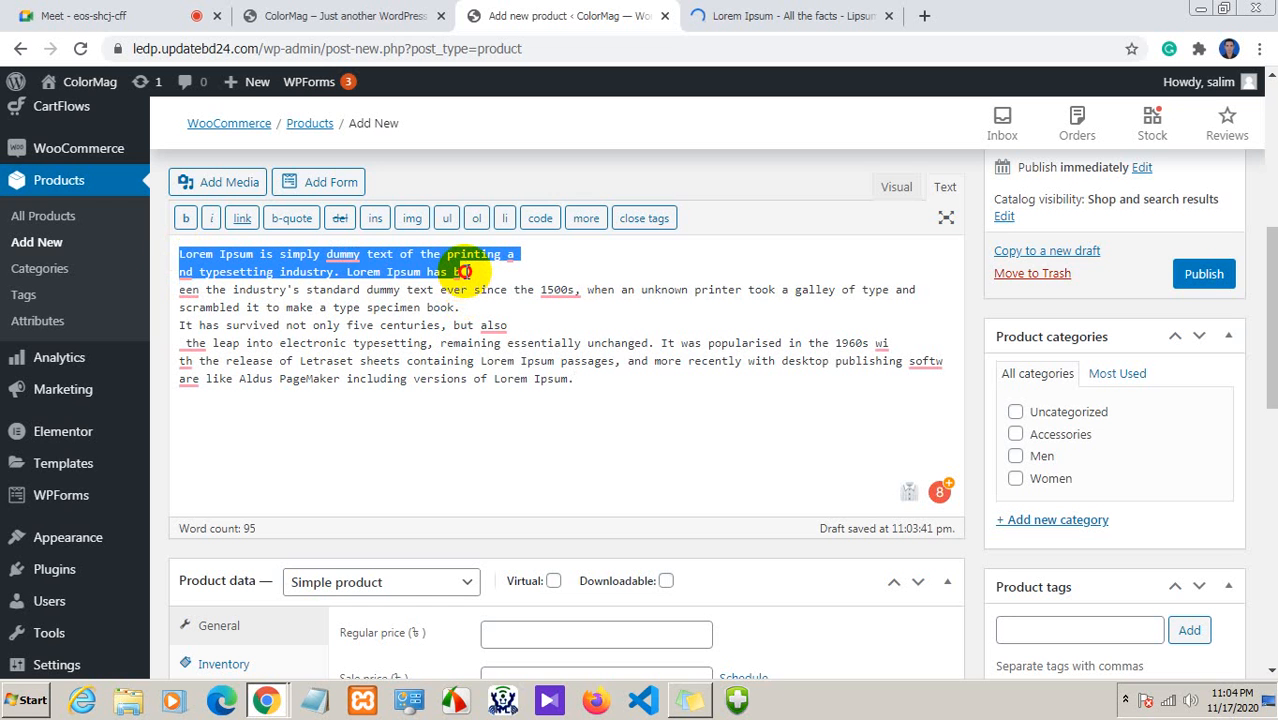
pyautogui.rightClick(422, 283)
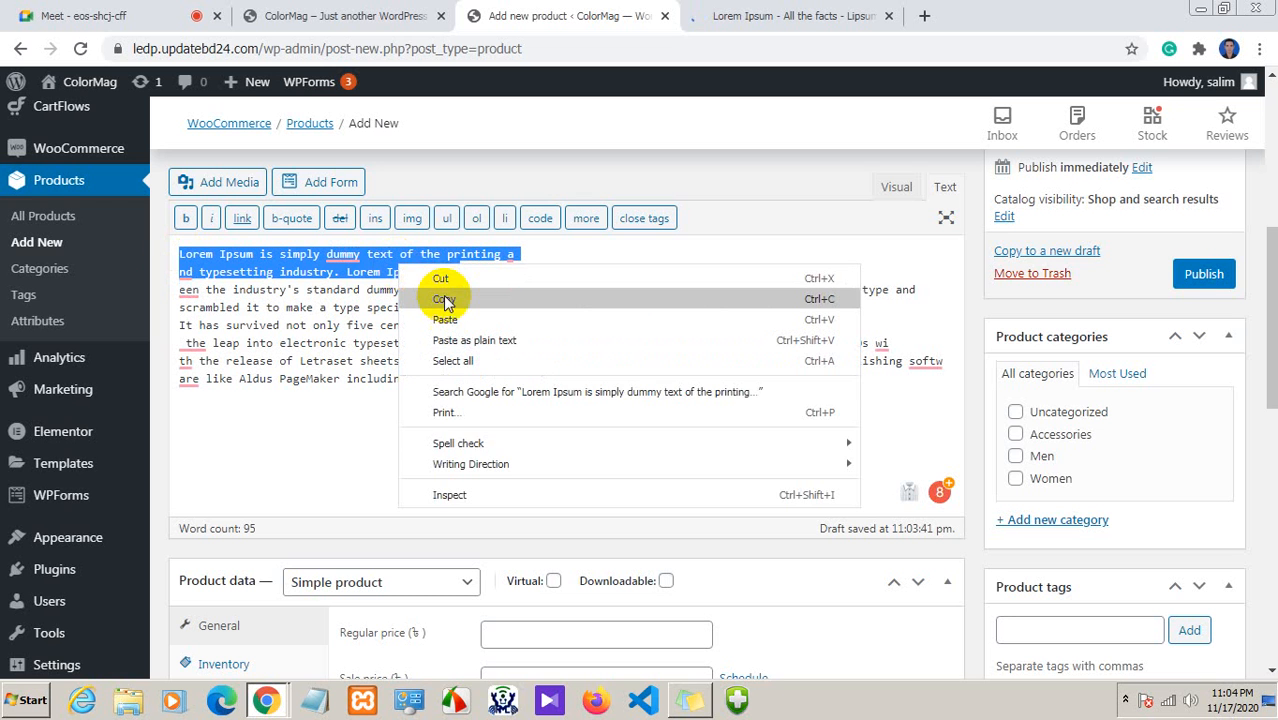
pyautogui.click(443, 297)
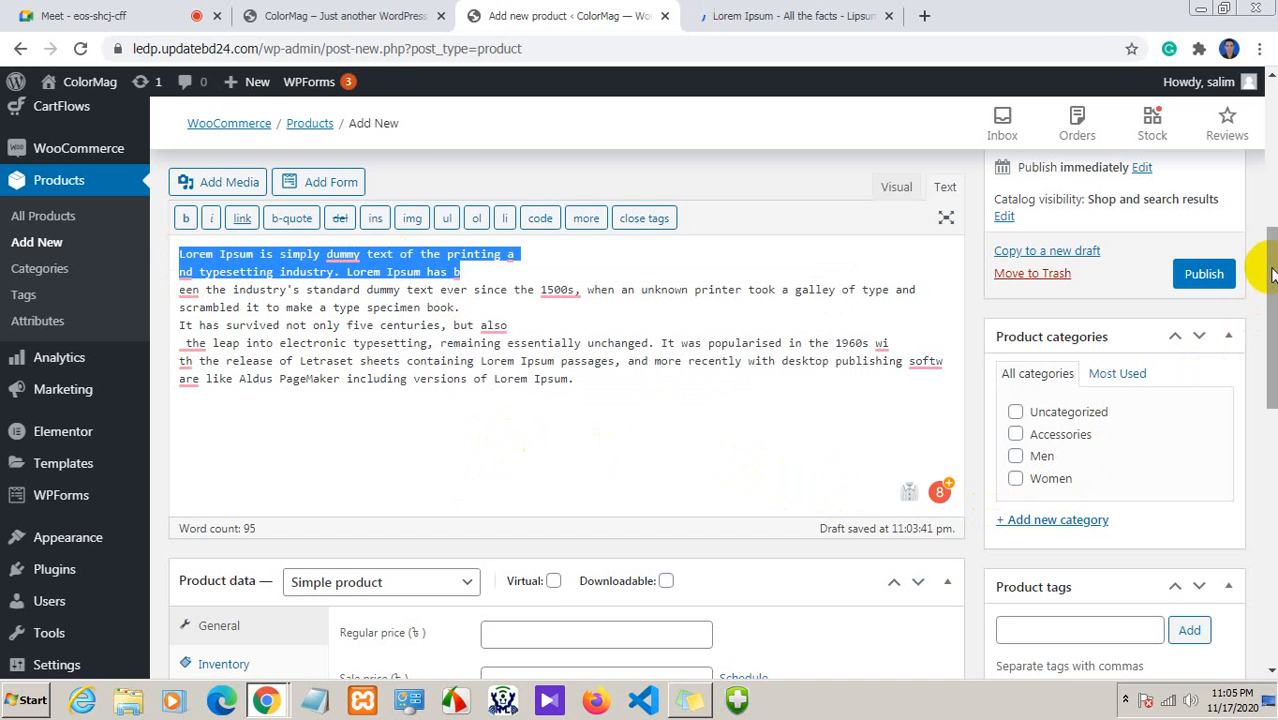
# Switch to the Google Meet call to check on the participants and dismiss the presenting notification
pyautogui.click(84, 15)
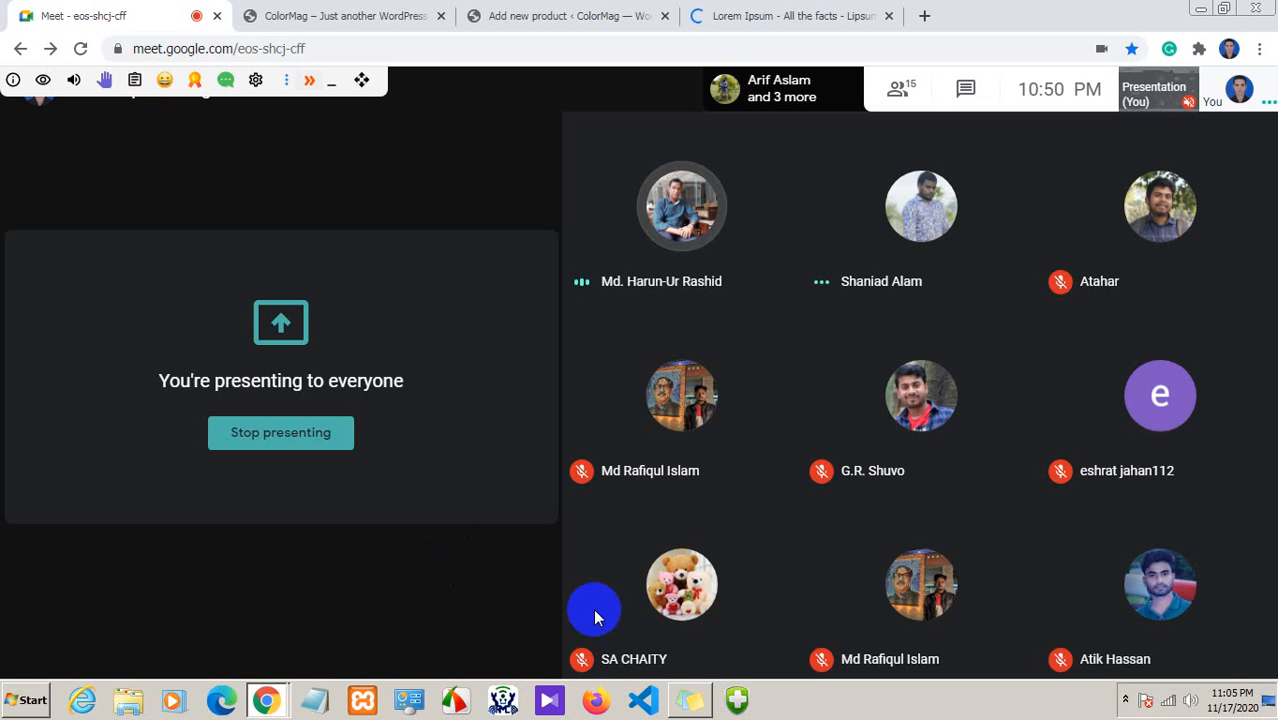
pyautogui.moveTo(562, 648)
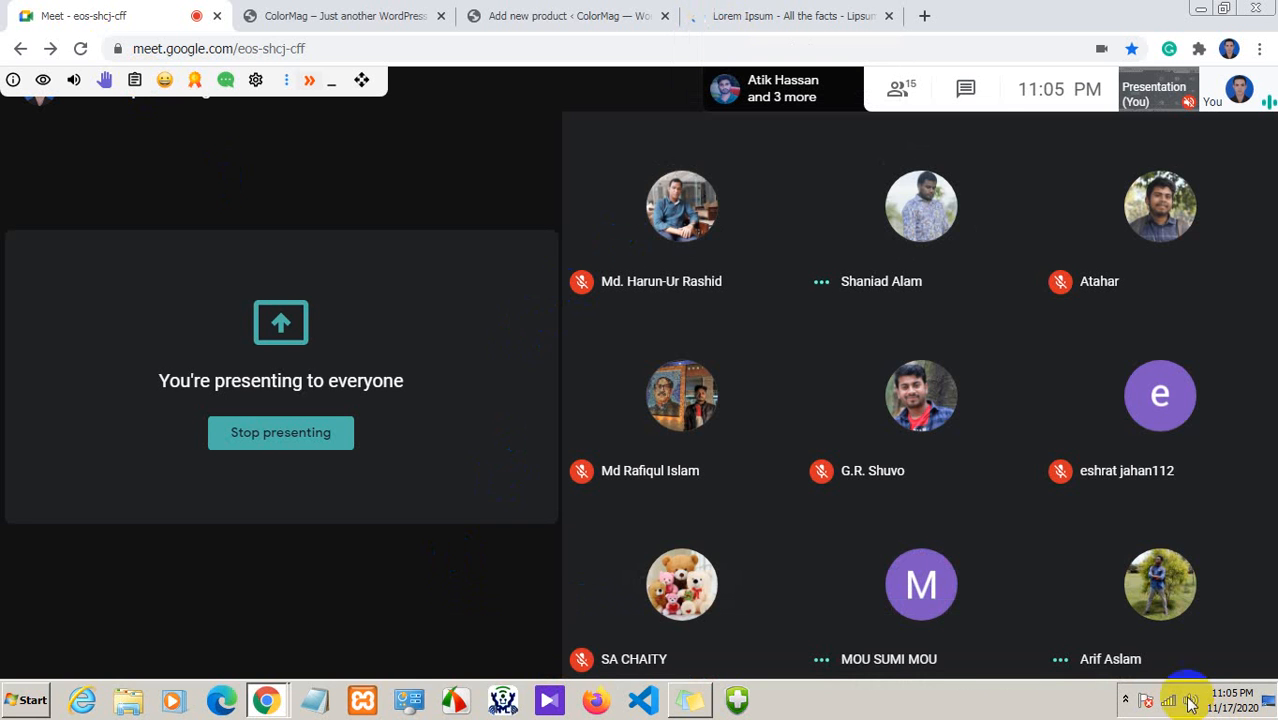
pyautogui.click(1125, 703)
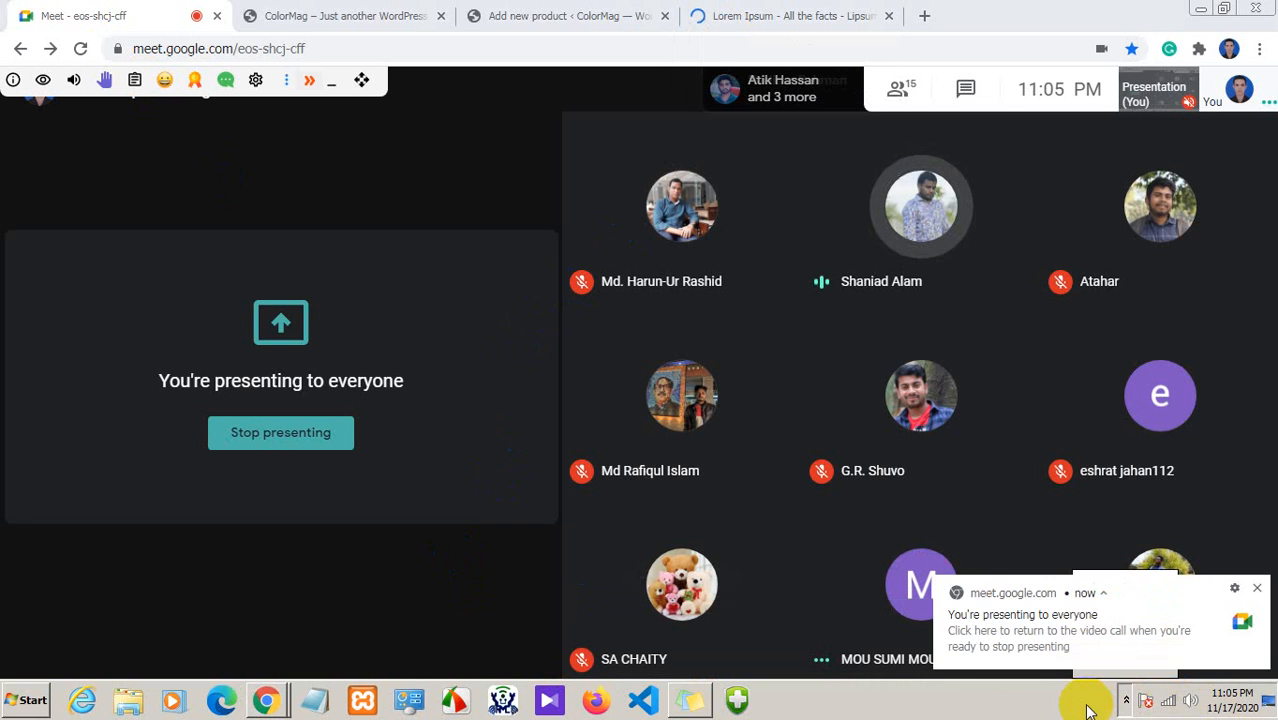
pyautogui.click(1256, 588)
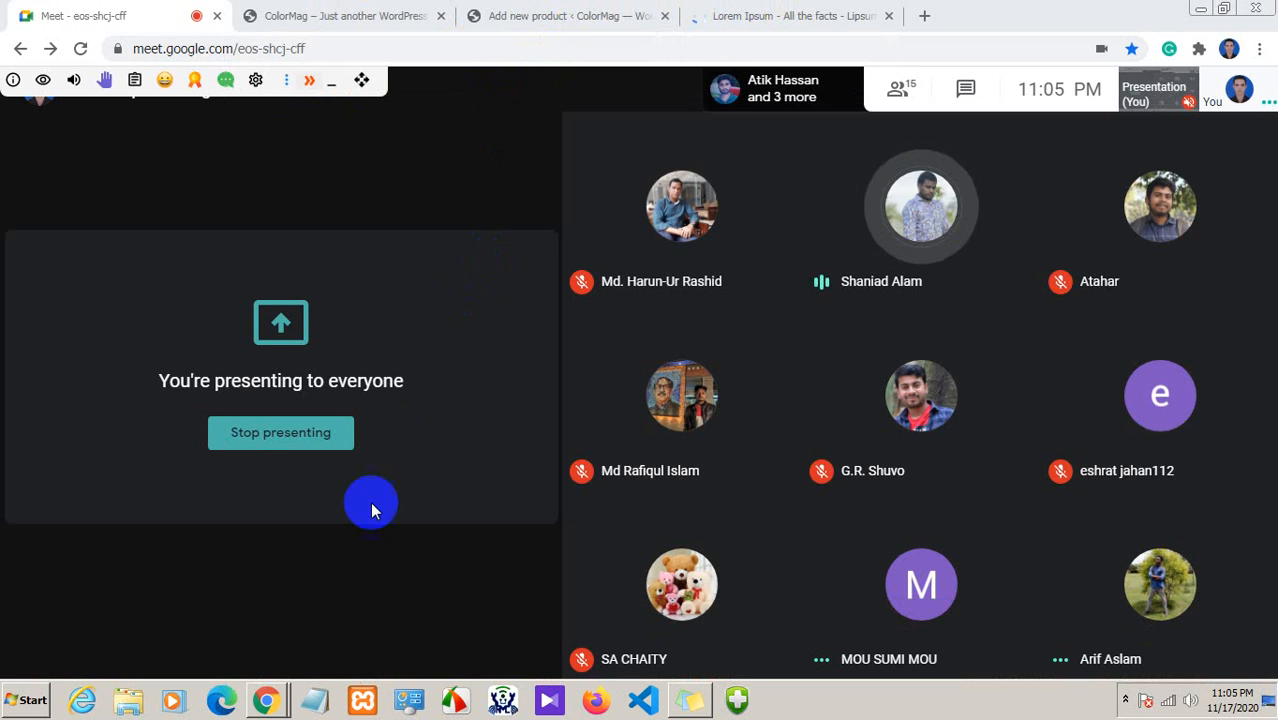
# Return to the T-shirt product form, copy the selected first two description lines again and clear the selection
pyautogui.click(580, 16)
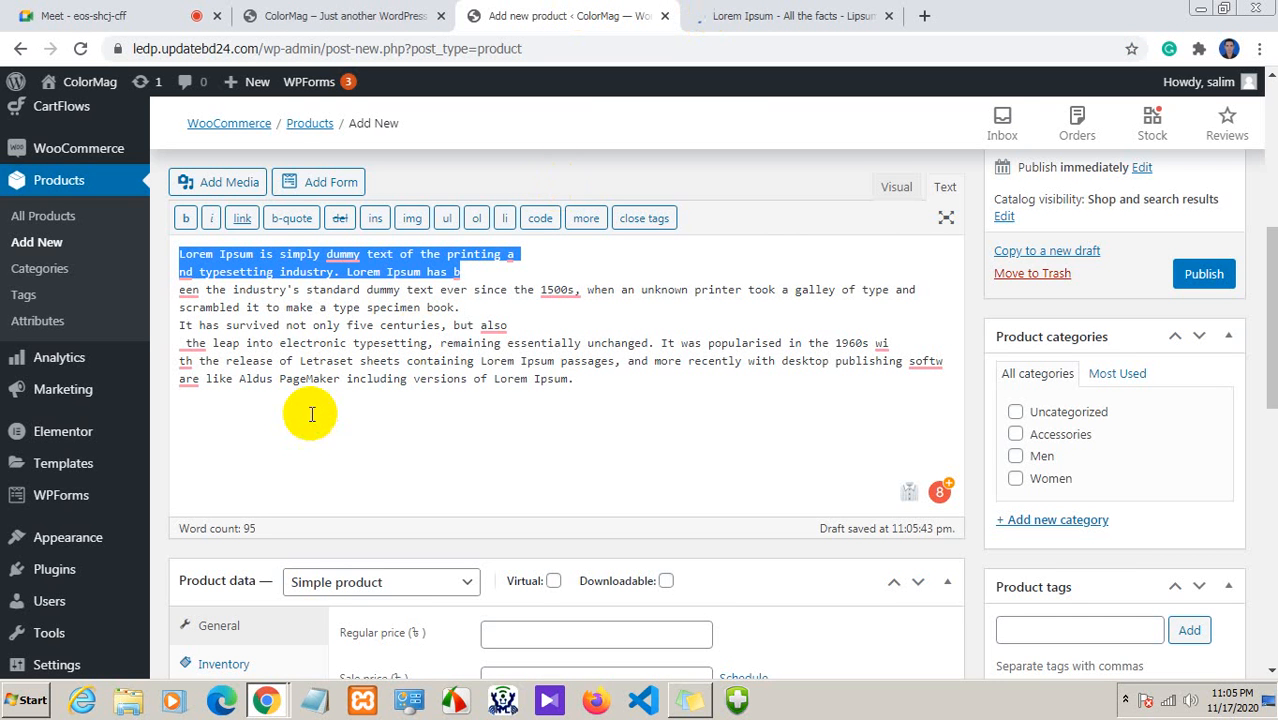
pyautogui.rightClick(347, 261)
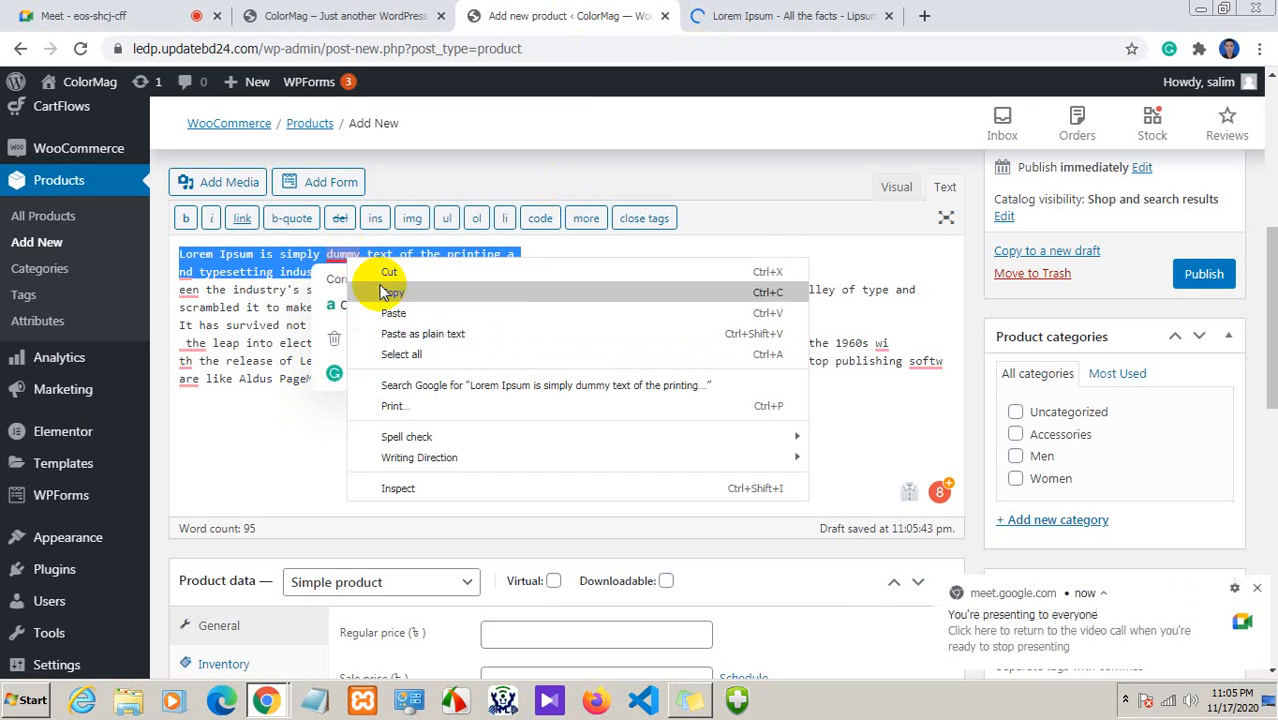
pyautogui.click(384, 295)
pyautogui.click(399, 442)
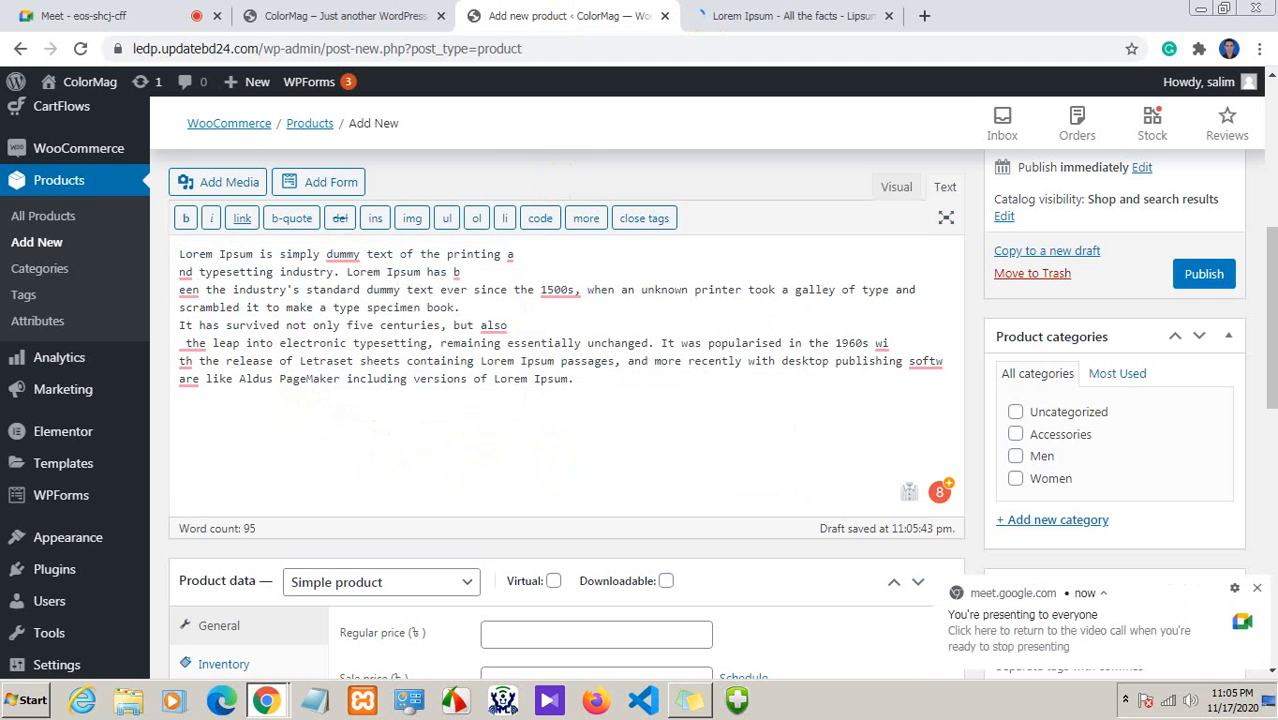
# Look over the product data and short description sections, the sample passages on lipsum.com and the storefront page
pyautogui.moveTo(1272, 272); pyautogui.dragTo(1272, 362)
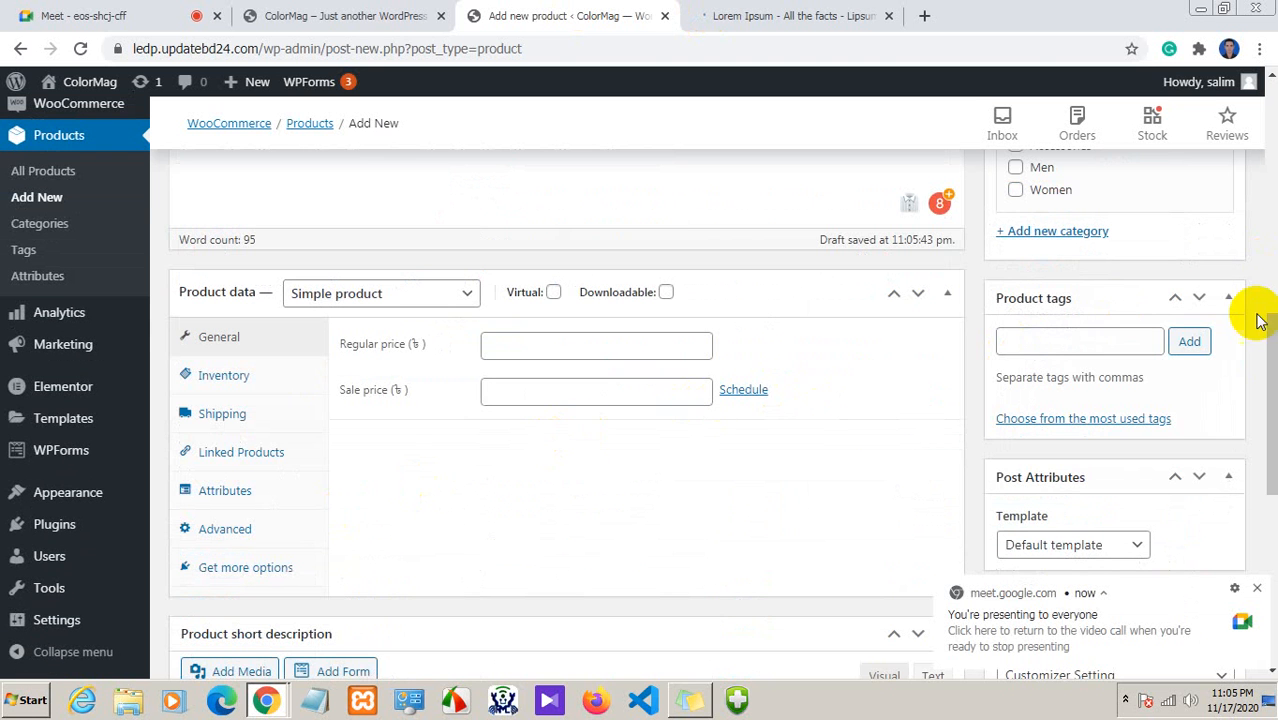
pyautogui.moveTo(1268, 337); pyautogui.dragTo(1268, 393)
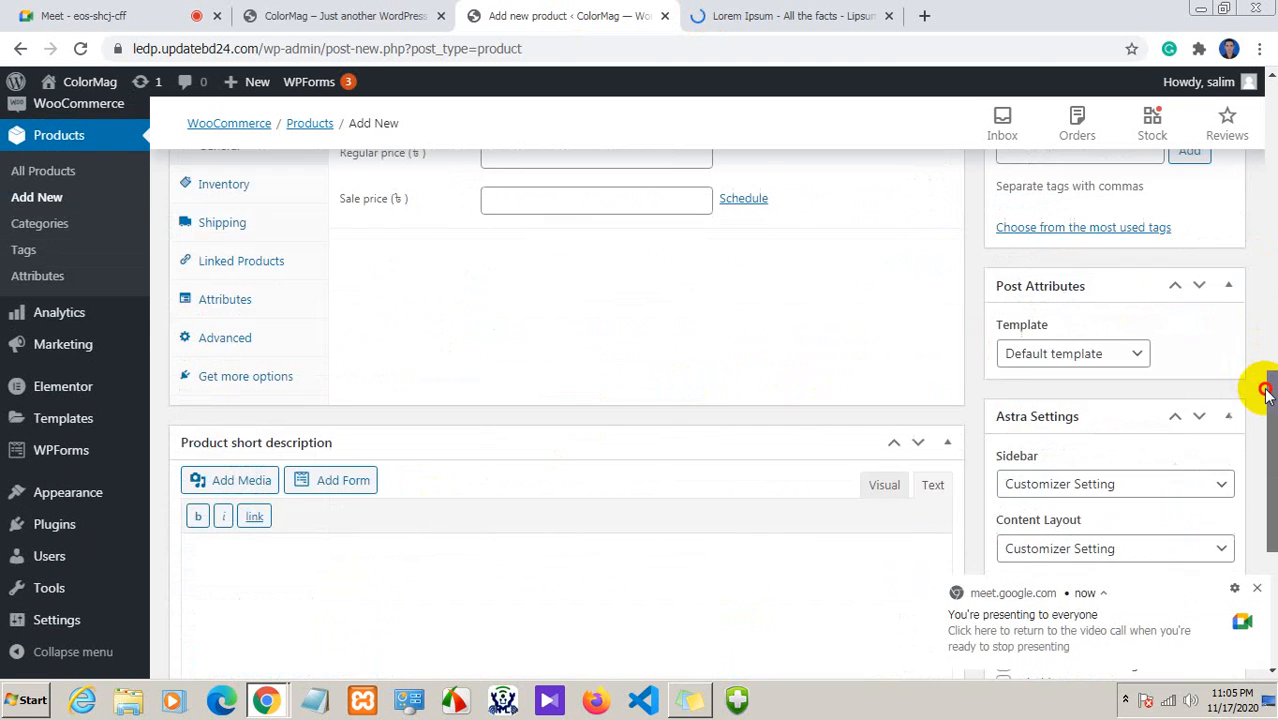
pyautogui.click(790, 15)
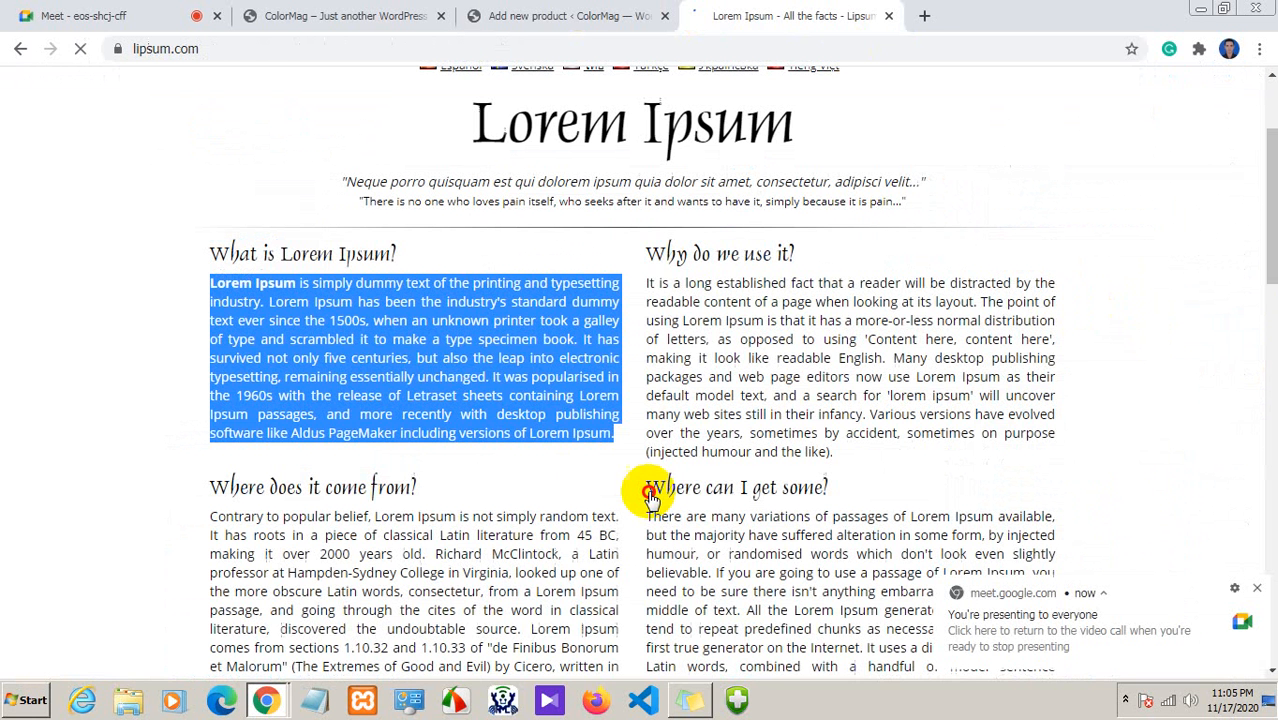
pyautogui.click(699, 343)
pyautogui.moveTo(659, 283); pyautogui.dragTo(842, 414)
pyautogui.click(436, 299)
pyautogui.moveTo(208, 283); pyautogui.dragTo(381, 395)
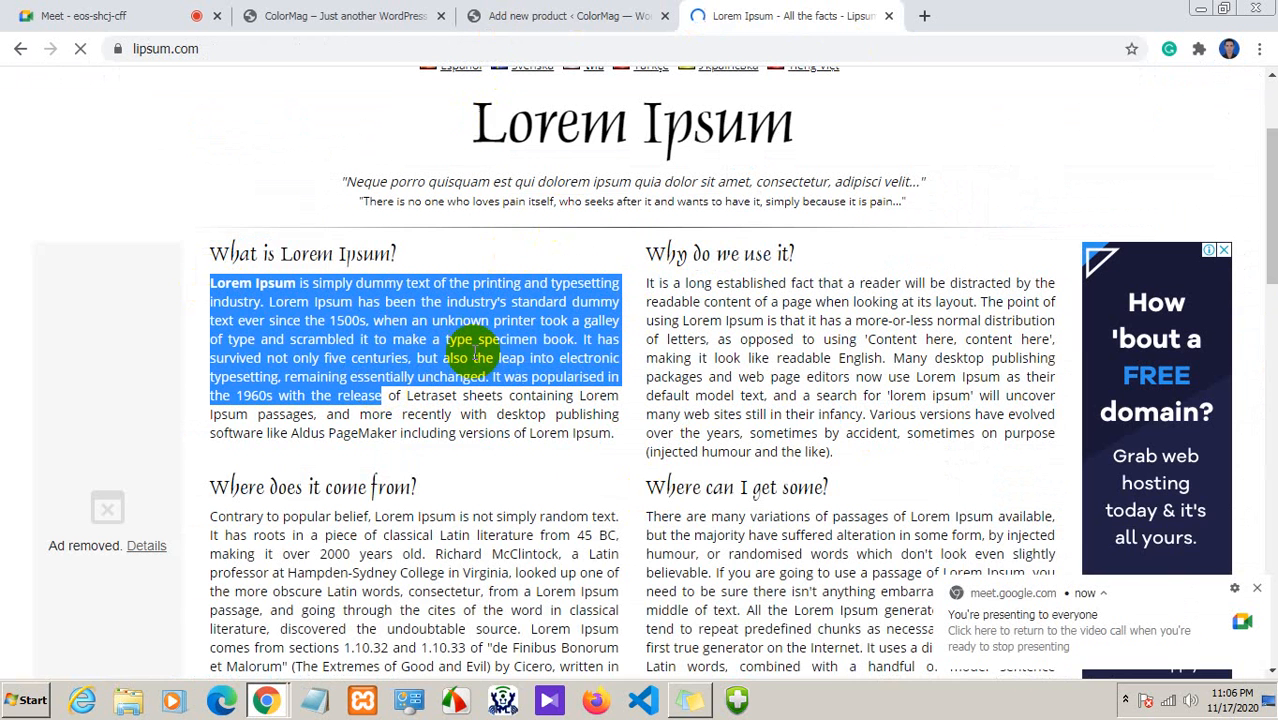
pyautogui.click(303, 12)
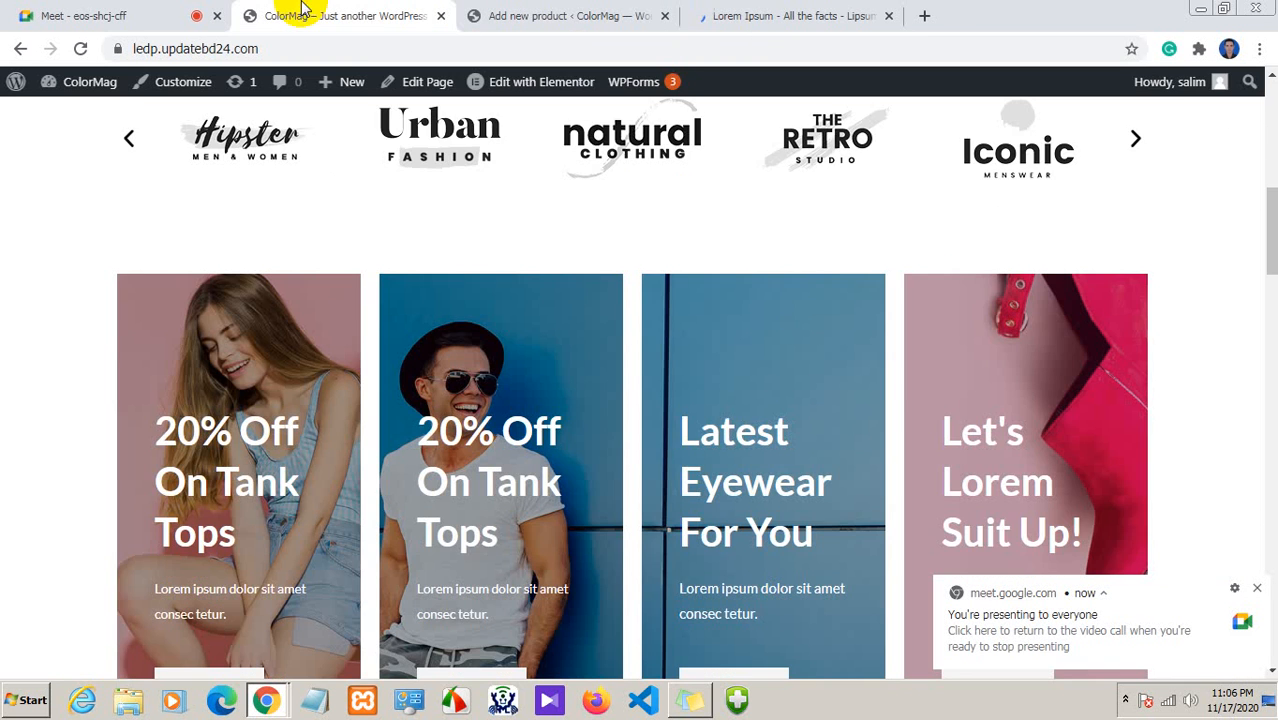
# Paste the copied two lines of placeholder text into the T-shirt's product short description
pyautogui.click(544, 12)
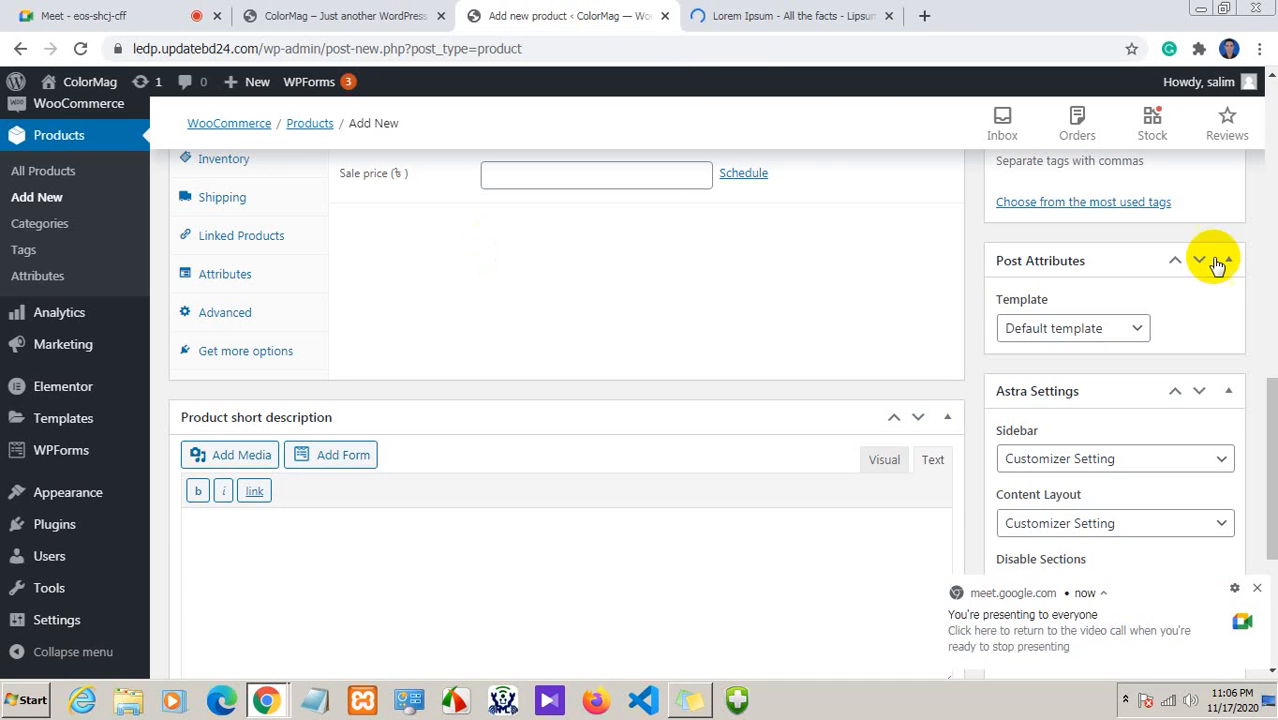
pyautogui.moveTo(1272, 400); pyautogui.dragTo(1266, 442)
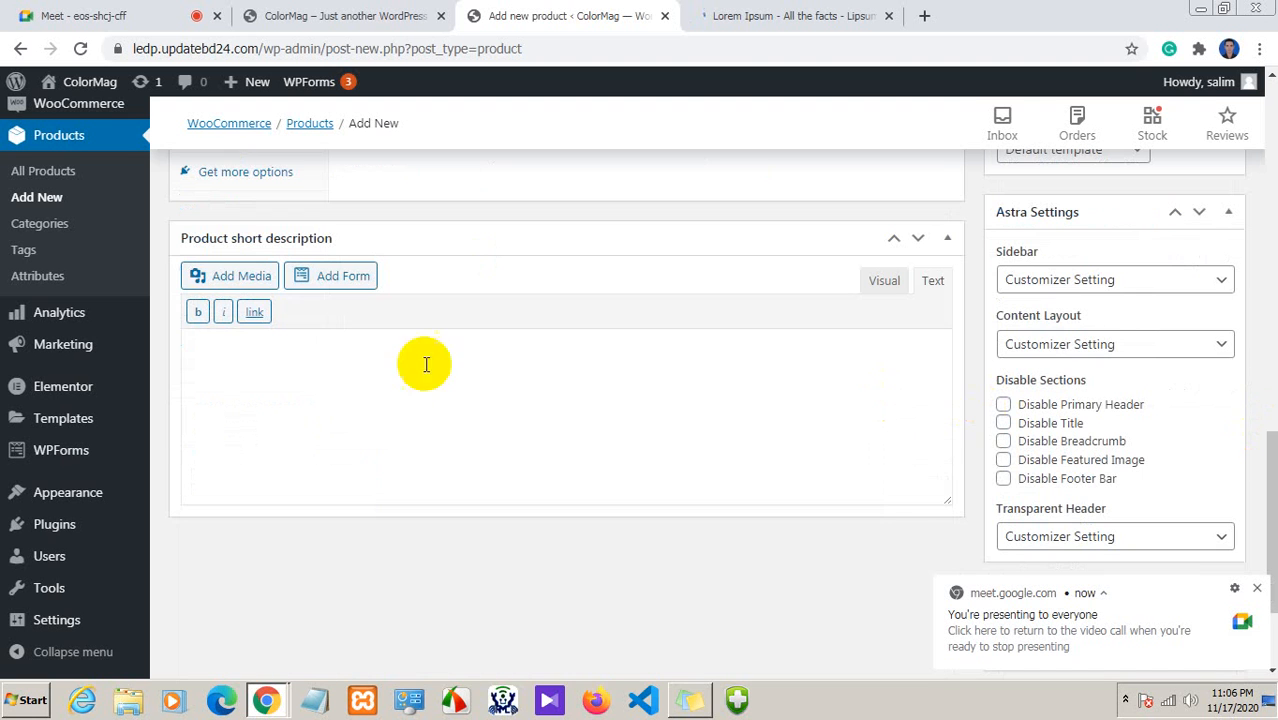
pyautogui.click(290, 366)
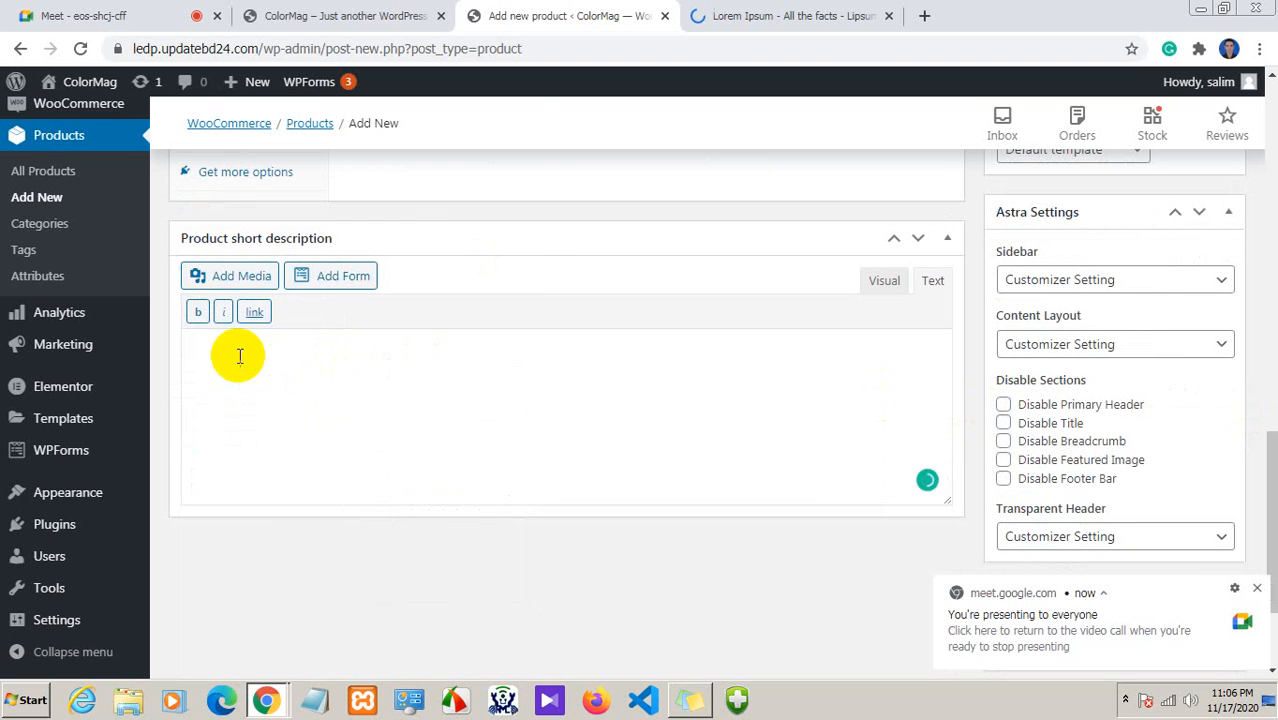
pyautogui.rightClick(258, 357)
pyautogui.click(284, 458)
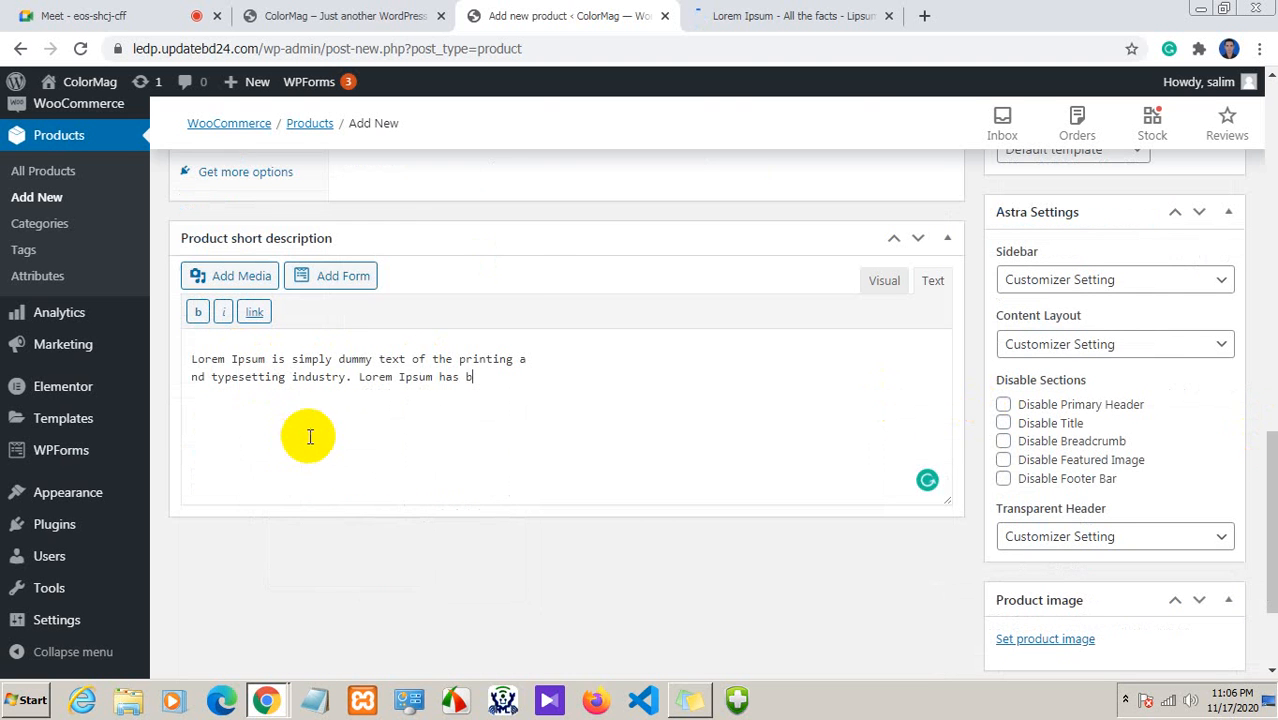
# Accept the Grammarly article correction "a dummy" in the first line of the product short description
pyautogui.click(193, 358)
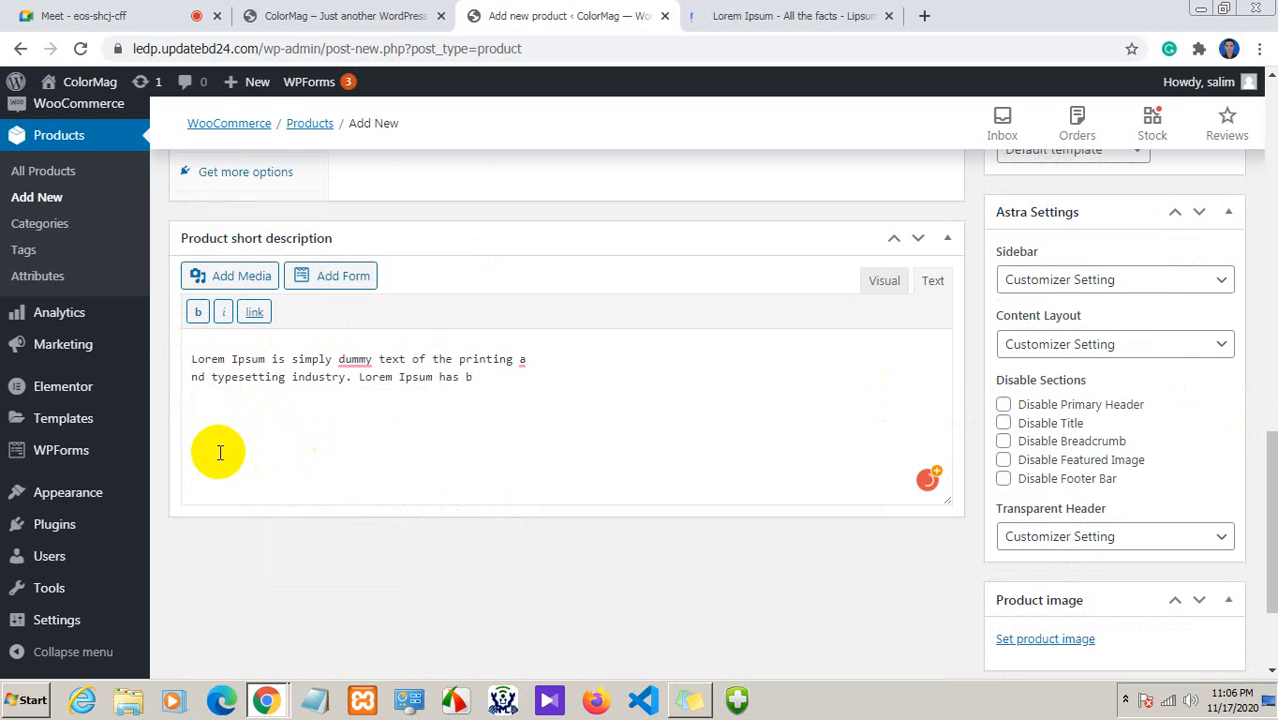
pyautogui.scroll(1, 220, 449)
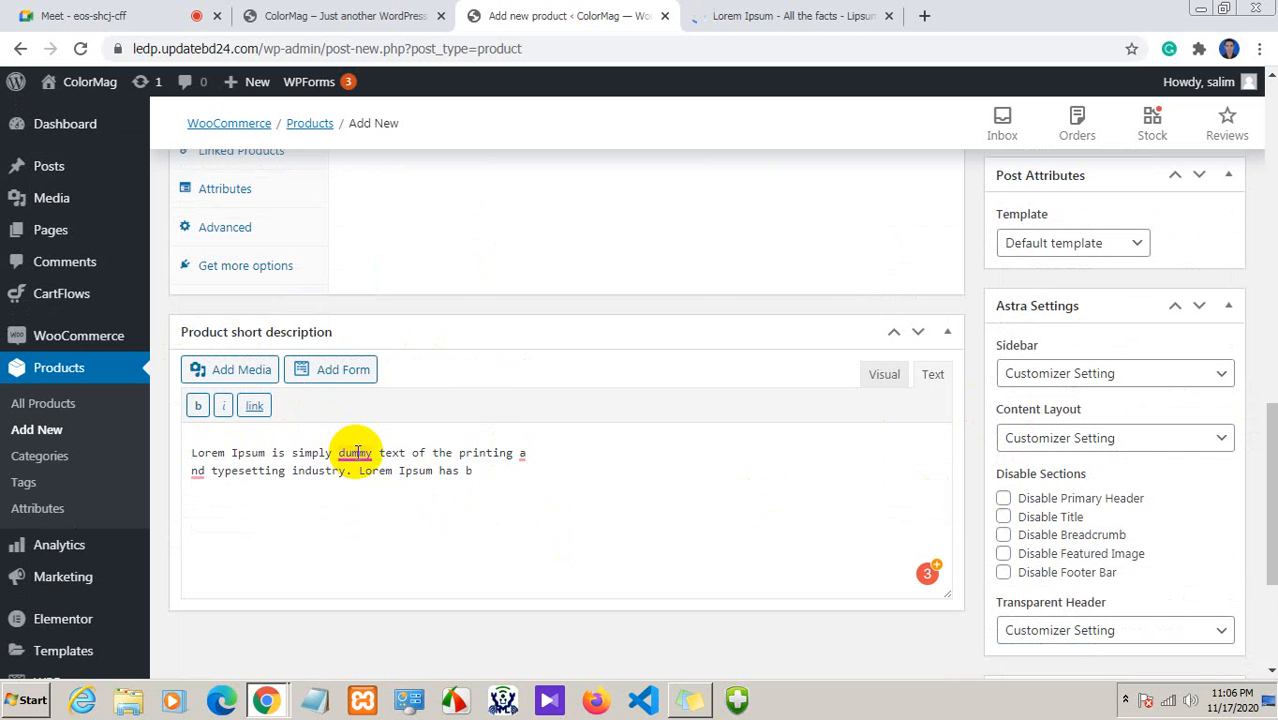
pyautogui.moveTo(340, 450)
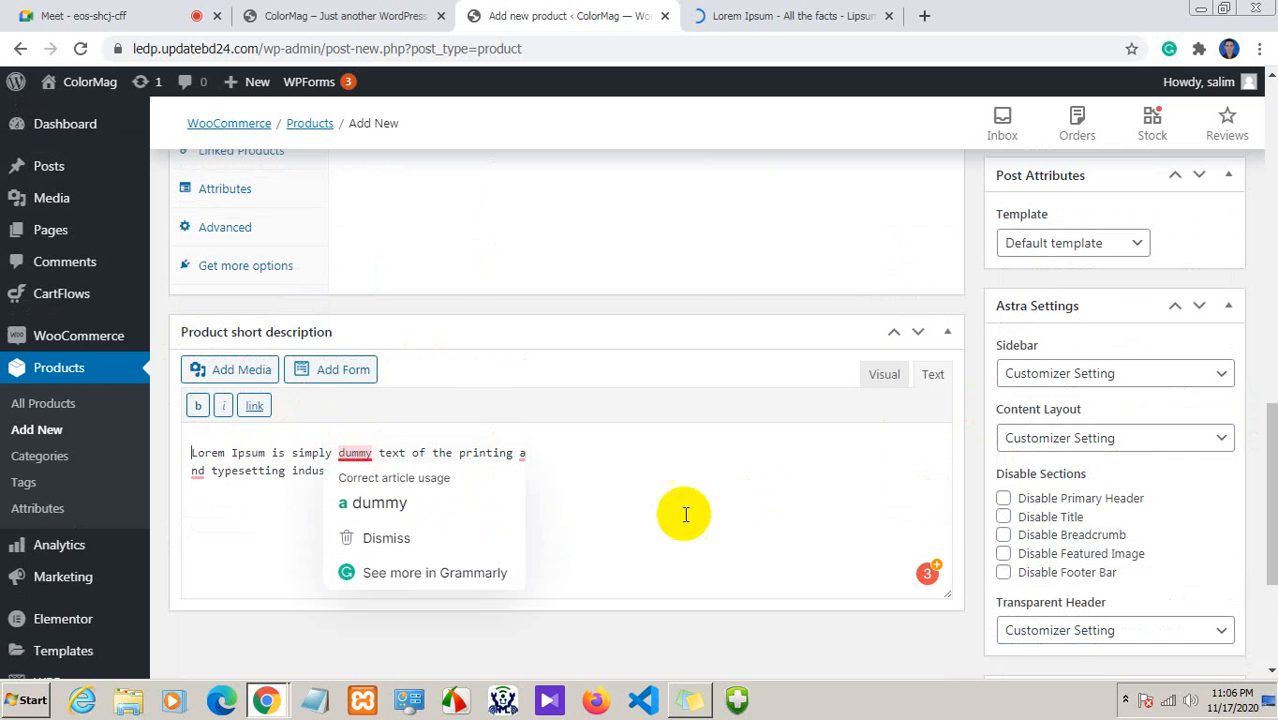
pyautogui.click(370, 502)
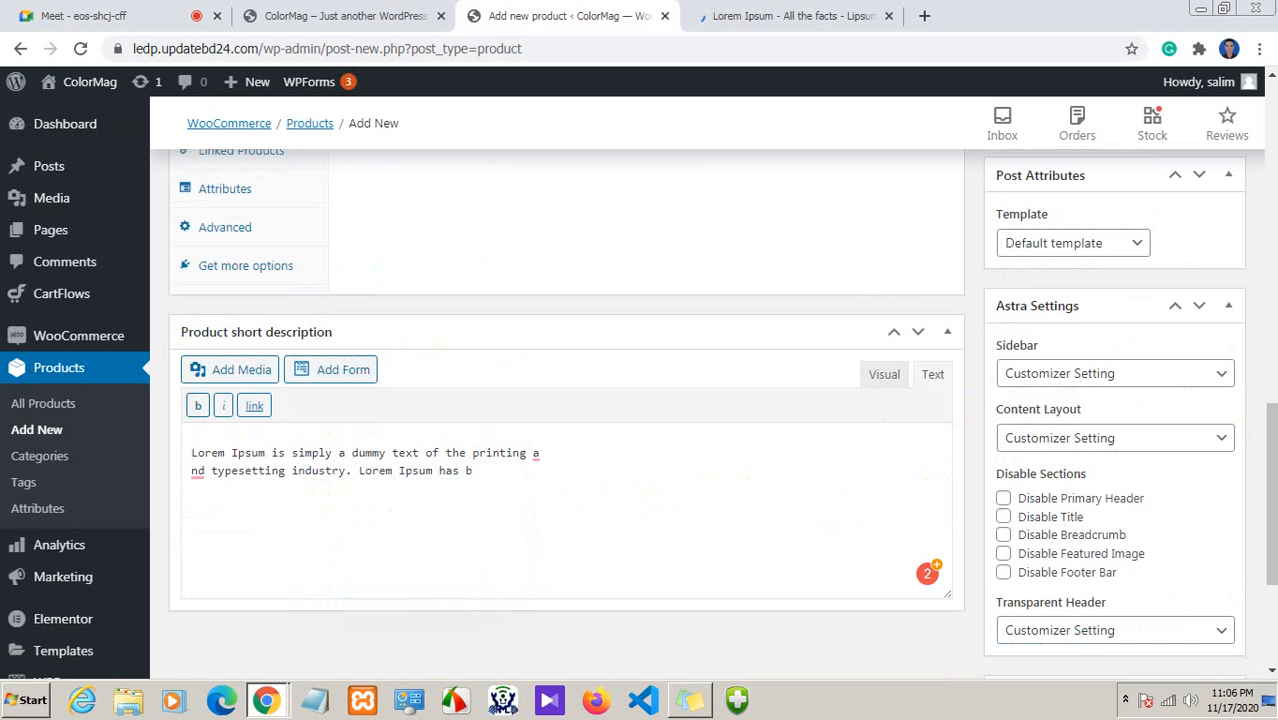
# Review the T-shirt product form from the title and main description to the product short description
pyautogui.moveTo(1270, 442); pyautogui.dragTo(1268, 175)
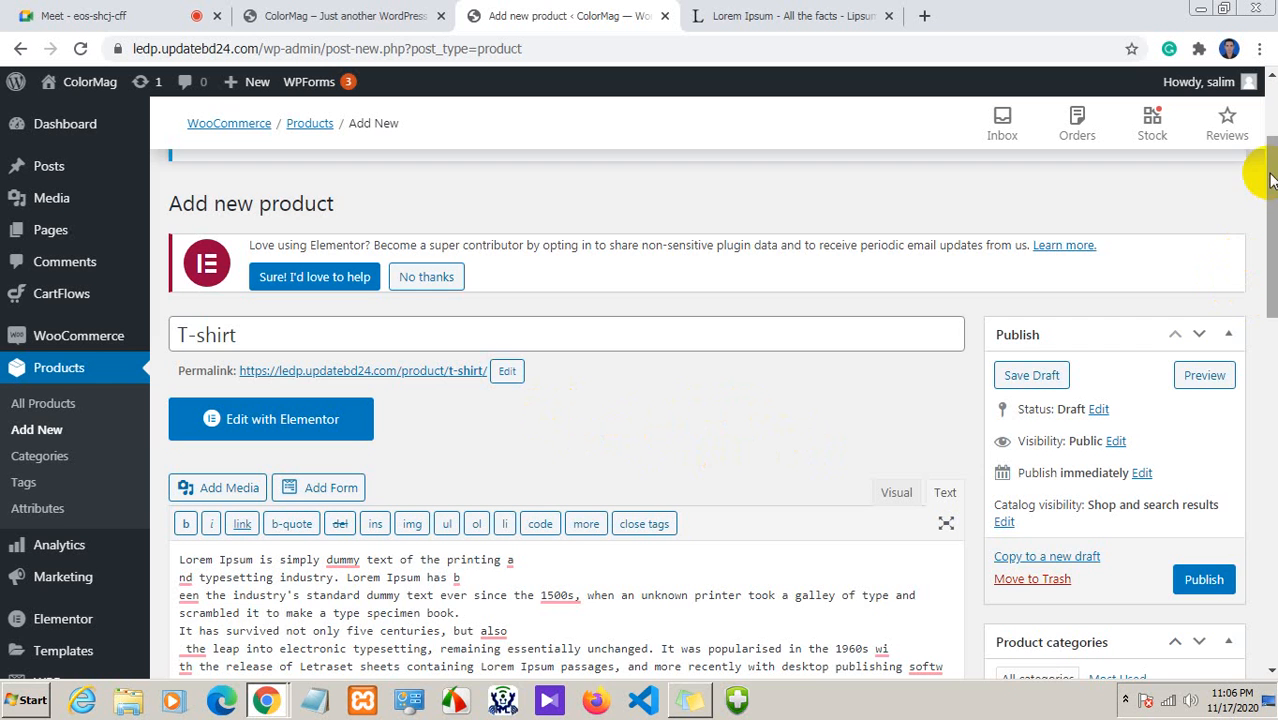
pyautogui.moveTo(1272, 170); pyautogui.dragTo(1272, 249)
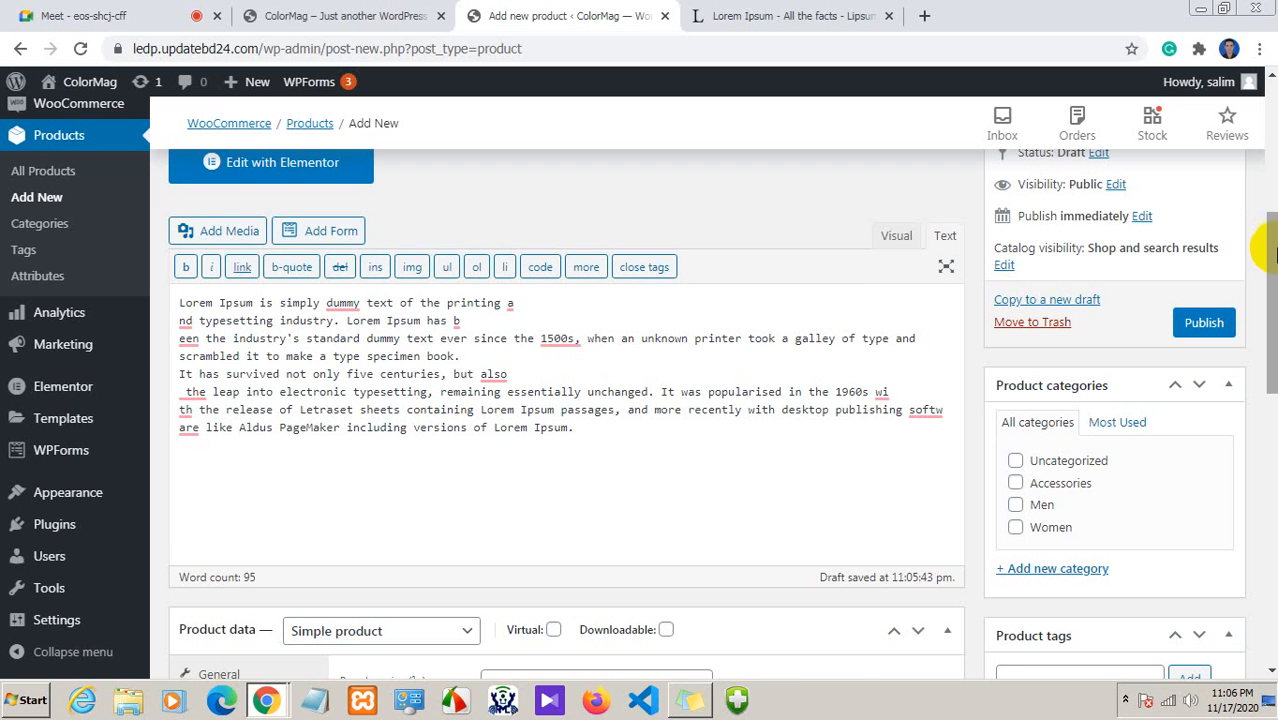
pyautogui.scroll(3, 360, 440)
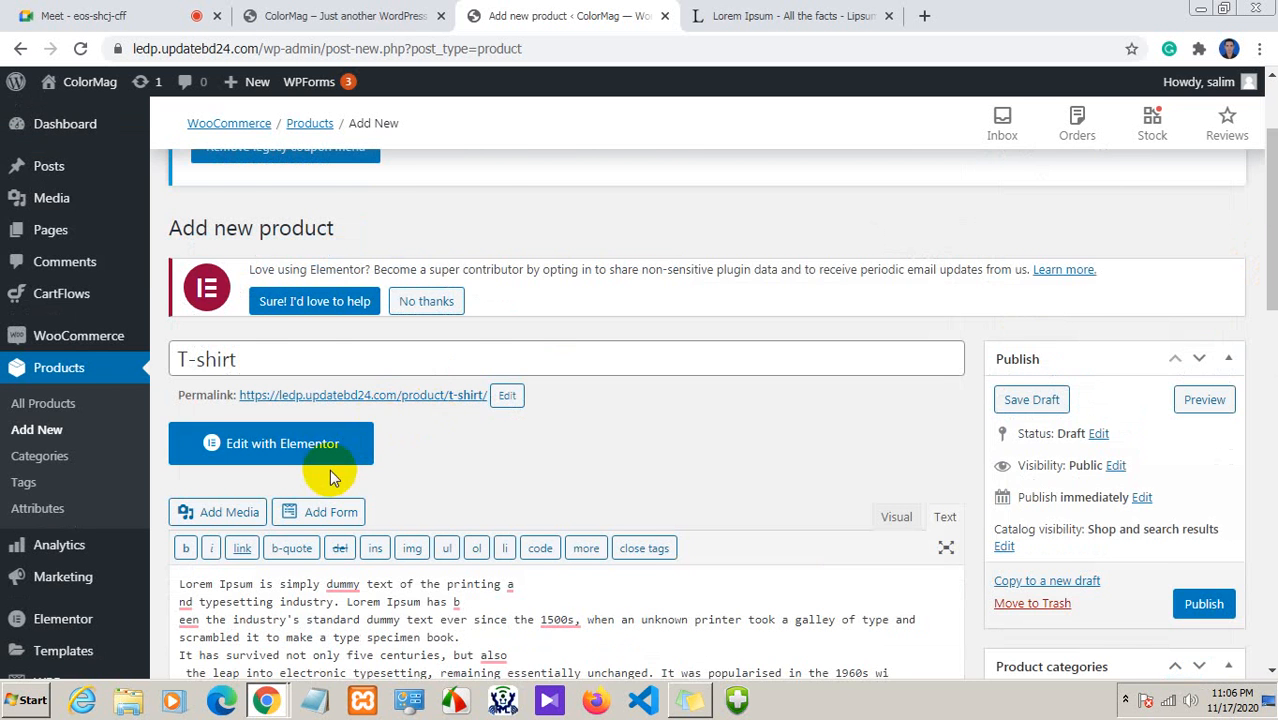
pyautogui.scroll(-4, 333, 478)
pyautogui.scroll(3, 345, 455)
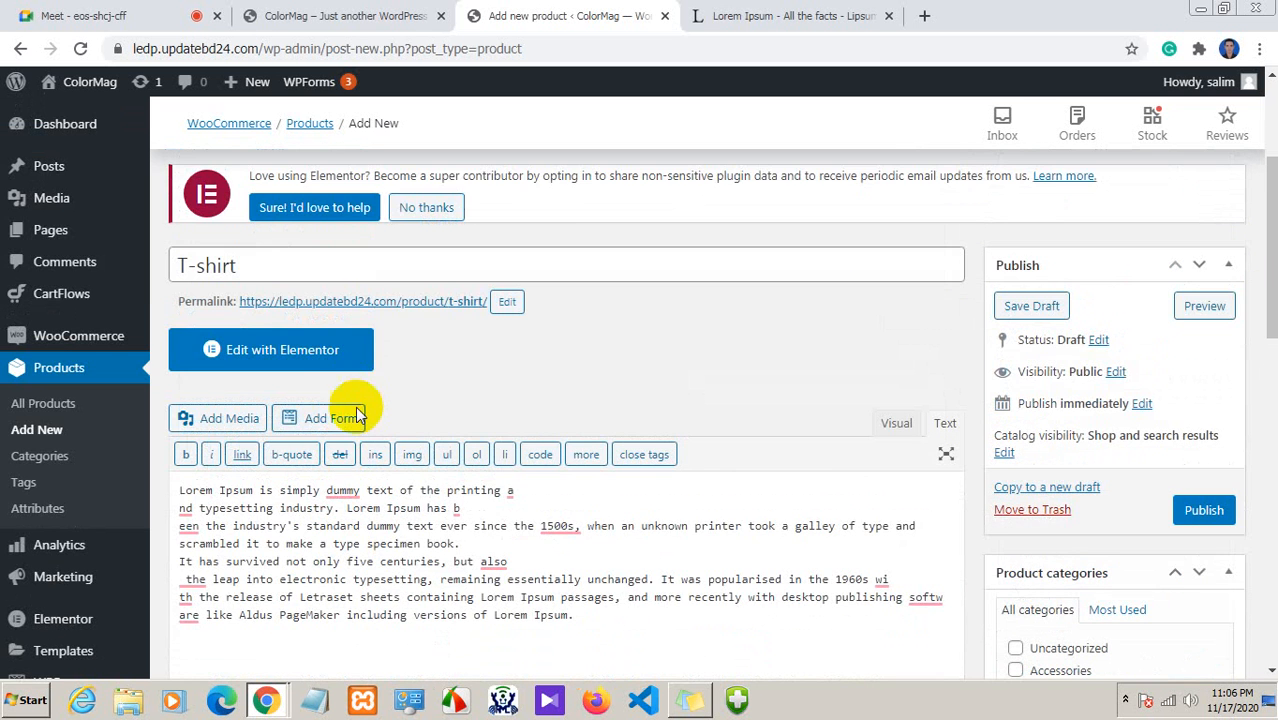
pyautogui.scroll(-4, 342, 414)
pyautogui.scroll(-5, 397, 510)
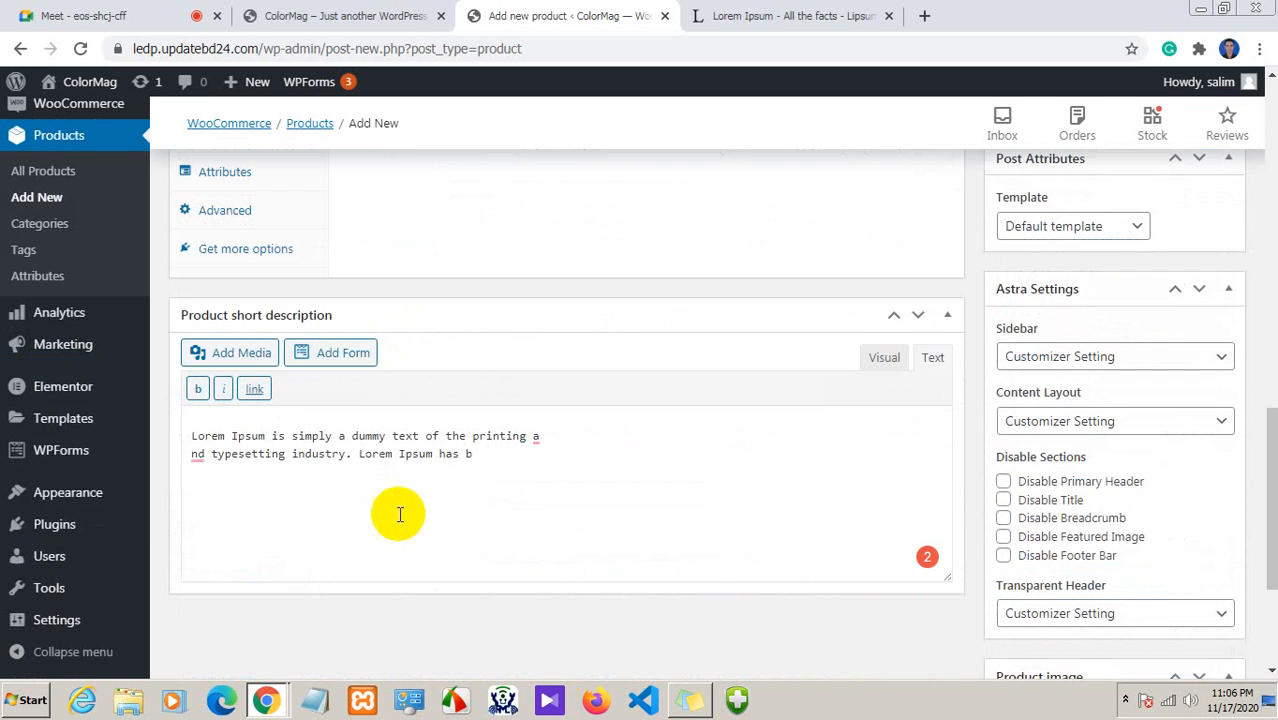
# Set the T-shirt's regular price to 500 and its sale price to 400 in the general product data
pyautogui.scroll(4, 338, 476)
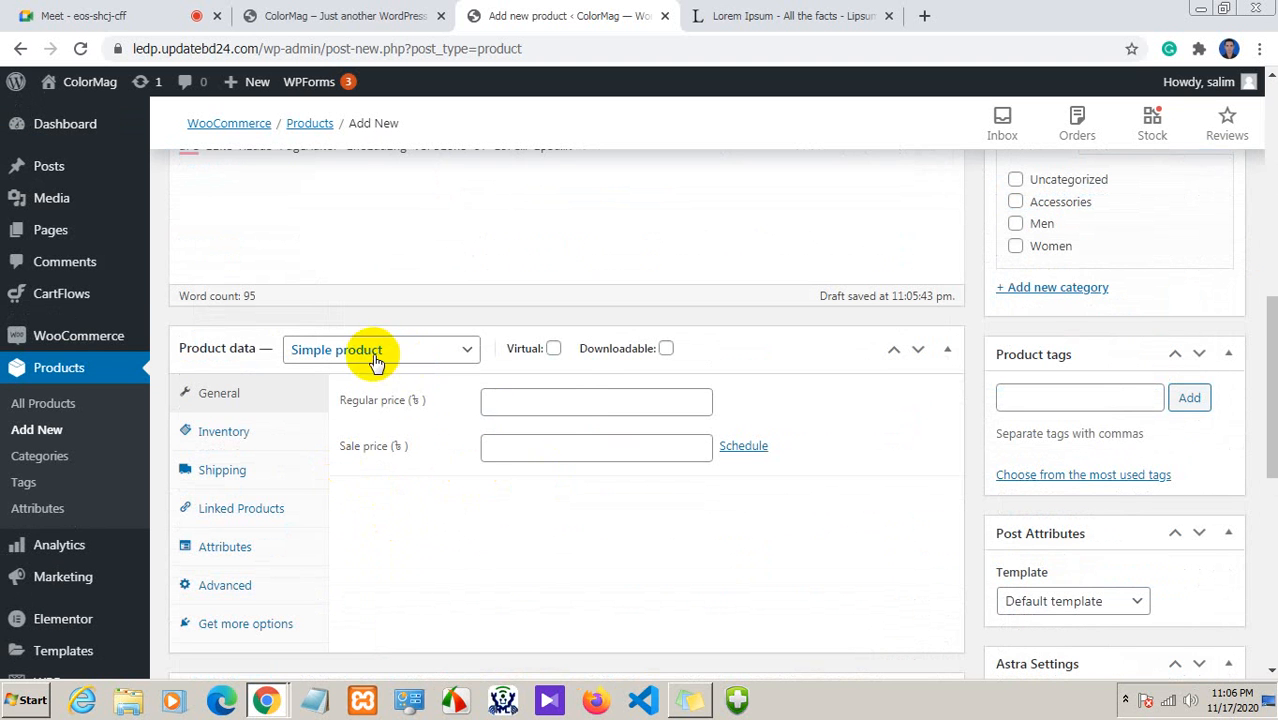
pyautogui.click(566, 398)
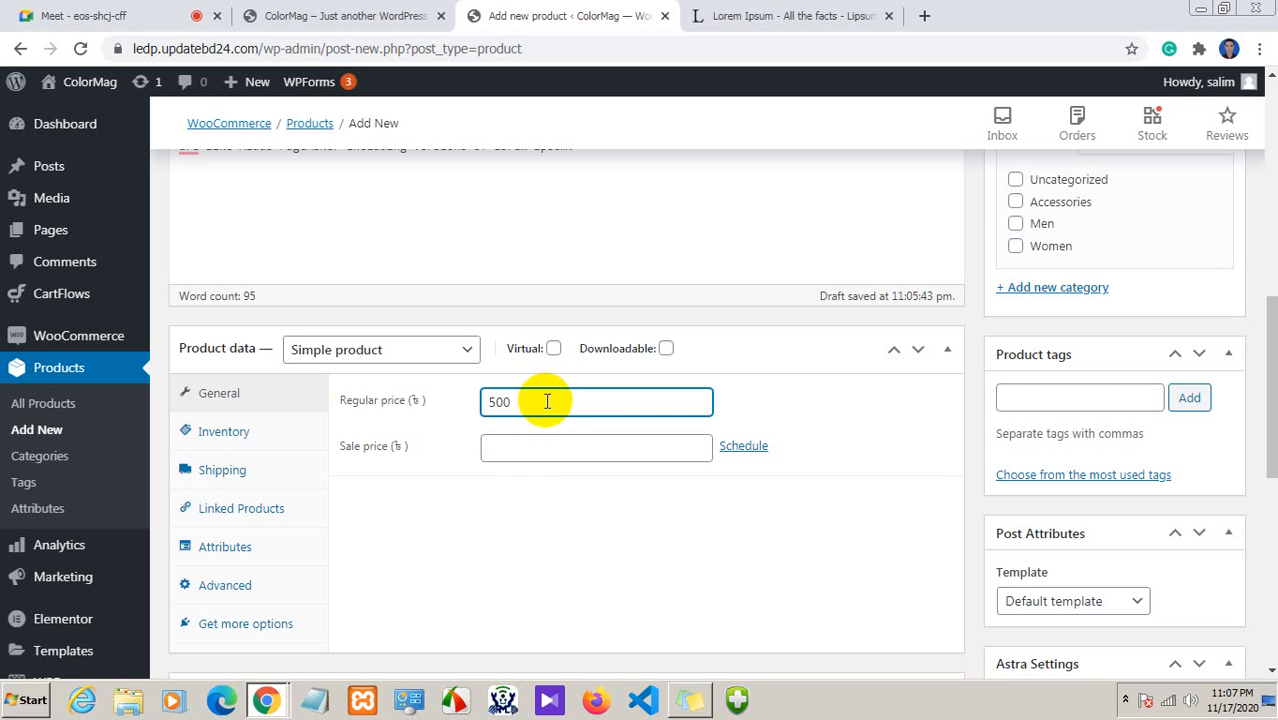
pyautogui.click(513, 450)
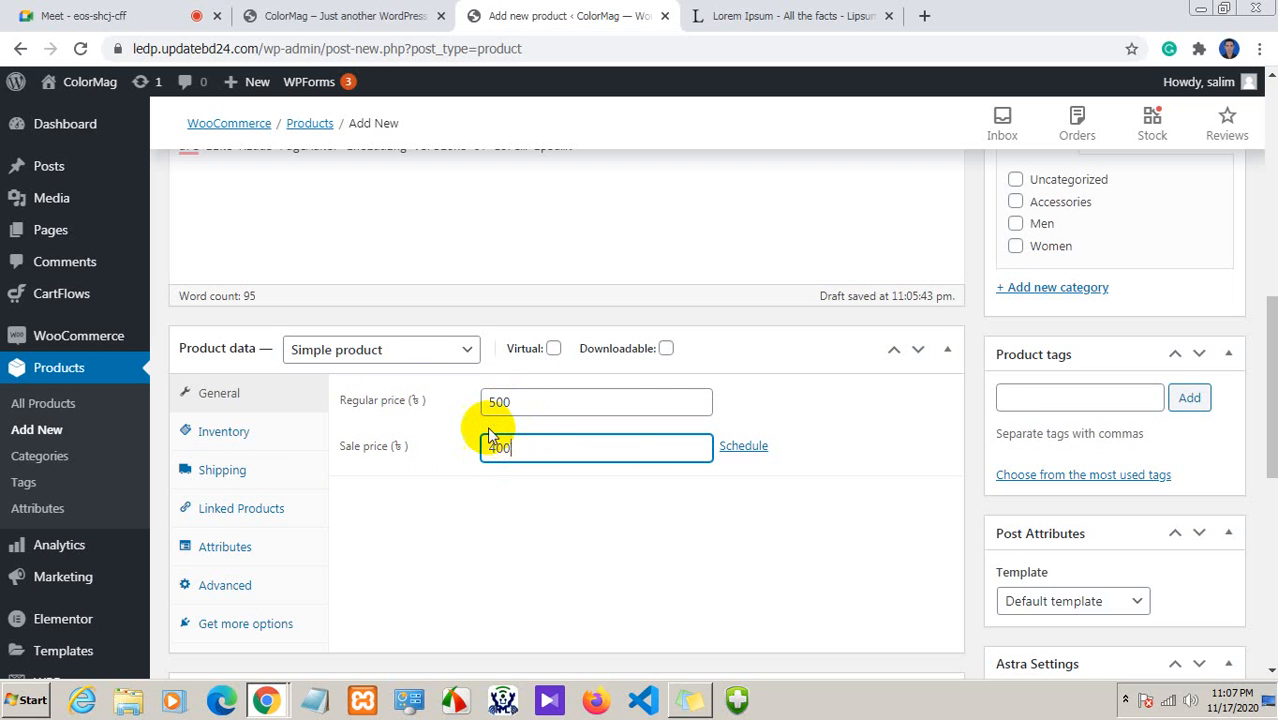
# Highlight the regular price and sale price values in turn to compare them
pyautogui.doubleClick(505, 401)
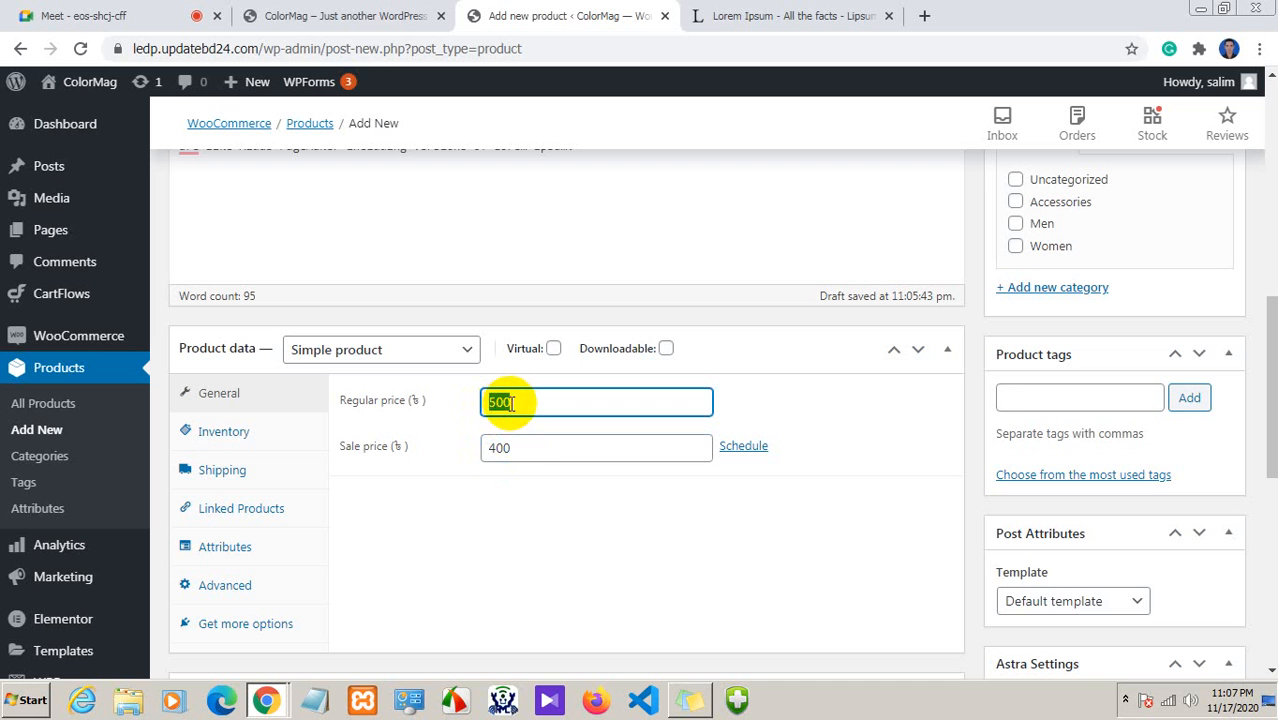
pyautogui.doubleClick(494, 446)
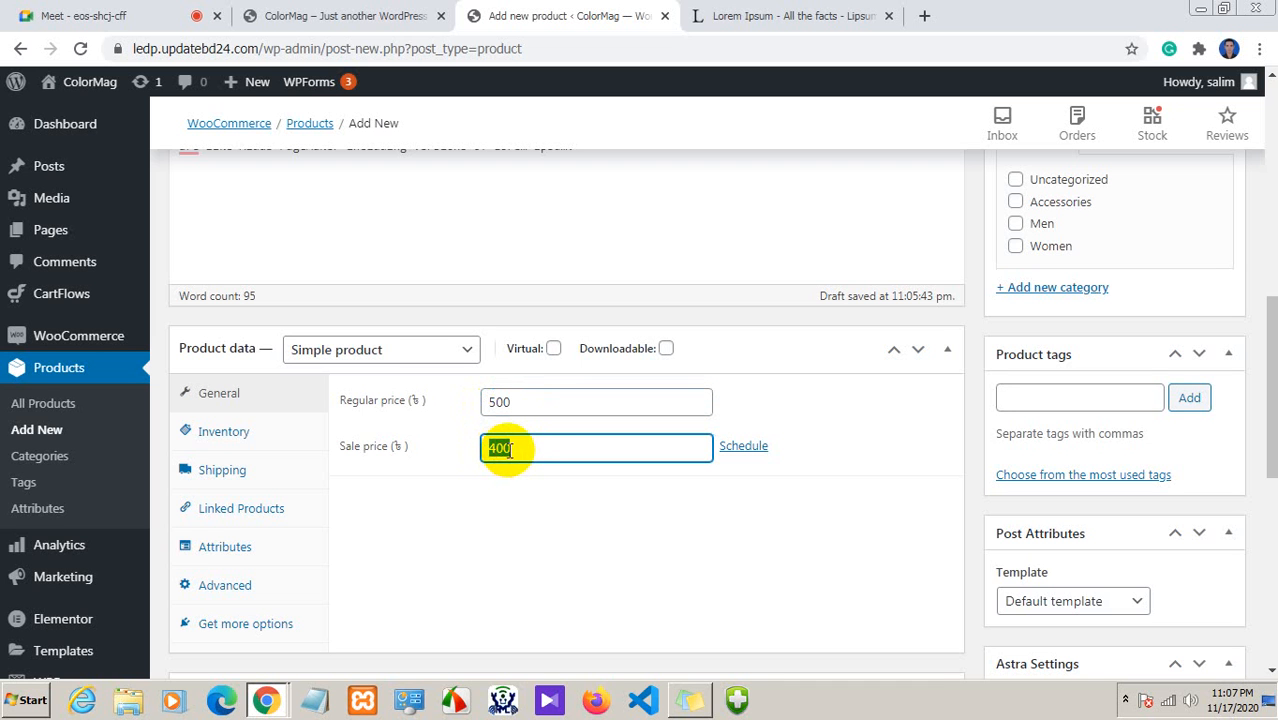
pyautogui.click(522, 447)
pyautogui.doubleClick(497, 448)
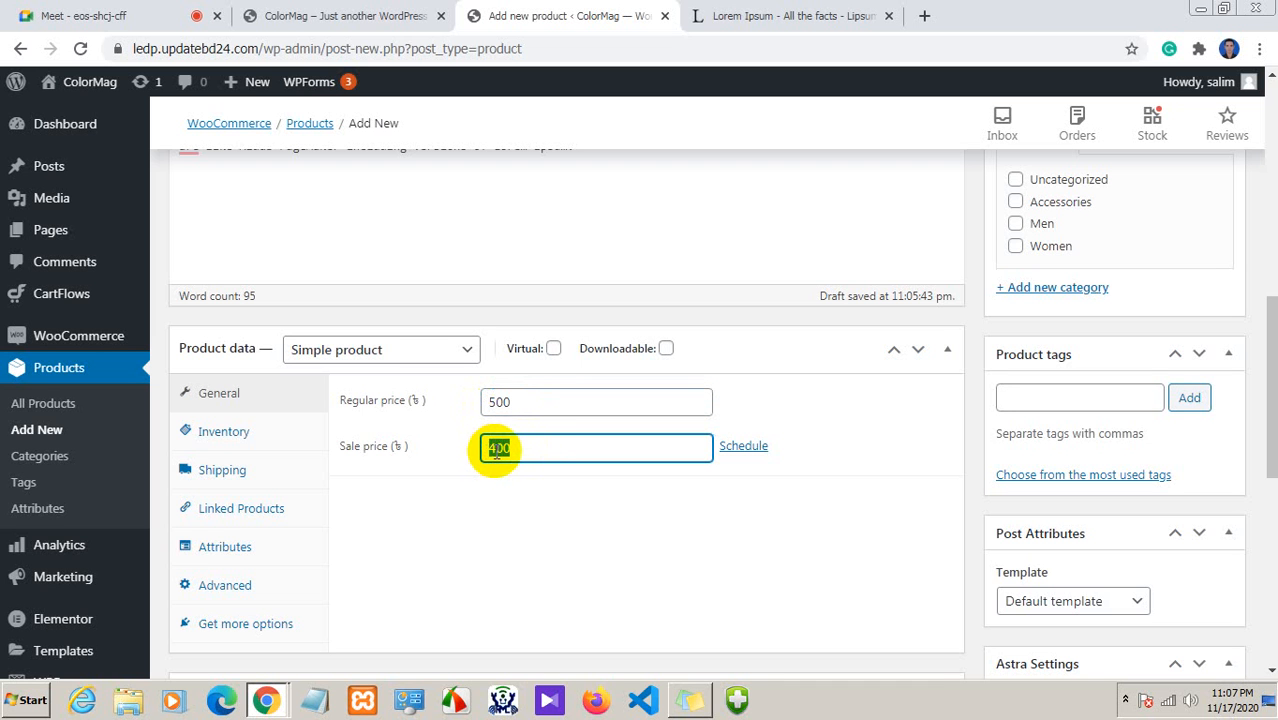
pyautogui.doubleClick(503, 401)
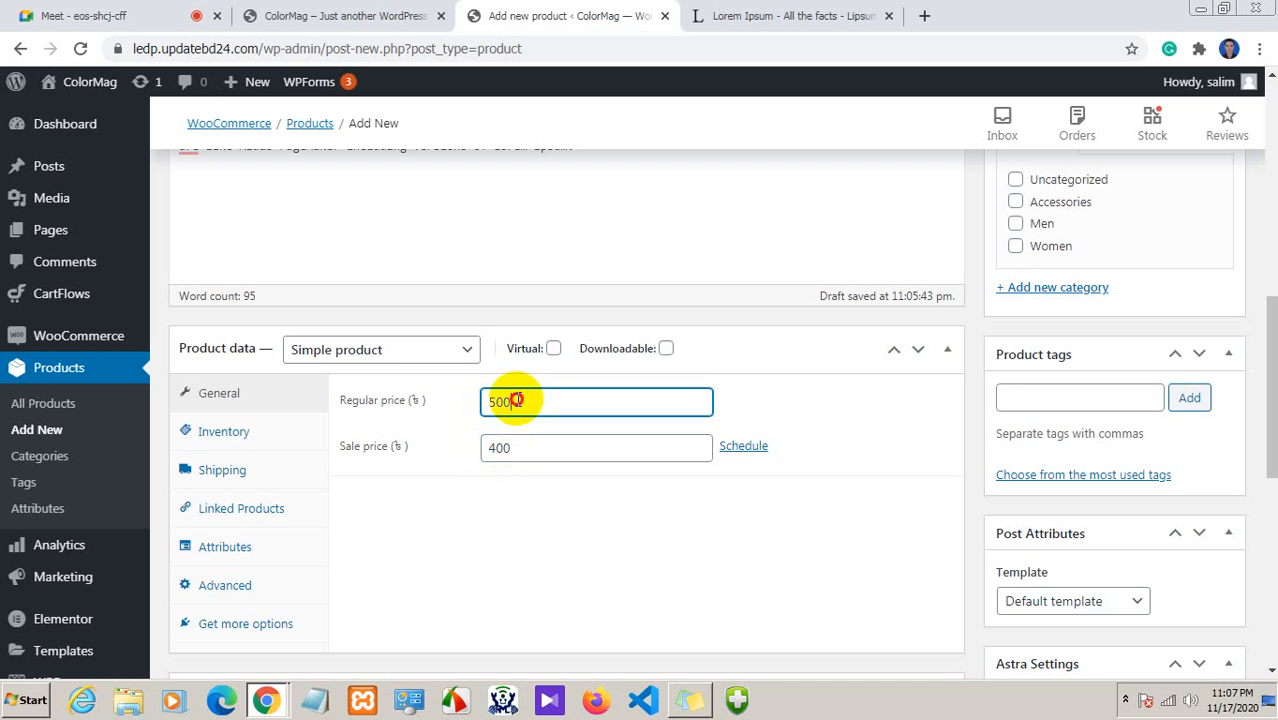
pyautogui.click(508, 400)
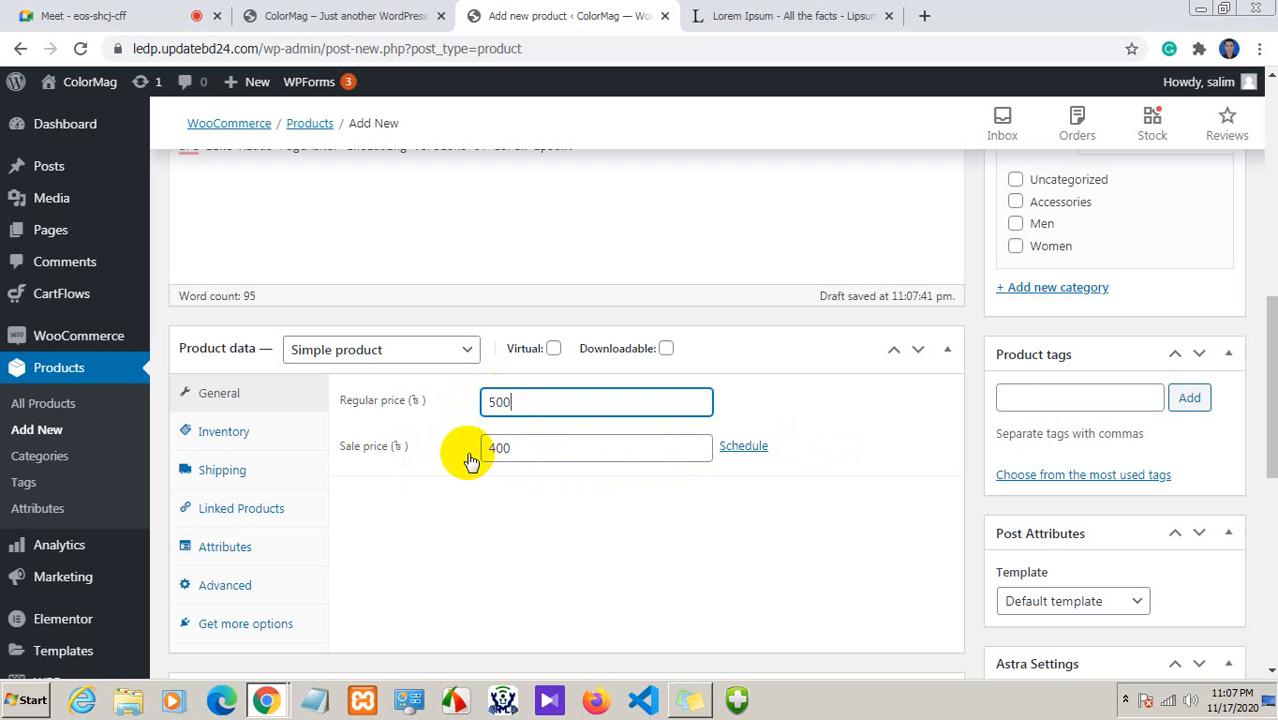
# Look at the start and end date calendars of the sale price schedule and cancel the schedule
pyautogui.click(745, 447)
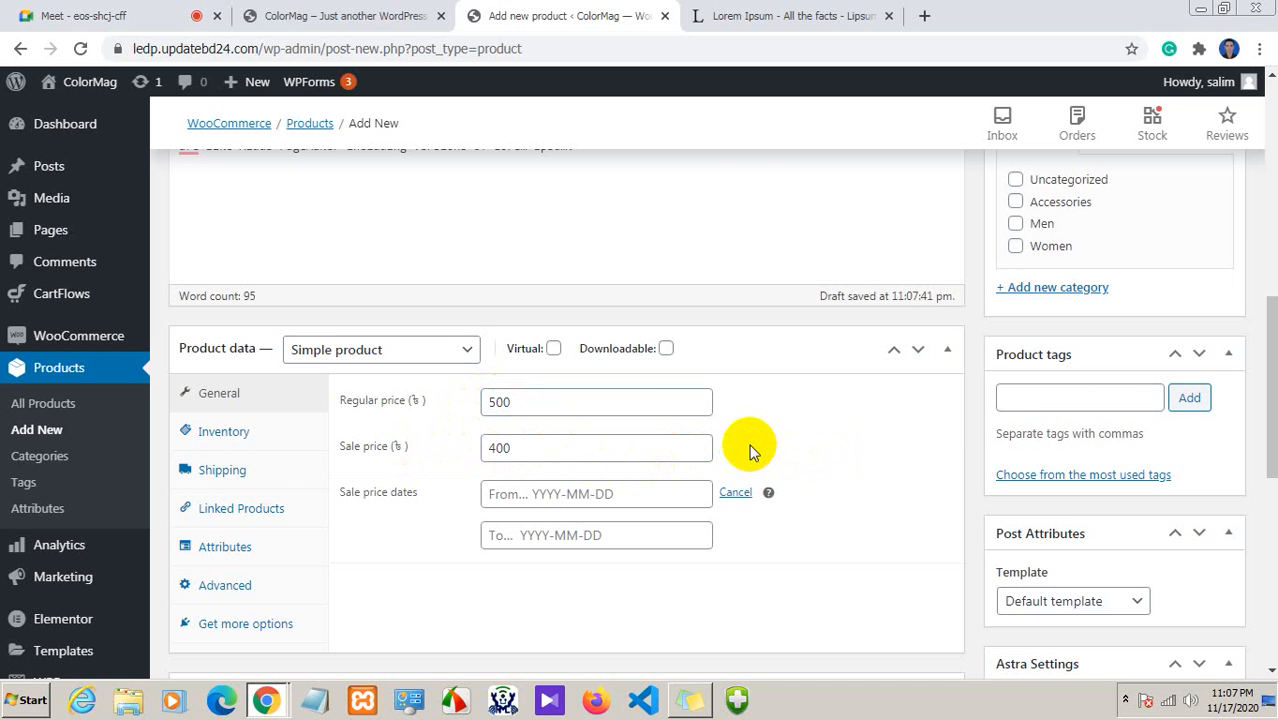
pyautogui.click(553, 505)
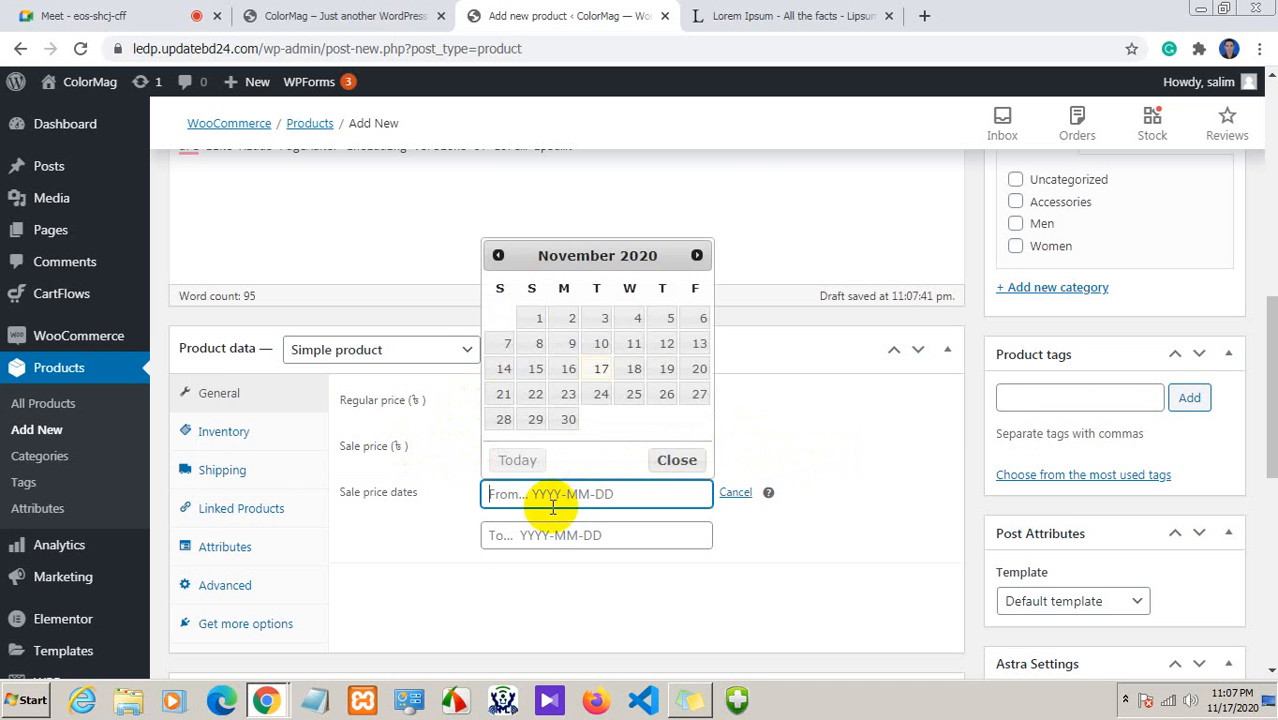
pyautogui.click(530, 536)
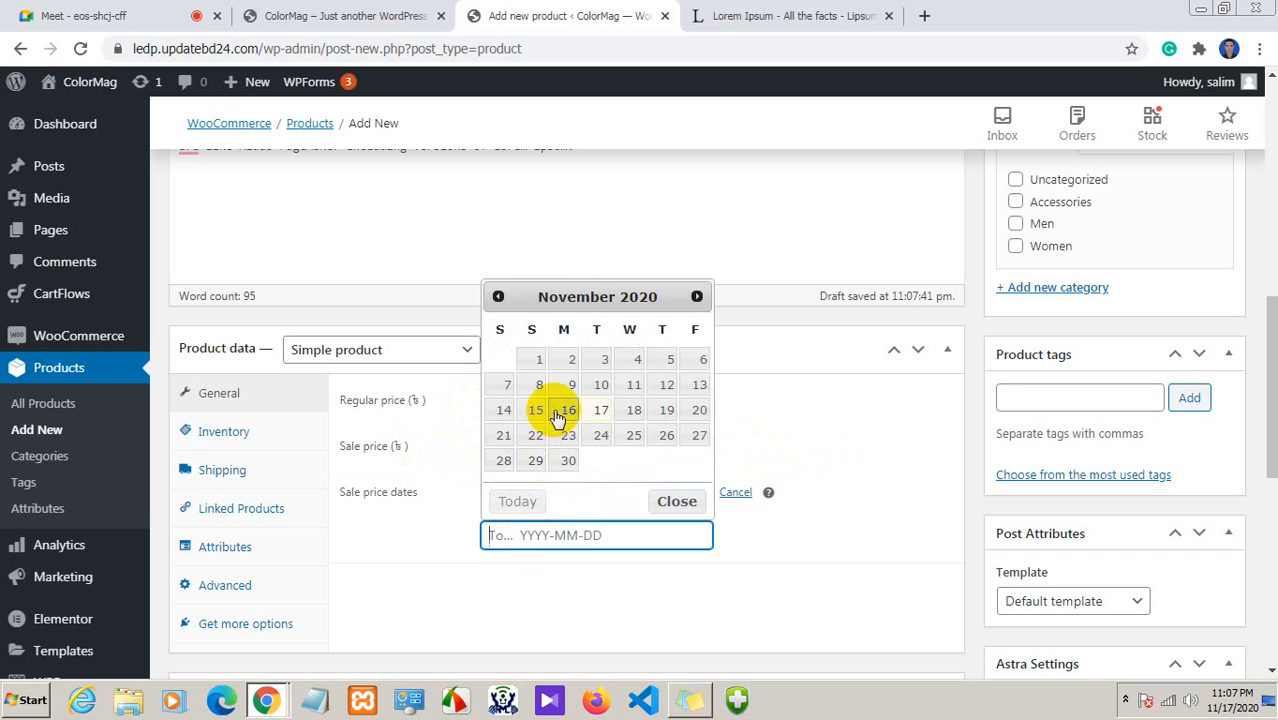
pyautogui.click(736, 492)
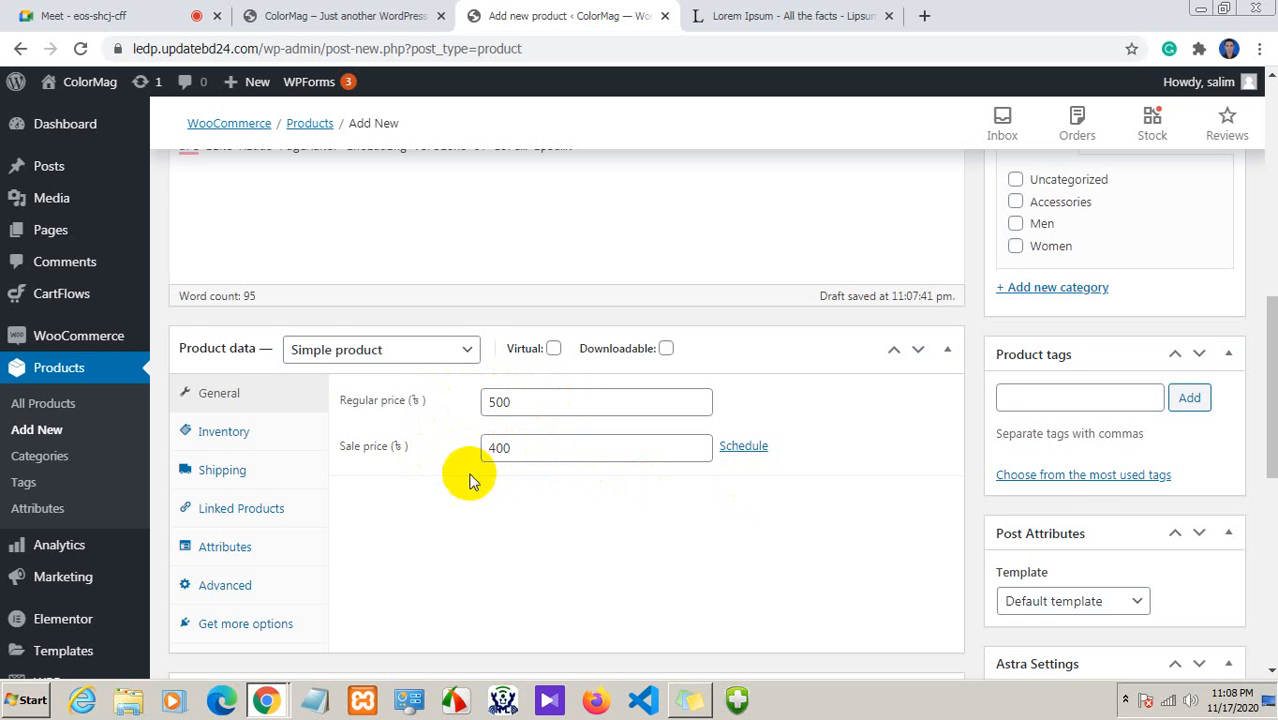
# Assign the T-shirt to the Men product category
pyautogui.scroll(2, 1035, 388)
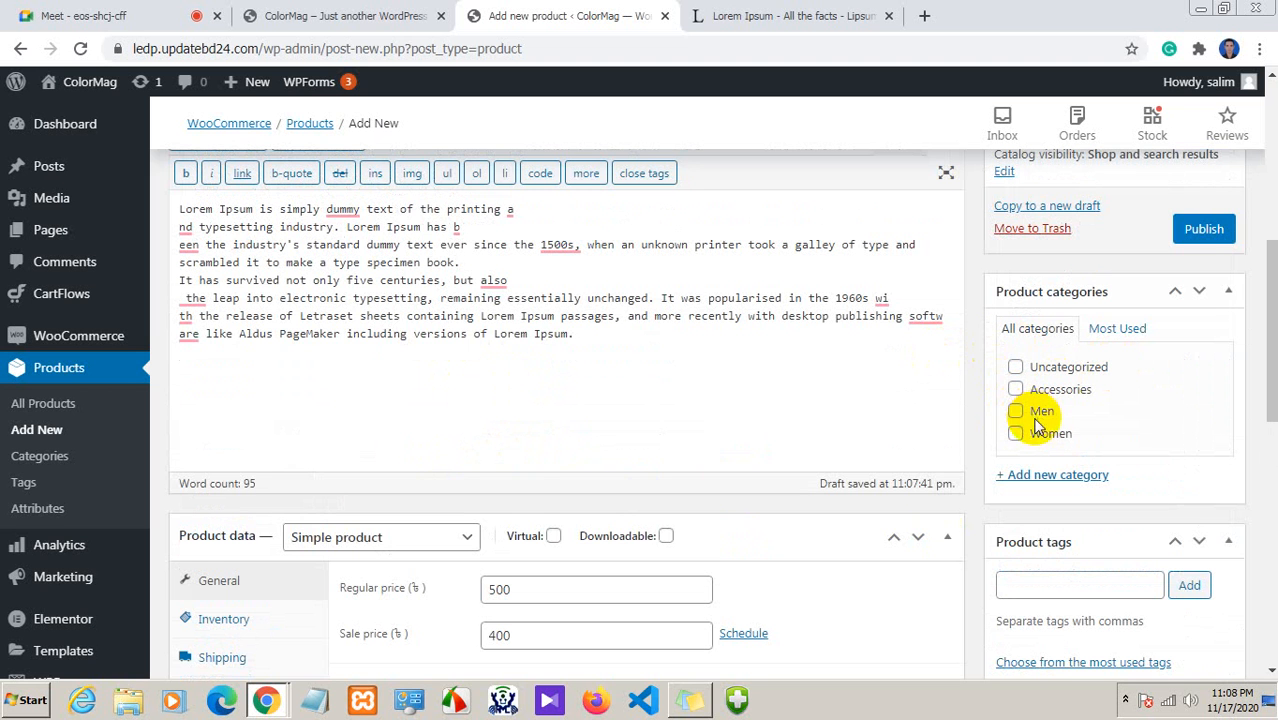
pyautogui.click(1015, 412)
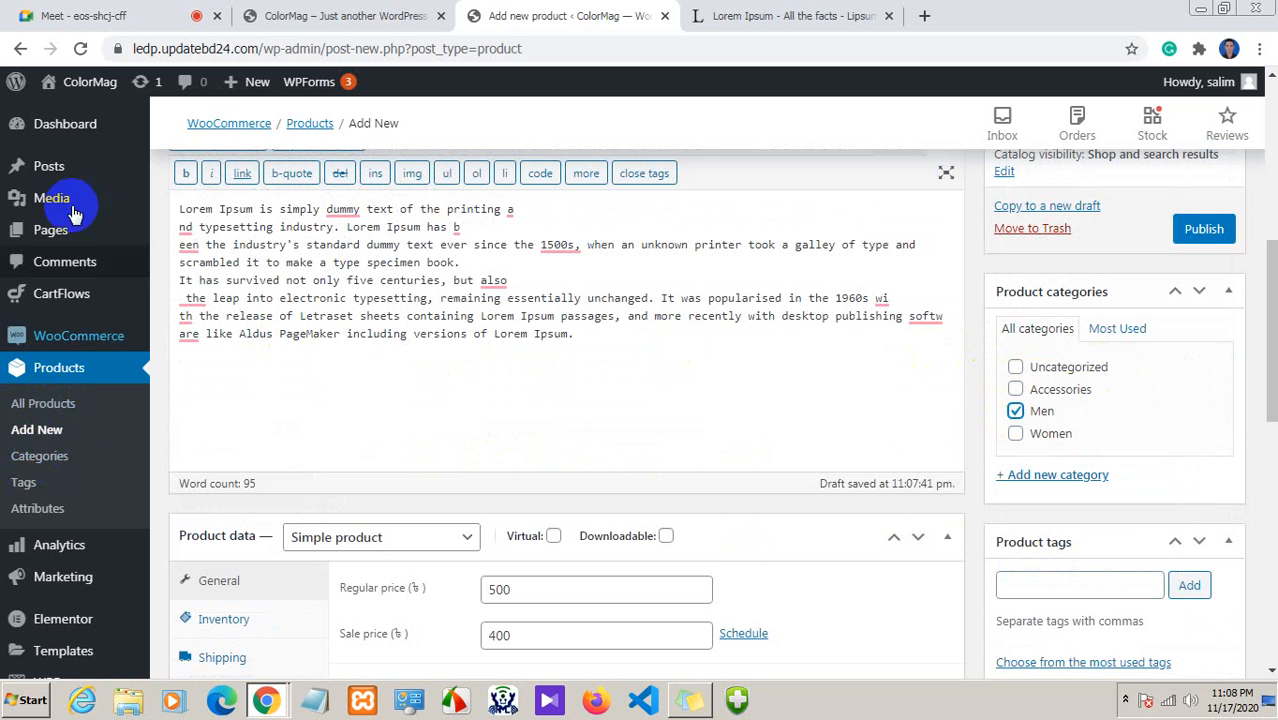
# Check the Google Meet call and the hidden system tray icons, and return to the T-shirt product form
pyautogui.moveTo(71, 170)
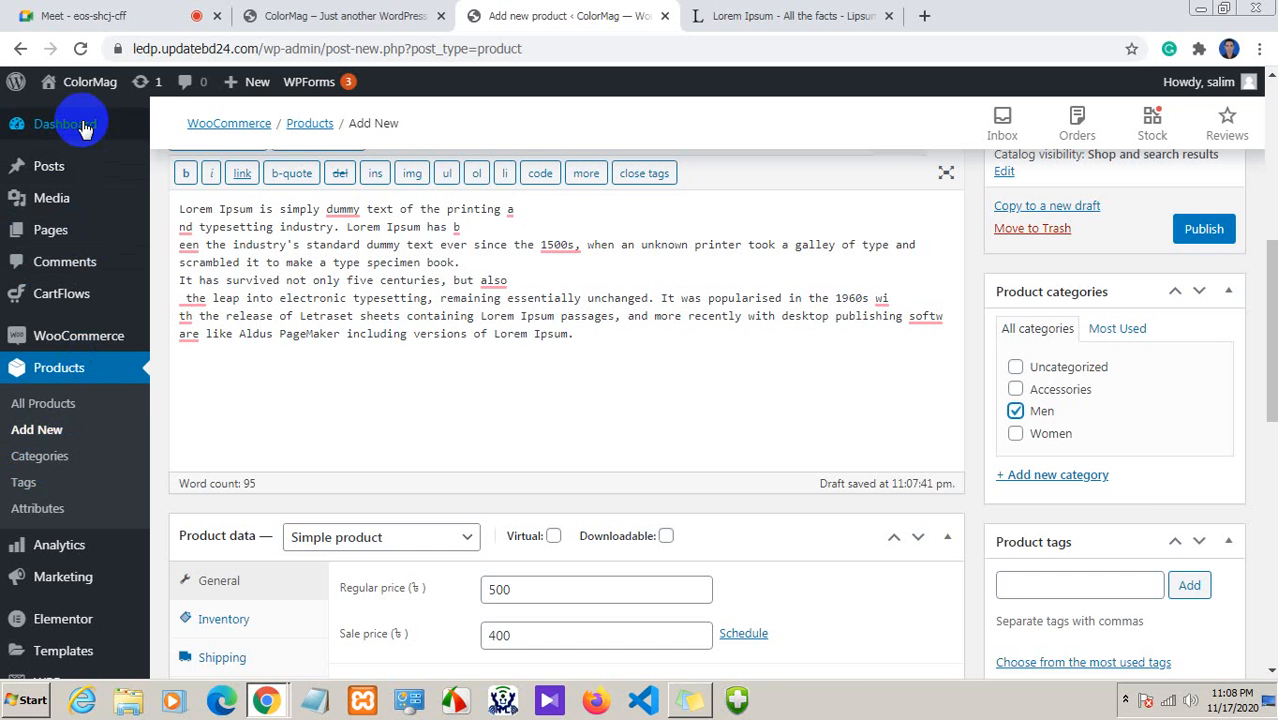
pyautogui.click(128, 12)
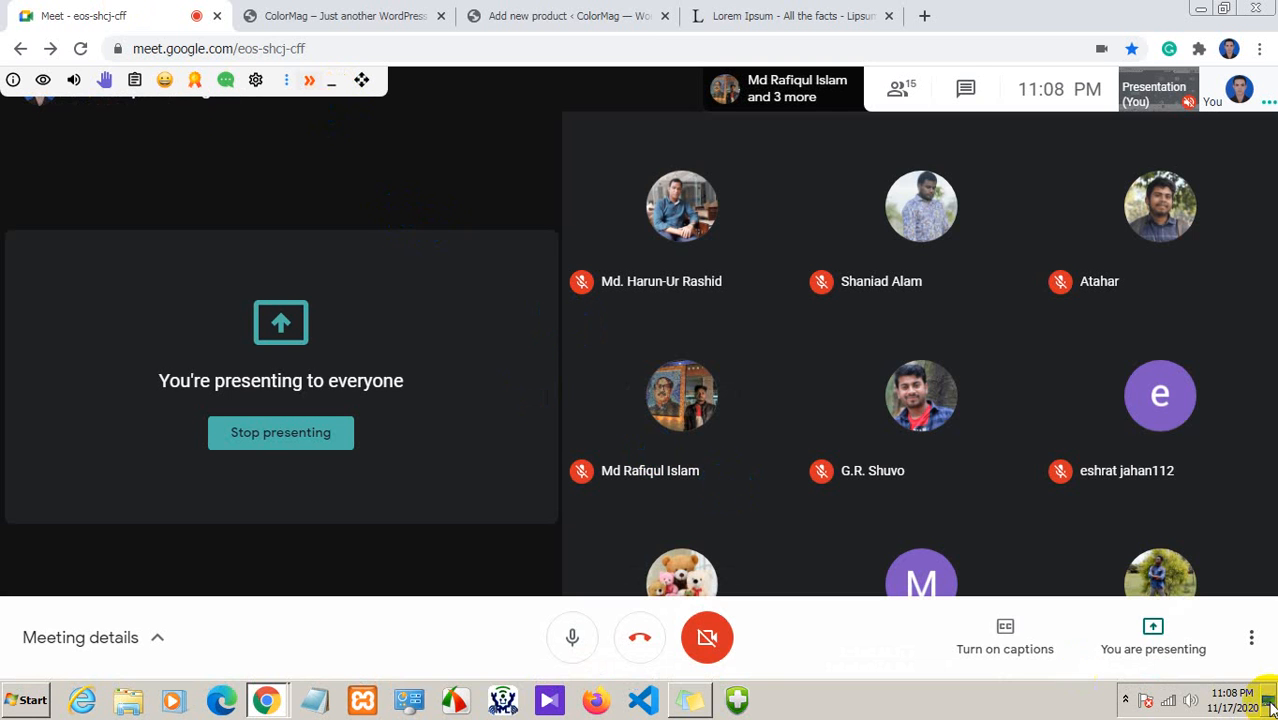
pyautogui.click(1126, 701)
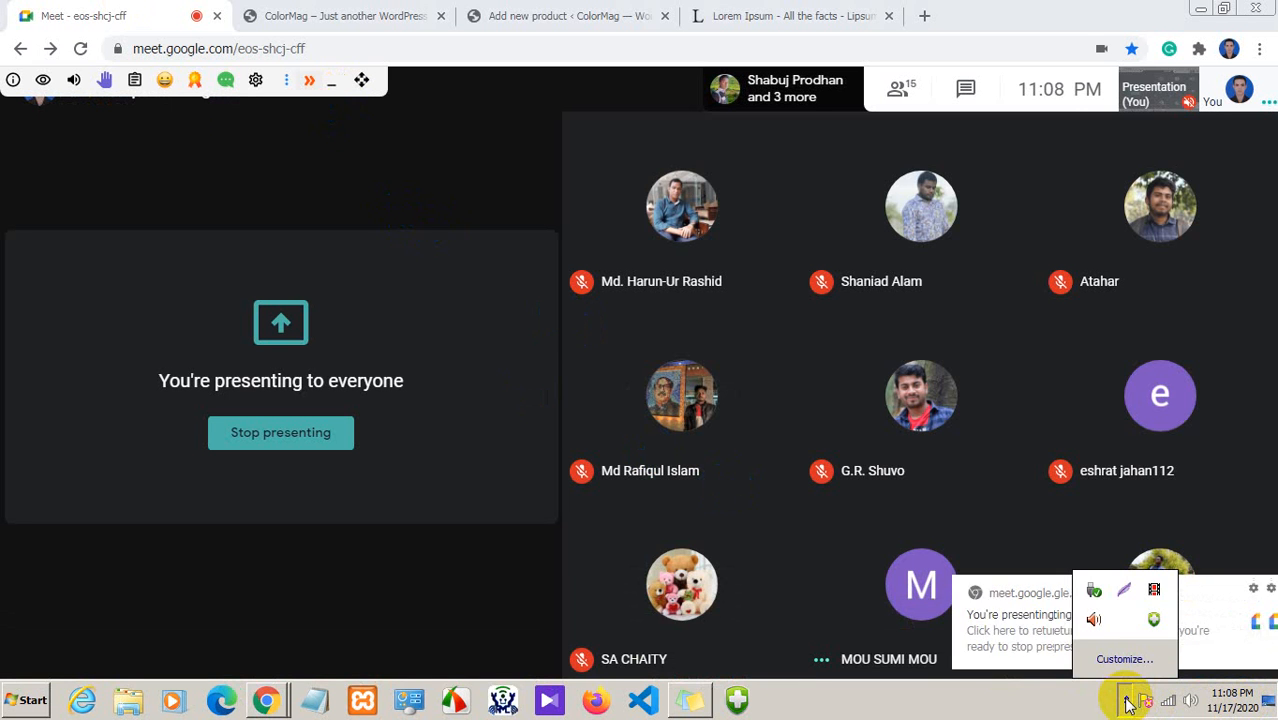
pyautogui.click(510, 15)
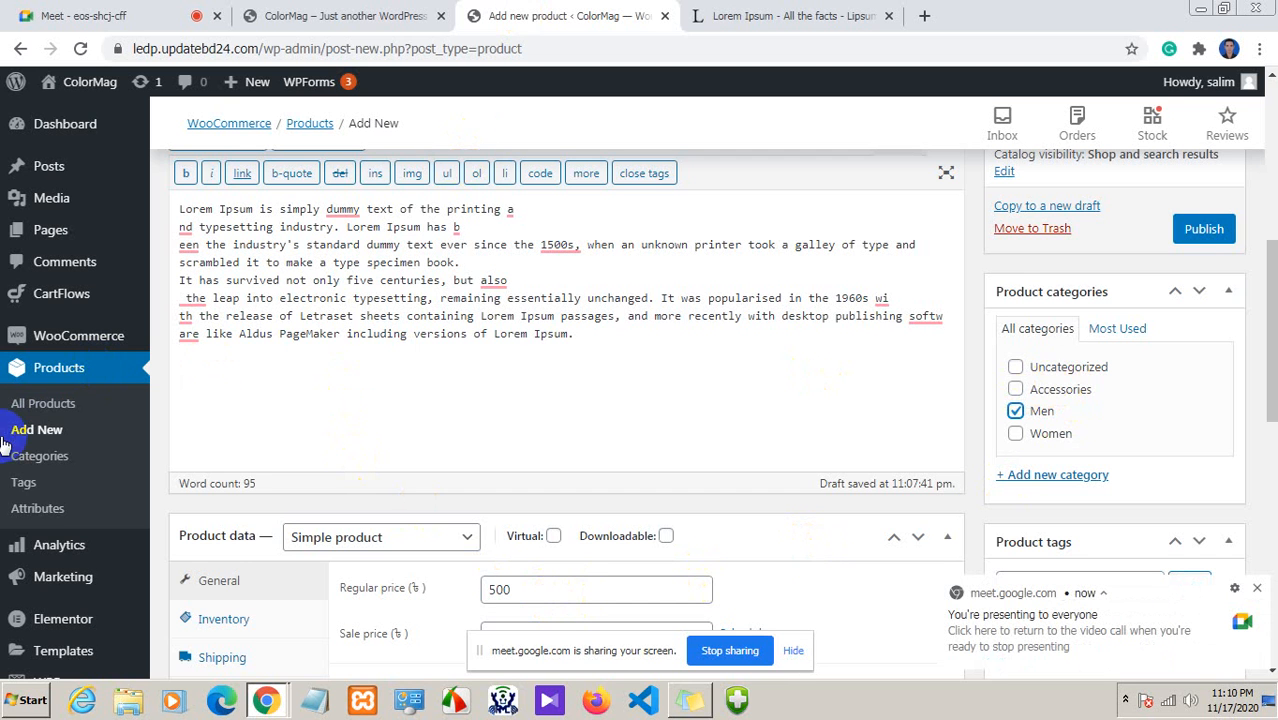
pyautogui.click(40, 462)
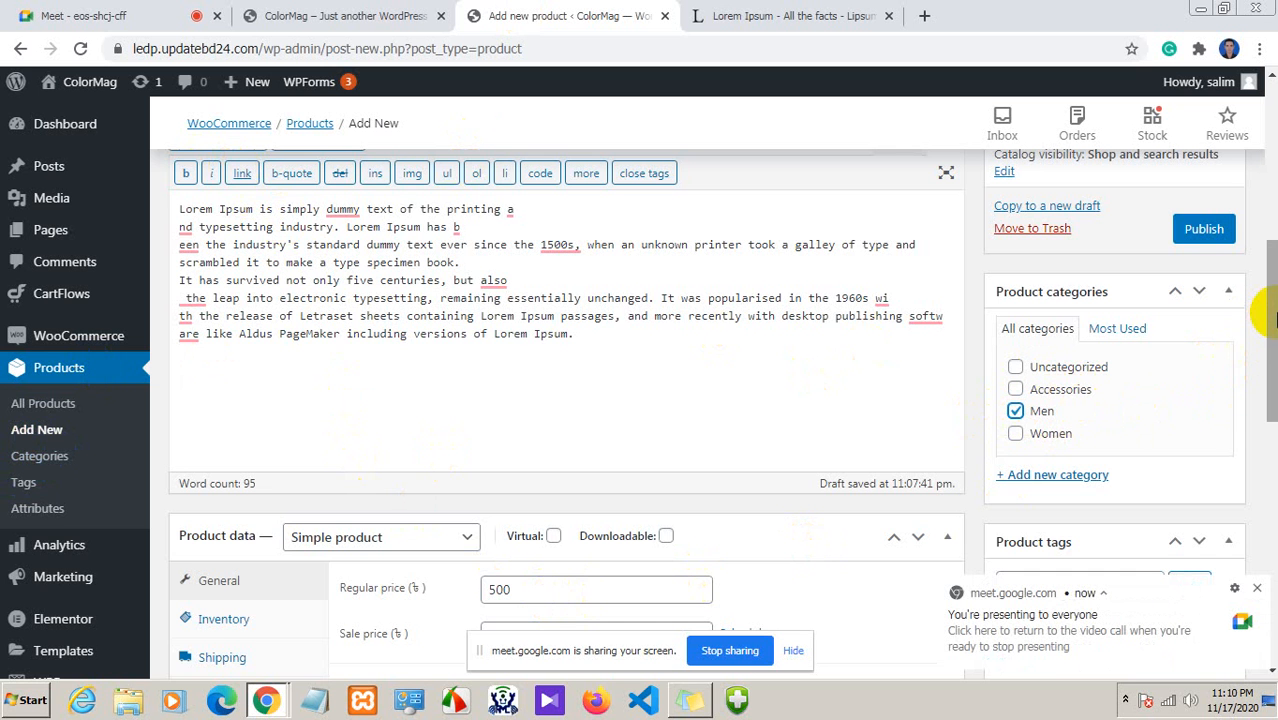
# Set men-fashion-free-img-2.jpg from the Media Library as the T-shirt's product image
pyautogui.moveTo(1272, 316); pyautogui.dragTo(1270, 553)
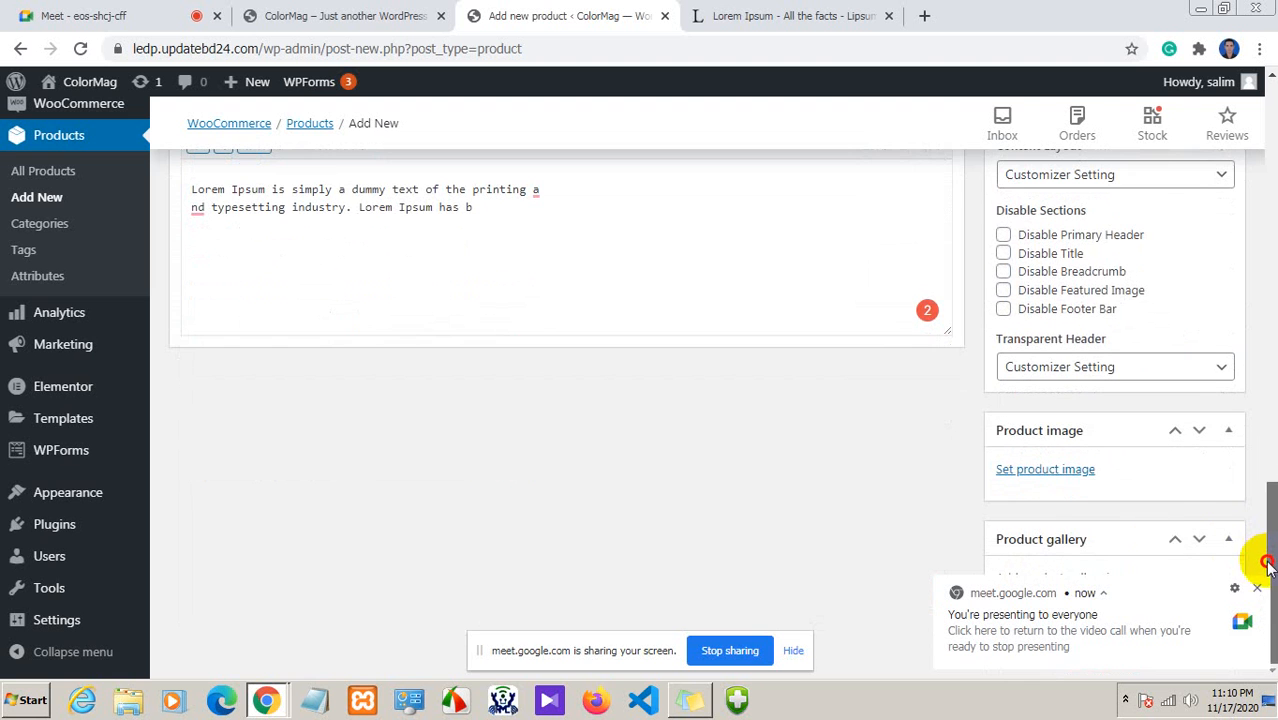
pyautogui.click(1057, 468)
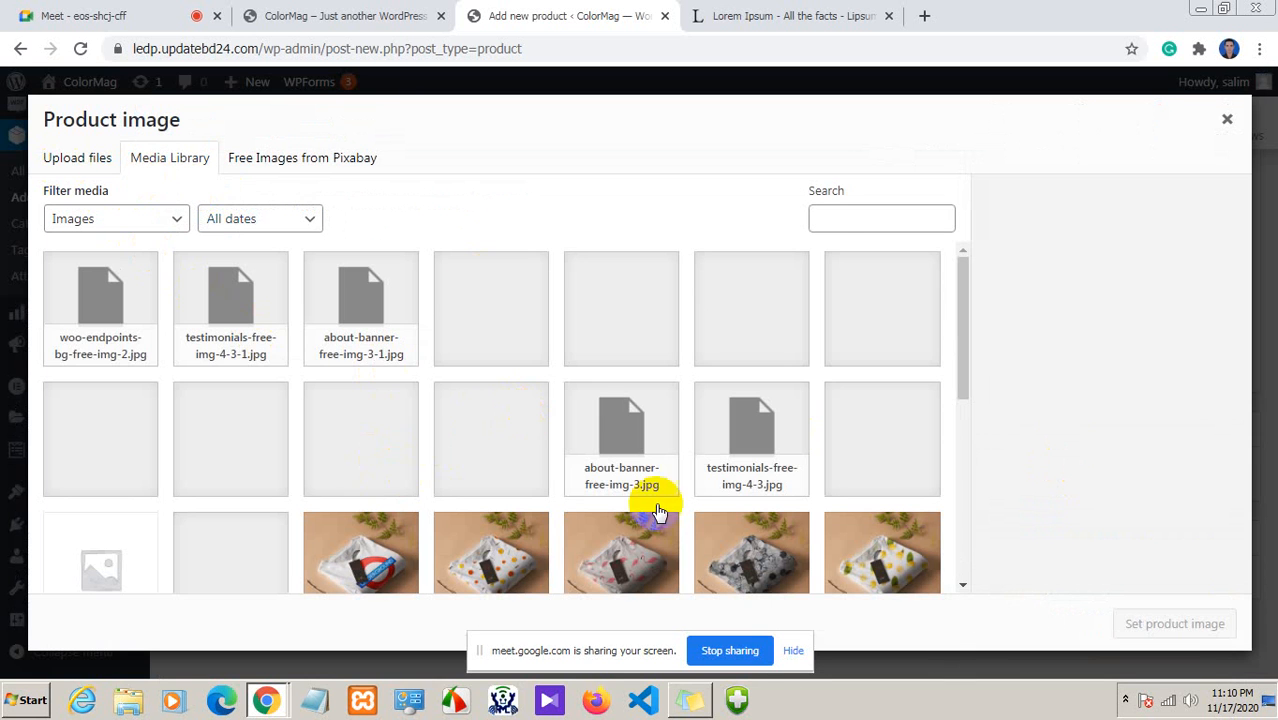
pyautogui.moveTo(961, 285); pyautogui.dragTo(957, 395)
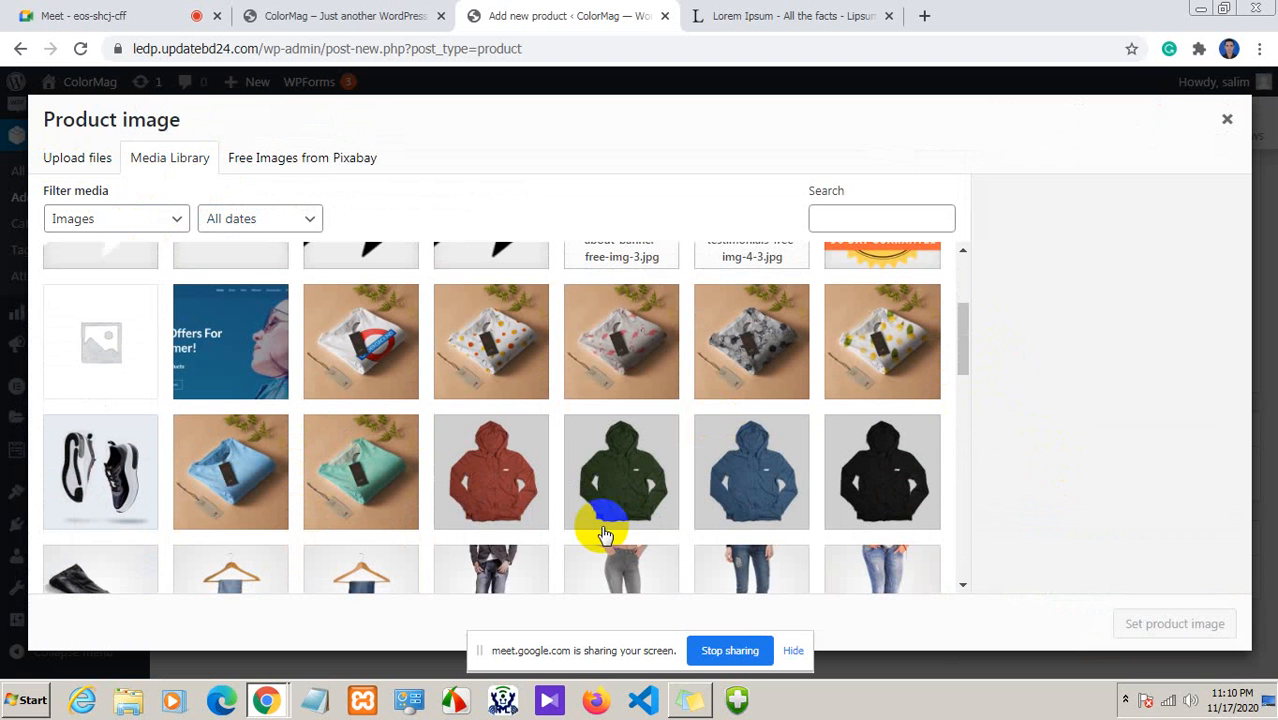
pyautogui.moveTo(961, 343)
pyautogui.mouseDown()
pyautogui.moveTo(930, 509)
pyautogui.moveTo(930, 391)
pyautogui.moveTo(964, 288)
pyautogui.moveTo(966, 365)
pyautogui.mouseUp()
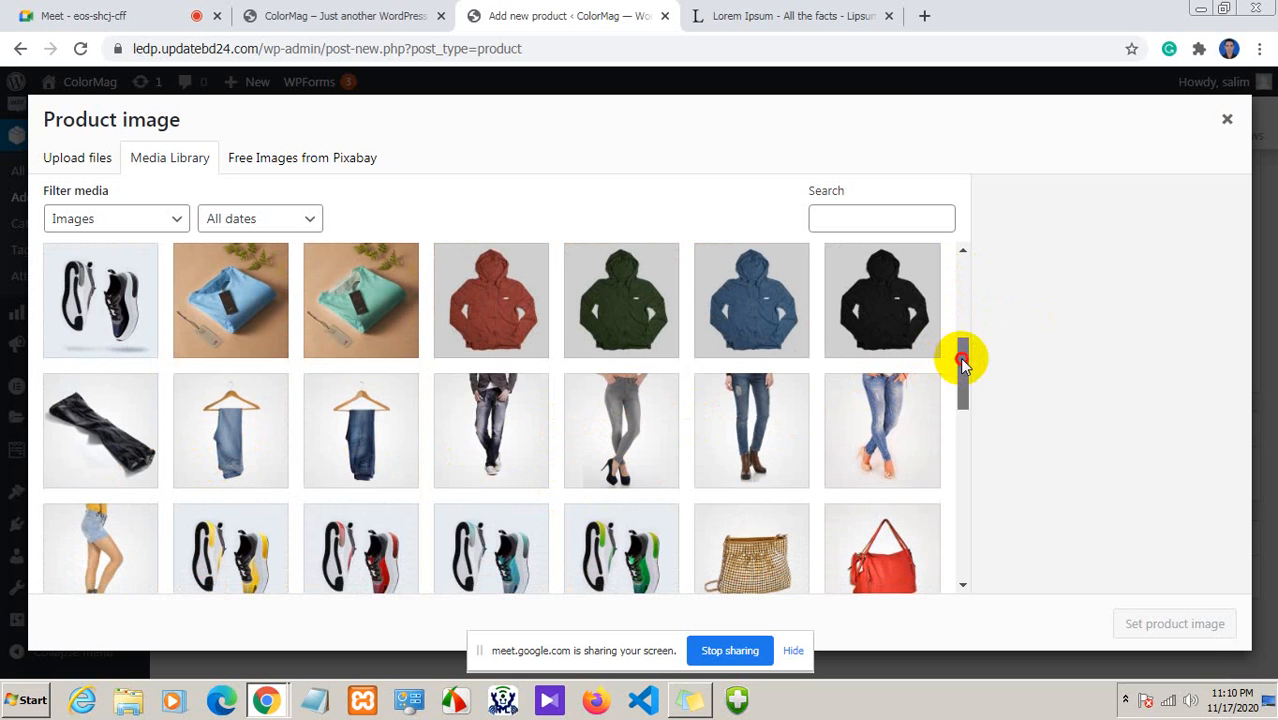
pyautogui.moveTo(963, 365); pyautogui.dragTo(943, 281)
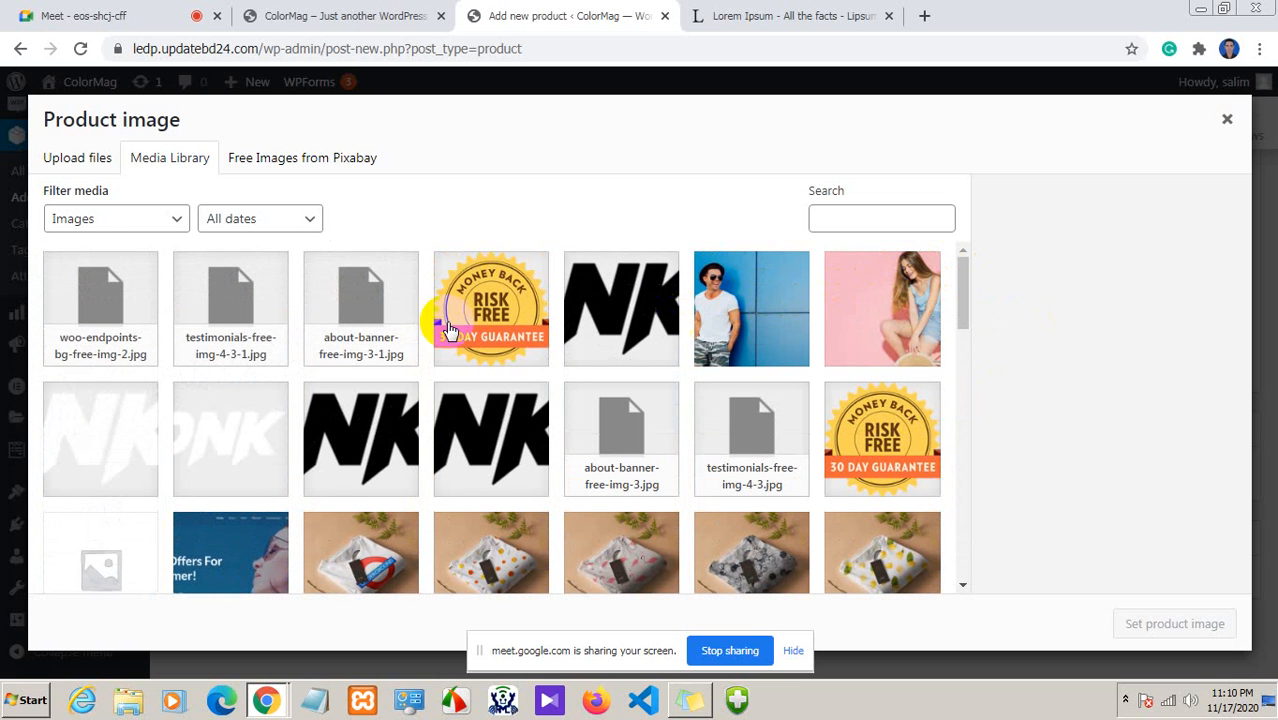
pyautogui.click(755, 314)
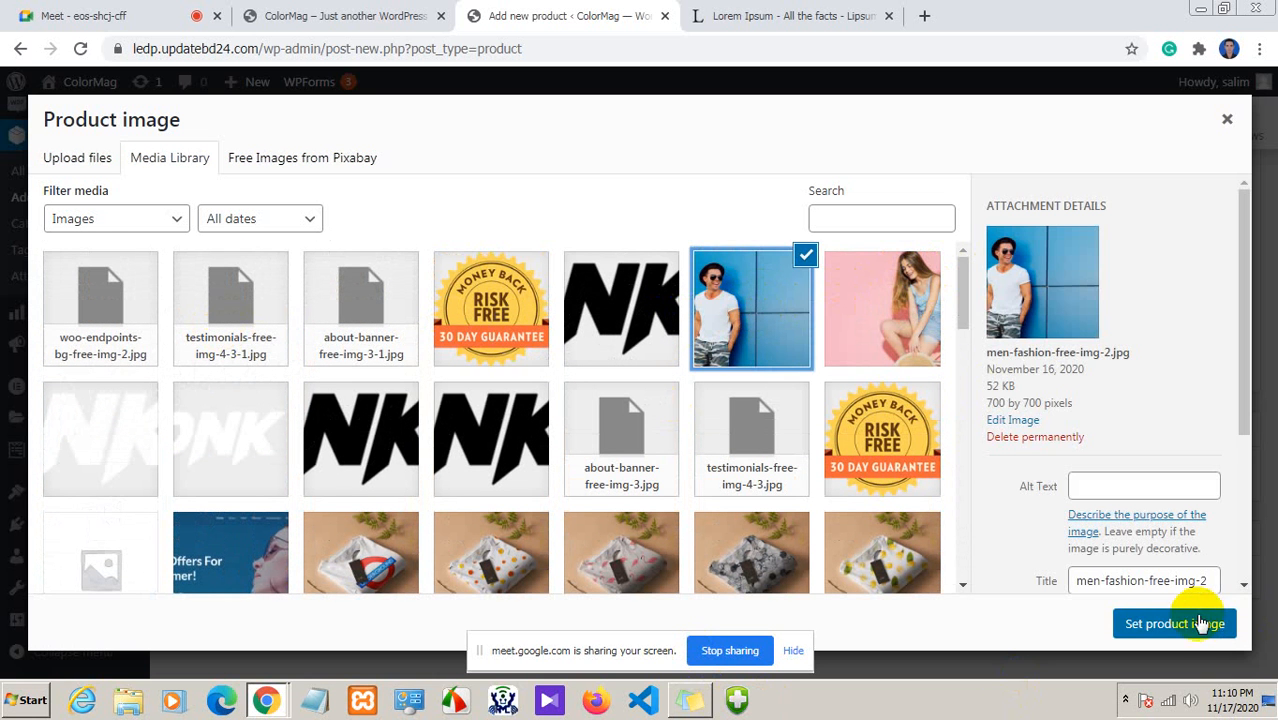
pyautogui.click(1120, 624)
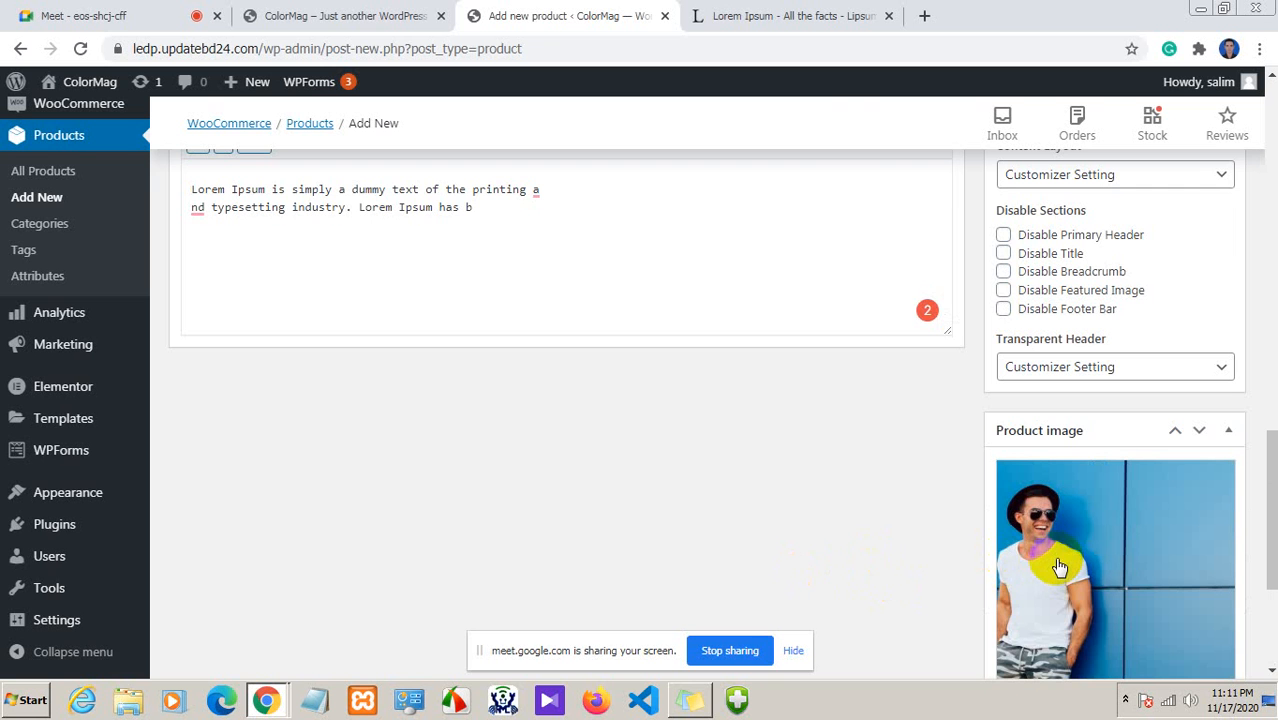
# Add the black, red, green and blue hoodie images from the Media Library to the T-shirt's product gallery
pyautogui.scroll(-3, 790, 563)
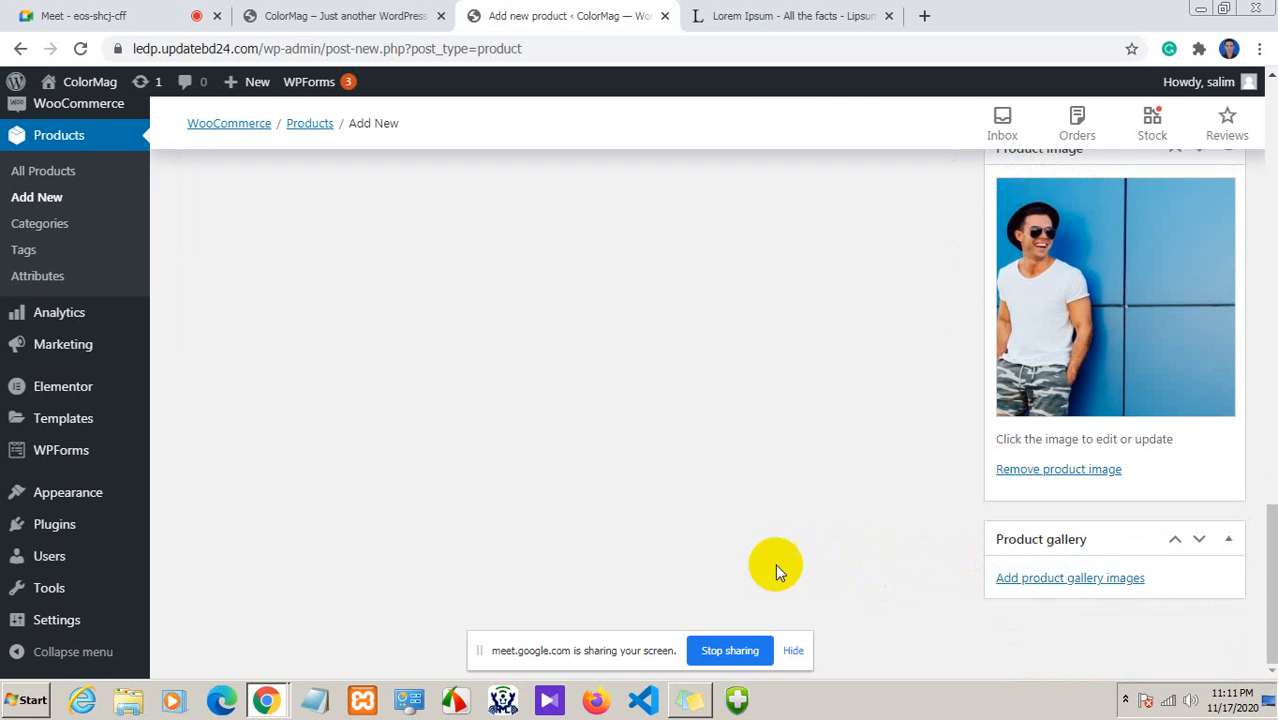
pyautogui.click(1070, 579)
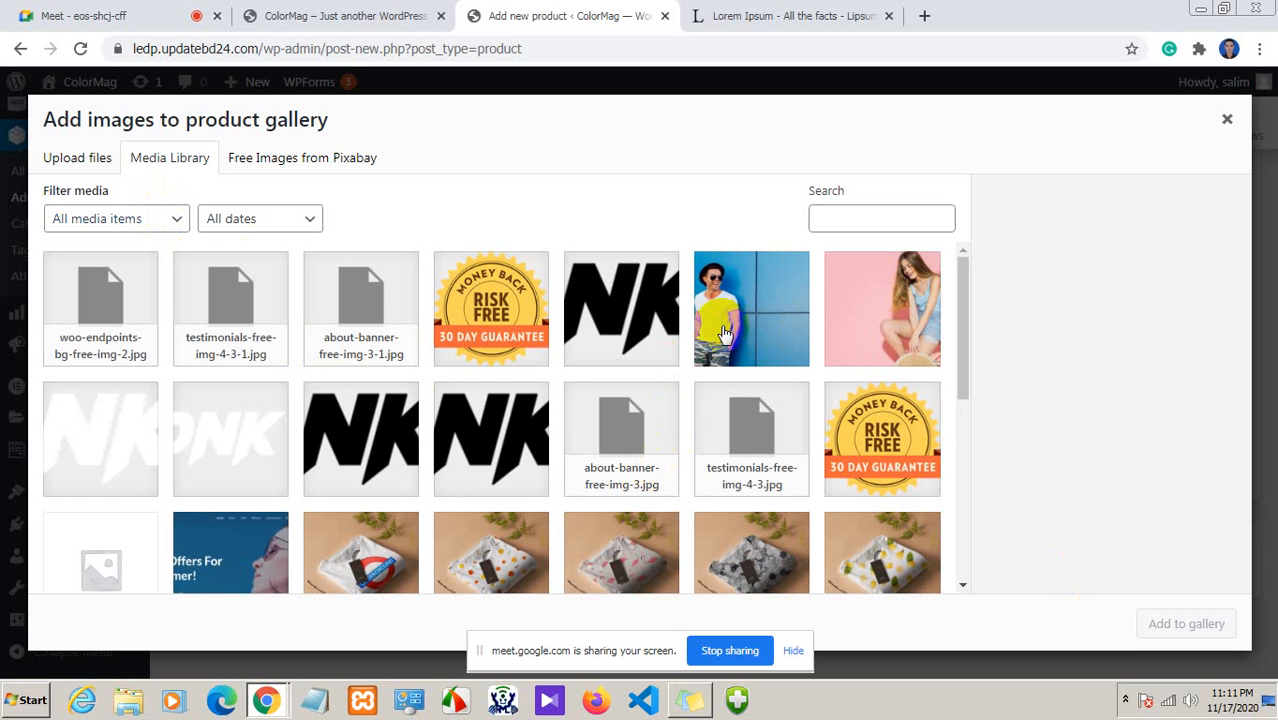
pyautogui.click(724, 332)
pyautogui.scroll(-3, 508, 465)
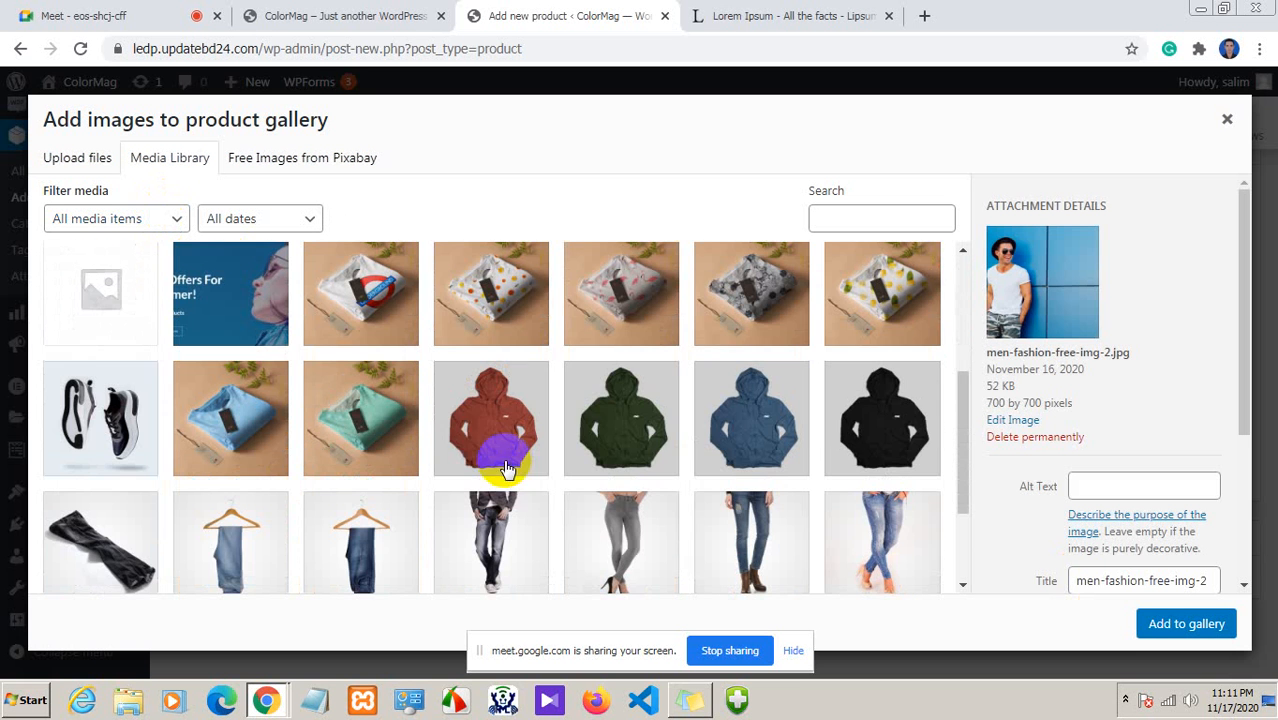
pyautogui.click(484, 437)
pyautogui.click(592, 438)
pyautogui.click(731, 433)
pyautogui.click(897, 428)
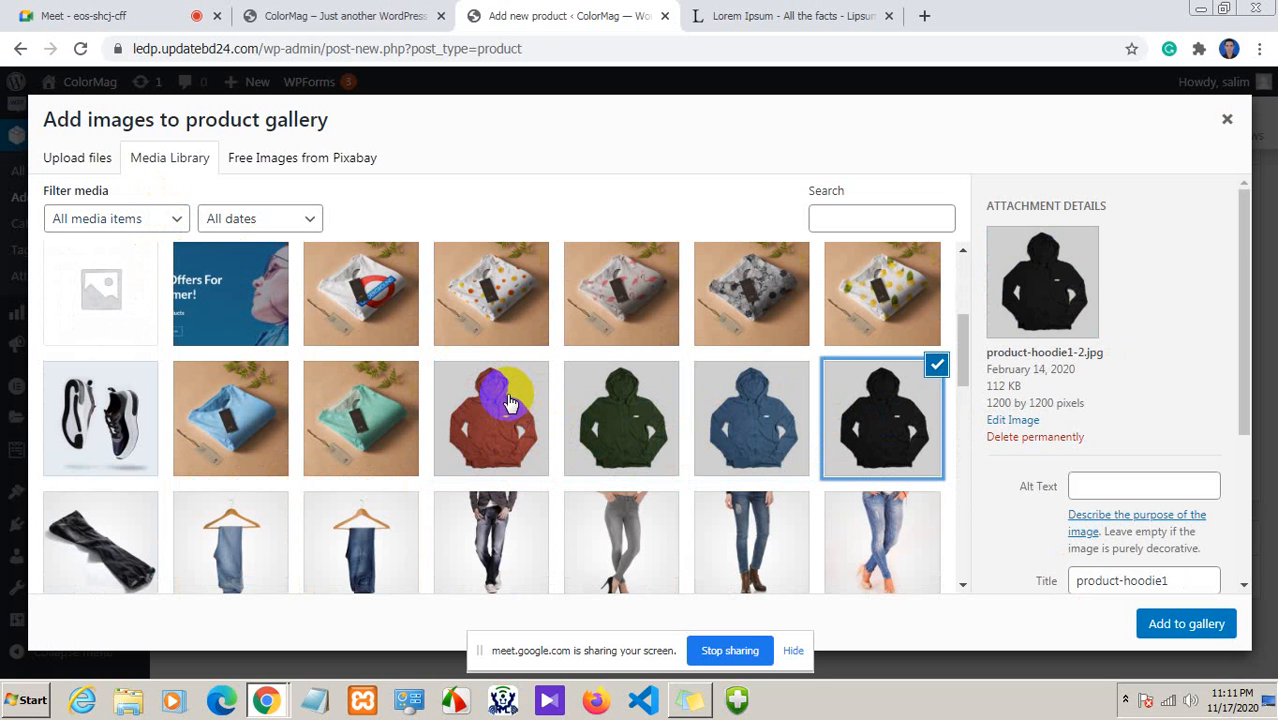
pyautogui.click(510, 402)
pyautogui.click(640, 405)
pyautogui.click(735, 405)
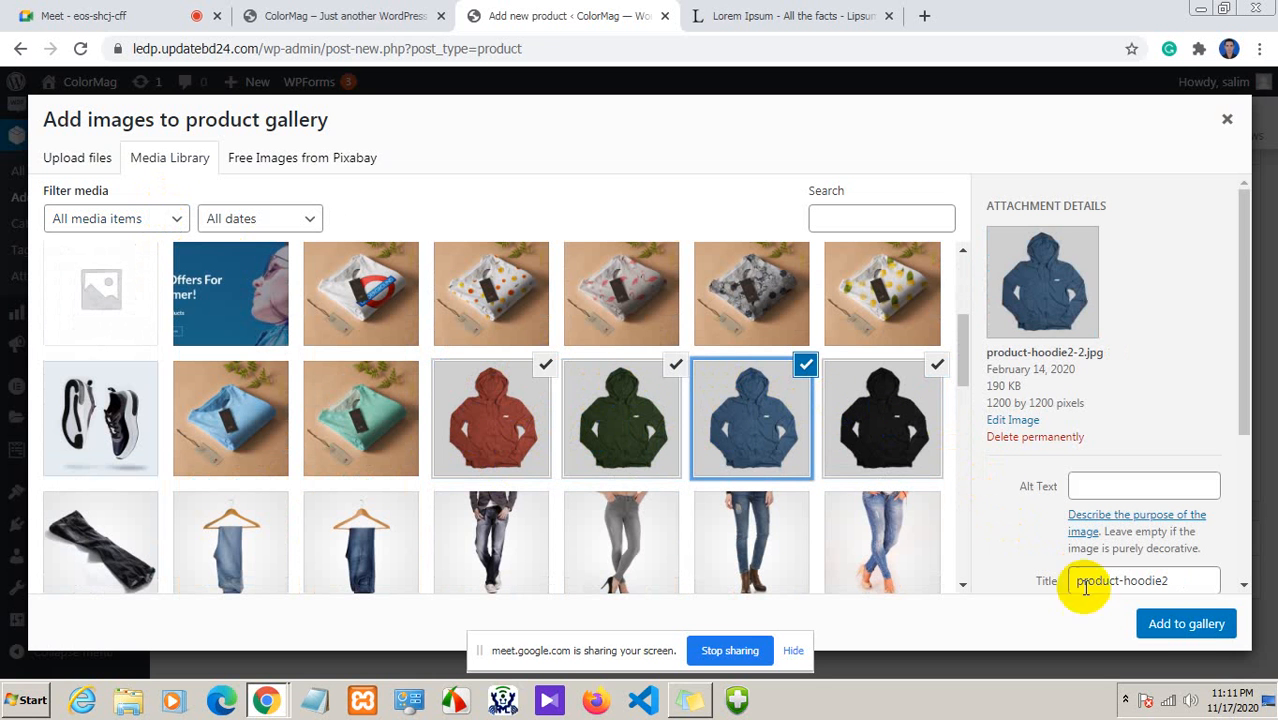
pyautogui.click(1182, 628)
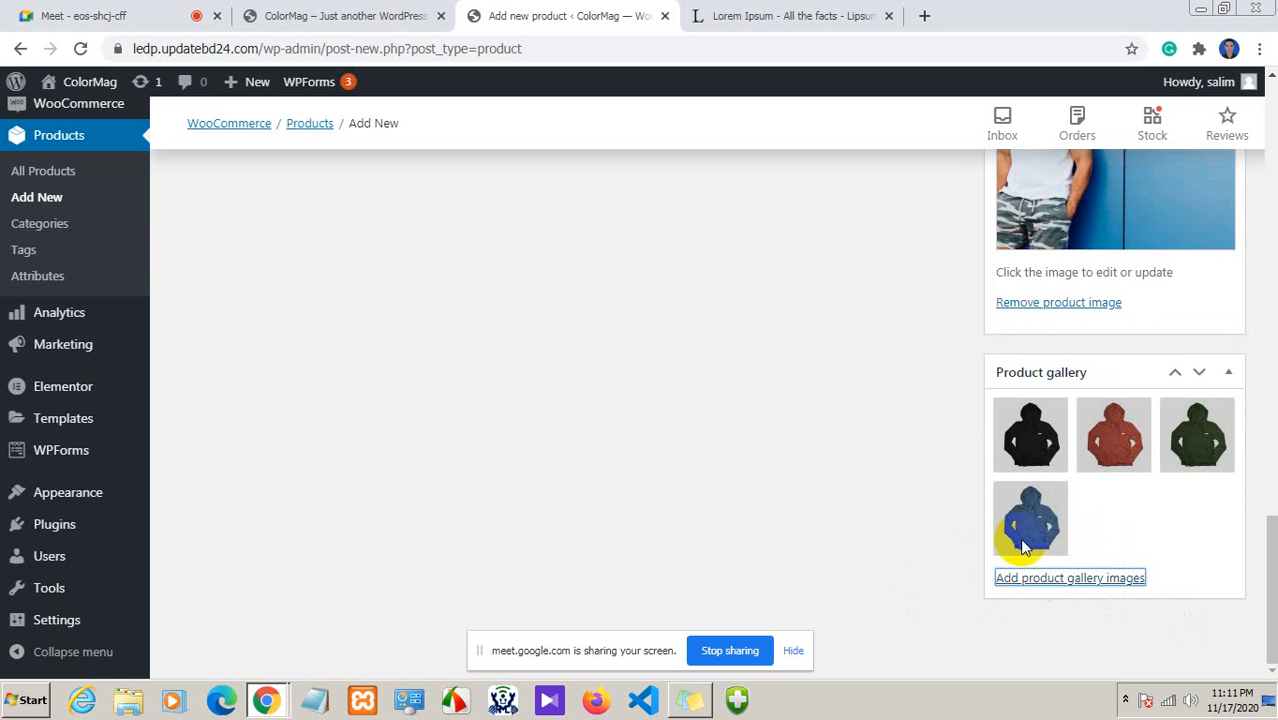
# Review the T-shirt form's short description, prices, category, product image and gallery, up to the product title
pyautogui.scroll(6, 1047, 420)
pyautogui.scroll(2, 845, 440)
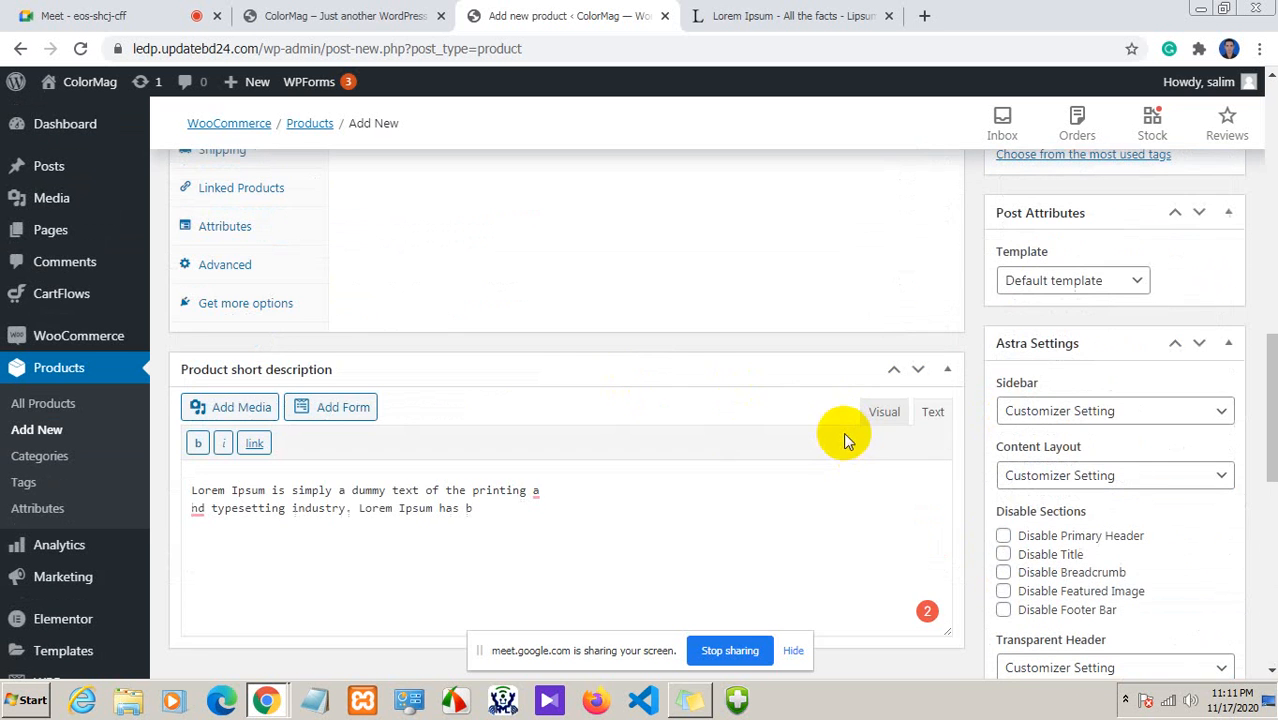
pyautogui.scroll(5, 817, 403)
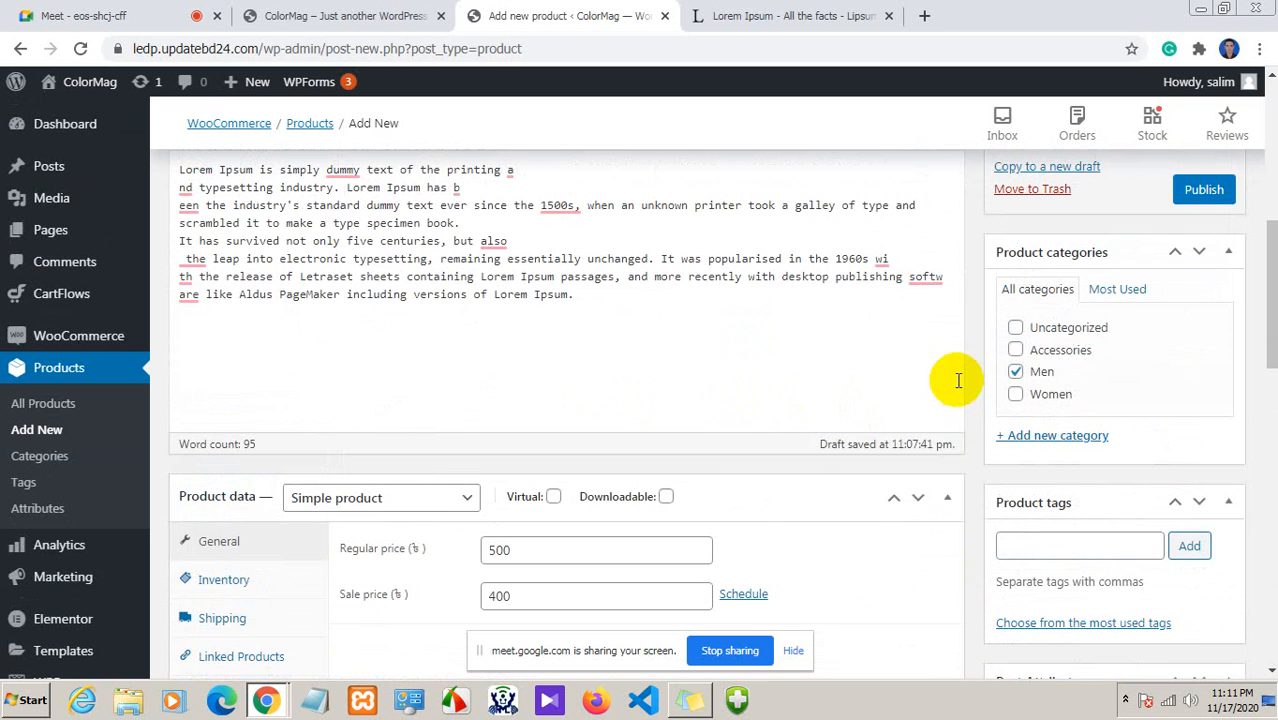
pyautogui.scroll(6, 645, 396)
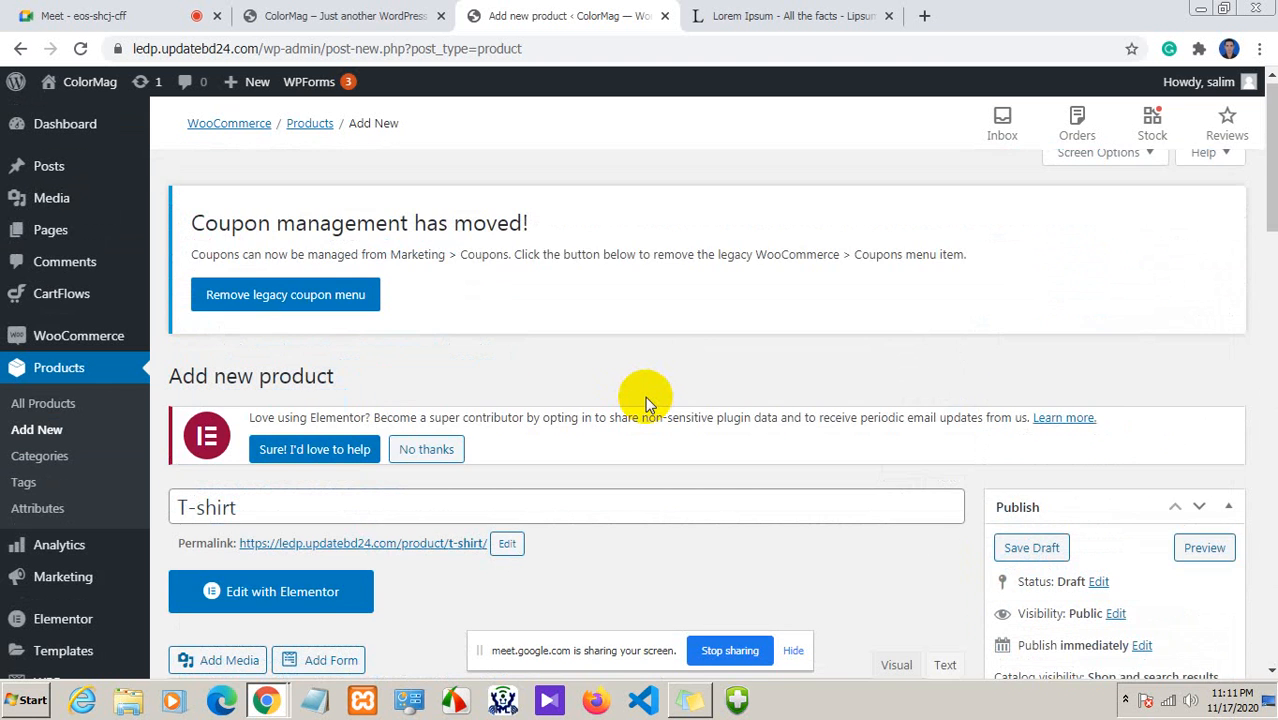
pyautogui.scroll(-15, 645, 396)
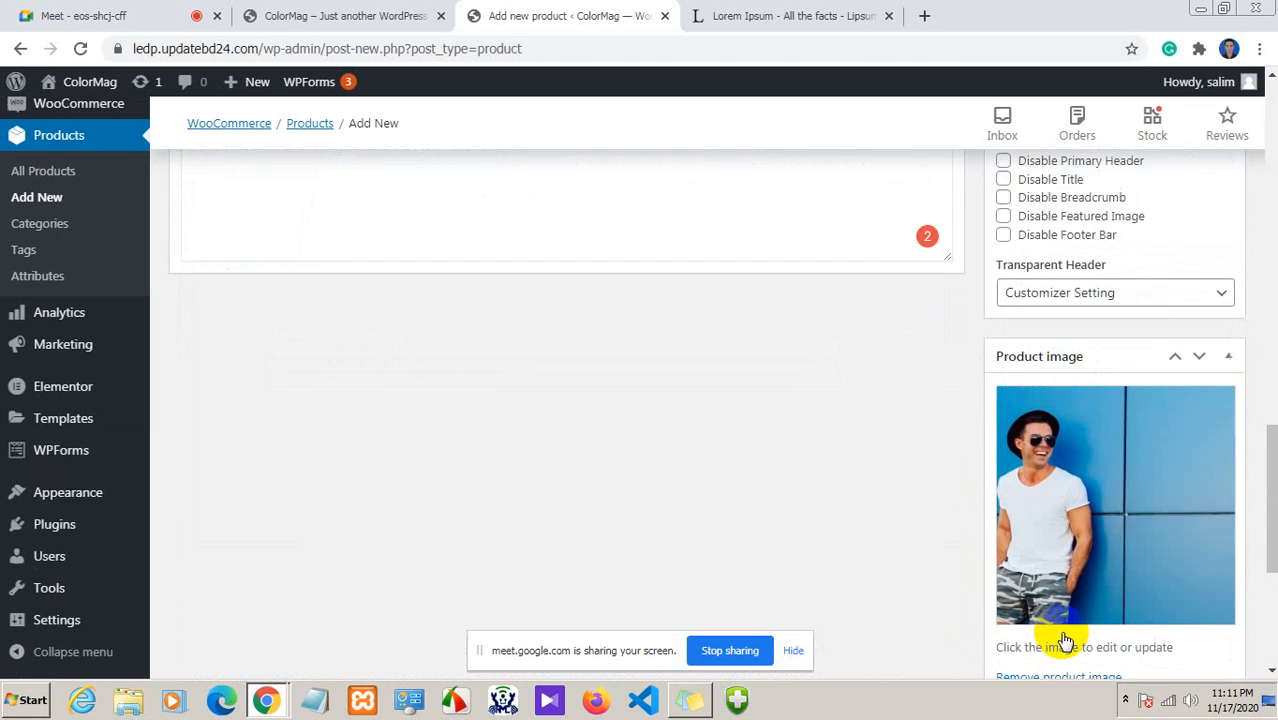
pyautogui.scroll(-4, 1066, 640)
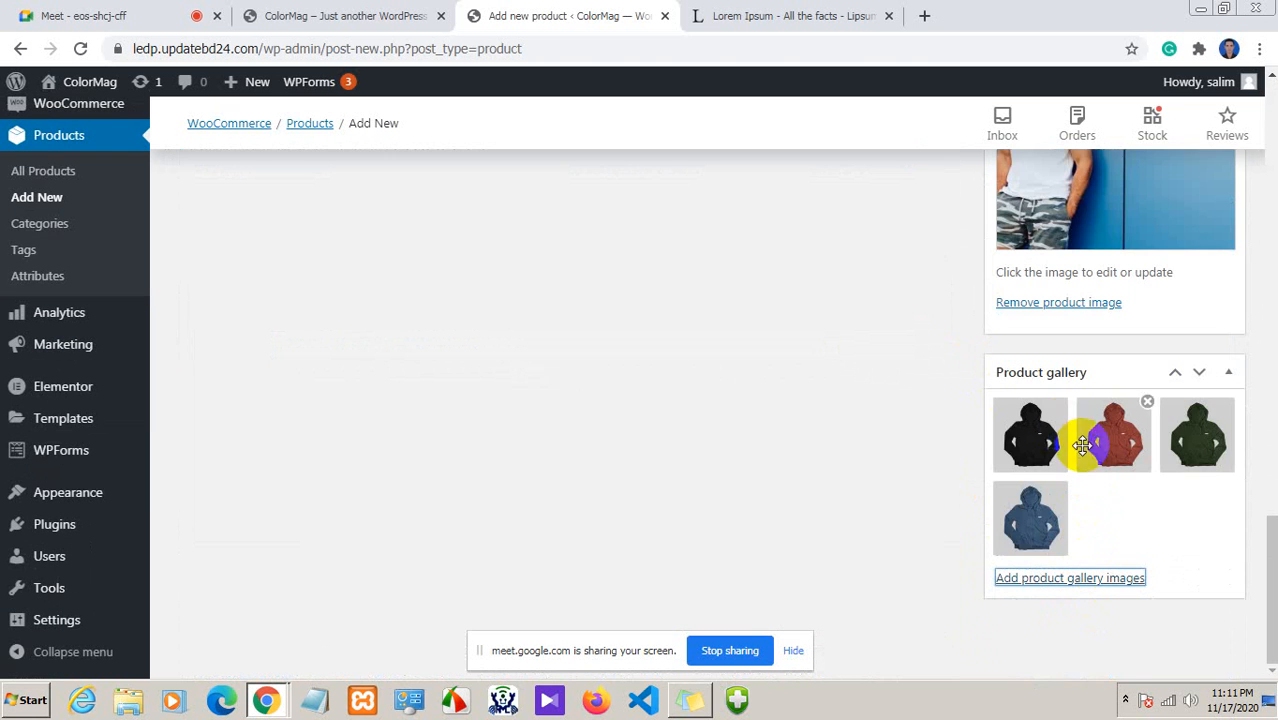
pyautogui.scroll(1, 1082, 444)
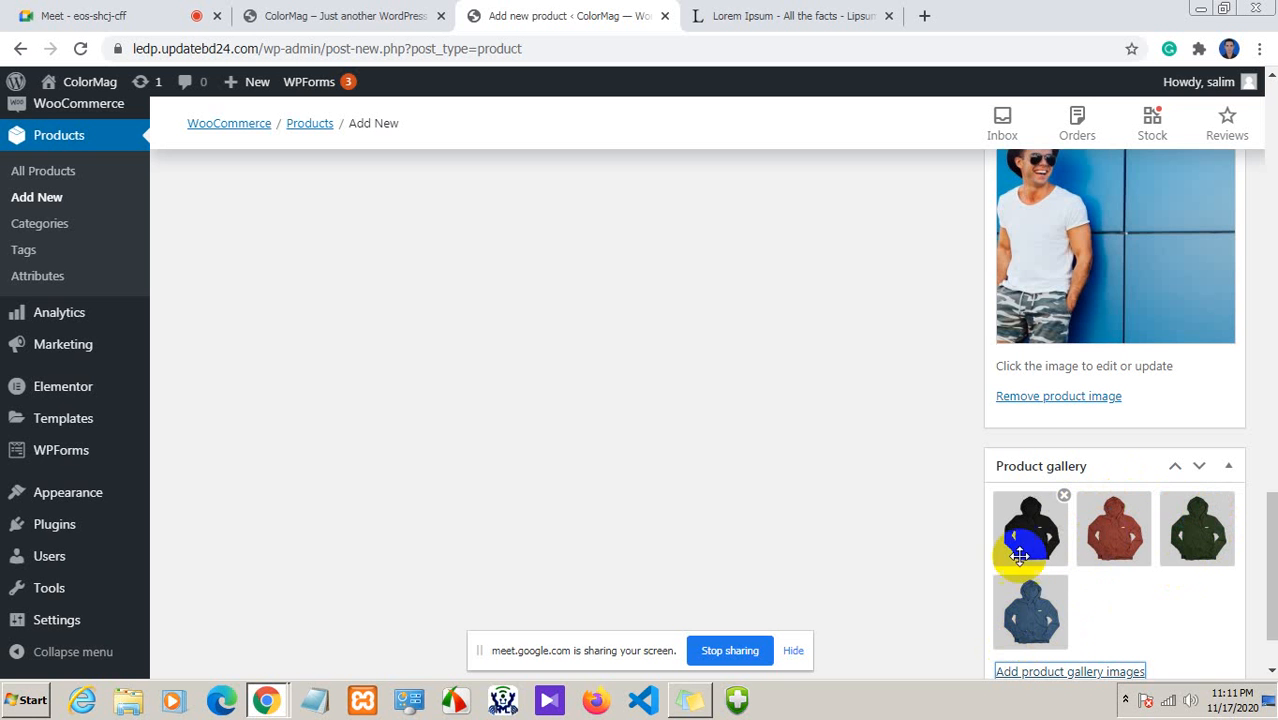
pyautogui.scroll(-1, 789, 571)
pyautogui.scroll(14, 864, 494)
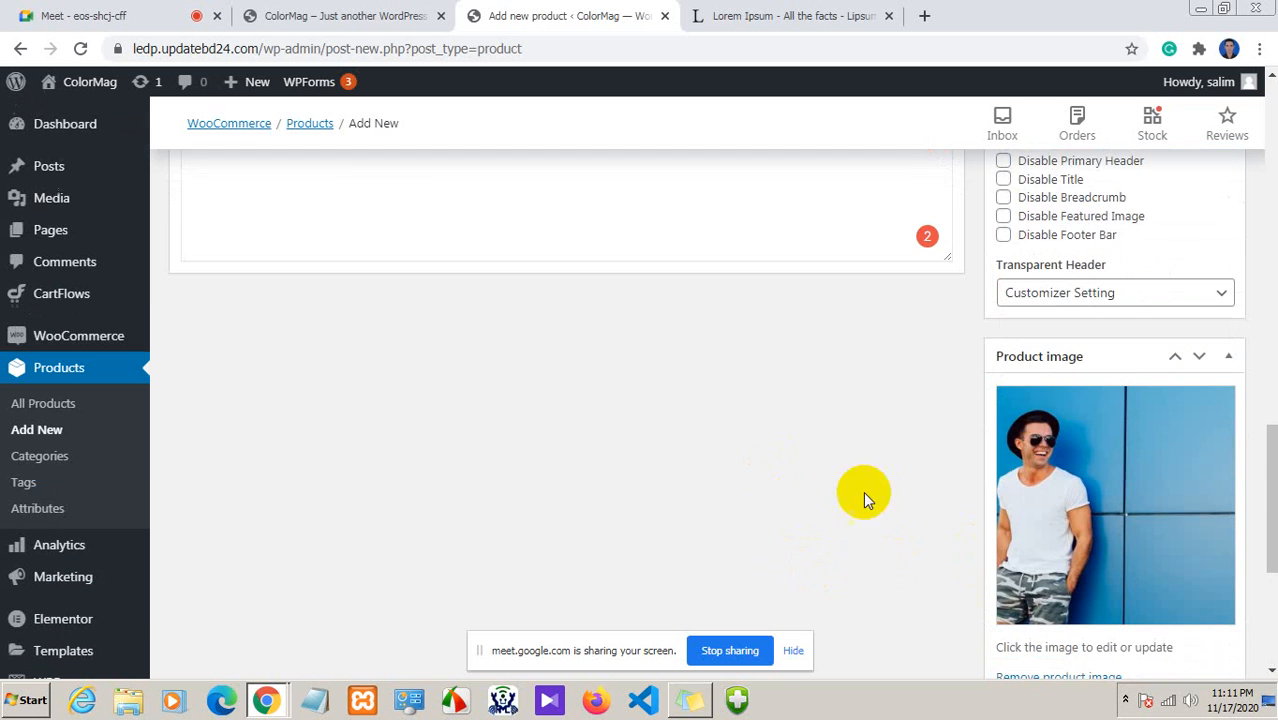
pyautogui.scroll(3, 1022, 451)
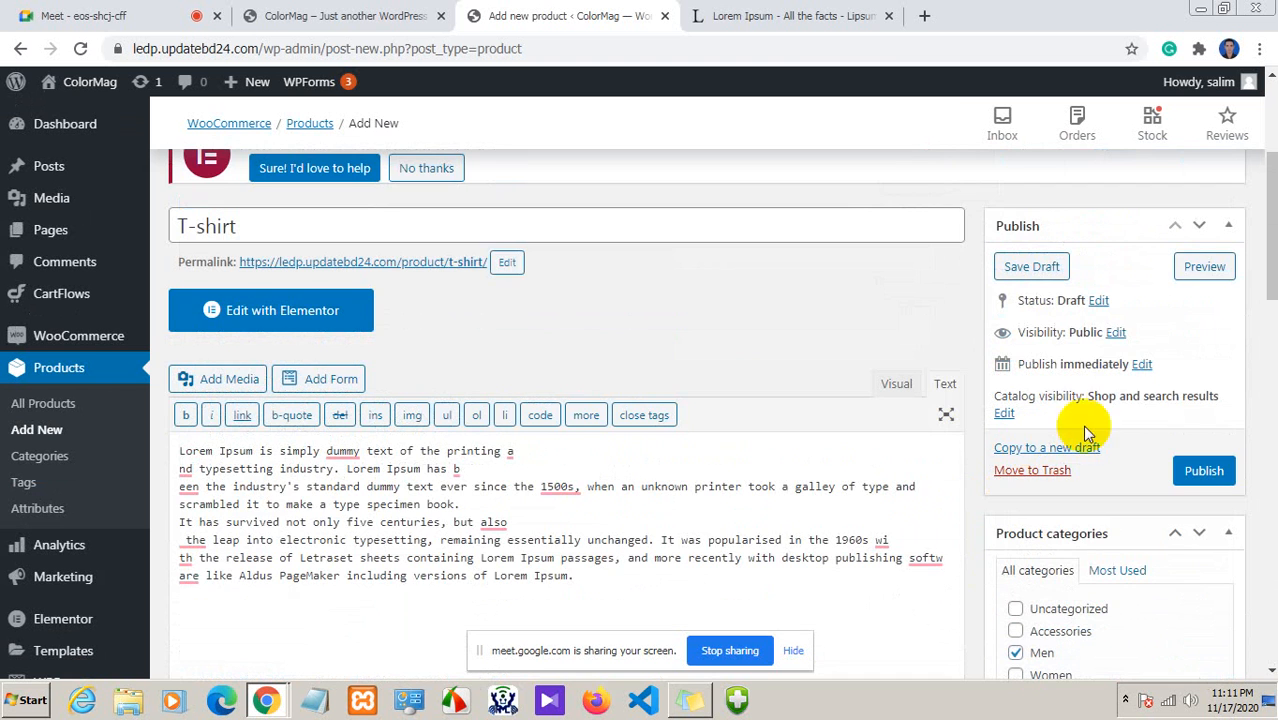
pyautogui.scroll(3, 460, 329)
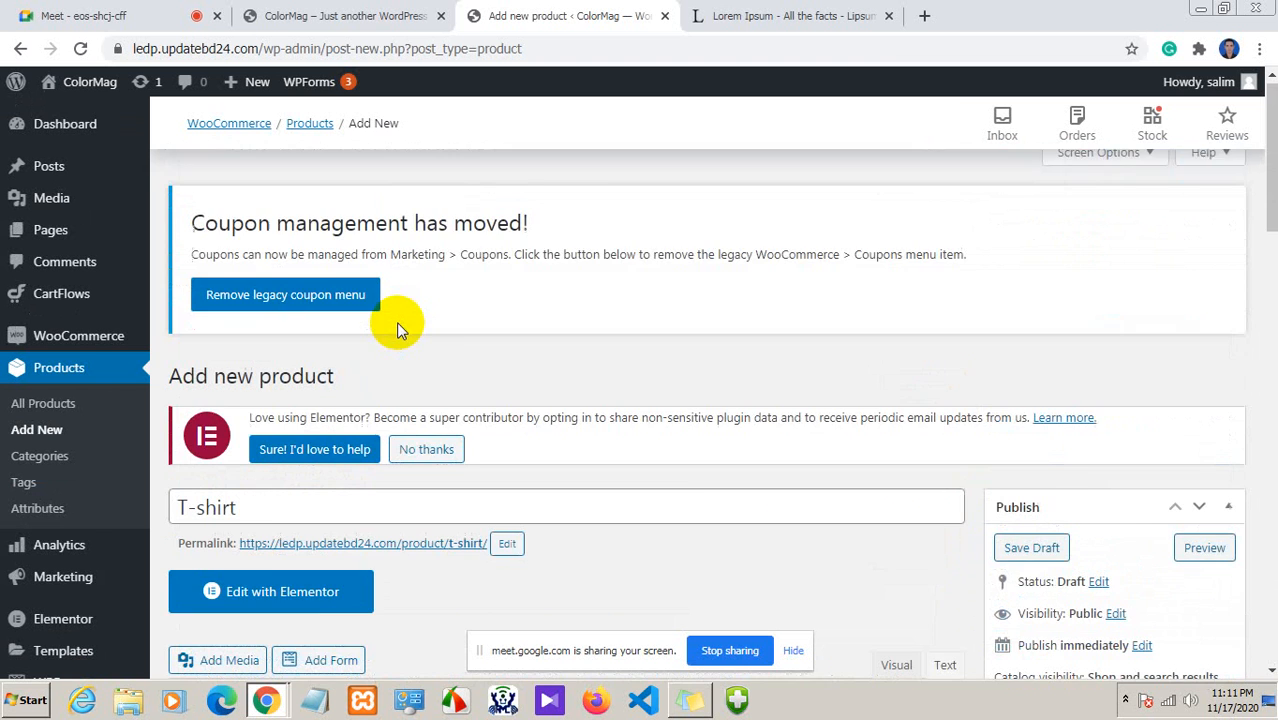
# Examine the T-shirt's product data, product tags, template and Astra settings before publishing
pyautogui.scroll(-3, 560, 400)
pyautogui.scroll(-4, 1084, 342)
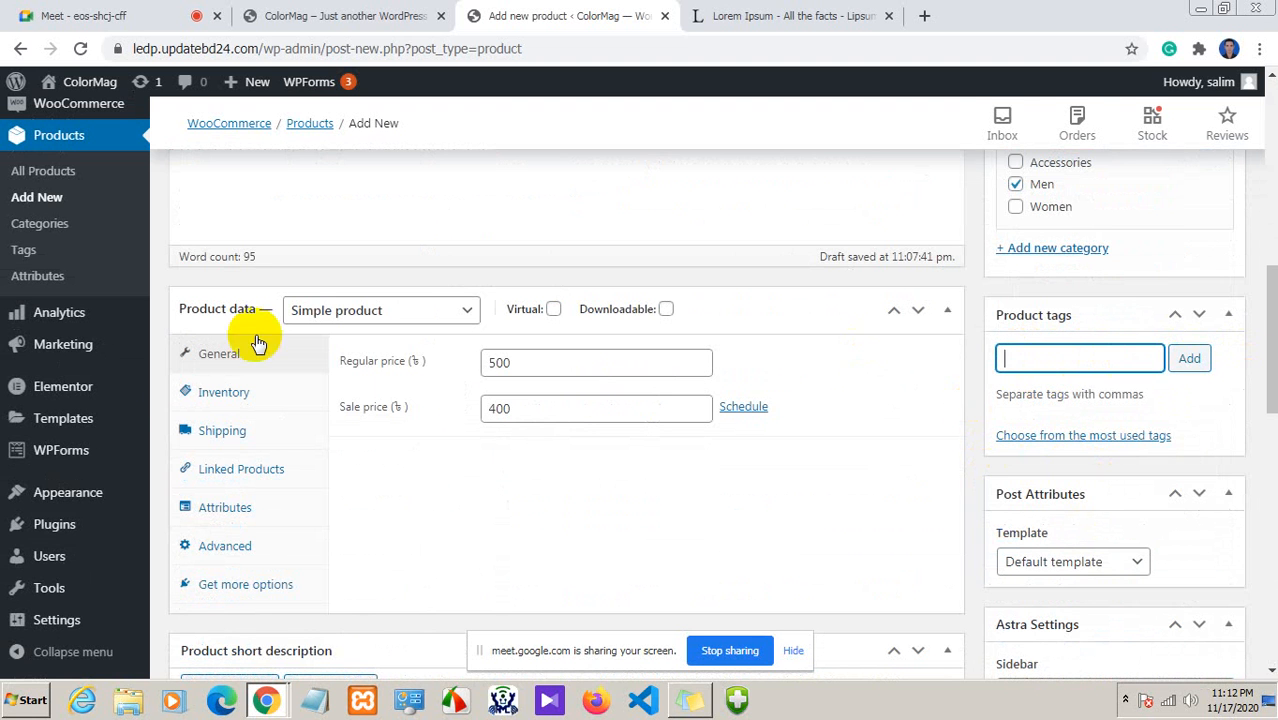
pyautogui.scroll(-2, 20, 490)
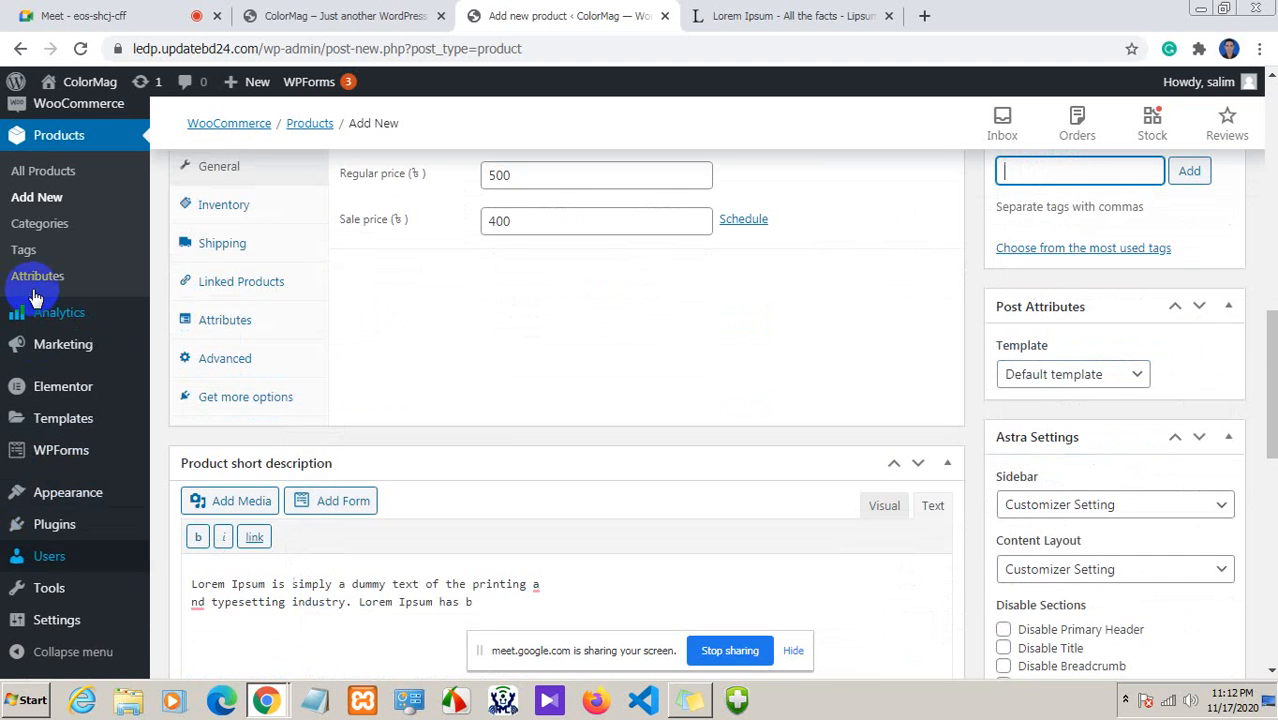
pyautogui.scroll(2, 33, 283)
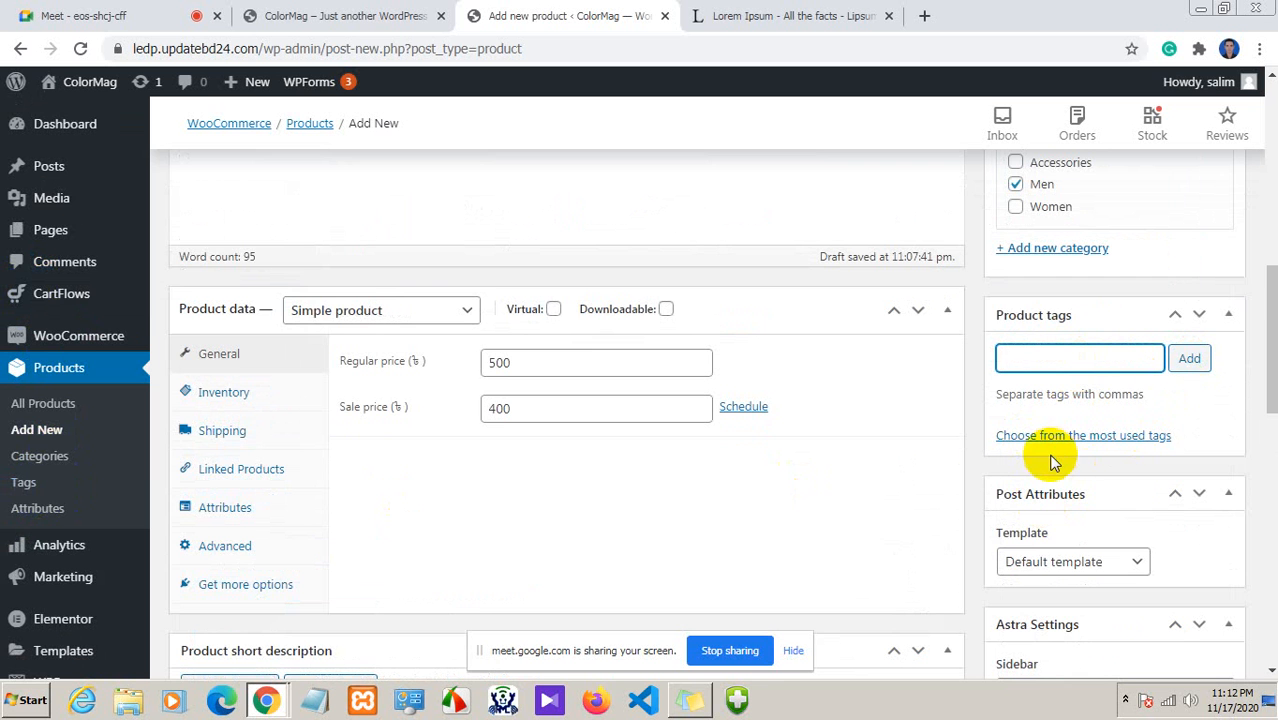
pyautogui.scroll(-2, 1083, 497)
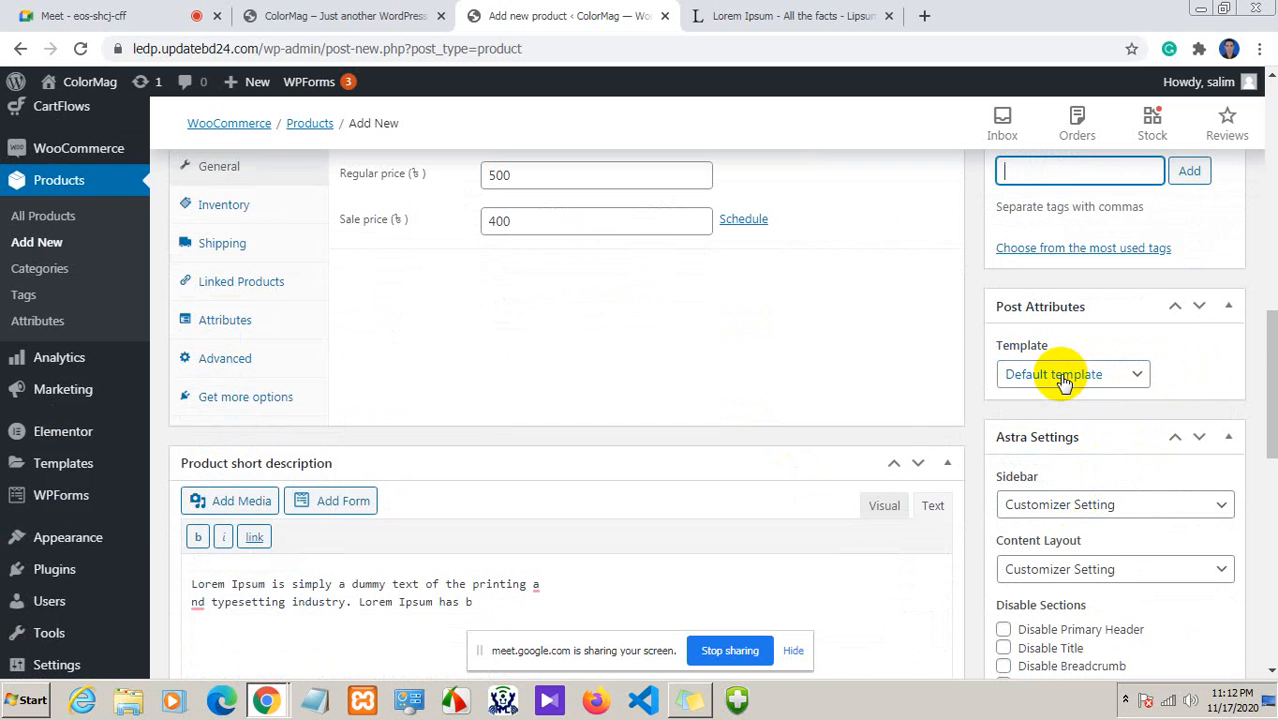
pyautogui.scroll(-2, 1040, 505)
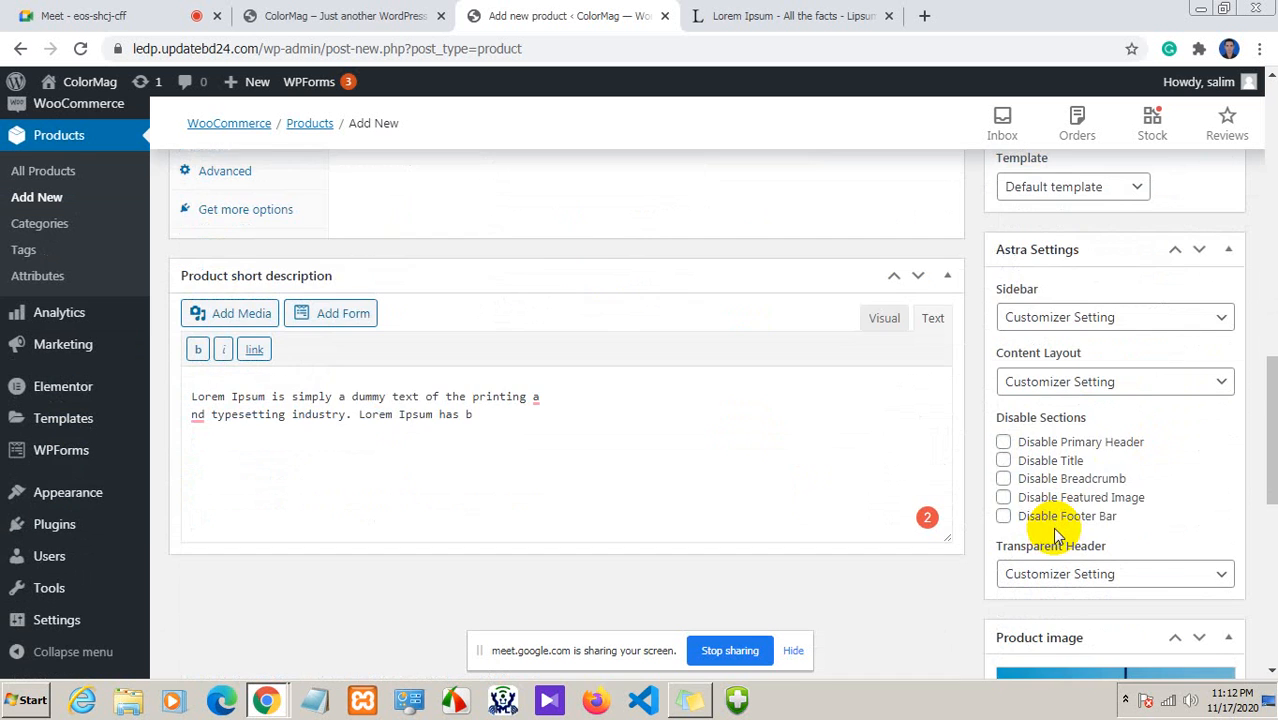
pyautogui.scroll(-6, 1052, 527)
pyautogui.scroll(4, 1055, 510)
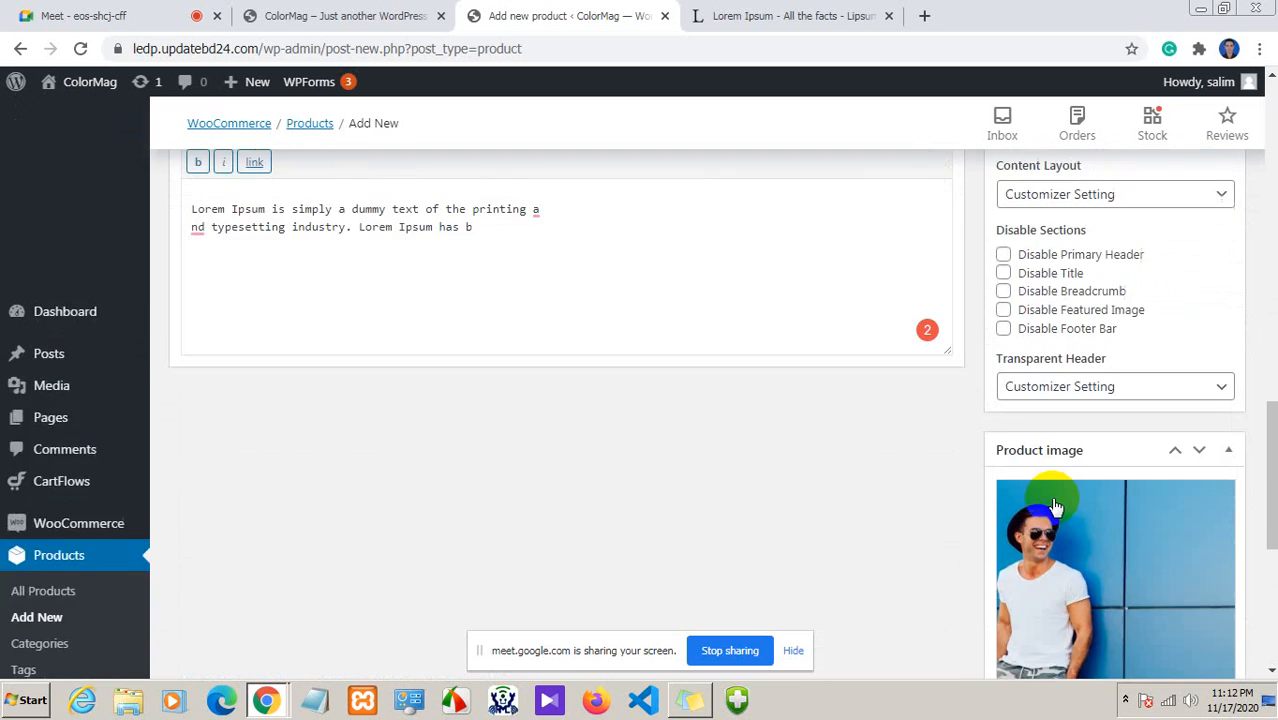
# Publish the T-shirt product and open the list of all products
pyautogui.scroll(10, 1060, 490)
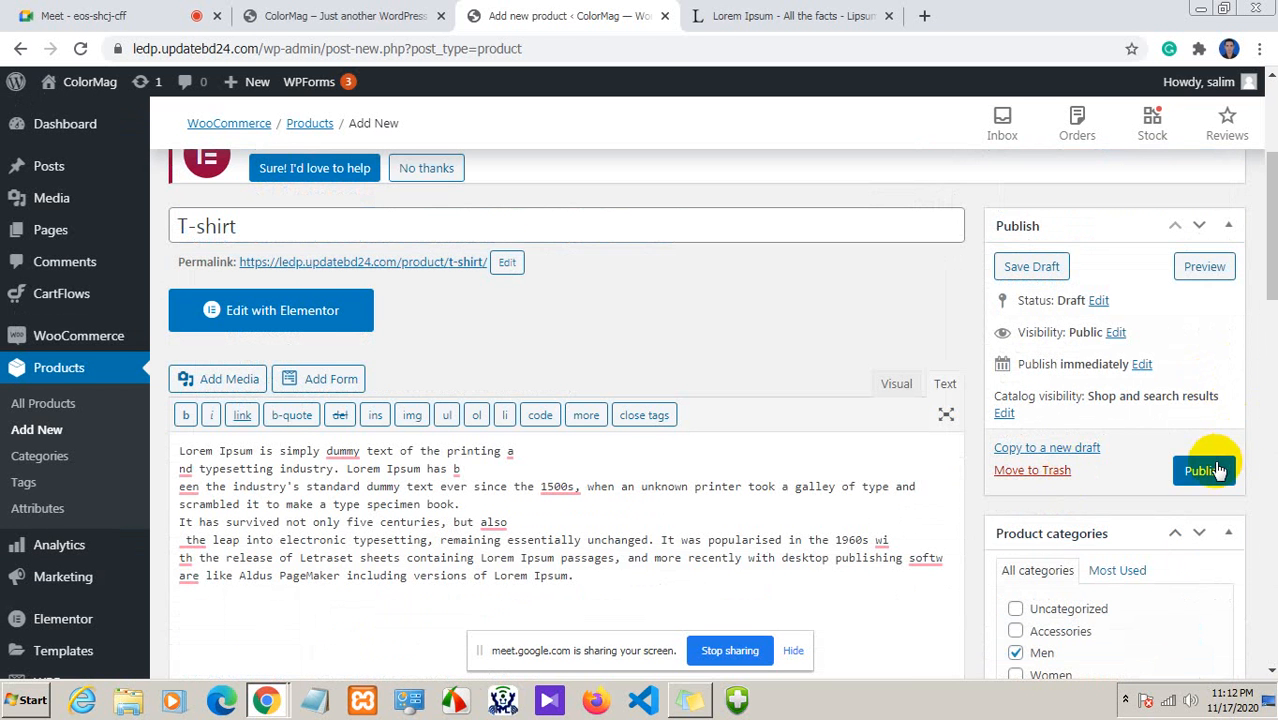
pyautogui.click(1216, 470)
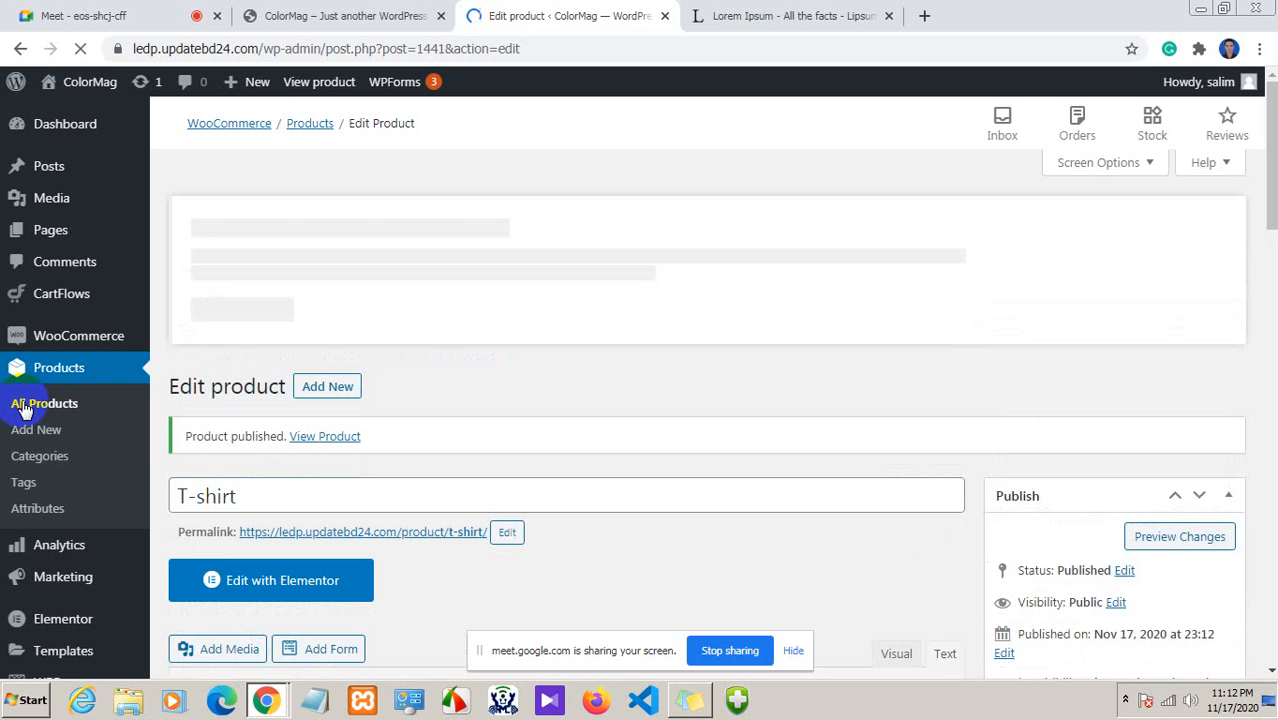
pyautogui.click(24, 410)
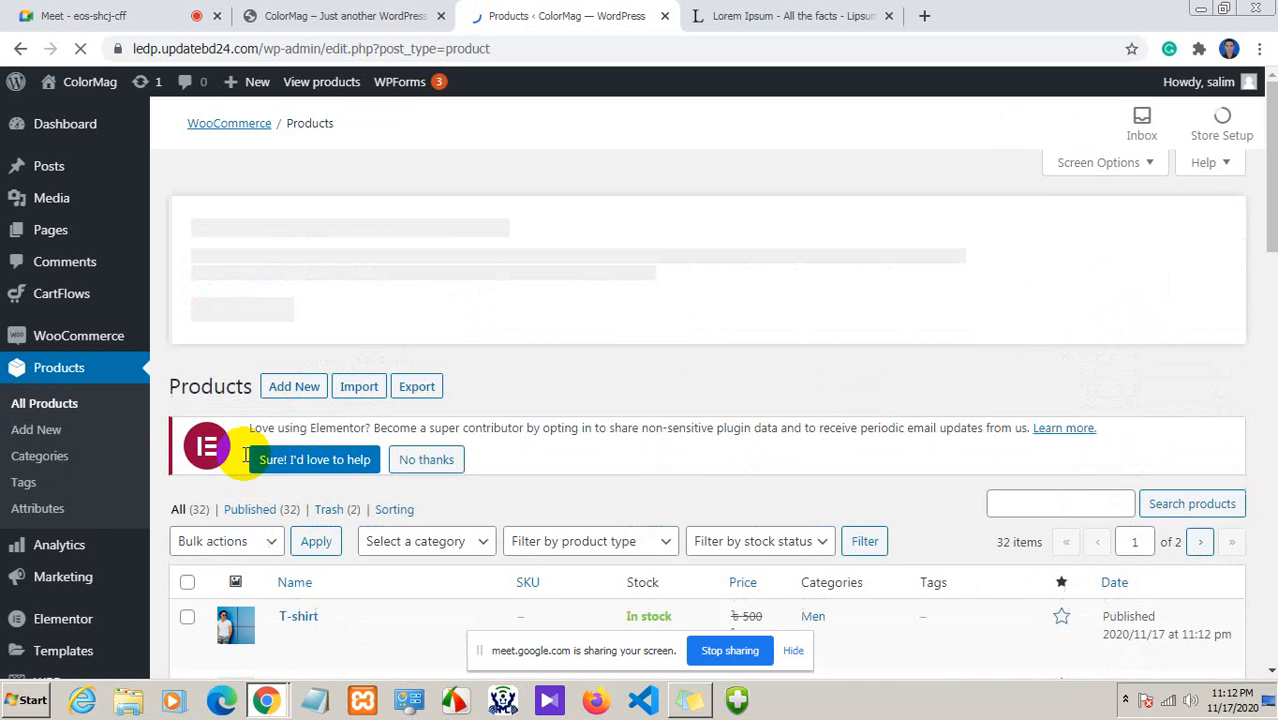
# Check the T-shirt's regular and sale prices and its publication date in the product list
pyautogui.scroll(-1, 330, 465)
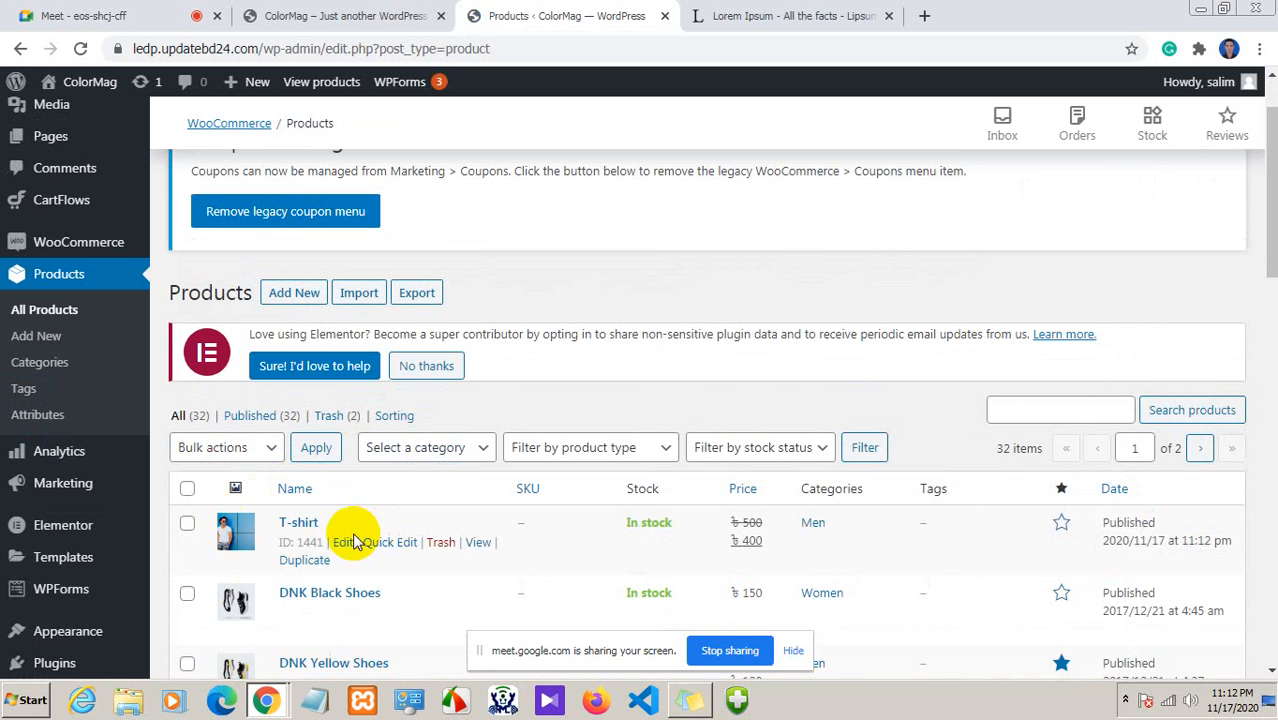
pyautogui.moveTo(765, 542); pyautogui.dragTo(705, 542)
pyautogui.click(778, 527)
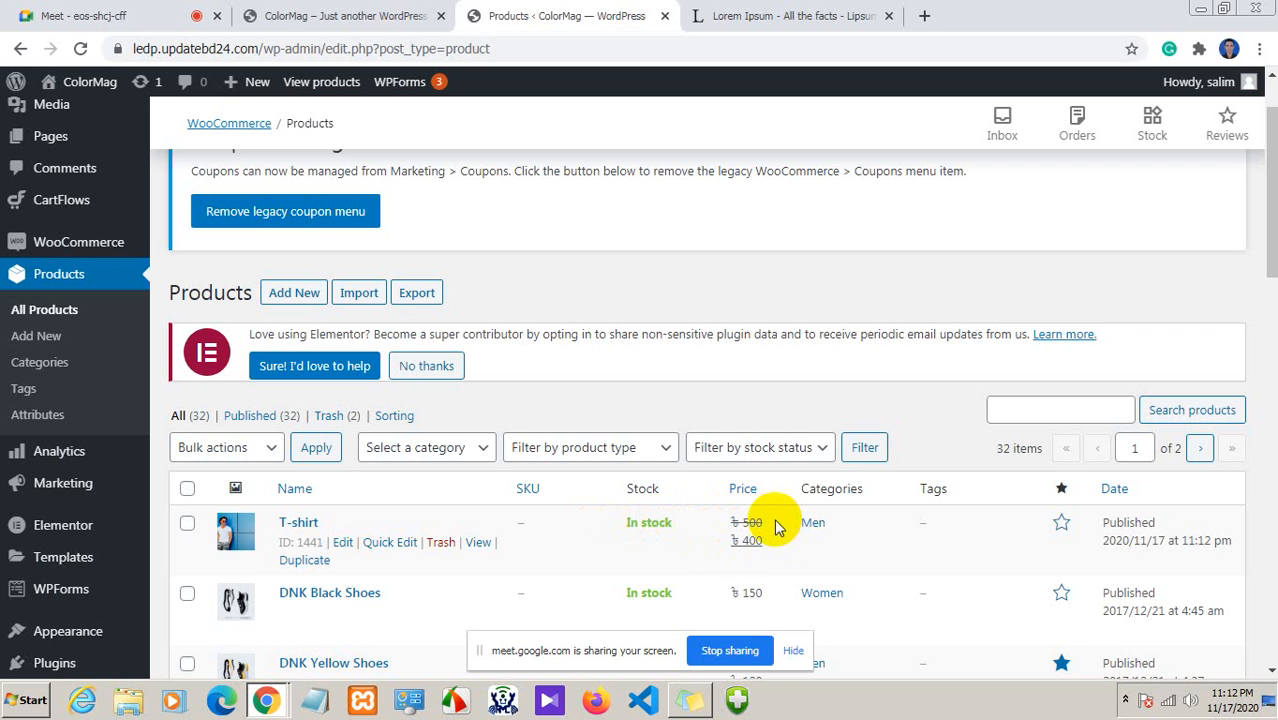
pyautogui.moveTo(778, 527); pyautogui.dragTo(733, 522)
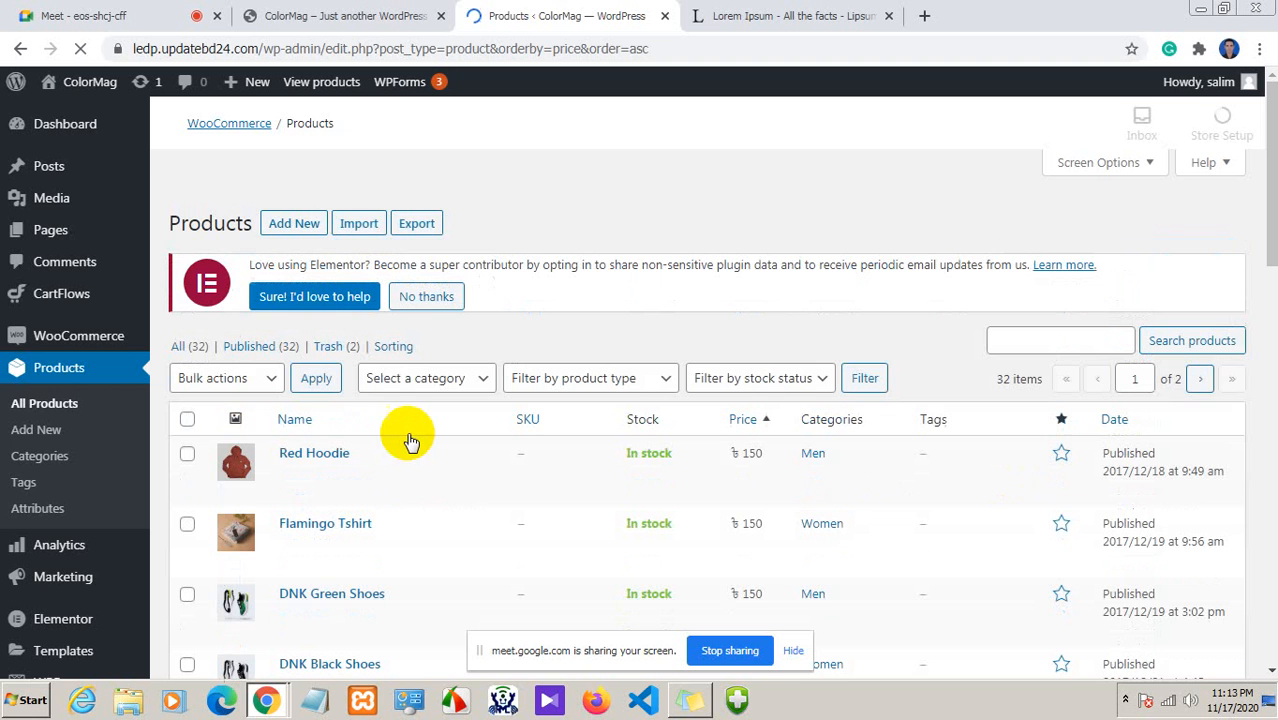
pyautogui.scroll(-1, 322, 465)
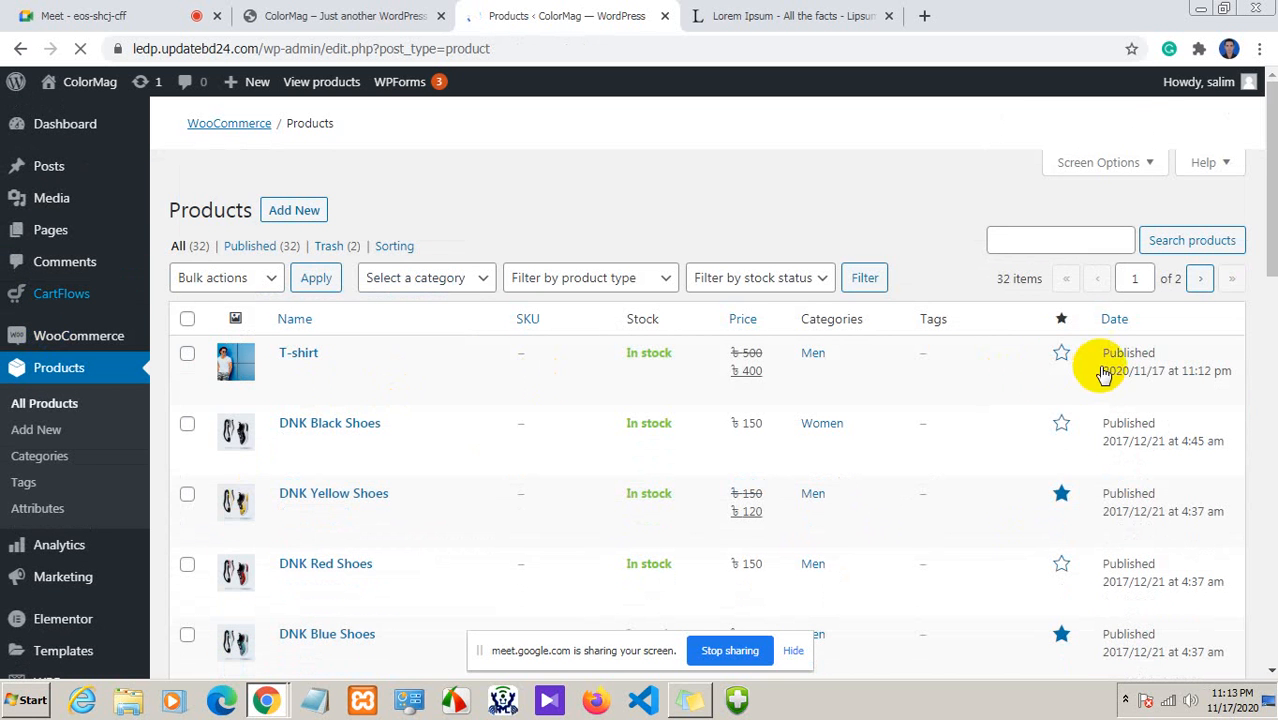
# Check the Google Meet call and return to the WooCommerce product list
pyautogui.click(160, 12)
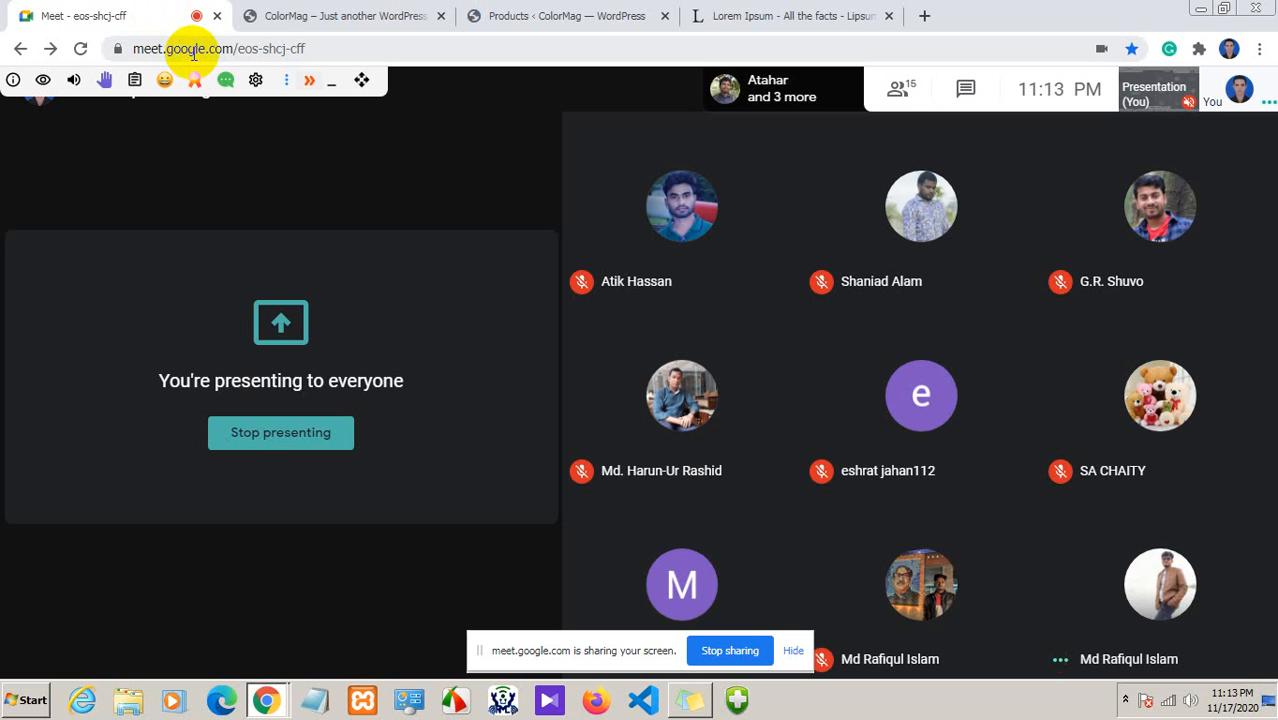
pyautogui.click(530, 14)
pyautogui.scroll(-2, 700, 455)
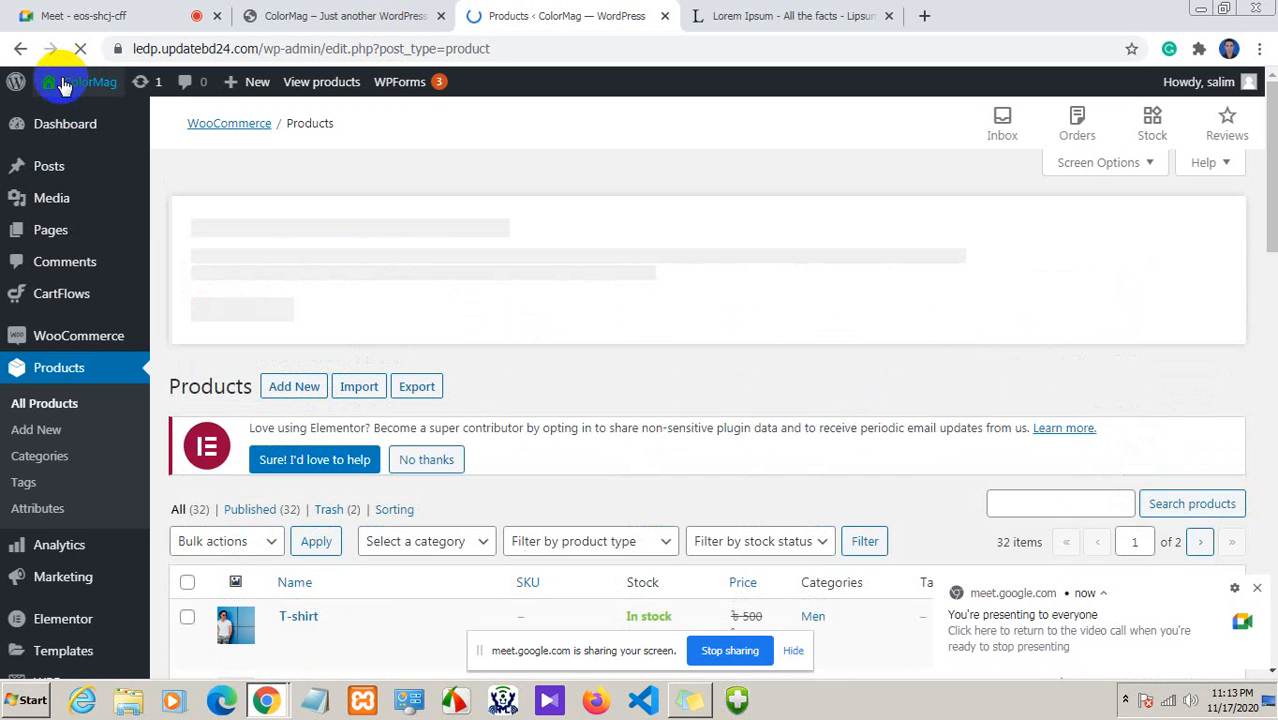
# Open the store site in a new browser tab and look for the T-shirt in the home page's Featured Products section
pyautogui.moveTo(60, 88)
pyautogui.rightClick(58, 120)
pyautogui.click(110, 130)
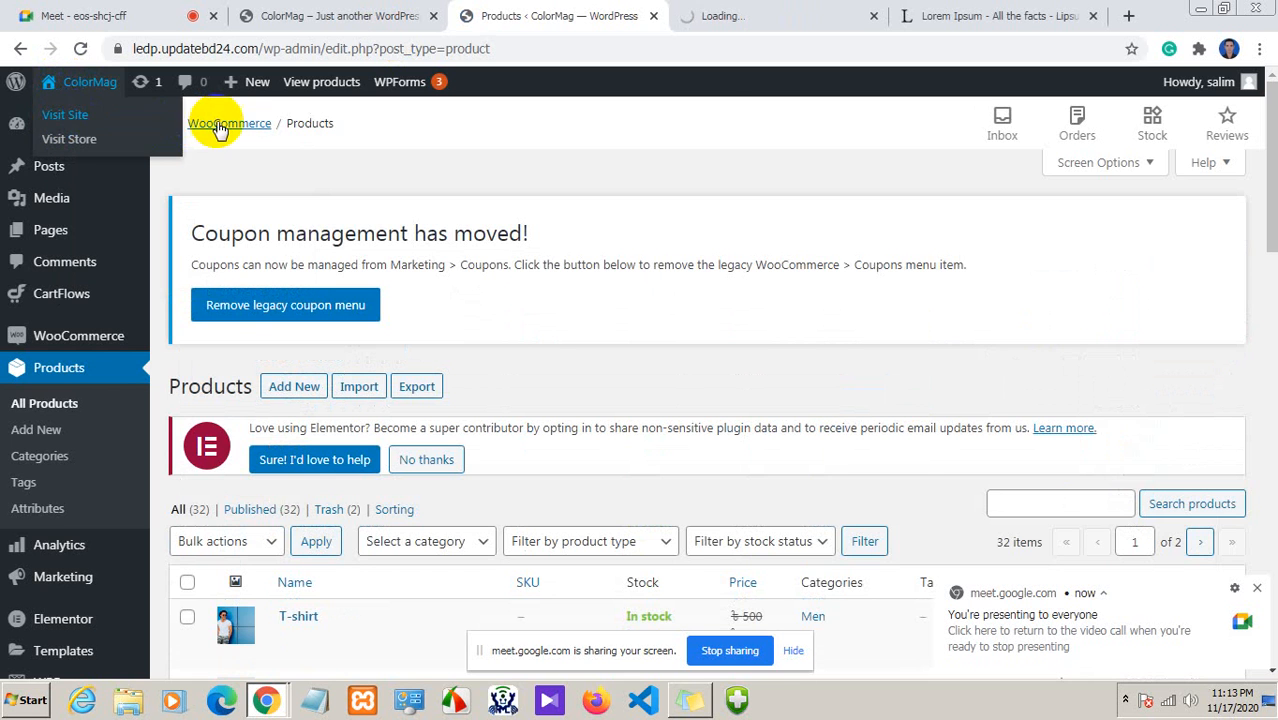
pyautogui.click(715, 15)
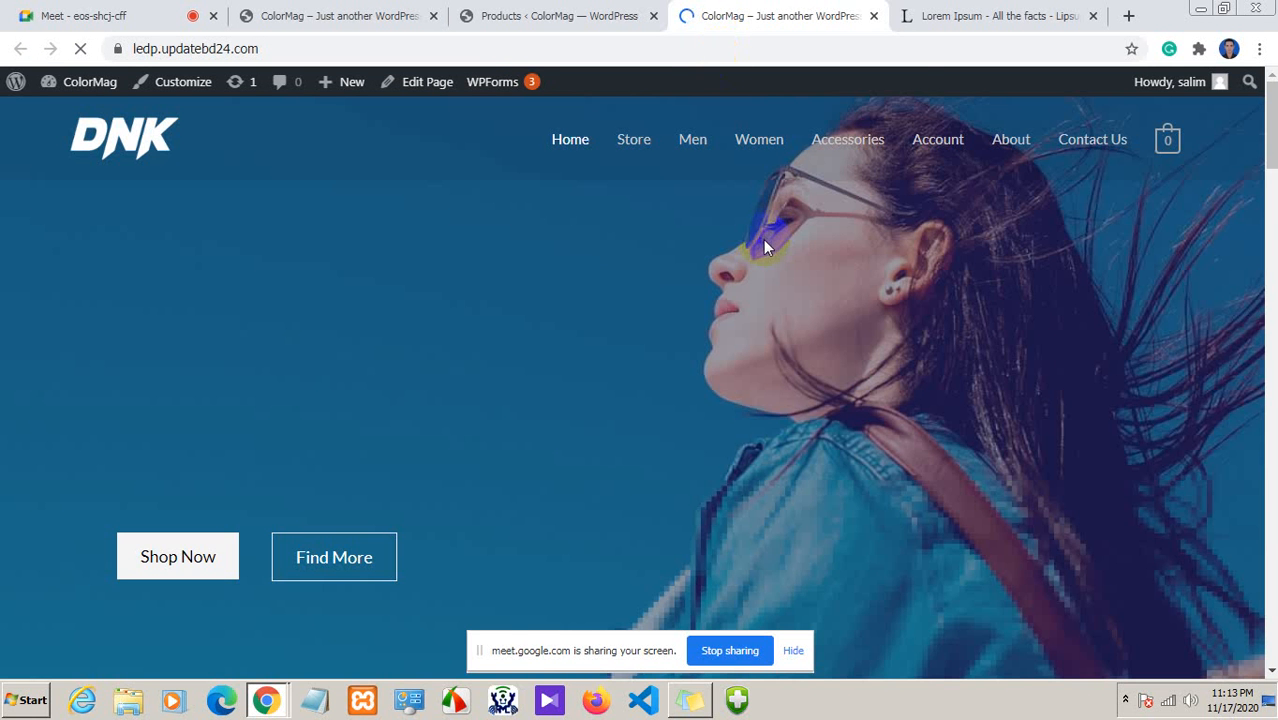
pyautogui.scroll(-6, 763, 239)
pyautogui.scroll(-8, 789, 263)
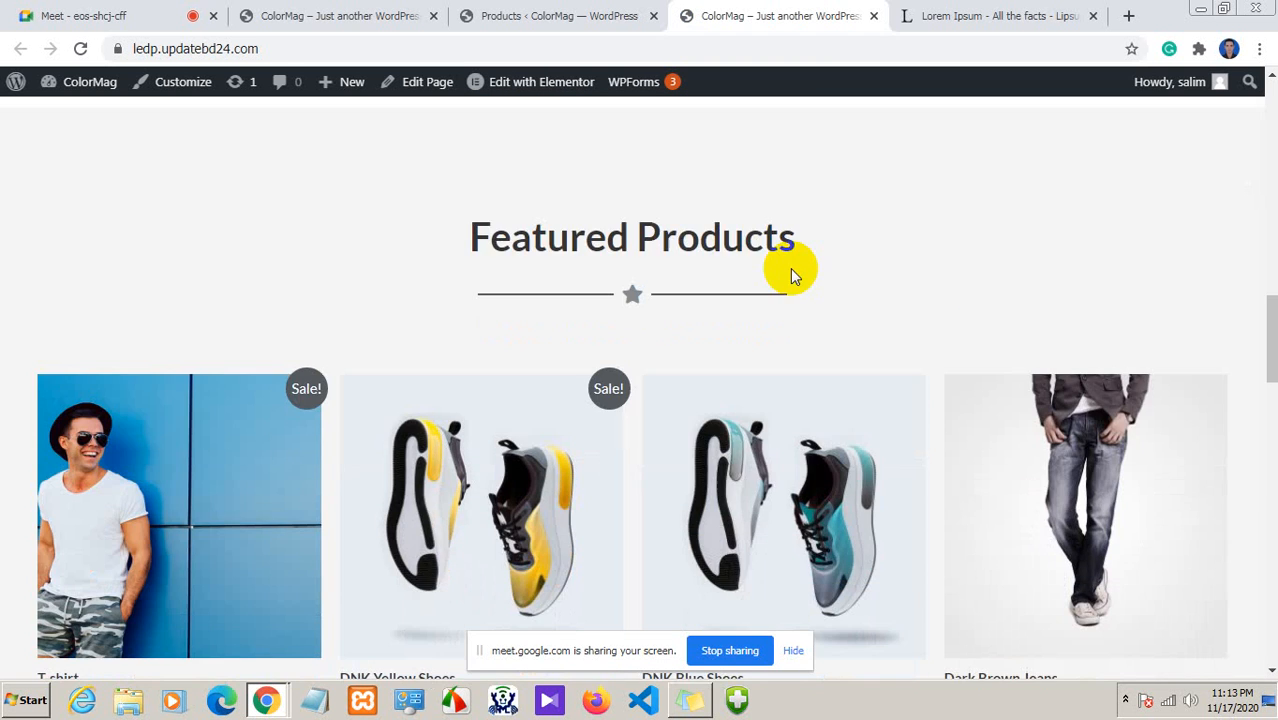
pyautogui.scroll(-10, 355, 430)
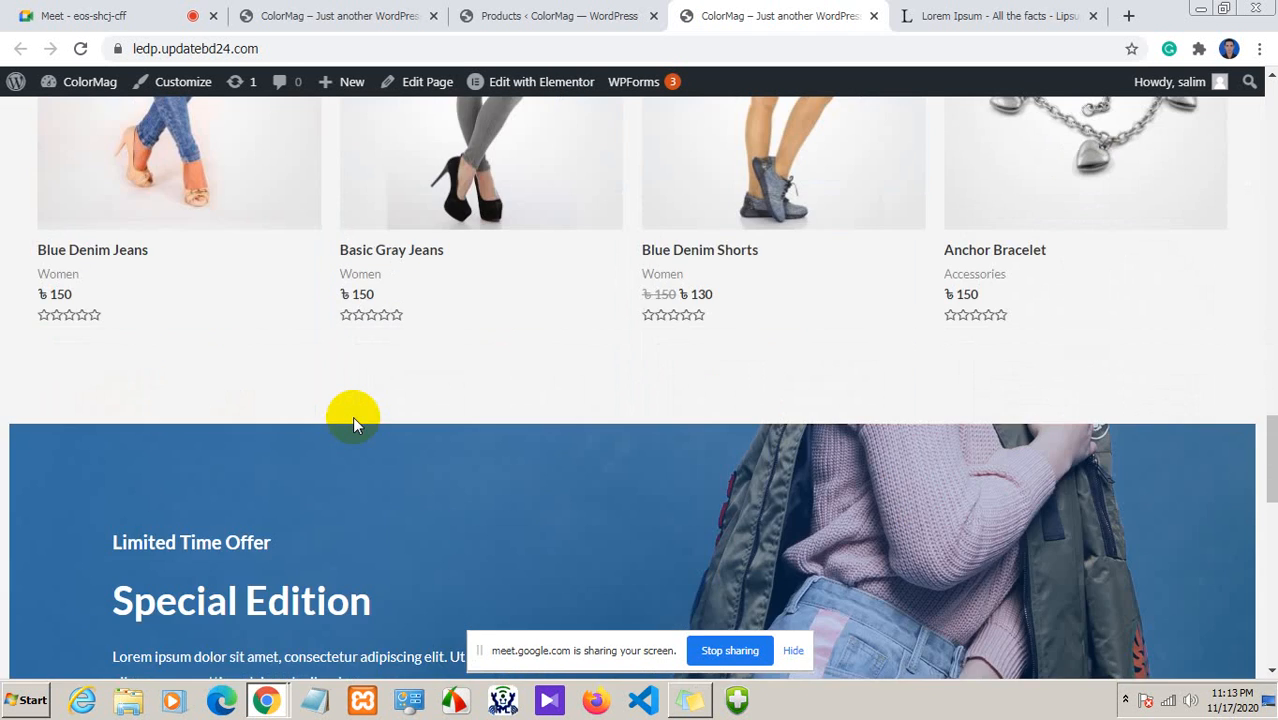
pyautogui.scroll(8, 345, 408)
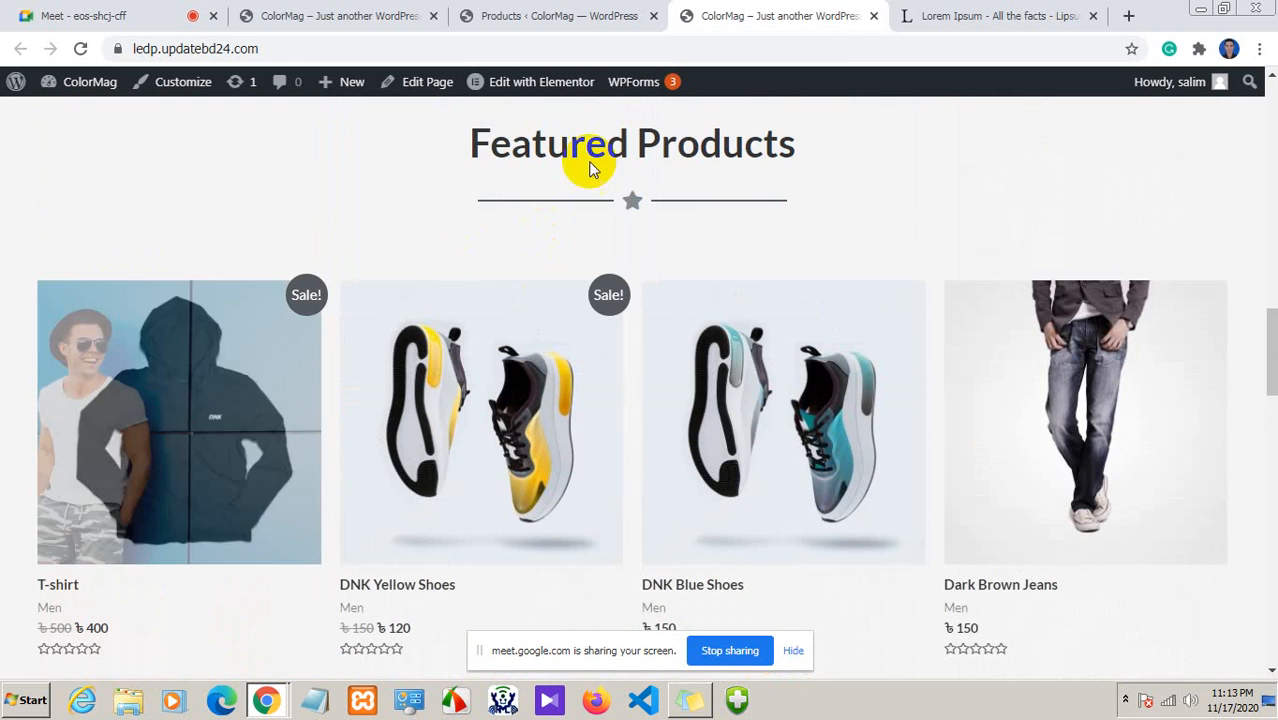
# Open the T-shirt from the home page's Featured Products section in a new browser tab
pyautogui.tripleClick(630, 150)
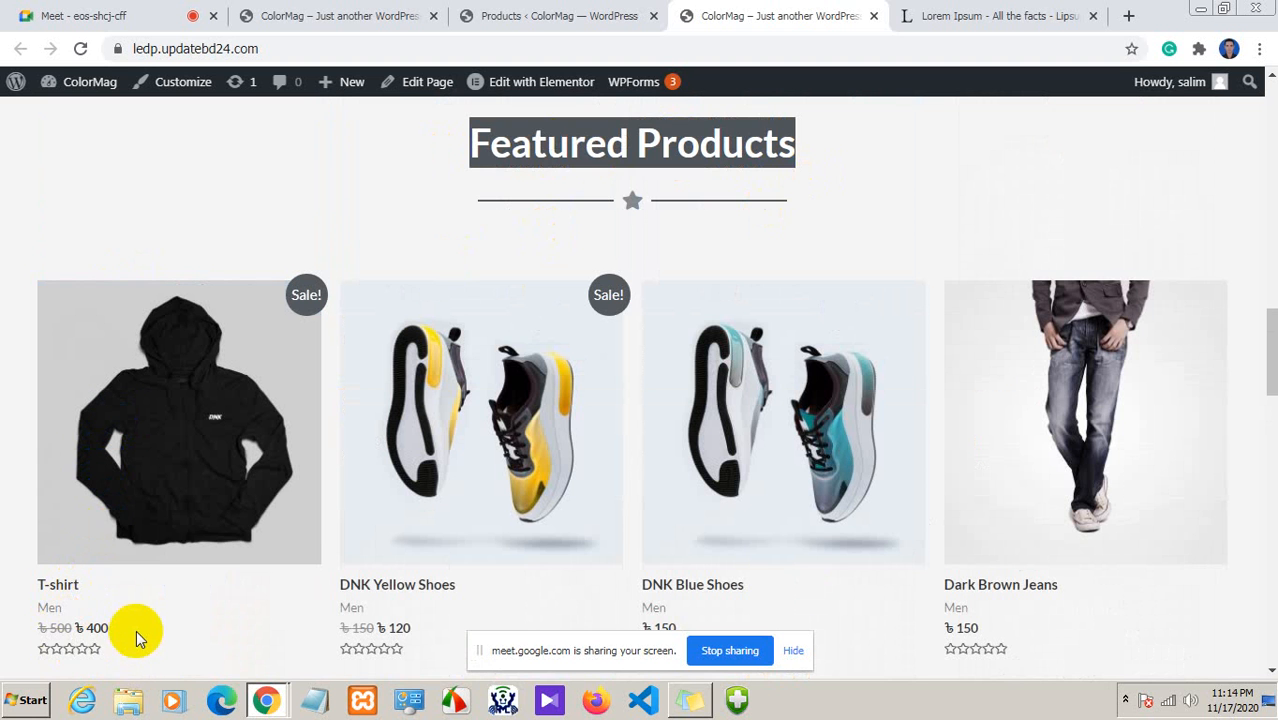
pyautogui.scroll(-1, 165, 500)
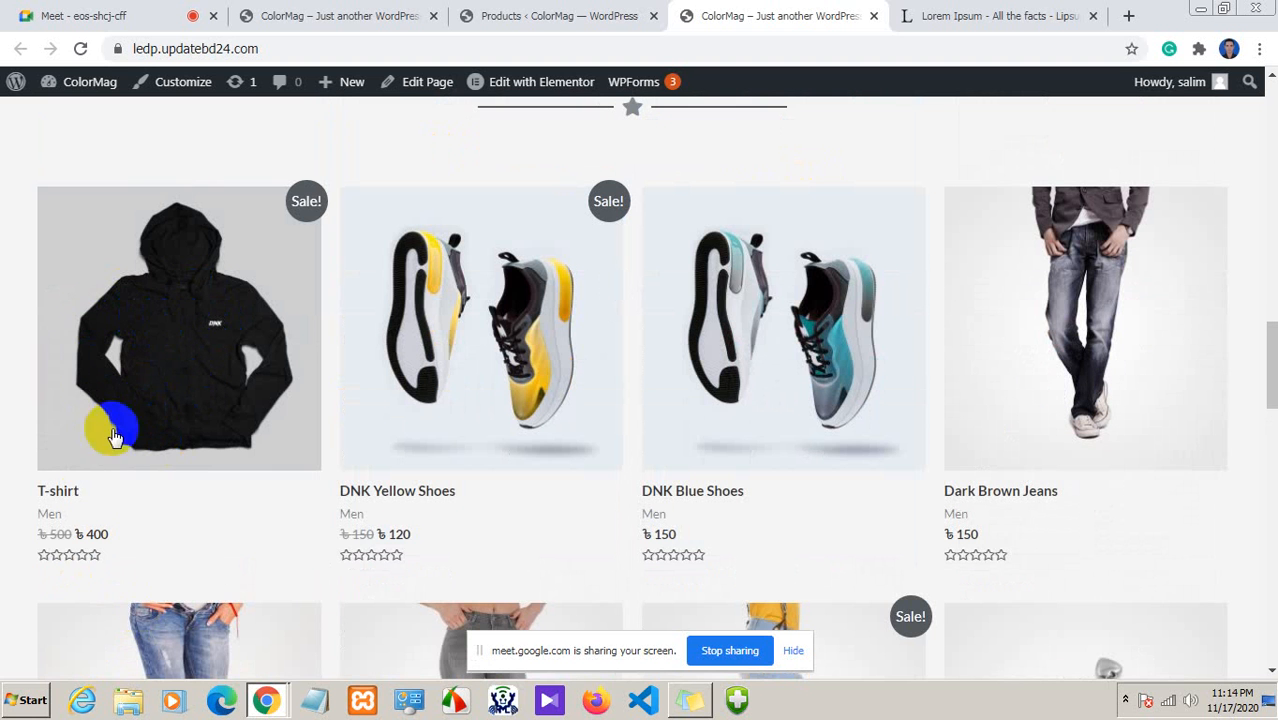
pyautogui.rightClick(147, 278)
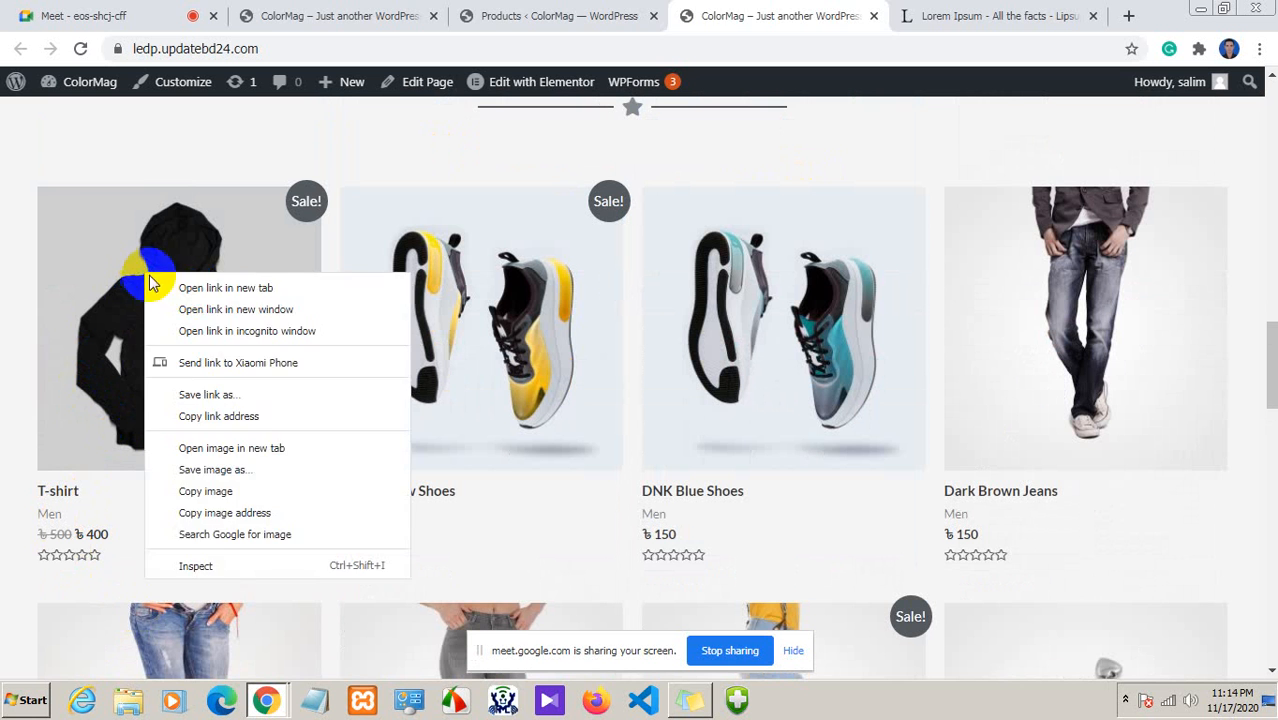
pyautogui.click(188, 288)
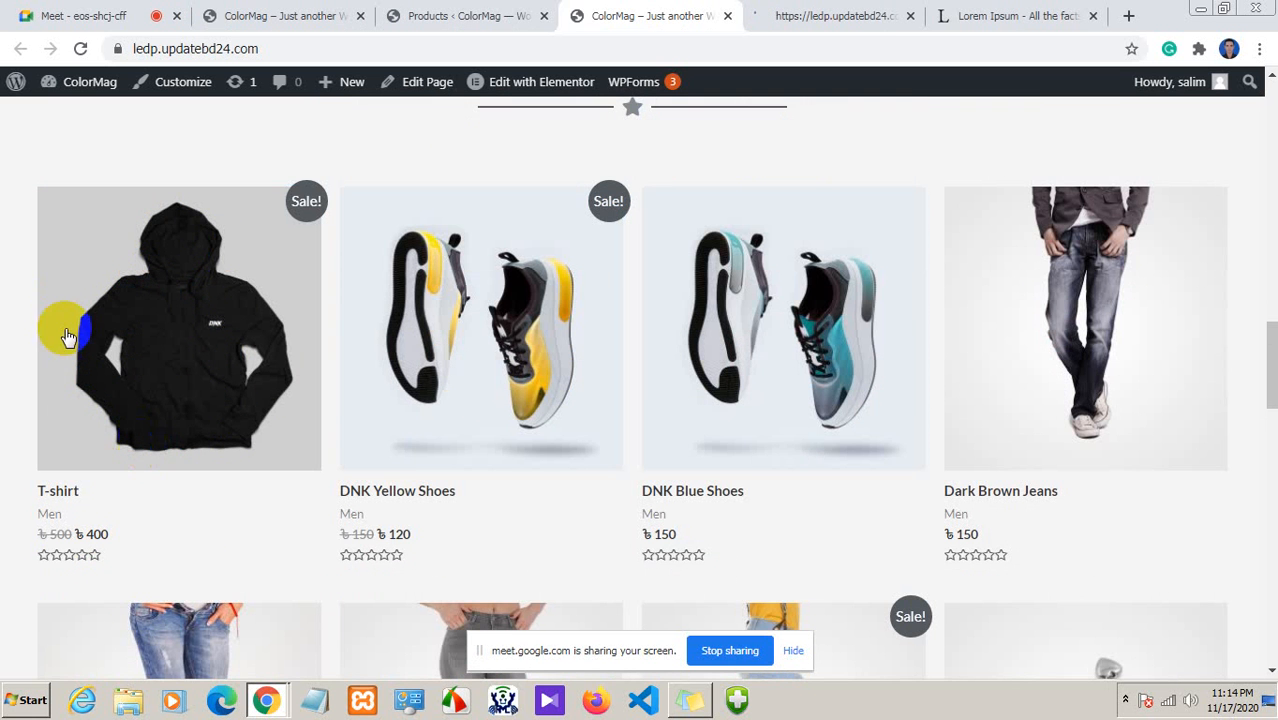
# Look over the remaining home page products and open the Store page
pyautogui.scroll(-5, 418, 495)
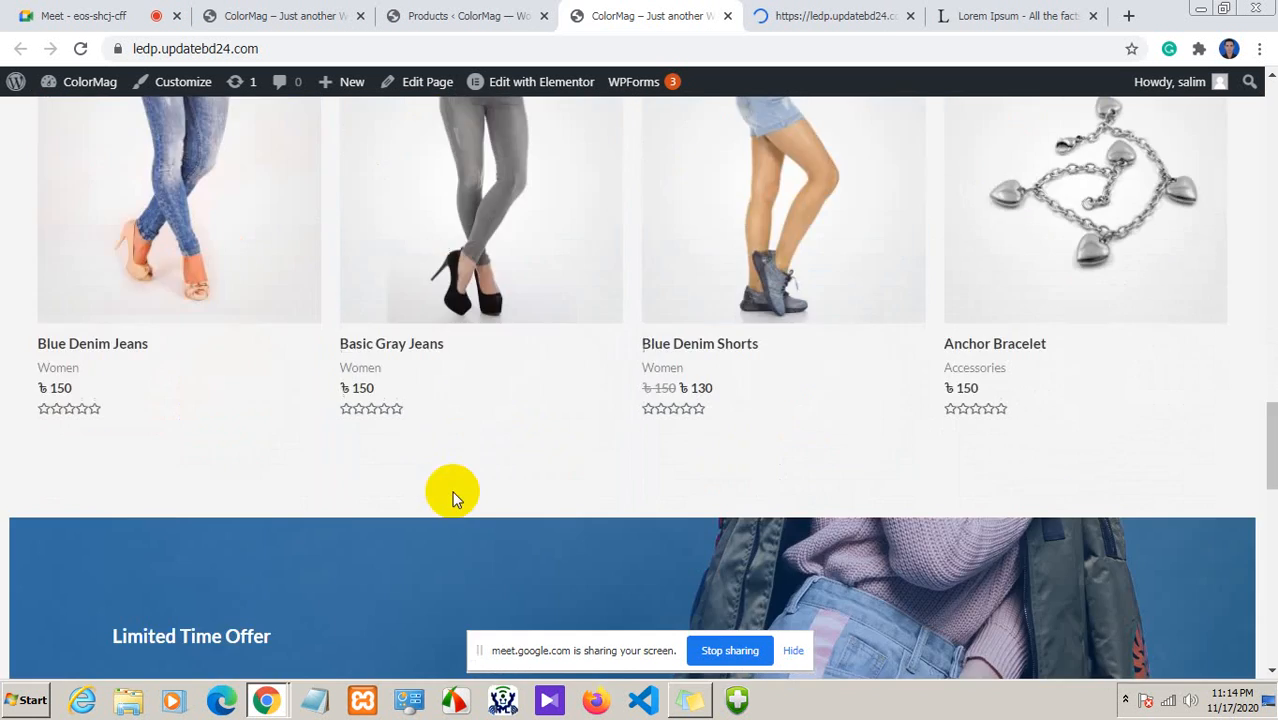
pyautogui.scroll(-3, 450, 487)
pyautogui.scroll(10, 450, 487)
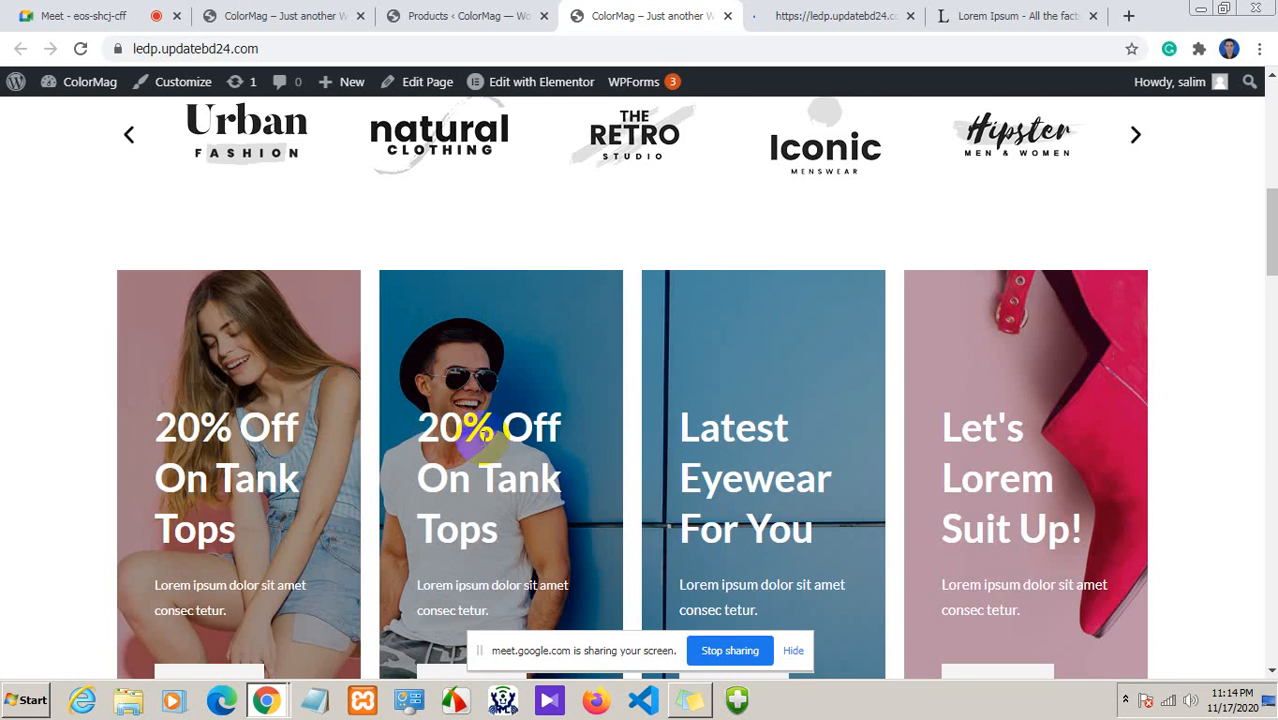
pyautogui.scroll(10, 483, 432)
pyautogui.moveTo(640, 82)
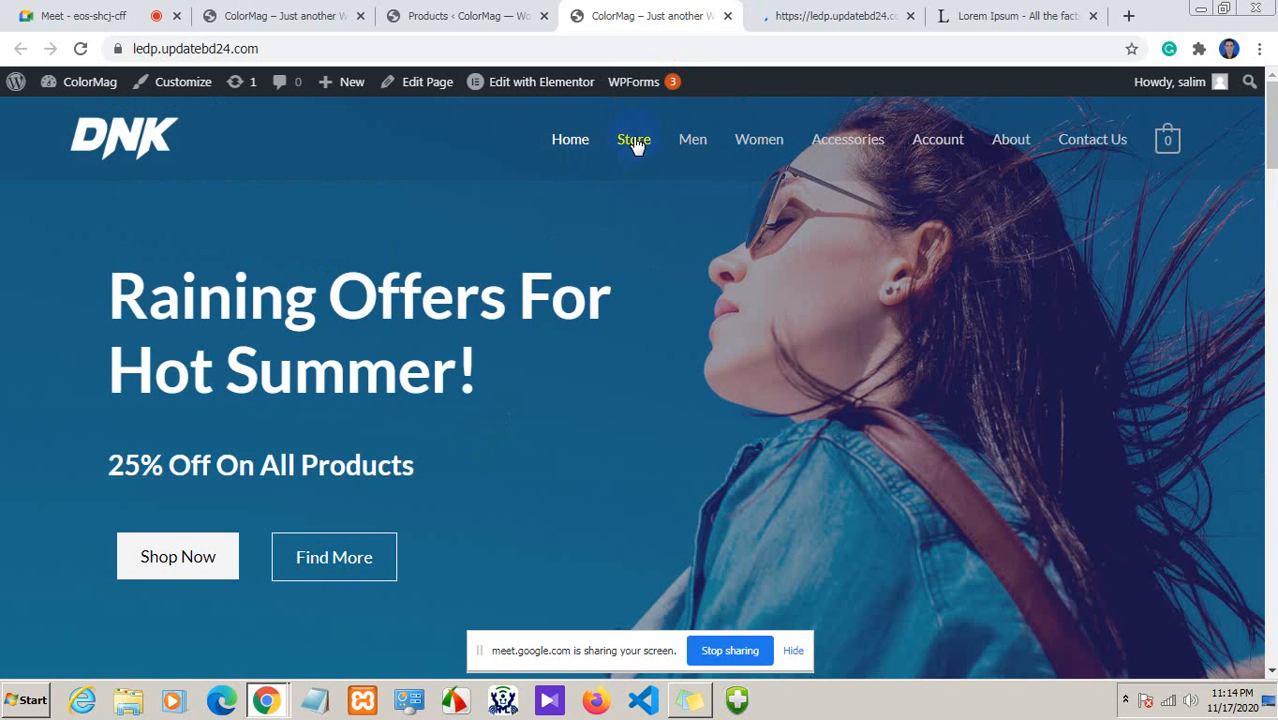
pyautogui.click(636, 143)
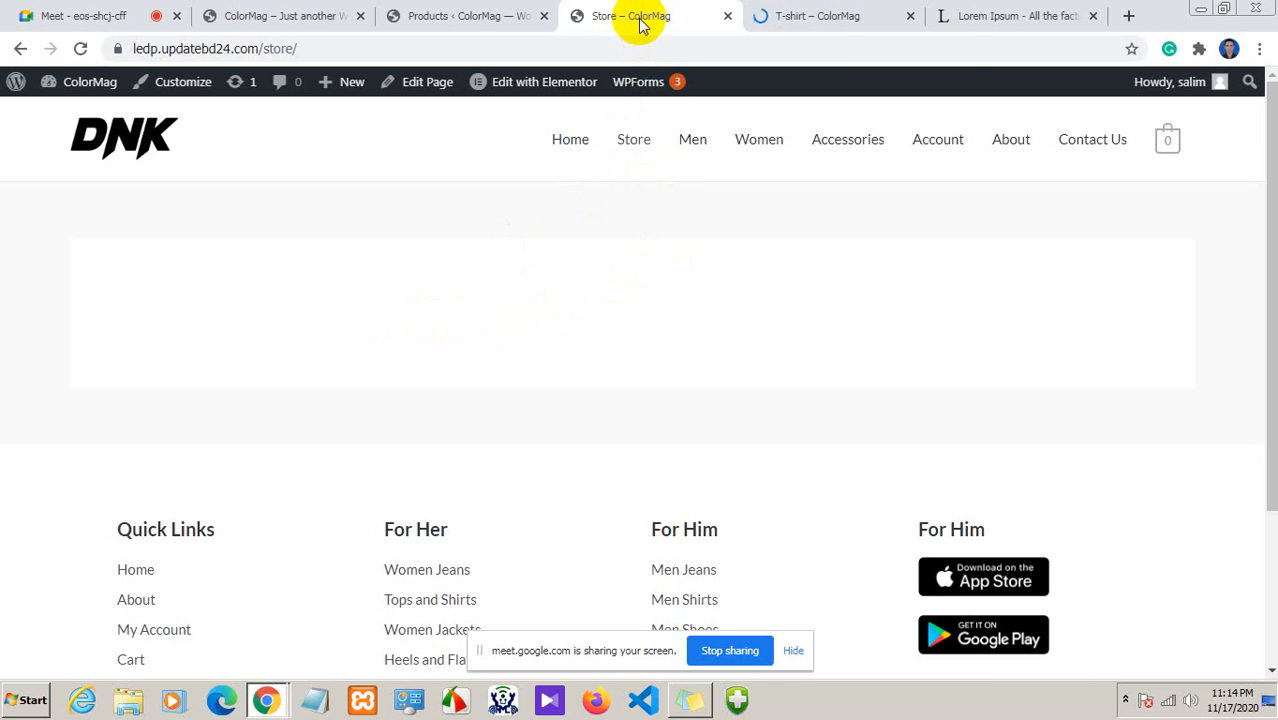
# Switch to the T-shirt's product page and examine its main image, description and related products
pyautogui.click(824, 17)
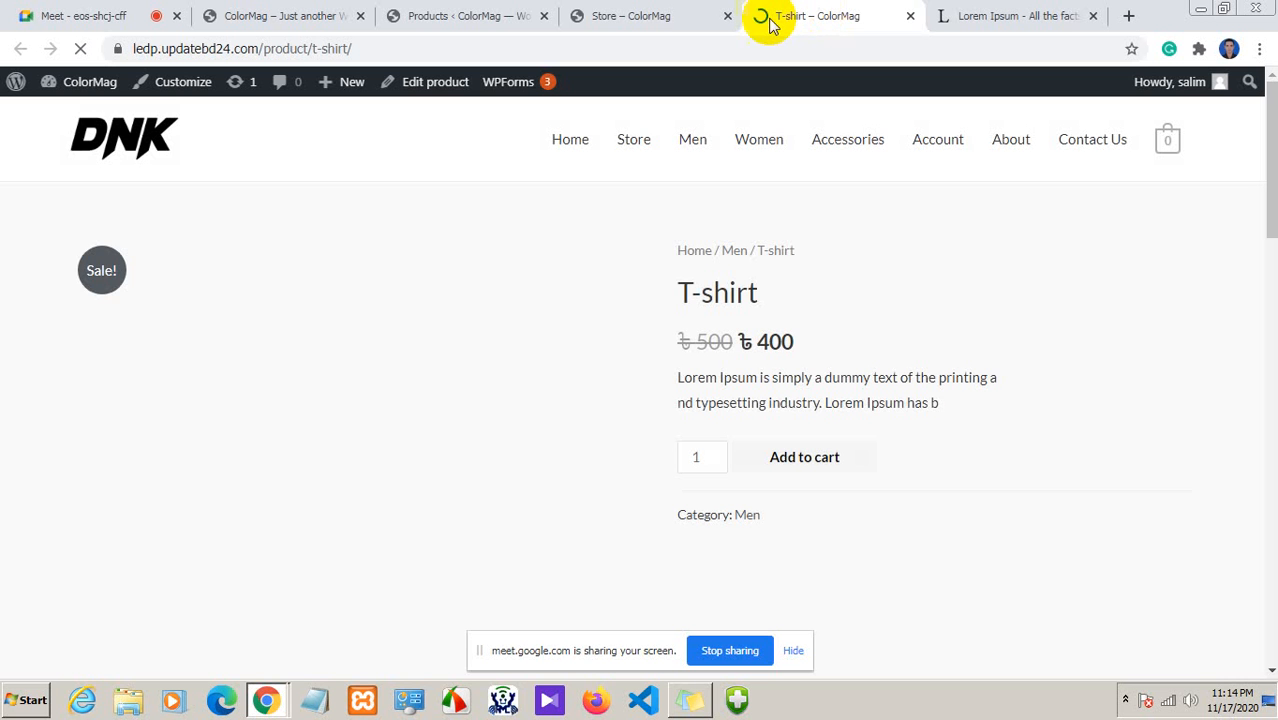
pyautogui.scroll(-2, 659, 300)
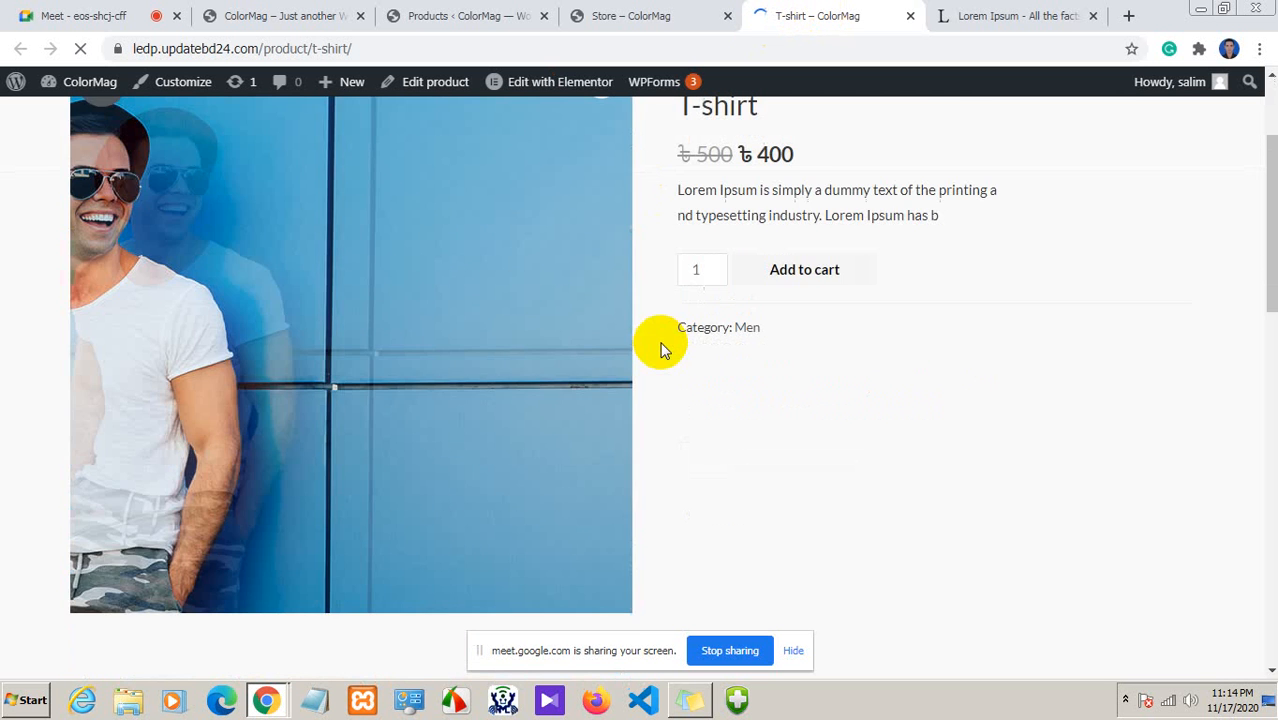
pyautogui.scroll(-1, 760, 342)
pyautogui.scroll(2, 762, 345)
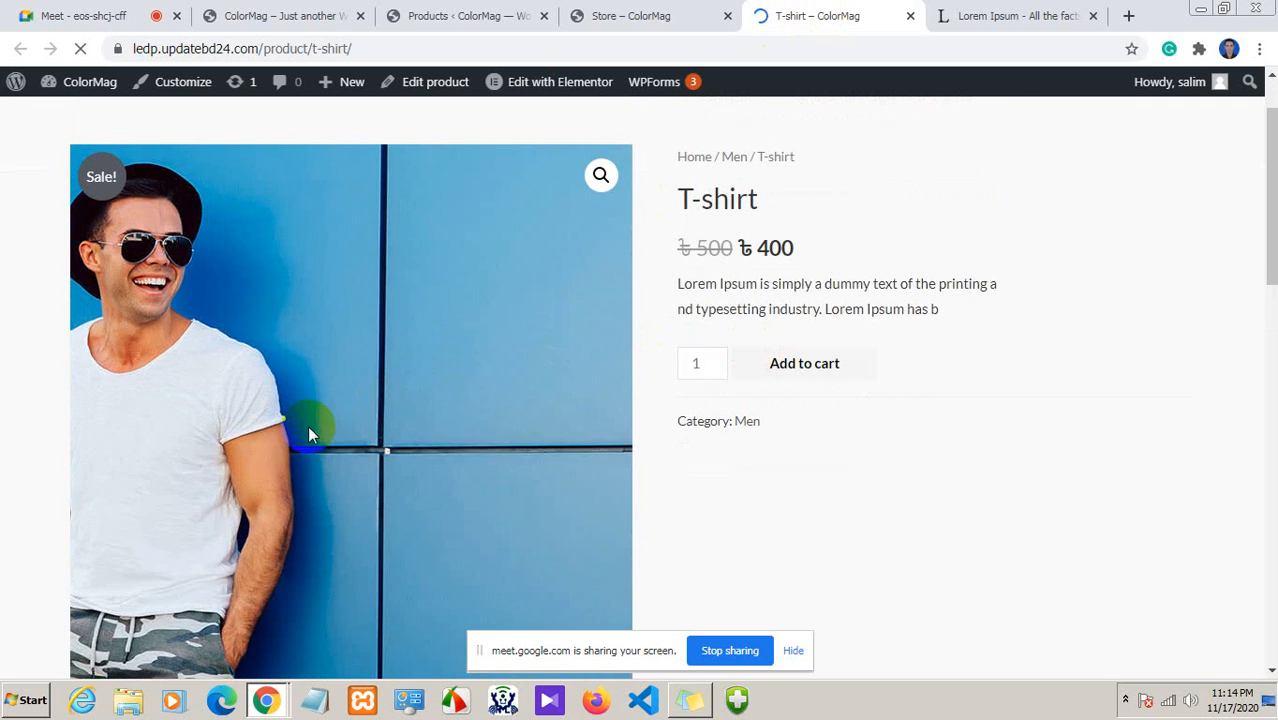
pyautogui.scroll(-6, 746, 425)
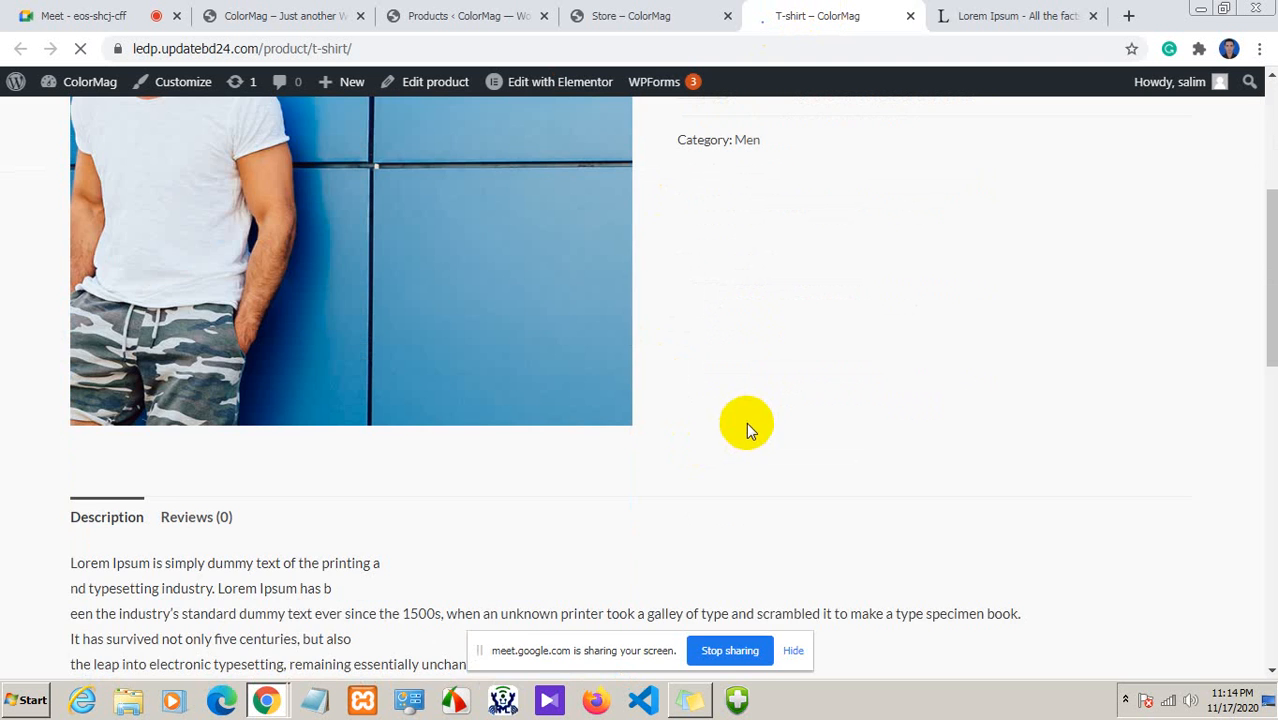
pyautogui.scroll(-2, 728, 405)
pyautogui.scroll(-3, 285, 303)
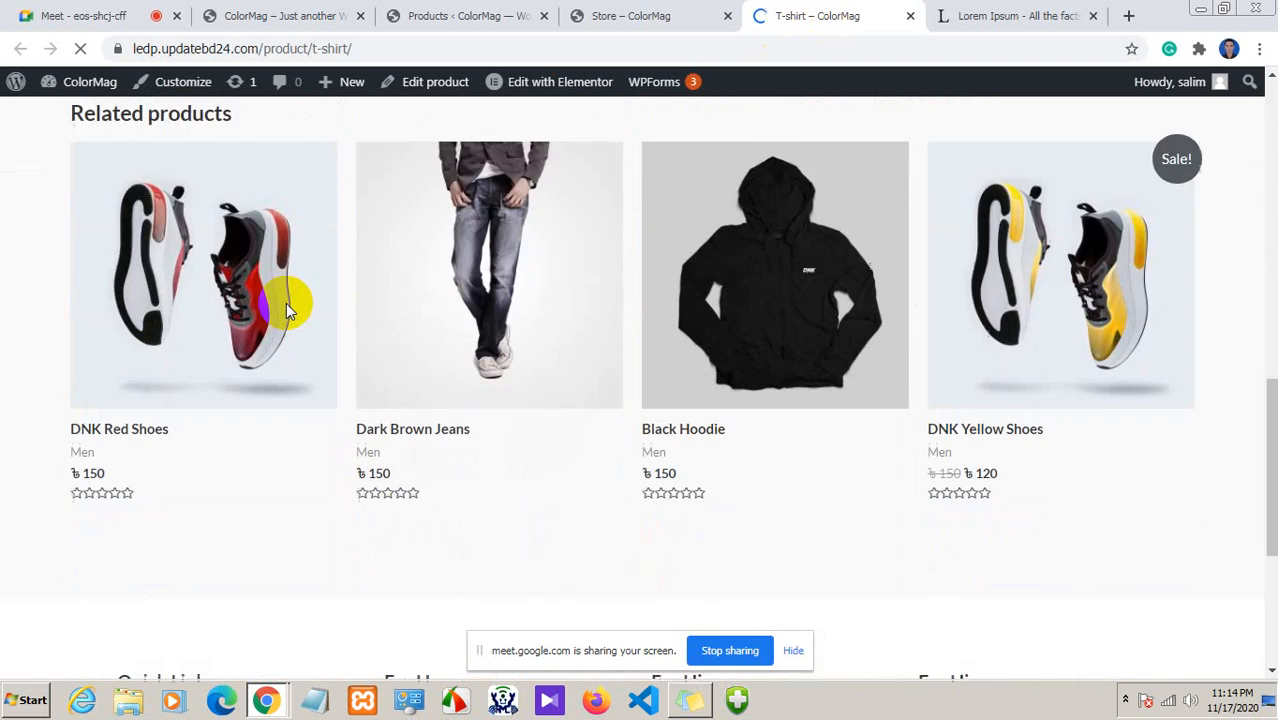
pyautogui.scroll(8, 285, 303)
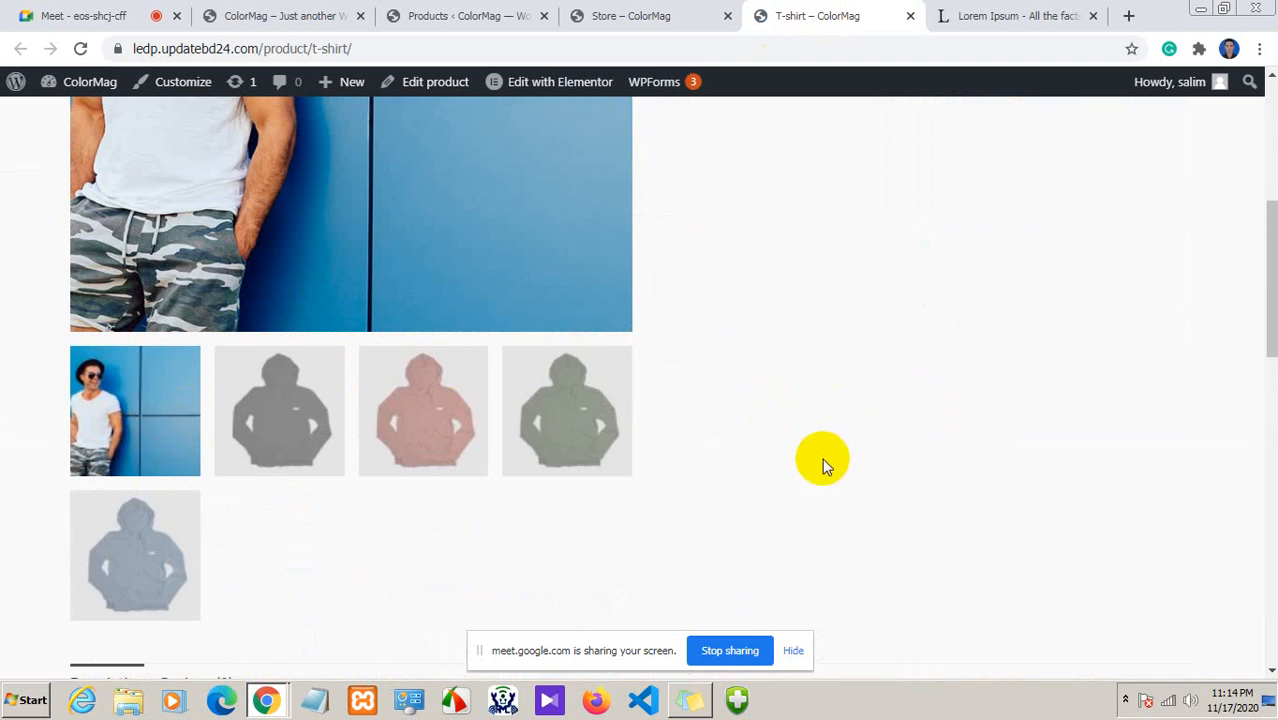
# View the T-shirt's Reviews section and return to its Description
pyautogui.scroll(-3, 815, 465)
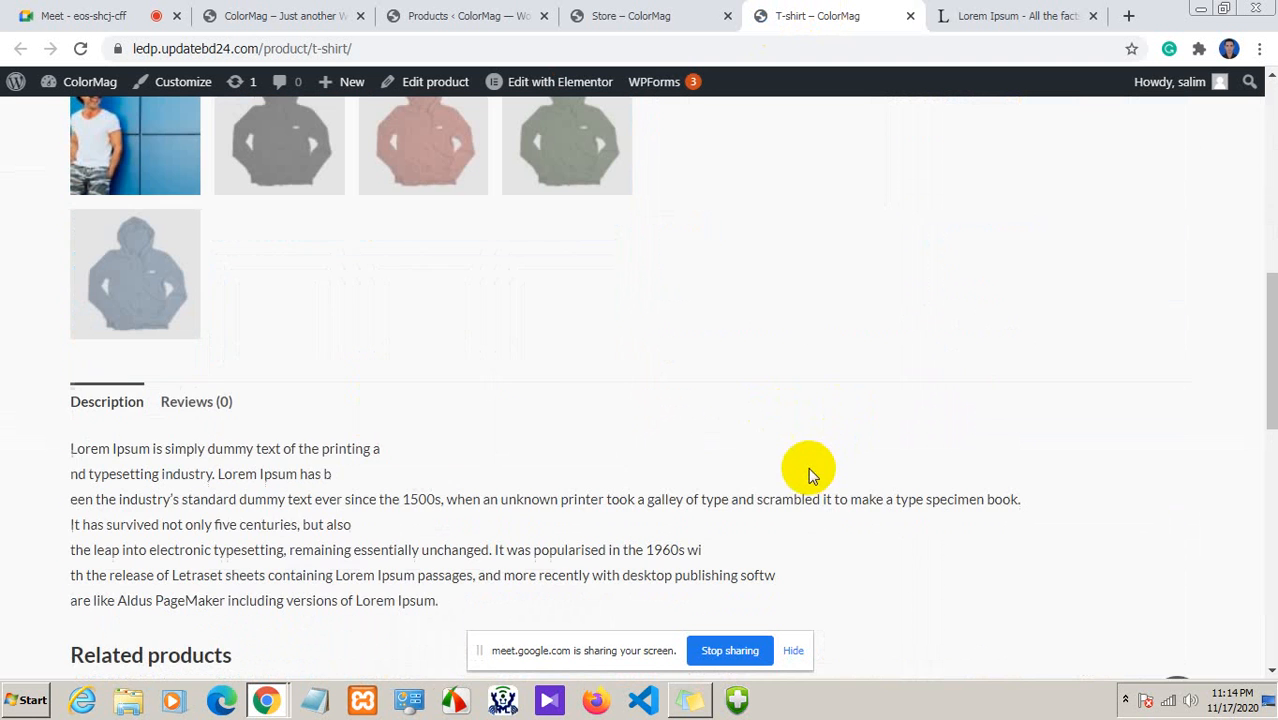
pyautogui.click(194, 404)
pyautogui.click(118, 405)
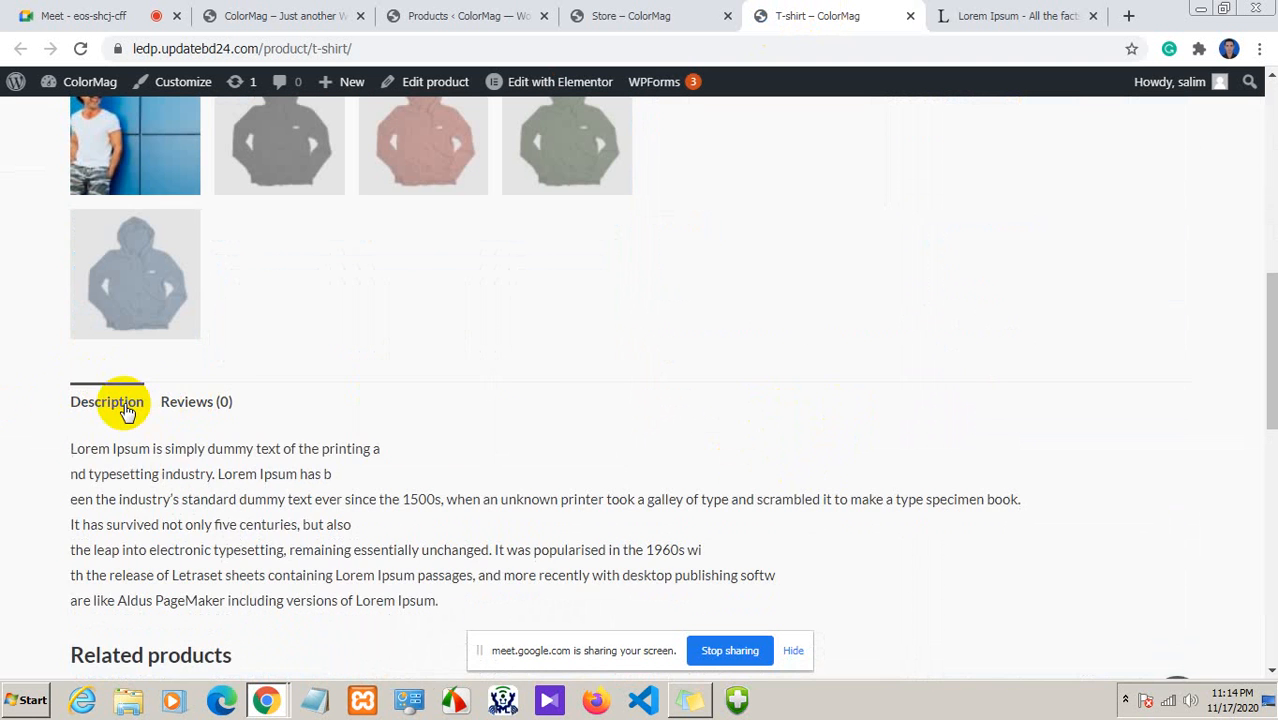
pyautogui.click(184, 401)
pyautogui.click(140, 401)
# Preview the red, green, black and blue hoodie images in the T-shirt's product gallery
pyautogui.scroll(2, 294, 368)
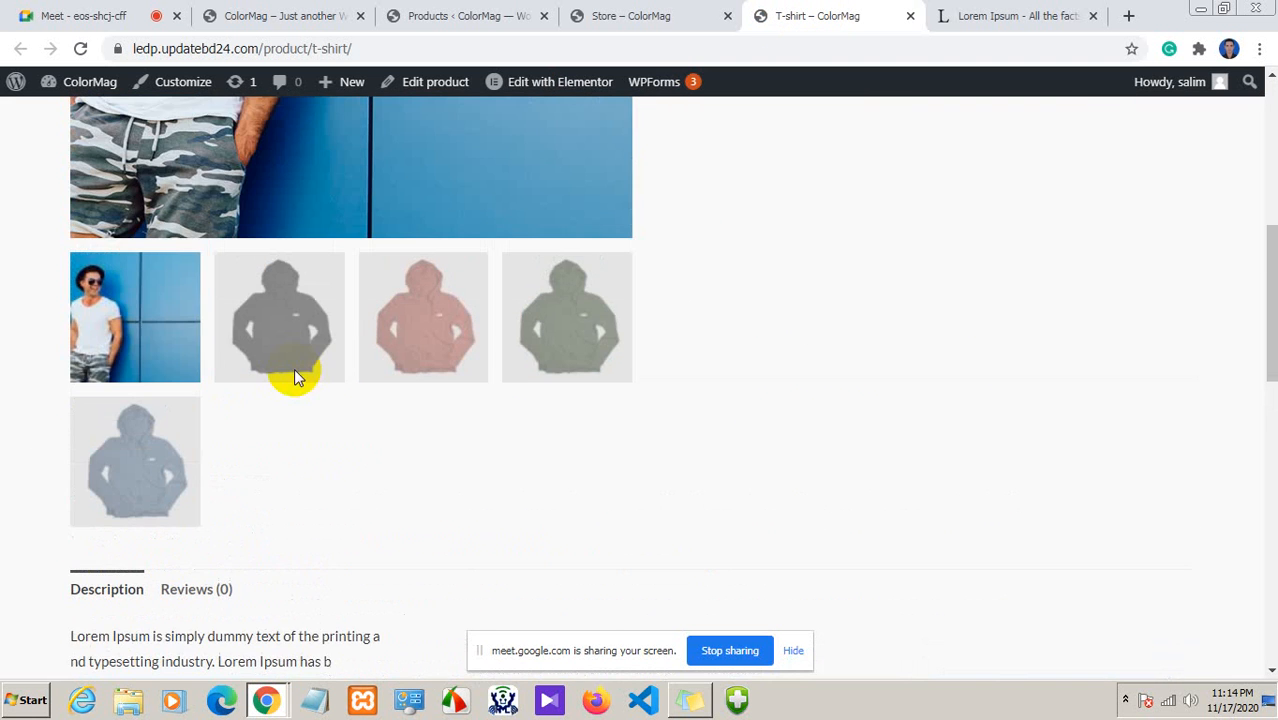
pyautogui.scroll(2, 312, 343)
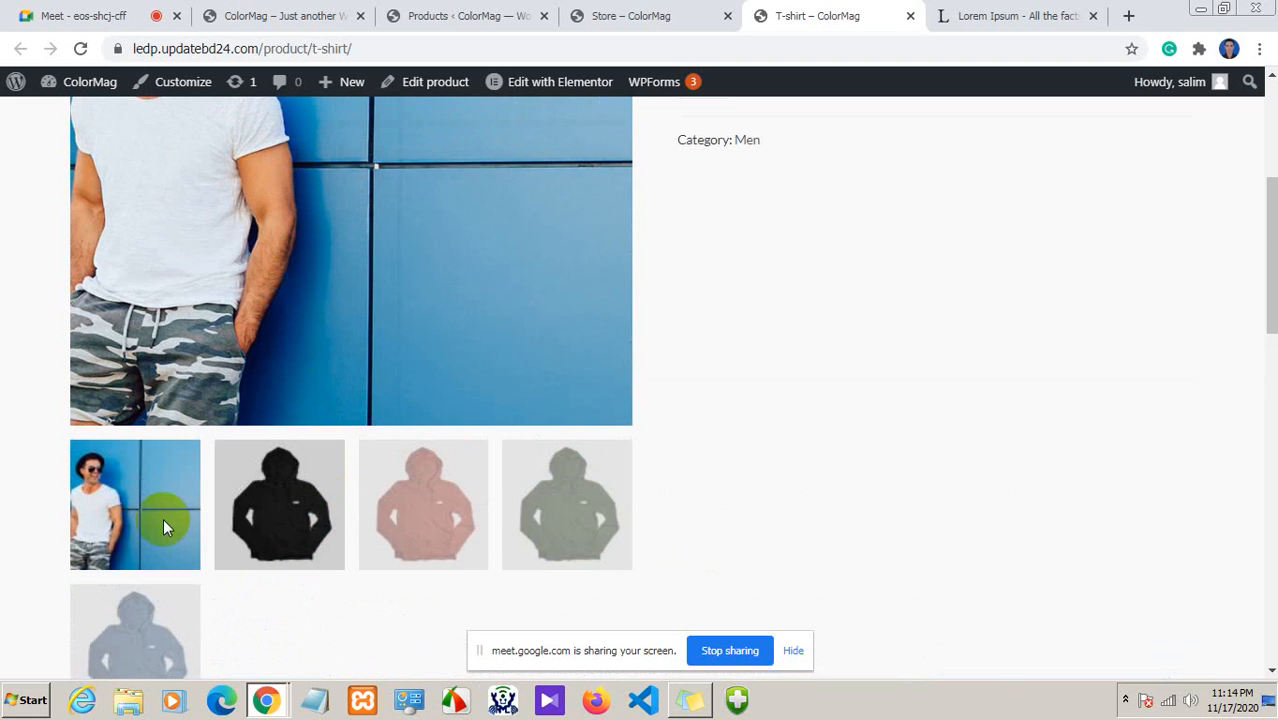
pyautogui.click(415, 508)
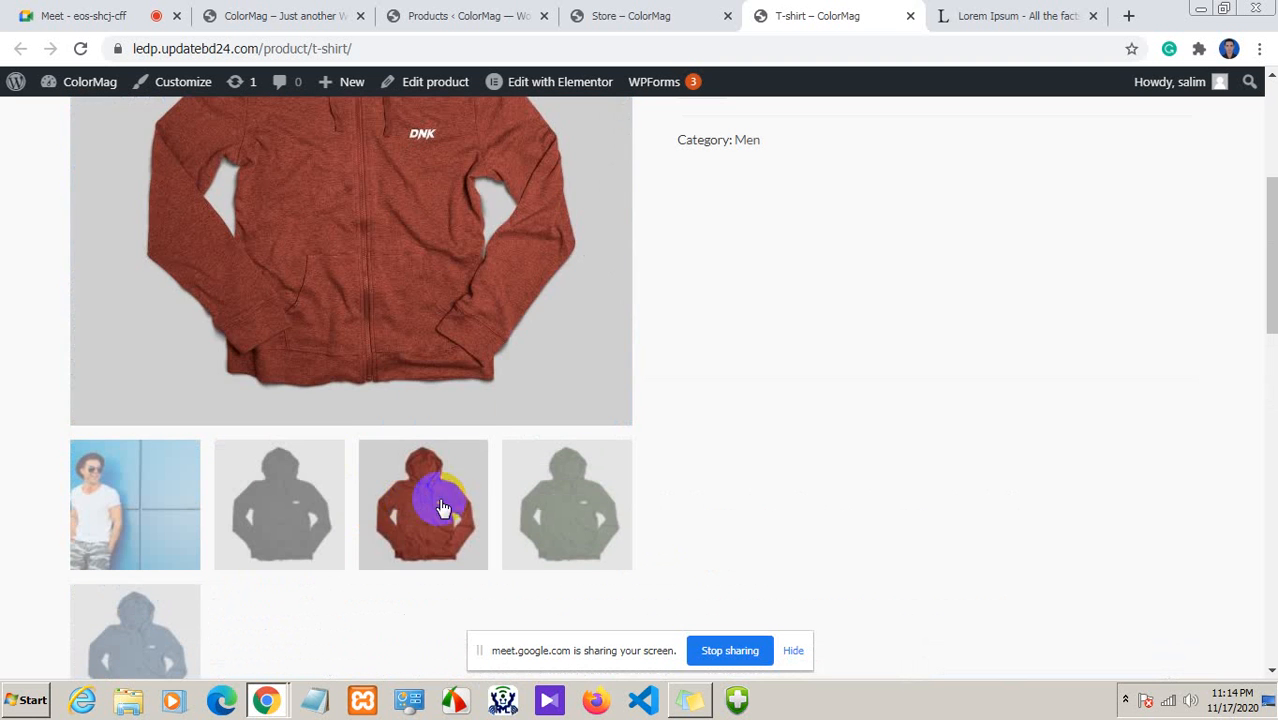
pyautogui.click(560, 508)
pyautogui.click(280, 508)
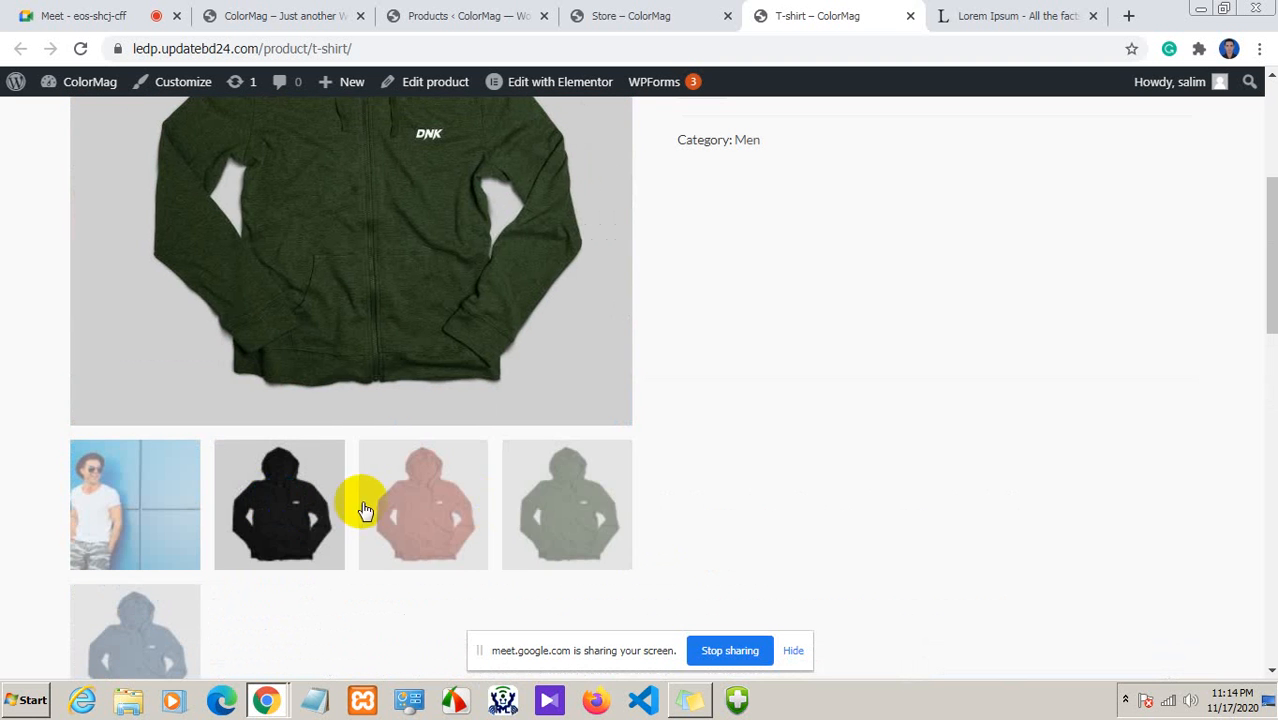
pyautogui.click(380, 508)
pyautogui.click(171, 605)
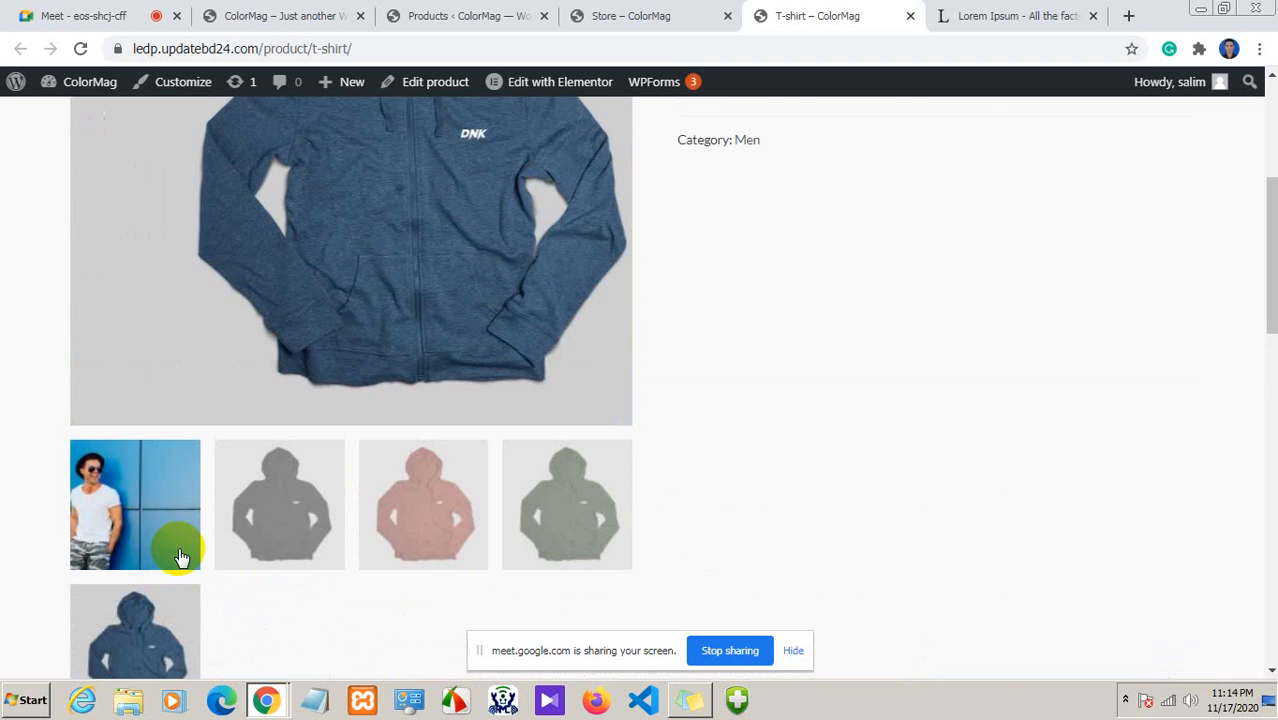
pyautogui.click(280, 557)
# Check the regular and sale prices on the T-shirt's product page
pyautogui.scroll(1, 447, 552)
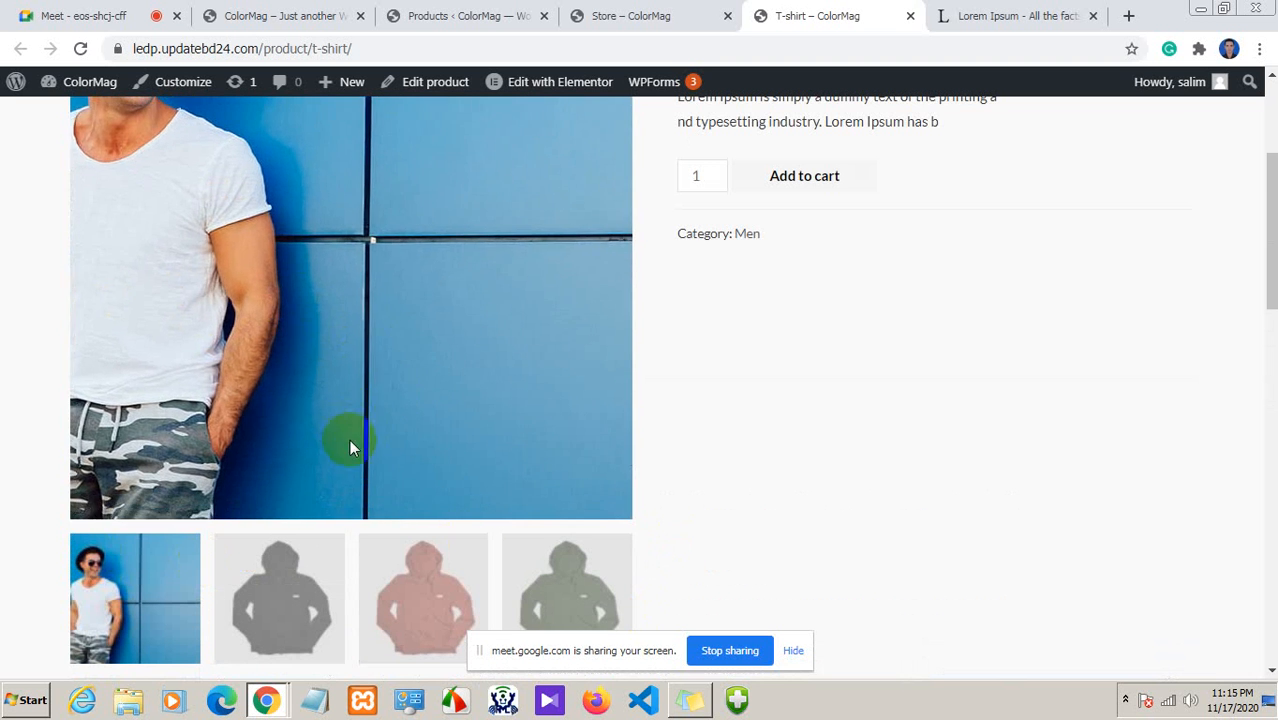
pyautogui.scroll(3, 349, 439)
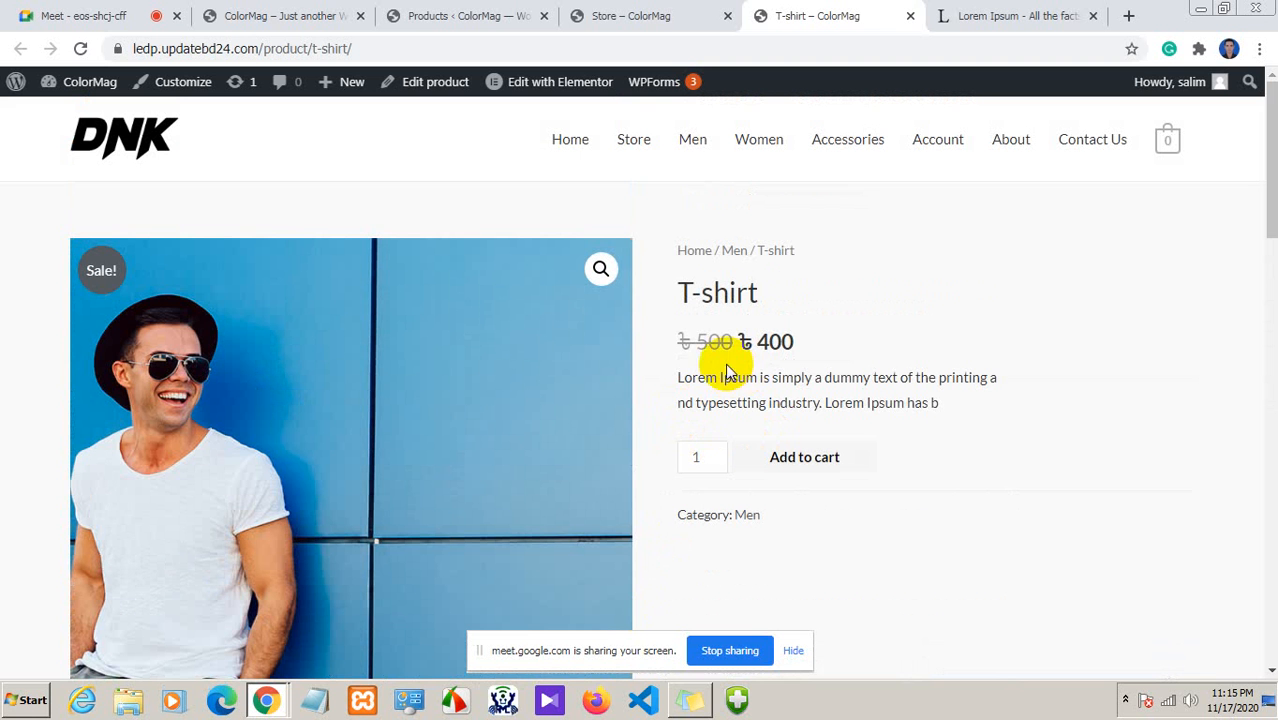
pyautogui.moveTo(735, 341); pyautogui.dragTo(685, 342)
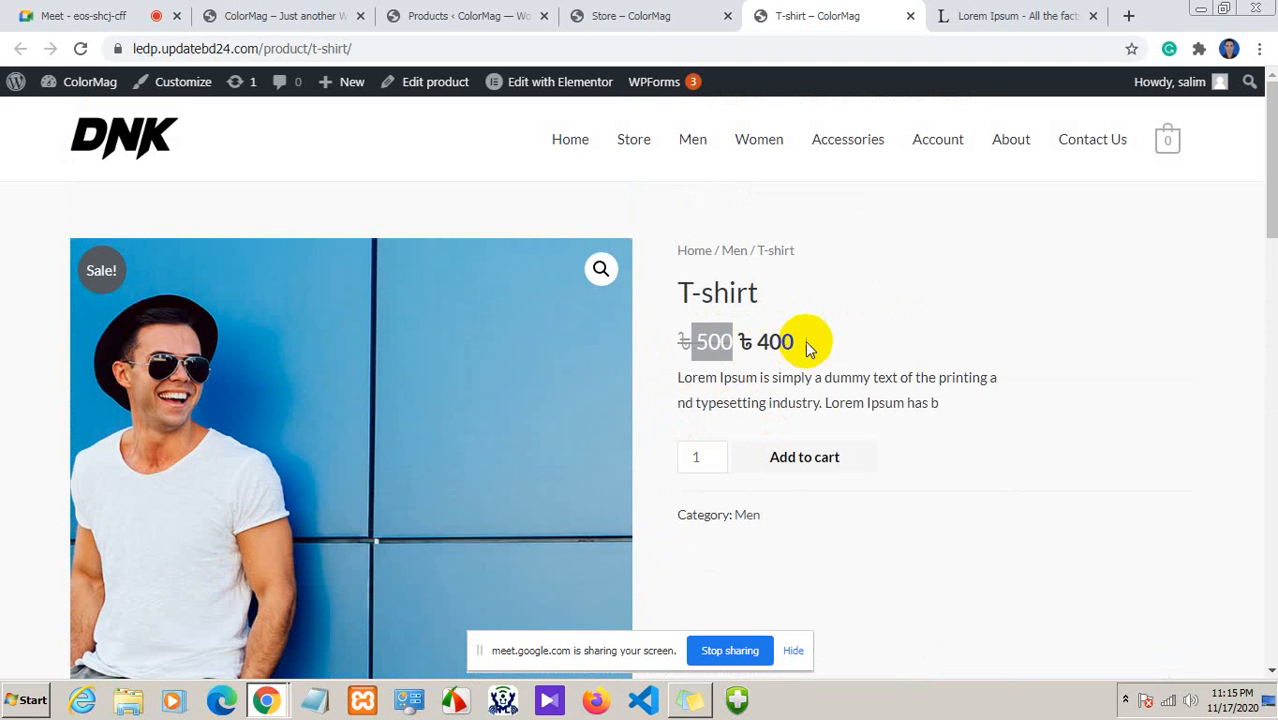
pyautogui.moveTo(813, 340); pyautogui.dragTo(752, 341)
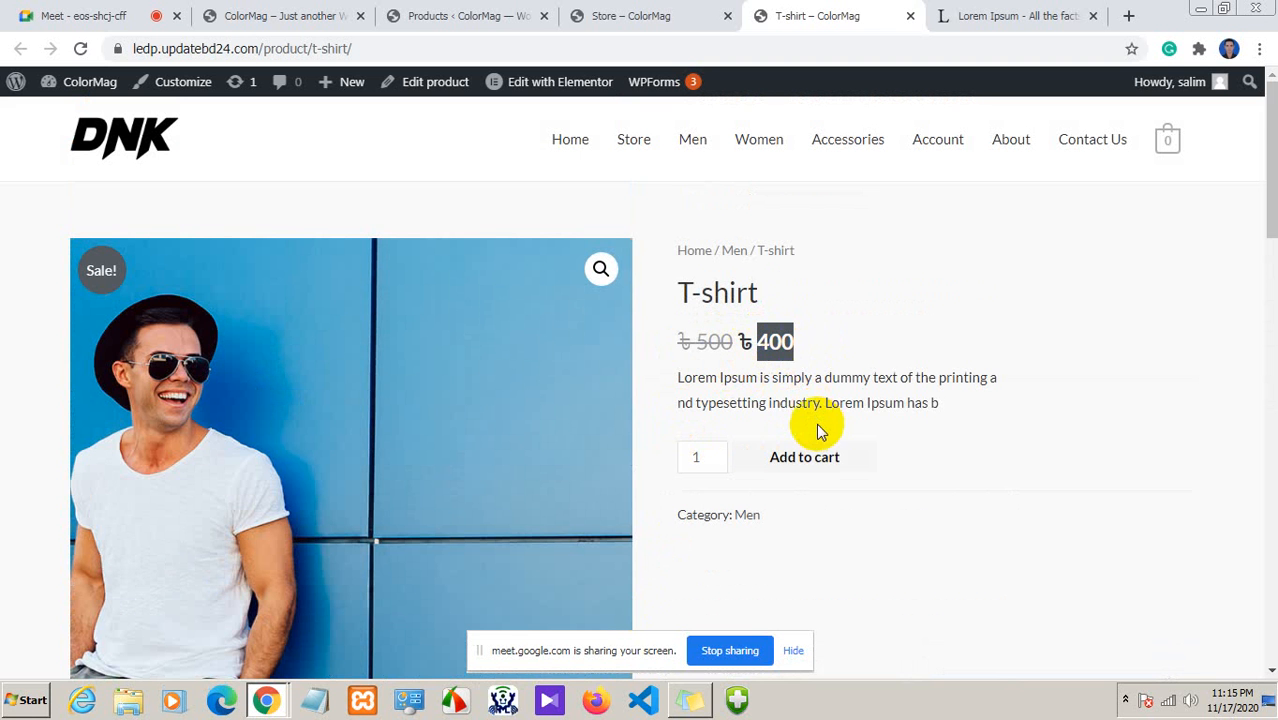
# Check the T-shirt's full description, short description and category on its product page
pyautogui.scroll(-9, 842, 425)
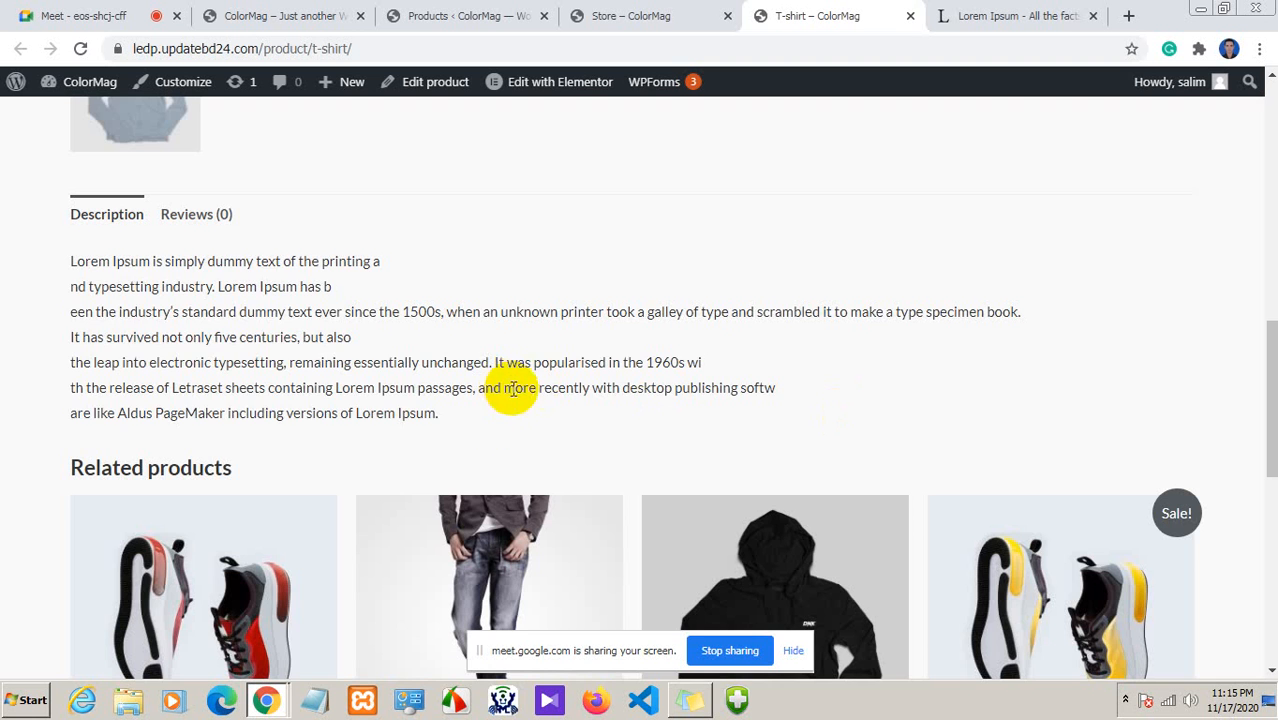
pyautogui.moveTo(470, 418); pyautogui.dragTo(30, 270)
pyautogui.scroll(9, 713, 351)
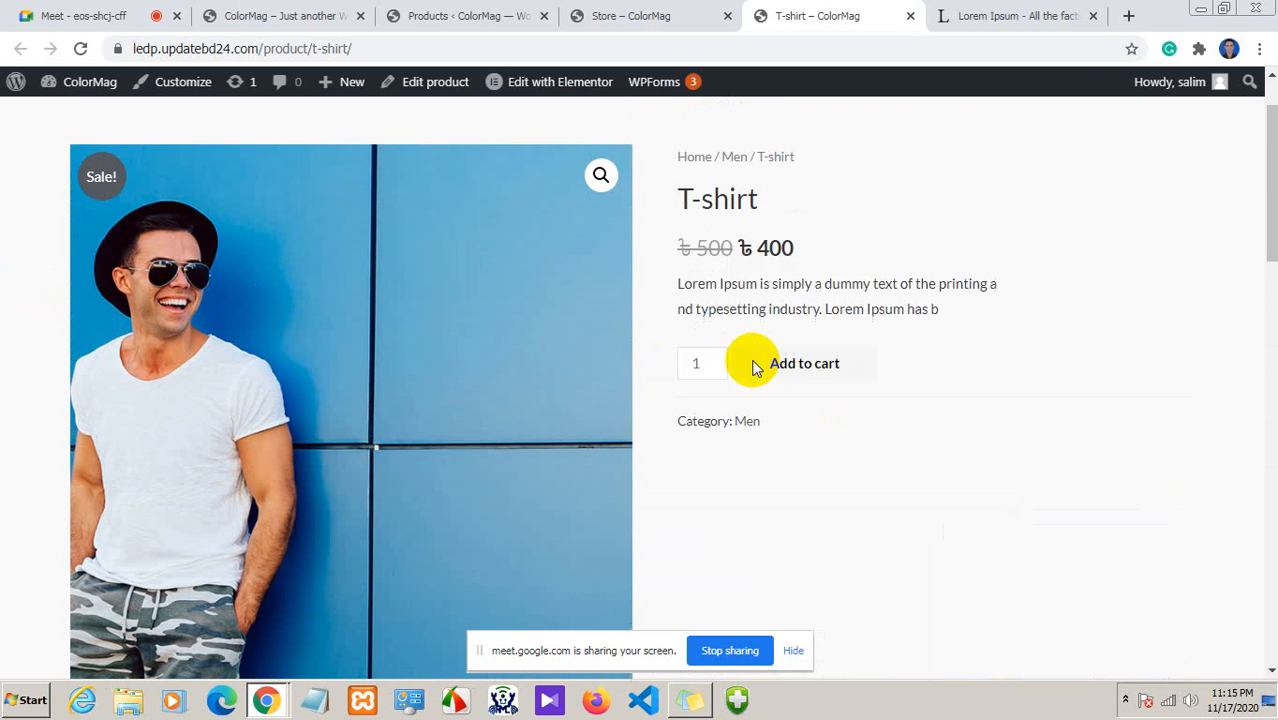
pyautogui.moveTo(940, 318); pyautogui.dragTo(678, 283)
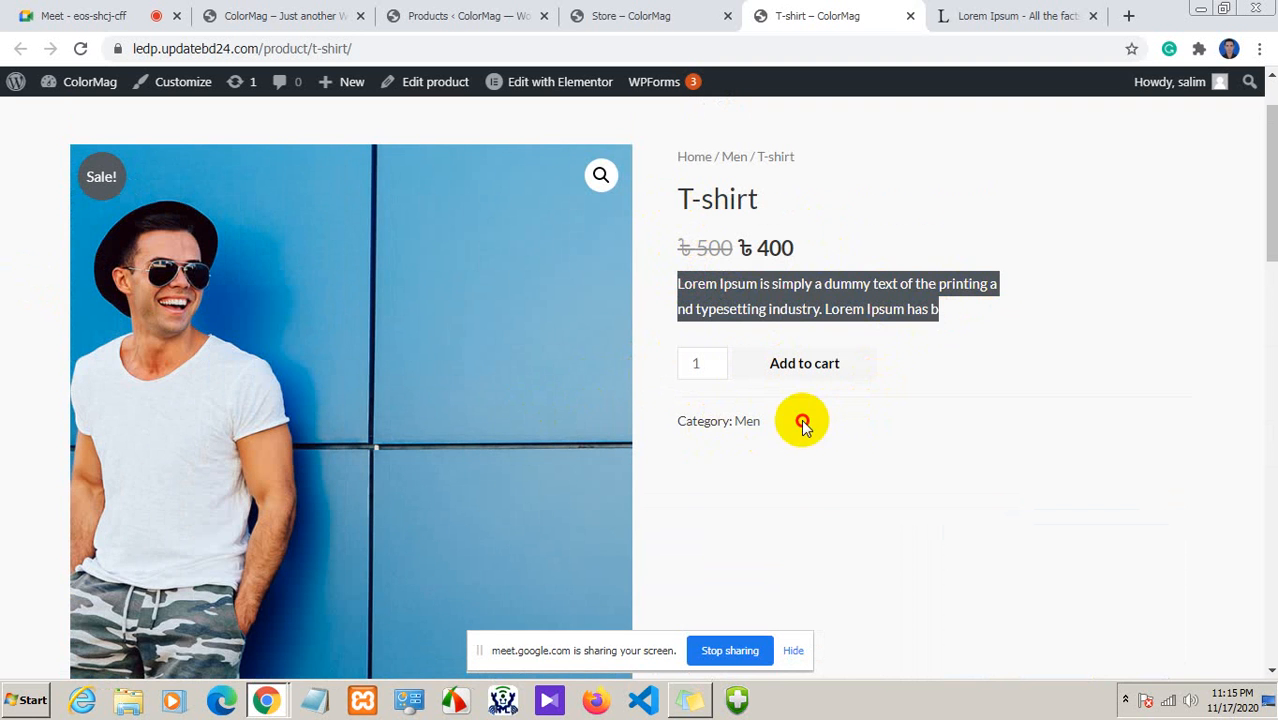
pyautogui.click(726, 420)
# Return to the Store page, reload it from the site navigation and check it for products
pyautogui.click(660, 14)
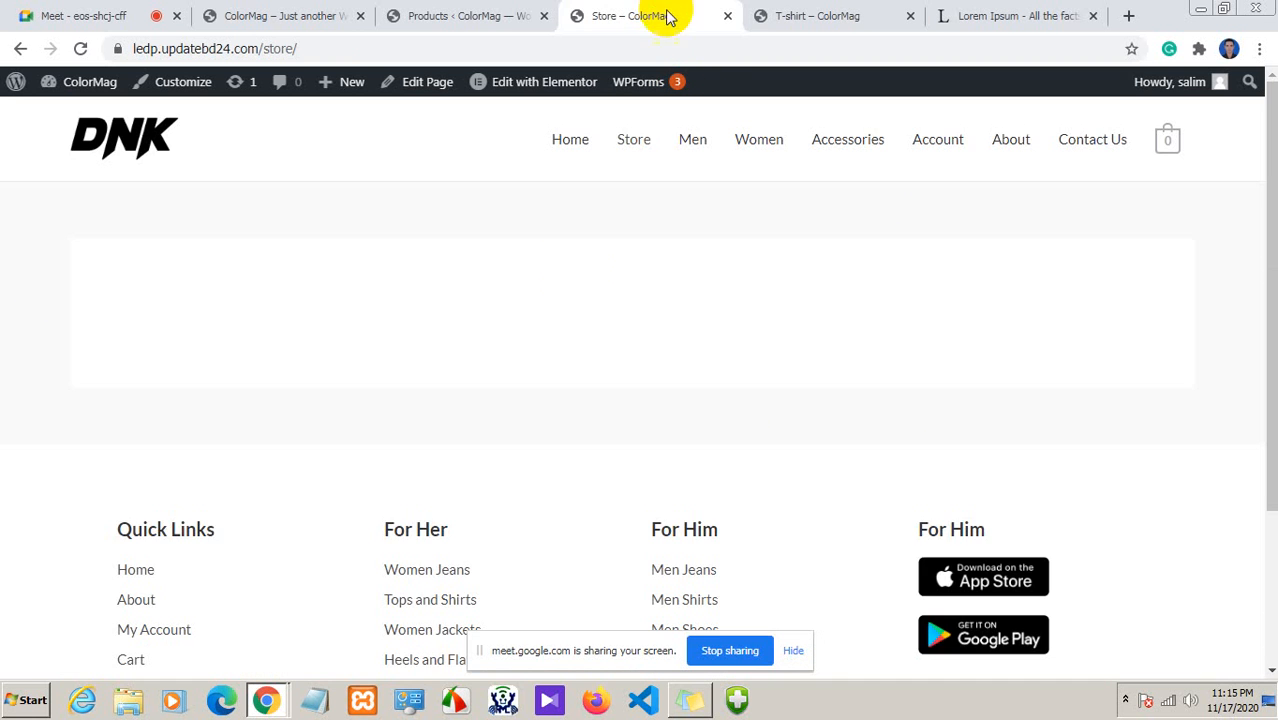
pyautogui.scroll(-3, 279, 356)
pyautogui.scroll(2, 279, 356)
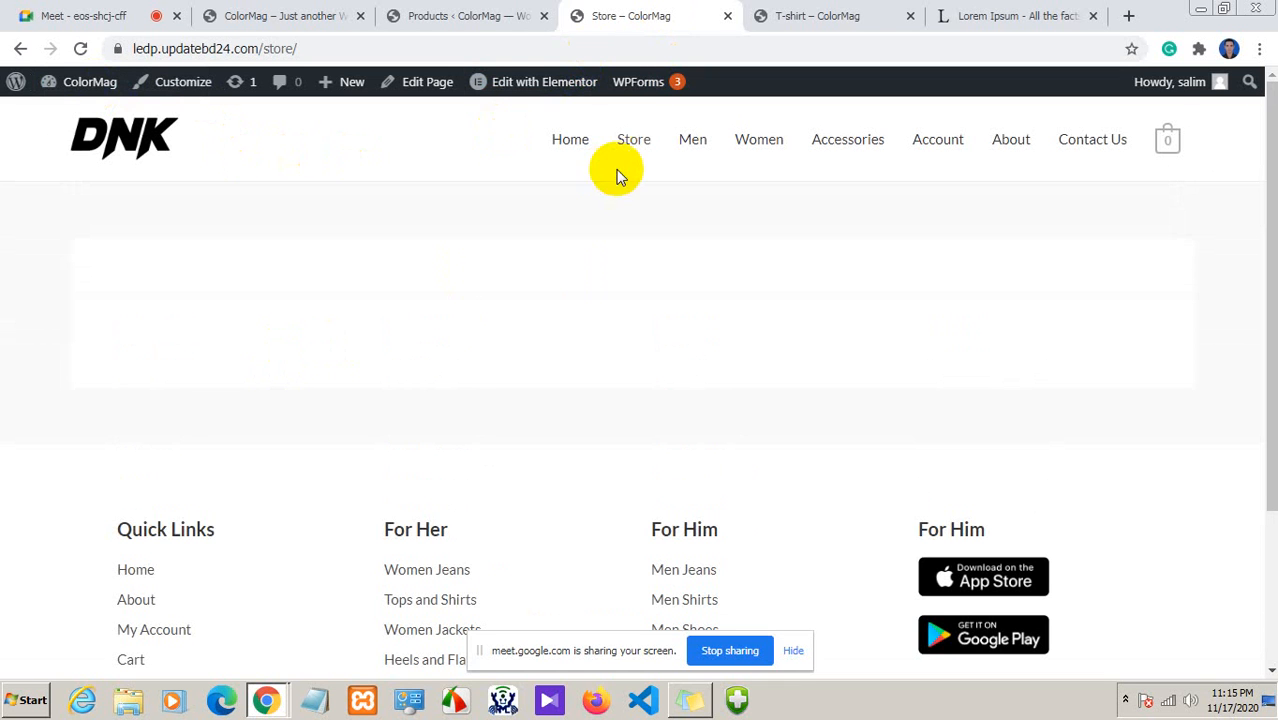
pyautogui.click(641, 148)
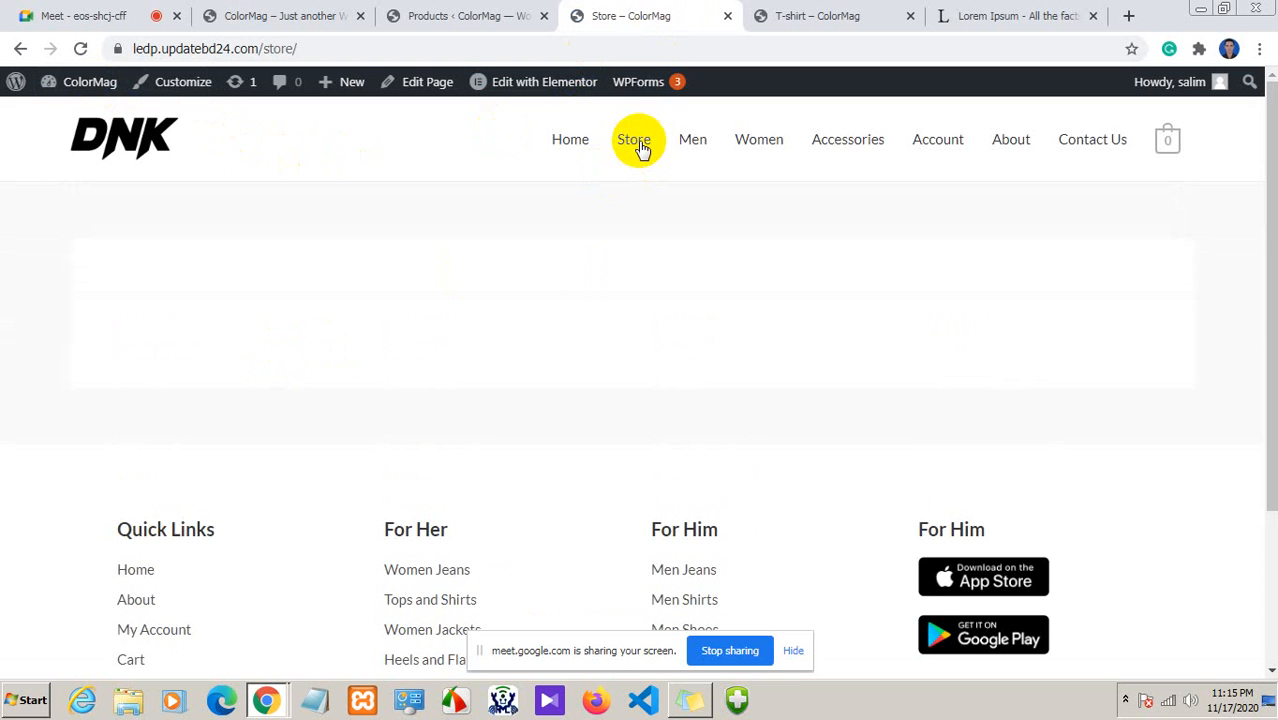
pyautogui.scroll(-2, 639, 211)
pyautogui.scroll(2, 637, 225)
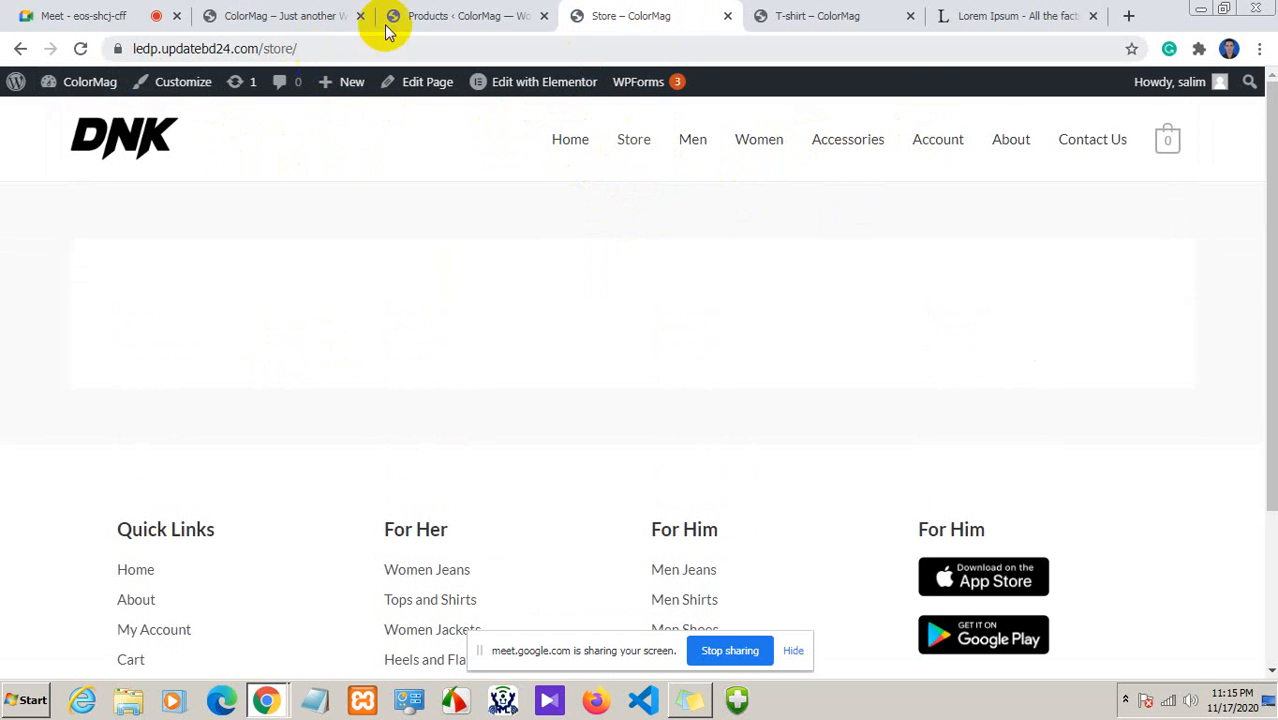
# Switch back to the WooCommerce product list and look through the published products
pyautogui.click(448, 15)
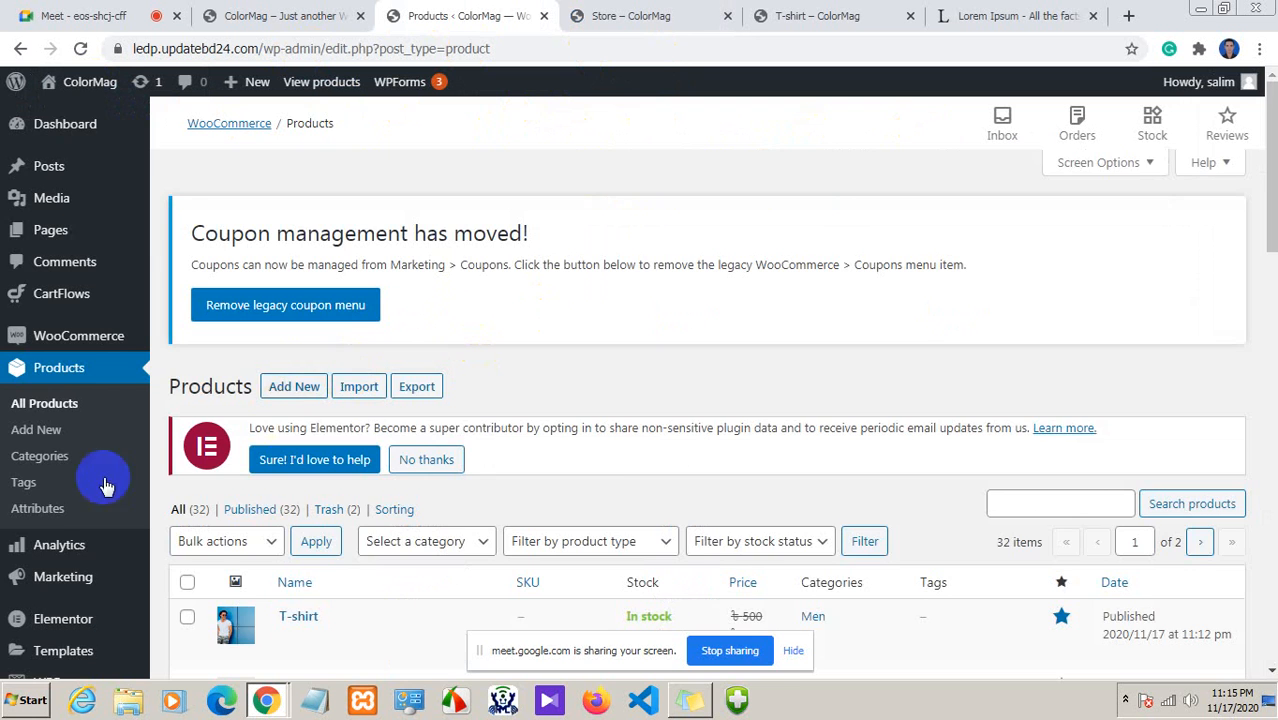
pyautogui.scroll(-5, 335, 490)
pyautogui.scroll(4, 318, 455)
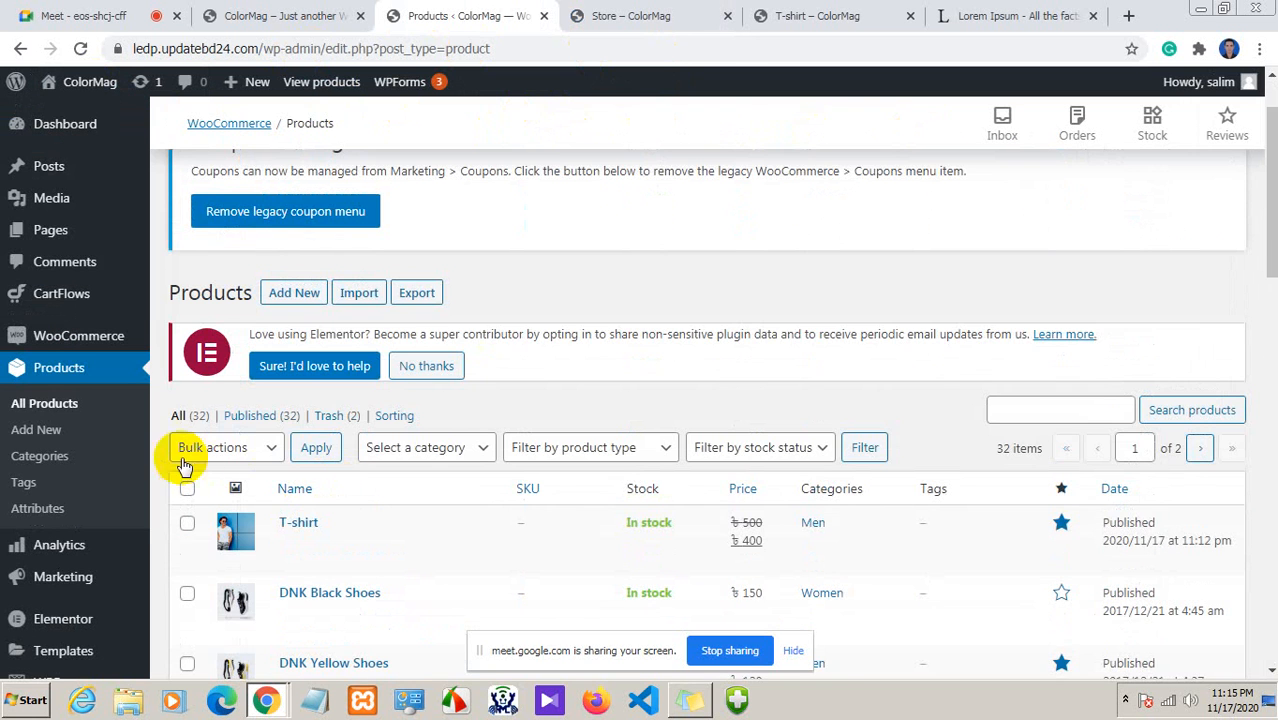
pyautogui.scroll(1, 495, 340)
pyautogui.scroll(-3, 480, 415)
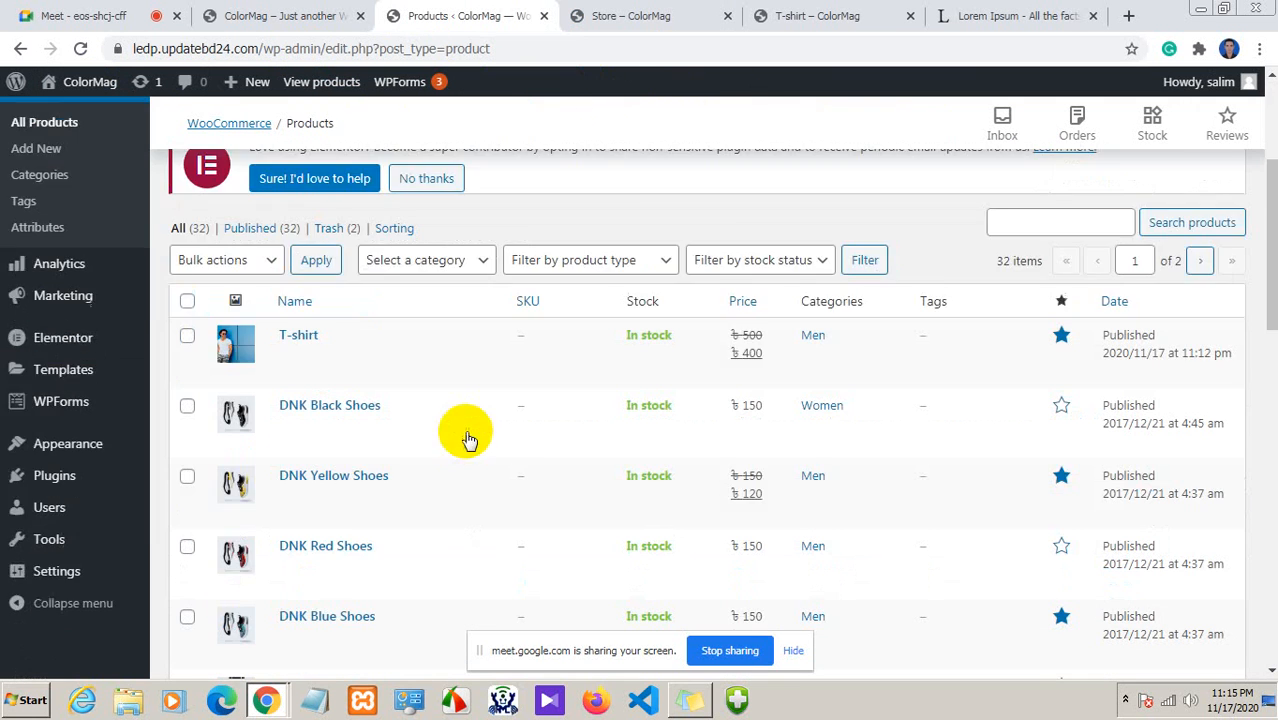
# Switch from the WooCommerce product list to the storefront and open the Men category page
pyautogui.scroll(-3, 468, 438)
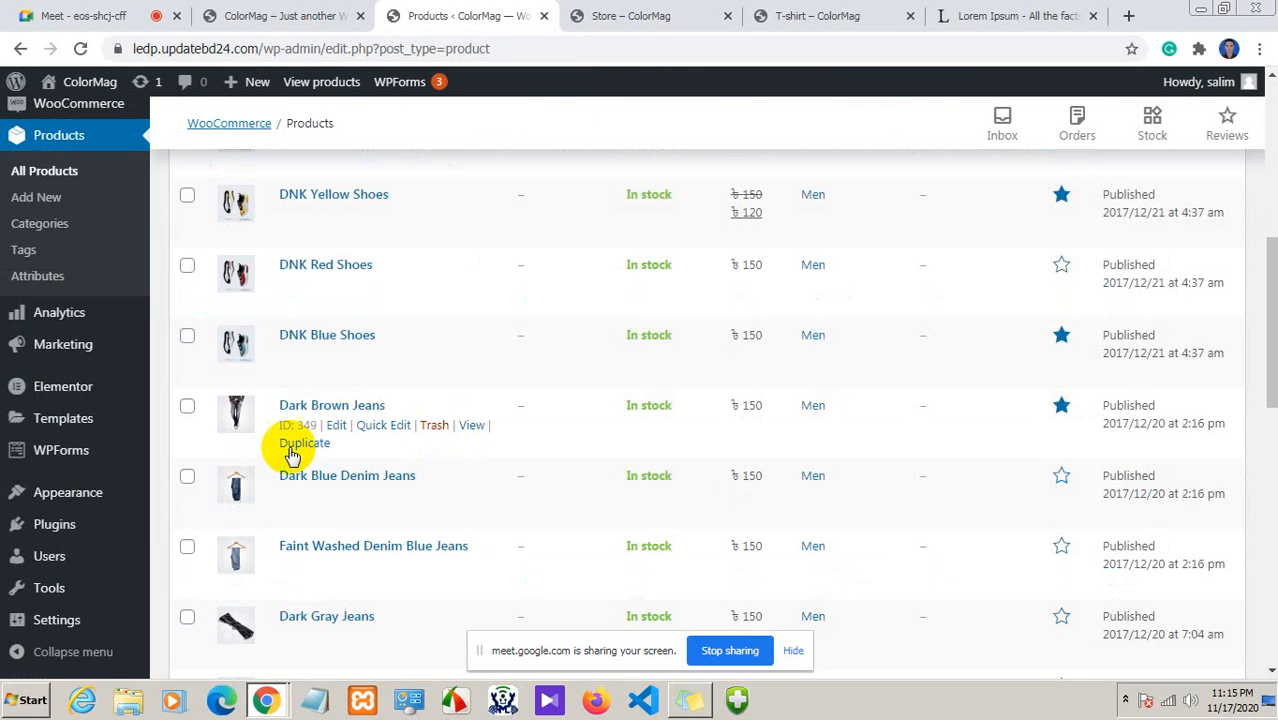
pyautogui.click(712, 16)
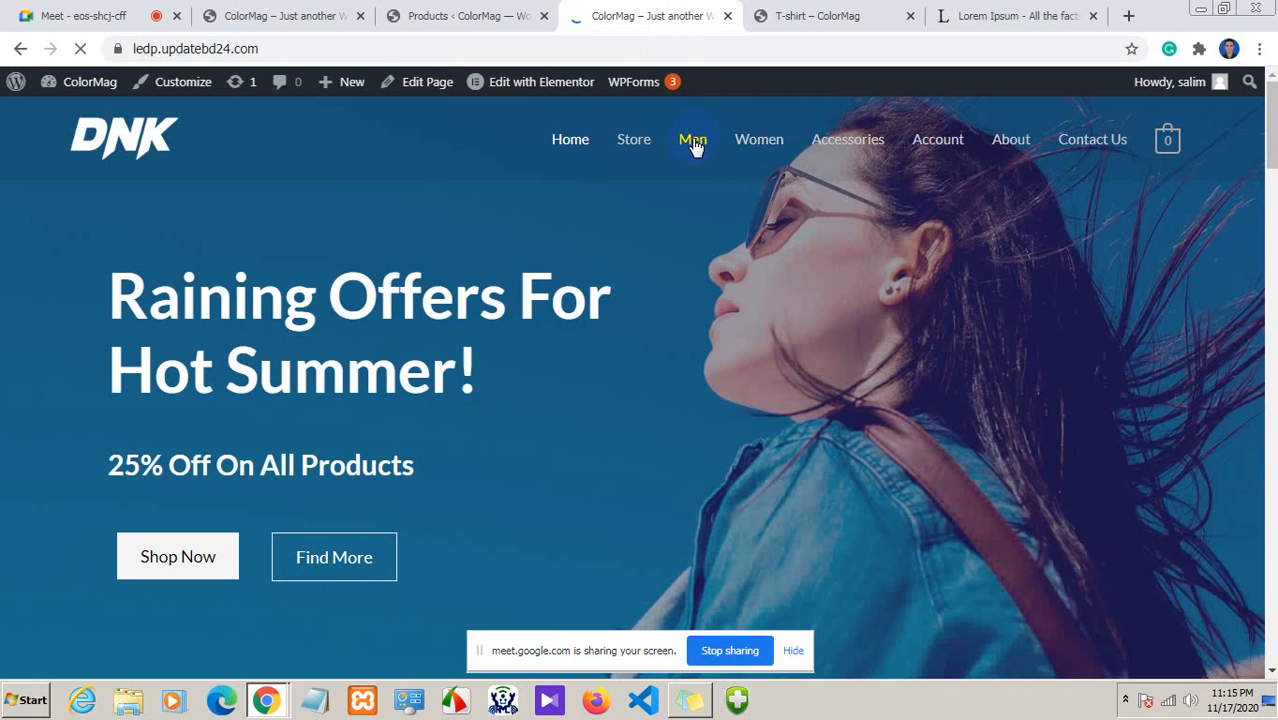
pyautogui.click(694, 145)
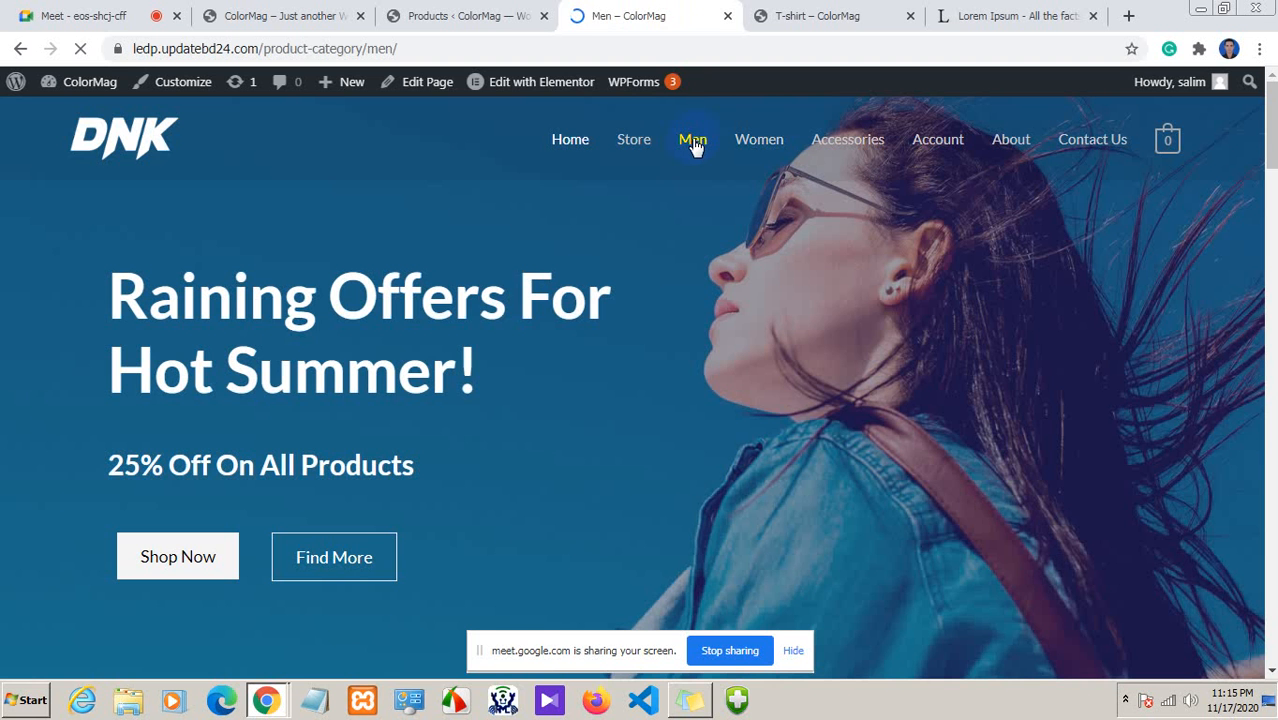
pyautogui.scroll(-4, 243, 381)
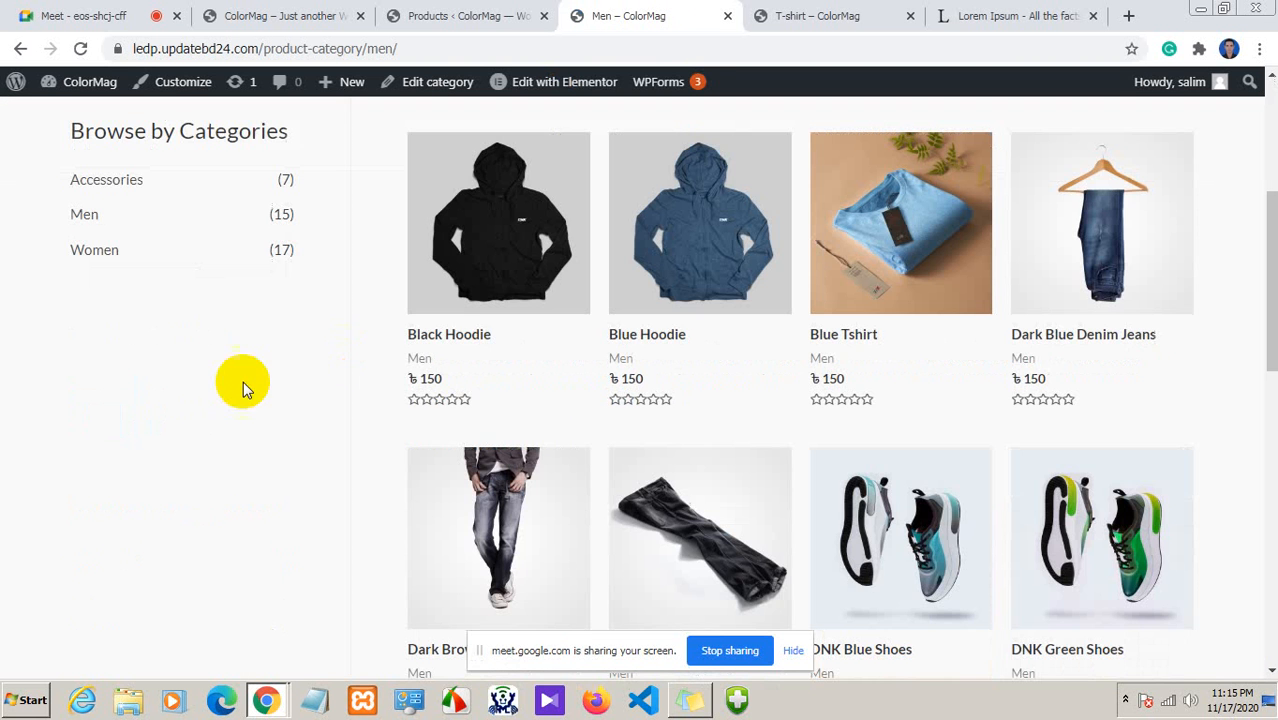
pyautogui.click(451, 300)
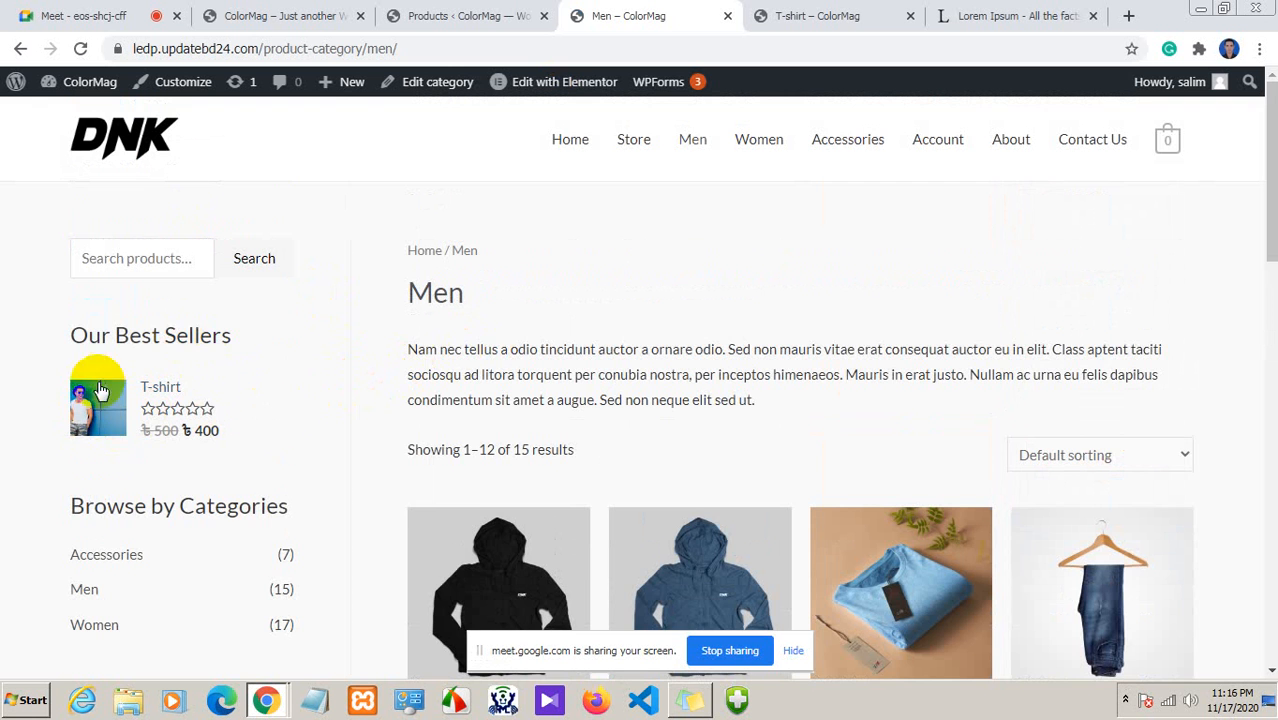
# Look through the first page of Men category products for the new T-shirt
pyautogui.scroll(-6, 271, 423)
pyautogui.scroll(-4, 399, 397)
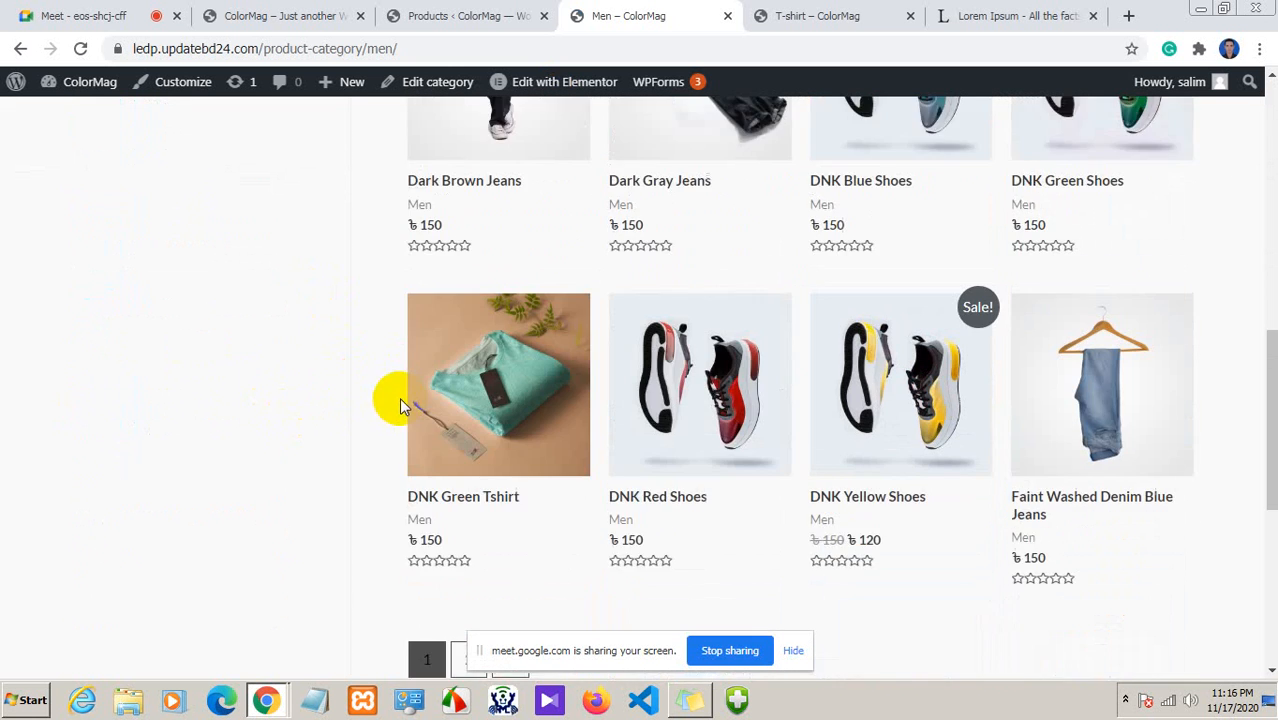
pyautogui.scroll(6, 399, 397)
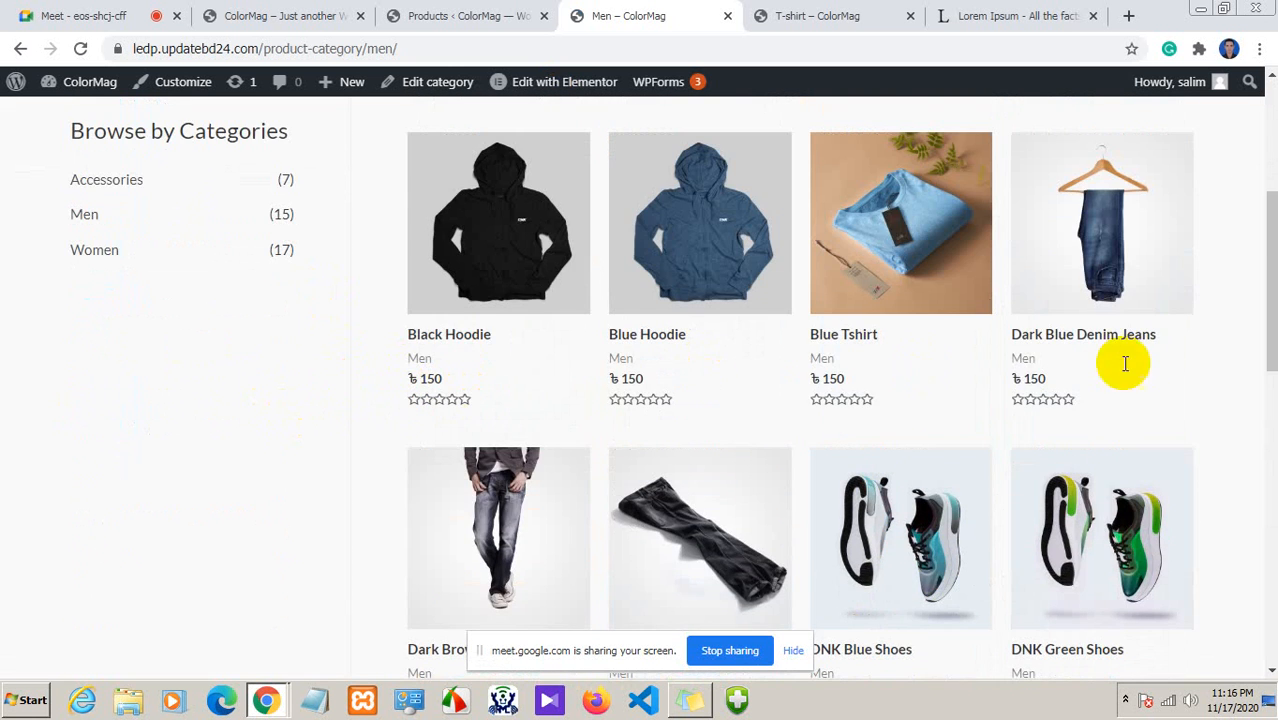
pyautogui.scroll(3, 653, 409)
pyautogui.scroll(-2, 719, 409)
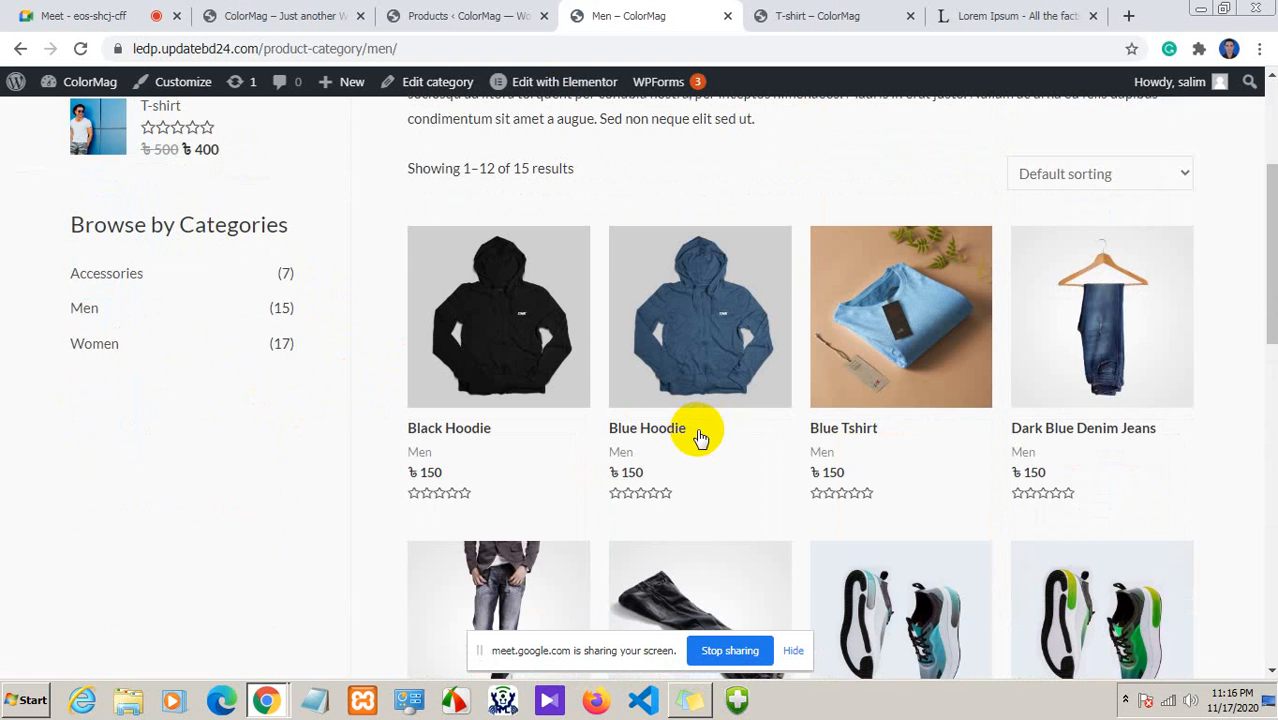
pyautogui.scroll(-2, 700, 438)
pyautogui.scroll(-4, 700, 440)
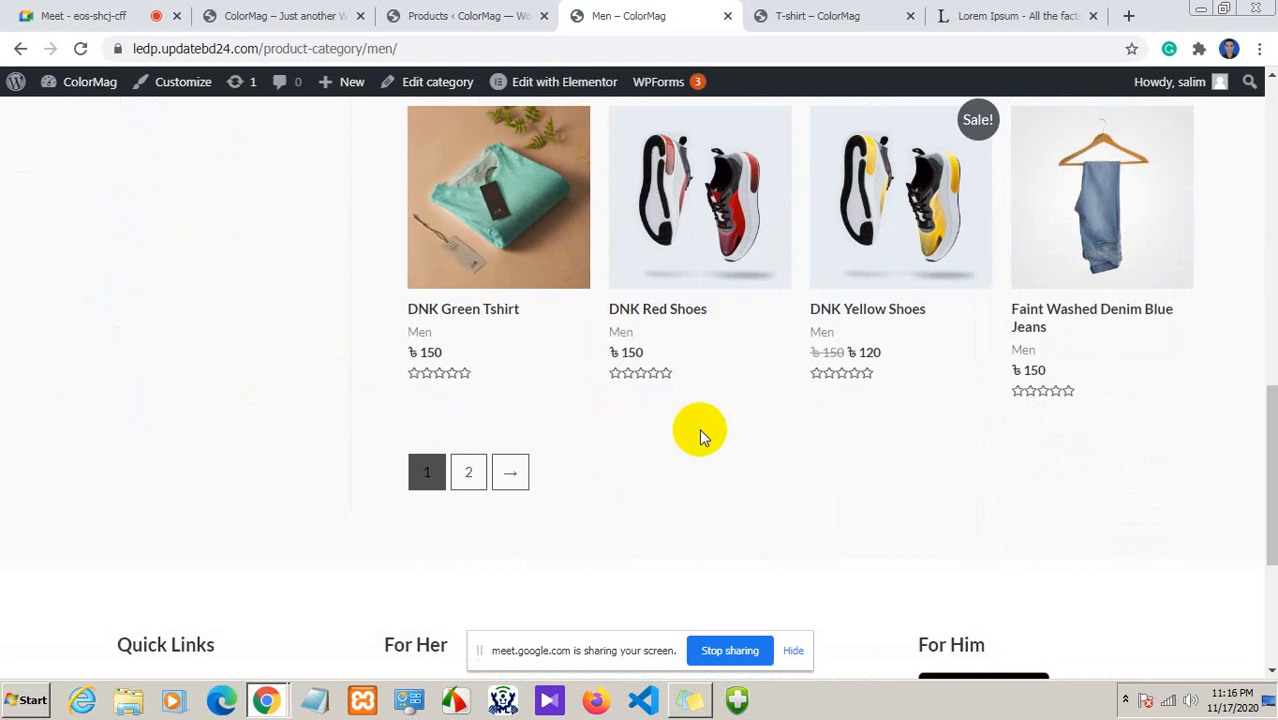
pyautogui.scroll(8, 699, 425)
pyautogui.scroll(1, 700, 430)
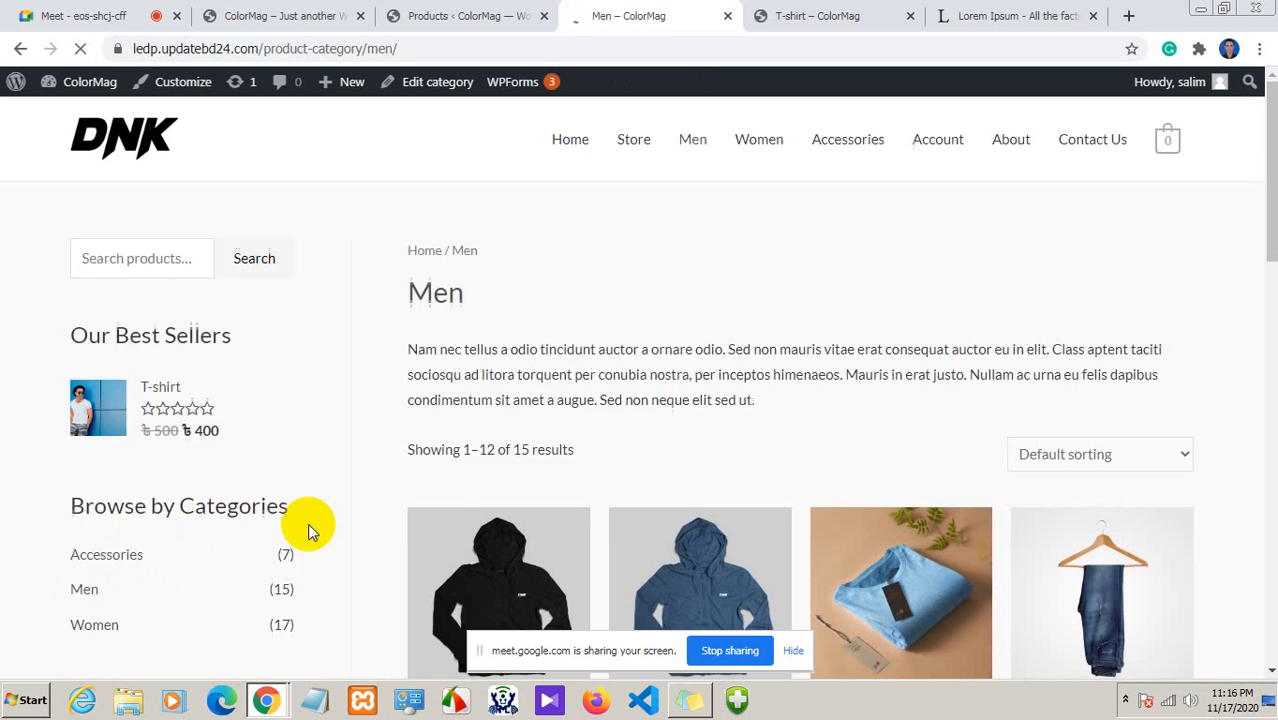
# Open page 2 of the Men category and check the T-shirt's listing there
pyautogui.scroll(-2, 308, 523)
pyautogui.scroll(-2, 308, 523)
pyautogui.scroll(-7, 610, 499)
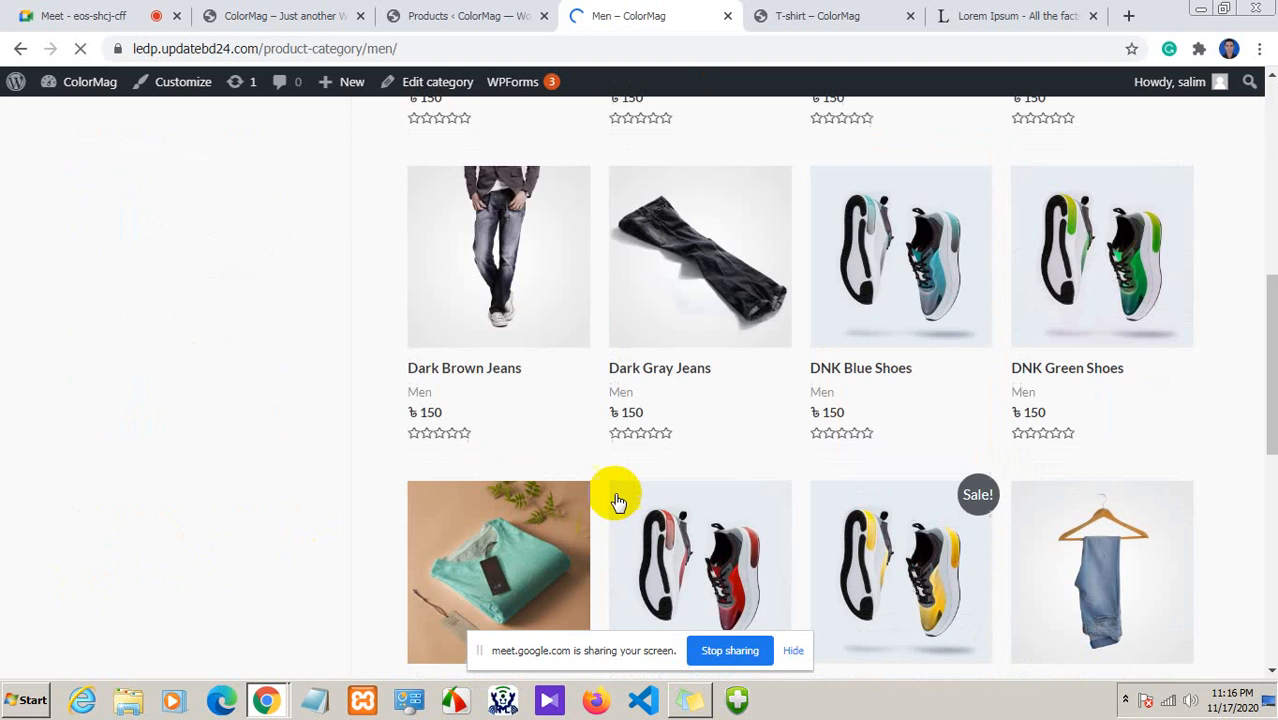
pyautogui.scroll(2, 520, 493)
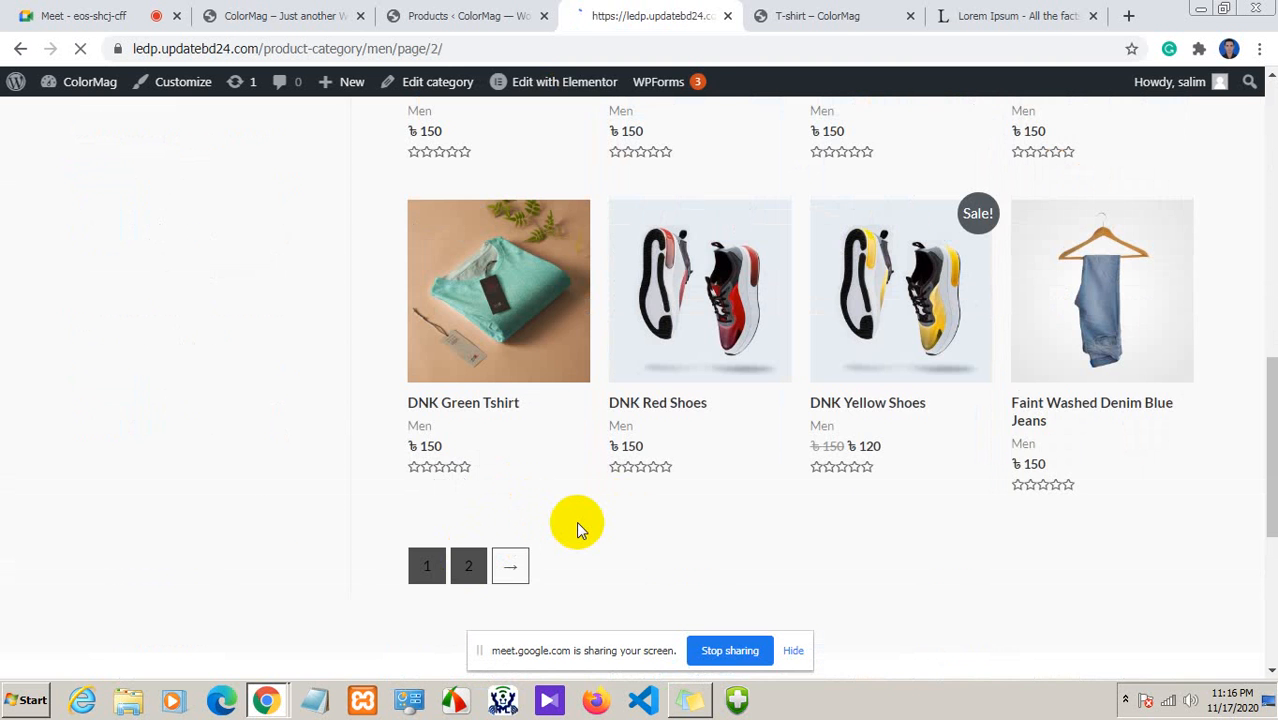
pyautogui.scroll(-3, 576, 520)
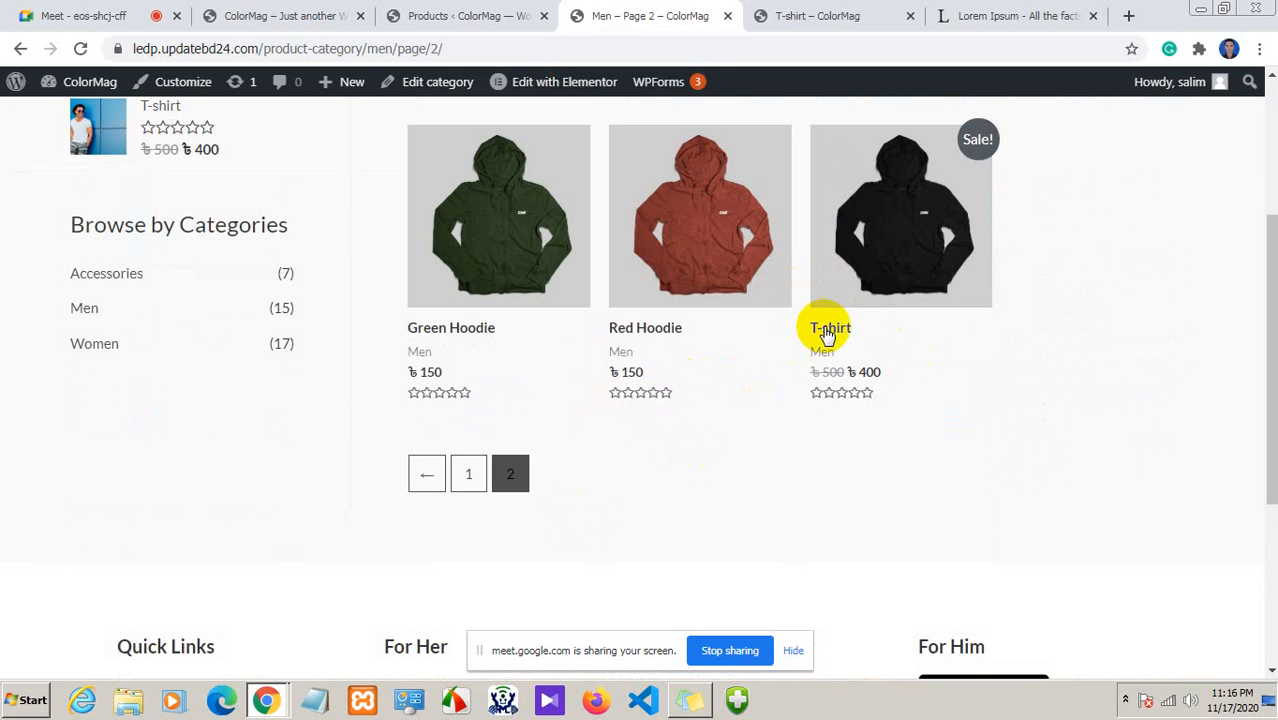
pyautogui.scroll(3, 422, 400)
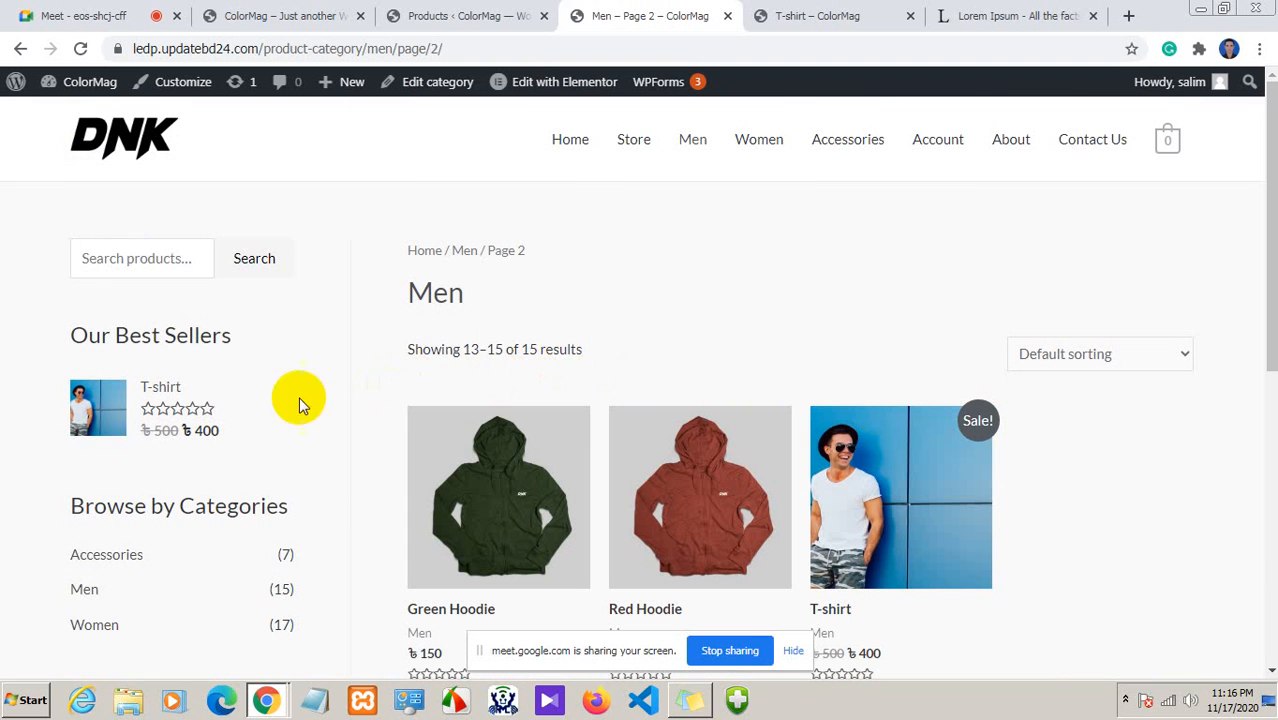
# Examine the Our Best Sellers entry and the Browse by Categories list beside the Men products
pyautogui.moveTo(60, 342); pyautogui.dragTo(258, 342)
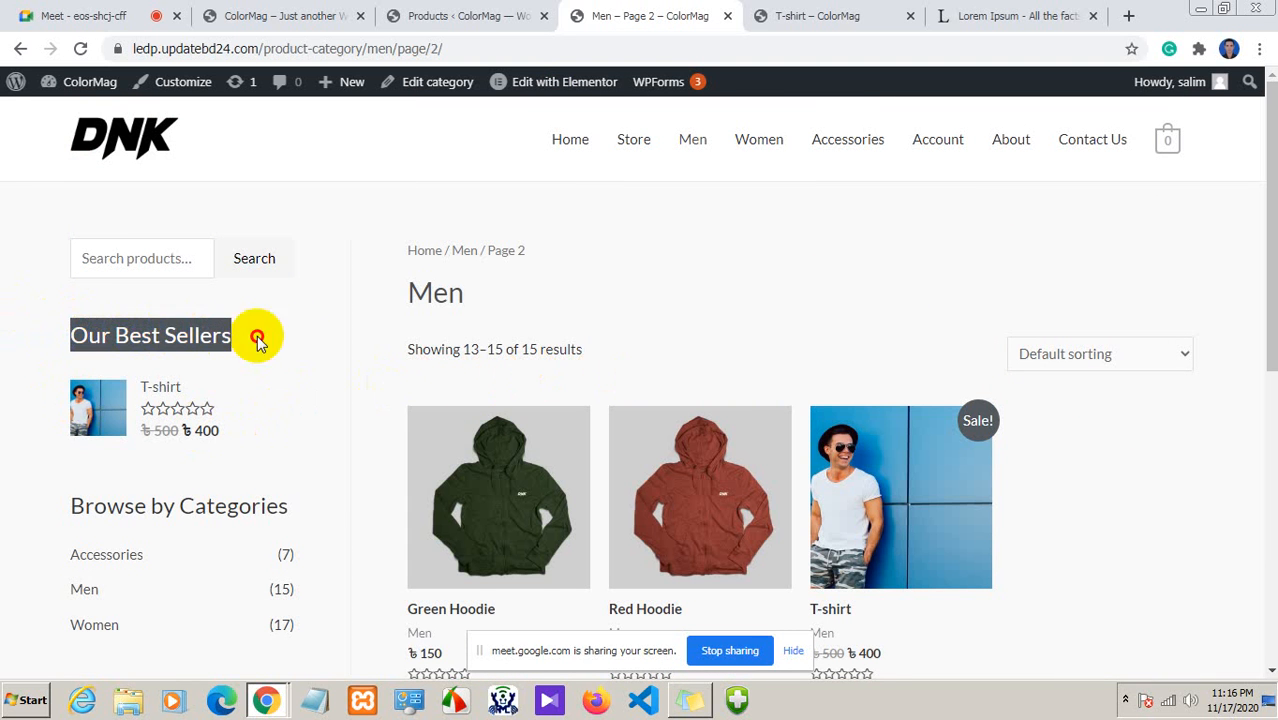
pyautogui.click(56, 340)
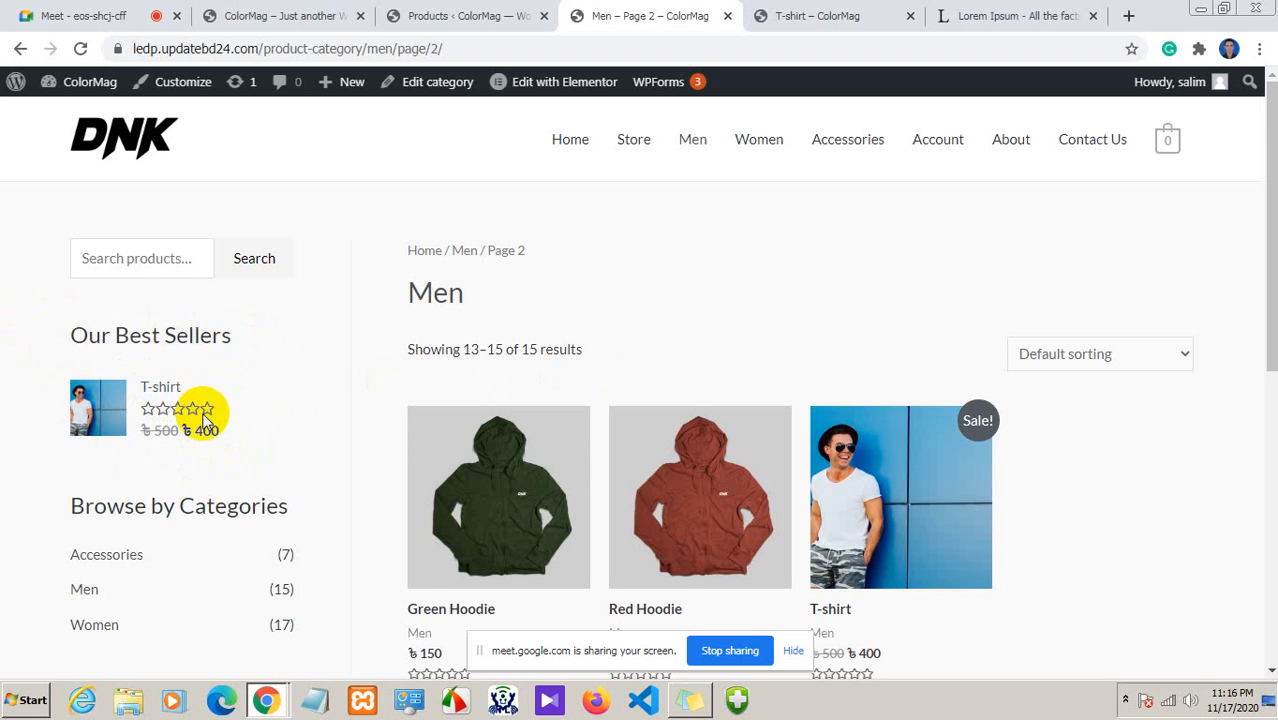
pyautogui.scroll(-1, 171, 505)
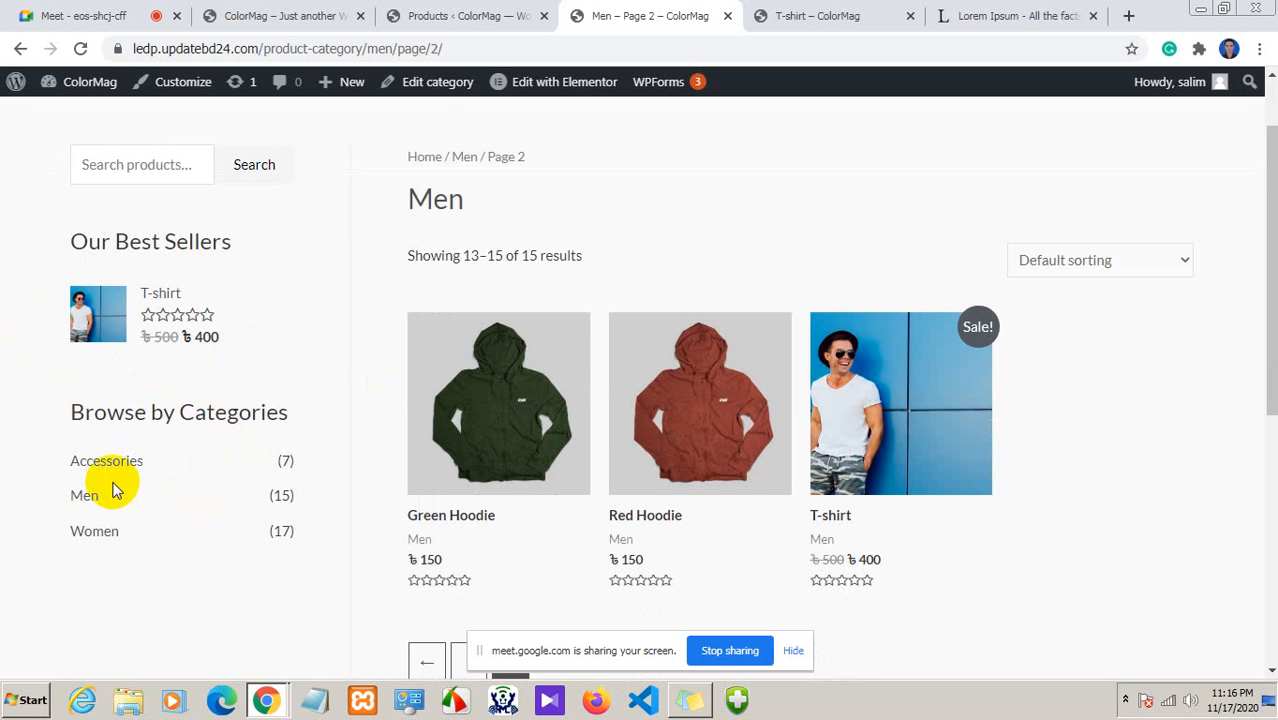
pyautogui.scroll(1, 143, 442)
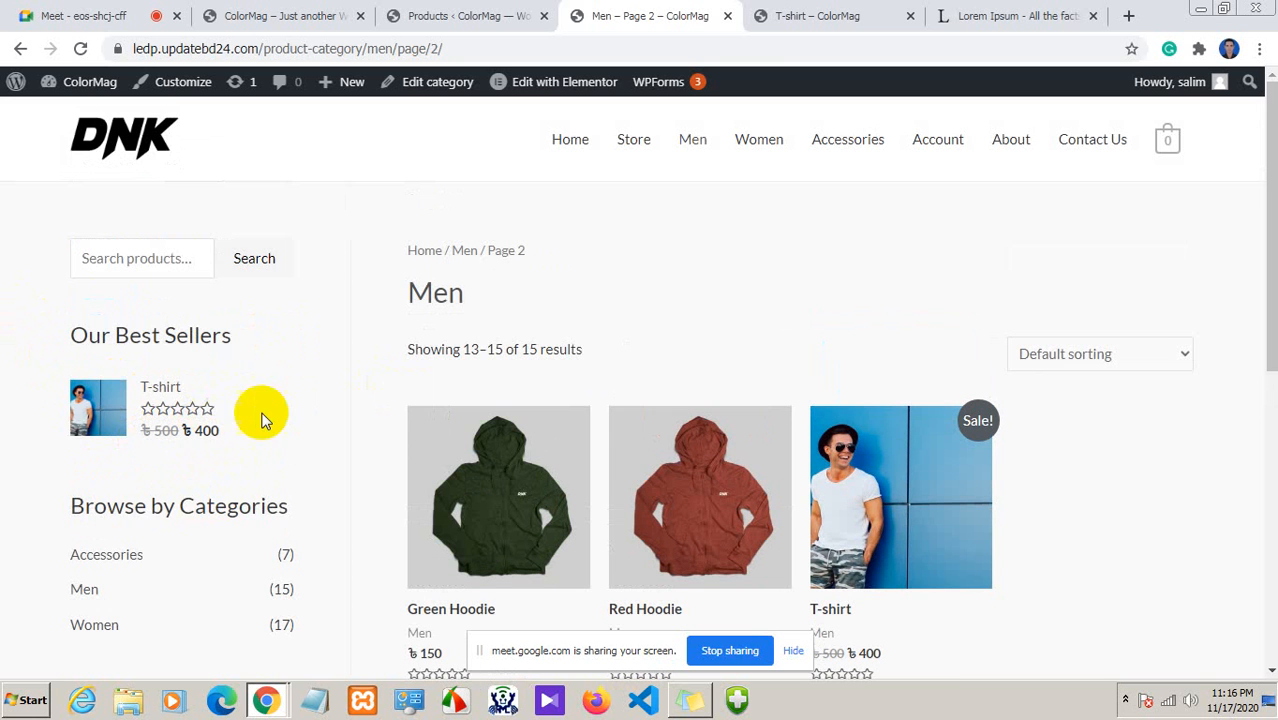
pyautogui.moveTo(246, 426); pyautogui.dragTo(16, 385)
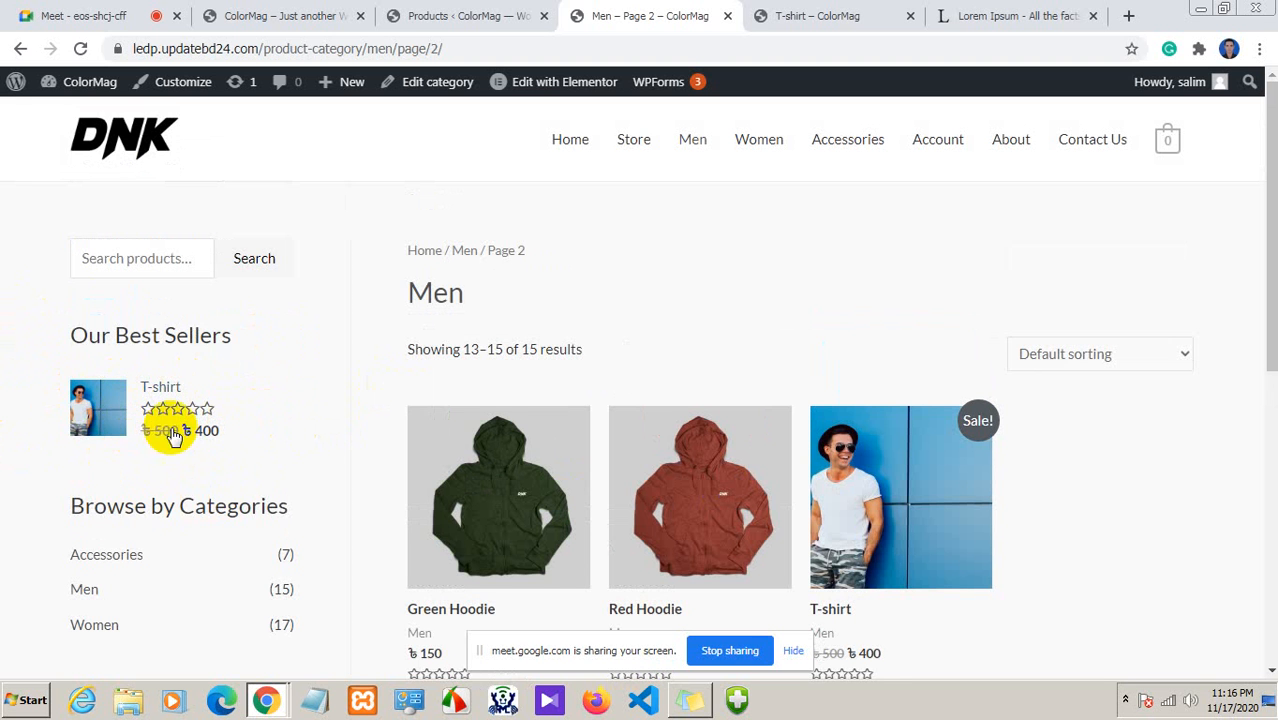
pyautogui.scroll(-1, 796, 571)
pyautogui.scroll(1, 790, 567)
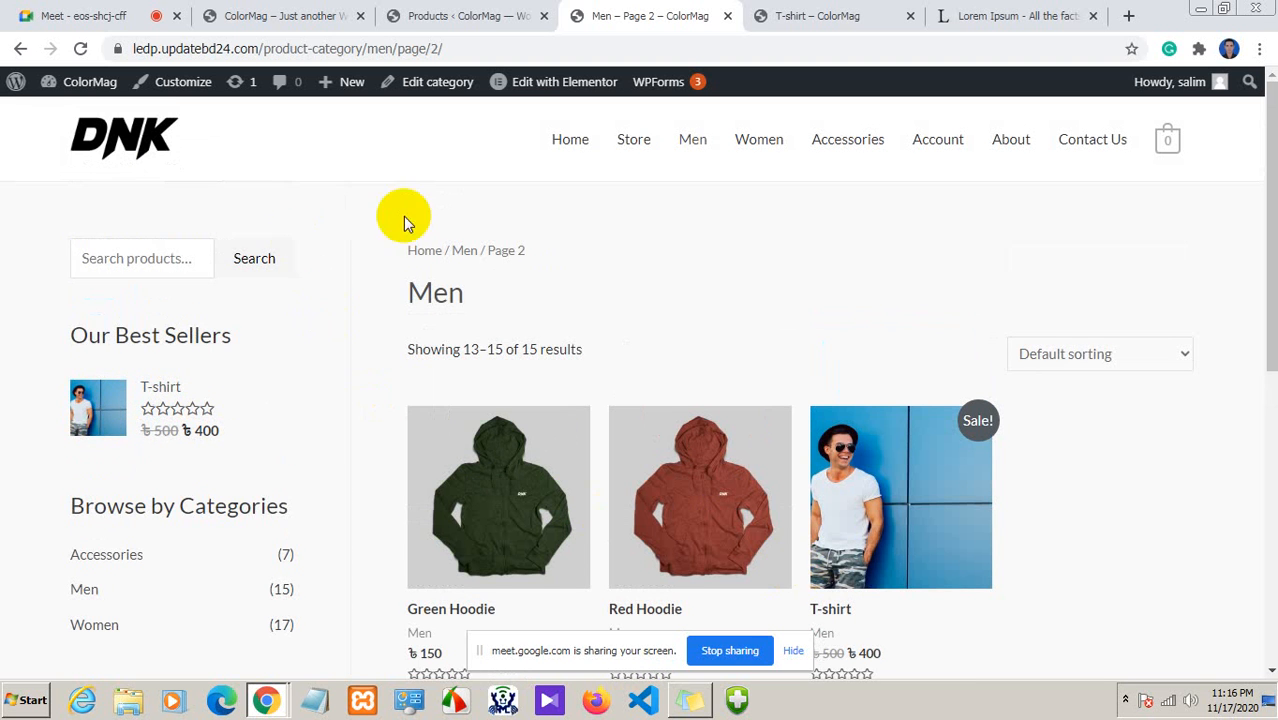
# Return to the WooCommerce product list and check the T-shirt's entry
pyautogui.click(427, 8)
pyautogui.scroll(4, 191, 348)
pyautogui.scroll(3, 336, 424)
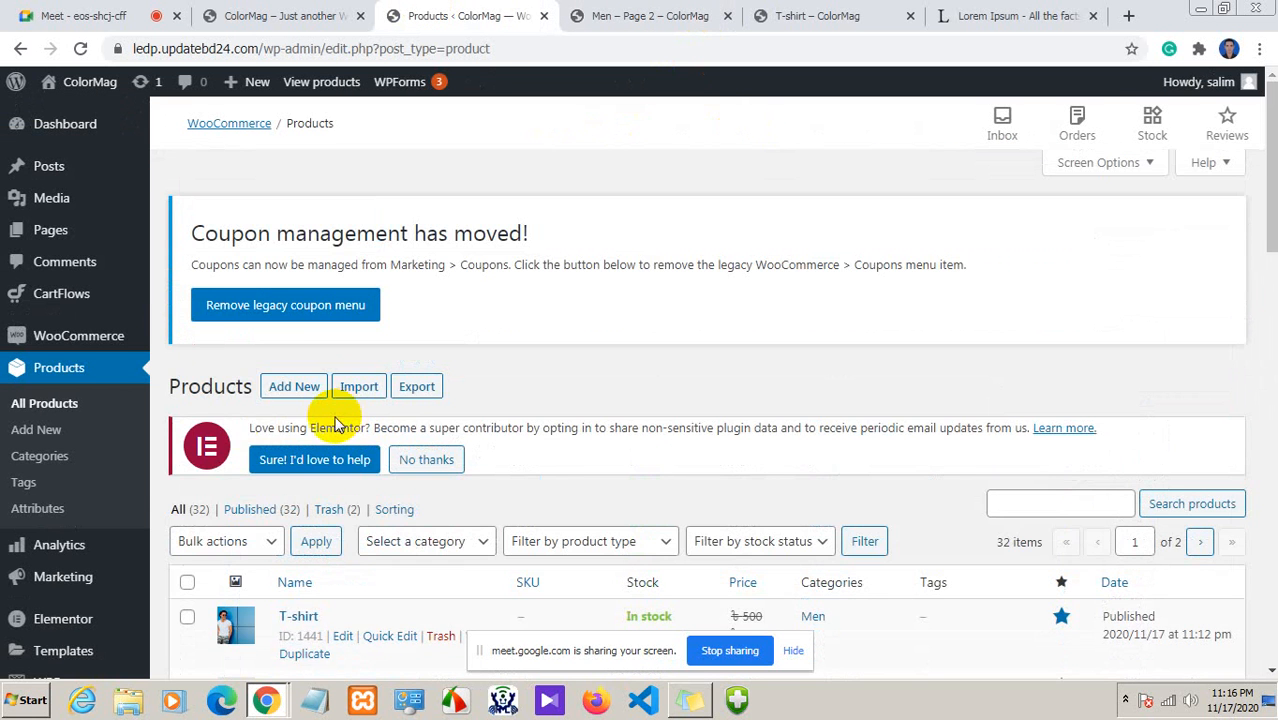
pyautogui.scroll(-2, 90, 480)
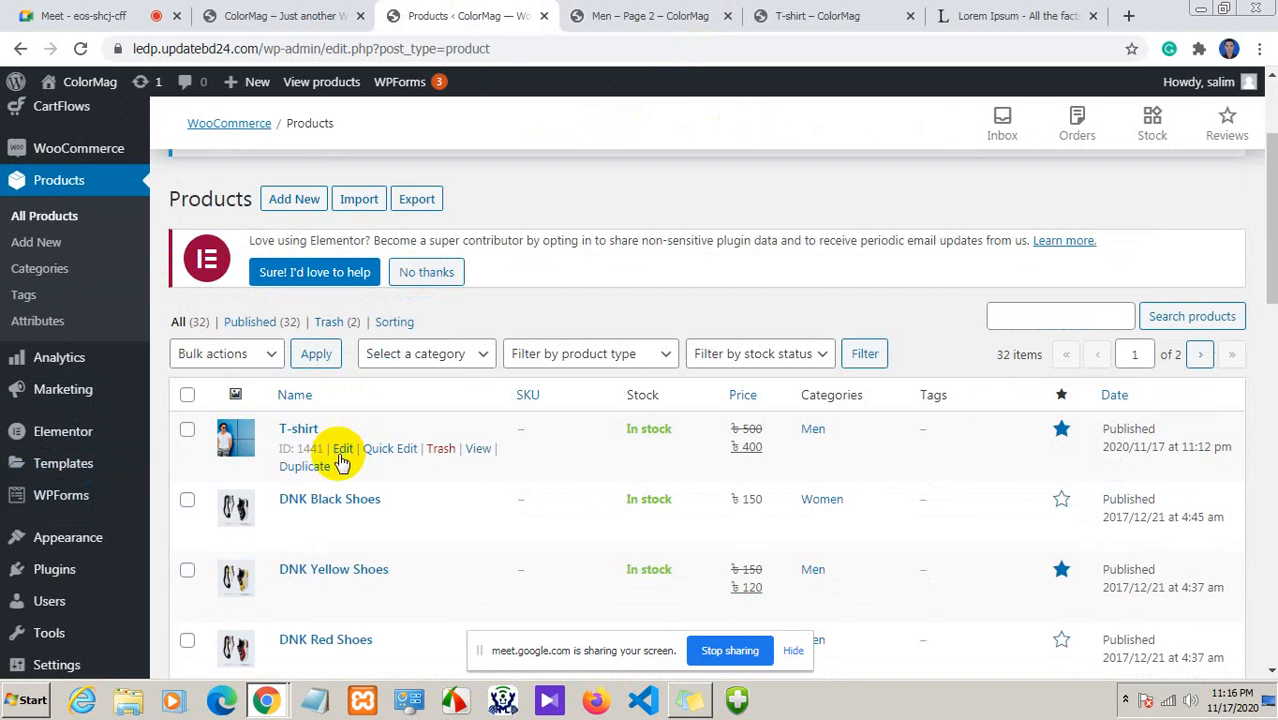
pyautogui.scroll(-1, 340, 460)
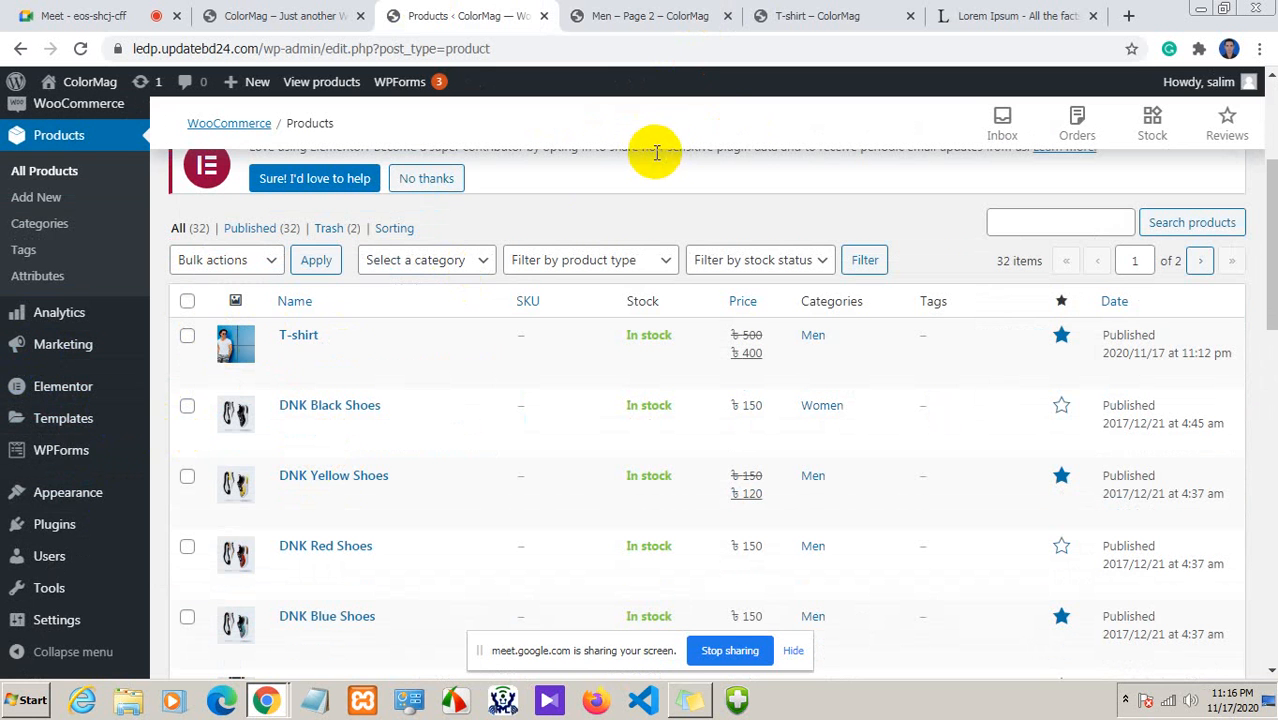
pyautogui.moveTo(333, 350)
# Switch to the T-shirt's product page and check its gallery images, description and purchase details
pyautogui.click(815, 12)
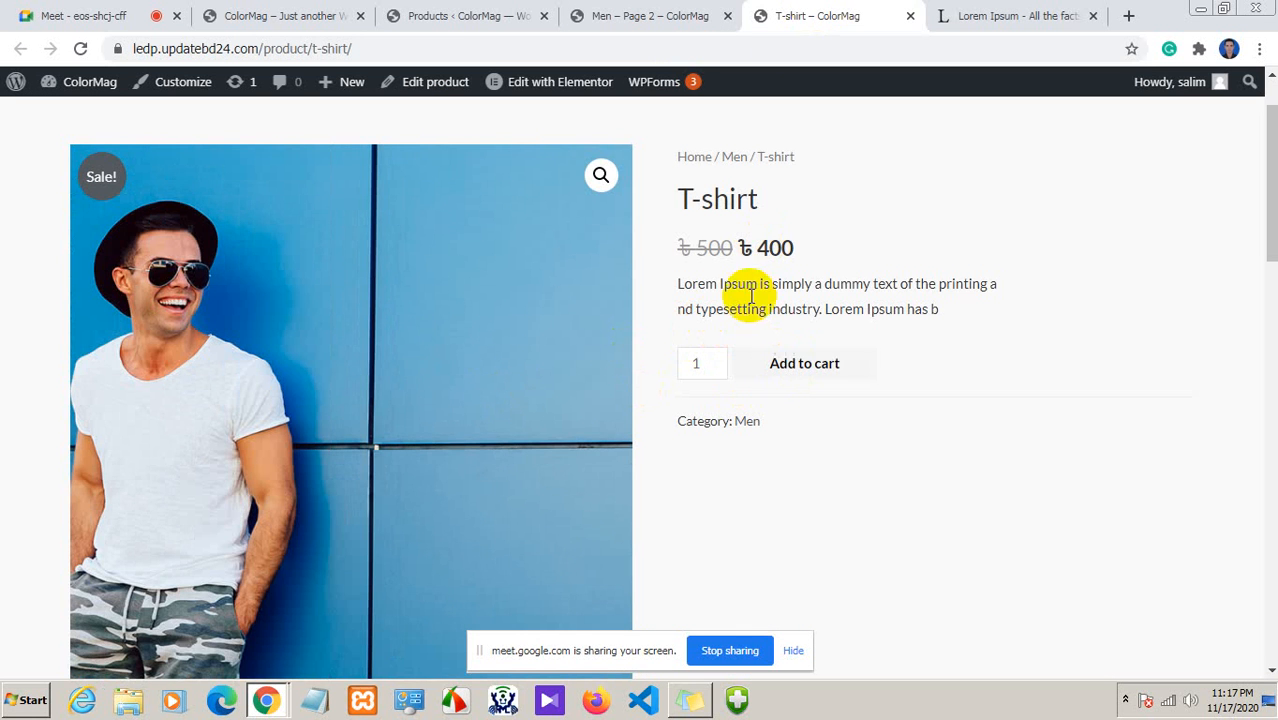
pyautogui.scroll(-3, 701, 412)
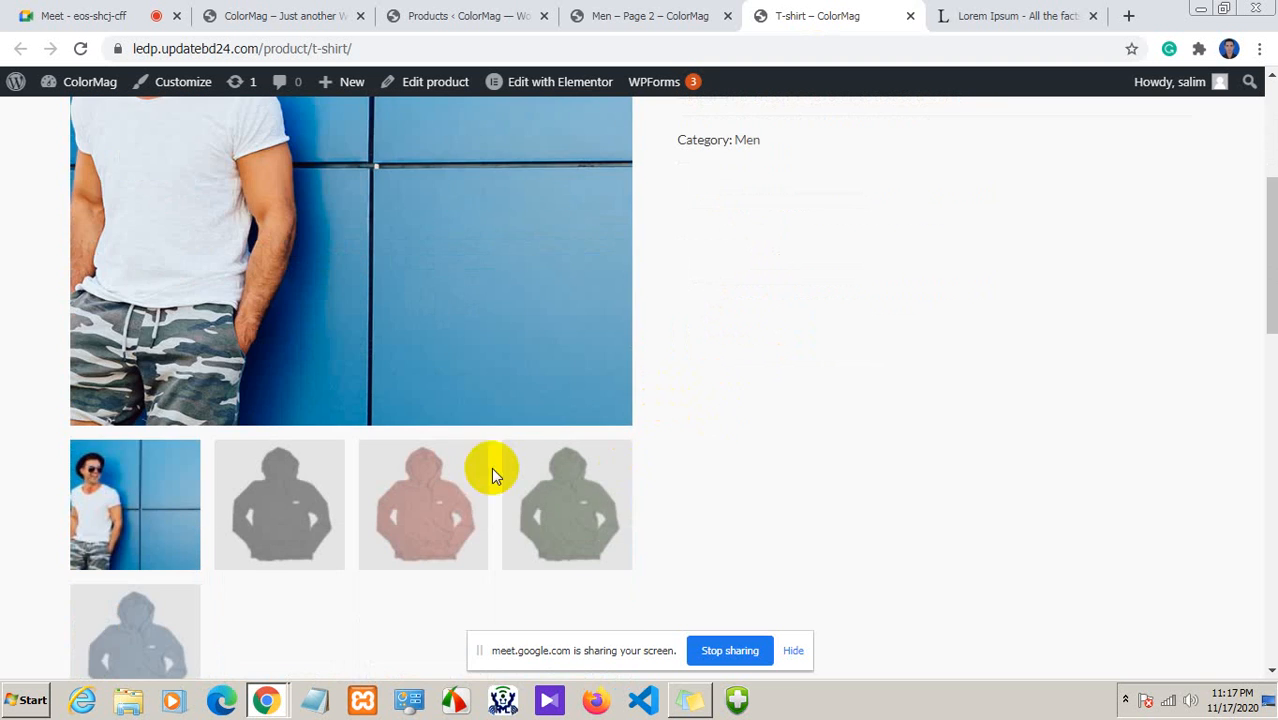
pyautogui.scroll(3, 491, 467)
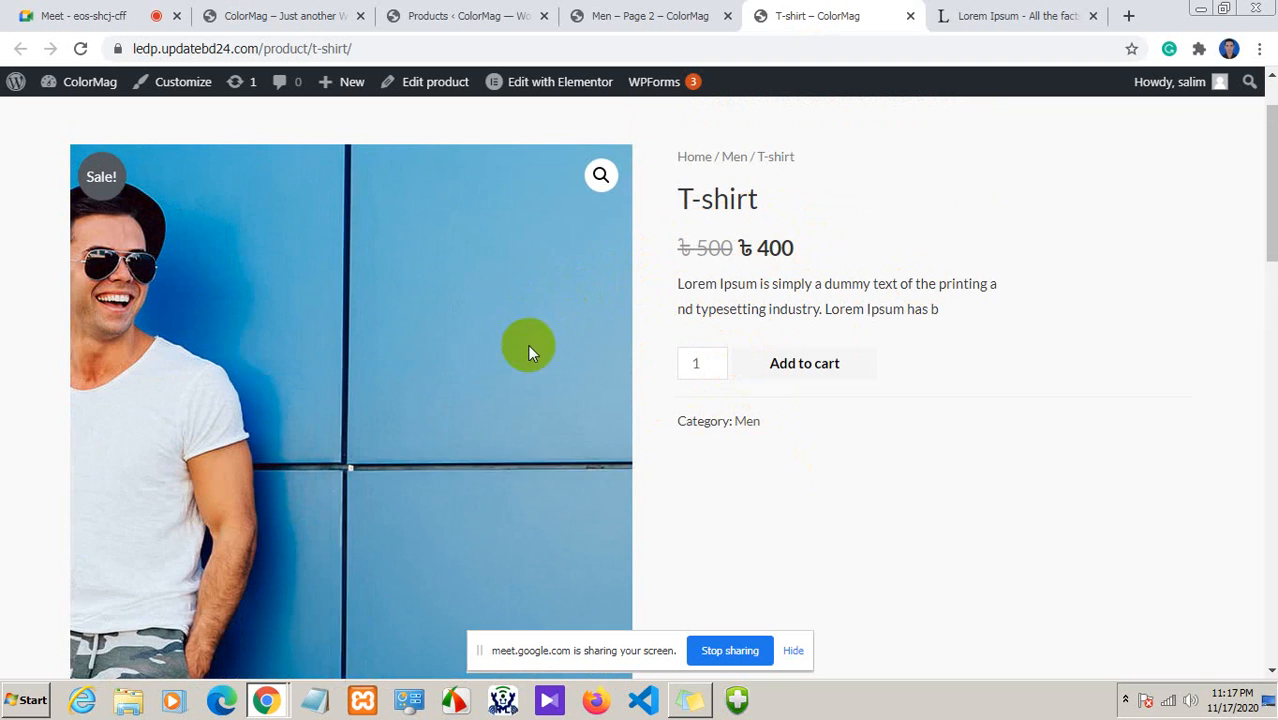
pyautogui.scroll(-3, 660, 455)
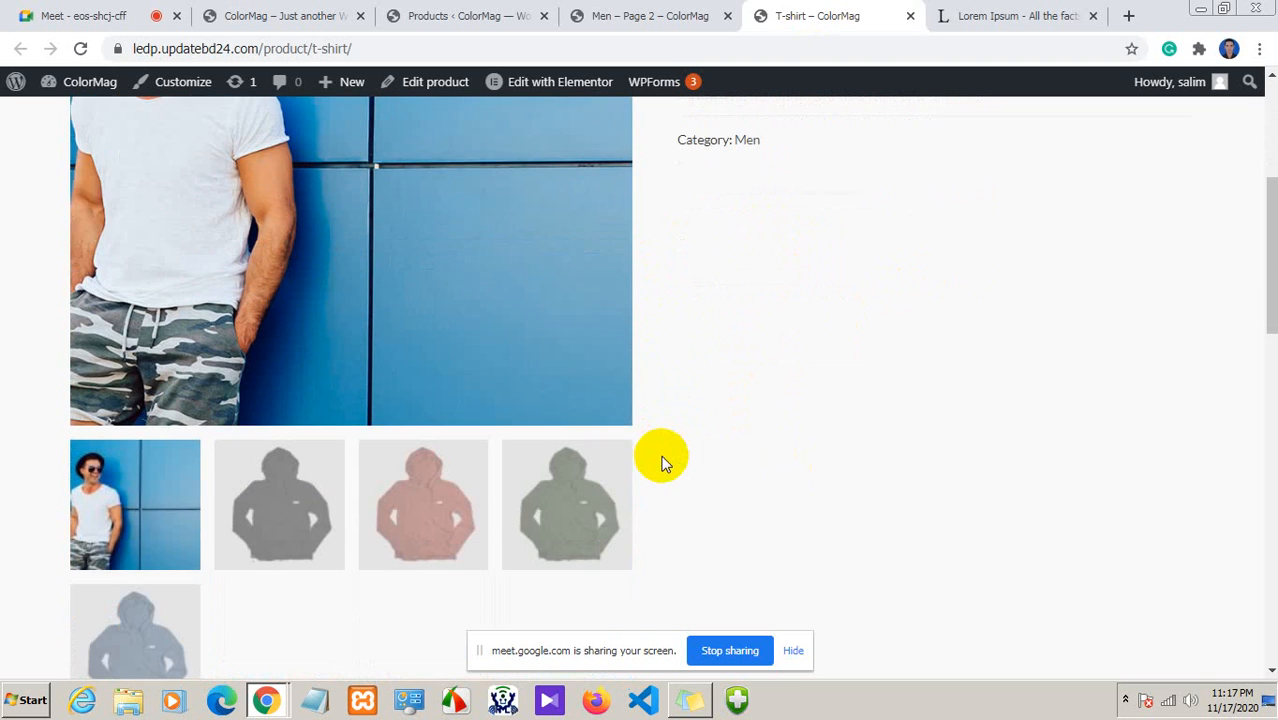
pyautogui.scroll(-3, 700, 410)
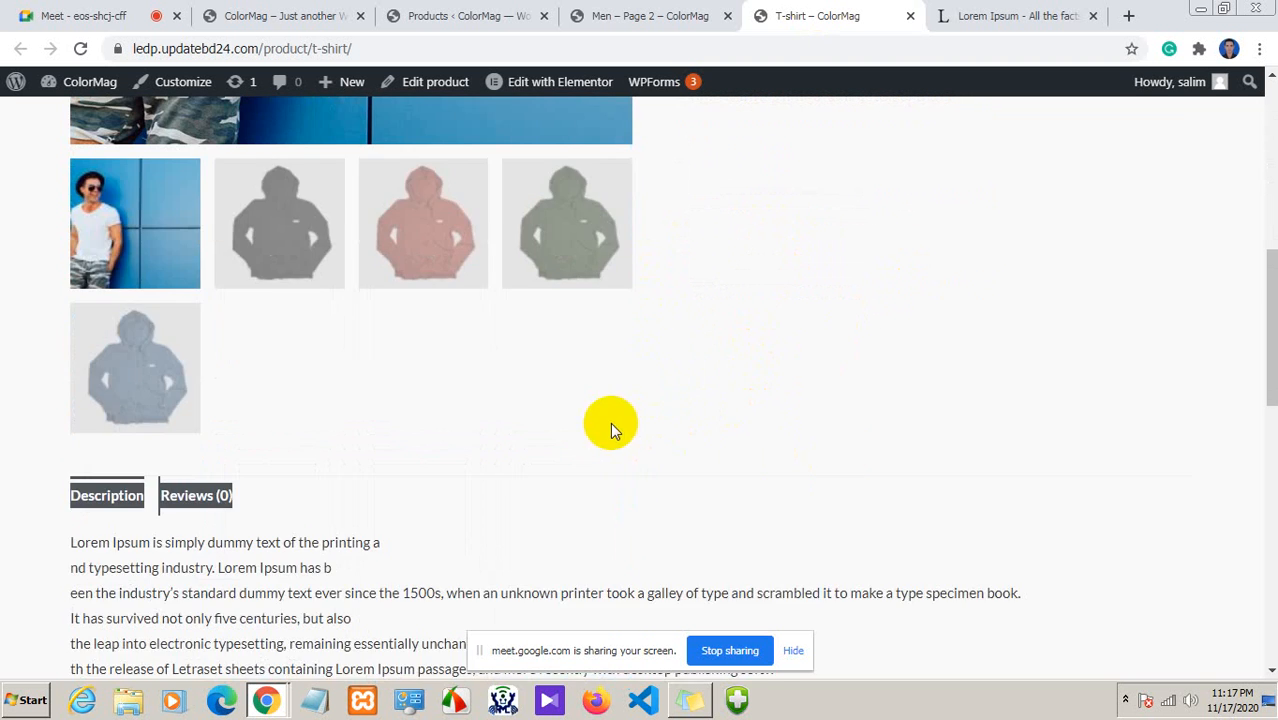
pyautogui.scroll(1, 610, 422)
pyautogui.scroll(5, 648, 462)
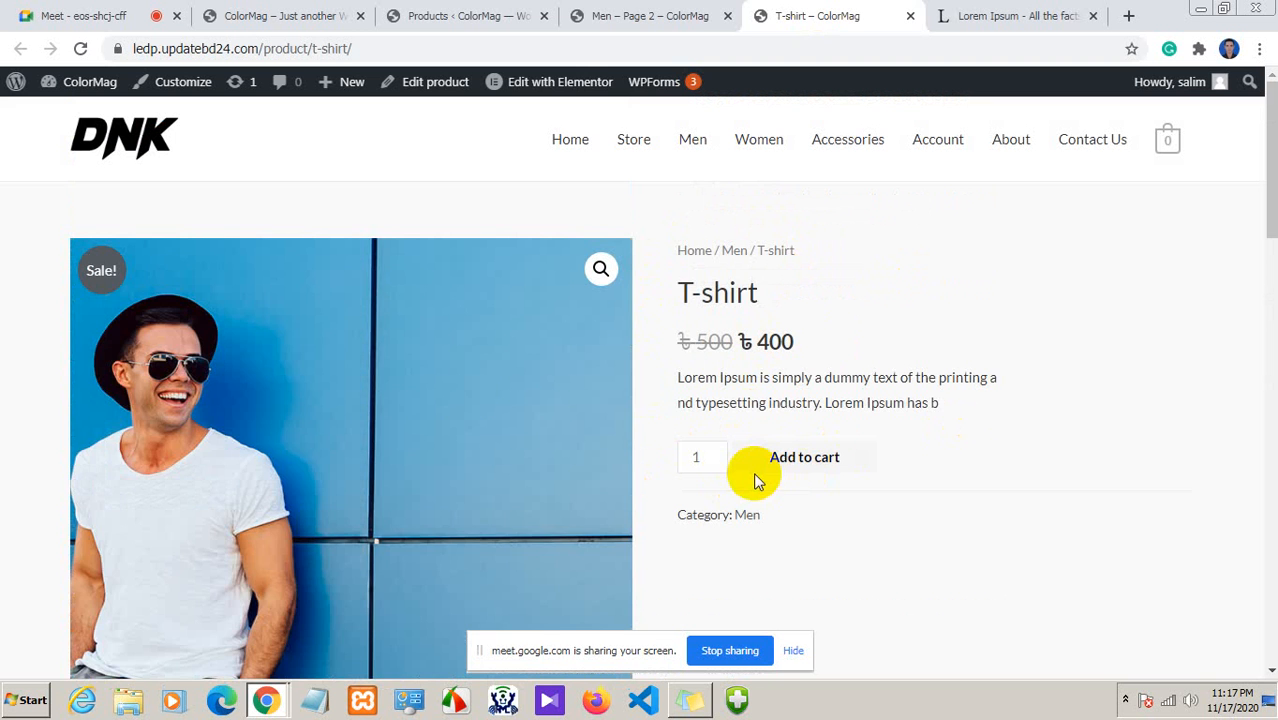
# Return to page 2 of the Men category and look over its products once more
pyautogui.click(577, 20)
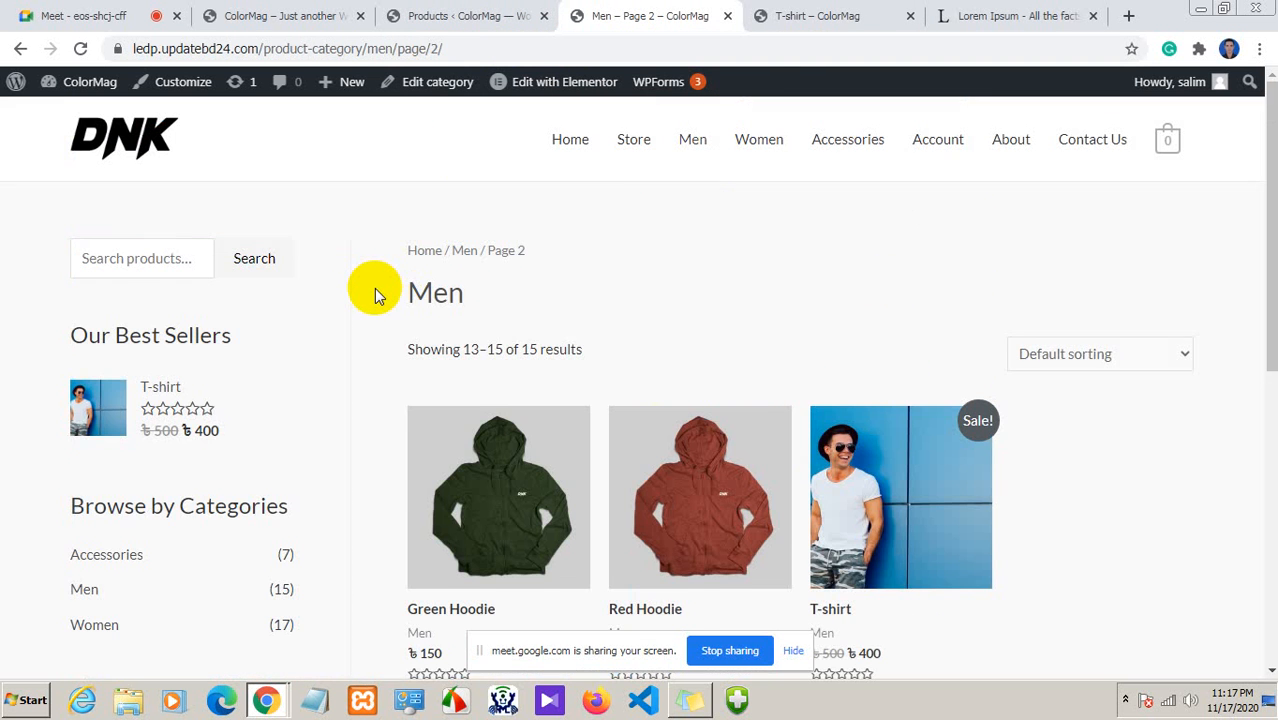
pyautogui.scroll(-4, 374, 290)
pyautogui.scroll(4, 374, 290)
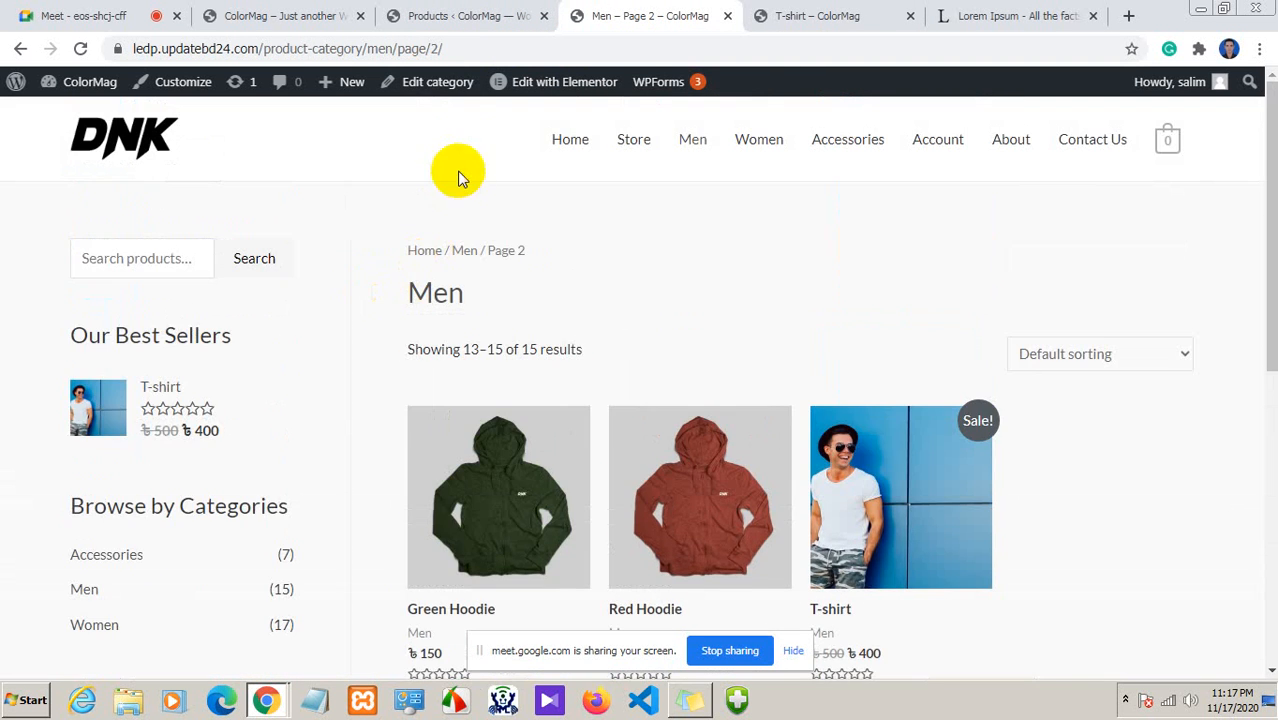
# Switch back to the WooCommerce product list and look over the Appearance and Plugins options in the admin navigation
pyautogui.click(465, 15)
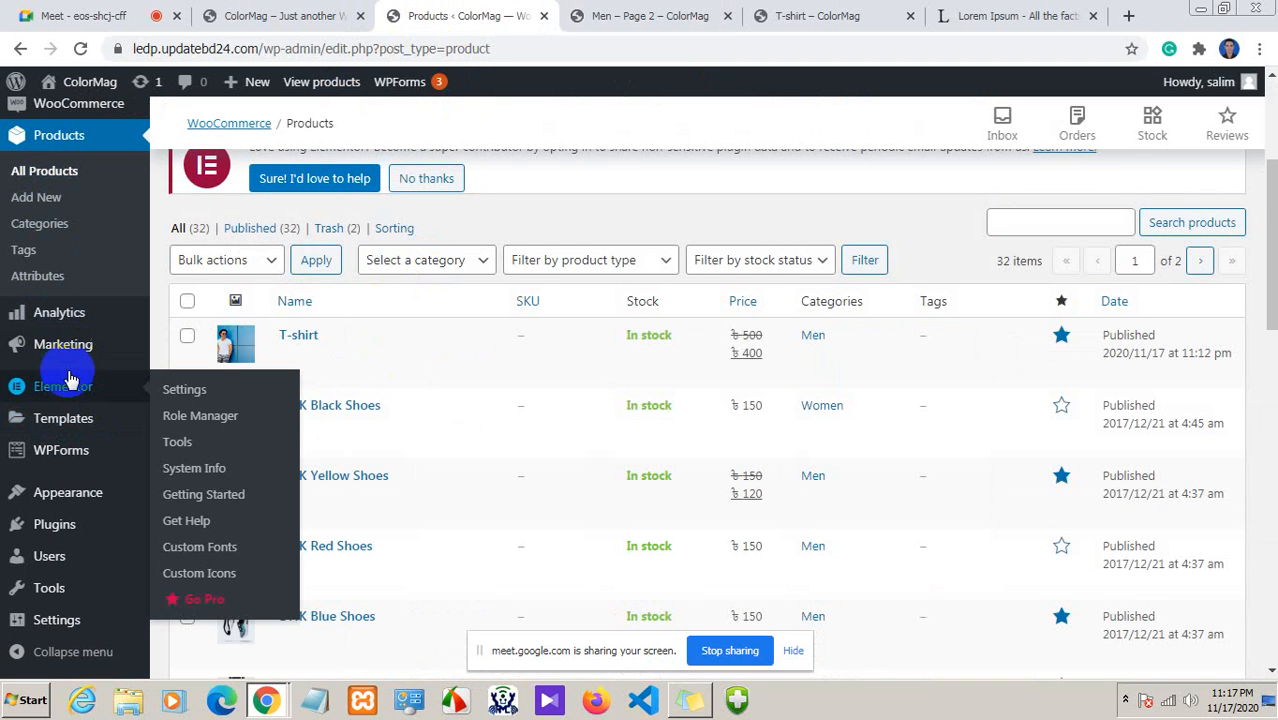
pyautogui.scroll(-2, 57, 412)
pyautogui.moveTo(29, 491)
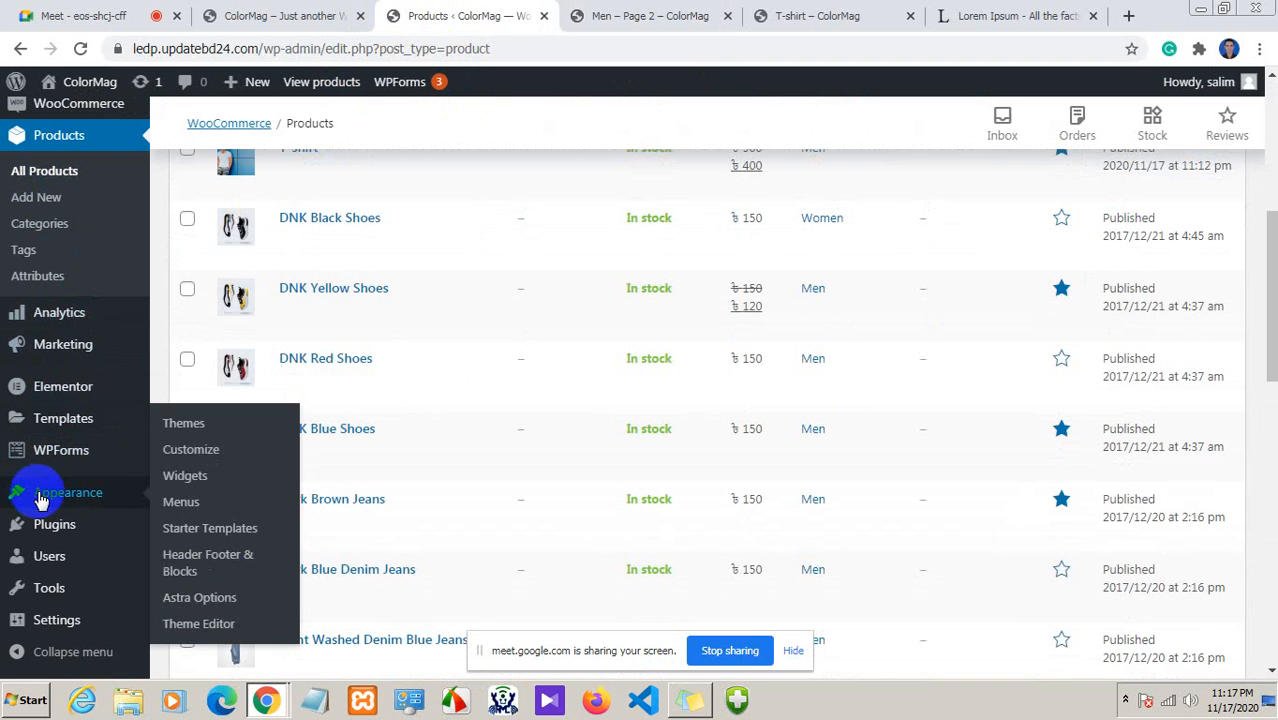
pyautogui.click(1124, 697)
pyautogui.click(1050, 697)
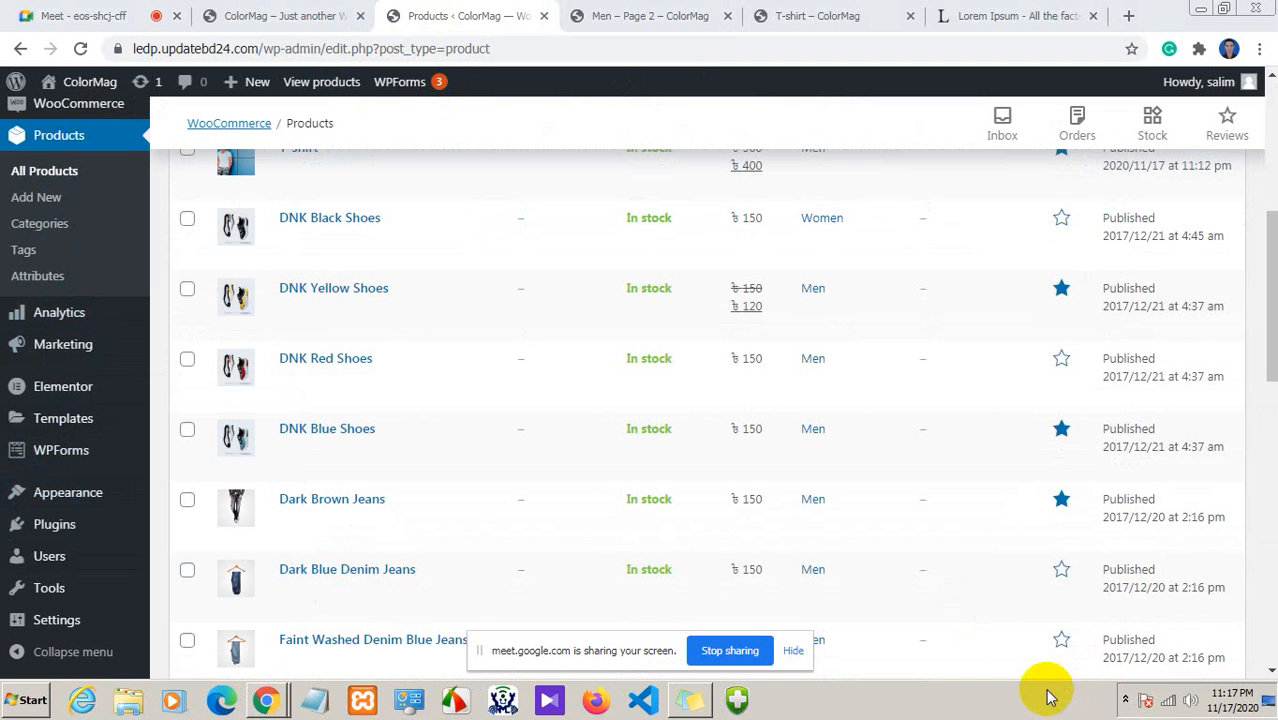
pyautogui.click(138, 541)
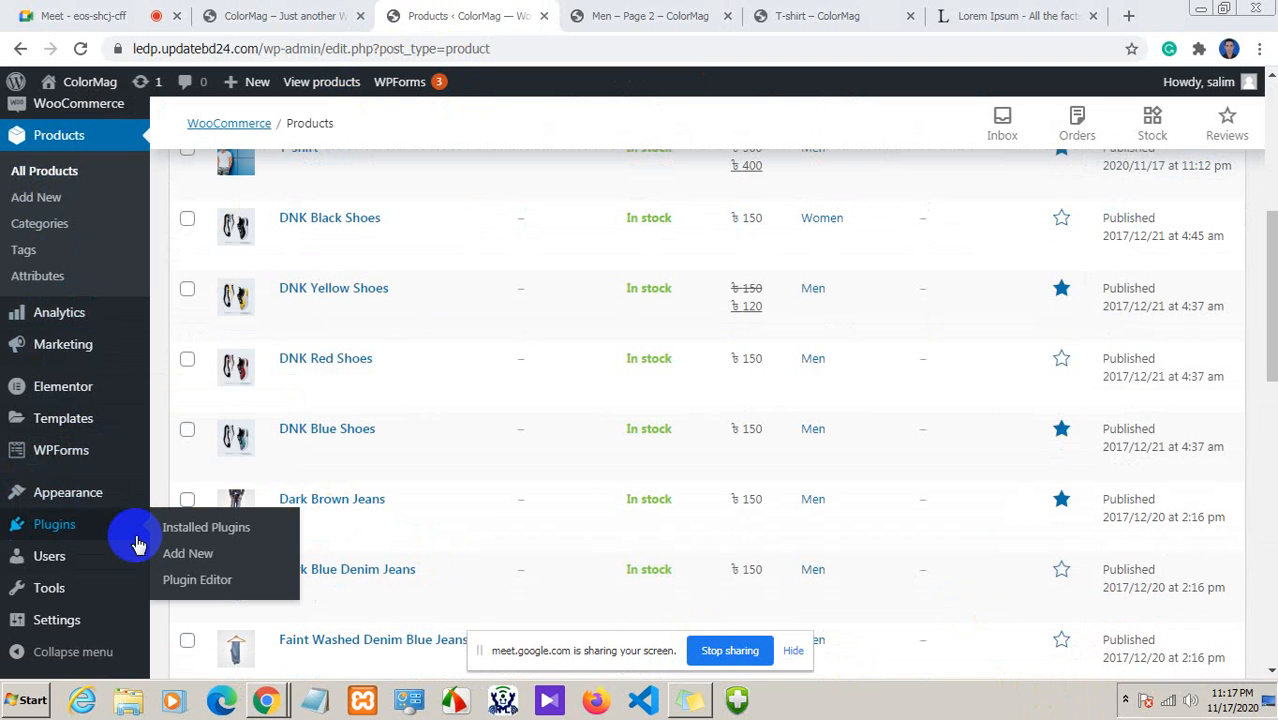